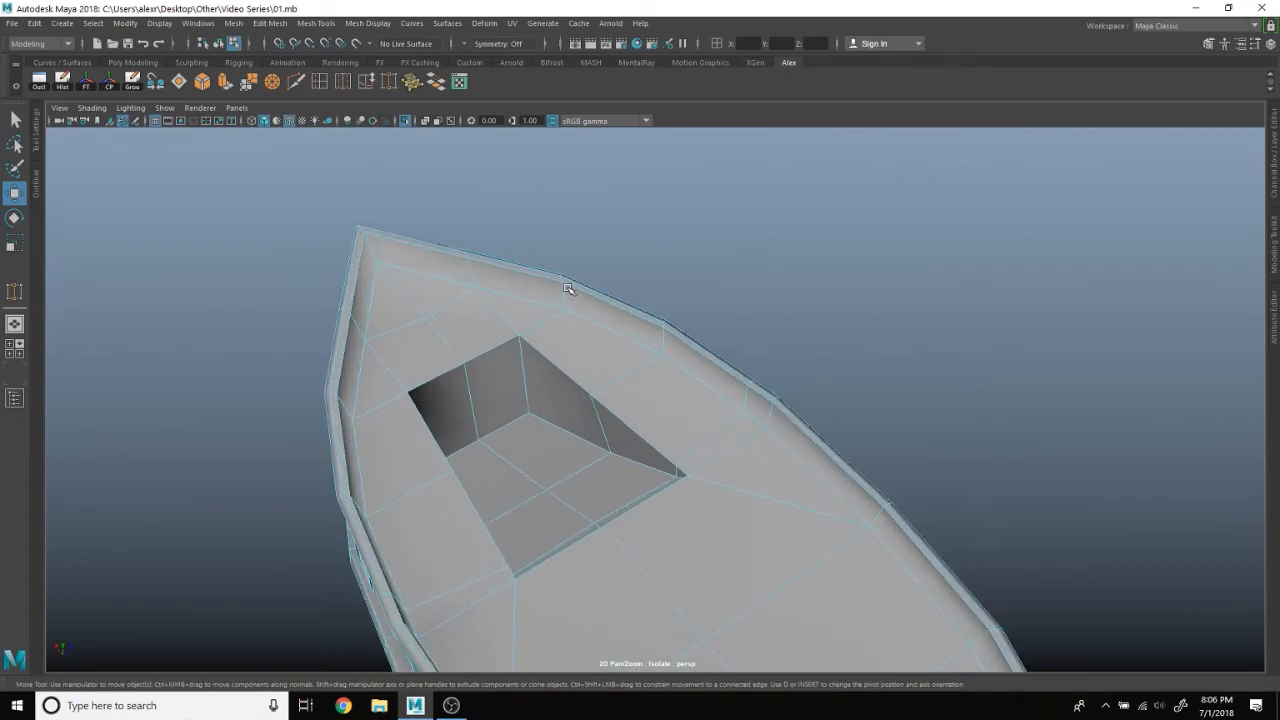
Step: Examine the isolated boat hull's deck opening and underside from several angles
{"action": "middle_click_drag", "start_coordinate": [437, 345], "coordinate": [588, 483], "text": "alt"}
{"action": "right_click_drag", "start_coordinate": [588, 483], "coordinate": [586, 377], "text": "alt"}
{"action": "left_click_drag", "start_coordinate": [586, 377], "coordinate": [707, 570], "text": "alt"}
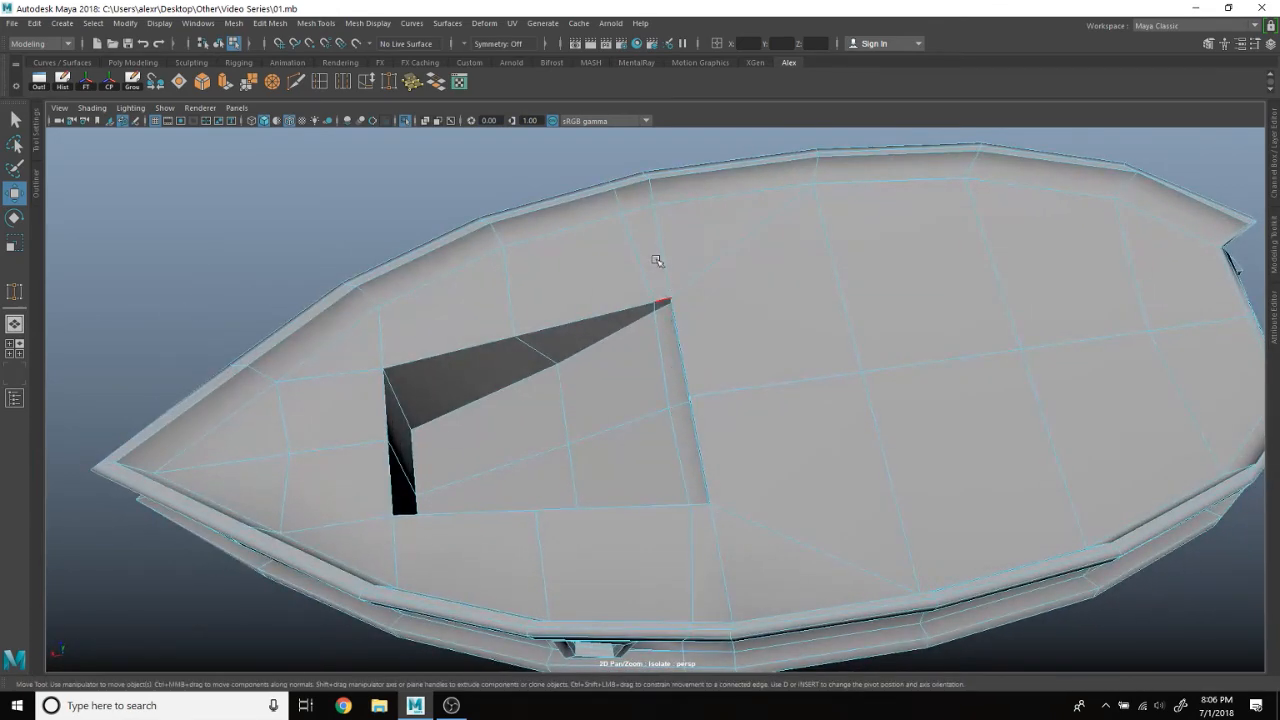
{"action": "left_click_drag", "start_coordinate": [650, 350], "coordinate": [725, 289], "text": "alt"}
{"action": "right_click_drag", "start_coordinate": [706, 330], "coordinate": [651, 406], "text": "alt"}
{"action": "left_click_drag", "start_coordinate": [651, 406], "coordinate": [651, 355], "text": "alt"}
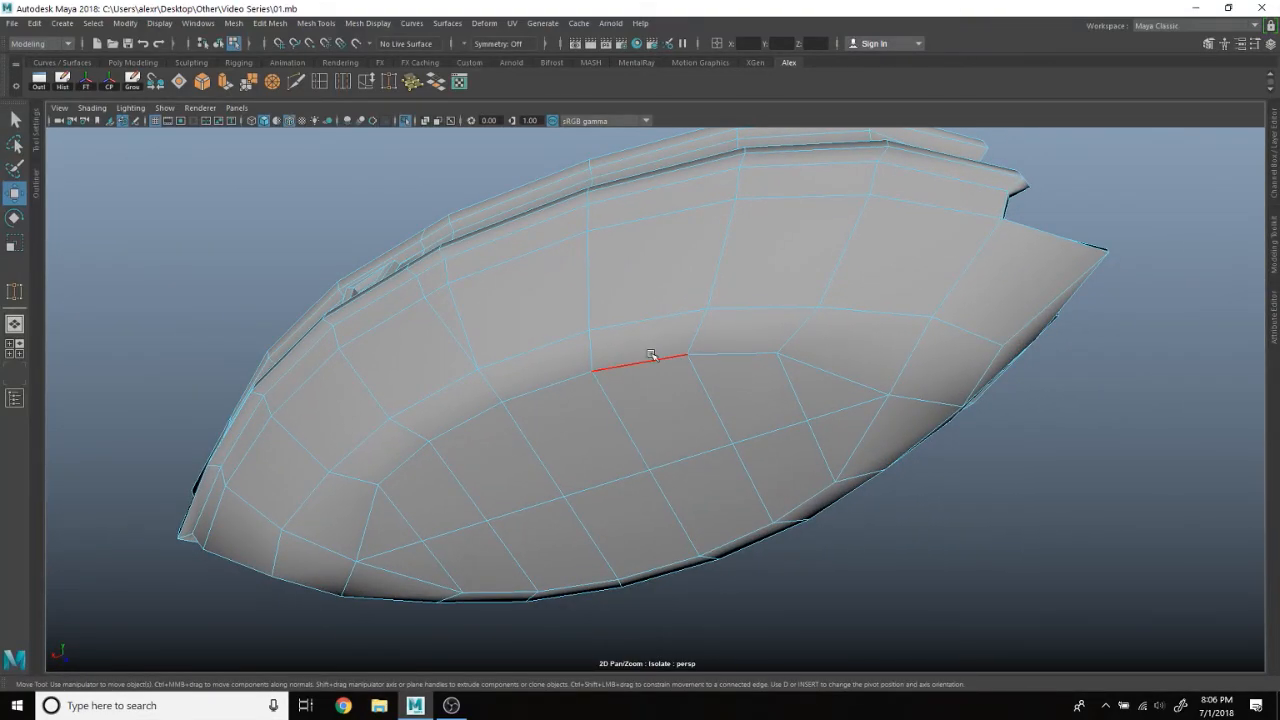
{"action": "left_click_drag", "start_coordinate": [711, 436], "coordinate": [657, 494], "text": "alt"}
Step: Turn off isolation to show the entire airship beside the concept art
{"action": "left_click", "coordinate": [402, 122]}
{"action": "right_click_drag", "start_coordinate": [620, 330], "coordinate": [540, 355], "text": "alt"}
{"action": "left_click_drag", "start_coordinate": [540, 355], "coordinate": [594, 329], "text": "alt"}
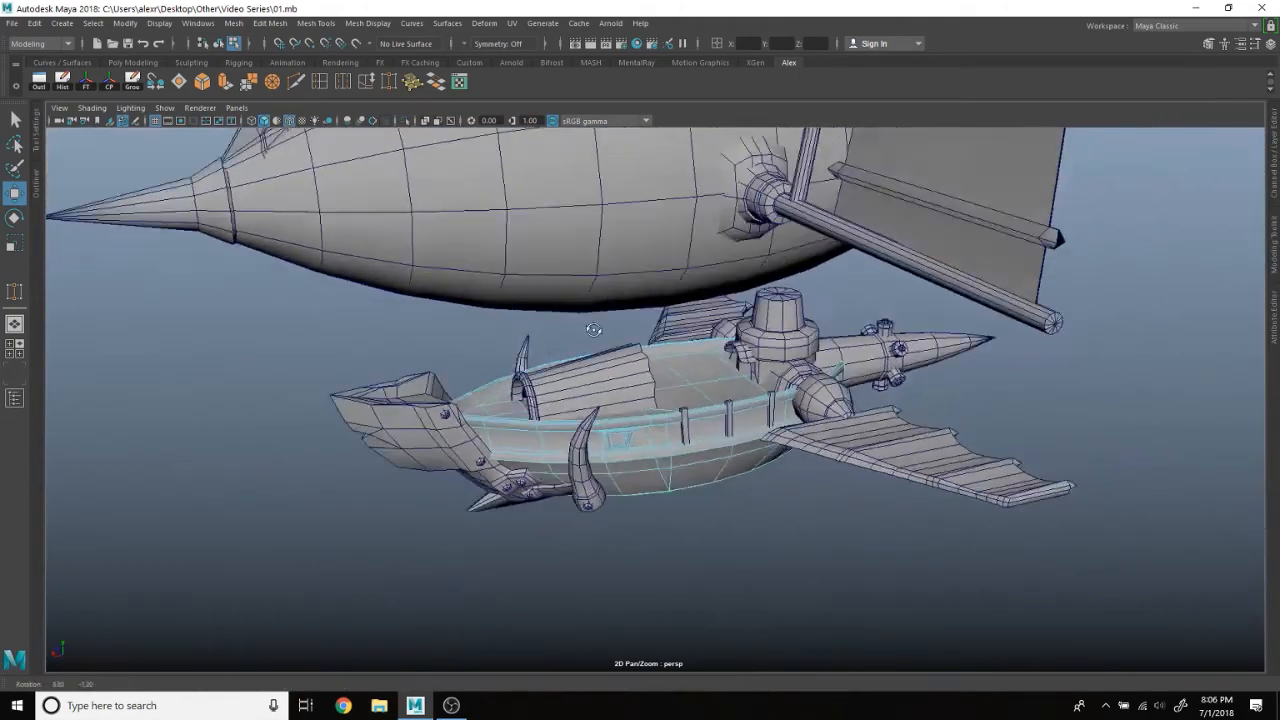
{"action": "right_click_drag", "start_coordinate": [594, 329], "coordinate": [540, 340], "text": "alt"}
{"action": "left_click_drag", "start_coordinate": [540, 340], "coordinate": [435, 344], "text": "alt"}
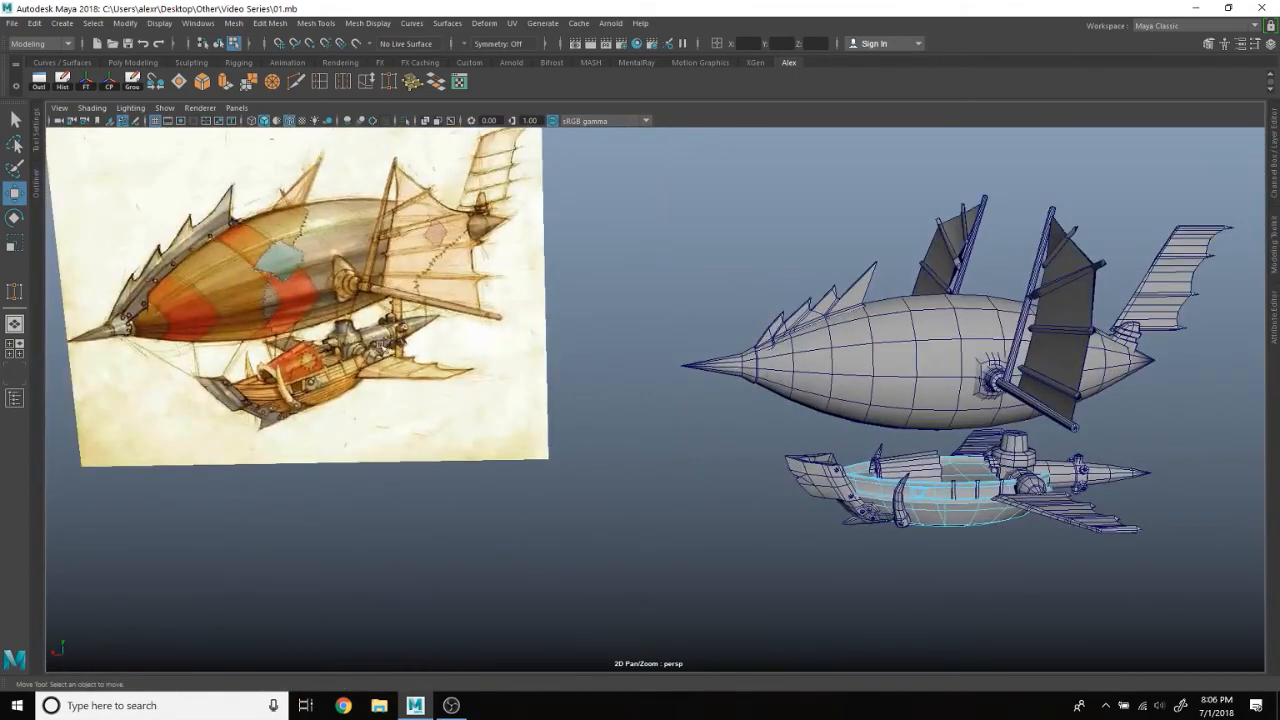
Step: Return to object selection and examine the bow plates up close, comparing the boat with the concept art
{"action": "right_click", "coordinate": [376, 346]}
{"action": "left_click", "coordinate": [586, 237]}
{"action": "left_click_drag", "start_coordinate": [372, 298], "coordinate": [664, 304]}
{"action": "right_click_drag", "start_coordinate": [703, 478], "coordinate": [858, 503], "text": "alt"}
{"action": "middle_click_drag", "start_coordinate": [858, 503], "coordinate": [488, 423], "text": "alt"}
{"action": "right_click_drag", "start_coordinate": [375, 450], "coordinate": [435, 483], "text": "alt"}
{"action": "left_click_drag", "start_coordinate": [435, 483], "coordinate": [405, 490], "text": "alt"}
{"action": "right_click_drag", "start_coordinate": [180, 465], "coordinate": [280, 474], "text": "alt"}
{"action": "left_click_drag", "start_coordinate": [280, 474], "coordinate": [478, 443], "text": "alt"}
{"action": "right_click_drag", "start_coordinate": [478, 443], "coordinate": [390, 425], "text": "alt"}
{"action": "left_click_drag", "start_coordinate": [390, 425], "coordinate": [530, 455], "text": "alt"}
{"action": "right_click_drag", "start_coordinate": [400, 430], "coordinate": [520, 445], "text": "alt"}
{"action": "middle_click_drag", "start_coordinate": [450, 440], "coordinate": [637, 437], "text": "alt"}
{"action": "left_click_drag", "start_coordinate": [637, 437], "coordinate": [551, 380], "text": "alt"}
{"action": "left_click", "coordinate": [516, 377]}
{"action": "left_click", "coordinate": [553, 372]}
{"action": "left_click_drag", "start_coordinate": [588, 430], "coordinate": [502, 349], "text": "alt"}
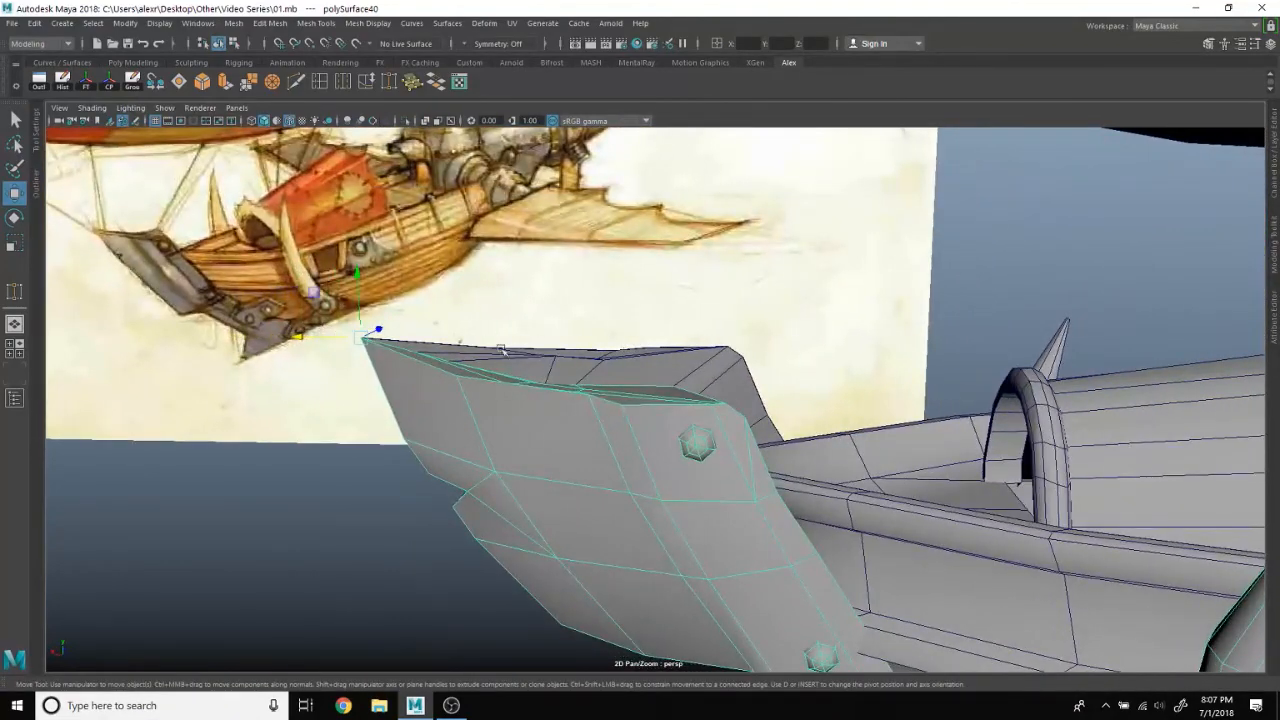
{"action": "scroll", "coordinate": [324, 516], "scroll_direction": "down", "scroll_amount": 6}
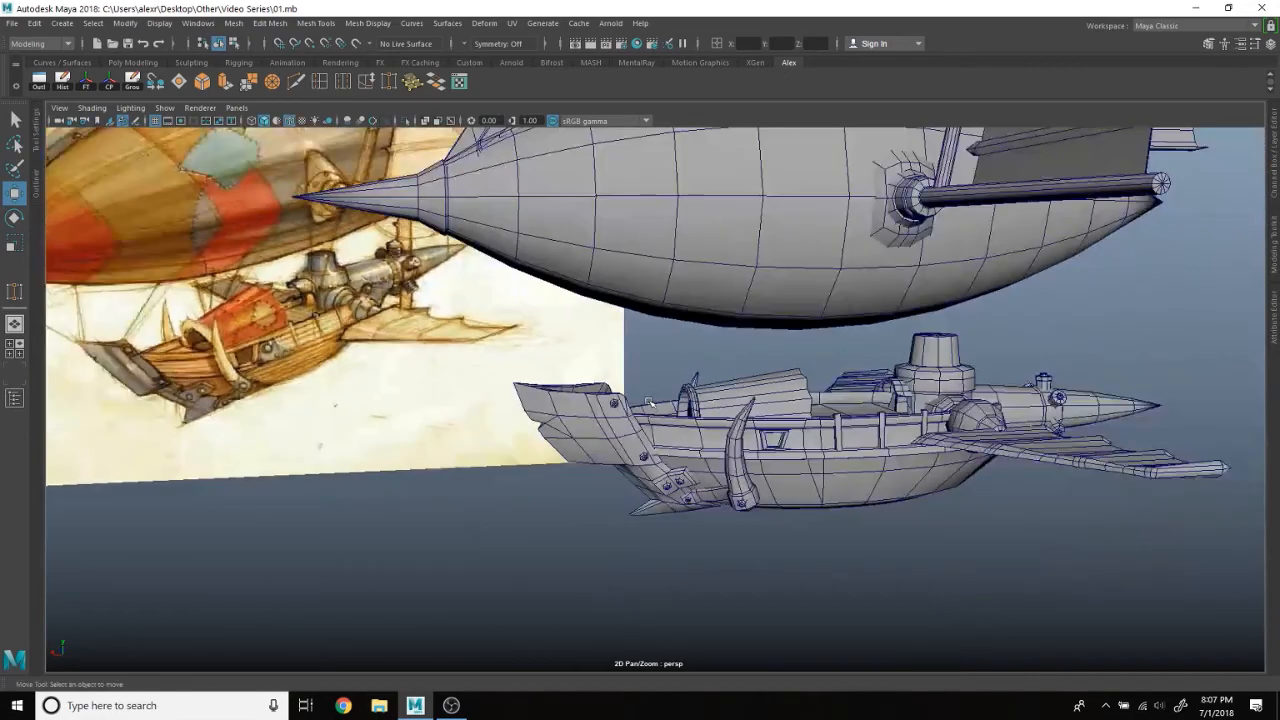
{"action": "left_click_drag", "start_coordinate": [648, 403], "coordinate": [543, 345], "text": "alt"}
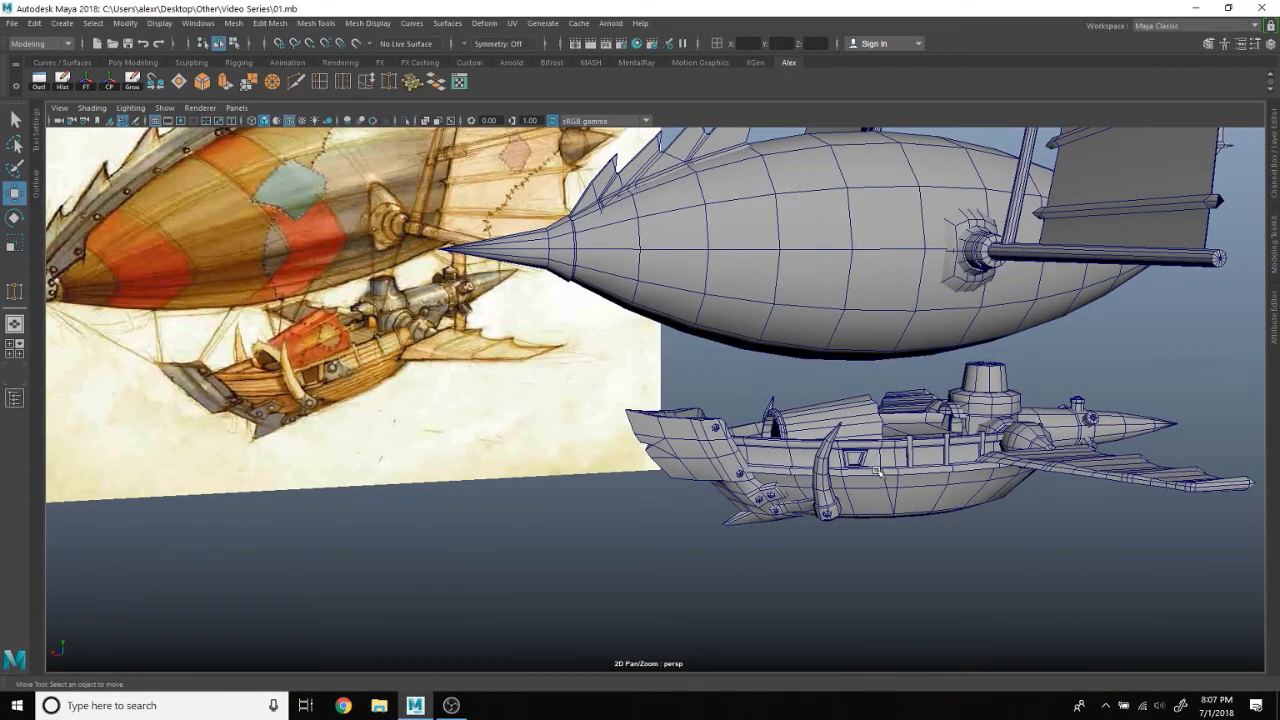
Step: Select the boat hull and examine the area around its side window and horn against the concept art
{"action": "left_click", "coordinate": [876, 470]}
{"action": "key", "text": "f"}
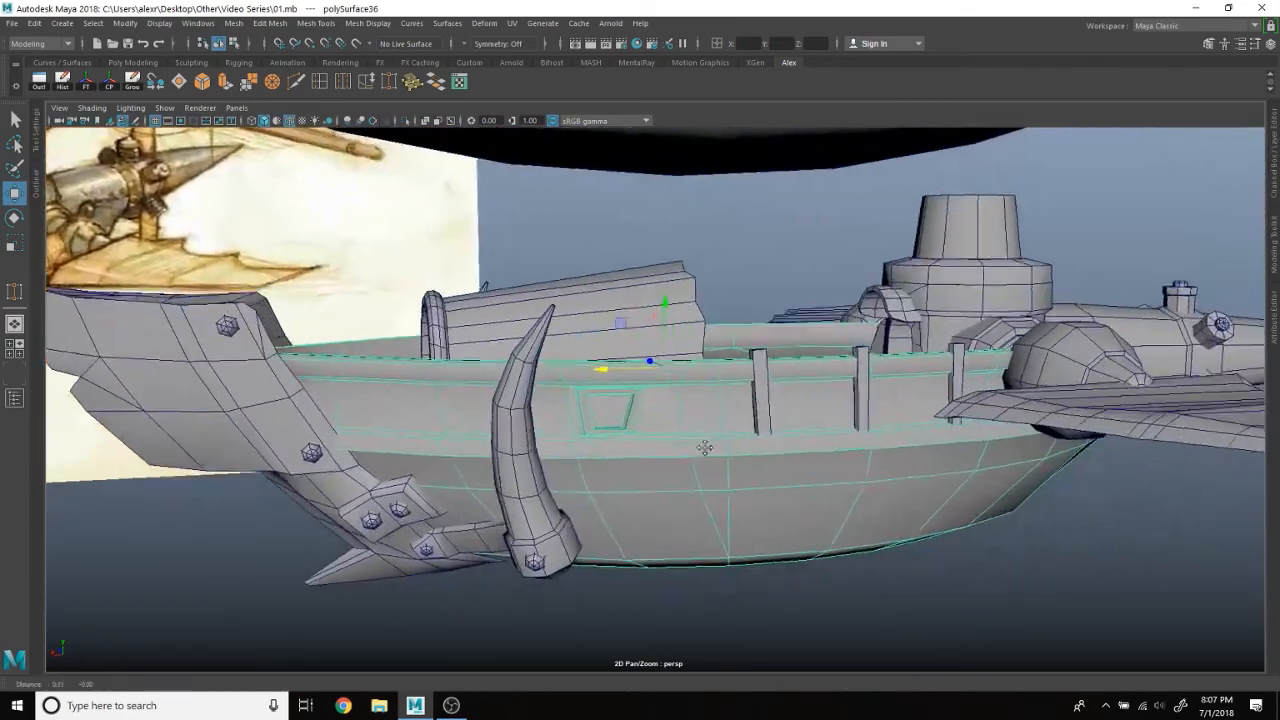
{"action": "scroll", "coordinate": [680, 428], "scroll_direction": "up", "scroll_amount": 3}
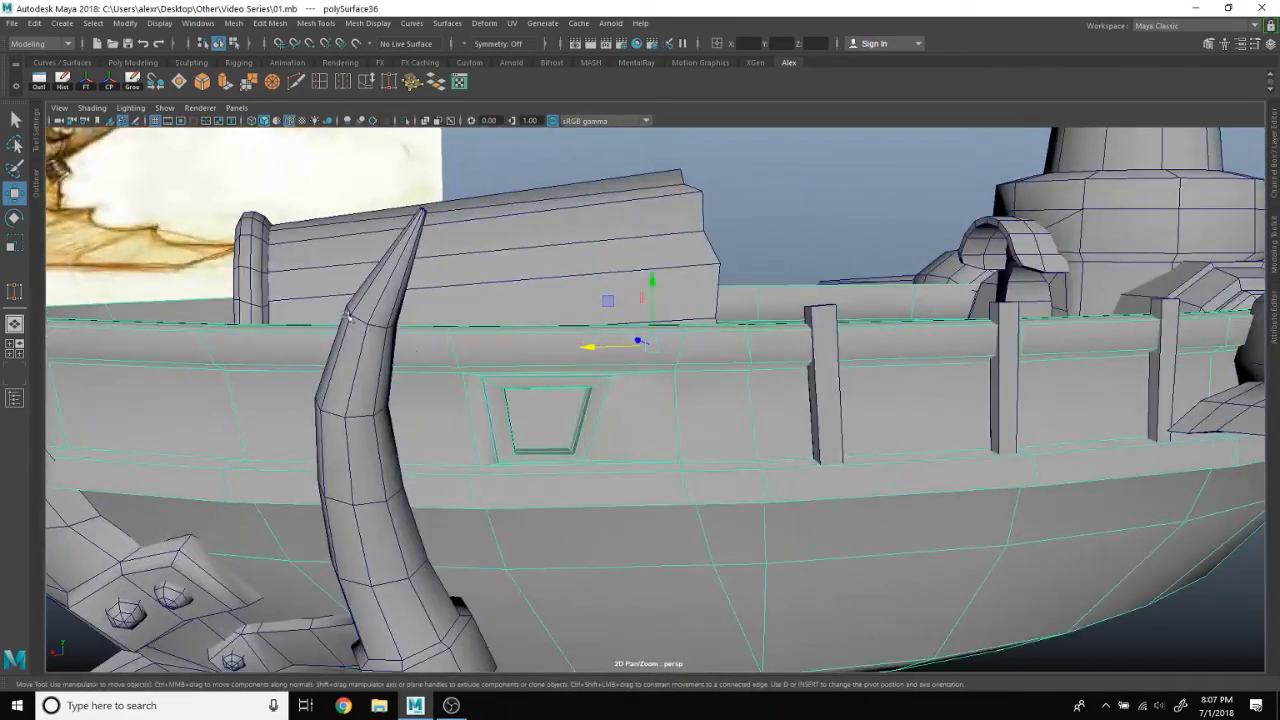
{"action": "middle_click_drag", "start_coordinate": [349, 317], "coordinate": [857, 523], "text": "alt"}
{"action": "scroll", "coordinate": [857, 523], "scroll_direction": "down", "scroll_amount": 4}
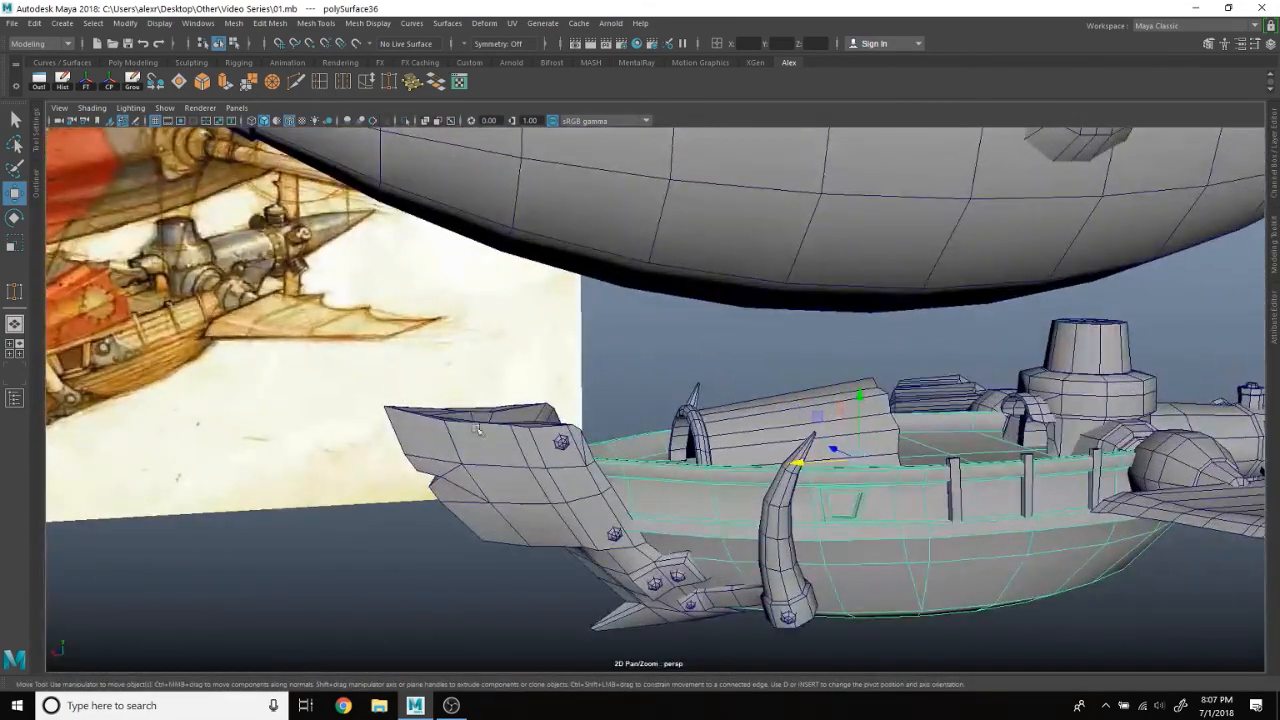
{"action": "scroll", "coordinate": [1003, 531], "scroll_direction": "up", "scroll_amount": 4}
{"action": "middle_click_drag", "start_coordinate": [1003, 531], "coordinate": [509, 371], "text": "alt"}
{"action": "scroll", "coordinate": [585, 370], "scroll_direction": "down", "scroll_amount": 3}
{"action": "left_click_drag", "start_coordinate": [460, 355], "coordinate": [477, 363], "text": "alt"}
{"action": "middle_click_drag", "start_coordinate": [477, 363], "coordinate": [937, 488], "text": "alt"}
{"action": "scroll", "coordinate": [937, 488], "scroll_direction": "up", "scroll_amount": 2}
{"action": "scroll", "coordinate": [937, 488], "scroll_direction": "down", "scroll_amount": 4}
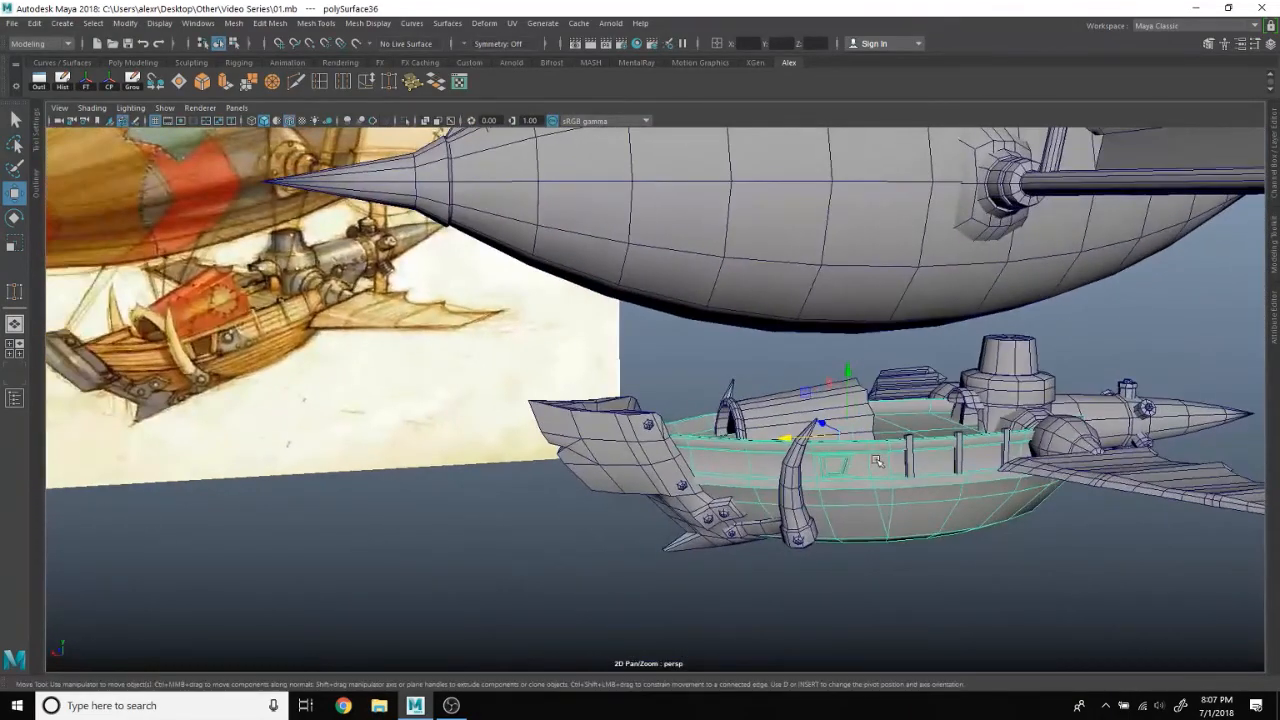
{"action": "scroll", "coordinate": [753, 447], "scroll_direction": "up", "scroll_amount": 3}
{"action": "left_click_drag", "start_coordinate": [753, 447], "coordinate": [670, 424], "text": "alt"}
{"action": "middle_click_drag", "start_coordinate": [670, 424], "coordinate": [802, 432], "text": "alt"}
{"action": "scroll", "coordinate": [802, 432], "scroll_direction": "up", "scroll_amount": 1}
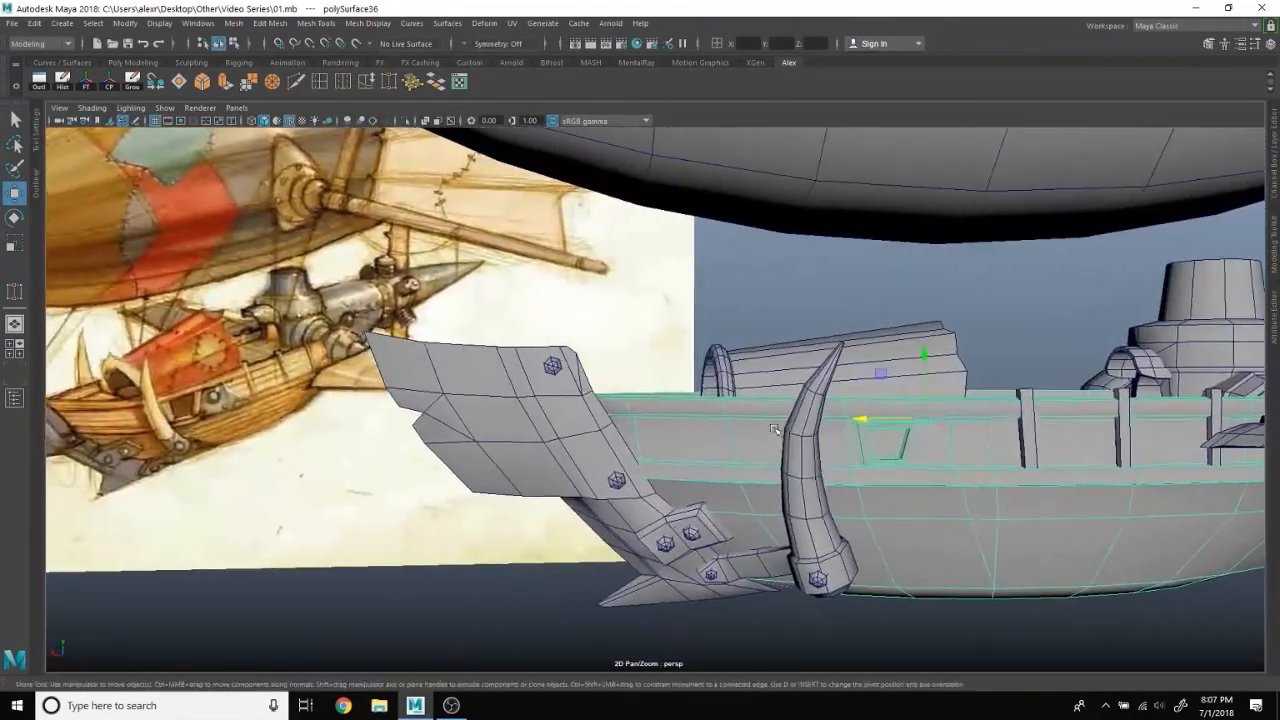
{"action": "scroll", "coordinate": [802, 432], "scroll_direction": "down", "scroll_amount": 2}
{"action": "left_click_drag", "start_coordinate": [802, 432], "coordinate": [771, 430], "text": "alt"}
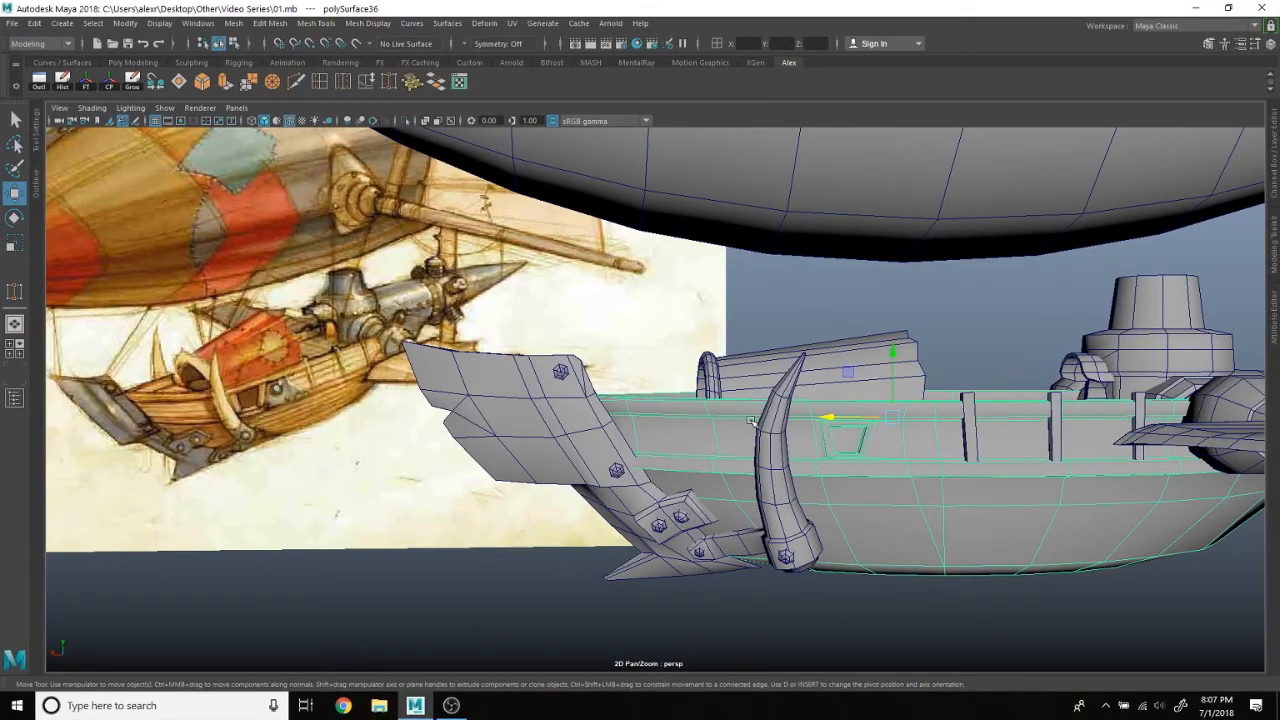
Step: Duplicate the hull face directly beside the side window, on the side toward the railing posts
{"action": "middle_click_drag", "start_coordinate": [748, 432], "coordinate": [642, 401], "text": "alt"}
{"action": "scroll", "coordinate": [526, 398], "scroll_direction": "up", "scroll_amount": 3}
{"action": "left_click_drag", "start_coordinate": [642, 401], "coordinate": [626, 408], "text": "alt"}
{"action": "right_click_drag", "start_coordinate": [626, 408], "coordinate": [626, 346]}
{"action": "left_click", "coordinate": [640, 420]}
{"action": "scroll", "coordinate": [644, 423], "scroll_direction": "up", "scroll_amount": 3}
{"action": "left_click_drag", "start_coordinate": [638, 393], "coordinate": [704, 413], "text": "alt"}
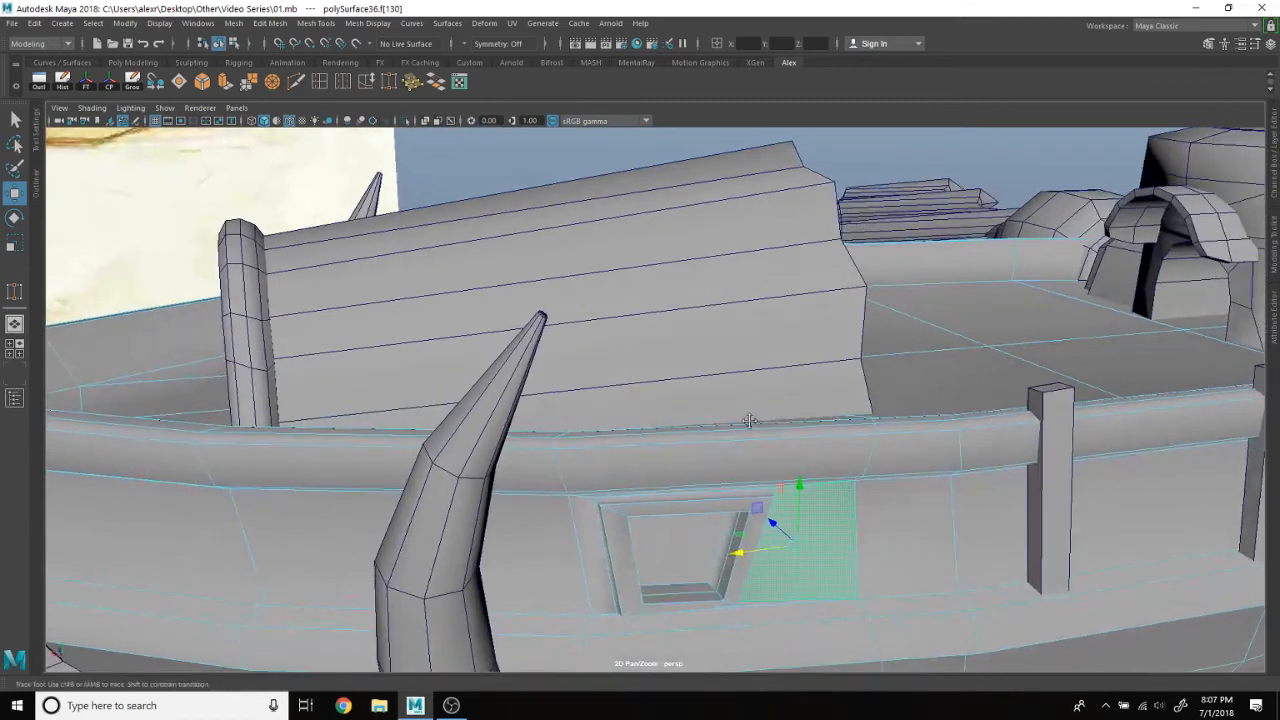
{"action": "middle_click_drag", "start_coordinate": [751, 422], "coordinate": [588, 345], "text": "alt"}
{"action": "left_click", "coordinate": [270, 23]}
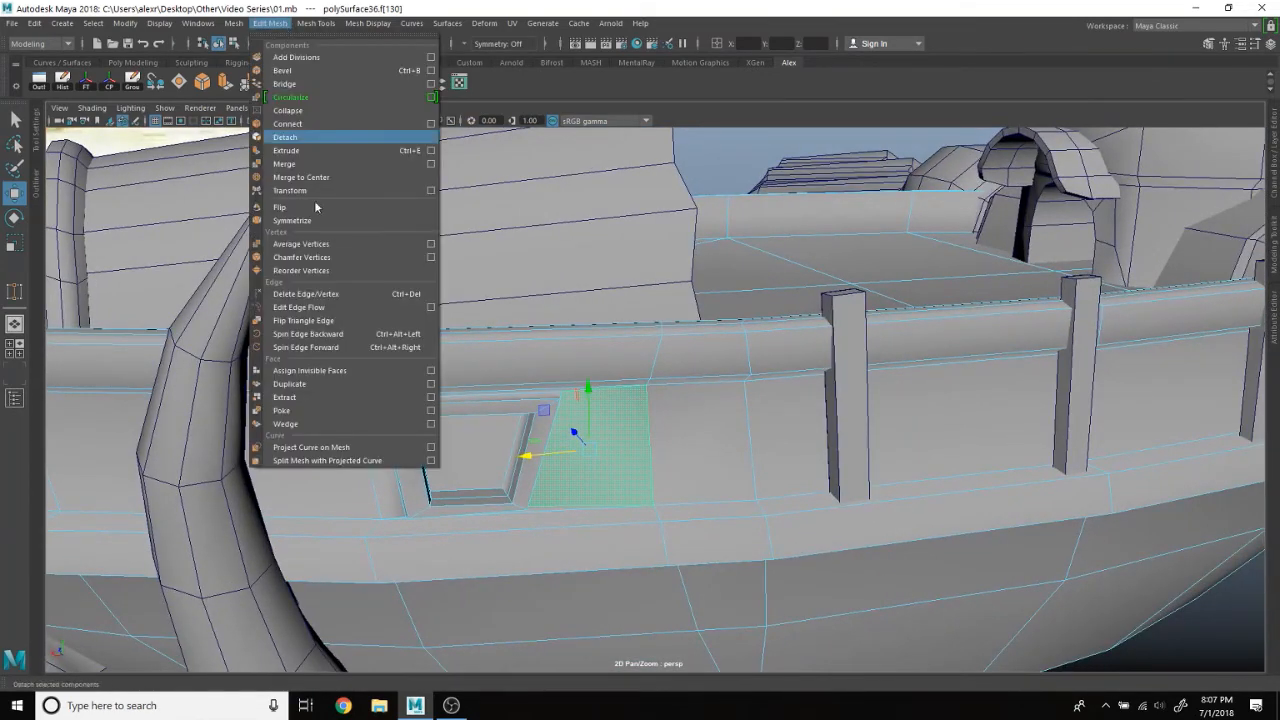
{"action": "left_click", "coordinate": [329, 382]}
{"action": "scroll", "coordinate": [697, 437], "scroll_direction": "down", "scroll_amount": 8}
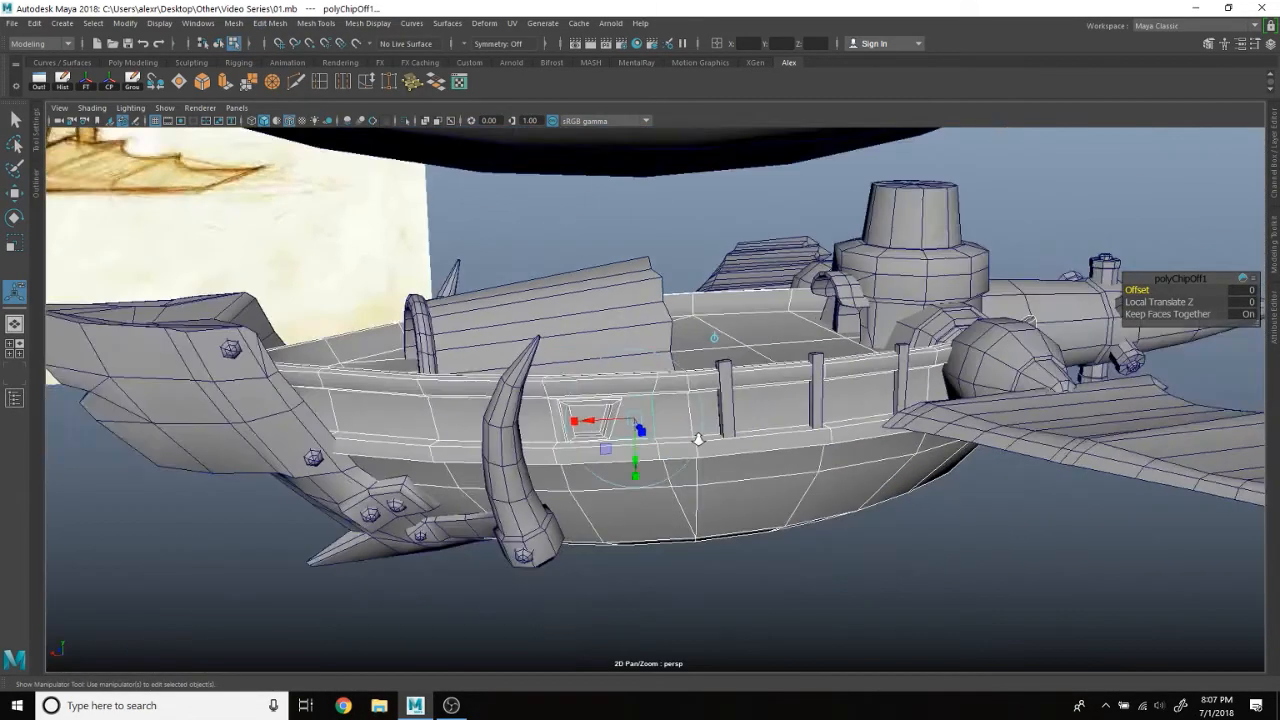
Step: Return to object selection, select the duplicated face as its own mesh and center its pivot
{"action": "right_click_drag", "start_coordinate": [945, 571], "coordinate": [1012, 293]}
{"action": "left_click", "coordinate": [882, 568]}
{"action": "scroll", "coordinate": [751, 510], "scroll_direction": "up", "scroll_amount": 4}
{"action": "left_click", "coordinate": [606, 418]}
{"action": "left_click", "coordinate": [630, 426]}
{"action": "key", "text": "w"}
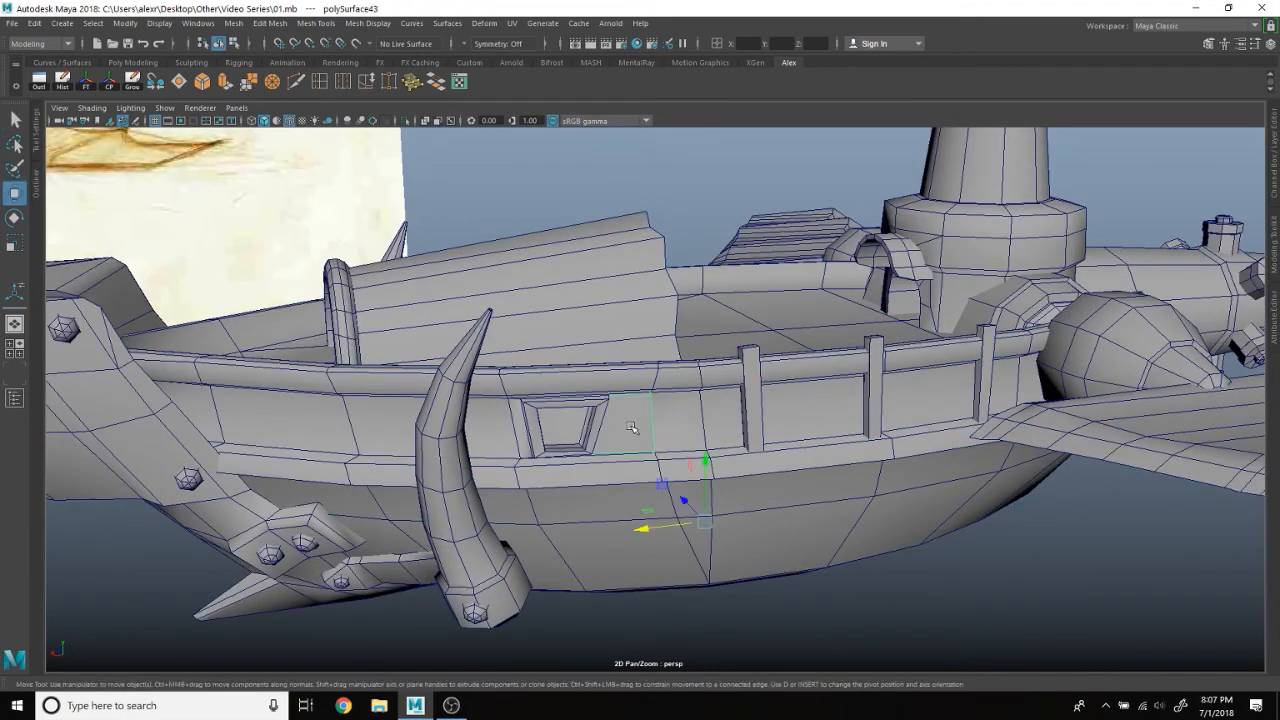
{"action": "left_click", "coordinate": [114, 84]}
{"action": "scroll", "coordinate": [477, 343], "scroll_direction": "up", "scroll_amount": 4}
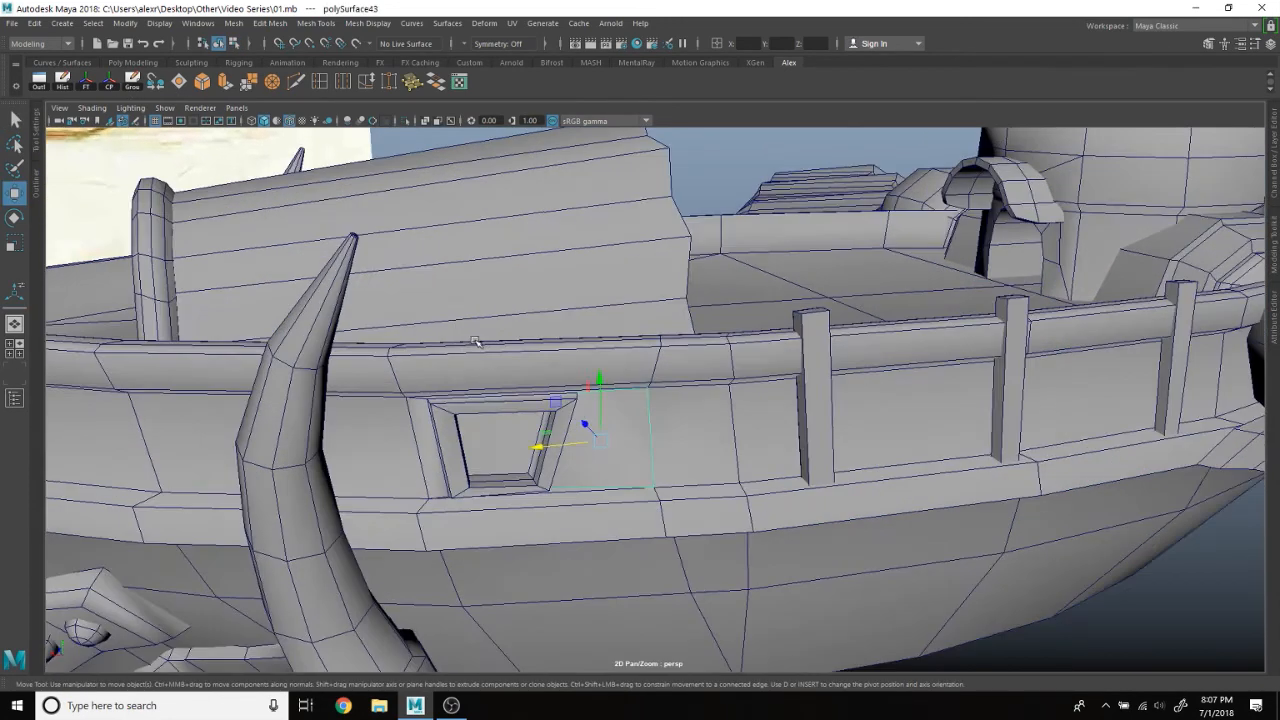
Step: Move the duplicated panel slightly outward from the hull surface
{"action": "left_click_drag", "start_coordinate": [477, 343], "coordinate": [627, 447], "text": "alt"}
{"action": "left_click_drag", "start_coordinate": [702, 470], "coordinate": [540, 375]}
{"action": "scroll", "coordinate": [713, 473], "scroll_direction": "down", "scroll_amount": 3}
{"action": "middle_click_drag", "start_coordinate": [540, 375], "coordinate": [720, 425], "text": "alt"}
{"action": "scroll", "coordinate": [680, 420], "scroll_direction": "down", "scroll_amount": 2}
{"action": "left_click_drag", "start_coordinate": [680, 420], "coordinate": [575, 357], "text": "alt"}
{"action": "middle_click_drag", "start_coordinate": [575, 357], "coordinate": [668, 368], "text": "alt"}
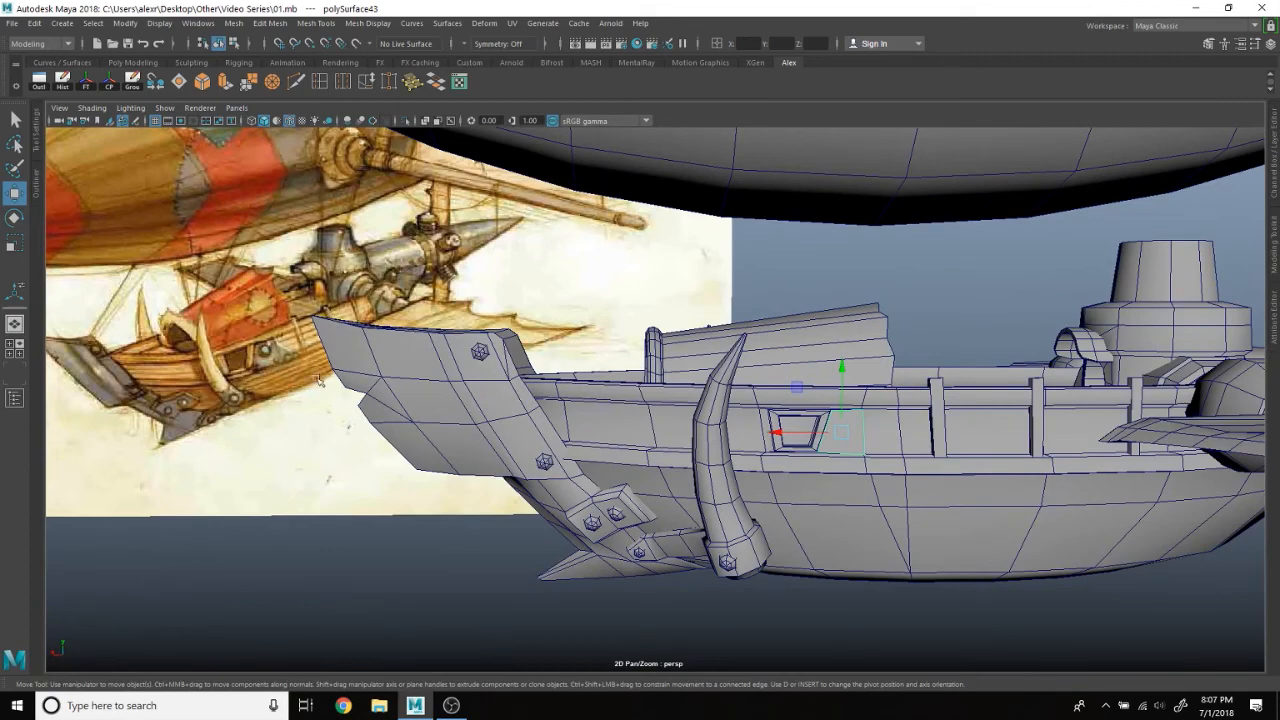
Step: Switch the panel to vertex selection, pick its upper corner beside the window and compare its shape with the concept art
{"action": "scroll", "coordinate": [675, 408], "scroll_direction": "up", "scroll_amount": 4}
{"action": "middle_click_drag", "start_coordinate": [712, 431], "coordinate": [786, 399], "text": "alt"}
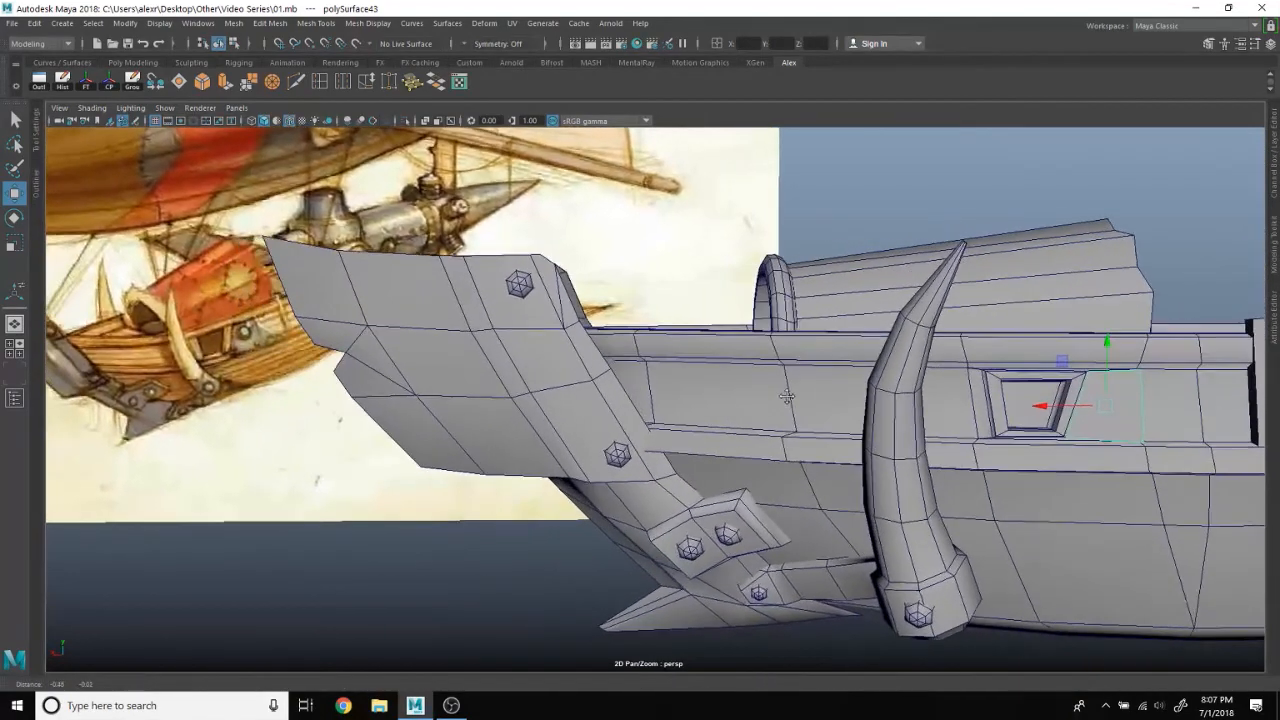
{"action": "scroll", "coordinate": [398, 333], "scroll_direction": "down", "scroll_amount": 3}
{"action": "scroll", "coordinate": [398, 333], "scroll_direction": "up", "scroll_amount": 2}
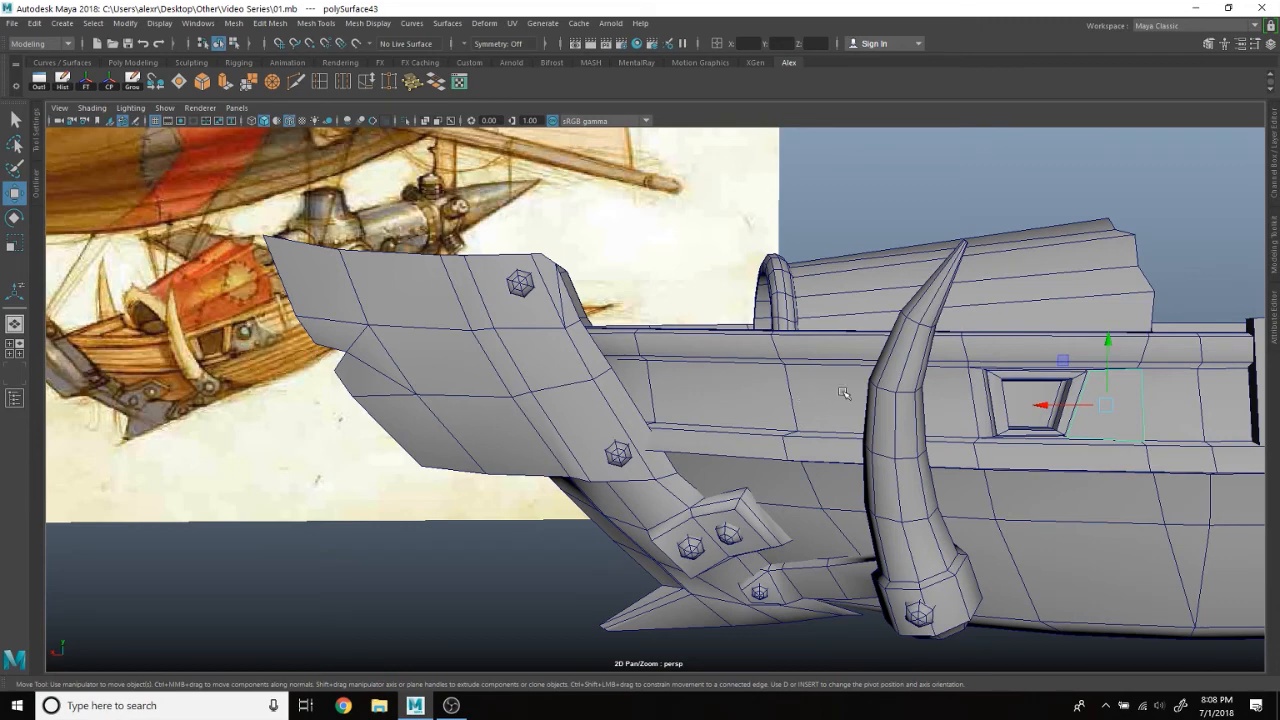
{"action": "middle_click_drag", "start_coordinate": [1109, 399], "coordinate": [749, 387], "text": "alt"}
{"action": "scroll", "coordinate": [749, 387], "scroll_direction": "up", "scroll_amount": 3}
{"action": "right_click_drag", "start_coordinate": [749, 387], "coordinate": [703, 322]}
{"action": "left_click", "coordinate": [686, 357]}
{"action": "scroll", "coordinate": [348, 393], "scroll_direction": "down", "scroll_amount": 3}
{"action": "middle_click_drag", "start_coordinate": [343, 391], "coordinate": [680, 380], "text": "alt"}
{"action": "middle_click_drag", "start_coordinate": [803, 354], "coordinate": [755, 373], "text": "alt"}
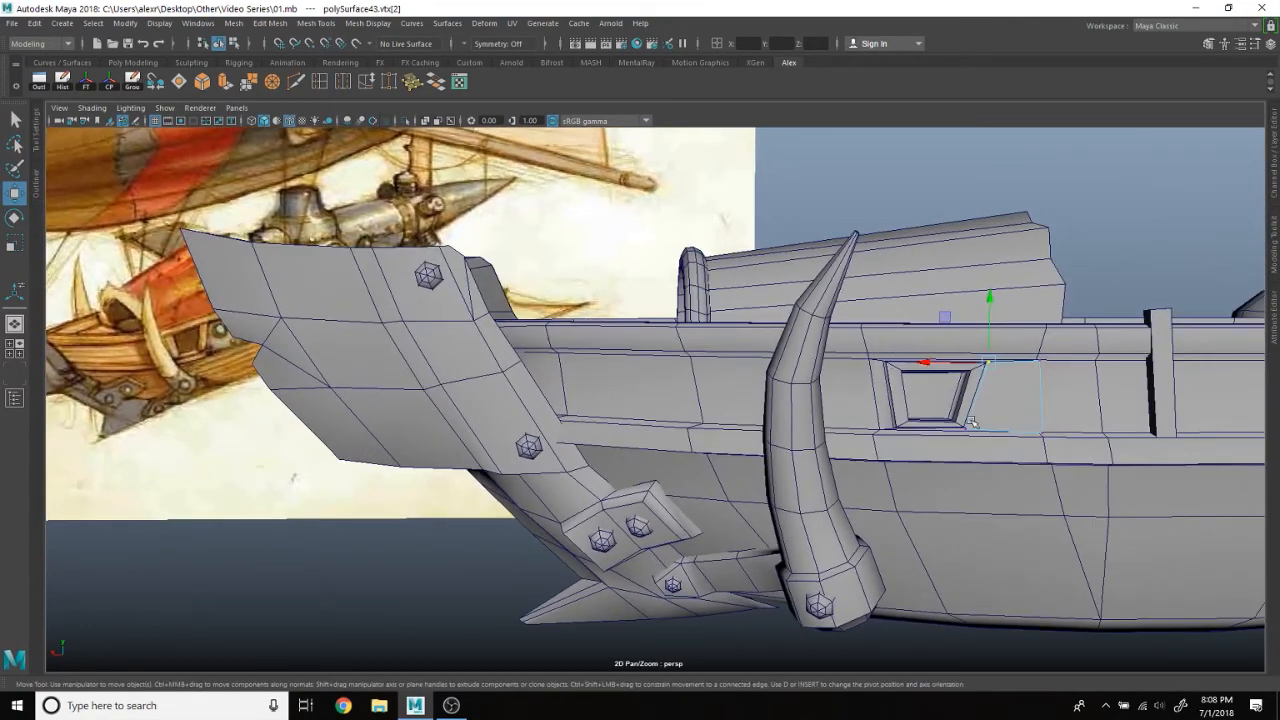
{"action": "middle_click_drag", "start_coordinate": [604, 408], "coordinate": [701, 371], "text": "alt"}
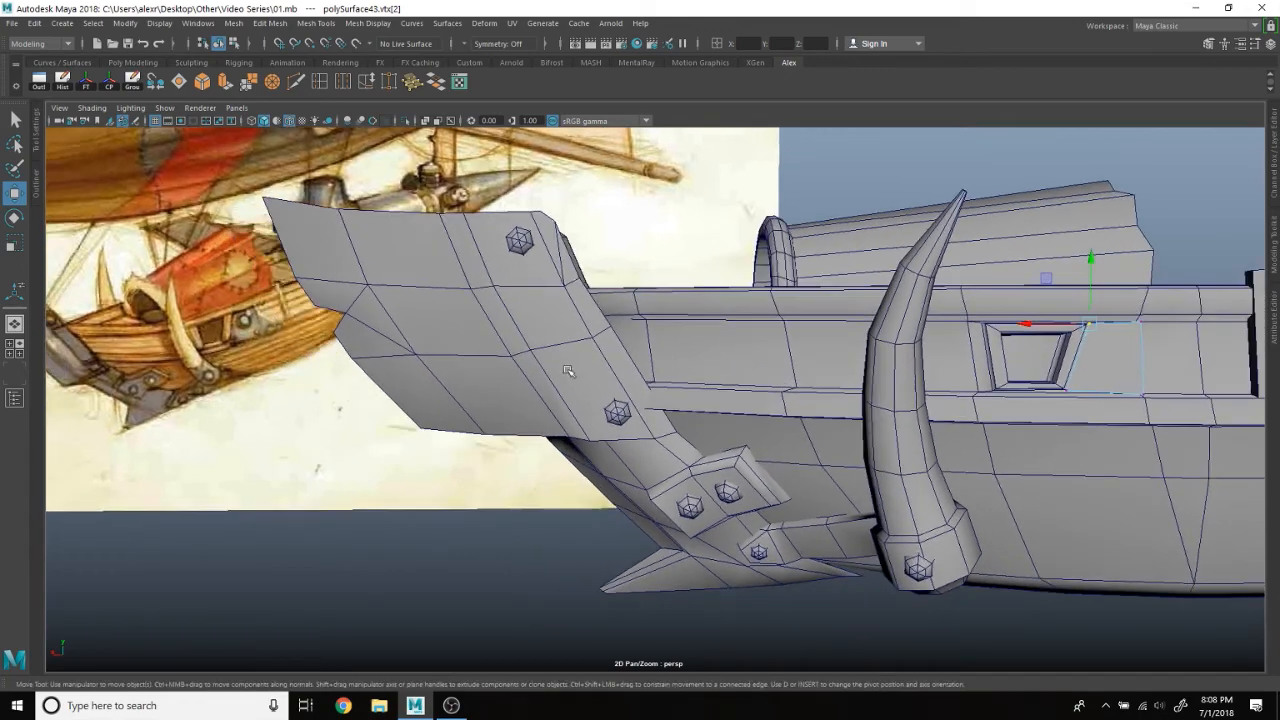
{"action": "middle_click_drag", "start_coordinate": [962, 352], "coordinate": [717, 310], "text": "alt"}
{"action": "scroll", "coordinate": [717, 310], "scroll_direction": "up", "scroll_amount": 1}
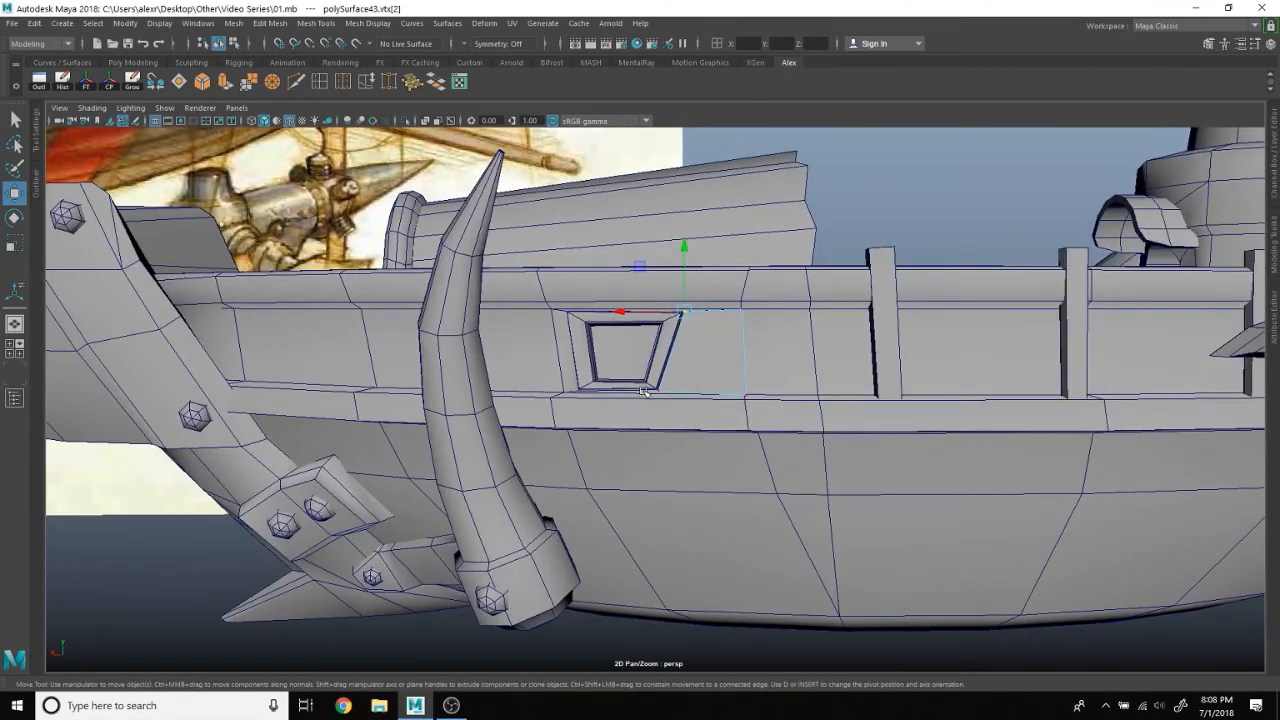
{"action": "left_click_drag", "start_coordinate": [636, 347], "coordinate": [580, 334], "text": "alt"}
{"action": "middle_click_drag", "start_coordinate": [898, 343], "coordinate": [523, 347], "text": "alt"}
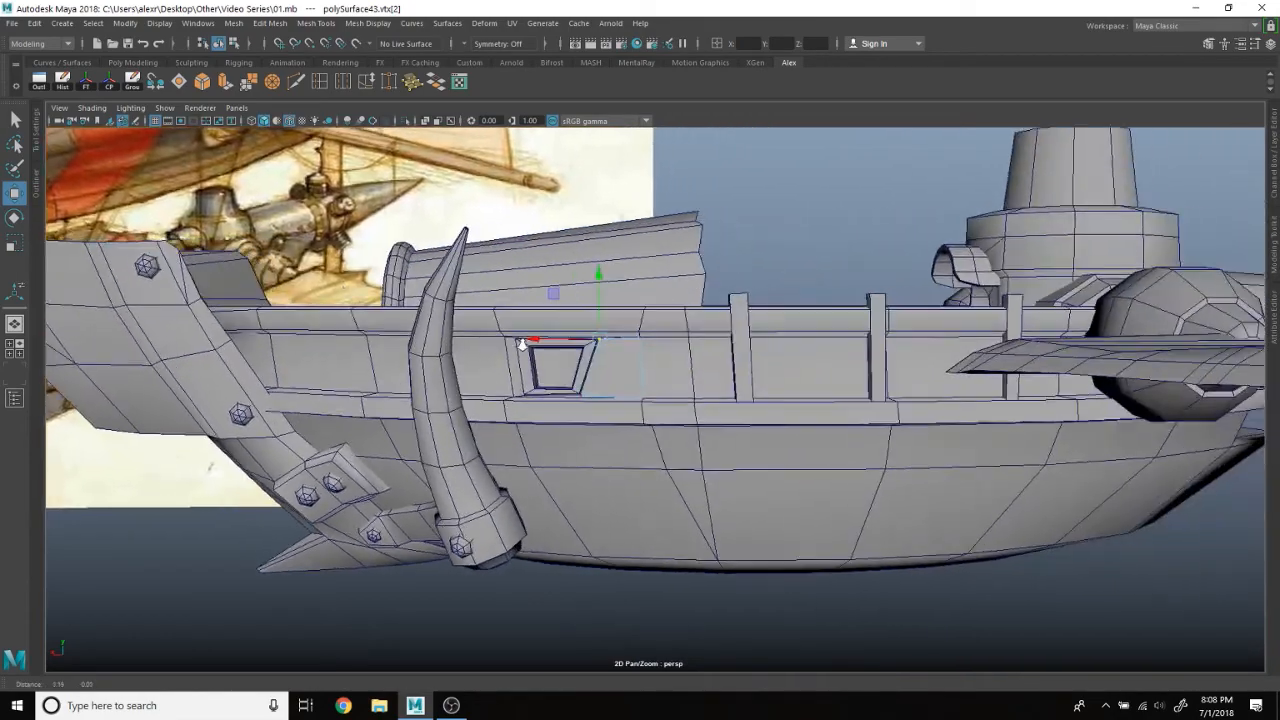
Step: Move the panel's lower corner beside the window down and outward over the hull's lower trim
{"action": "scroll", "coordinate": [523, 348], "scroll_direction": "up", "scroll_amount": 3}
{"action": "left_click", "coordinate": [536, 388]}
{"action": "left_click_drag", "start_coordinate": [538, 388], "coordinate": [582, 391], "text": "alt"}
{"action": "scroll", "coordinate": [472, 385], "scroll_direction": "down", "scroll_amount": 4}
{"action": "middle_click_drag", "start_coordinate": [370, 360], "coordinate": [427, 343], "text": "alt"}
{"action": "scroll", "coordinate": [427, 343], "scroll_direction": "up", "scroll_amount": 3}
{"action": "left_click_drag", "start_coordinate": [649, 390], "coordinate": [699, 453], "text": "alt"}
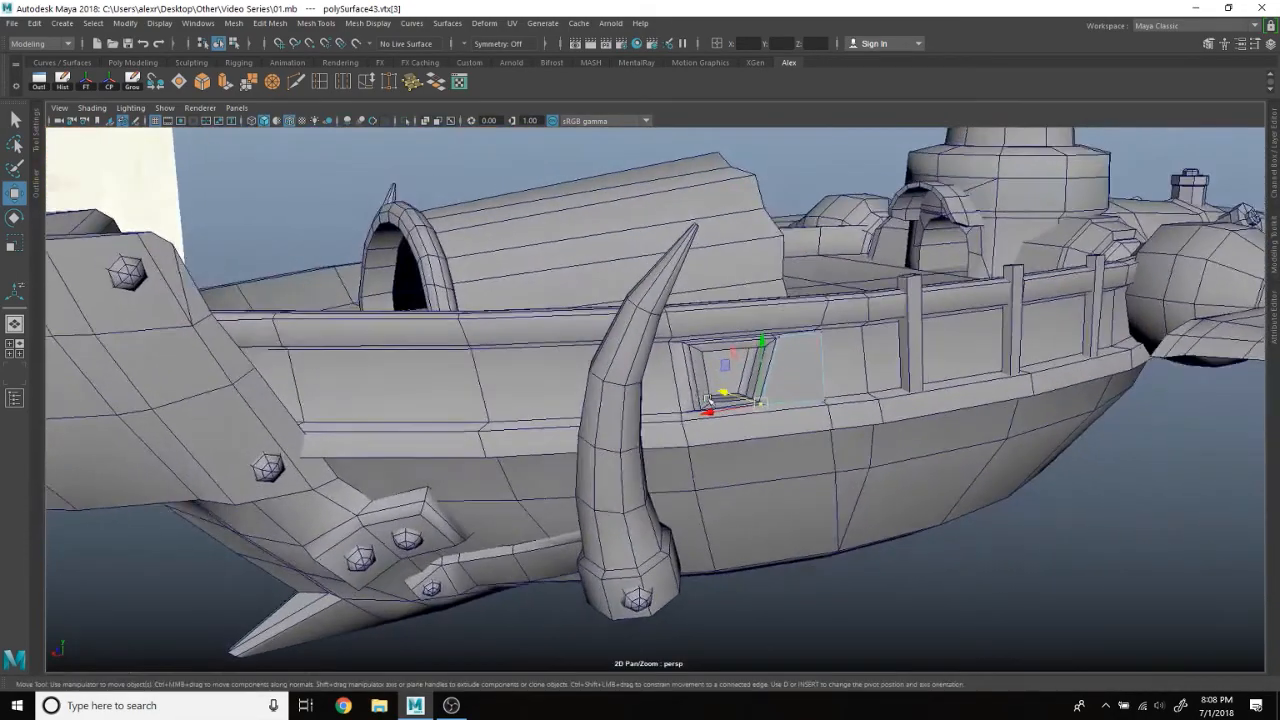
{"action": "scroll", "coordinate": [699, 453], "scroll_direction": "up", "scroll_amount": 3}
{"action": "scroll", "coordinate": [934, 440], "scroll_direction": "down", "scroll_amount": 4}
{"action": "left_click_drag", "start_coordinate": [872, 431], "coordinate": [960, 434], "text": "alt"}
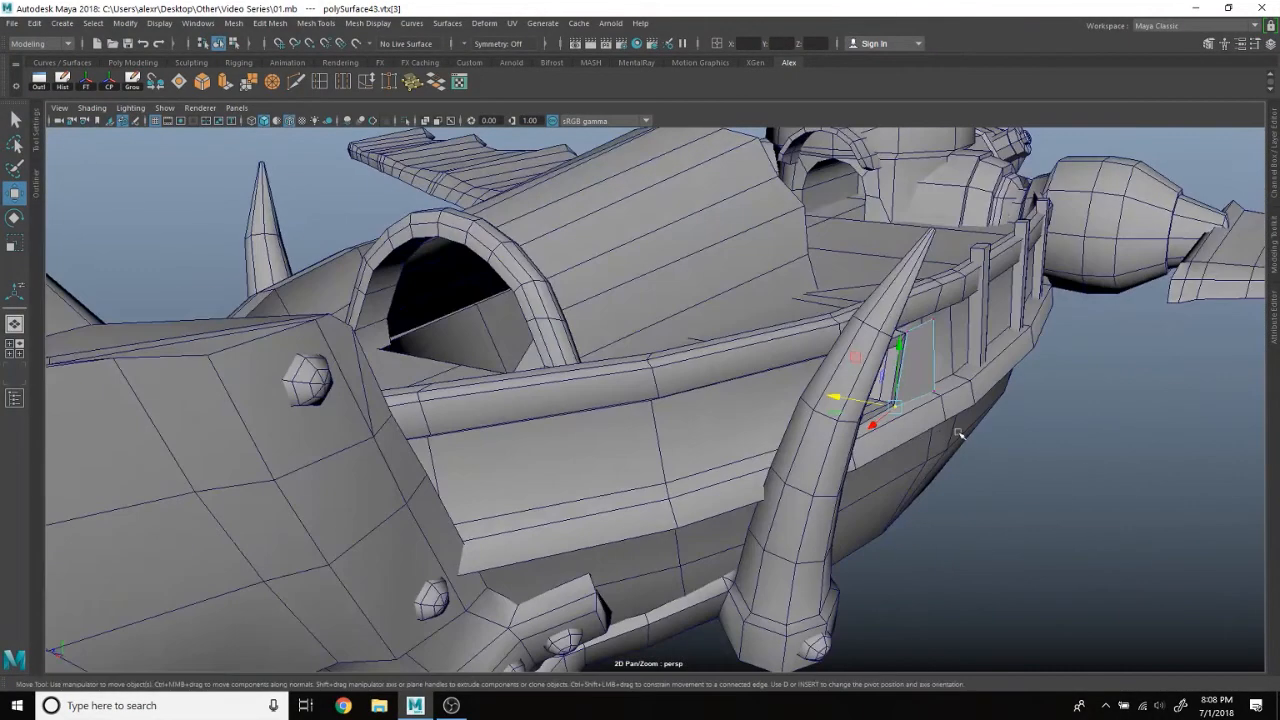
{"action": "middle_click_drag", "start_coordinate": [960, 434], "coordinate": [737, 446], "text": "alt"}
{"action": "scroll", "coordinate": [737, 446], "scroll_direction": "up", "scroll_amount": 3}
{"action": "left_click_drag", "start_coordinate": [589, 423], "coordinate": [617, 434]}
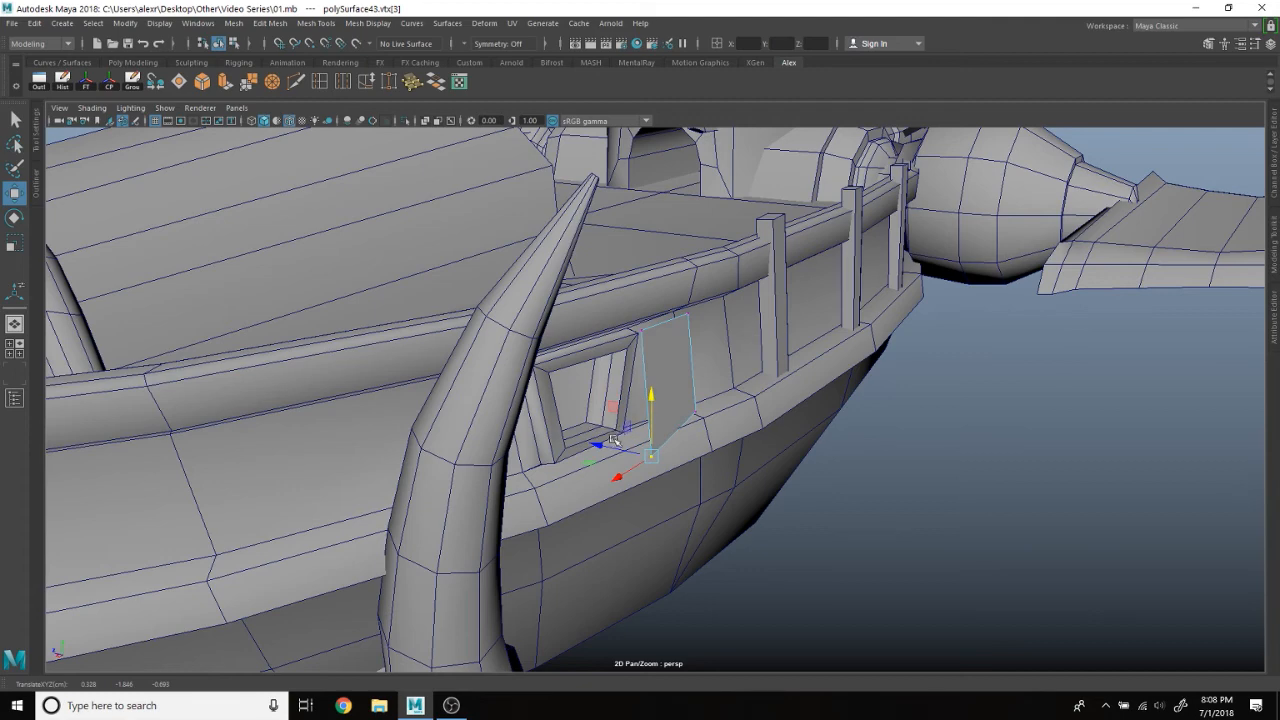
Step: Reposition the panel's lower corner farthest from the window so it overlaps the top of the lower trim
{"action": "left_click_drag", "start_coordinate": [597, 440], "coordinate": [527, 390], "text": "alt"}
{"action": "scroll", "coordinate": [549, 402], "scroll_direction": "up", "scroll_amount": 2}
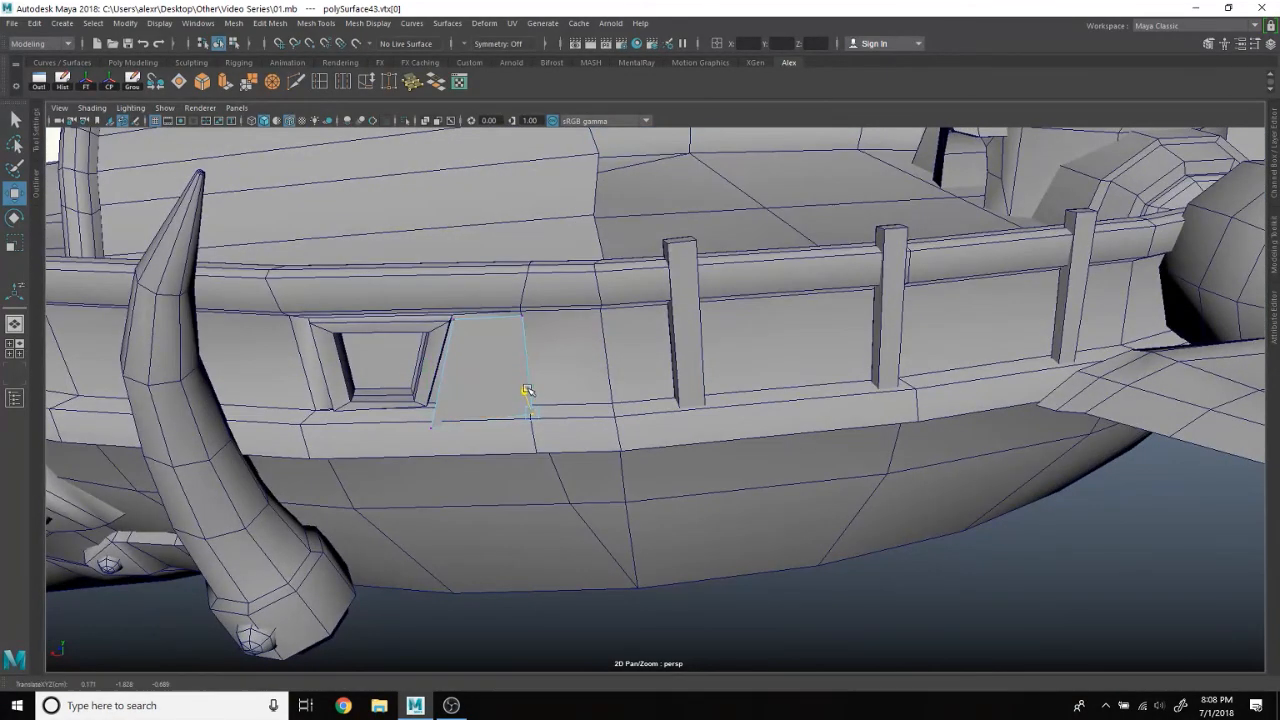
{"action": "scroll", "coordinate": [466, 324], "scroll_direction": "down", "scroll_amount": 4}
{"action": "middle_click_drag", "start_coordinate": [466, 324], "coordinate": [672, 391], "text": "alt"}
{"action": "left_click_drag", "start_coordinate": [672, 391], "coordinate": [664, 357], "text": "alt"}
{"action": "left_click_drag", "start_coordinate": [734, 426], "coordinate": [754, 430]}
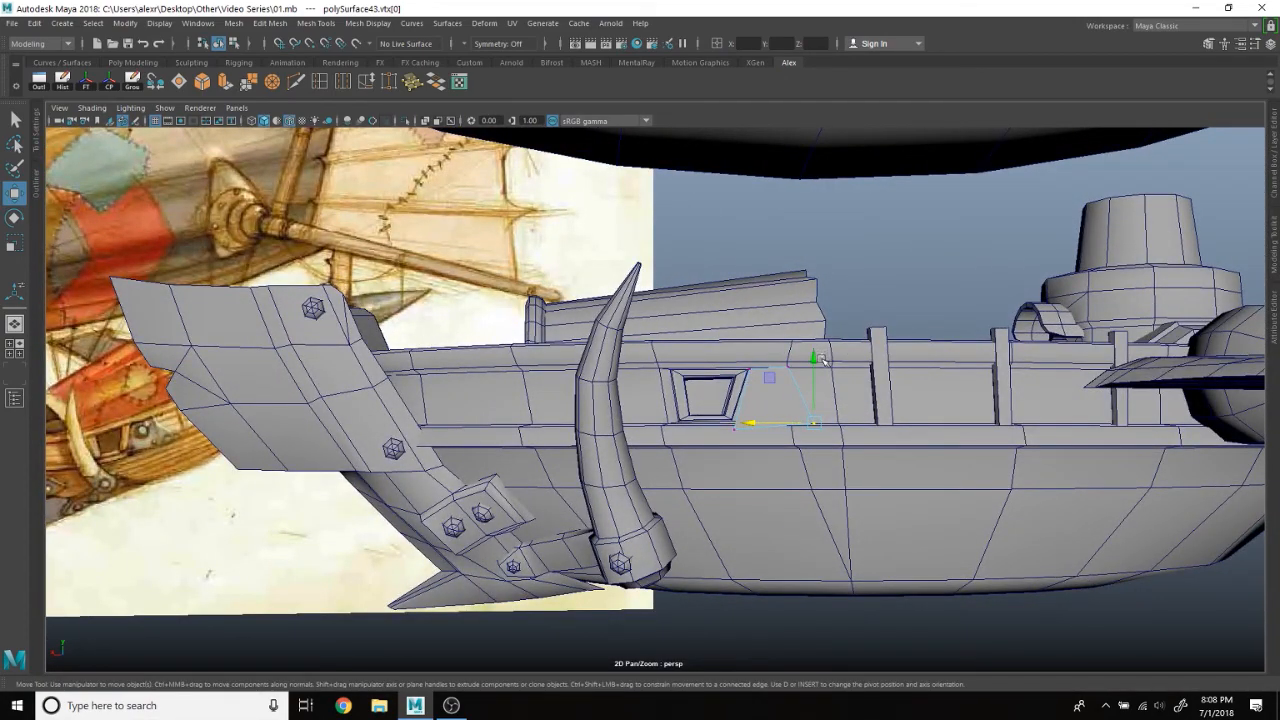
Step: Move the panel's upper corner farthest from the window inward to taper the panel's top edge
{"action": "right_click_drag", "start_coordinate": [772, 350], "coordinate": [764, 350]}
{"action": "left_click", "coordinate": [786, 369]}
{"action": "left_click_drag", "start_coordinate": [787, 353], "coordinate": [789, 367]}
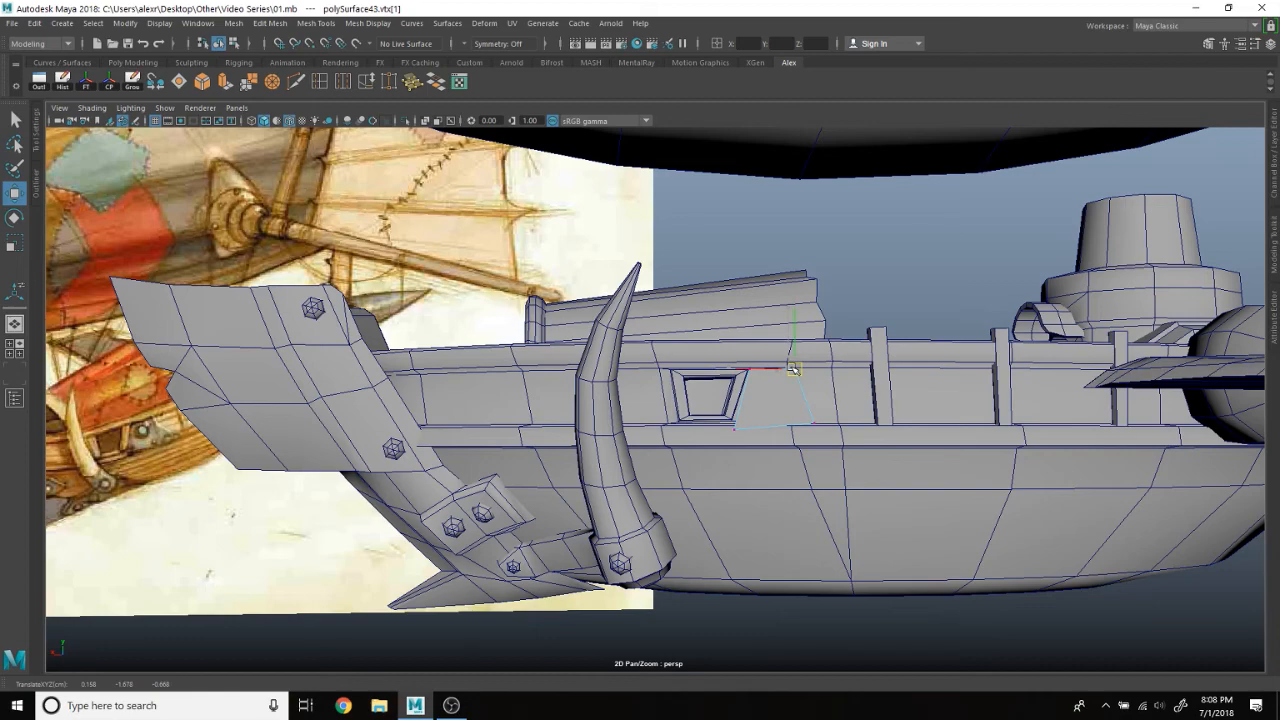
Step: Lower both bottom corners of the panel farther over the hull's lower trim
{"action": "scroll", "coordinate": [799, 375], "scroll_direction": "up", "scroll_amount": 3}
{"action": "scroll", "coordinate": [758, 386], "scroll_direction": "down", "scroll_amount": 4}
{"action": "middle_click_drag", "start_coordinate": [793, 382], "coordinate": [646, 396], "text": "alt"}
{"action": "scroll", "coordinate": [634, 382], "scroll_direction": "up", "scroll_amount": 5}
{"action": "left_click_drag", "start_coordinate": [605, 427], "coordinate": [607, 447]}
{"action": "scroll", "coordinate": [606, 446], "scroll_direction": "down", "scroll_amount": 5}
{"action": "middle_click_drag", "start_coordinate": [505, 398], "coordinate": [708, 393], "text": "alt"}
{"action": "scroll", "coordinate": [710, 392], "scroll_direction": "up", "scroll_amount": 3}
{"action": "left_click_drag", "start_coordinate": [862, 424], "coordinate": [857, 436]}
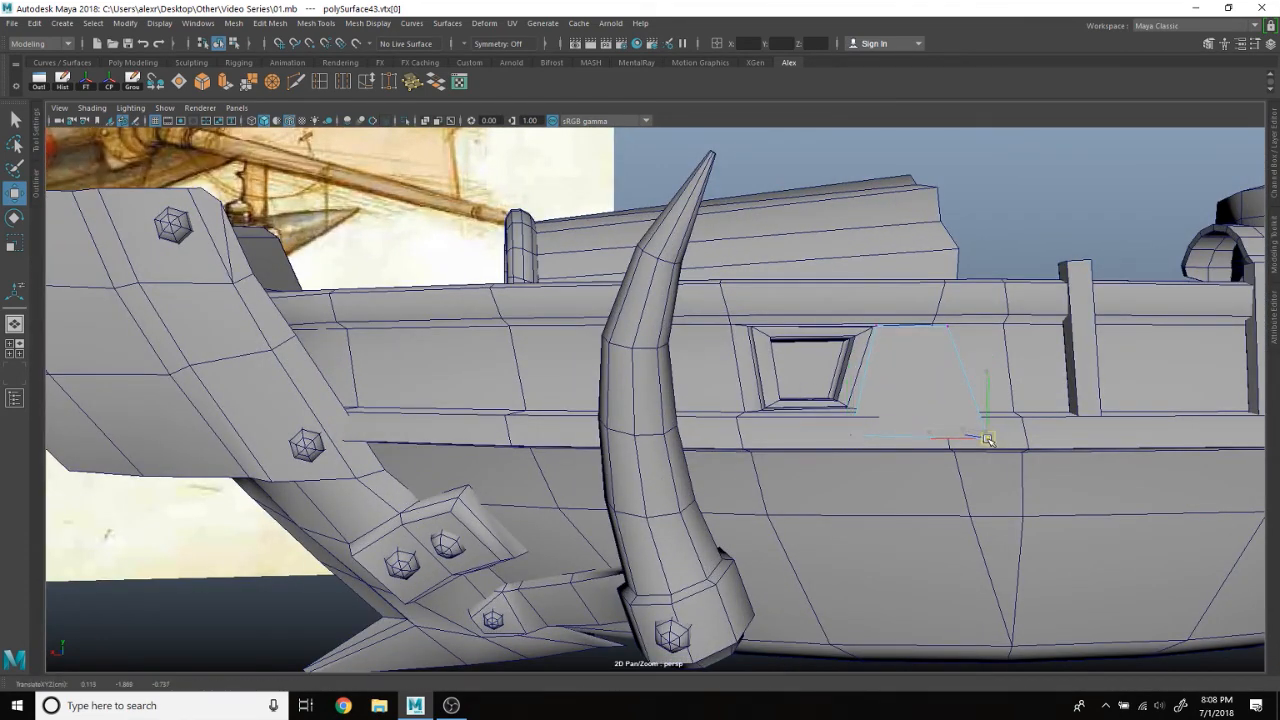
Step: Move the panel's lower corner farthest from the window inward in depth so it sits closer to the hull's lower trim
{"action": "scroll", "coordinate": [944, 393], "scroll_direction": "down", "scroll_amount": 3}
{"action": "middle_click_drag", "start_coordinate": [452, 377], "coordinate": [626, 380], "text": "alt"}
{"action": "scroll", "coordinate": [336, 354], "scroll_direction": "up", "scroll_amount": 3}
{"action": "scroll", "coordinate": [1089, 404], "scroll_direction": "down", "scroll_amount": 3}
{"action": "scroll", "coordinate": [626, 380], "scroll_direction": "up", "scroll_amount": 3}
{"action": "left_click_drag", "start_coordinate": [626, 380], "coordinate": [628, 384], "text": "alt"}
{"action": "scroll", "coordinate": [610, 389], "scroll_direction": "up", "scroll_amount": 3}
{"action": "mouse_move", "coordinate": [301, 363]}
{"action": "middle_mouse_down", "text": "alt"}
{"action": "mouse_move", "coordinate": [1240, 323]}
{"action": "mouse_move", "coordinate": [615, 348]}
{"action": "mouse_move", "coordinate": [1106, 310]}
{"action": "mouse_move", "coordinate": [766, 286]}
{"action": "mouse_move", "coordinate": [523, 323]}
{"action": "middle_mouse_up", "text": "alt"}
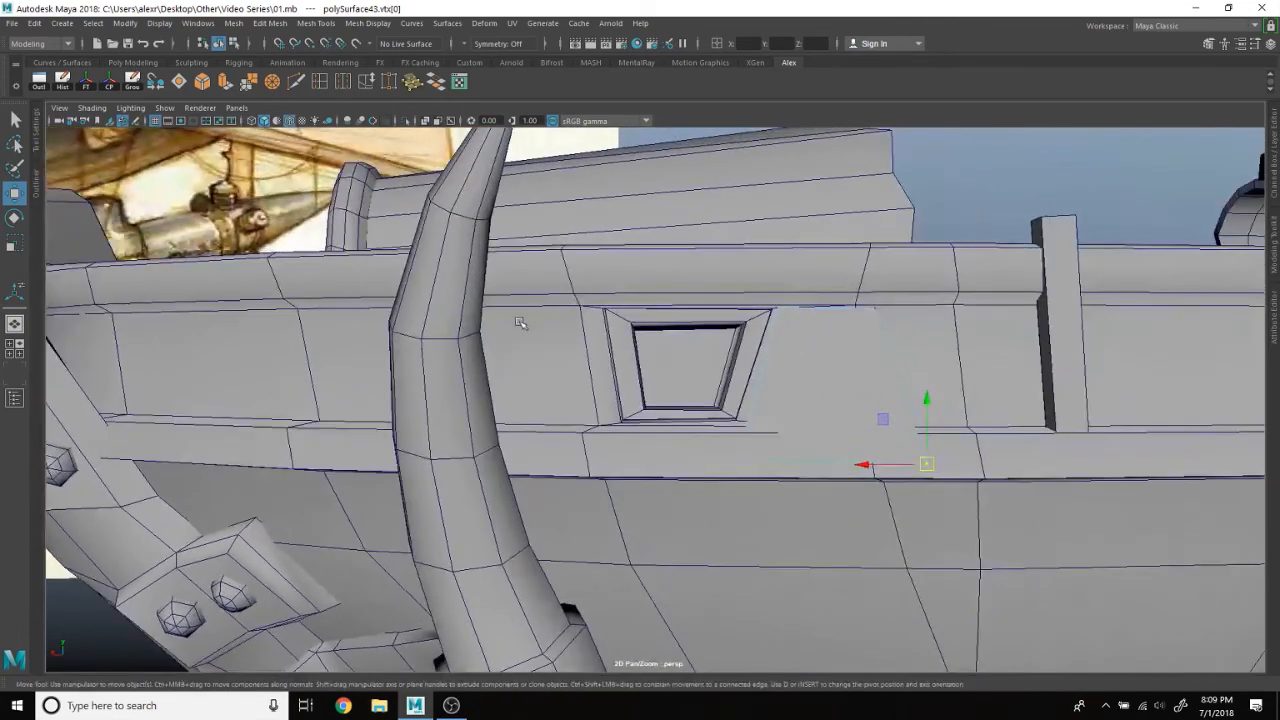
{"action": "mouse_move", "coordinate": [1097, 390]}
{"action": "middle_mouse_down", "text": "alt"}
{"action": "mouse_move", "coordinate": [1109, 374]}
{"action": "mouse_move", "coordinate": [604, 430]}
{"action": "middle_mouse_up", "text": "alt"}
{"action": "left_click_drag", "start_coordinate": [437, 464], "coordinate": [663, 441]}
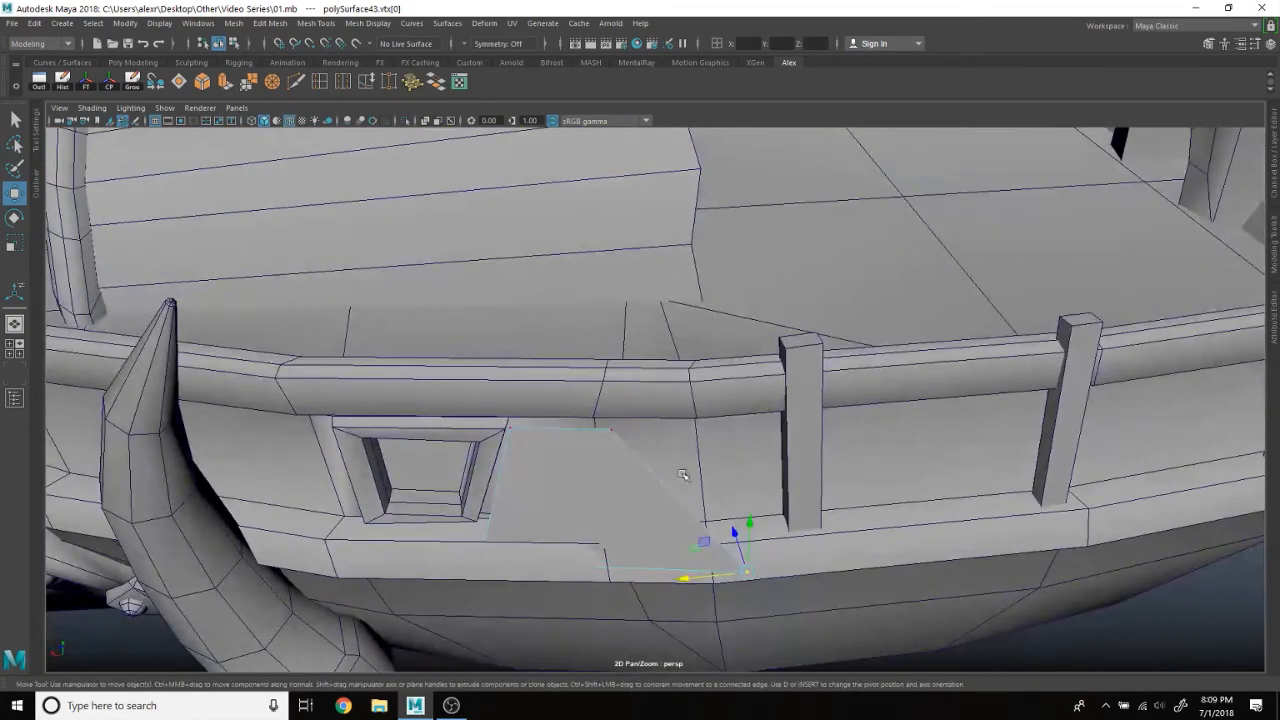
{"action": "left_click_drag", "start_coordinate": [733, 532], "coordinate": [733, 524]}
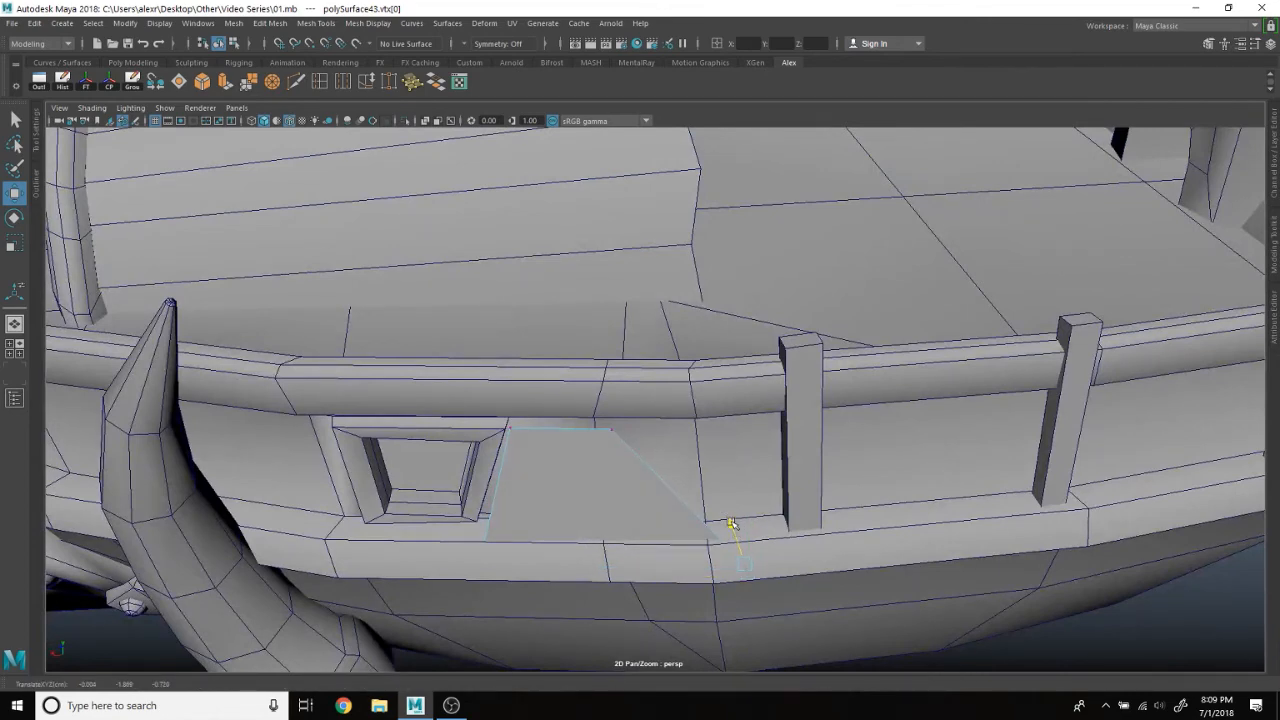
Step: Extrude the panel's face outward from the hull to give the plate thickness
{"action": "left_click_drag", "start_coordinate": [602, 473], "coordinate": [689, 462], "text": "alt"}
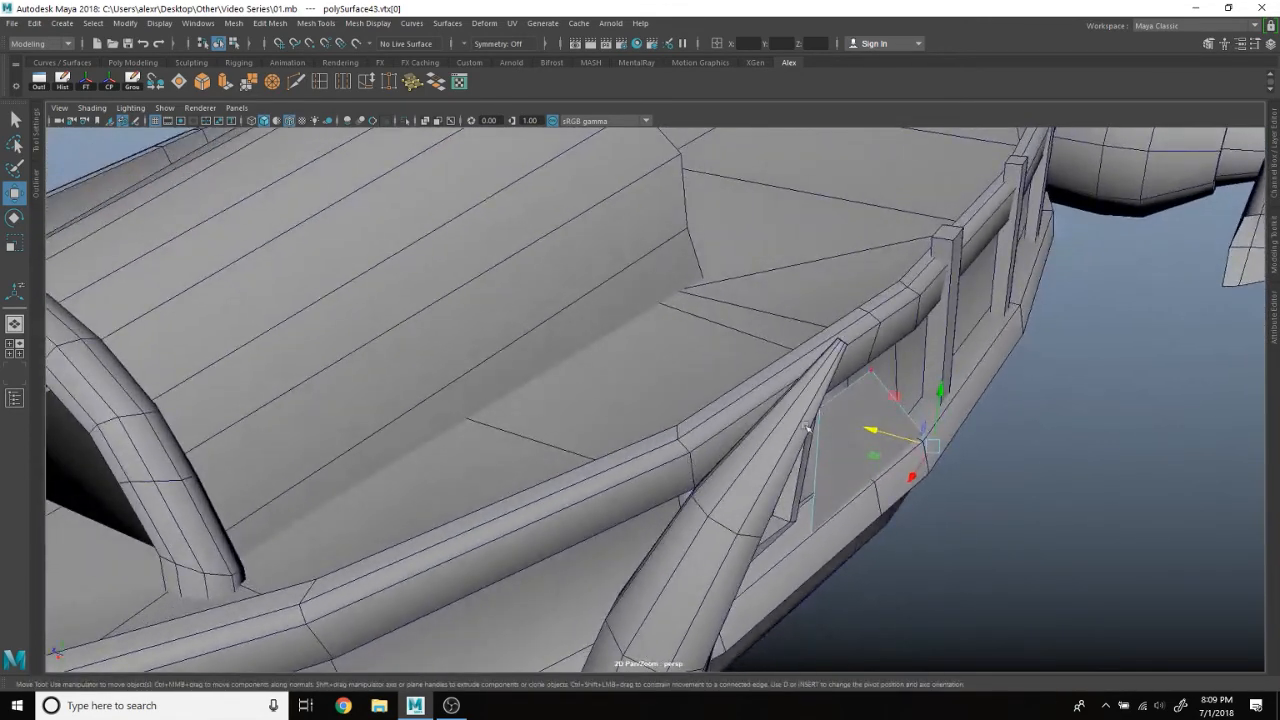
{"action": "right_click", "coordinate": [850, 414]}
{"action": "right_click_drag", "start_coordinate": [888, 300], "coordinate": [890, 296]}
{"action": "left_click_drag", "start_coordinate": [777, 434], "coordinate": [769, 432]}
{"action": "right_click_drag", "start_coordinate": [857, 408], "coordinate": [857, 345]}
{"action": "left_click", "coordinate": [864, 438]}
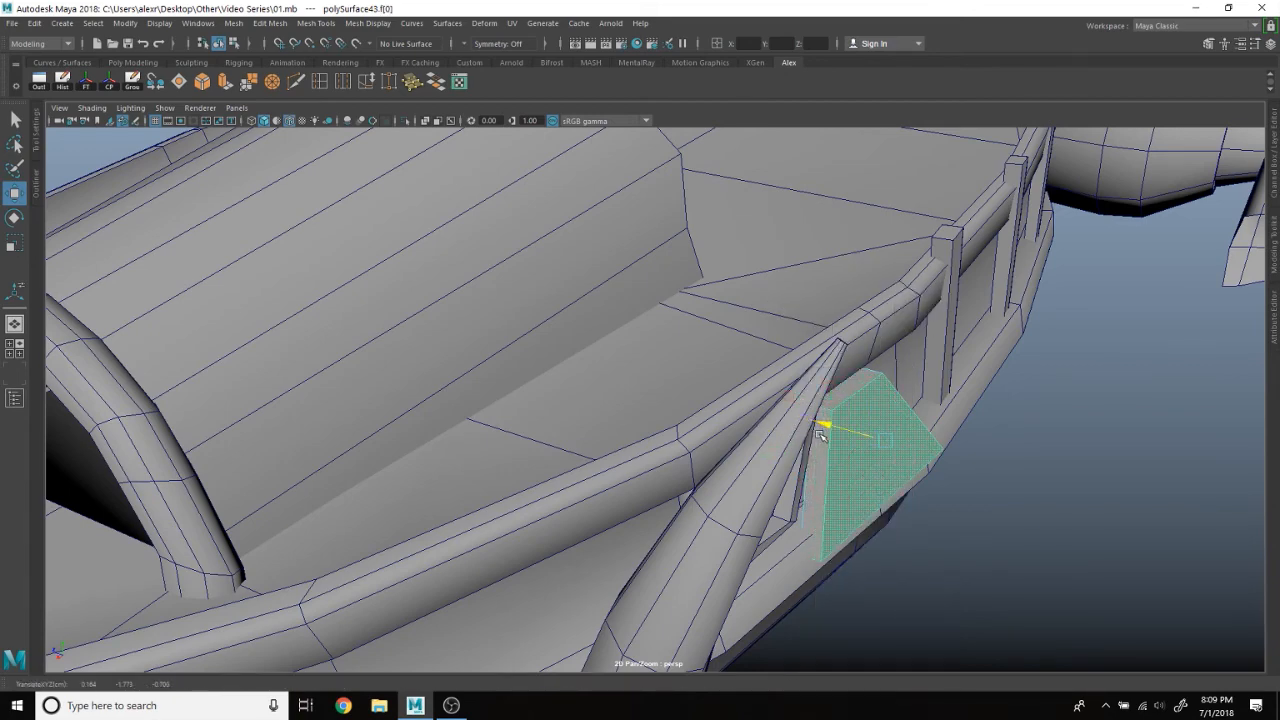
{"action": "left_click", "coordinate": [952, 492]}
Step: Lower the thickened plate's upper corner farthest from the window slightly and adjust the lower corner on the same side
{"action": "scroll", "coordinate": [951, 490], "scroll_direction": "down", "scroll_amount": 5}
{"action": "left_click_drag", "start_coordinate": [951, 490], "coordinate": [789, 438], "text": "alt"}
{"action": "middle_click_drag", "start_coordinate": [789, 438], "coordinate": [894, 461], "text": "alt"}
{"action": "left_click_drag", "start_coordinate": [894, 461], "coordinate": [768, 431], "text": "alt"}
{"action": "middle_click_drag", "start_coordinate": [768, 431], "coordinate": [311, 385], "text": "alt"}
{"action": "scroll", "coordinate": [311, 385], "scroll_direction": "up", "scroll_amount": 4}
{"action": "left_click_drag", "start_coordinate": [600, 380], "coordinate": [1195, 362], "text": "alt"}
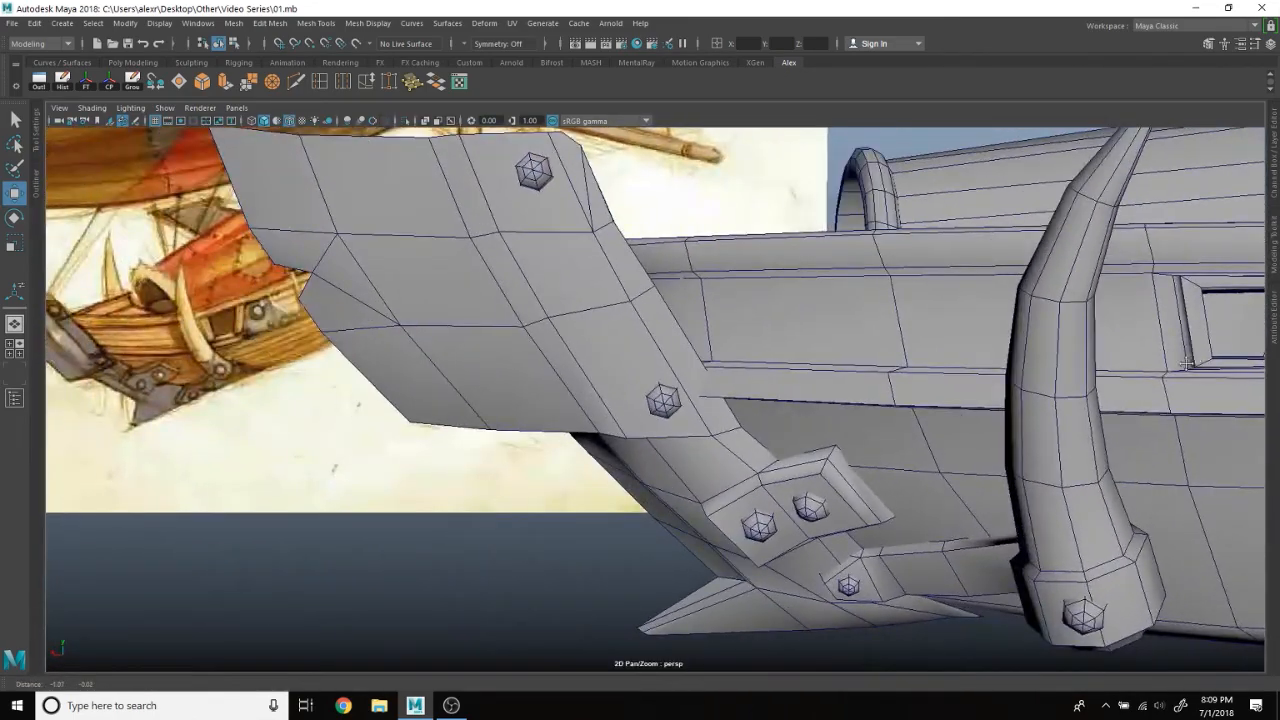
{"action": "middle_click_drag", "start_coordinate": [1187, 364], "coordinate": [477, 428], "text": "alt"}
{"action": "scroll", "coordinate": [477, 431], "scroll_direction": "up", "scroll_amount": 4}
{"action": "right_click_drag", "start_coordinate": [474, 396], "coordinate": [402, 300]}
{"action": "left_click_drag", "start_coordinate": [458, 301], "coordinate": [529, 356]}
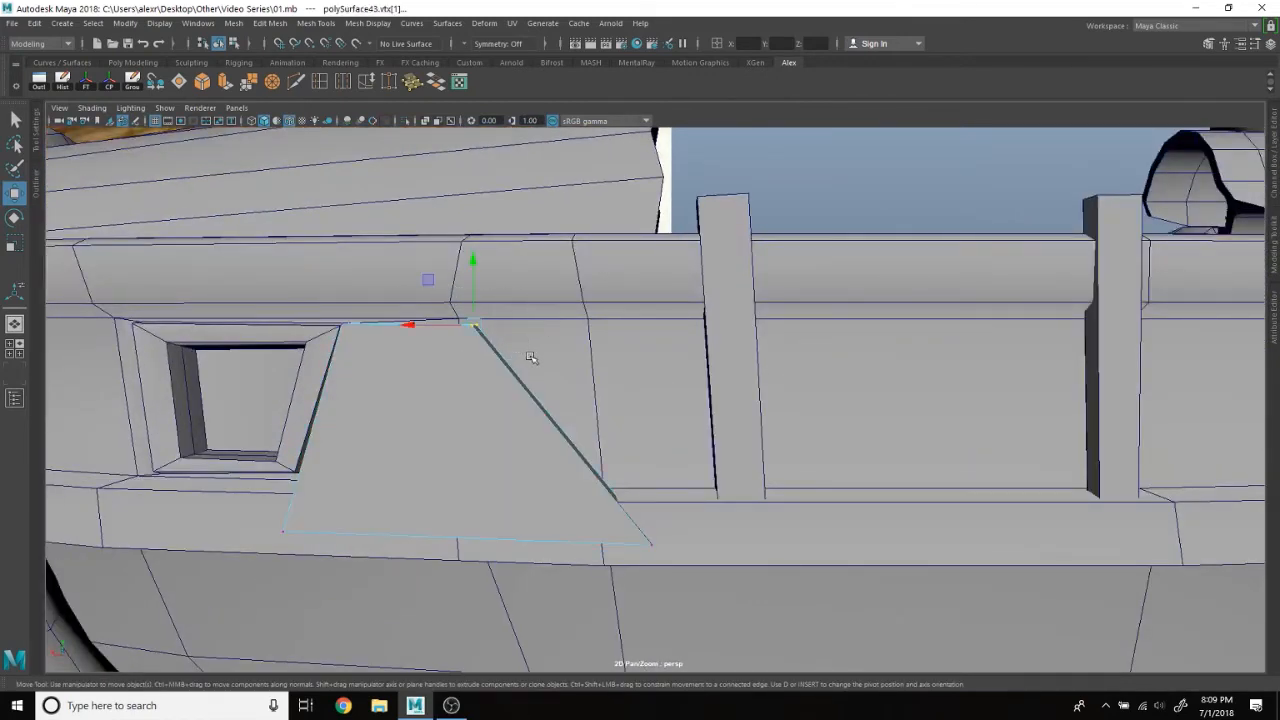
{"action": "left_click_drag", "start_coordinate": [472, 289], "coordinate": [472, 307]}
{"action": "left_click_drag", "start_coordinate": [473, 351], "coordinate": [581, 369], "text": "alt"}
{"action": "left_click_drag", "start_coordinate": [845, 524], "coordinate": [847, 519]}
{"action": "scroll", "coordinate": [493, 525], "scroll_direction": "down", "scroll_amount": 6}
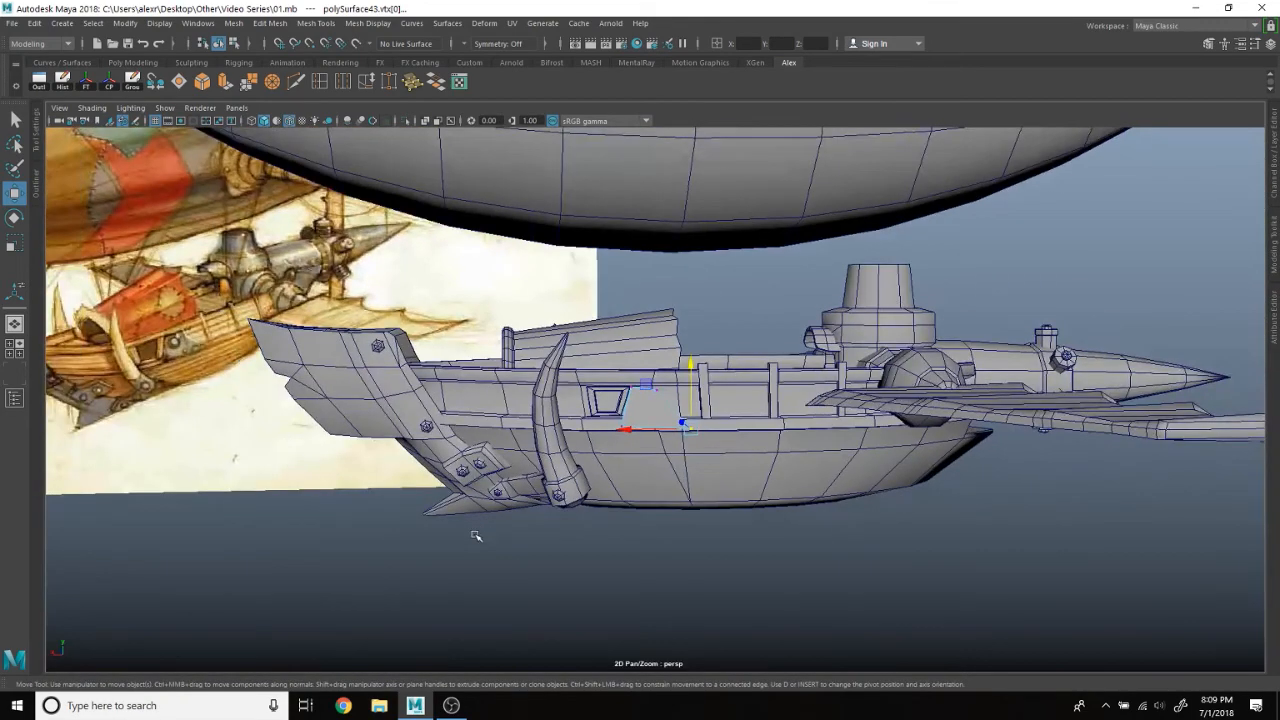
{"action": "scroll", "coordinate": [305, 551], "scroll_direction": "up", "scroll_amount": 3}
{"action": "middle_click_drag", "start_coordinate": [428, 491], "coordinate": [481, 484], "text": "alt"}
{"action": "right_click_drag", "start_coordinate": [335, 585], "coordinate": [403, 511]}
Step: Examine the plate beside the window from several distances and compare it with the airship concept art
{"action": "scroll", "coordinate": [893, 574], "scroll_direction": "up", "scroll_amount": 5}
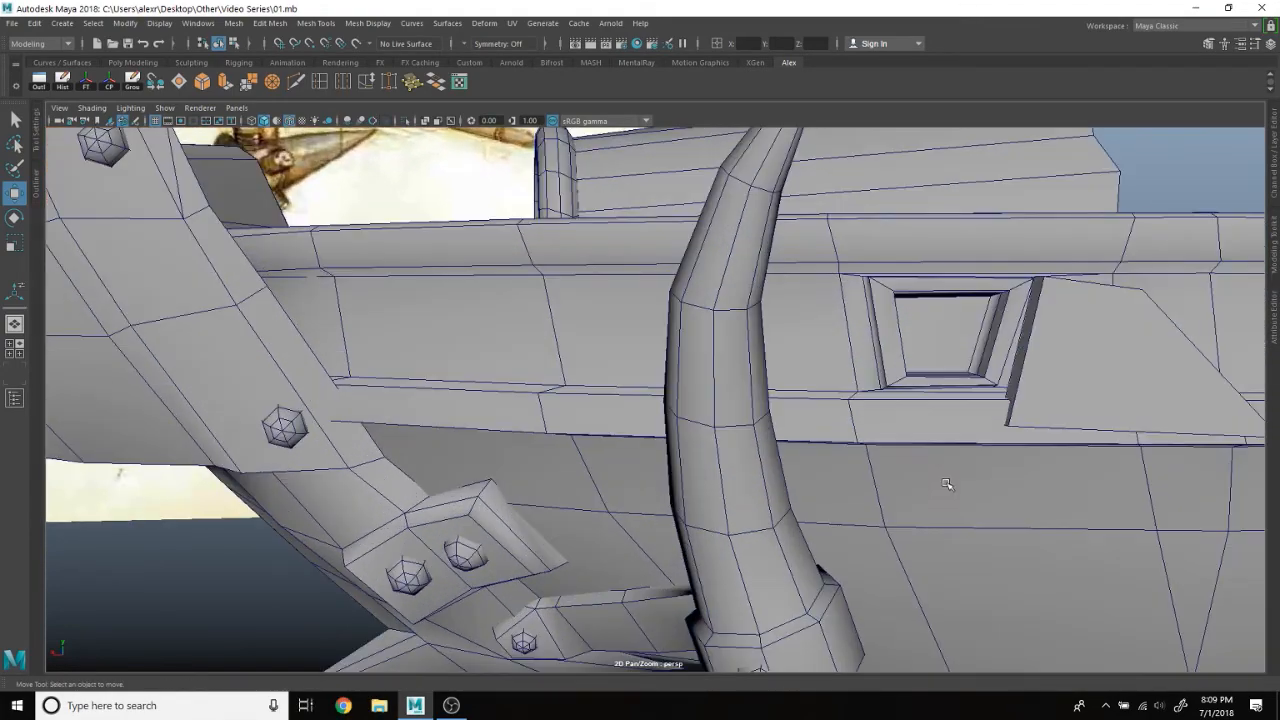
{"action": "middle_click_drag", "start_coordinate": [951, 486], "coordinate": [517, 511], "text": "alt"}
{"action": "mouse_move", "coordinate": [517, 511]}
{"action": "left_mouse_down", "text": "alt"}
{"action": "mouse_move", "coordinate": [623, 524]}
{"action": "mouse_move", "coordinate": [422, 522]}
{"action": "mouse_move", "coordinate": [531, 524]}
{"action": "left_mouse_up", "text": "alt"}
{"action": "left_click", "coordinate": [549, 464]}
{"action": "left_click_drag", "start_coordinate": [609, 437], "coordinate": [620, 461], "text": "alt"}
{"action": "scroll", "coordinate": [620, 461], "scroll_direction": "down", "scroll_amount": 8}
{"action": "middle_click_drag", "start_coordinate": [620, 461], "coordinate": [778, 452], "text": "alt"}
{"action": "left_click_drag", "start_coordinate": [778, 452], "coordinate": [766, 439], "text": "alt"}
{"action": "left_click", "coordinate": [532, 605]}
{"action": "left_click_drag", "start_coordinate": [536, 582], "coordinate": [520, 566], "text": "alt"}
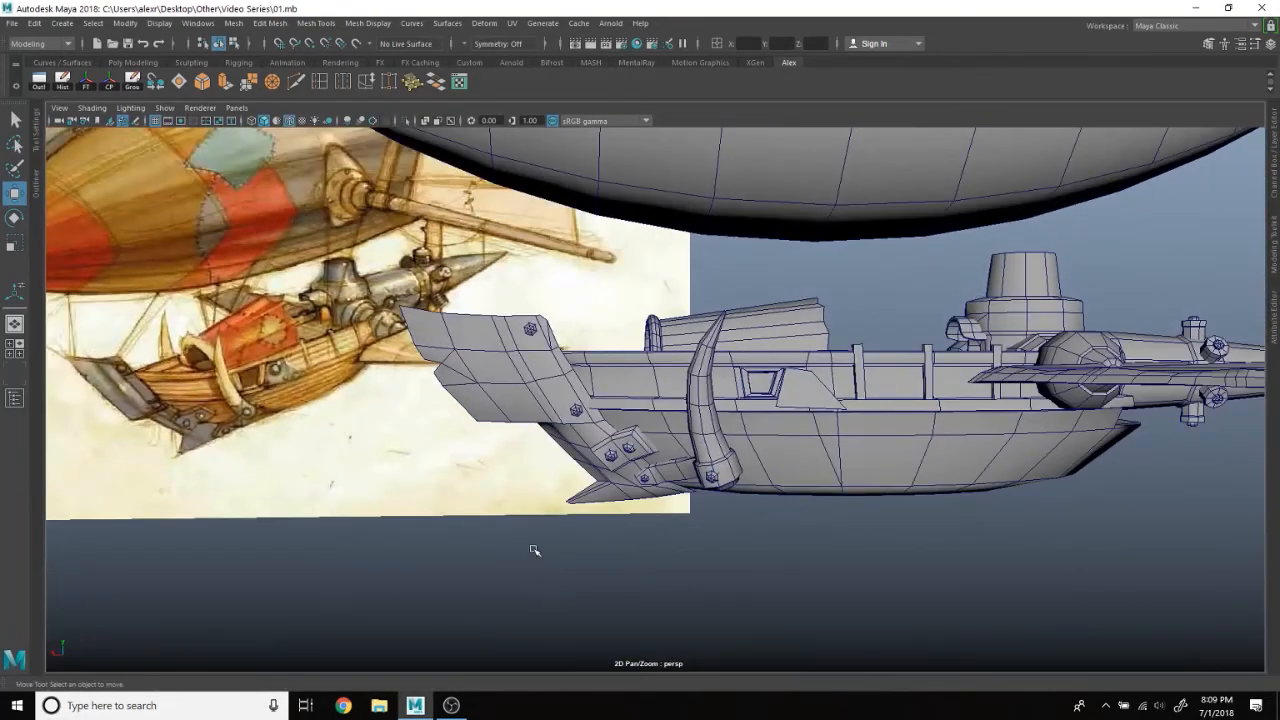
{"action": "scroll", "coordinate": [532, 552], "scroll_direction": "up", "scroll_amount": 3}
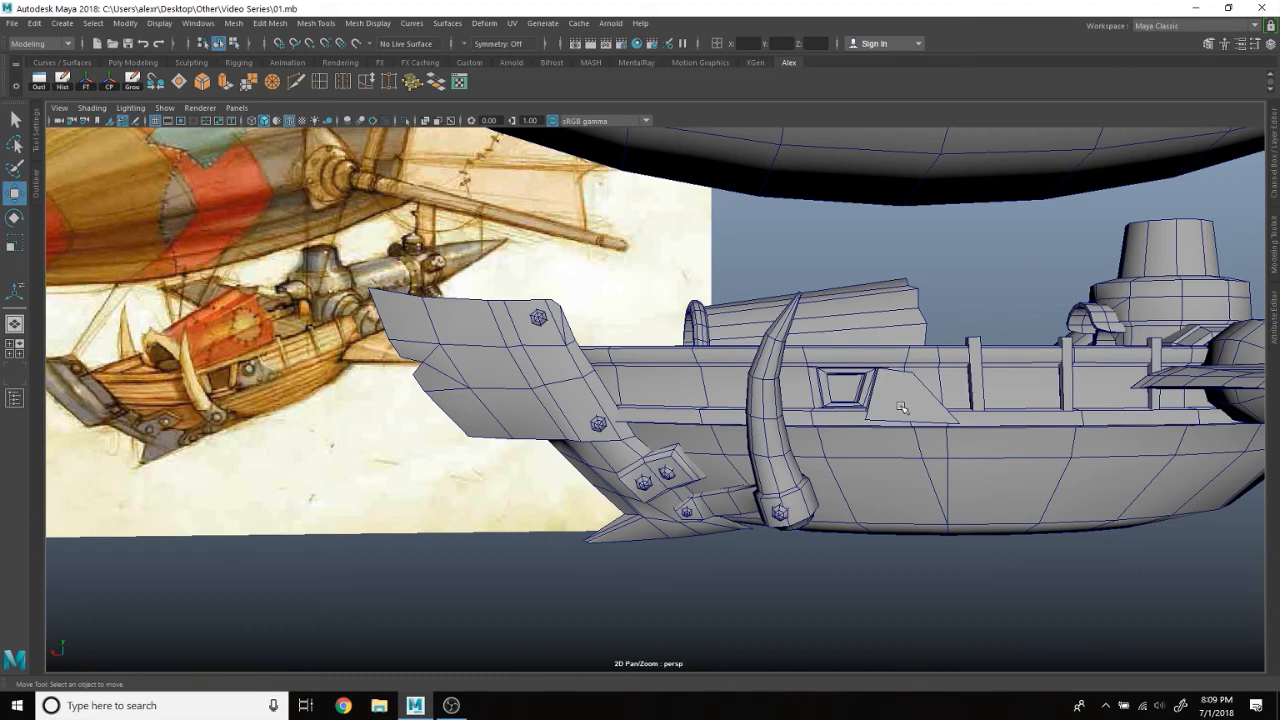
{"action": "middle_click_drag", "start_coordinate": [962, 407], "coordinate": [845, 418], "text": "alt"}
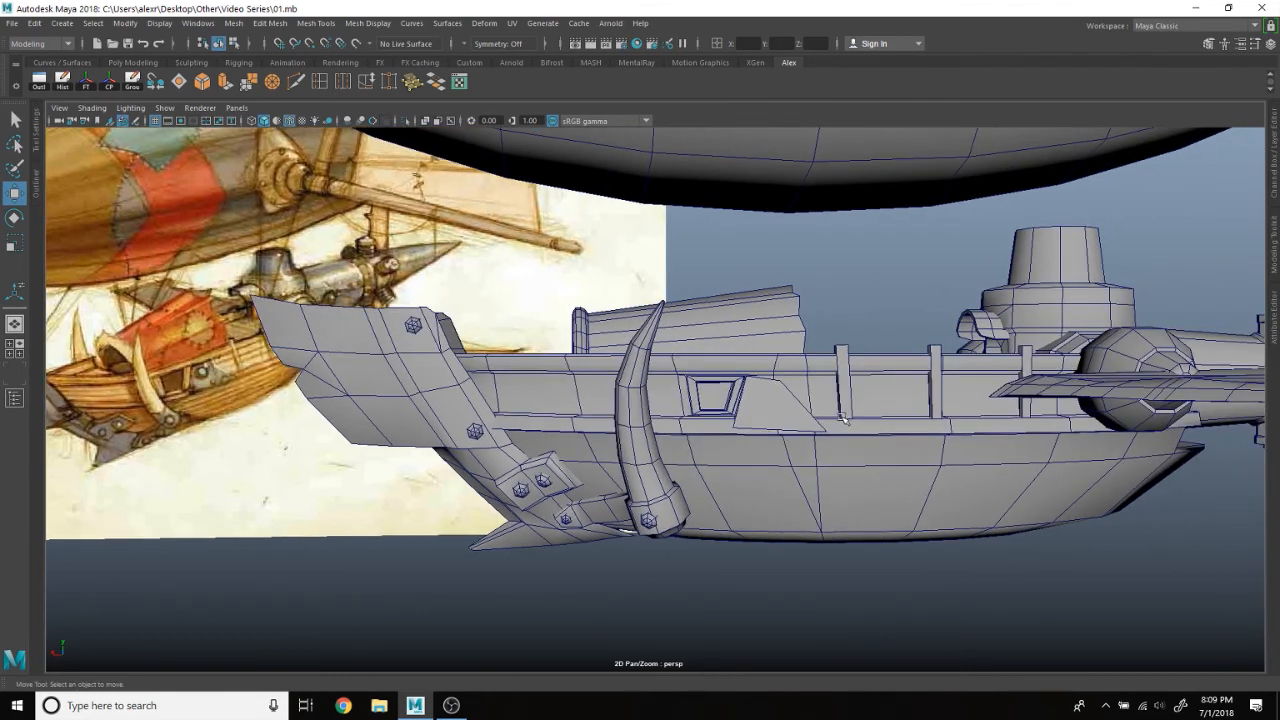
{"action": "scroll", "coordinate": [707, 447], "scroll_direction": "up", "scroll_amount": 2}
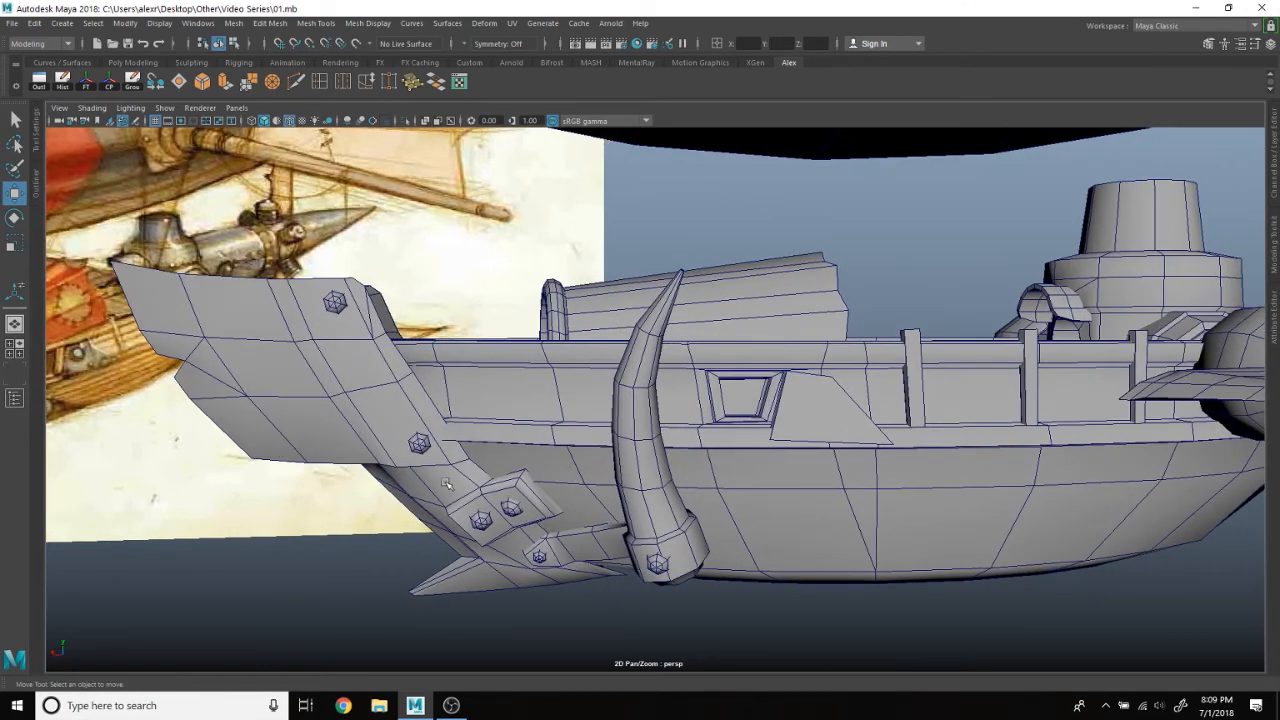
Step: Separate the combined armor, bolt and tusk mesh into individual pieces
{"action": "left_click", "coordinate": [428, 452]}
{"action": "left_click_drag", "start_coordinate": [428, 452], "coordinate": [178, 36], "text": "alt"}
{"action": "left_click", "coordinate": [233, 22]}
{"action": "left_click", "coordinate": [258, 86]}
{"action": "key", "text": "ctrl+z"}
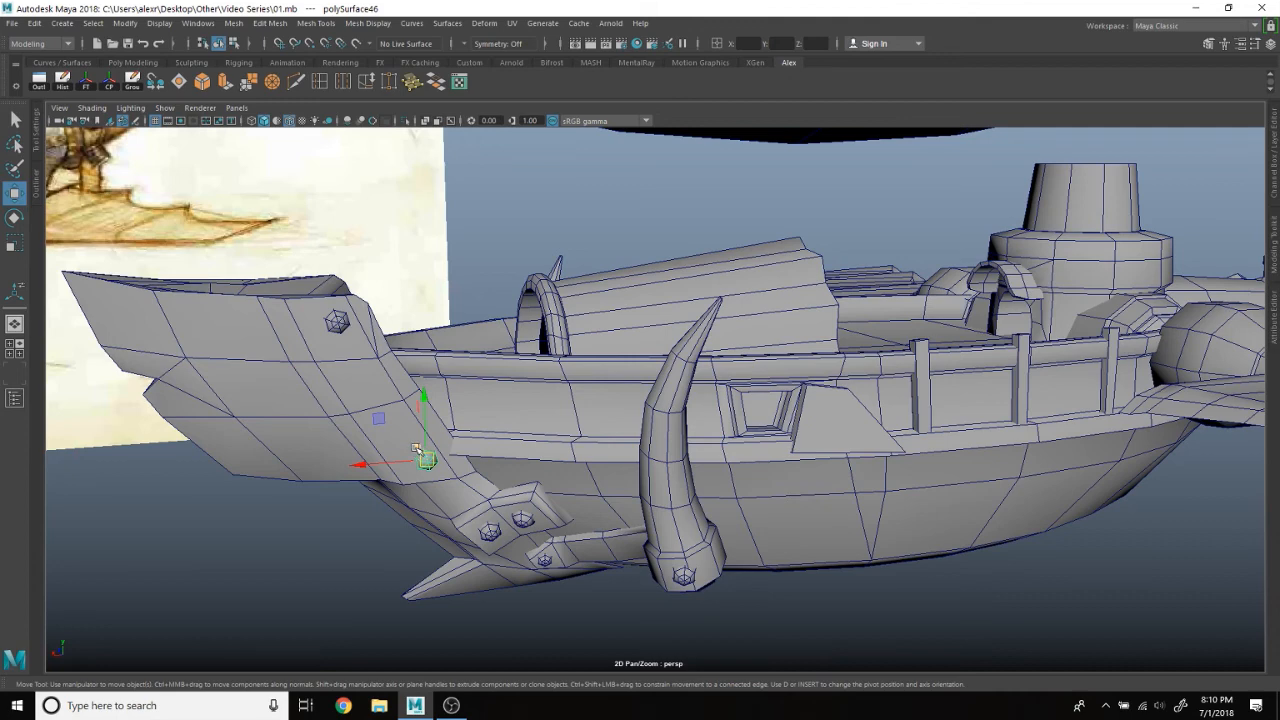
Step: Place a duplicate bolt clear of the hull and fill the hole in its open back
{"action": "scroll", "coordinate": [570, 418], "scroll_direction": "up", "scroll_amount": 5}
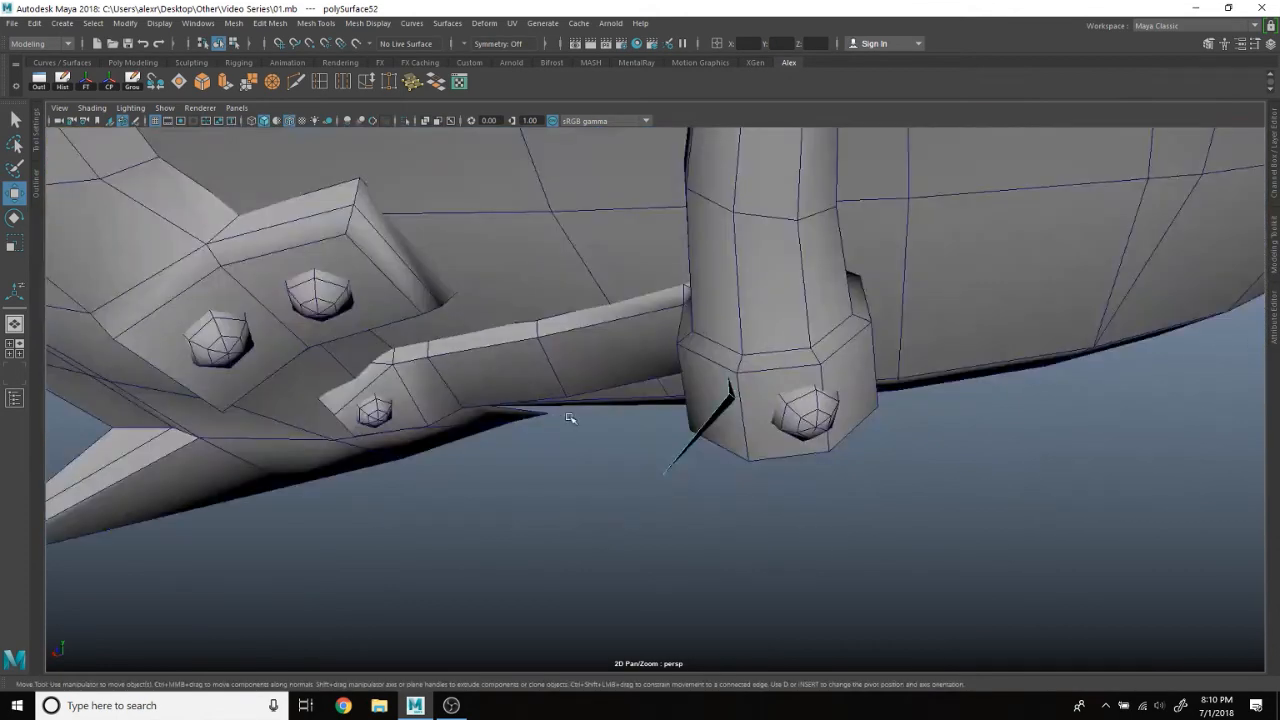
{"action": "key", "text": "f"}
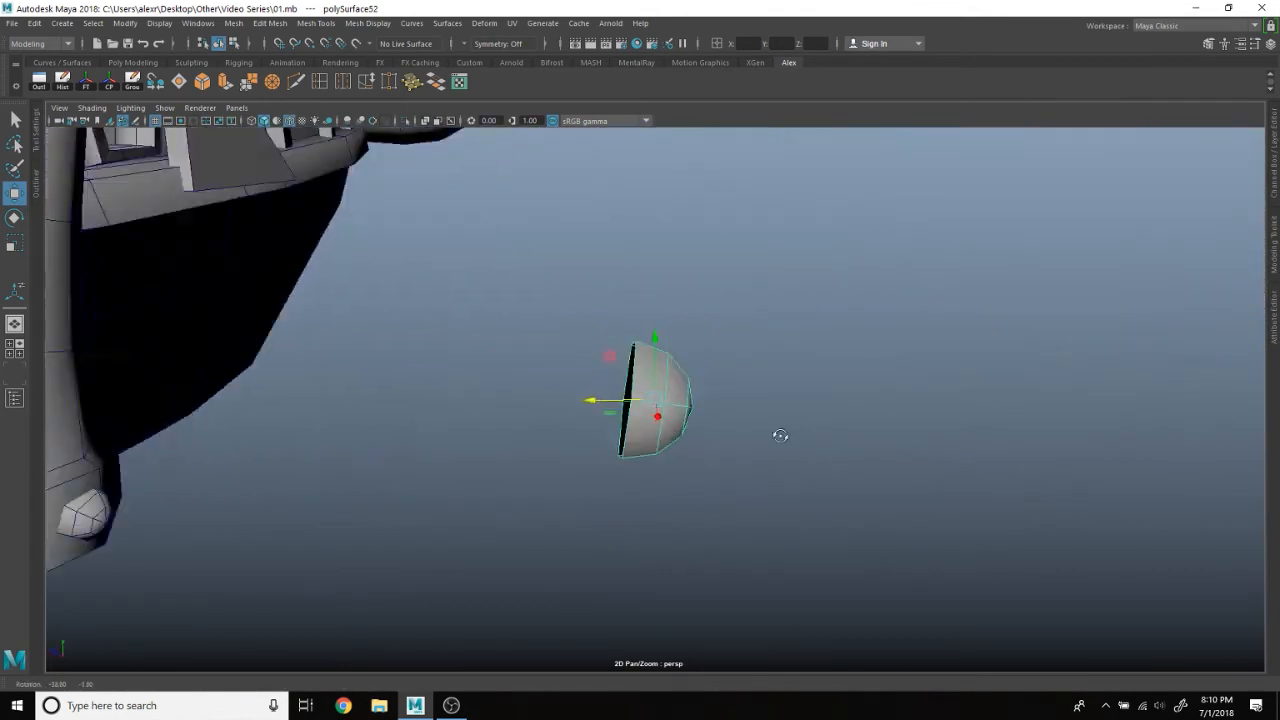
{"action": "right_click_drag", "start_coordinate": [660, 305], "coordinate": [694, 394]}
{"action": "double_click", "coordinate": [672, 378]}
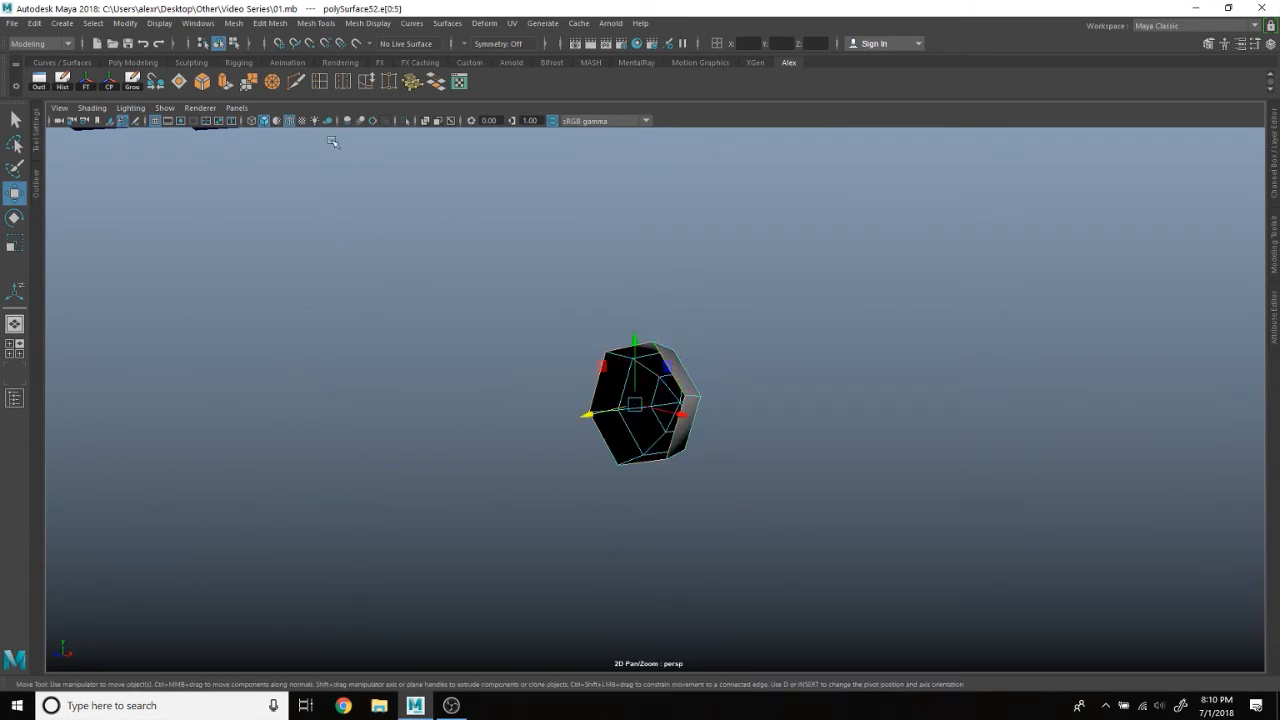
{"action": "left_click", "coordinate": [234, 24]}
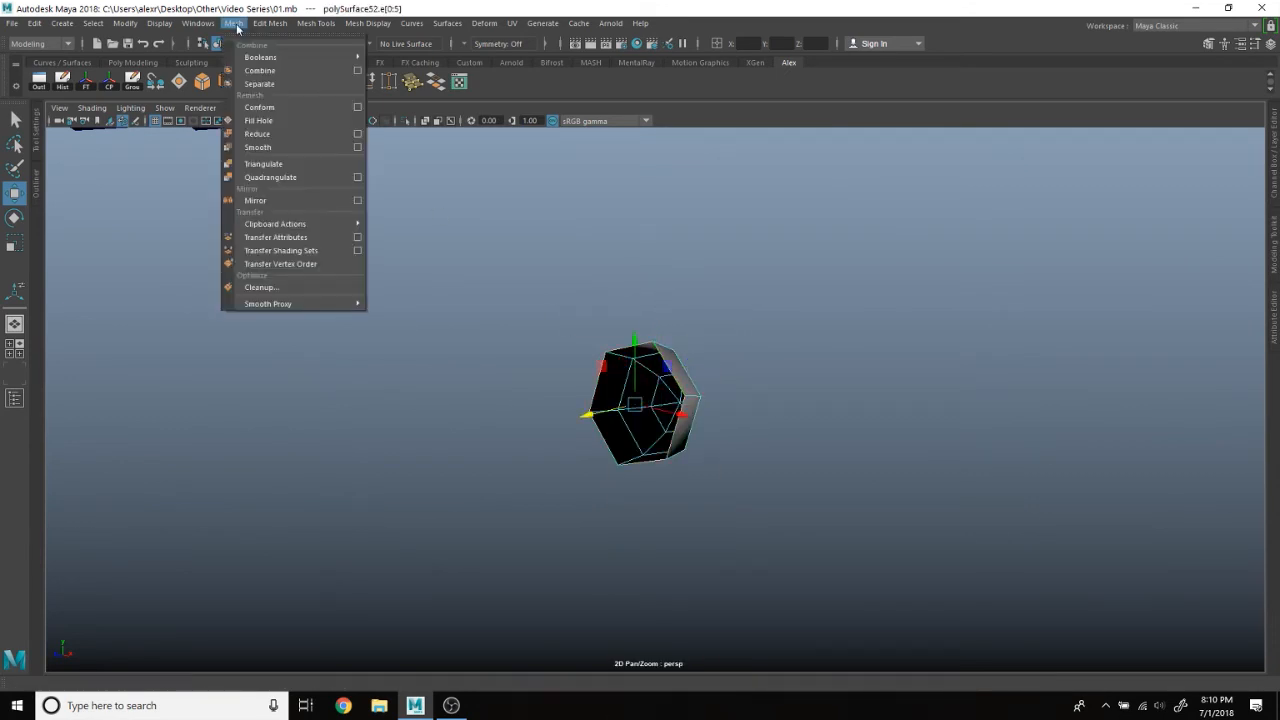
{"action": "left_click", "coordinate": [258, 120]}
{"action": "left_click_drag", "start_coordinate": [763, 333], "coordinate": [326, 166], "text": "alt"}
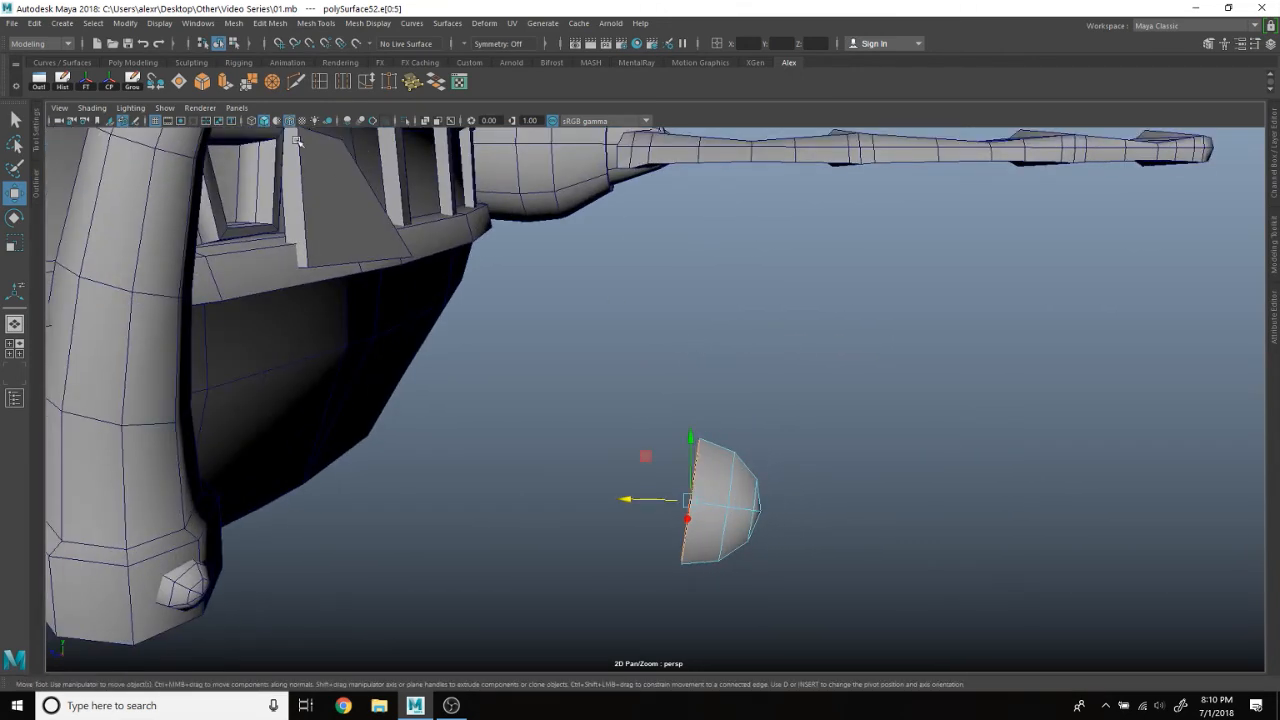
Step: Try to attach the duplicate bolt's flat back to the plate beside the window with the Snap Together Tool
{"action": "scroll", "coordinate": [660, 451], "scroll_direction": "down", "scroll_amount": 4}
{"action": "left_click_drag", "start_coordinate": [660, 451], "coordinate": [573, 371], "text": "alt"}
{"action": "left_click", "coordinate": [573, 371]}
{"action": "left_click", "coordinate": [14, 291]}
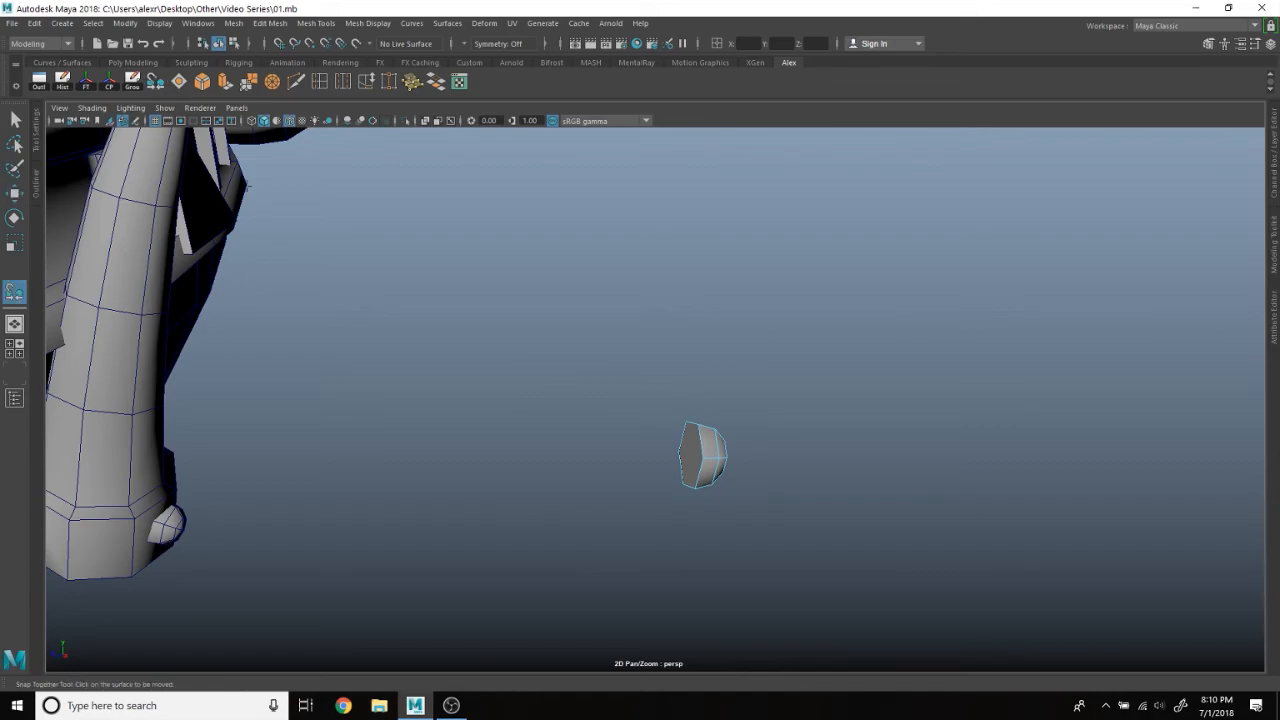
{"action": "left_click_drag", "start_coordinate": [775, 378], "coordinate": [568, 363], "text": "alt"}
{"action": "scroll", "coordinate": [568, 363], "scroll_direction": "down", "scroll_amount": 3}
{"action": "middle_click_drag", "start_coordinate": [800, 375], "coordinate": [590, 370], "text": "alt"}
{"action": "left_click_drag", "start_coordinate": [590, 370], "coordinate": [540, 370], "text": "alt"}
{"action": "scroll", "coordinate": [639, 382], "scroll_direction": "down", "scroll_amount": 4}
{"action": "middle_click_drag", "start_coordinate": [639, 382], "coordinate": [697, 375], "text": "alt"}
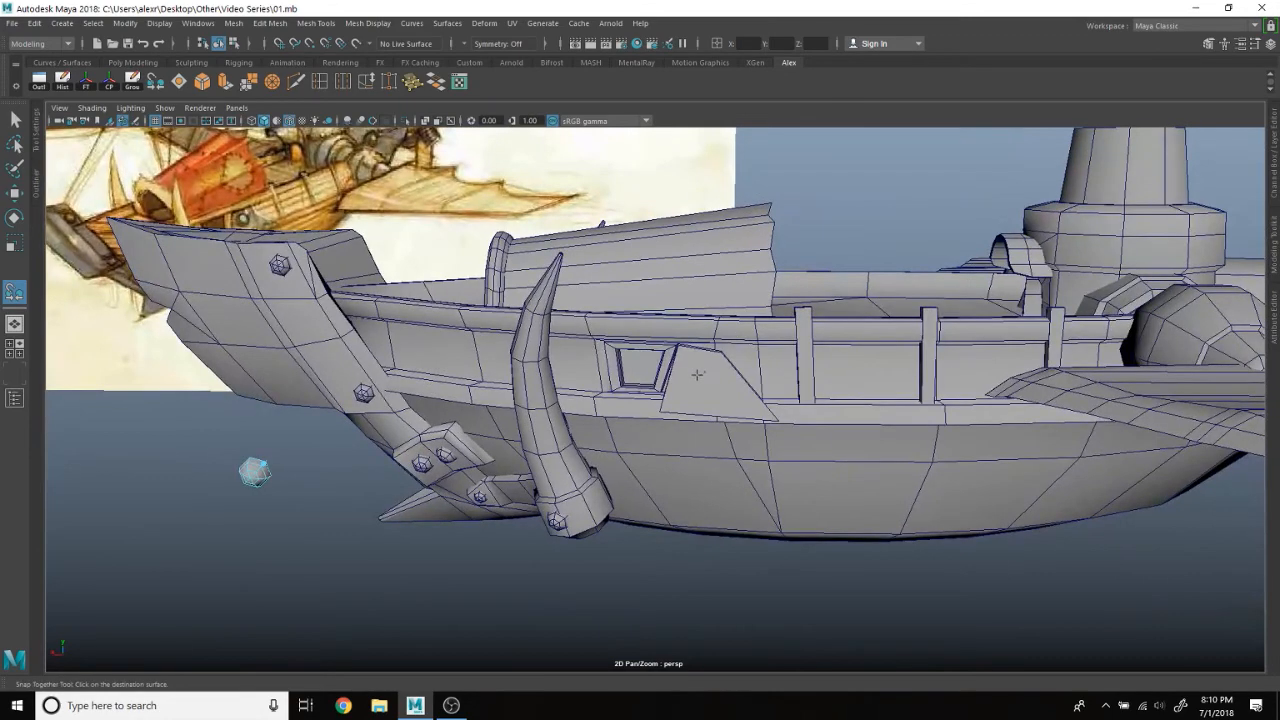
{"action": "left_click_drag", "start_coordinate": [704, 381], "coordinate": [625, 403], "text": "alt"}
{"action": "key", "text": "ctrl+z"}
{"action": "key", "text": "ctrl+z"}
Step: Select the duplicate bolt as a whole object, show the Outliner and try to ungroup the bolt from its parent
{"action": "scroll", "coordinate": [623, 420], "scroll_direction": "down", "scroll_amount": 3}
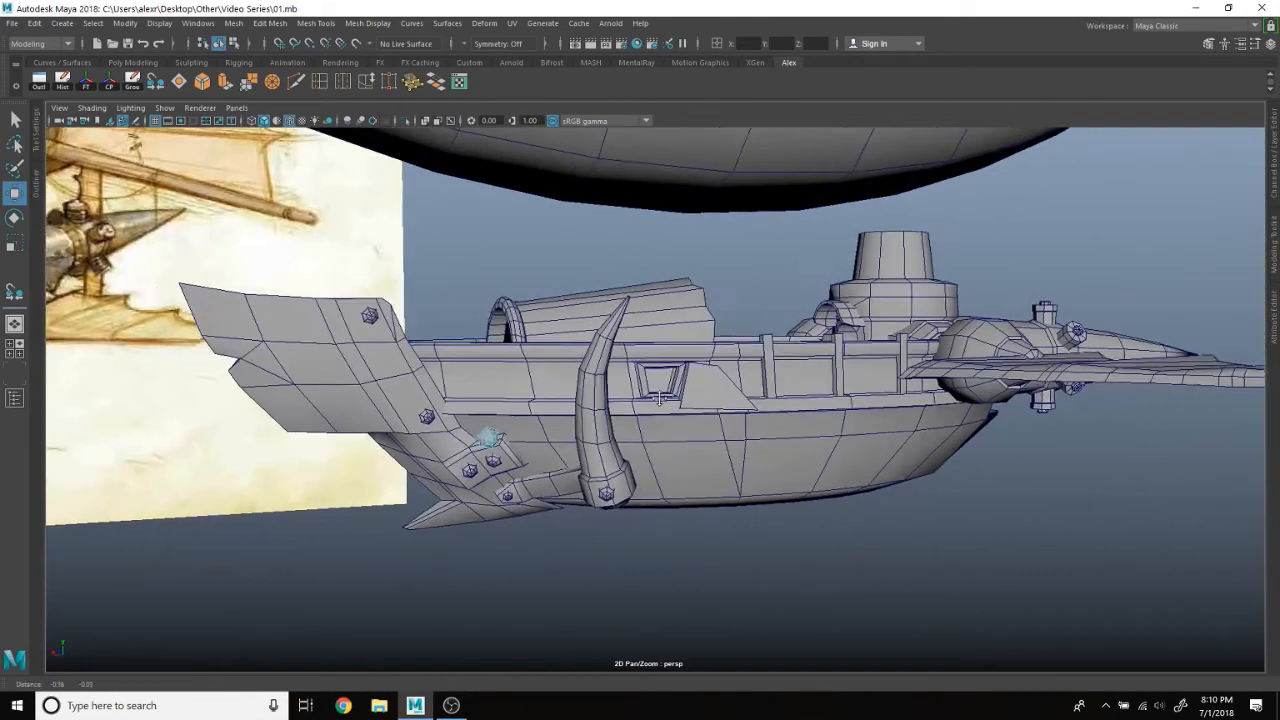
{"action": "left_click_drag", "start_coordinate": [600, 470], "coordinate": [643, 526], "text": "alt"}
{"action": "right_click_drag", "start_coordinate": [641, 309], "coordinate": [703, 291]}
{"action": "scroll", "coordinate": [673, 586], "scroll_direction": "up", "scroll_amount": 3}
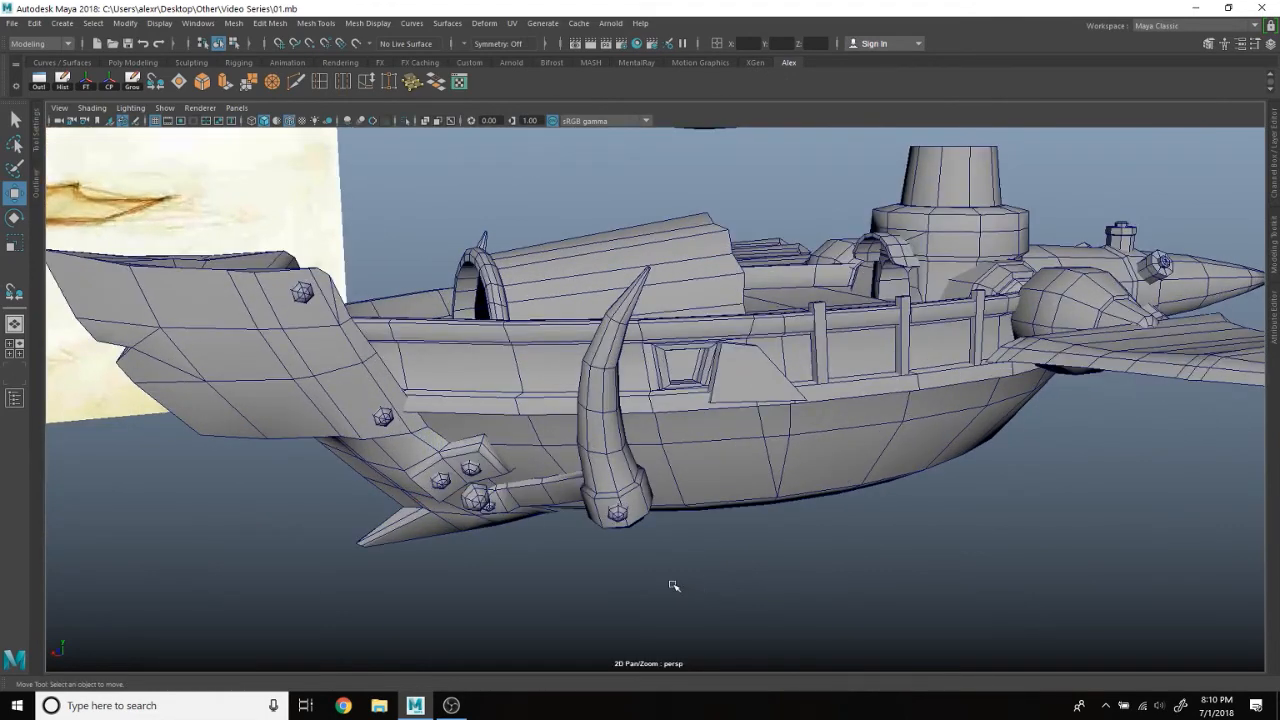
{"action": "left_click_drag", "start_coordinate": [671, 586], "coordinate": [660, 534], "text": "alt"}
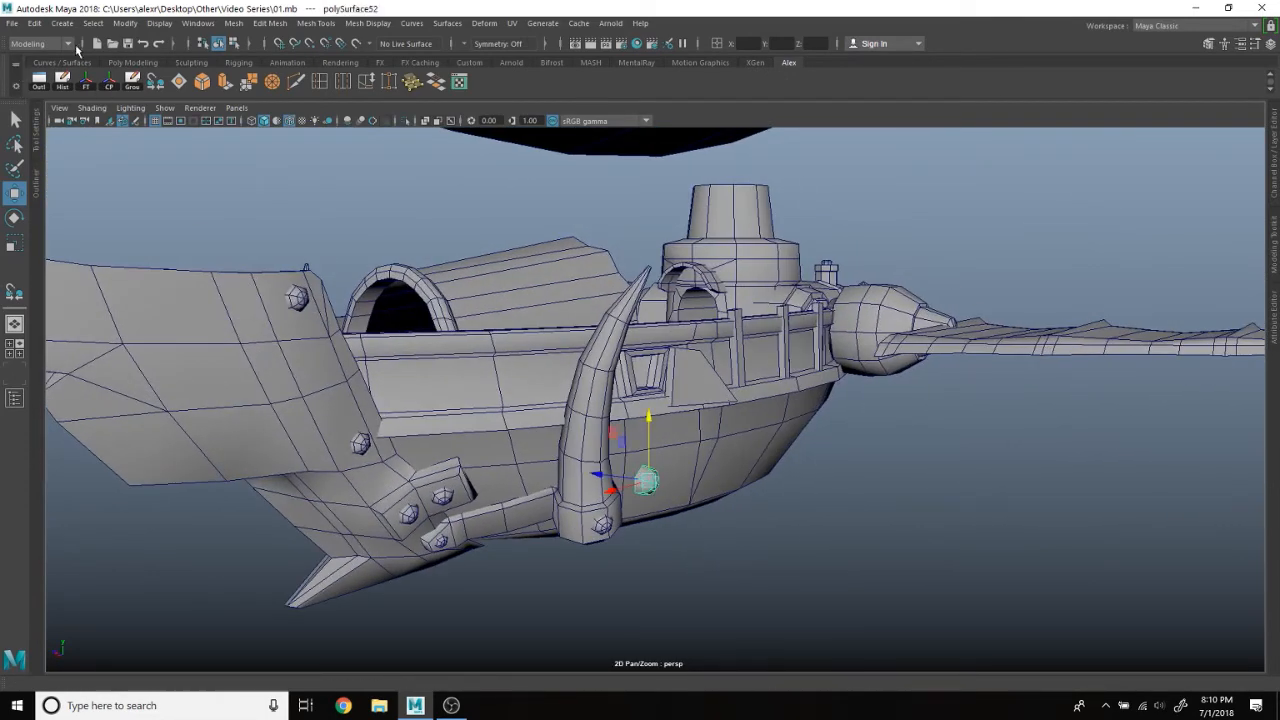
{"action": "left_click", "coordinate": [188, 28]}
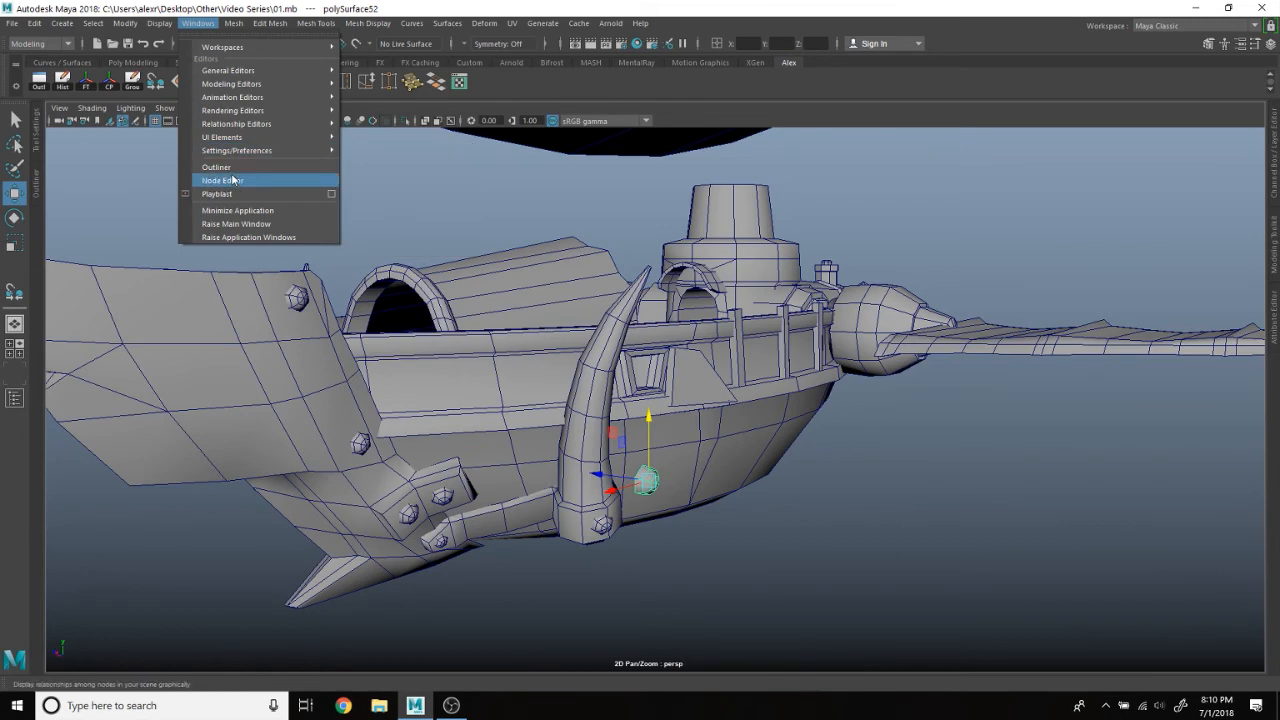
{"action": "left_click", "coordinate": [240, 175]}
{"action": "left_click", "coordinate": [908, 110]}
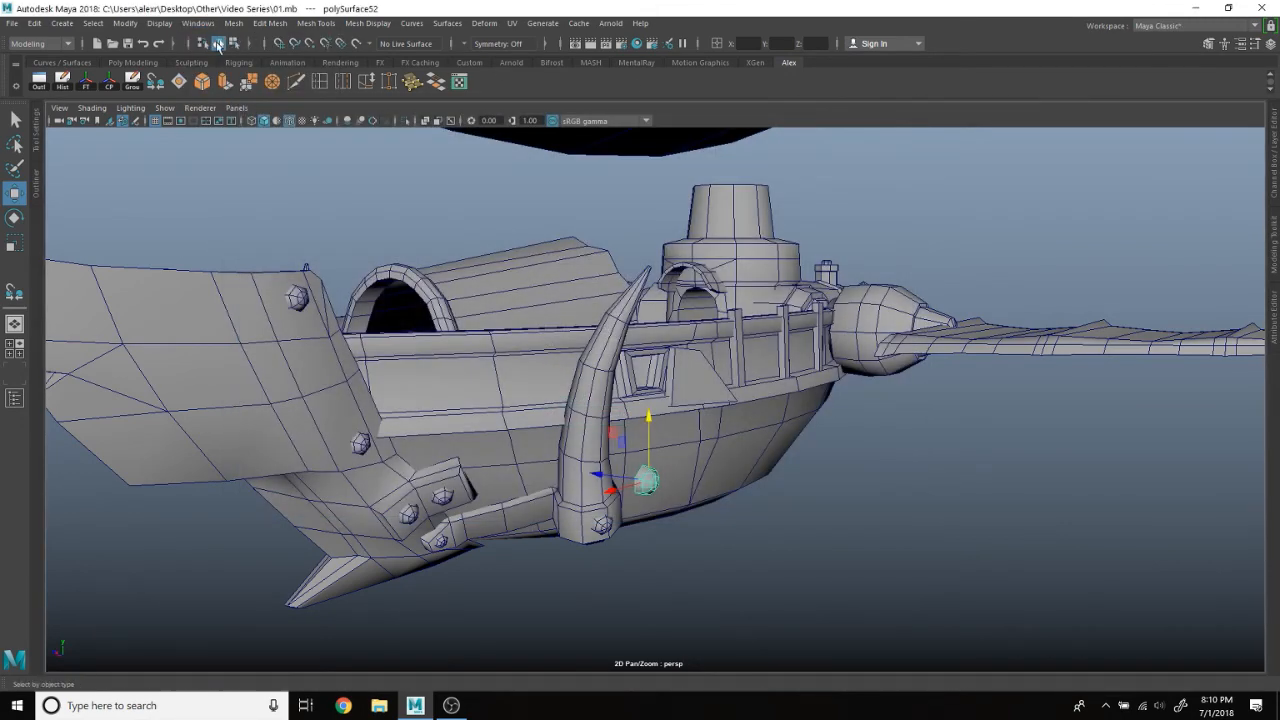
{"action": "left_click", "coordinate": [198, 23]}
{"action": "left_click", "coordinate": [250, 167]}
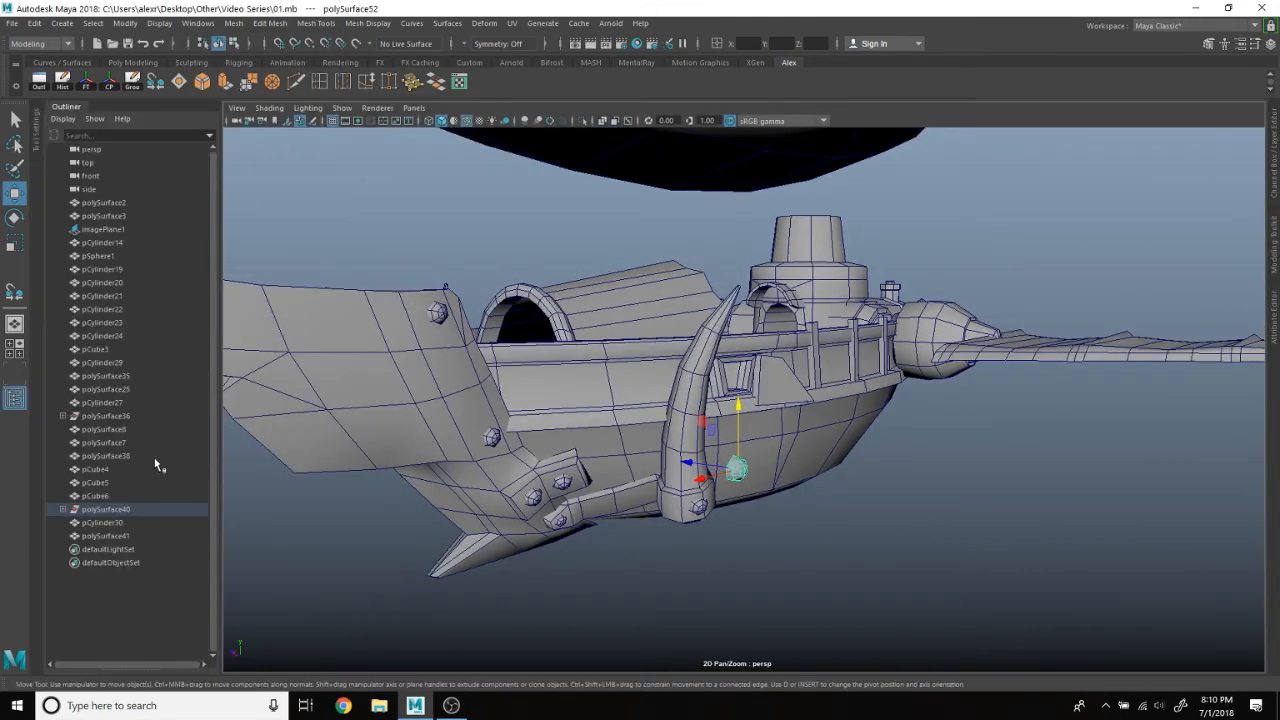
{"action": "left_click", "coordinate": [33, 23]}
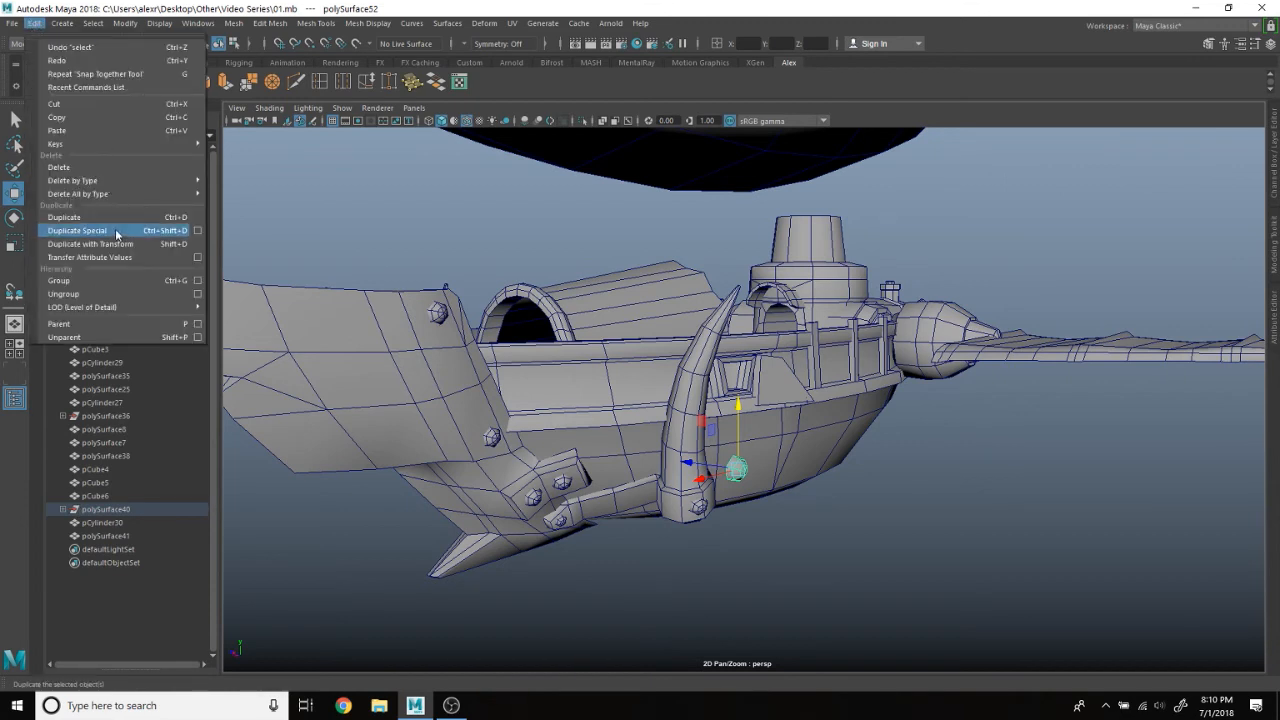
{"action": "left_click", "coordinate": [113, 295]}
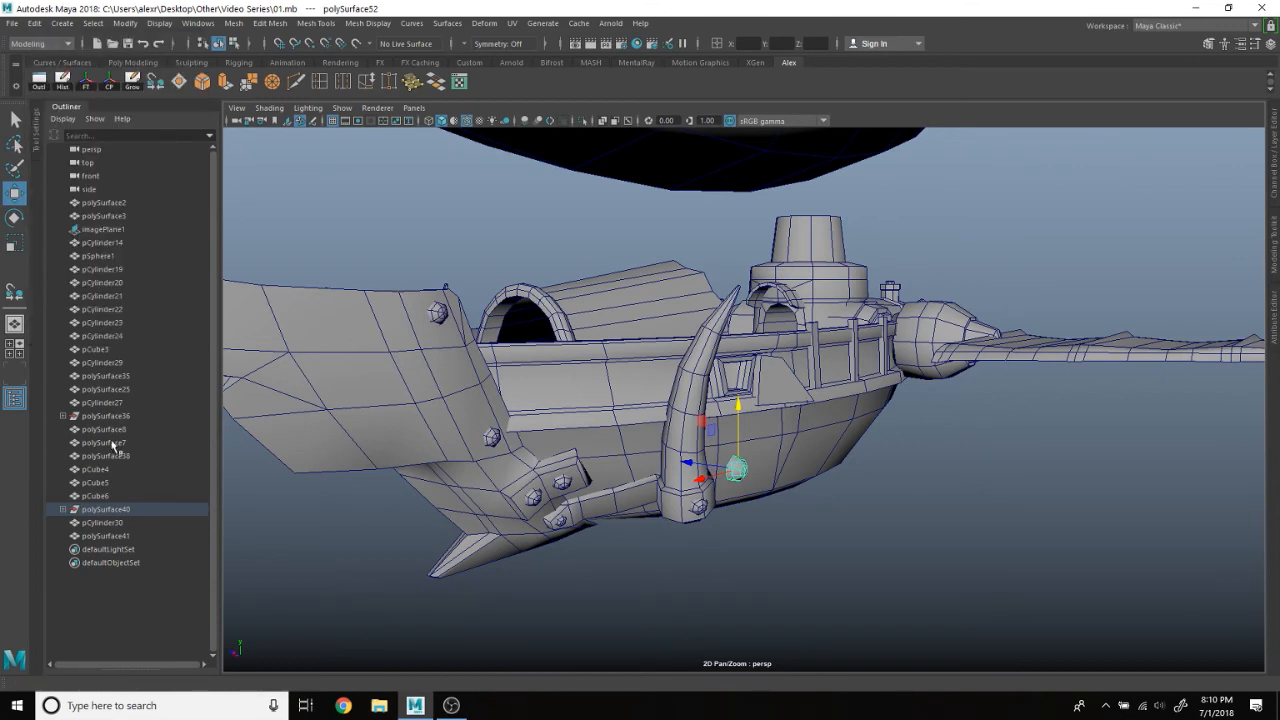
Step: Ungroup polySurface40 in the Outliner, reselect only the duplicate bolt and close the Outliner
{"action": "left_click", "coordinate": [100, 509]}
{"action": "left_click", "coordinate": [42, 22]}
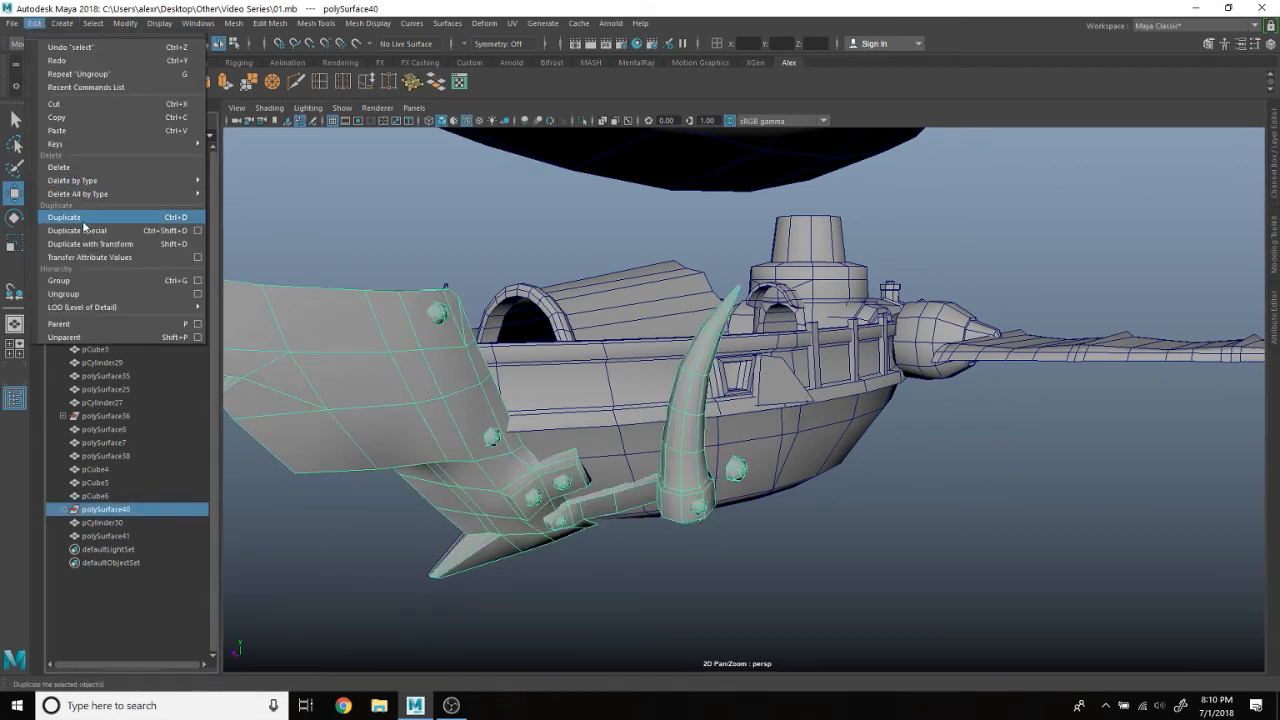
{"action": "left_click", "coordinate": [66, 294]}
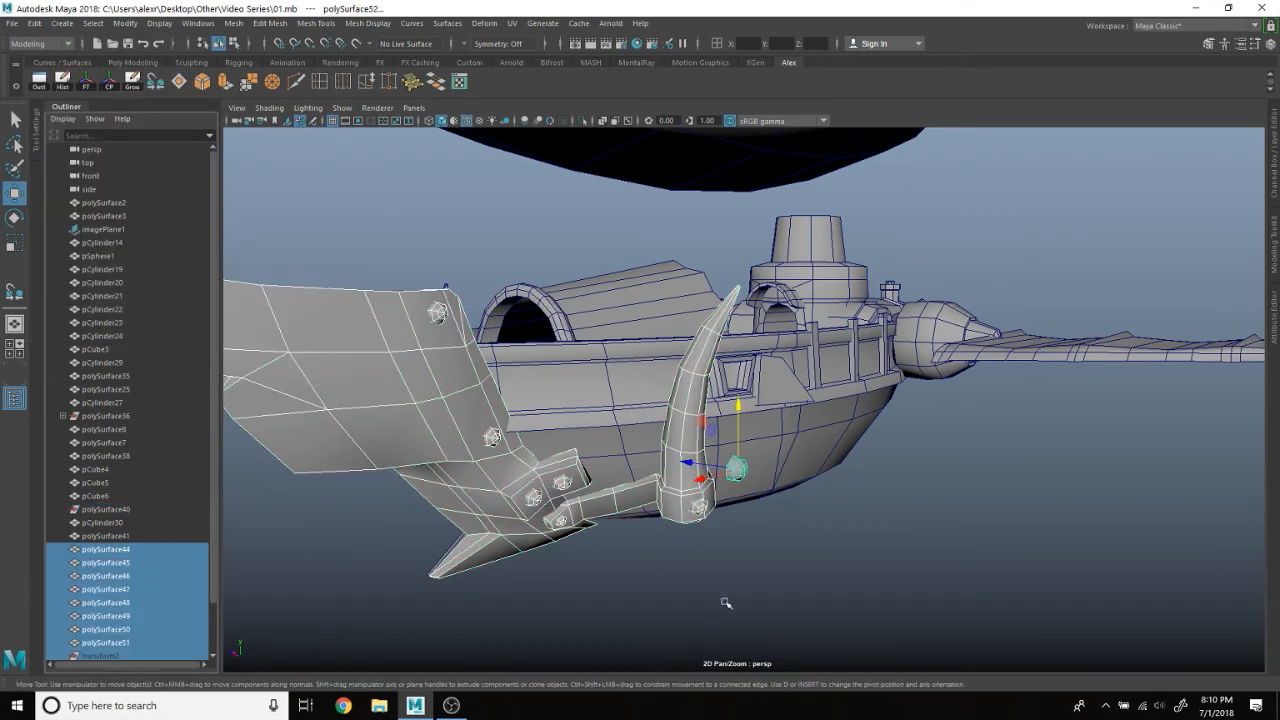
{"action": "left_click", "coordinate": [643, 588]}
{"action": "left_click", "coordinate": [735, 471]}
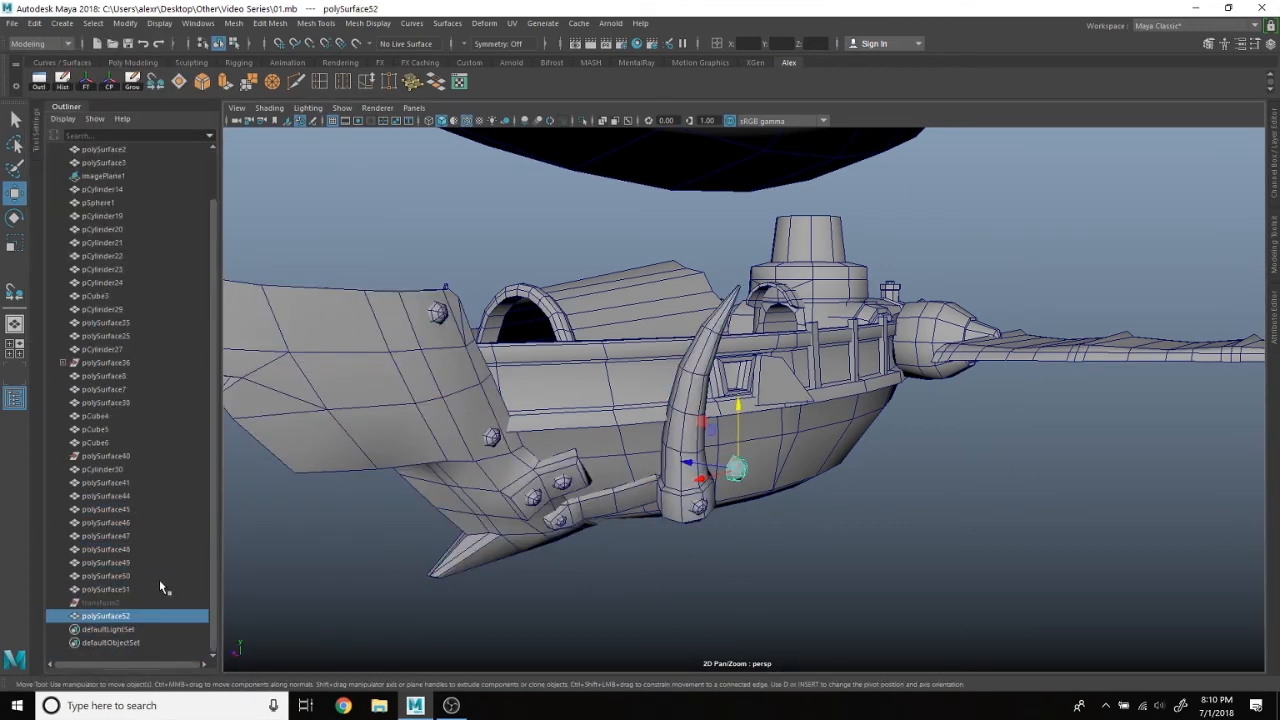
{"action": "left_click", "coordinate": [72, 108]}
Step: Snap the duplicate bolt's flat back onto the outer face of the plate beside the window with the Snap Together Tool
{"action": "left_click_drag", "start_coordinate": [290, 280], "coordinate": [450, 325], "text": "alt"}
{"action": "left_click", "coordinate": [155, 85]}
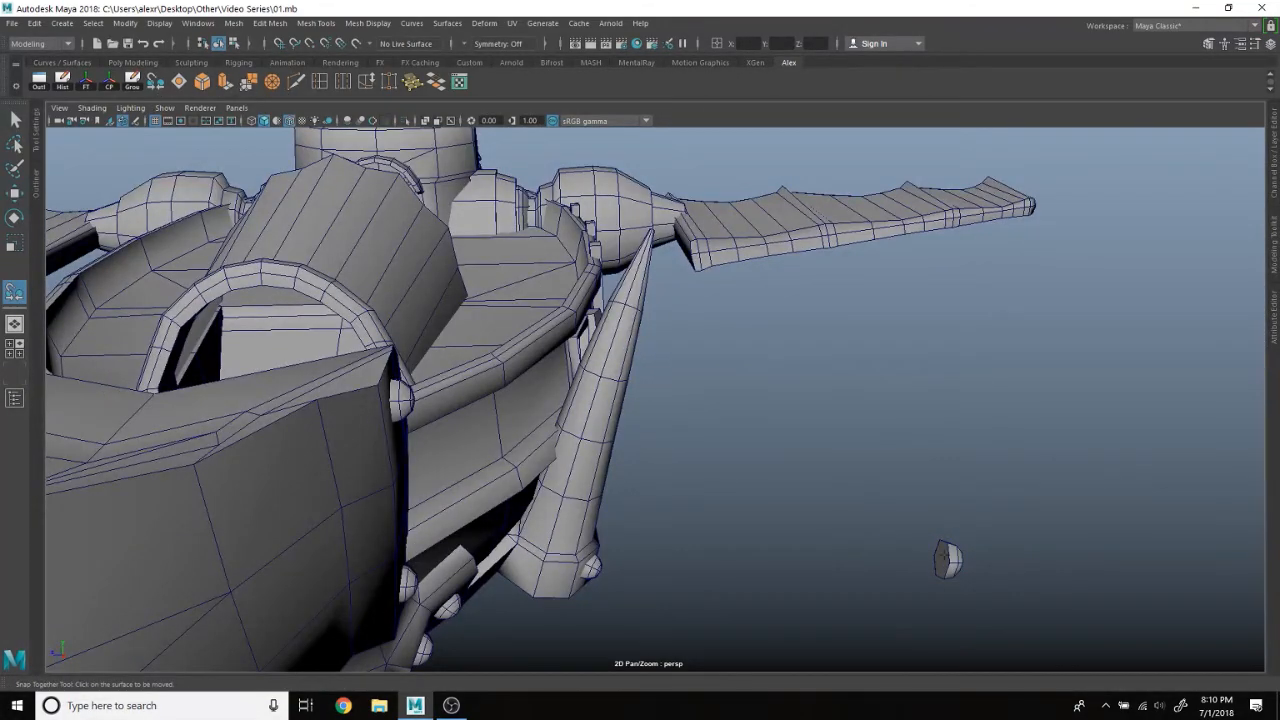
{"action": "left_click_drag", "start_coordinate": [988, 463], "coordinate": [795, 375], "text": "alt"}
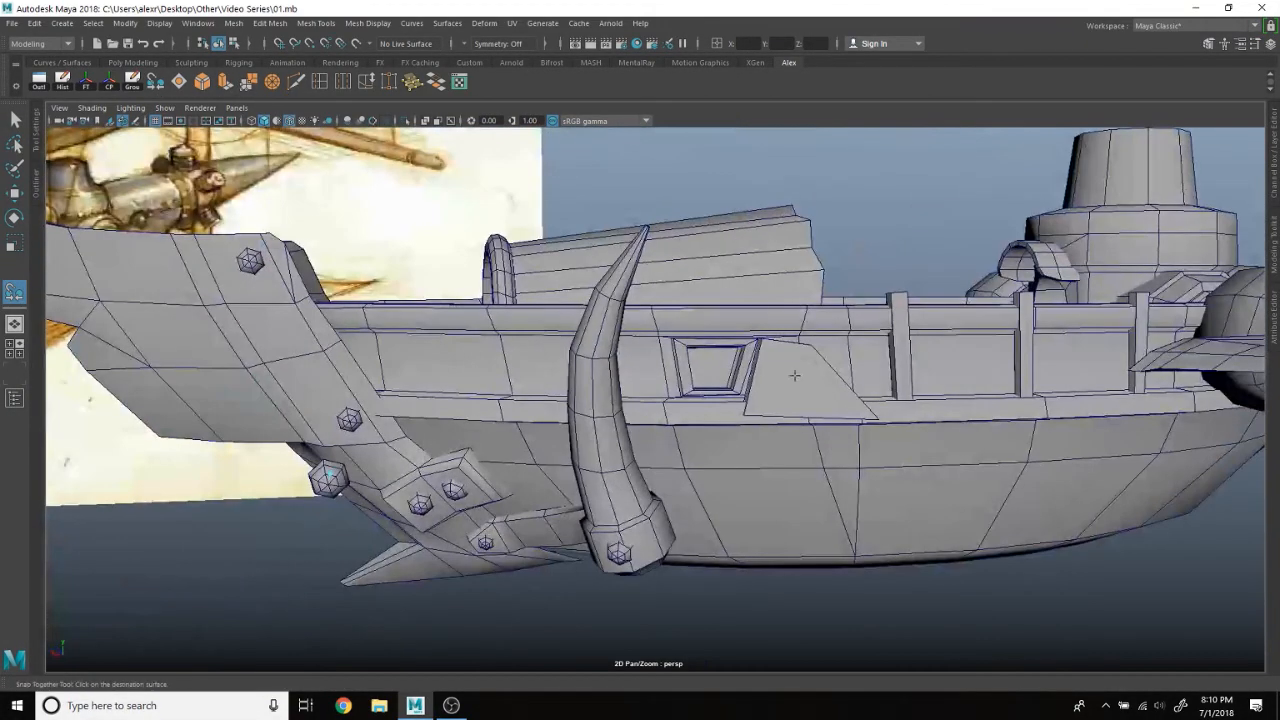
{"action": "key", "text": "Return"}
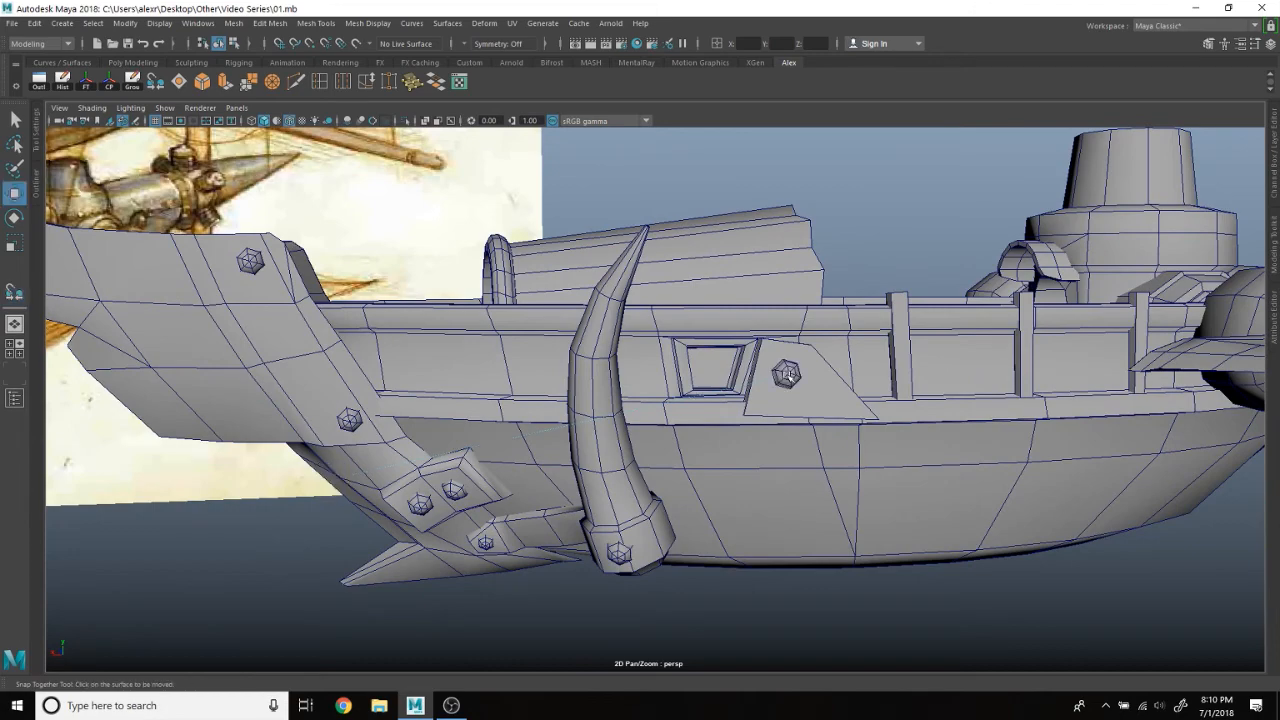
Step: Select the duplicate bolt on the plate beside the window and isolate it in the viewport
{"action": "scroll", "coordinate": [789, 378], "scroll_direction": "down", "scroll_amount": 2}
{"action": "left_click_drag", "start_coordinate": [811, 383], "coordinate": [783, 392], "text": "alt"}
{"action": "middle_click_drag", "start_coordinate": [621, 335], "coordinate": [730, 427], "text": "alt"}
{"action": "middle_click_drag", "start_coordinate": [812, 417], "coordinate": [748, 426], "text": "alt"}
{"action": "scroll", "coordinate": [616, 390], "scroll_direction": "down", "scroll_amount": 2}
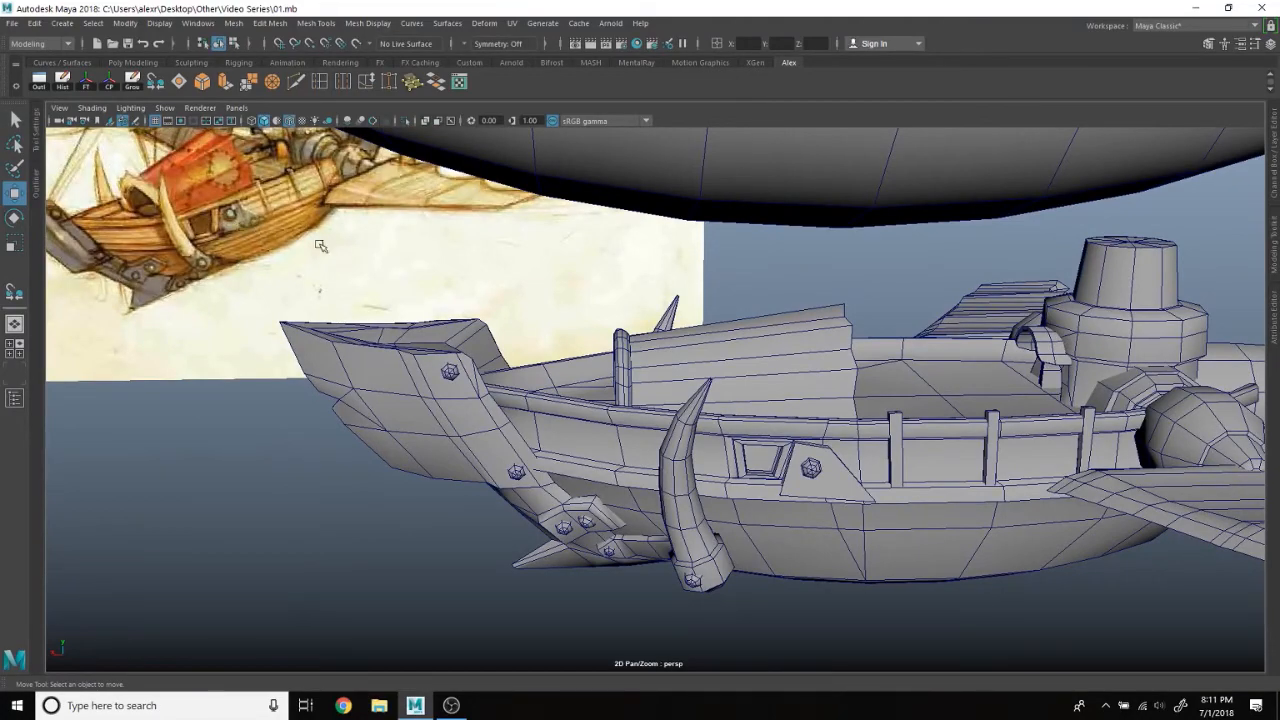
{"action": "middle_click_drag", "start_coordinate": [818, 485], "coordinate": [681, 482], "text": "alt"}
{"action": "scroll", "coordinate": [681, 482], "scroll_direction": "up", "scroll_amount": 2}
{"action": "left_click_drag", "start_coordinate": [681, 478], "coordinate": [729, 487], "text": "alt"}
{"action": "left_click", "coordinate": [668, 466]}
{"action": "left_click", "coordinate": [406, 123]}
Step: Delete the bolt's flat back face, return to object mode and turn off isolation to show the whole airship
{"action": "scroll", "coordinate": [686, 389], "scroll_direction": "up", "scroll_amount": 3}
{"action": "left_click_drag", "start_coordinate": [686, 389], "coordinate": [925, 388], "text": "alt"}
{"action": "middle_click_drag", "start_coordinate": [677, 466], "coordinate": [676, 349], "text": "alt"}
{"action": "scroll", "coordinate": [676, 349], "scroll_direction": "up", "scroll_amount": 3}
{"action": "key", "text": "F11"}
{"action": "left_click", "coordinate": [549, 350]}
{"action": "key", "text": "Delete"}
{"action": "right_click_drag", "start_coordinate": [749, 309], "coordinate": [805, 284]}
{"action": "left_click_drag", "start_coordinate": [834, 281], "coordinate": [735, 282], "text": "alt"}
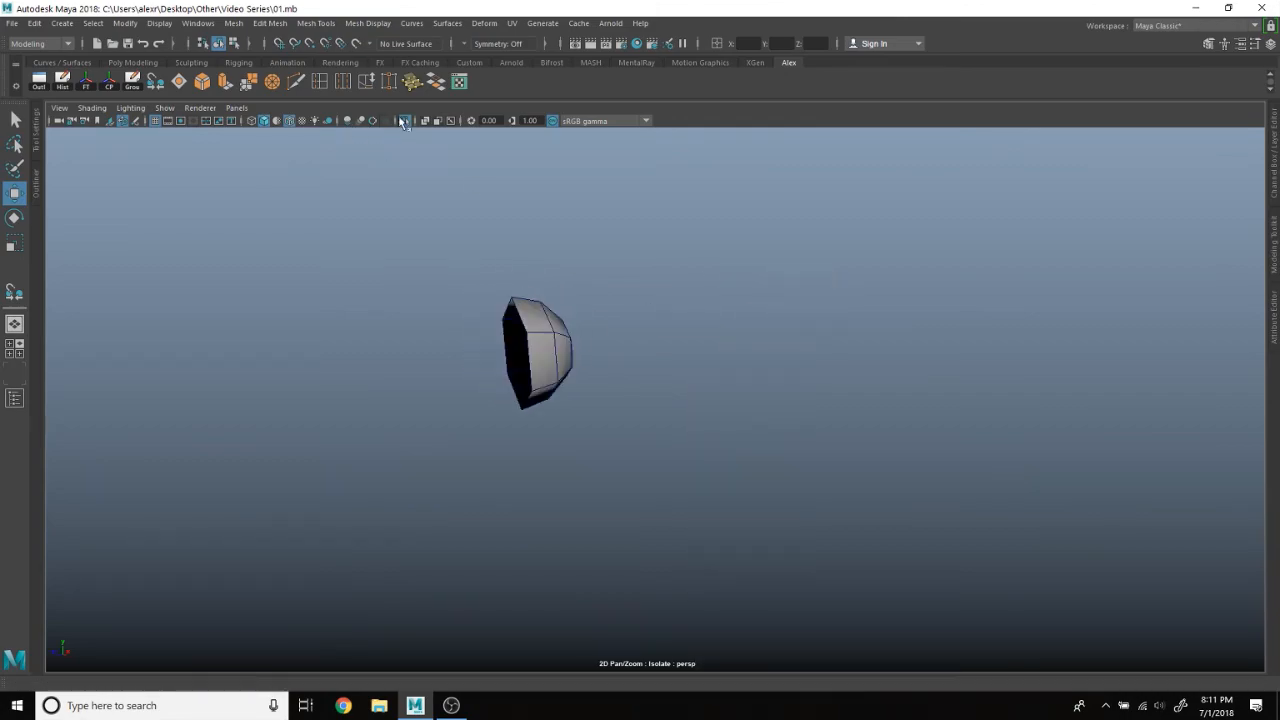
{"action": "left_click", "coordinate": [406, 121]}
{"action": "left_click_drag", "start_coordinate": [1000, 405], "coordinate": [590, 408], "text": "alt"}
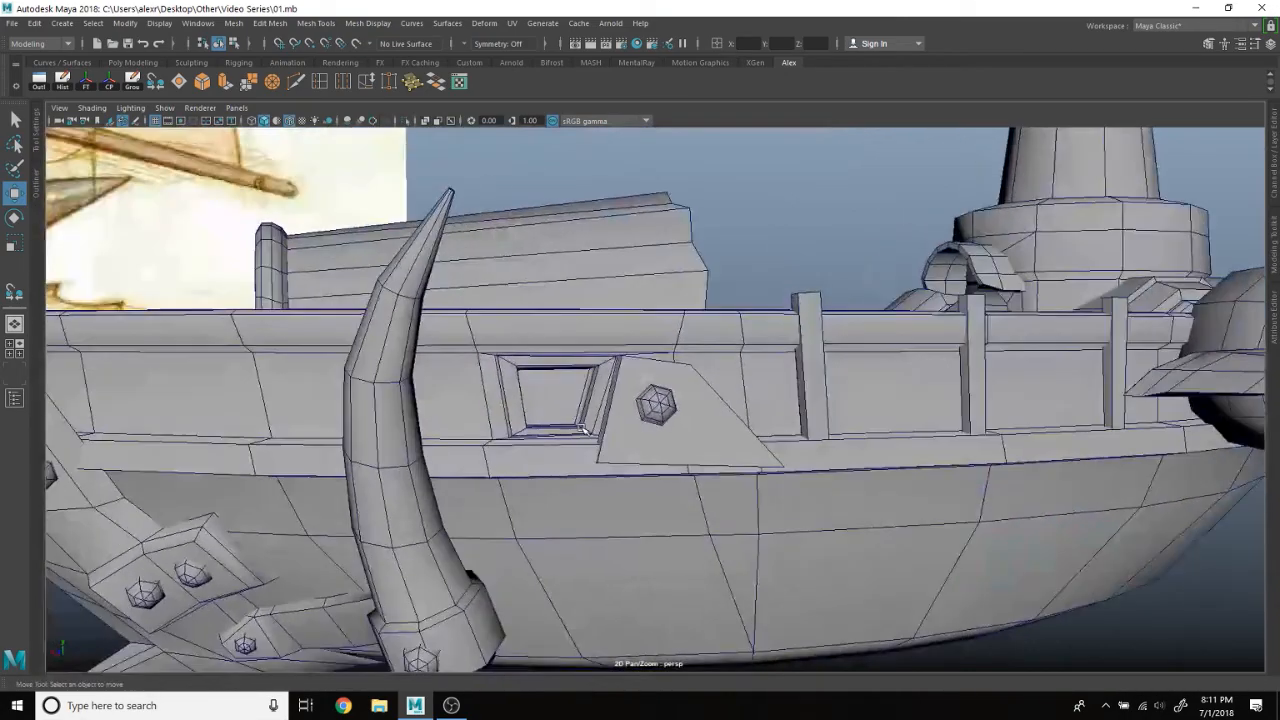
Step: Compare the boat and balloon model with the concept art, checking which details are still missing
{"action": "scroll", "coordinate": [590, 405], "scroll_direction": "down", "scroll_amount": 3}
{"action": "scroll", "coordinate": [592, 420], "scroll_direction": "down", "scroll_amount": 3}
{"action": "middle_click_drag", "start_coordinate": [553, 378], "coordinate": [737, 463], "text": "alt"}
{"action": "scroll", "coordinate": [737, 463], "scroll_direction": "down", "scroll_amount": 5}
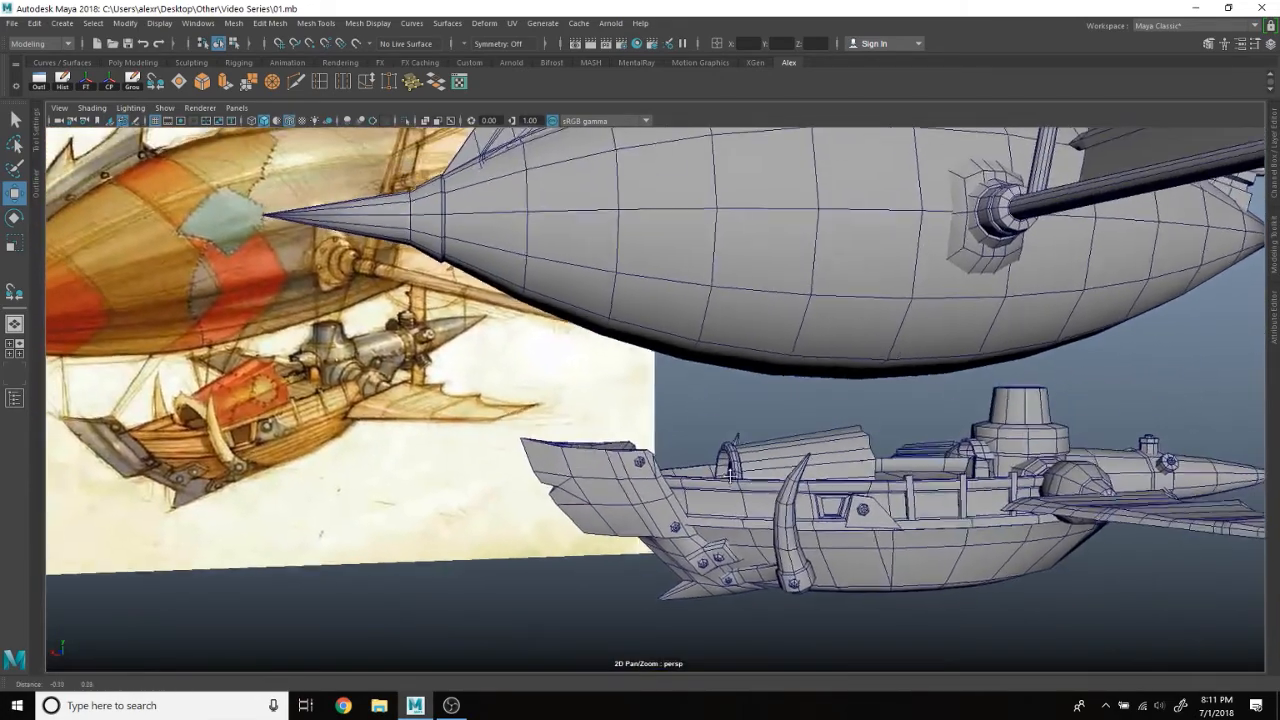
{"action": "scroll", "coordinate": [730, 476], "scroll_direction": "down", "scroll_amount": 2}
{"action": "left_click_drag", "start_coordinate": [722, 462], "coordinate": [538, 458], "text": "alt"}
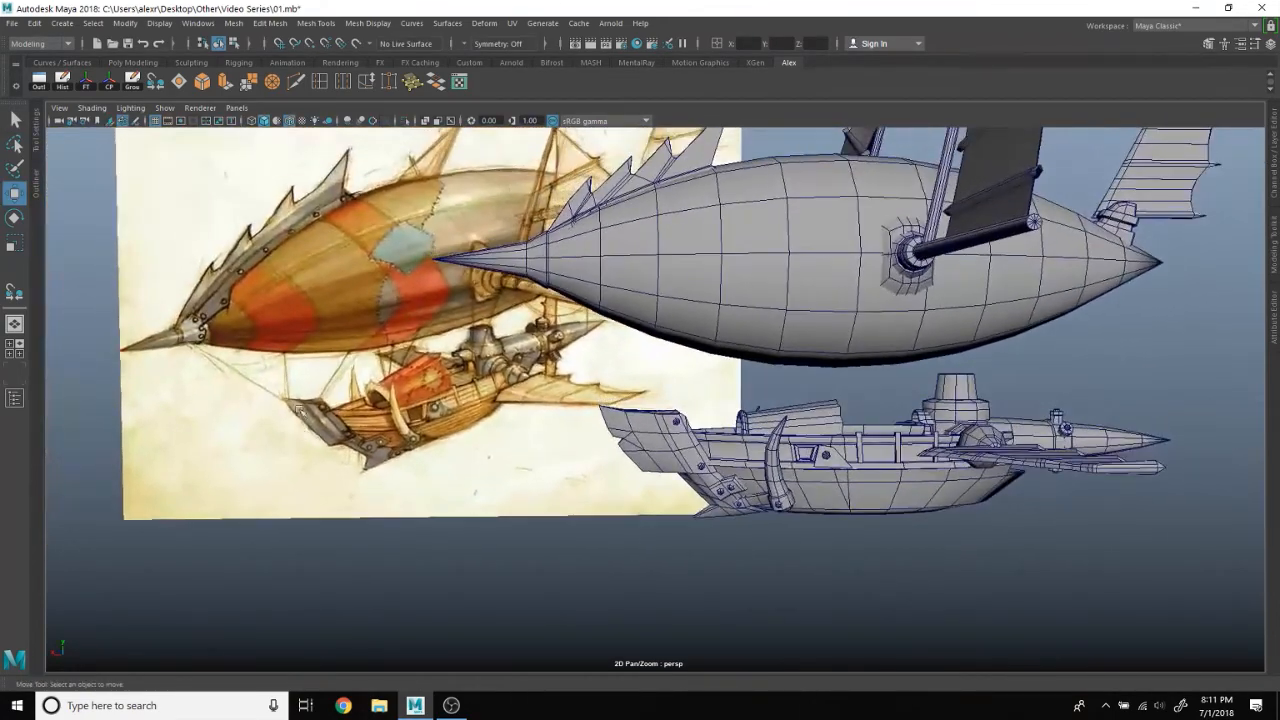
{"action": "left_click_drag", "start_coordinate": [510, 388], "coordinate": [460, 432], "text": "alt"}
{"action": "middle_click_drag", "start_coordinate": [465, 434], "coordinate": [455, 391], "text": "alt"}
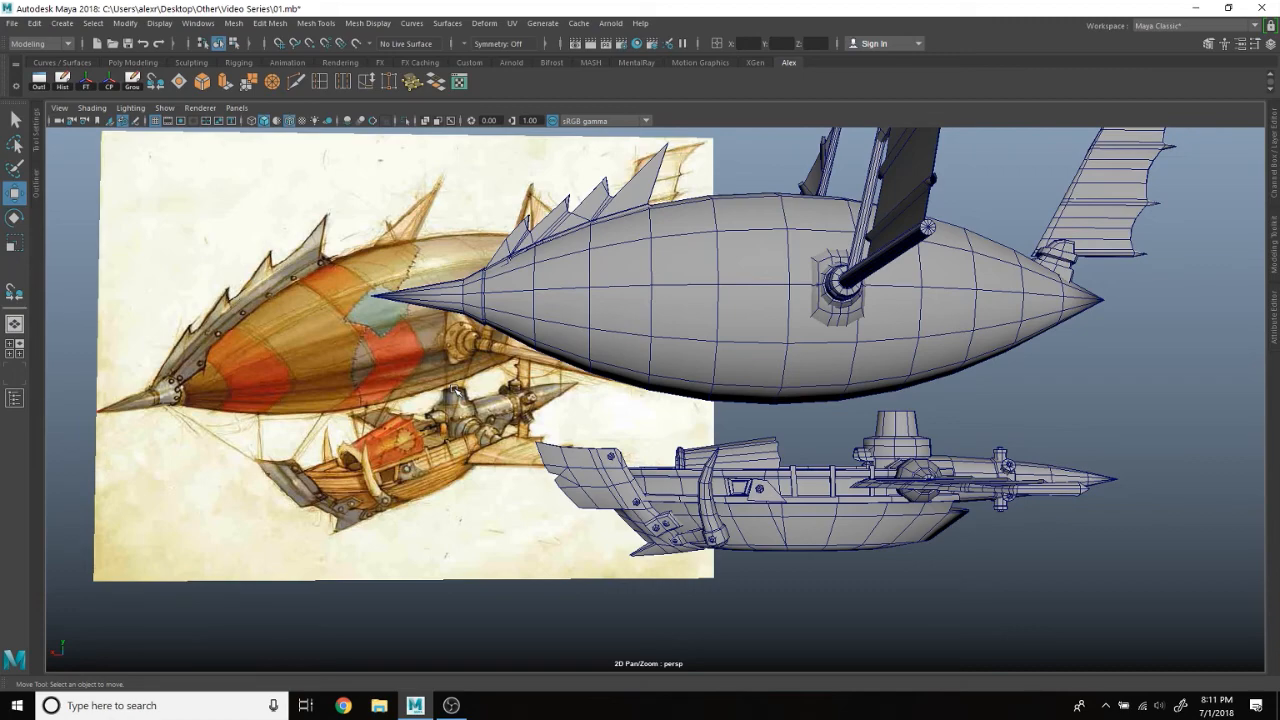
{"action": "scroll", "coordinate": [680, 519], "scroll_direction": "up", "scroll_amount": 5}
{"action": "middle_click_drag", "start_coordinate": [698, 455], "coordinate": [778, 378], "text": "alt"}
{"action": "scroll", "coordinate": [663, 421], "scroll_direction": "down", "scroll_amount": 1}
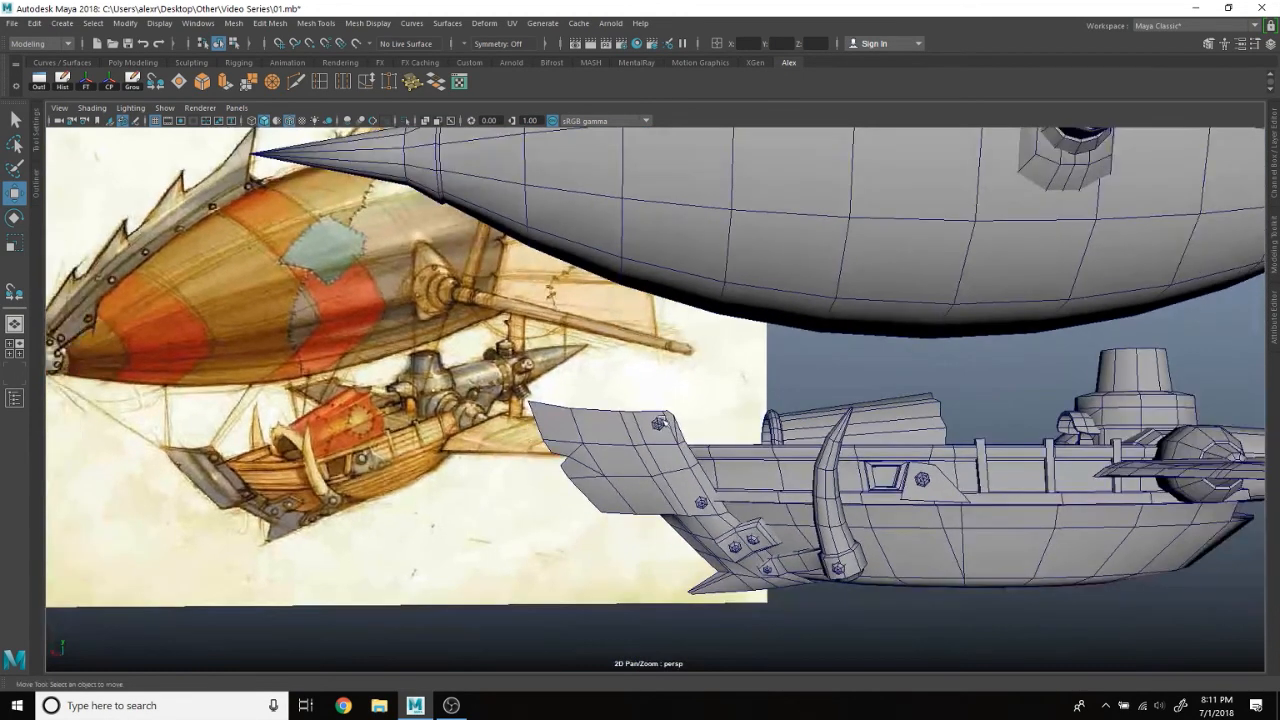
{"action": "middle_click_drag", "start_coordinate": [263, 372], "coordinate": [473, 376], "text": "alt"}
{"action": "middle_click_drag", "start_coordinate": [878, 442], "coordinate": [774, 405], "text": "alt"}
Step: In the front view, move the reference image plane horizontally clear of the airship's nose and deselect it
{"action": "key", "text": "space"}
{"action": "key", "text": "space"}
{"action": "scroll", "coordinate": [835, 423], "scroll_direction": "down", "scroll_amount": 2}
{"action": "left_click", "coordinate": [835, 423]}
{"action": "left_click_drag", "start_coordinate": [712, 360], "coordinate": [928, 361]}
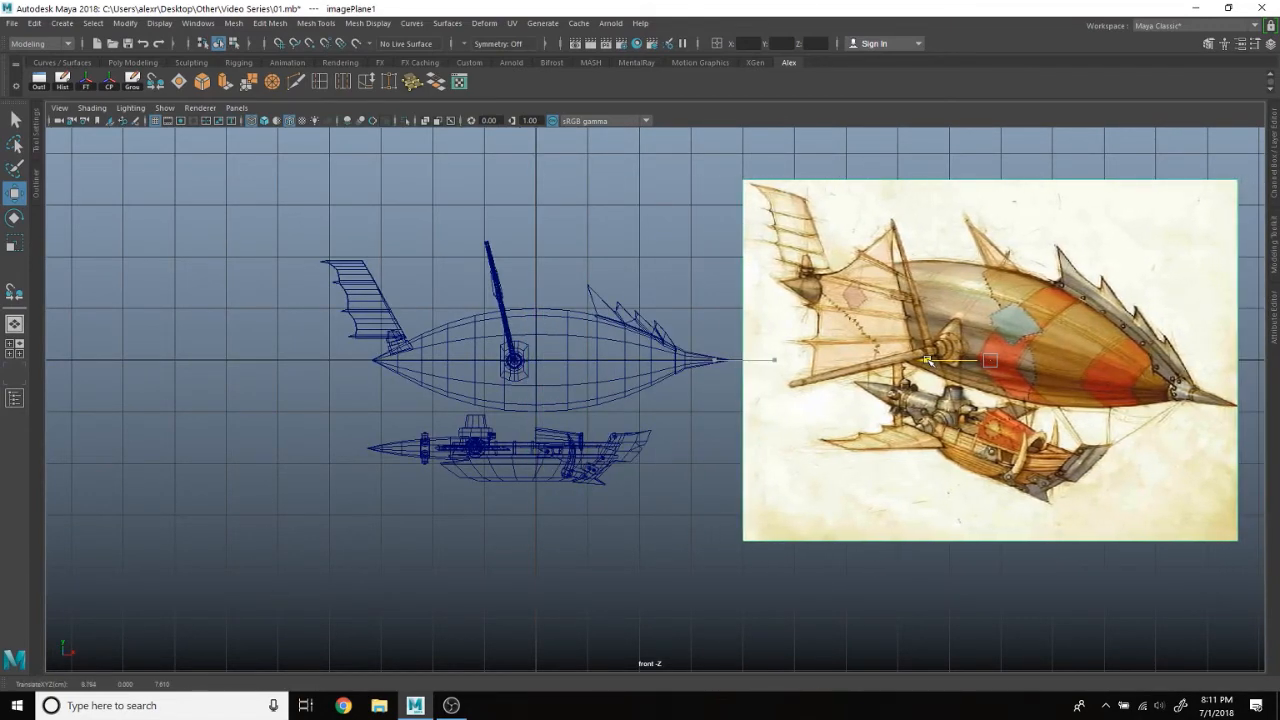
{"action": "left_click", "coordinate": [716, 487]}
{"action": "scroll", "coordinate": [716, 487], "scroll_direction": "up", "scroll_amount": 5}
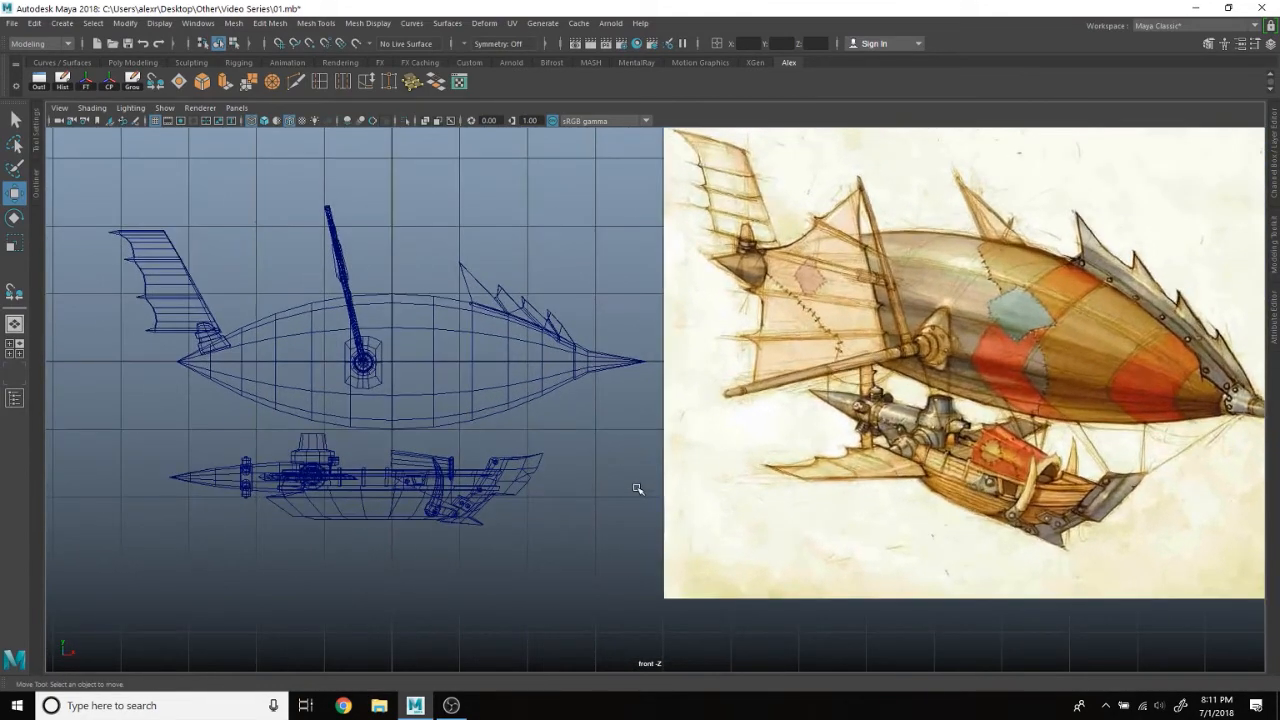
{"action": "middle_click_drag", "start_coordinate": [545, 451], "coordinate": [543, 451], "text": "alt"}
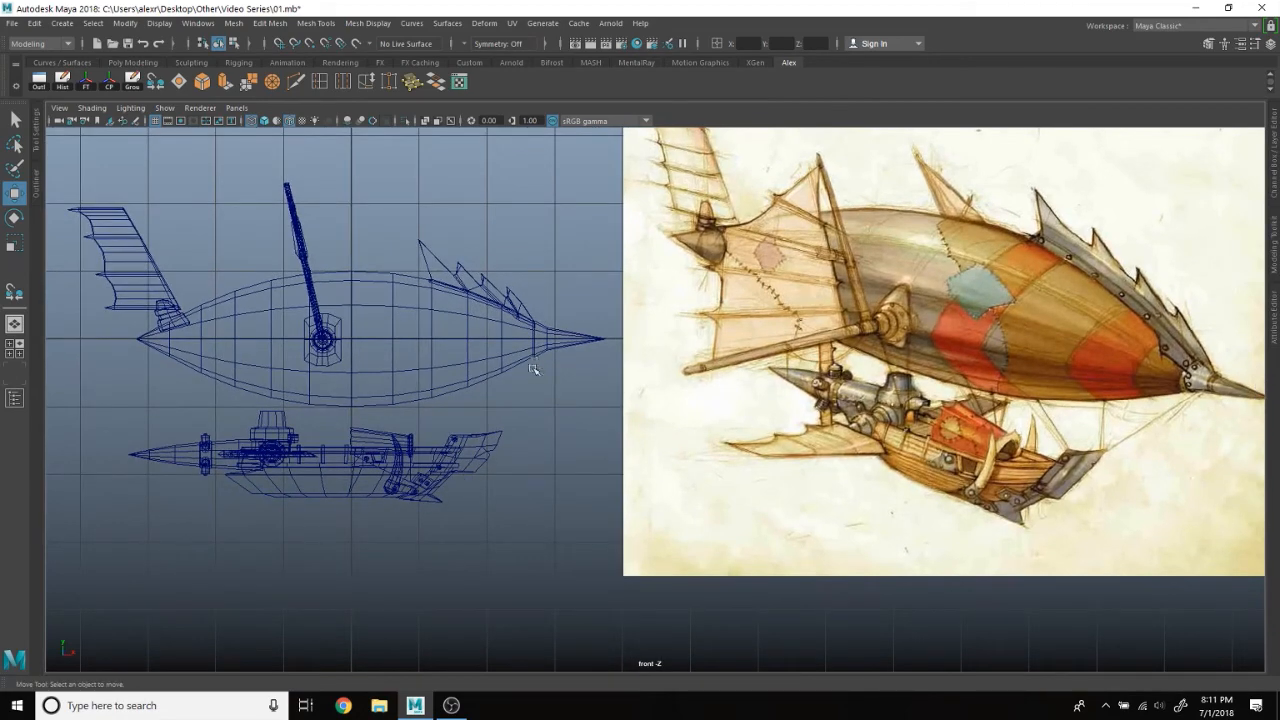
Step: Examine the ropes between the boat's bow and the balloon in the concept art, using the perspective and front views
{"action": "key", "text": "space"}
{"action": "key", "text": "space"}
{"action": "mouse_move", "coordinate": [627, 381]}
{"action": "middle_mouse_down"}
{"action": "mouse_move", "coordinate": [689, 379]}
{"action": "mouse_move", "coordinate": [650, 381]}
{"action": "middle_mouse_up"}
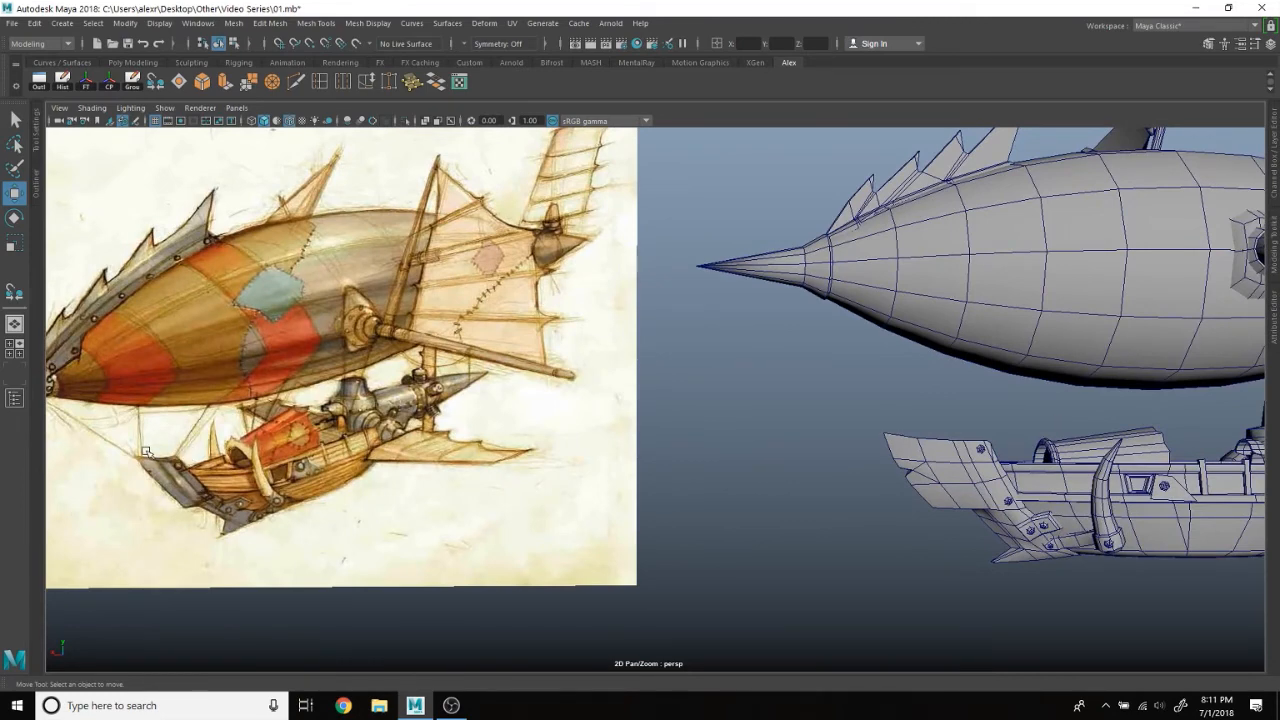
{"action": "scroll", "coordinate": [617, 429], "scroll_direction": "down", "scroll_amount": 3}
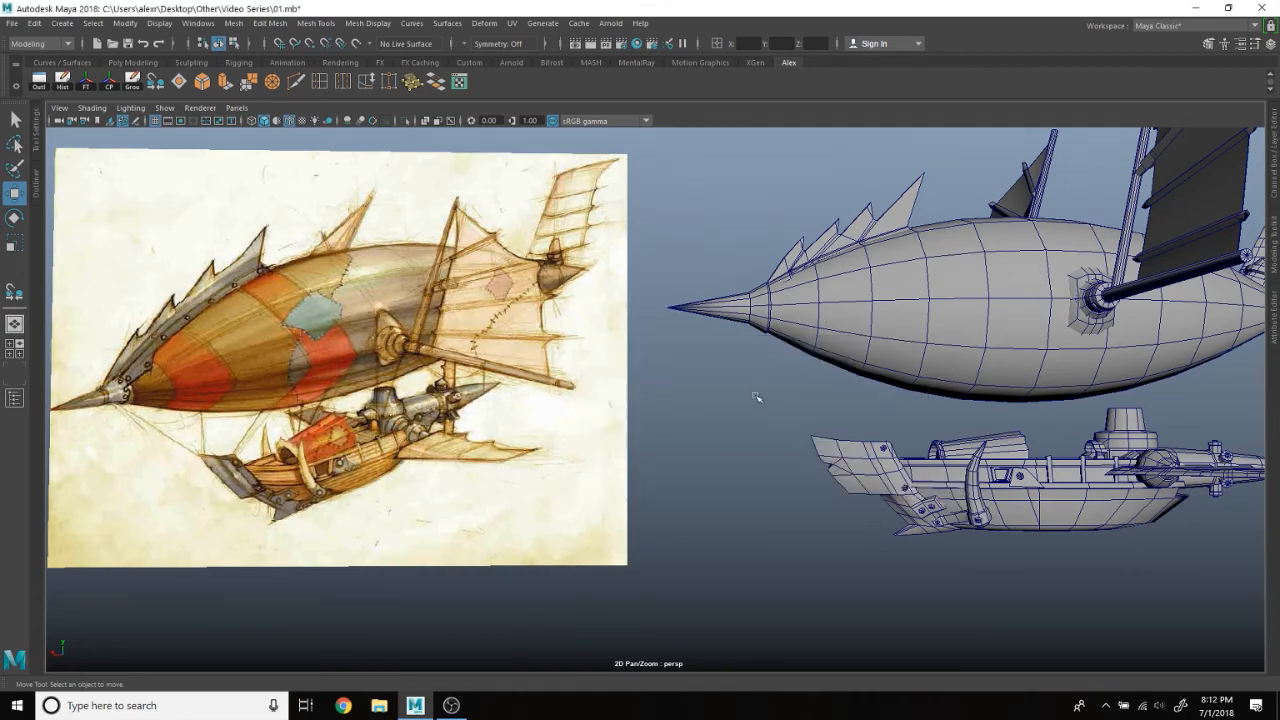
{"action": "key", "text": "space"}
{"action": "key", "text": "space"}
{"action": "scroll", "coordinate": [463, 500], "scroll_direction": "down", "scroll_amount": 3}
{"action": "scroll", "coordinate": [474, 489], "scroll_direction": "up", "scroll_amount": 3}
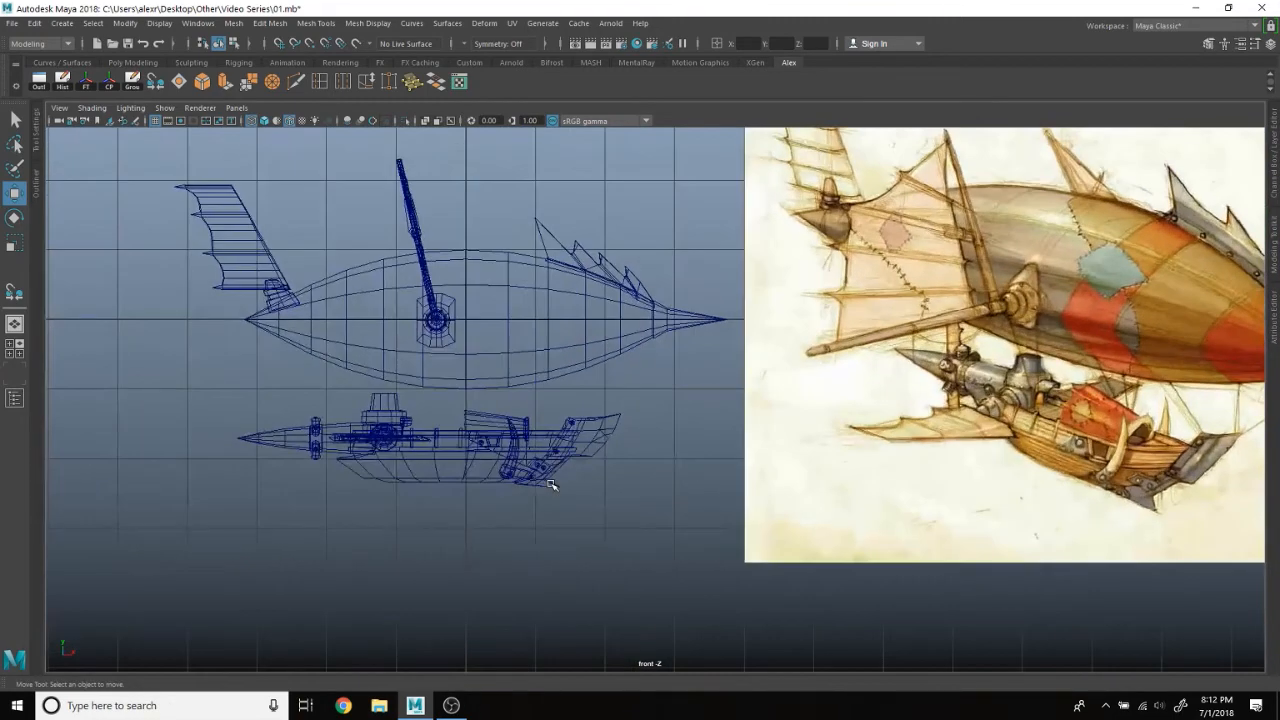
{"action": "scroll", "coordinate": [620, 457], "scroll_direction": "down", "scroll_amount": 1}
{"action": "scroll", "coordinate": [620, 457], "scroll_direction": "up", "scroll_amount": 5}
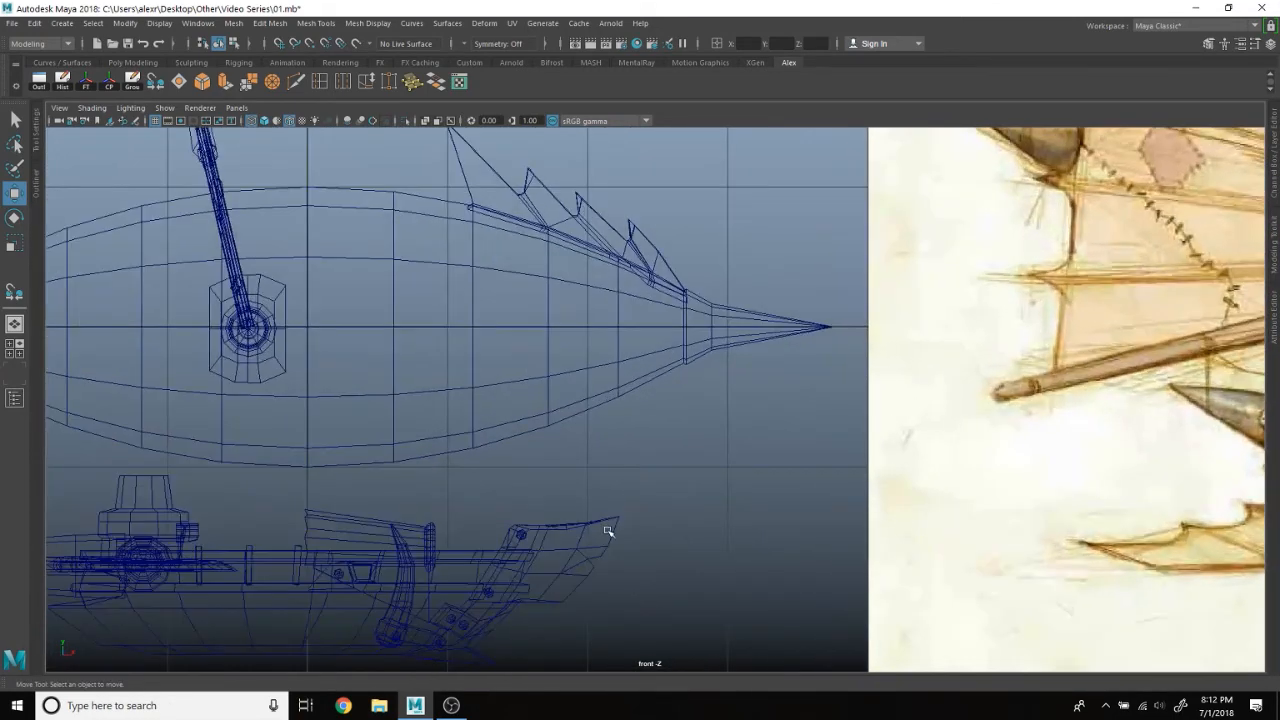
Step: Draw a straight EP curve from the tip of the boat's bow up to the underside of the balloon's nose cone
{"action": "left_click", "coordinate": [62, 23]}
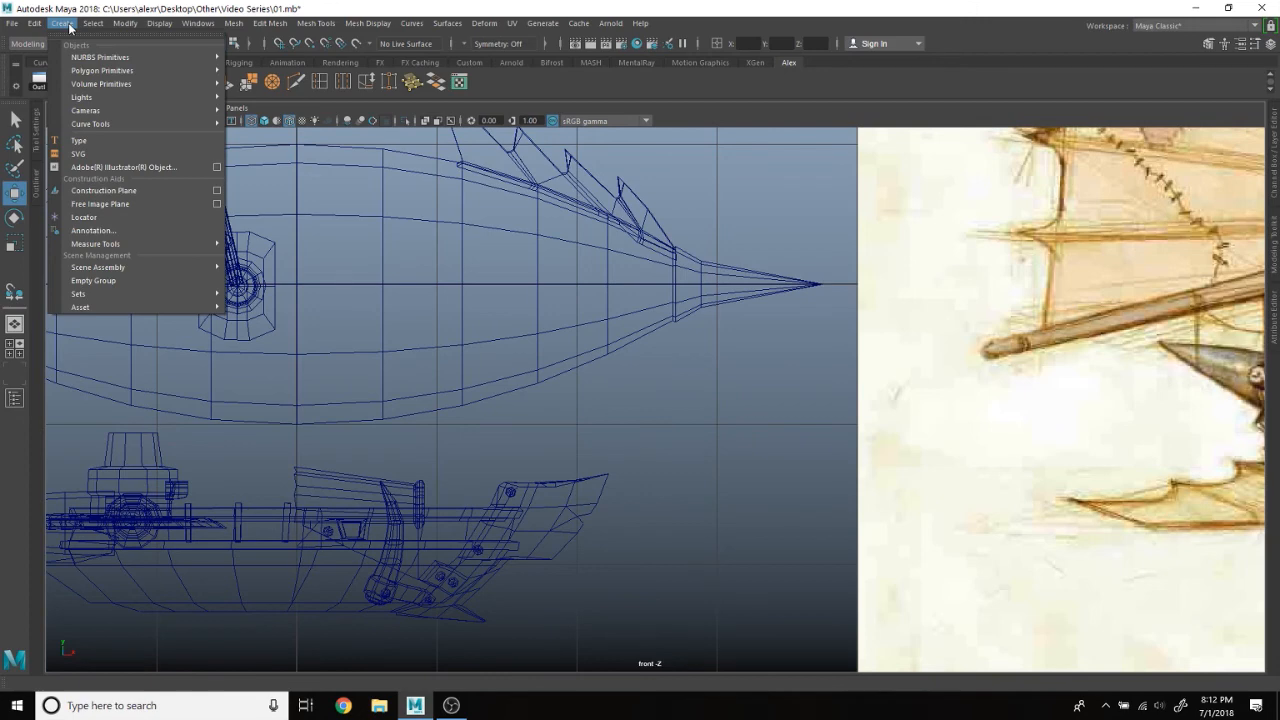
{"action": "mouse_move", "coordinate": [189, 124]}
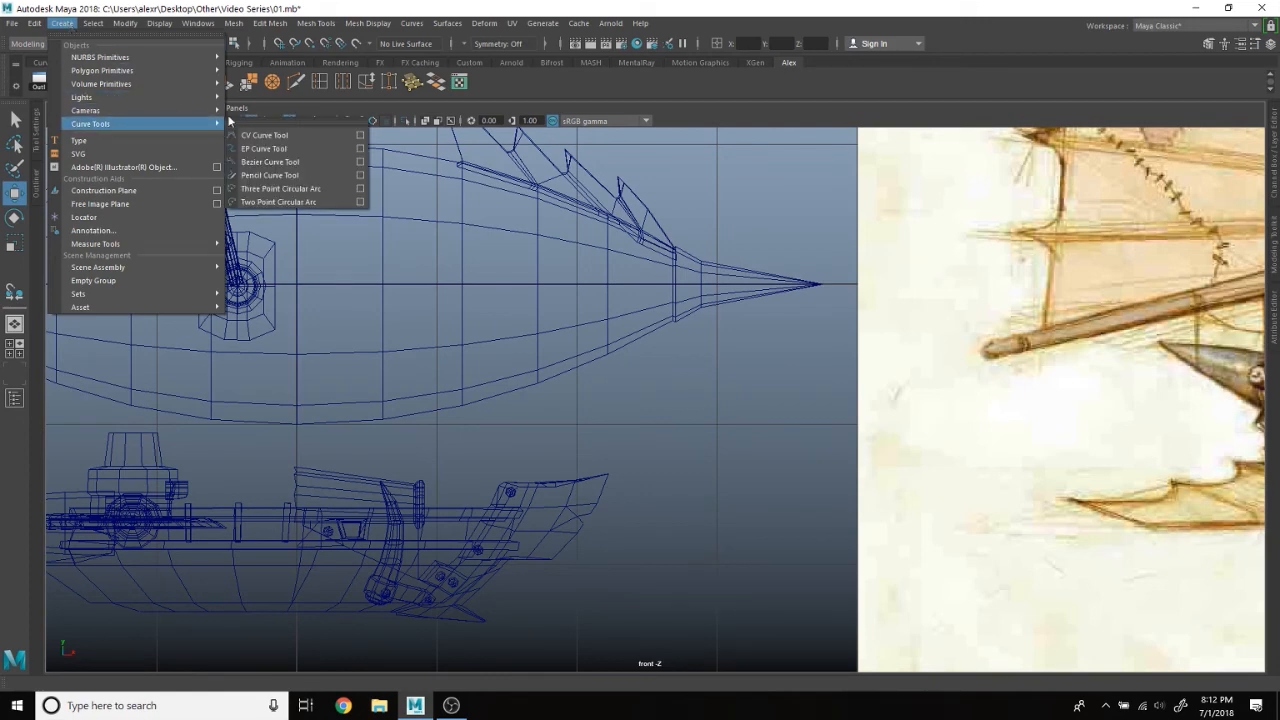
{"action": "left_click", "coordinate": [300, 147]}
{"action": "scroll", "coordinate": [92, 503], "scroll_direction": "down", "scroll_amount": 6}
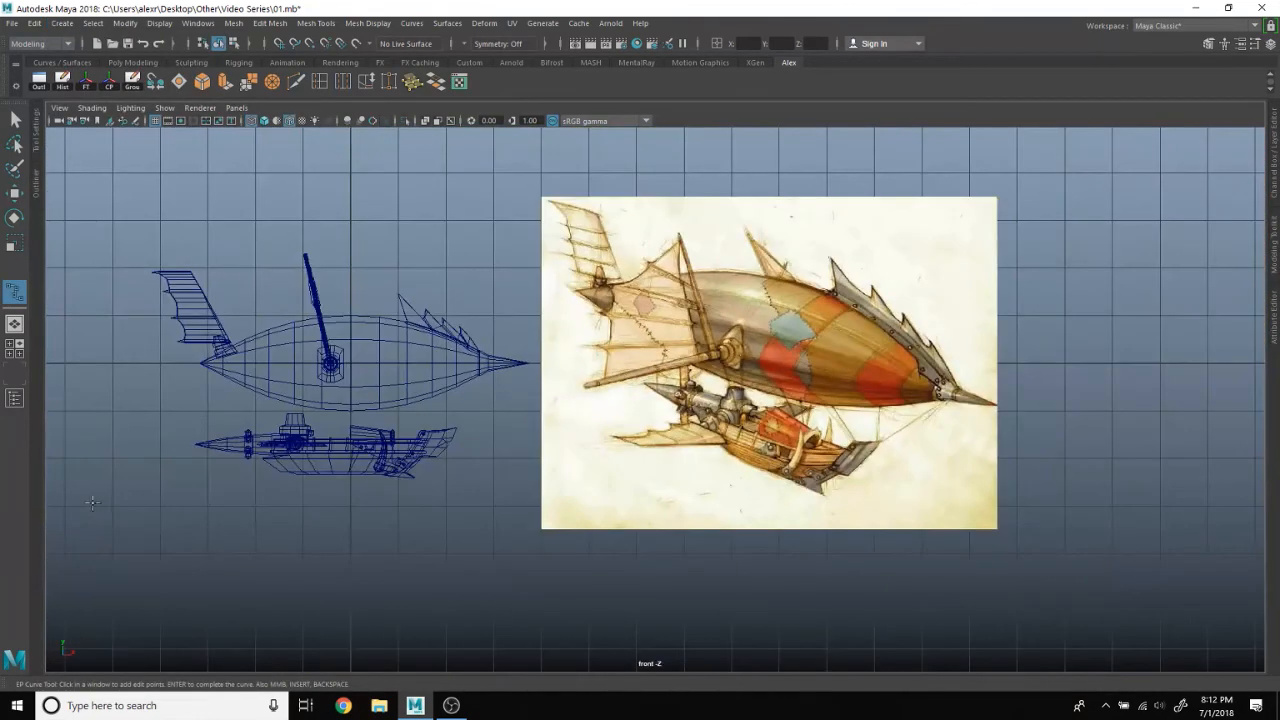
{"action": "middle_click_drag", "start_coordinate": [92, 503], "coordinate": [230, 493], "text": "alt"}
{"action": "scroll", "coordinate": [380, 463], "scroll_direction": "up", "scroll_amount": 6}
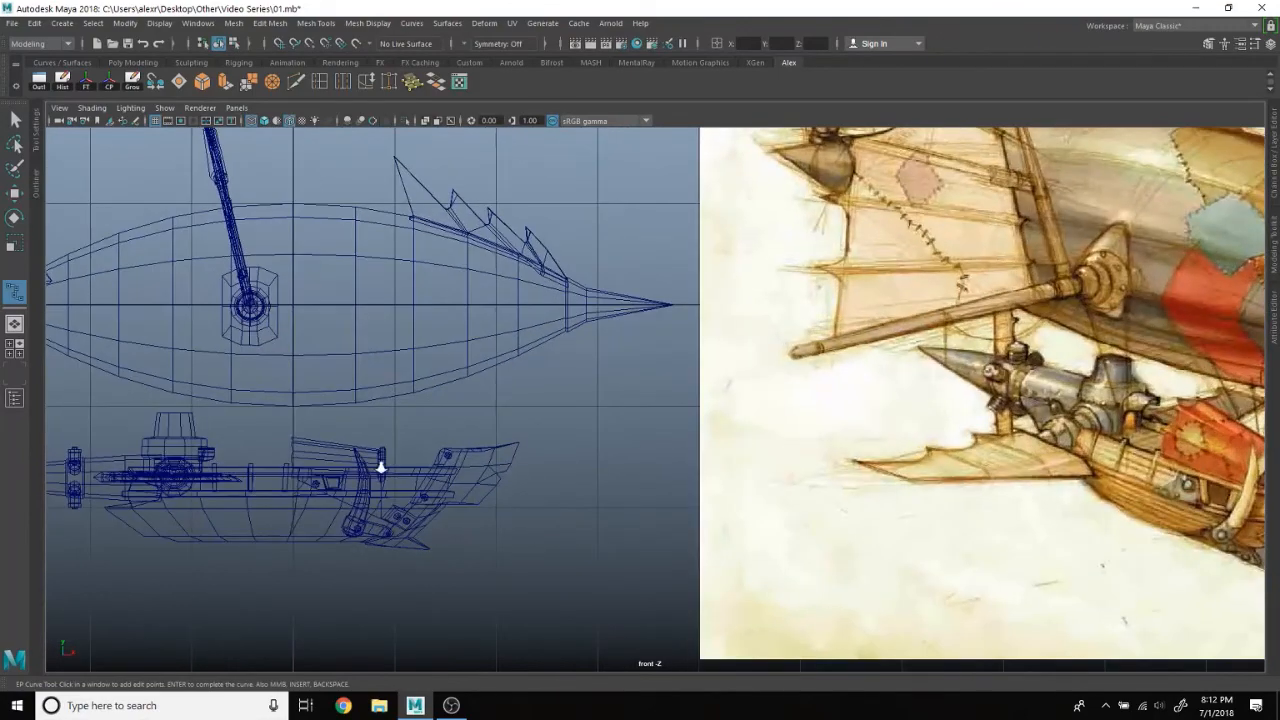
{"action": "left_click", "coordinate": [757, 440]}
{"action": "scroll", "coordinate": [869, 252], "scroll_direction": "down", "scroll_amount": 5}
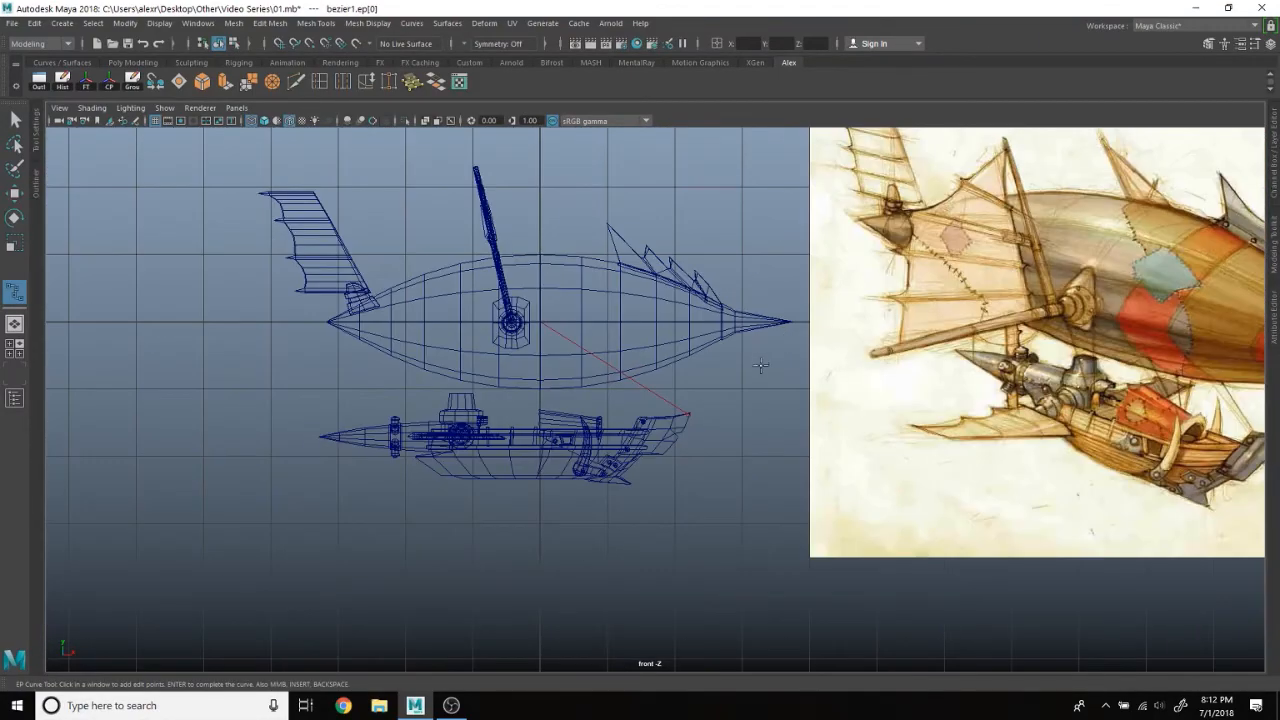
{"action": "scroll", "coordinate": [761, 366], "scroll_direction": "up", "scroll_amount": 1}
{"action": "scroll", "coordinate": [748, 320], "scroll_direction": "up", "scroll_amount": 3}
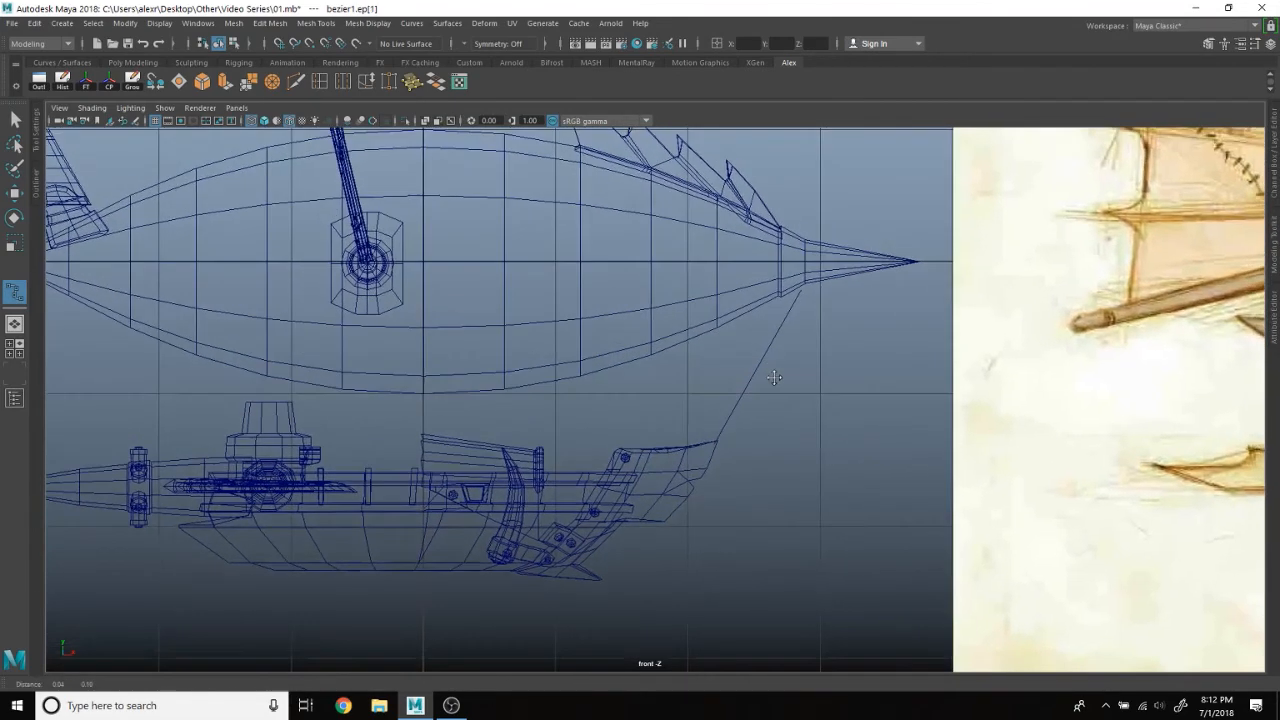
{"action": "left_click", "coordinate": [798, 305]}
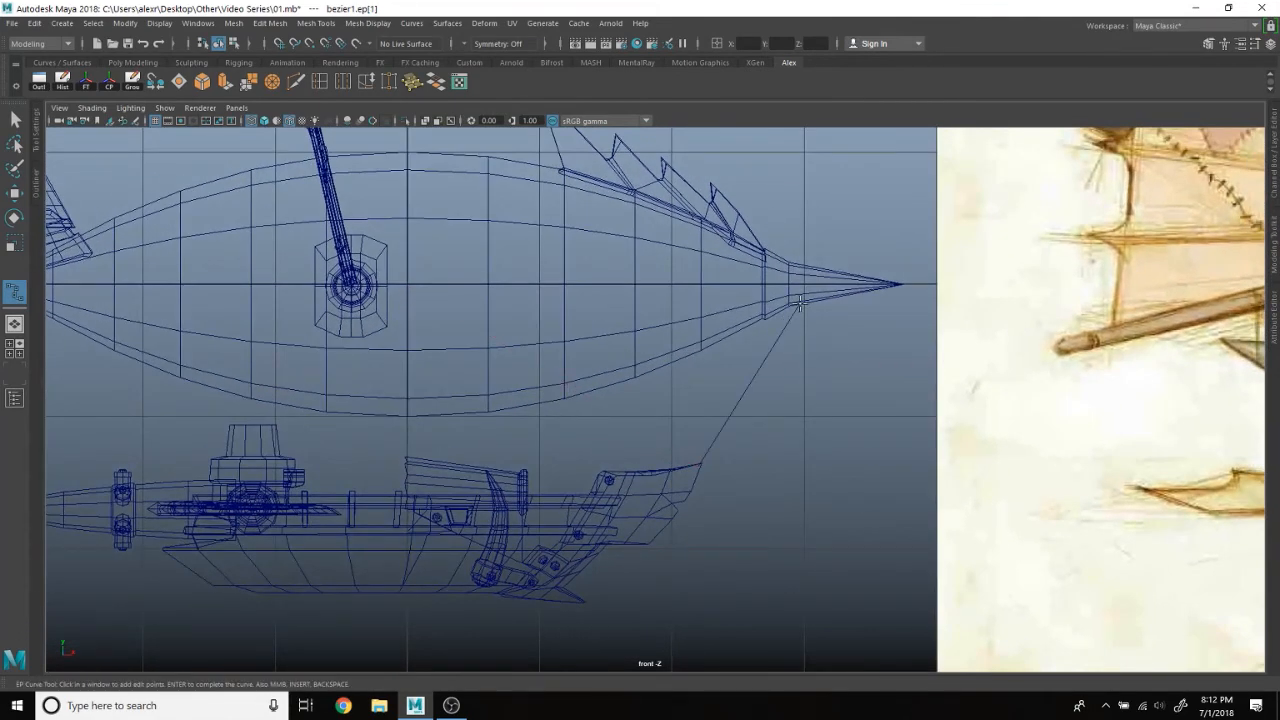
{"action": "key", "text": "Return"}
{"action": "key", "text": "w"}
Step: Center the pivot of the new rope curve and deselect the curve
{"action": "scroll", "coordinate": [700, 340], "scroll_direction": "up", "scroll_amount": 1}
{"action": "left_click", "coordinate": [109, 81]}
{"action": "scroll", "coordinate": [830, 437], "scroll_direction": "up", "scroll_amount": 3}
{"action": "scroll", "coordinate": [718, 434], "scroll_direction": "down", "scroll_amount": 6}
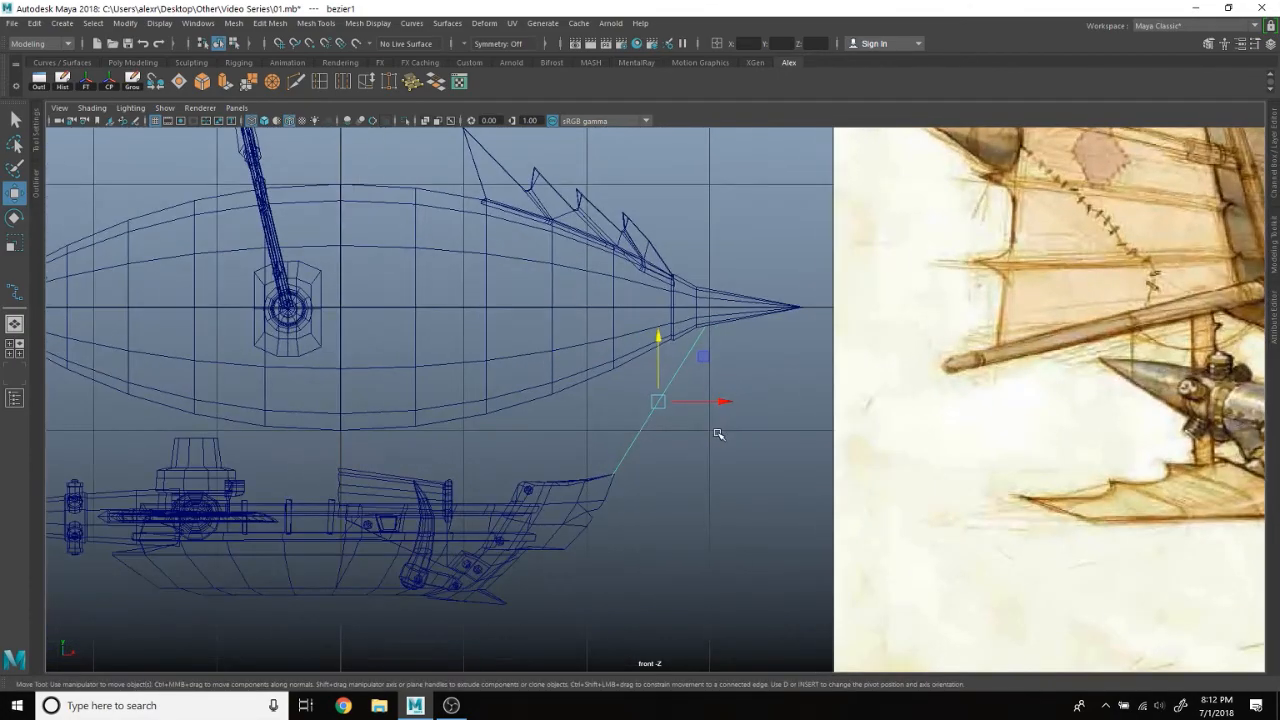
{"action": "scroll", "coordinate": [718, 434], "scroll_direction": "up", "scroll_amount": 5}
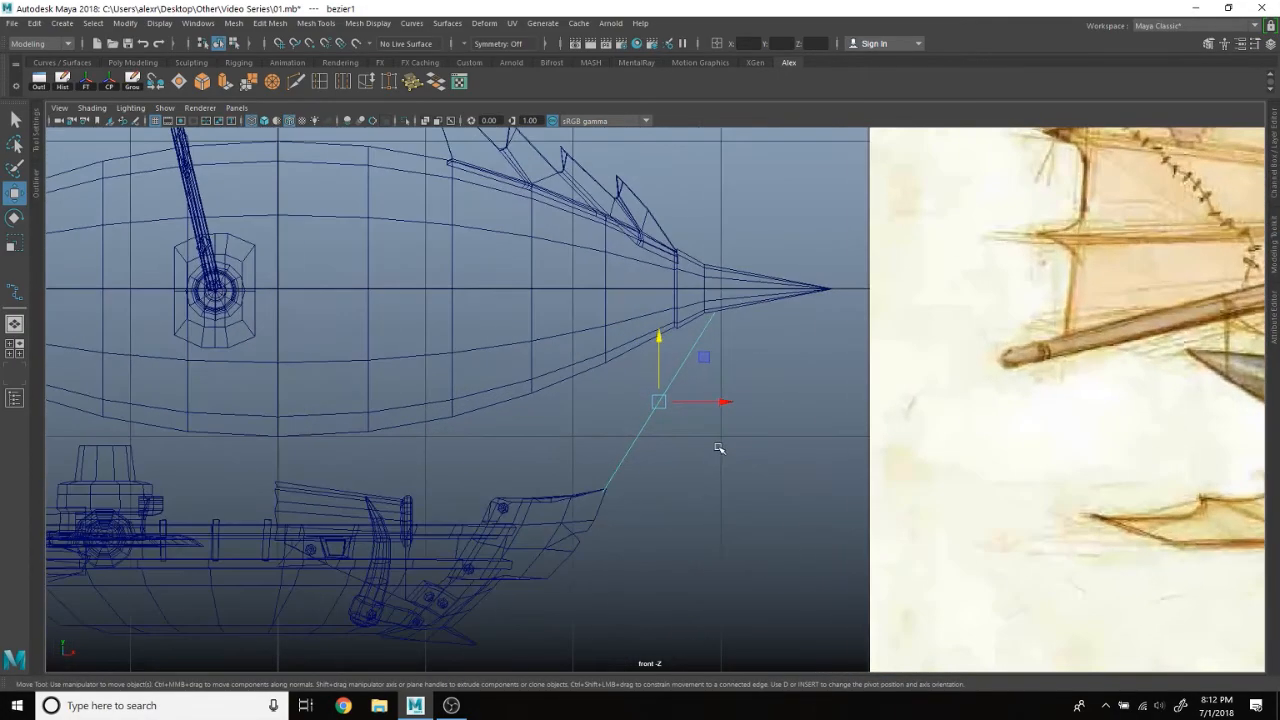
{"action": "scroll", "coordinate": [714, 449], "scroll_direction": "down", "scroll_amount": 4}
{"action": "scroll", "coordinate": [714, 452], "scroll_direction": "up", "scroll_amount": 1}
{"action": "left_click", "coordinate": [693, 464]}
{"action": "scroll", "coordinate": [694, 465], "scroll_direction": "up", "scroll_amount": 5}
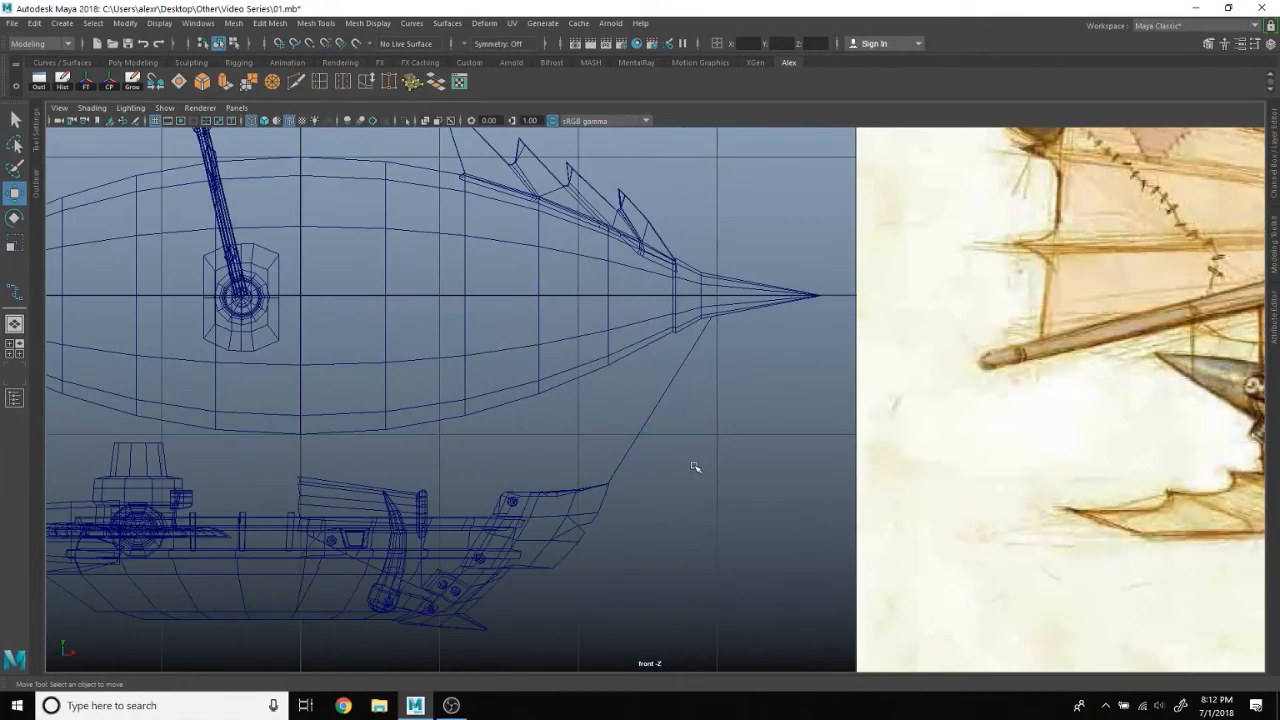
Step: Draw a second straight EP curve from the bow plate's rear upper corner to the balloon's underside, then deselect it
{"action": "left_click", "coordinate": [74, 26]}
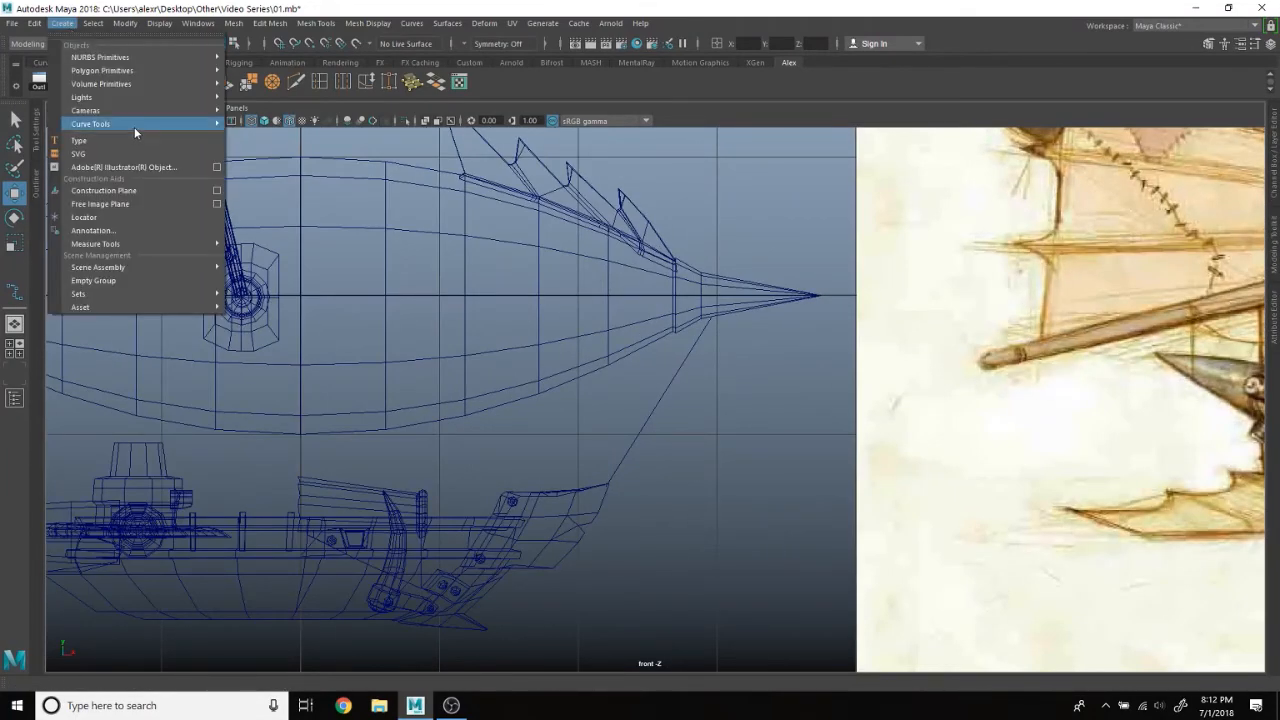
{"action": "mouse_move", "coordinate": [134, 125]}
{"action": "left_click", "coordinate": [247, 152]}
{"action": "mouse_move", "coordinate": [694, 374]}
{"action": "middle_mouse_down", "text": "alt"}
{"action": "mouse_move", "coordinate": [17, 329]}
{"action": "mouse_move", "coordinate": [660, 316]}
{"action": "middle_mouse_up", "text": "alt"}
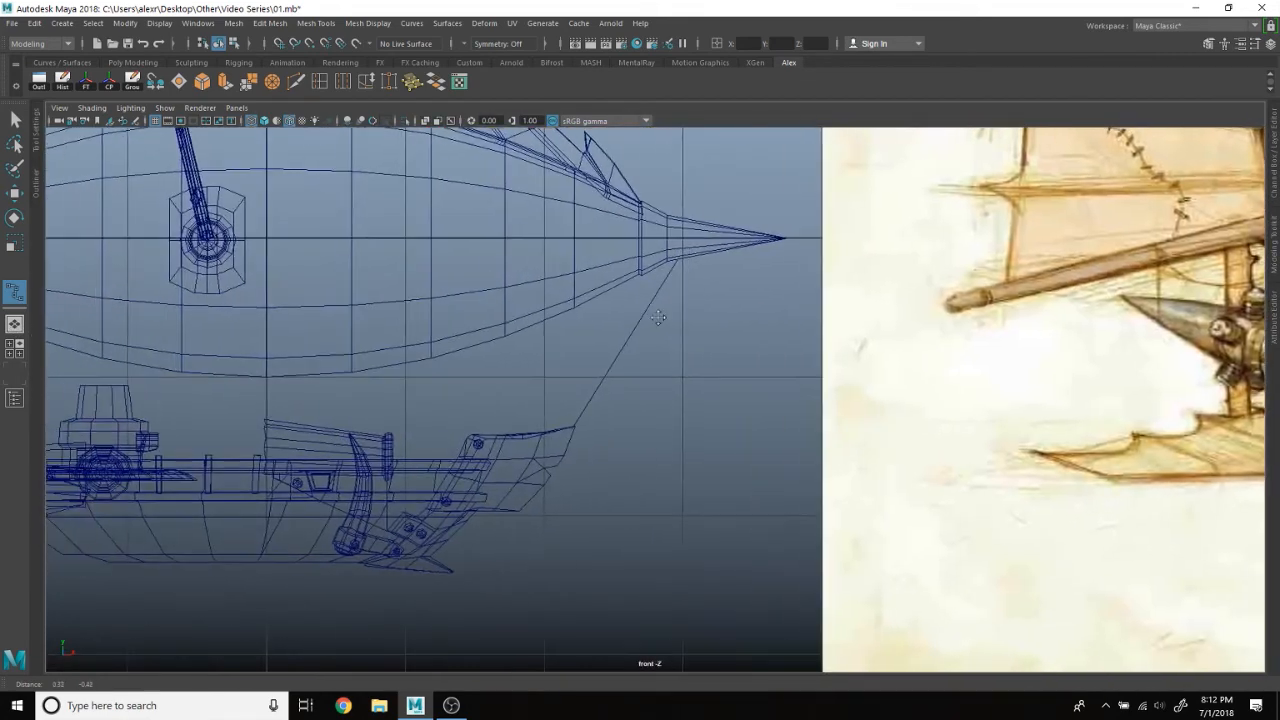
{"action": "scroll", "coordinate": [458, 407], "scroll_direction": "down", "scroll_amount": 4}
{"action": "scroll", "coordinate": [630, 417], "scroll_direction": "up", "scroll_amount": 3}
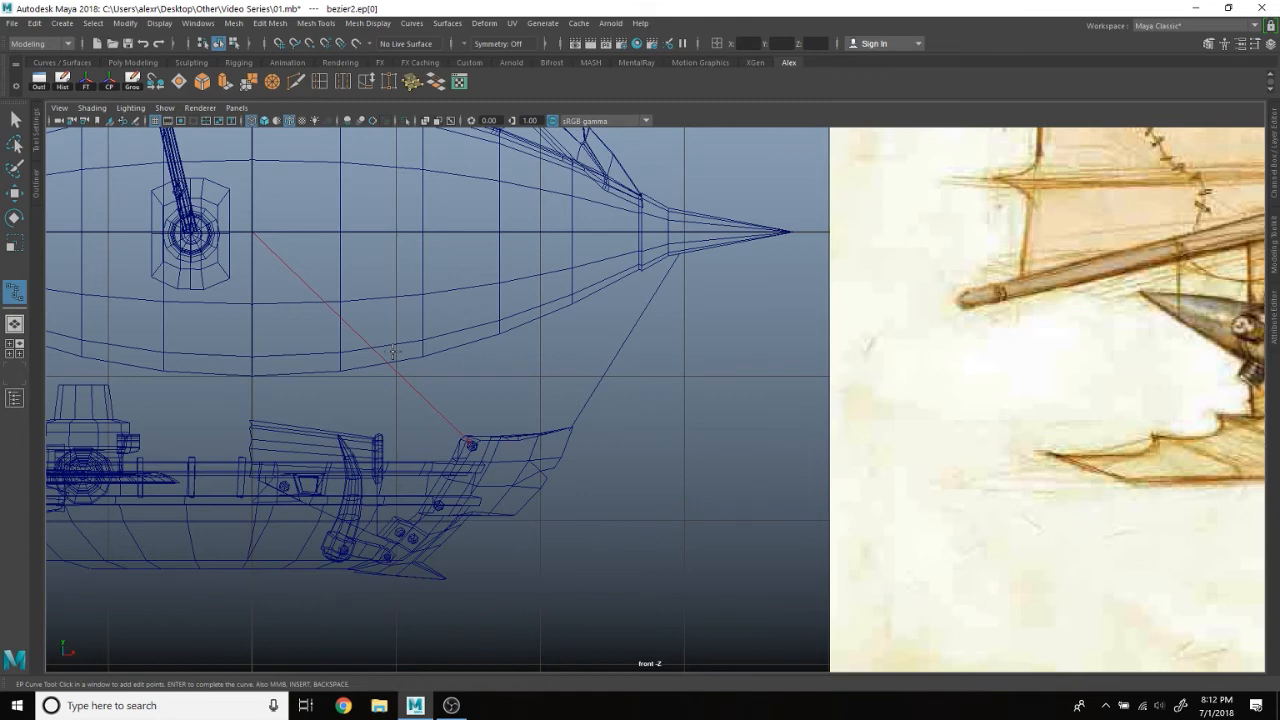
{"action": "key", "text": "Return"}
{"action": "scroll", "coordinate": [777, 390], "scroll_direction": "down", "scroll_amount": 3}
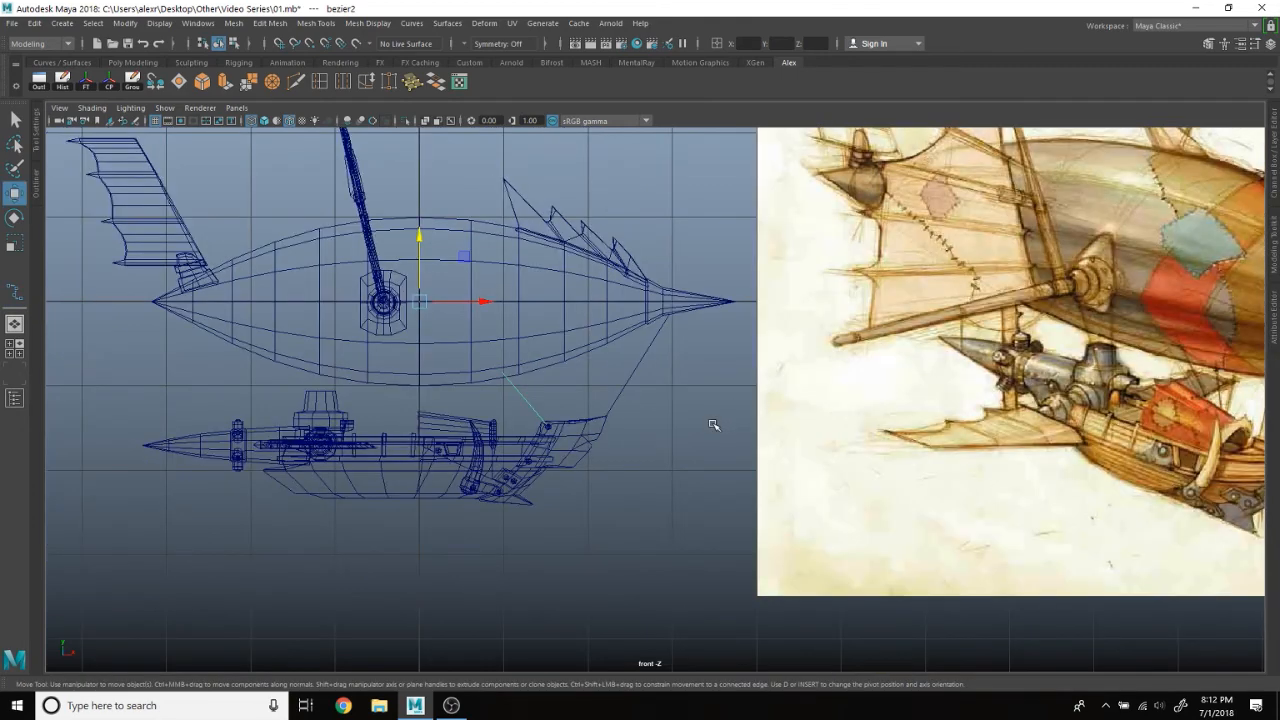
{"action": "left_click", "coordinate": [714, 425]}
Step: Following the concept art's ropes, draw a third straight EP curve from the bow's upper edge near its tip to the balloon's lower side
{"action": "scroll", "coordinate": [714, 425], "scroll_direction": "down", "scroll_amount": 3}
{"action": "middle_click_drag", "start_coordinate": [714, 425], "coordinate": [655, 432], "text": "alt"}
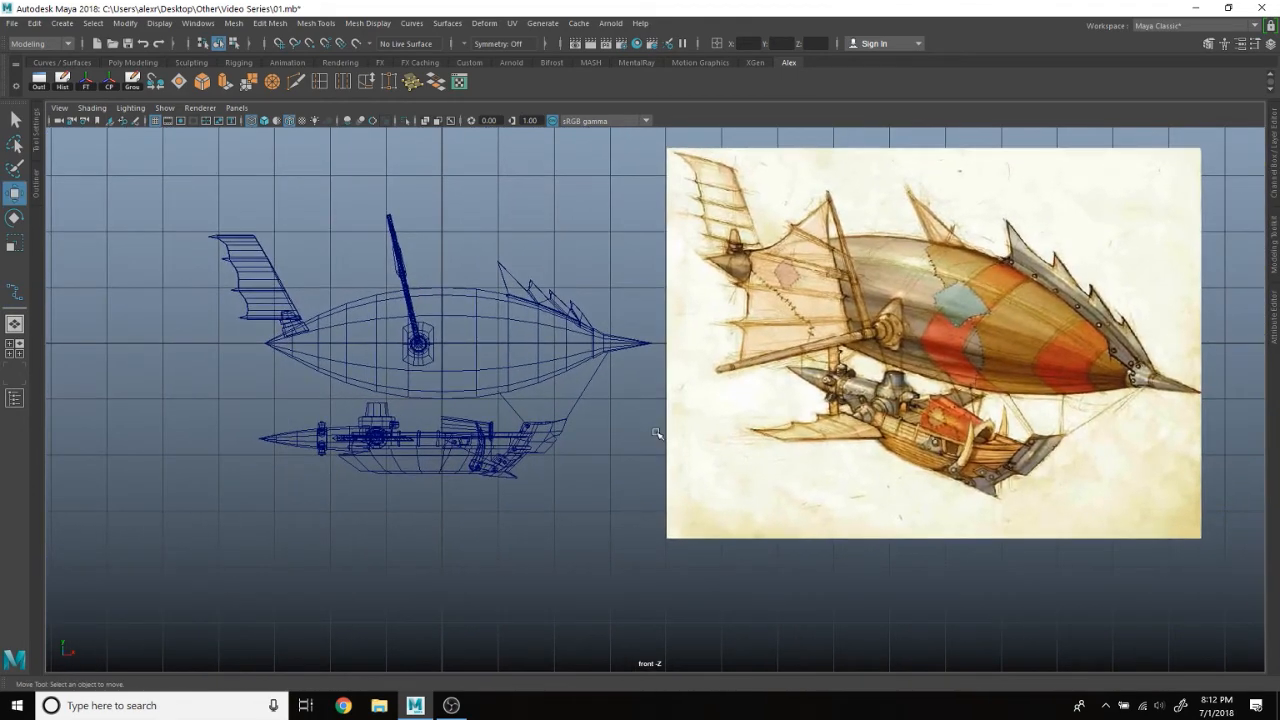
{"action": "scroll", "coordinate": [656, 433], "scroll_direction": "up", "scroll_amount": 3}
{"action": "scroll", "coordinate": [1087, 331], "scroll_direction": "up", "scroll_amount": 4}
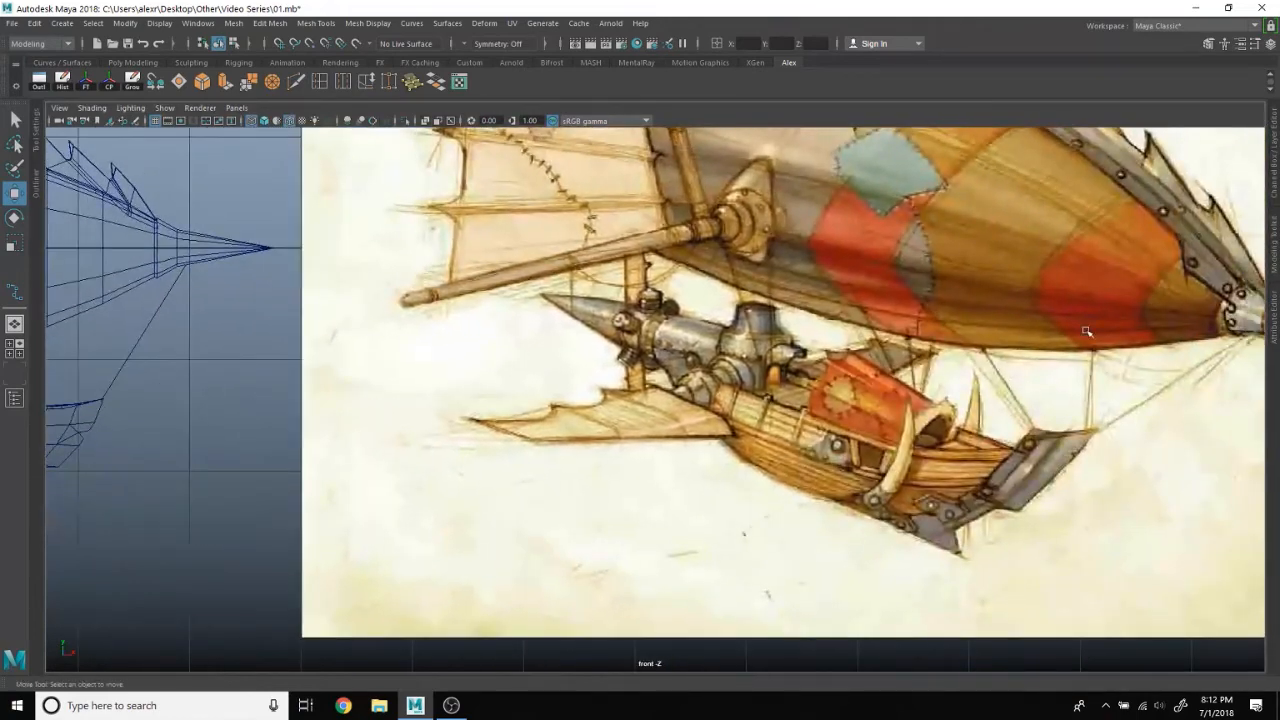
{"action": "middle_click_drag", "start_coordinate": [348, 377], "coordinate": [935, 355], "text": "alt"}
{"action": "scroll", "coordinate": [674, 369], "scroll_direction": "down", "scroll_amount": 3}
{"action": "scroll", "coordinate": [674, 369], "scroll_direction": "up", "scroll_amount": 4}
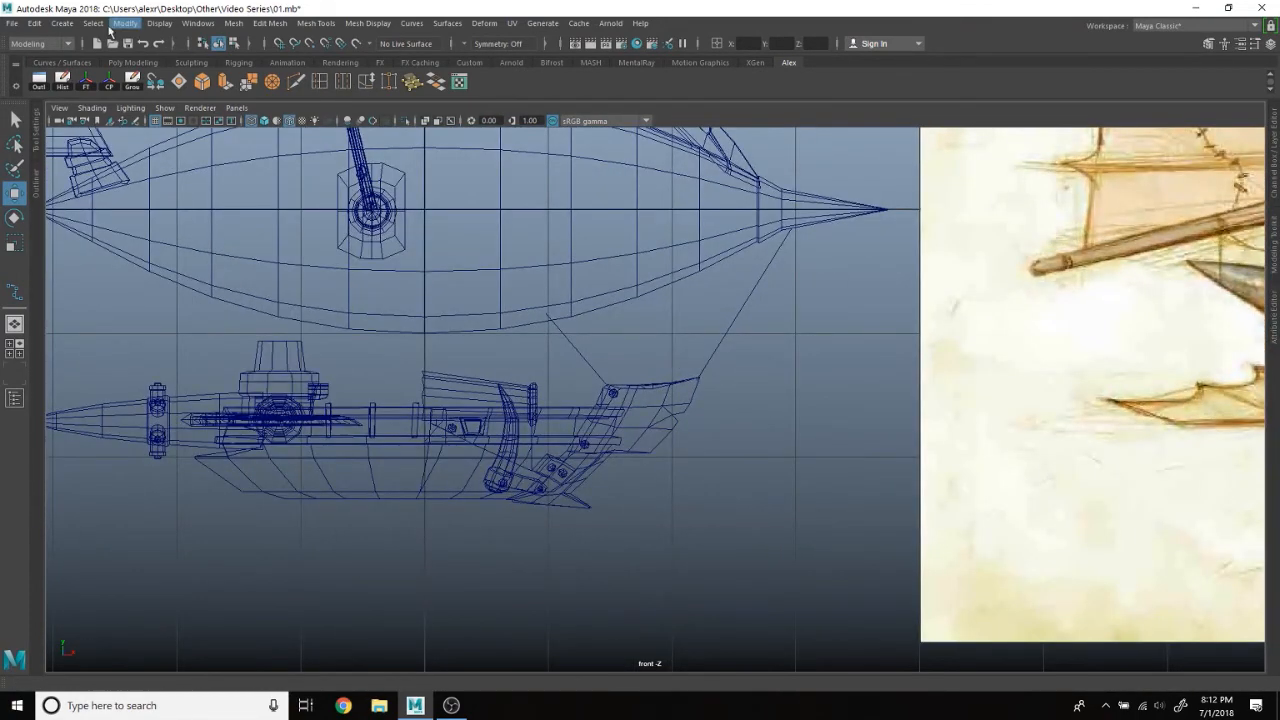
{"action": "left_click", "coordinate": [66, 24]}
{"action": "mouse_move", "coordinate": [132, 124]}
{"action": "left_click", "coordinate": [286, 149]}
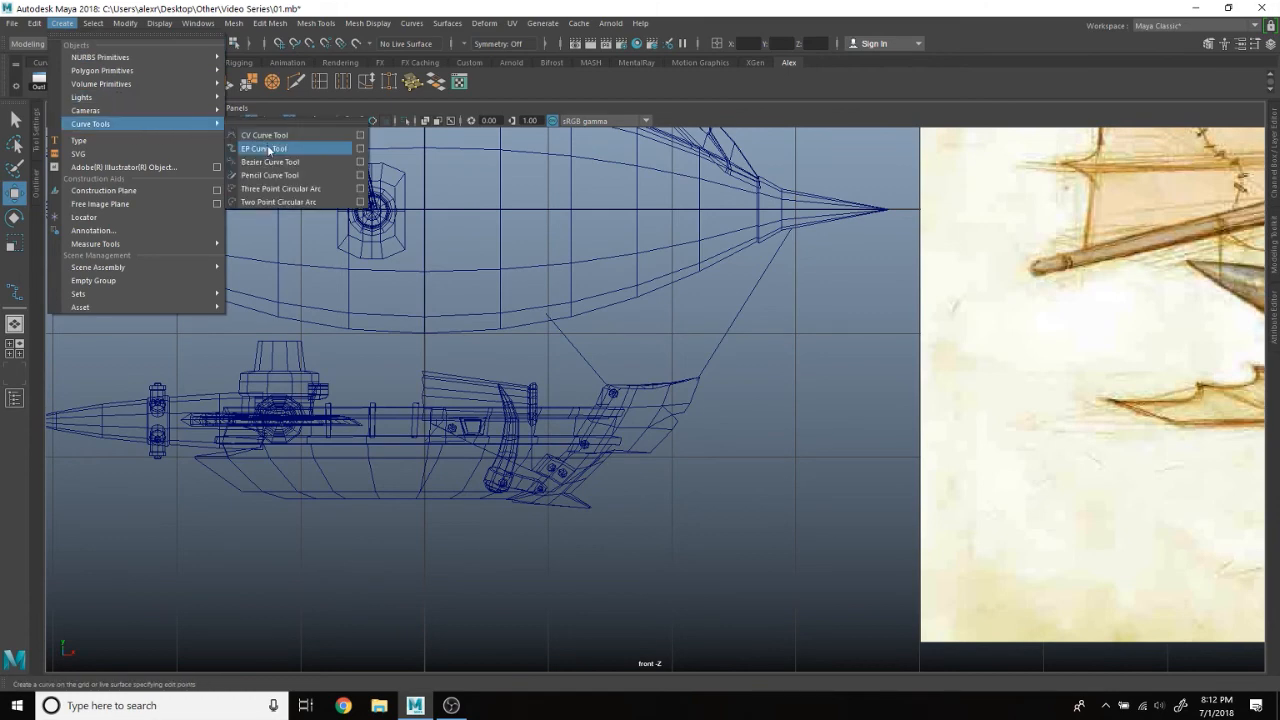
{"action": "scroll", "coordinate": [868, 408], "scroll_direction": "down", "scroll_amount": 3}
{"action": "middle_click_drag", "start_coordinate": [868, 408], "coordinate": [766, 417], "text": "alt"}
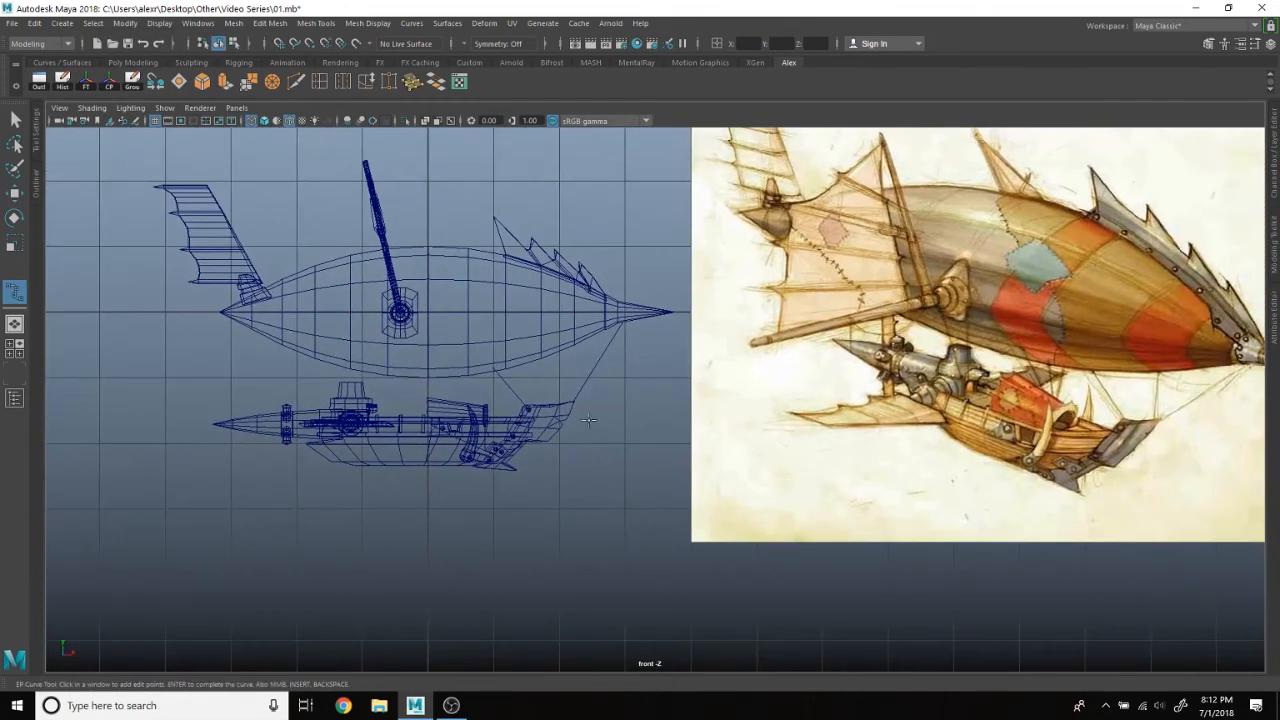
{"action": "scroll", "coordinate": [516, 410], "scroll_direction": "up", "scroll_amount": 4}
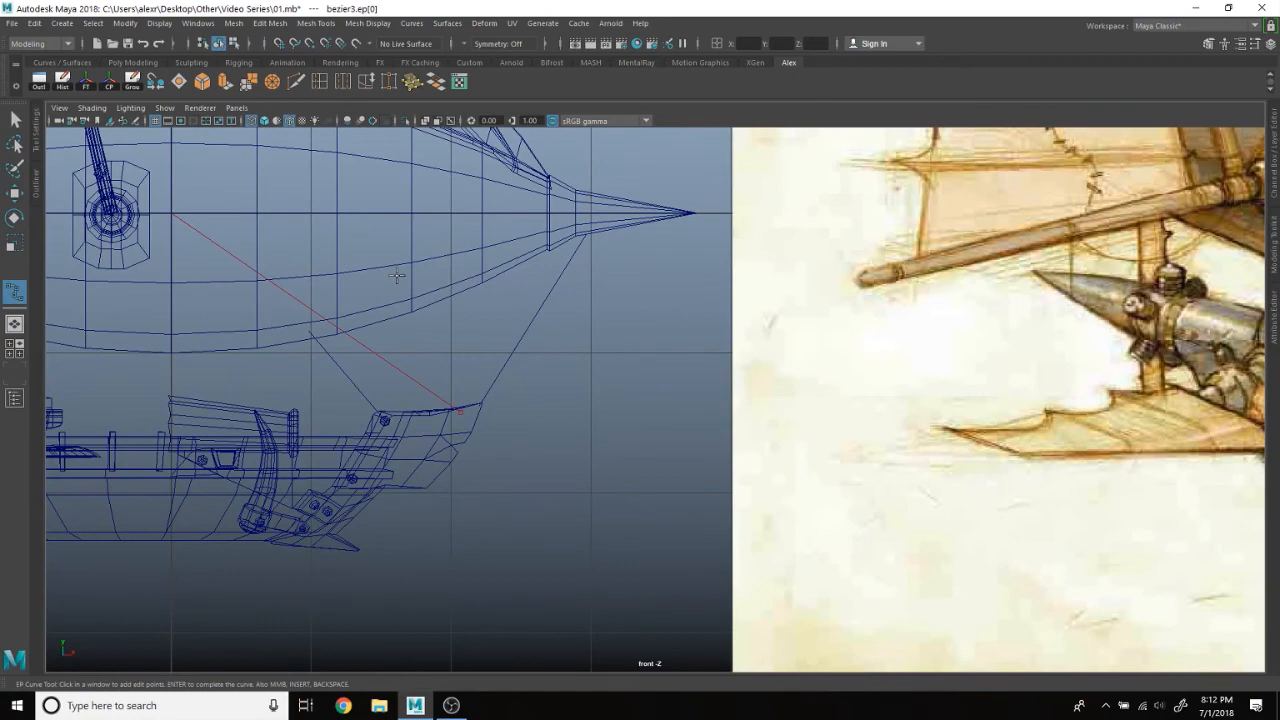
{"action": "key", "text": "w"}
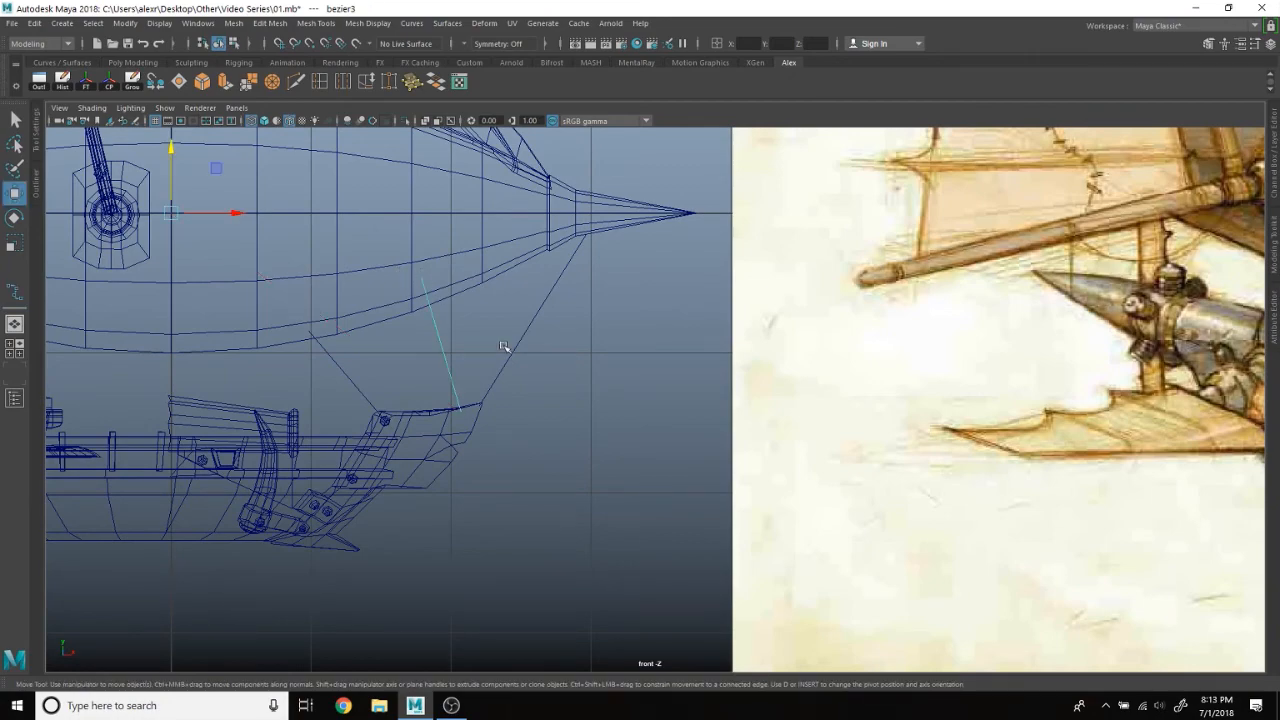
Step: In the perspective view, show the third rope curve's control vertices and move its upper end vertex outward to the balloon's side
{"action": "scroll", "coordinate": [508, 348], "scroll_direction": "down", "scroll_amount": 3}
{"action": "key", "text": "space"}
{"action": "key", "text": "space"}
{"action": "left_click_drag", "start_coordinate": [981, 243], "coordinate": [1010, 300], "text": "alt"}
{"action": "scroll", "coordinate": [945, 386], "scroll_direction": "up", "scroll_amount": 5}
{"action": "middle_click_drag", "start_coordinate": [940, 387], "coordinate": [901, 389], "text": "alt"}
{"action": "scroll", "coordinate": [901, 389], "scroll_direction": "down", "scroll_amount": 3}
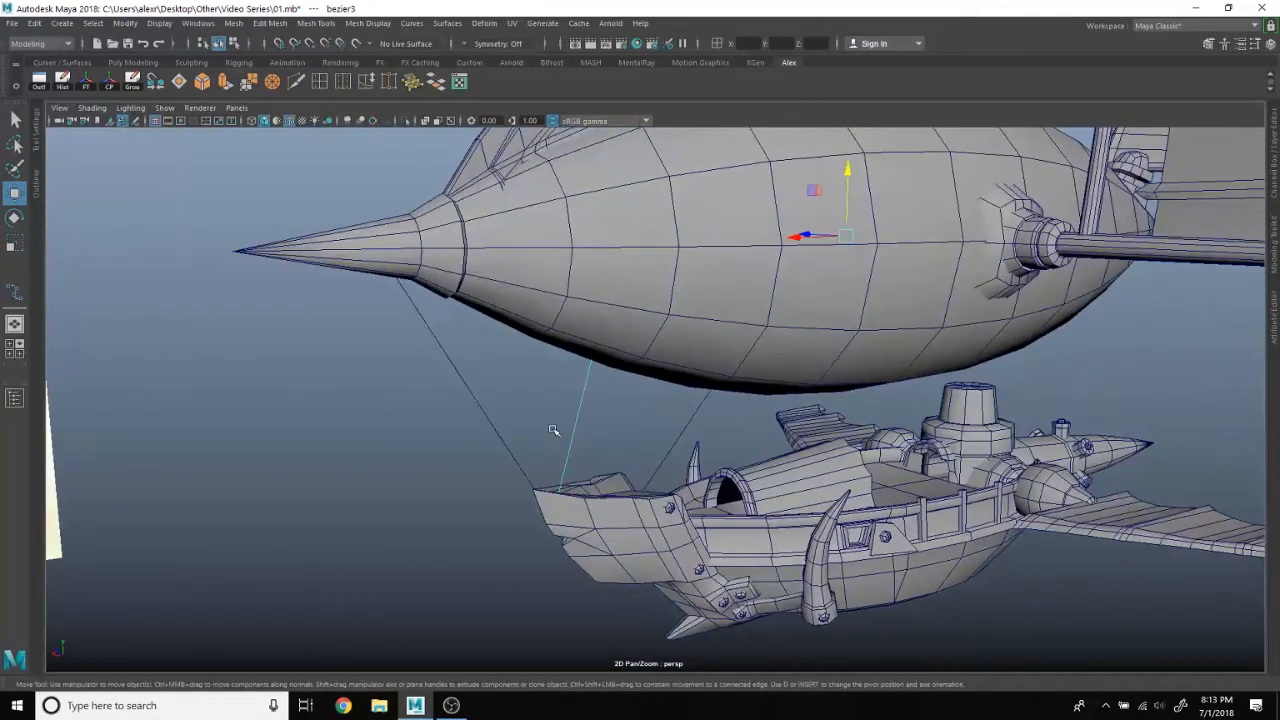
{"action": "right_click_drag", "start_coordinate": [579, 349], "coordinate": [575, 410]}
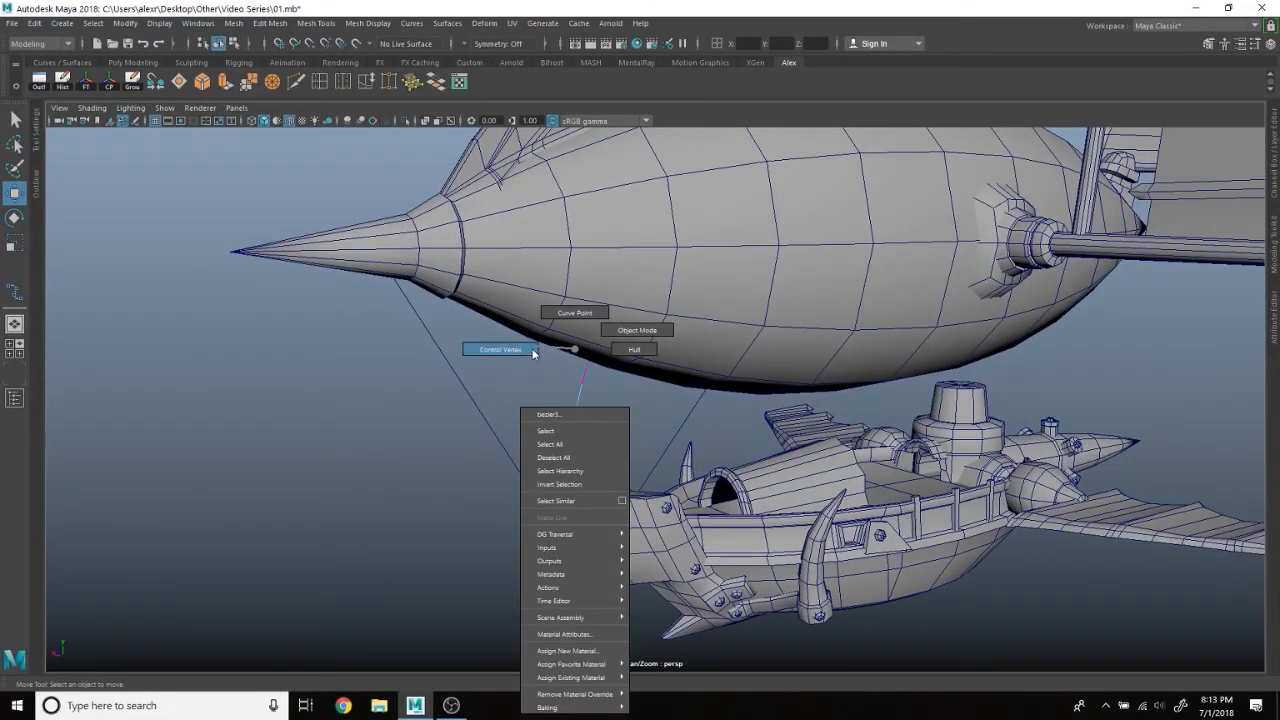
{"action": "right_click_drag", "start_coordinate": [530, 350], "coordinate": [530, 350]}
{"action": "left_click_drag", "start_coordinate": [528, 314], "coordinate": [561, 361]}
{"action": "left_click_drag", "start_coordinate": [341, 247], "coordinate": [443, 285]}
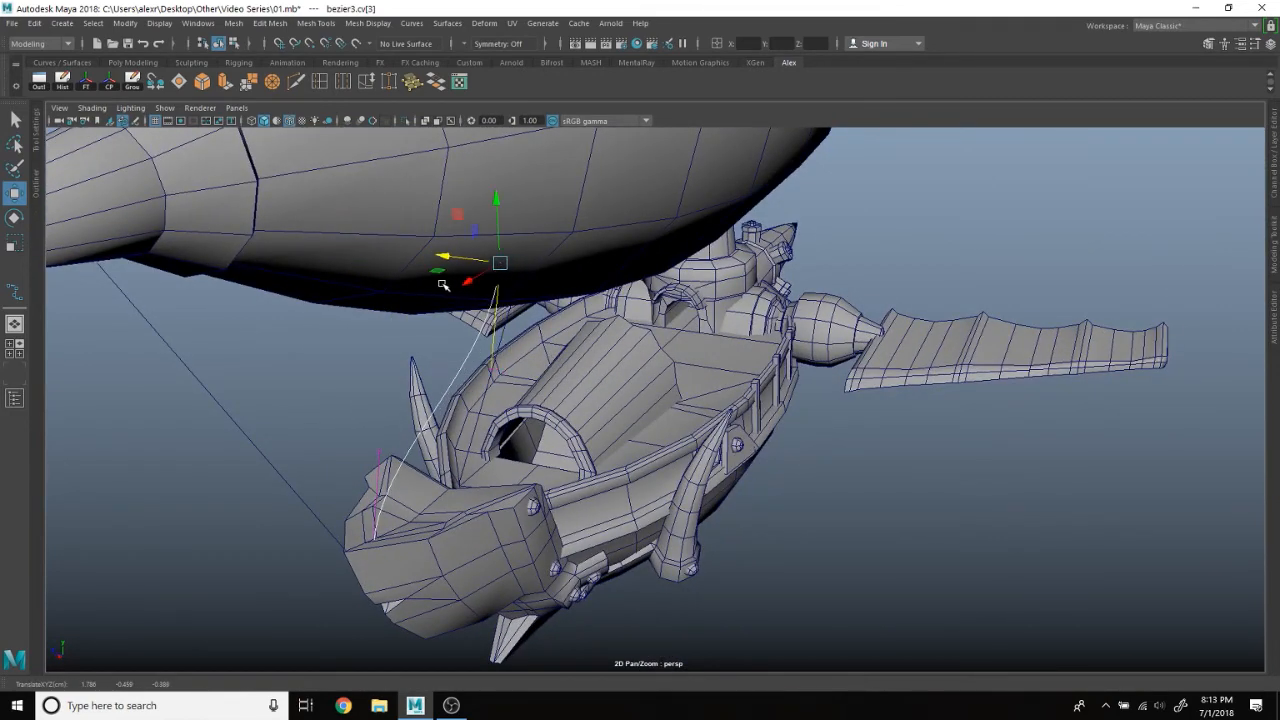
Step: Shift the third rope curve's lower control vertex toward the bow's side edge, then deselect the curve
{"action": "left_click_drag", "start_coordinate": [356, 450], "coordinate": [390, 480], "text": "alt"}
{"action": "left_click", "coordinate": [414, 471]}
{"action": "left_click_drag", "start_coordinate": [295, 471], "coordinate": [328, 480]}
{"action": "left_click_drag", "start_coordinate": [515, 356], "coordinate": [448, 356], "text": "alt"}
{"action": "left_click", "coordinate": [607, 370]}
Step: Show the second rope curve's control vertices and move its upper end vertex sideways and up against the balloon's underside
{"action": "left_click_drag", "start_coordinate": [607, 370], "coordinate": [798, 460], "text": "alt"}
{"action": "left_click_drag", "start_coordinate": [890, 470], "coordinate": [809, 423], "text": "alt"}
{"action": "left_click", "coordinate": [843, 428]}
{"action": "right_click_drag", "start_coordinate": [783, 349], "coordinate": [729, 352]}
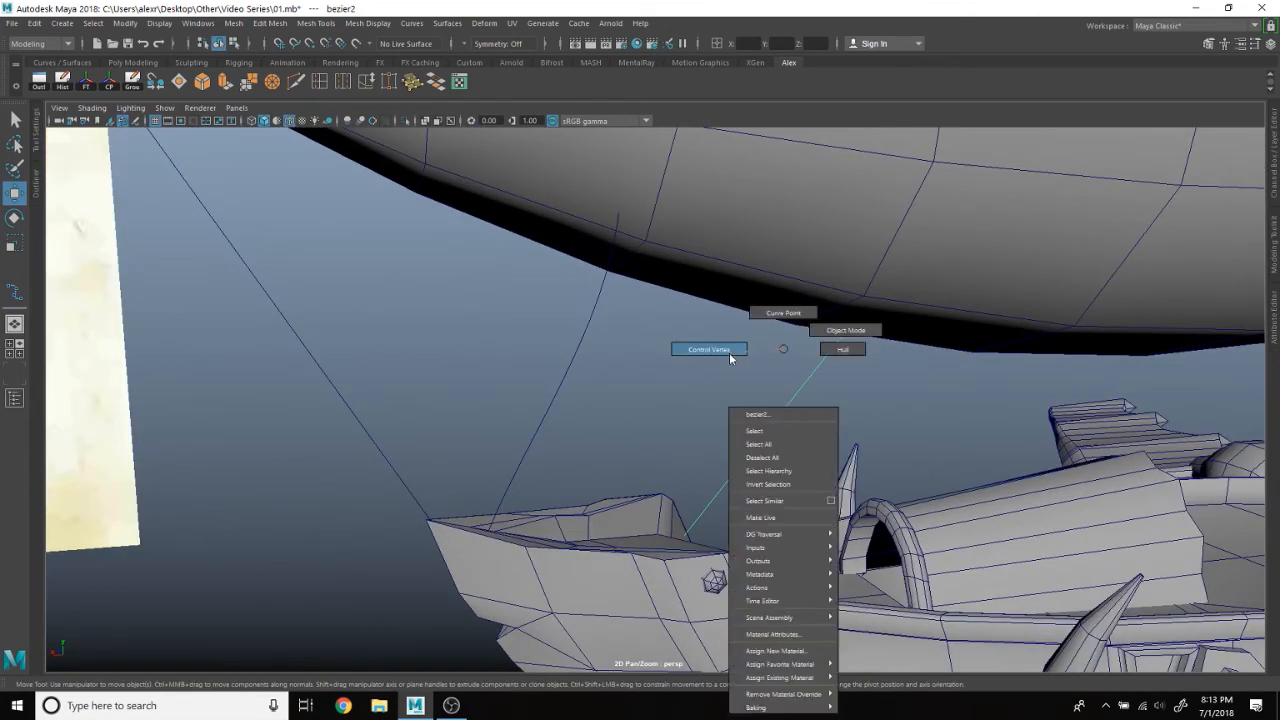
{"action": "left_click_drag", "start_coordinate": [808, 392], "coordinate": [872, 444], "text": "alt"}
{"action": "left_click_drag", "start_coordinate": [622, 404], "coordinate": [527, 383], "text": "alt"}
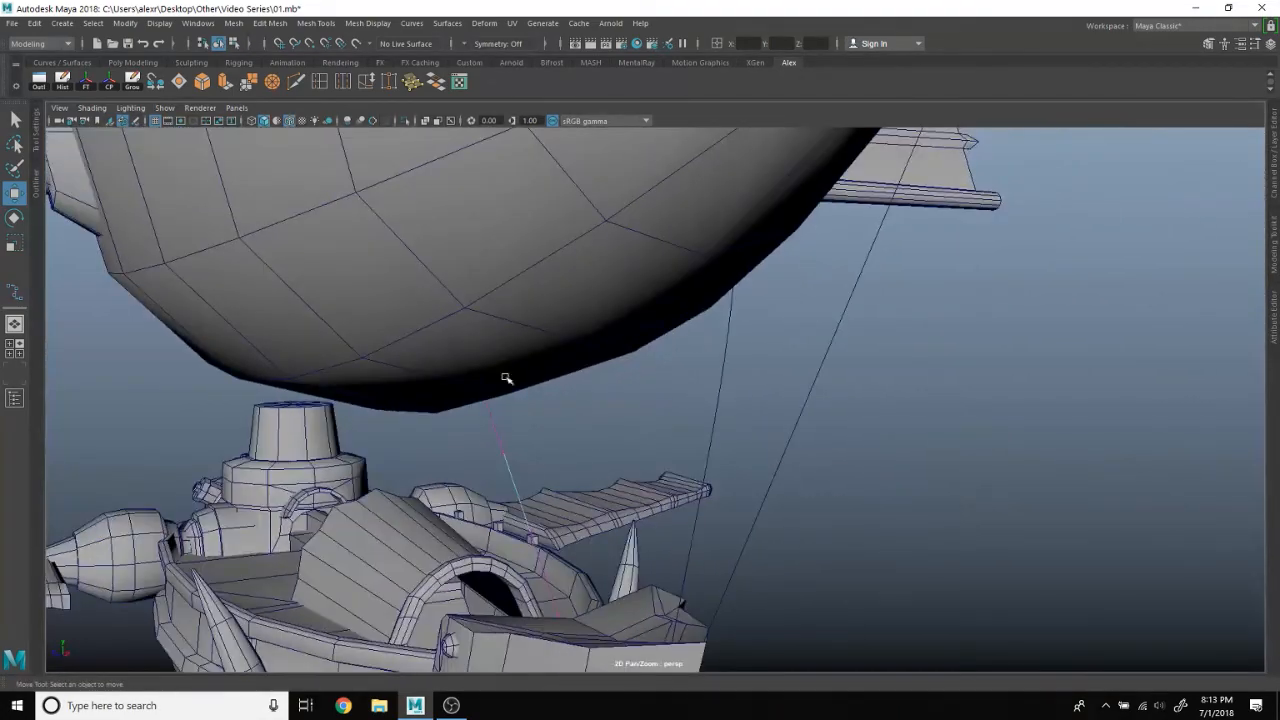
{"action": "left_click_drag", "start_coordinate": [564, 443], "coordinate": [563, 442]}
{"action": "left_click_drag", "start_coordinate": [424, 384], "coordinate": [477, 428]}
{"action": "left_click_drag", "start_coordinate": [549, 588], "coordinate": [619, 427], "text": "alt"}
{"action": "left_click", "coordinate": [569, 601]}
{"action": "left_click_drag", "start_coordinate": [584, 493], "coordinate": [512, 284]}
{"action": "left_click_drag", "start_coordinate": [488, 160], "coordinate": [592, 286]}
{"action": "left_click_drag", "start_coordinate": [495, 261], "coordinate": [401, 262]}
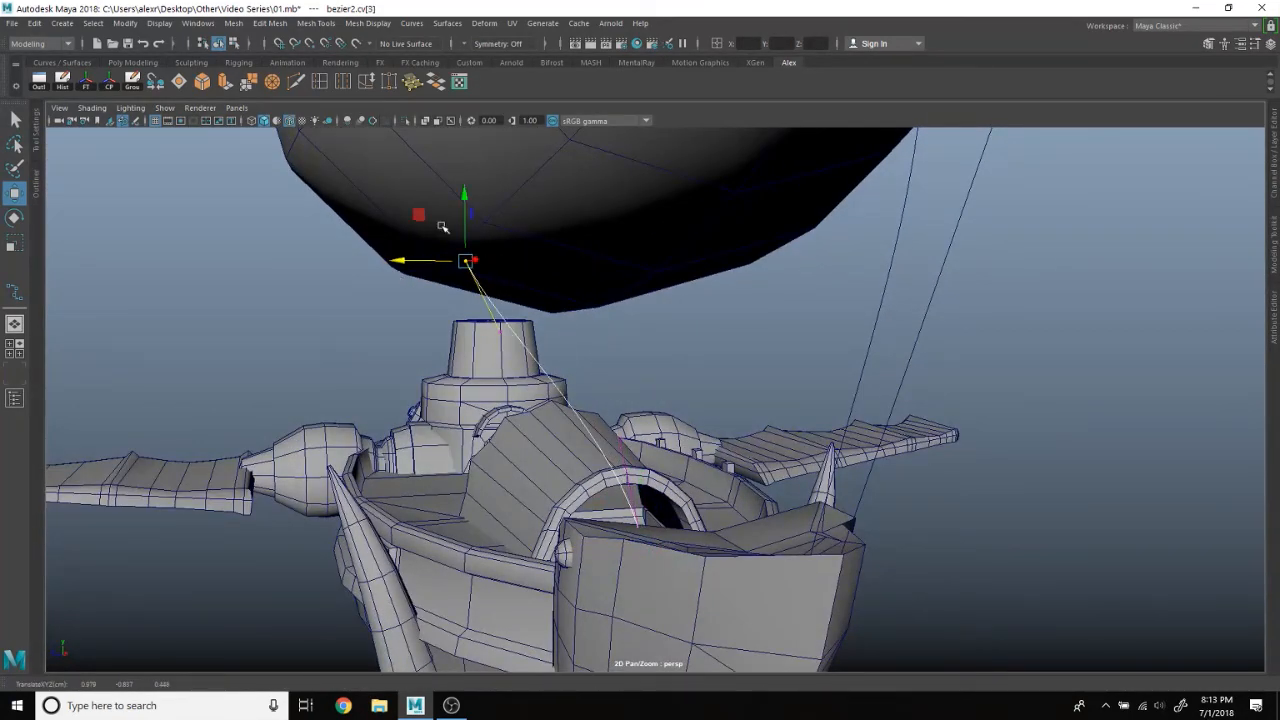
{"action": "mouse_move", "coordinate": [464, 231]}
{"action": "left_mouse_down"}
{"action": "mouse_move", "coordinate": [466, 200]}
{"action": "mouse_move", "coordinate": [466, 216]}
{"action": "left_mouse_up"}
Step: Move the second rope curve's lower end vertex onto the bow plate's rear upper corner
{"action": "left_click_drag", "start_coordinate": [560, 250], "coordinate": [733, 545], "text": "alt"}
{"action": "left_click_drag", "start_coordinate": [681, 489], "coordinate": [690, 475]}
{"action": "left_click_drag", "start_coordinate": [680, 466], "coordinate": [500, 428], "text": "alt"}
{"action": "middle_click_drag", "start_coordinate": [540, 430], "coordinate": [782, 443], "text": "alt"}
{"action": "left_click_drag", "start_coordinate": [782, 443], "coordinate": [629, 371], "text": "alt"}
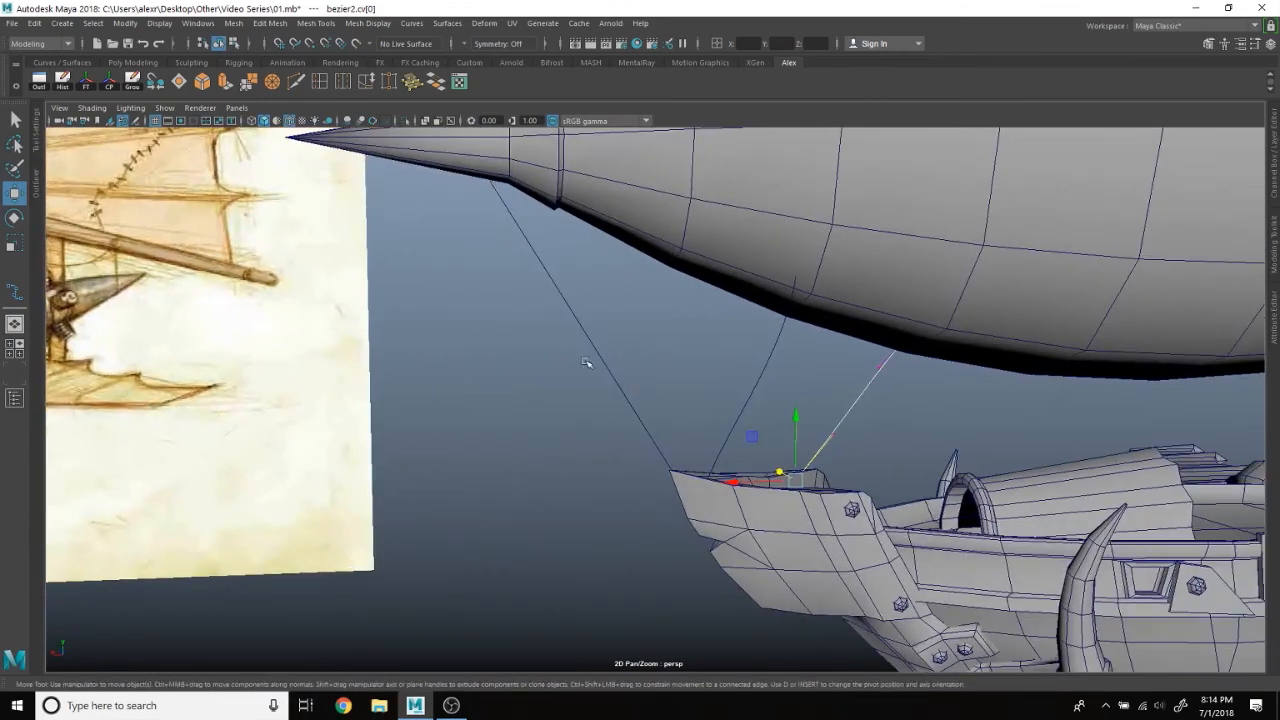
Step: Bend the rope curve between the bow tip and the nose cone by shifting its upper middle control vertex, then return to object mode
{"action": "scroll", "coordinate": [630, 337], "scroll_direction": "down", "scroll_amount": 8}
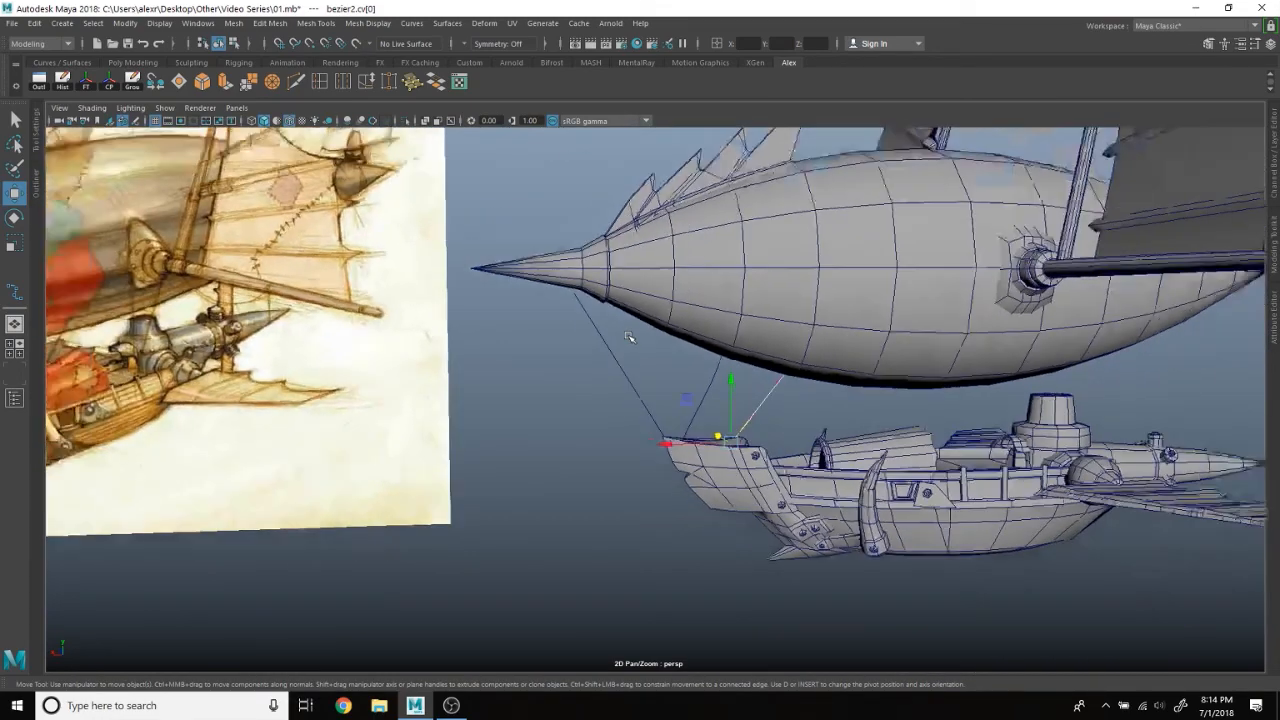
{"action": "left_click_drag", "start_coordinate": [590, 338], "coordinate": [611, 338], "text": "alt"}
{"action": "scroll", "coordinate": [611, 338], "scroll_direction": "up", "scroll_amount": 5}
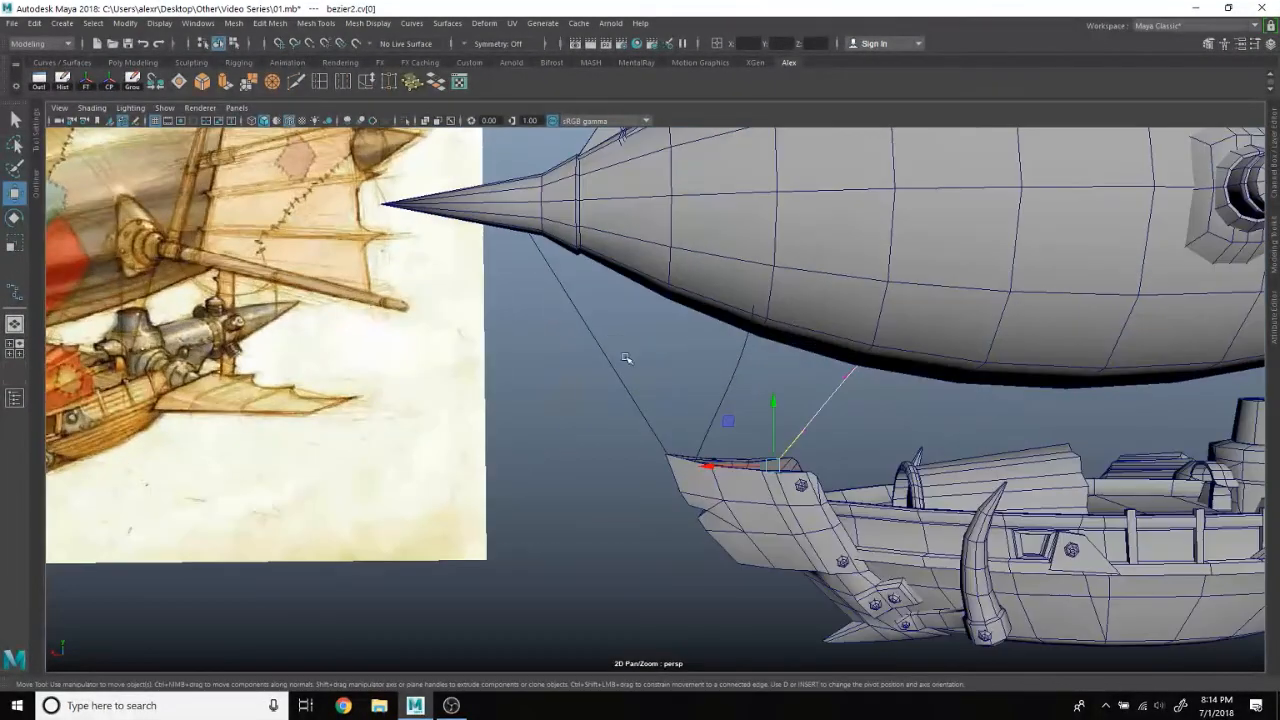
{"action": "left_click_drag", "start_coordinate": [592, 388], "coordinate": [591, 388]}
{"action": "right_click_drag", "start_coordinate": [597, 325], "coordinate": [525, 322], "text": "alt"}
{"action": "left_click_drag", "start_coordinate": [507, 221], "coordinate": [539, 349]}
{"action": "scroll", "coordinate": [591, 320], "scroll_direction": "up", "scroll_amount": 4}
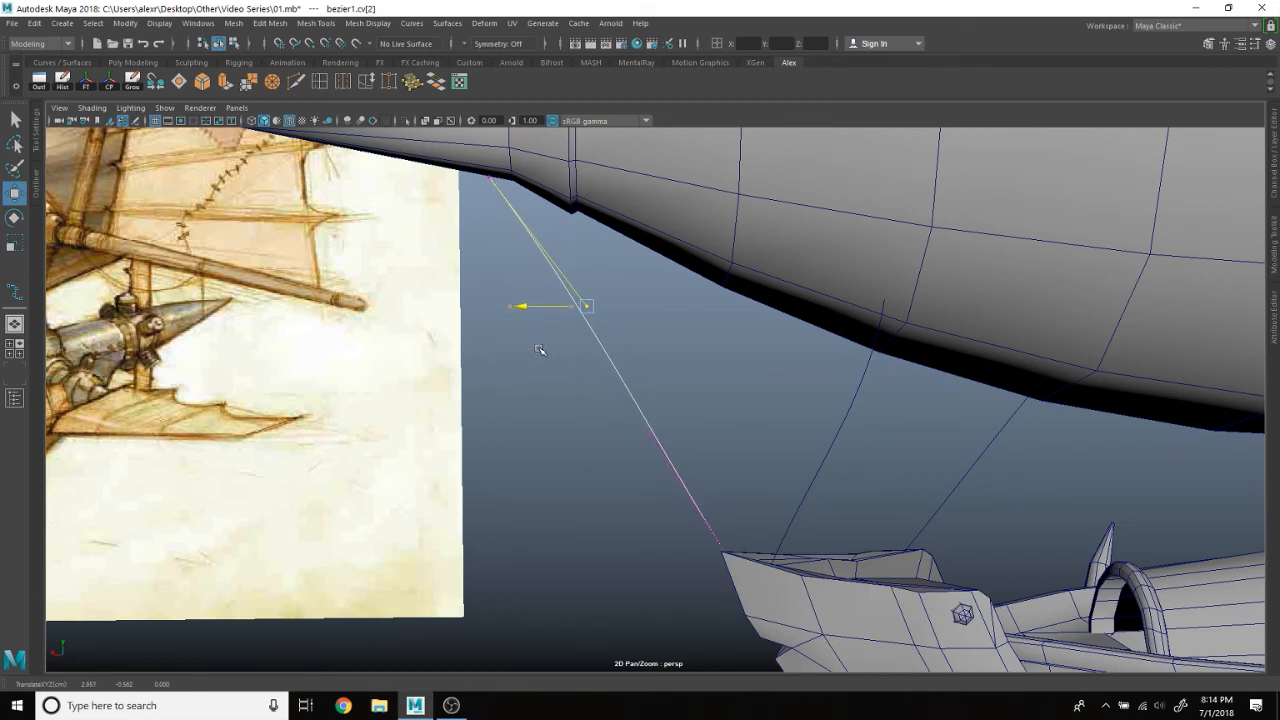
{"action": "right_click_drag", "start_coordinate": [681, 340], "coordinate": [735, 331]}
{"action": "left_click", "coordinate": [725, 336]}
{"action": "scroll", "coordinate": [724, 338], "scroll_direction": "down", "scroll_amount": 5}
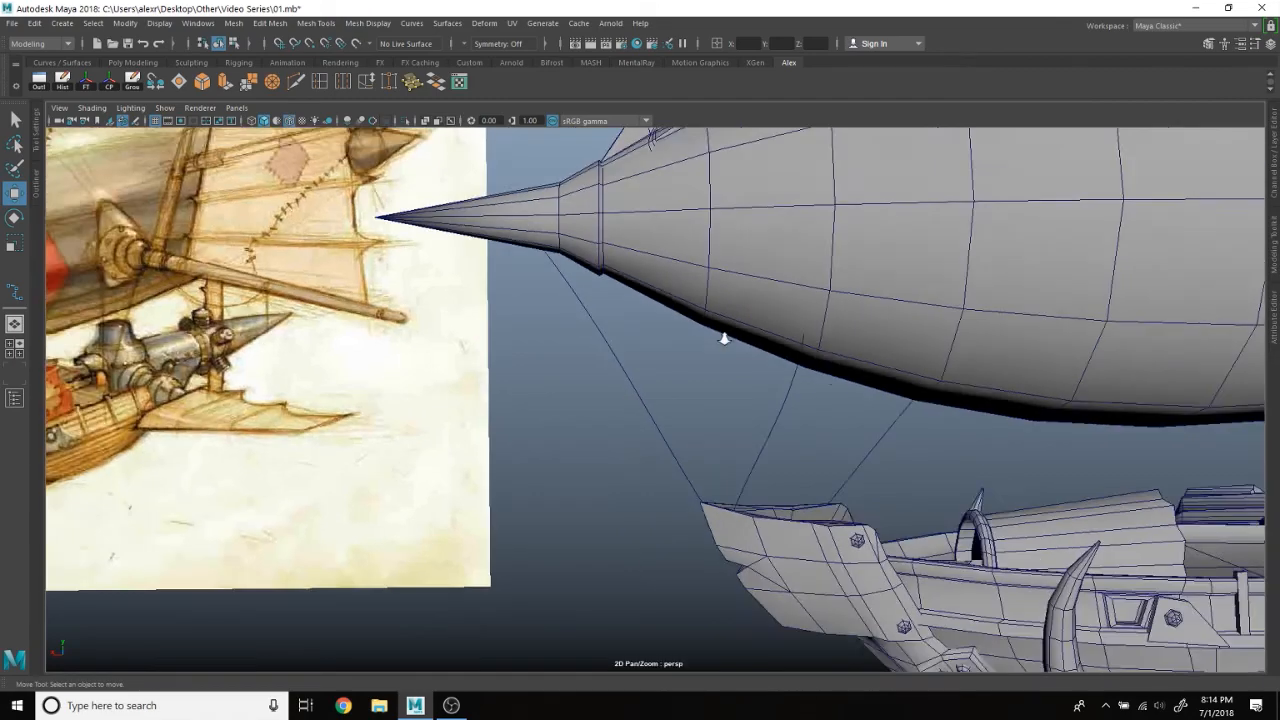
Step: Following the concept art, draw a straight EP curve in the front view from beside the canopy's front arch up to the balloon's underside
{"action": "left_click_drag", "start_coordinate": [626, 384], "coordinate": [700, 350], "text": "alt"}
{"action": "left_click_drag", "start_coordinate": [604, 337], "coordinate": [528, 323], "text": "alt"}
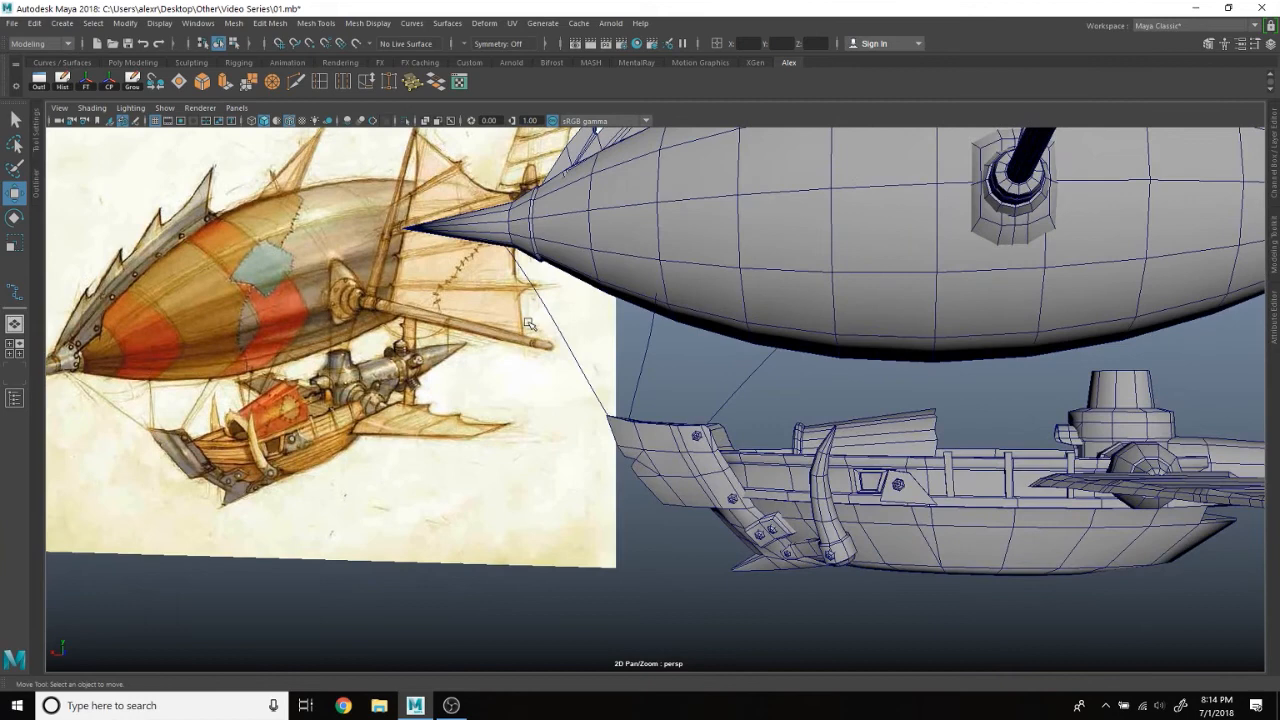
{"action": "left_click_drag", "start_coordinate": [519, 385], "coordinate": [598, 391], "text": "alt"}
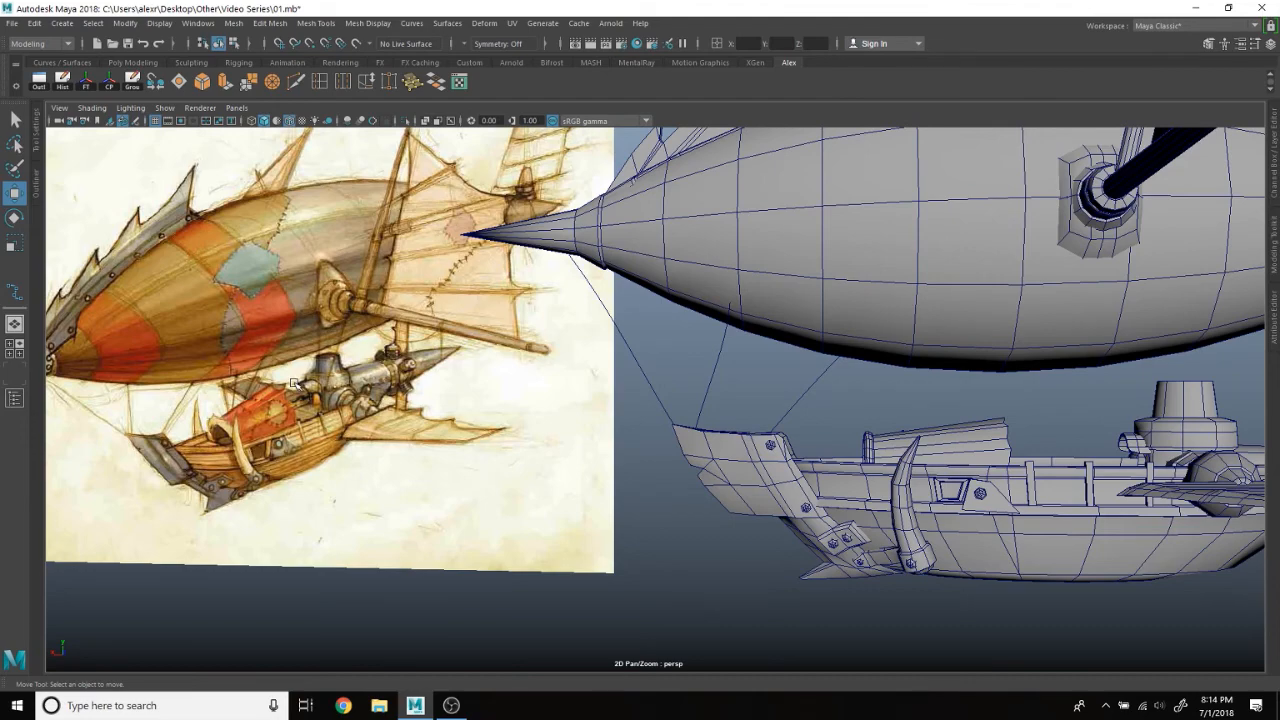
{"action": "left_click_drag", "start_coordinate": [466, 417], "coordinate": [815, 425], "text": "alt"}
{"action": "key", "text": "space"}
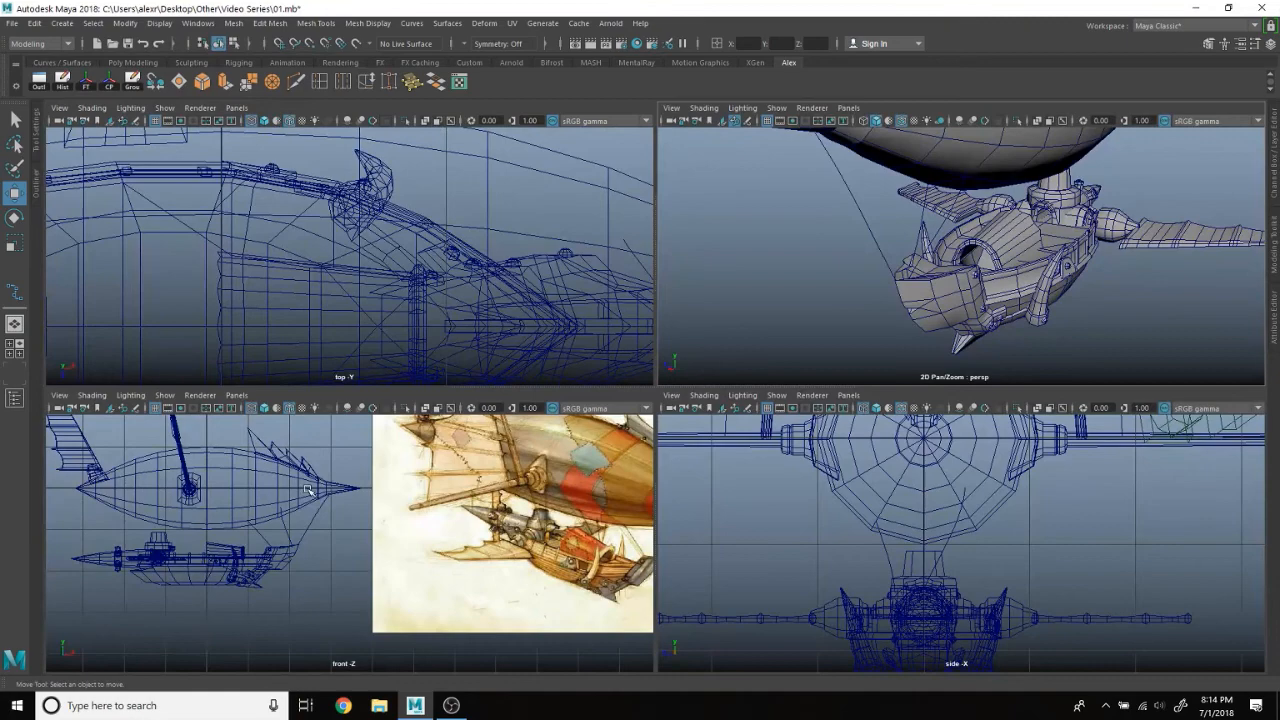
{"action": "key", "text": "space"}
{"action": "scroll", "coordinate": [330, 476], "scroll_direction": "up", "scroll_amount": 4}
{"action": "middle_click_drag", "start_coordinate": [326, 466], "coordinate": [548, 504], "text": "alt"}
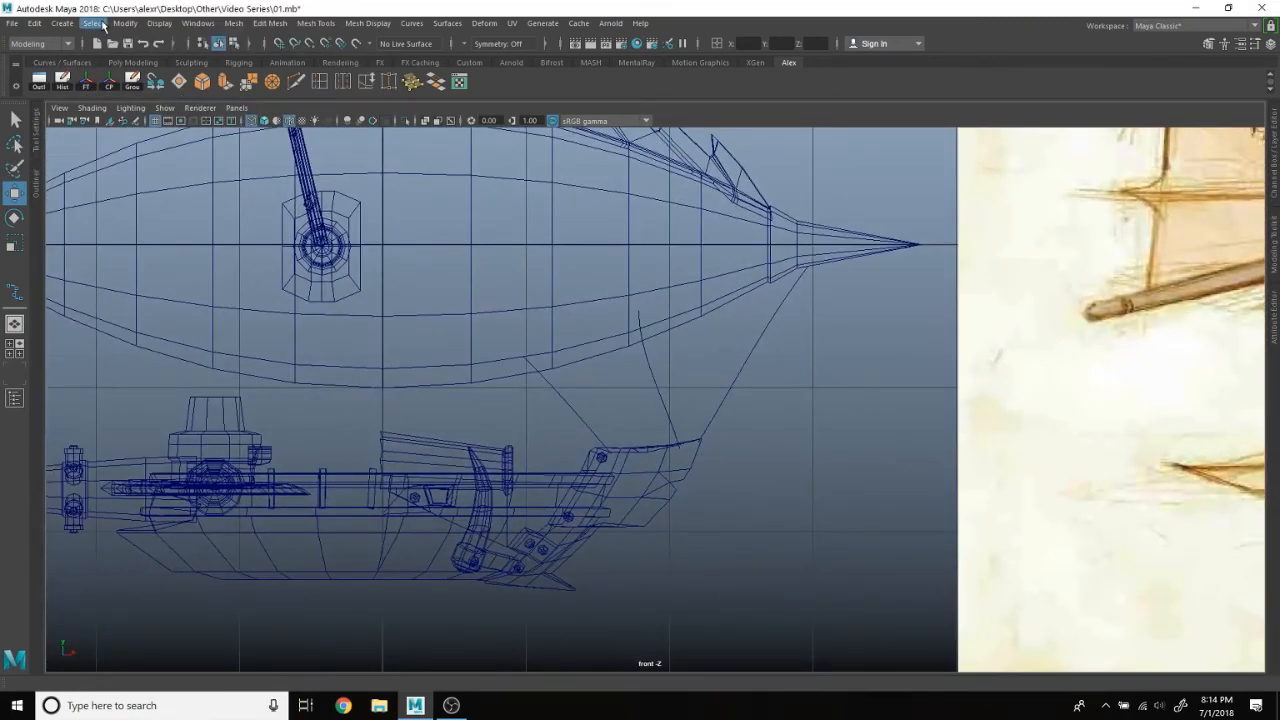
{"action": "left_click", "coordinate": [62, 23]}
{"action": "mouse_move", "coordinate": [177, 123]}
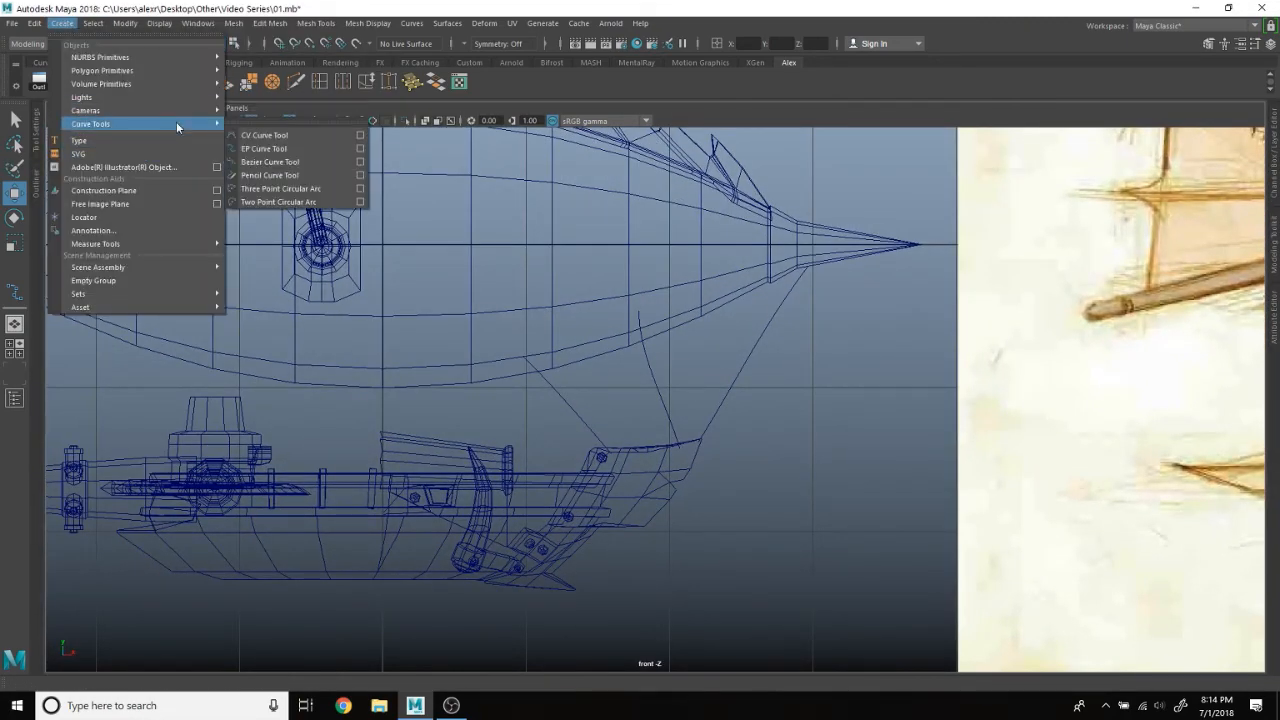
{"action": "left_click", "coordinate": [271, 147]}
{"action": "scroll", "coordinate": [531, 465], "scroll_direction": "up", "scroll_amount": 2}
{"action": "scroll", "coordinate": [550, 462], "scroll_direction": "up", "scroll_amount": 2}
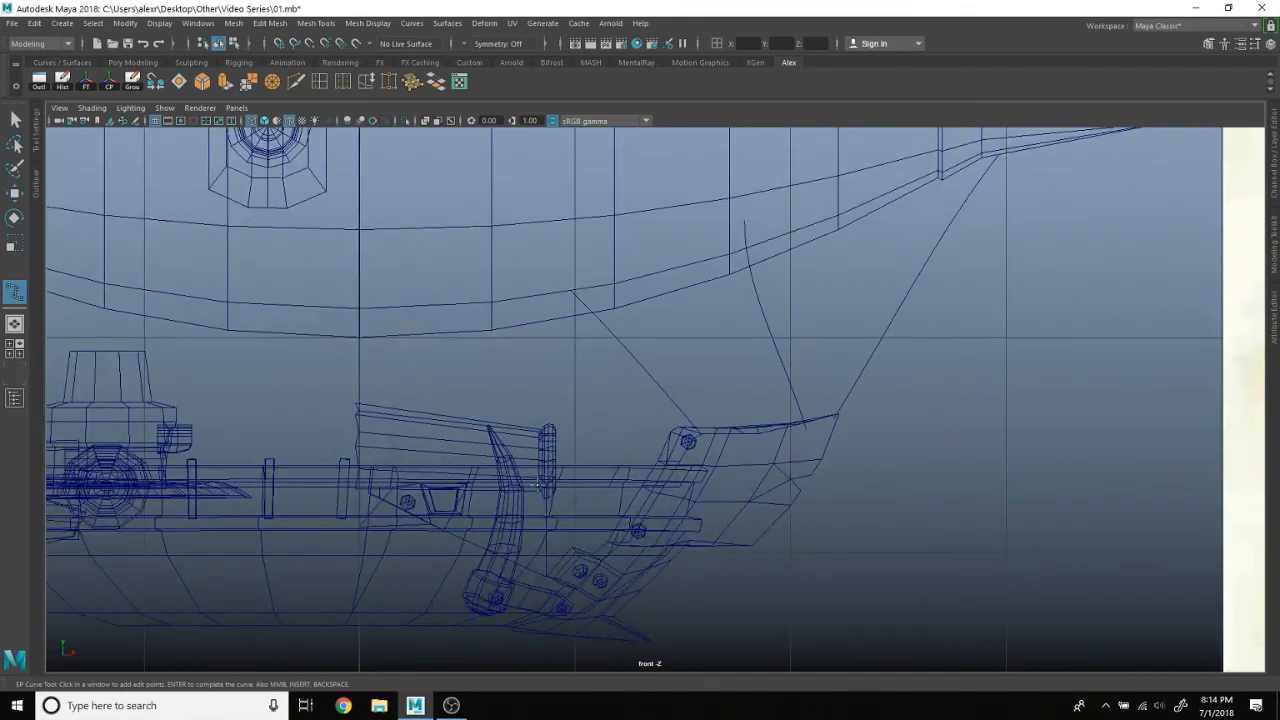
{"action": "left_click", "coordinate": [417, 288]}
{"action": "key", "text": "Return"}
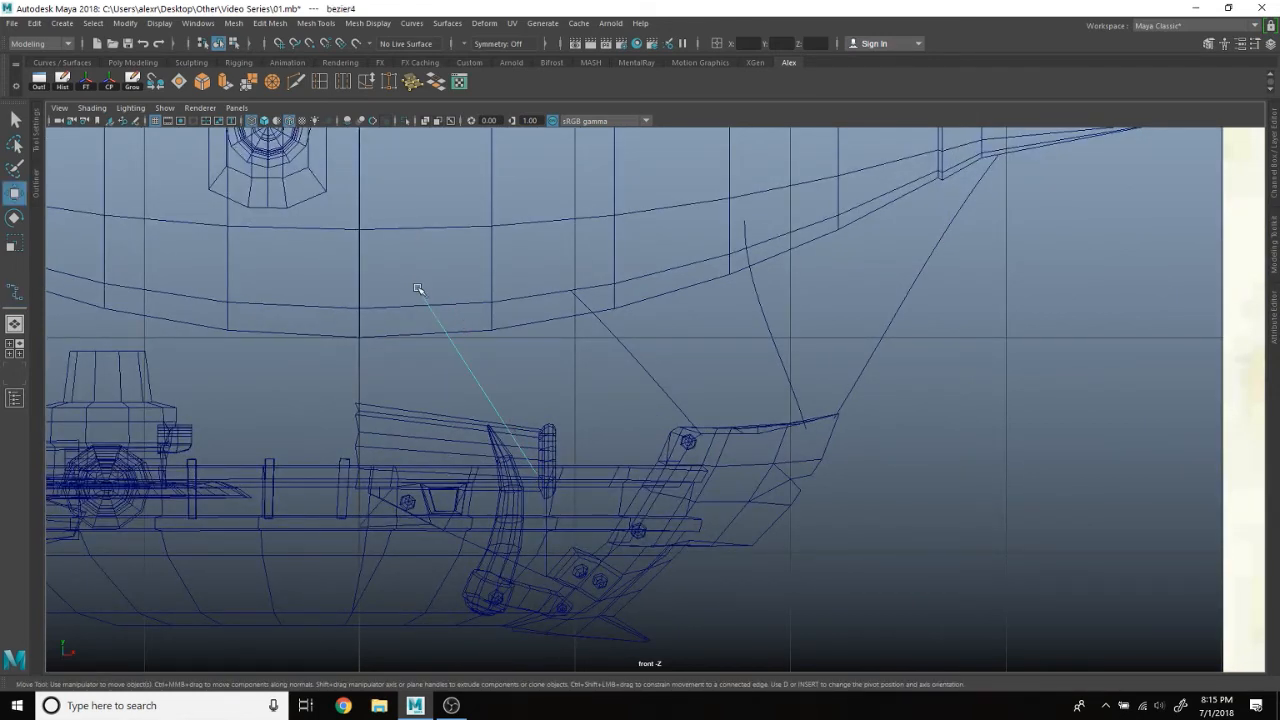
Step: Draw another straight EP curve from the boat's rail near the tusk up to the balloon's underside, behind the previous curve
{"action": "left_click", "coordinate": [62, 23]}
{"action": "mouse_move", "coordinate": [95, 124]}
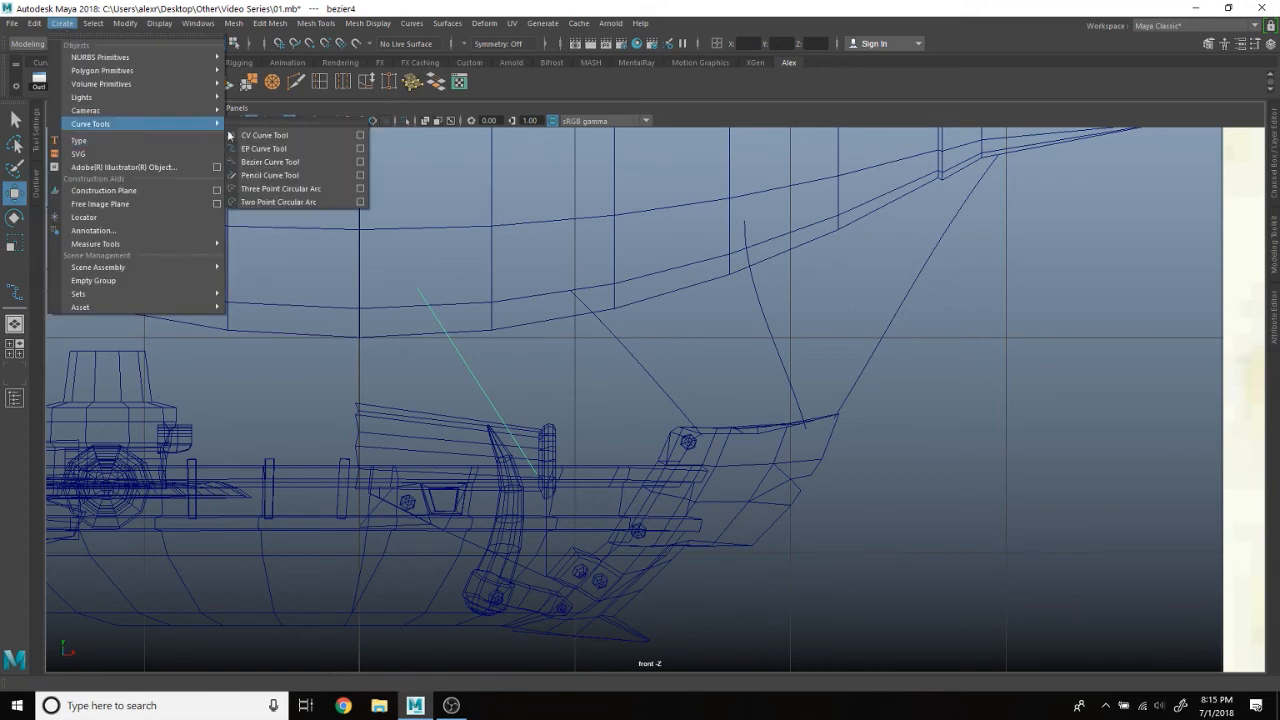
{"action": "left_click", "coordinate": [285, 147]}
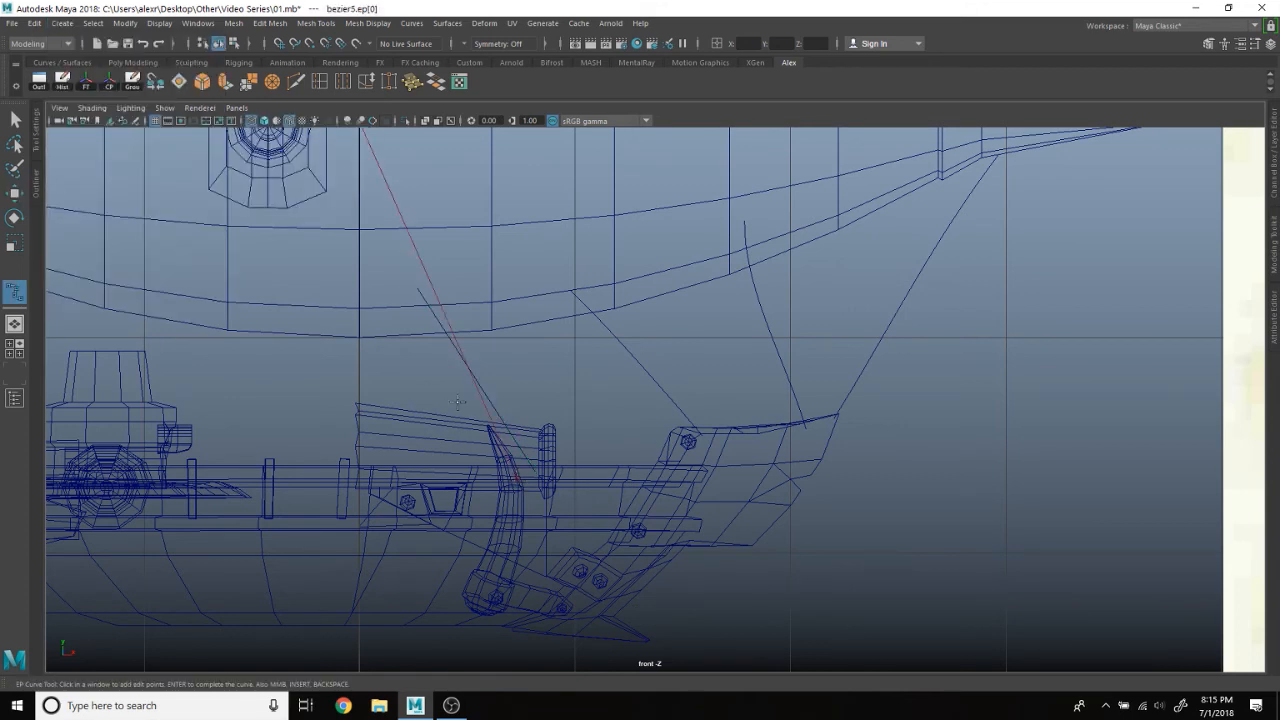
{"action": "left_click", "coordinate": [330, 319]}
{"action": "key", "text": "Return"}
{"action": "key", "text": "w"}
Step: In the perspective view, move the rope curve that starts at the canopy's front arch sideways to the boat's side rail
{"action": "key", "text": "space"}
{"action": "key", "text": "space"}
{"action": "left_click_drag", "start_coordinate": [859, 304], "coordinate": [634, 388], "text": "alt"}
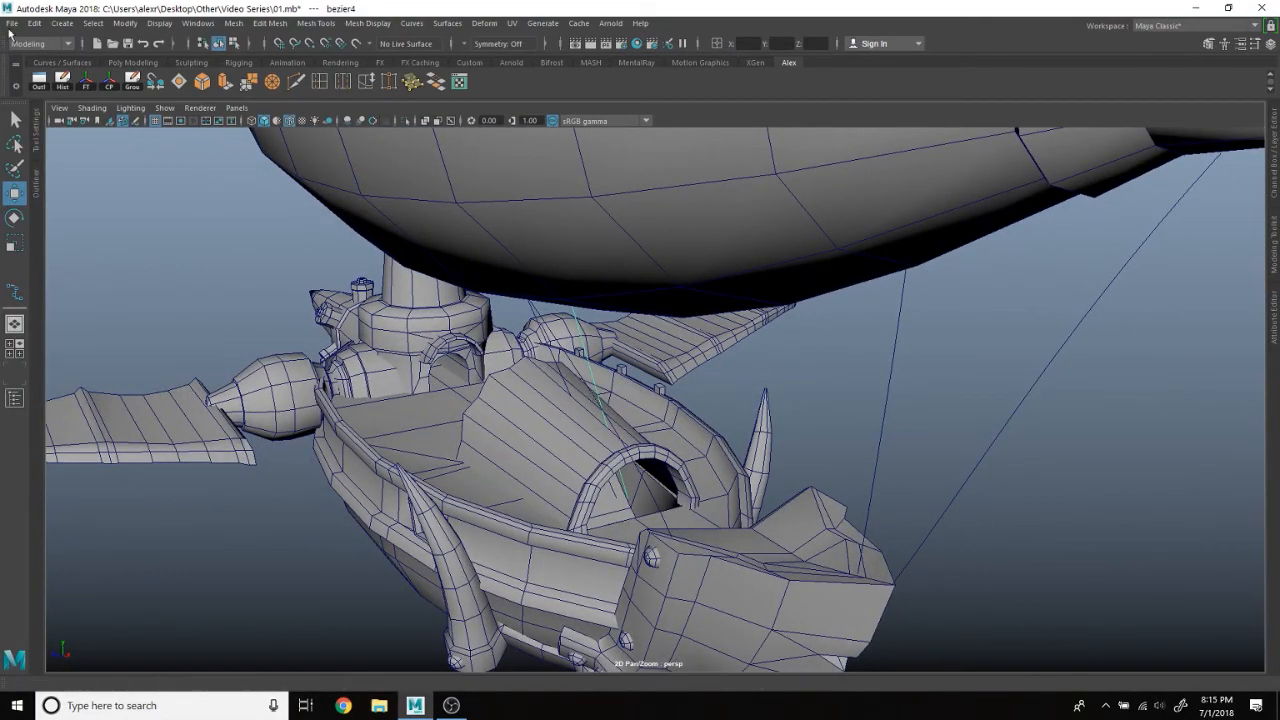
{"action": "left_click_drag", "start_coordinate": [521, 373], "coordinate": [482, 400]}
{"action": "left_click_drag", "start_coordinate": [411, 424], "coordinate": [466, 326], "text": "alt"}
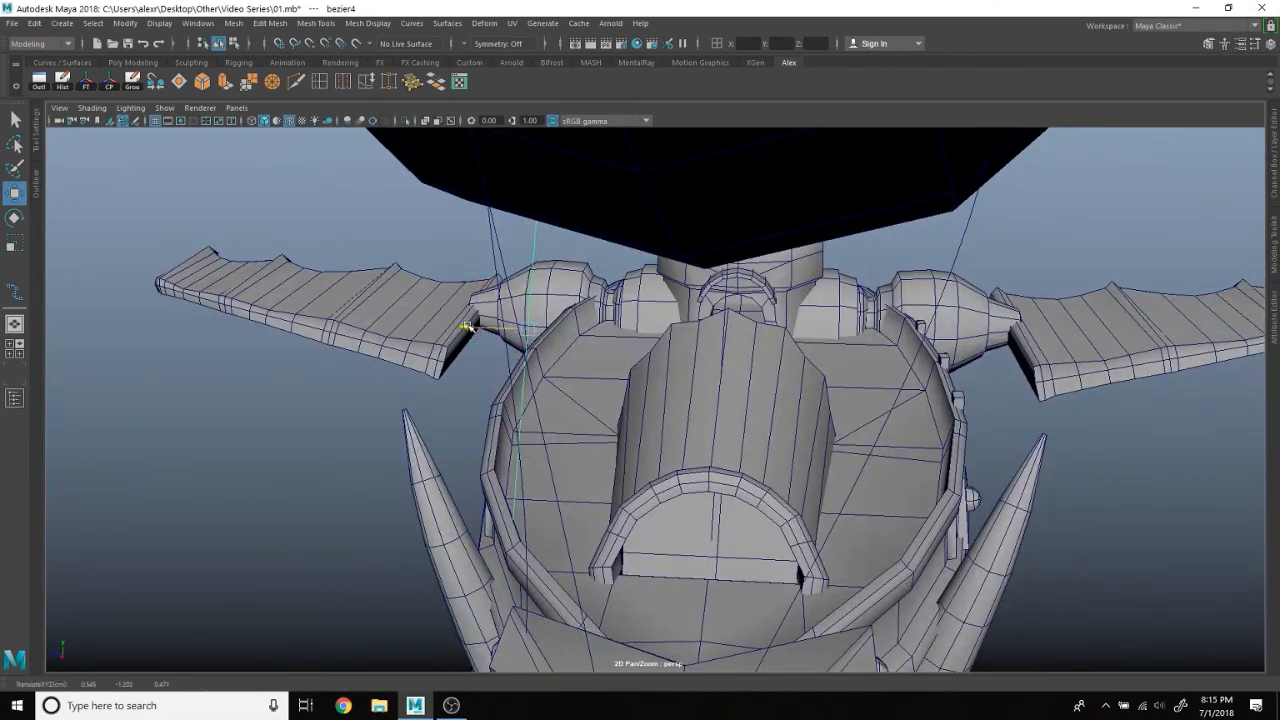
{"action": "scroll", "coordinate": [500, 540], "scroll_direction": "up", "scroll_amount": 3}
Step: Raise the side rail rope curve slightly so that it spans from the rail to the balloon
{"action": "middle_click_drag", "start_coordinate": [500, 540], "coordinate": [763, 423], "text": "alt"}
{"action": "left_click_drag", "start_coordinate": [763, 423], "coordinate": [1005, 295], "text": "alt"}
{"action": "left_click_drag", "start_coordinate": [537, 534], "coordinate": [590, 528], "text": "alt"}
{"action": "mouse_move", "coordinate": [531, 197]}
{"action": "left_mouse_down"}
{"action": "mouse_move", "coordinate": [530, 164]}
{"action": "mouse_move", "coordinate": [530, 190]}
{"action": "left_mouse_up"}
{"action": "middle_click_drag", "start_coordinate": [597, 280], "coordinate": [607, 361], "text": "alt"}
{"action": "left_click_drag", "start_coordinate": [607, 361], "coordinate": [735, 352], "text": "alt"}
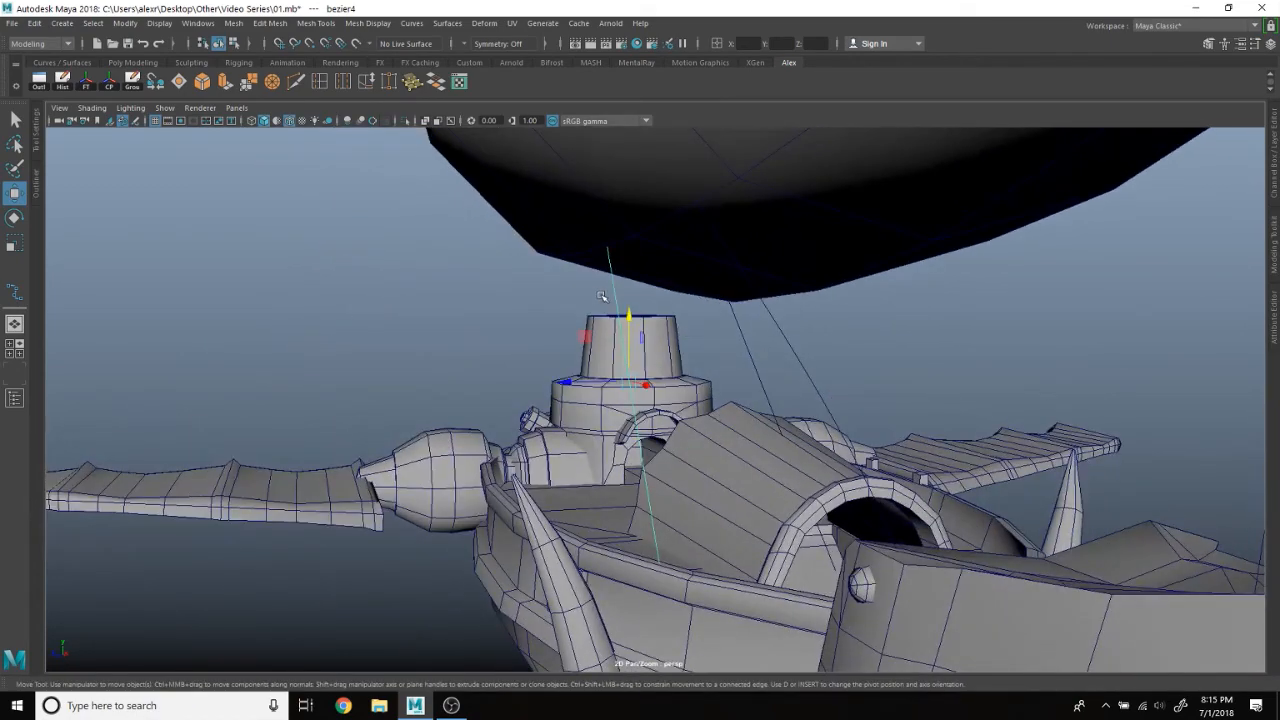
{"action": "left_click_drag", "start_coordinate": [842, 374], "coordinate": [487, 315], "text": "alt"}
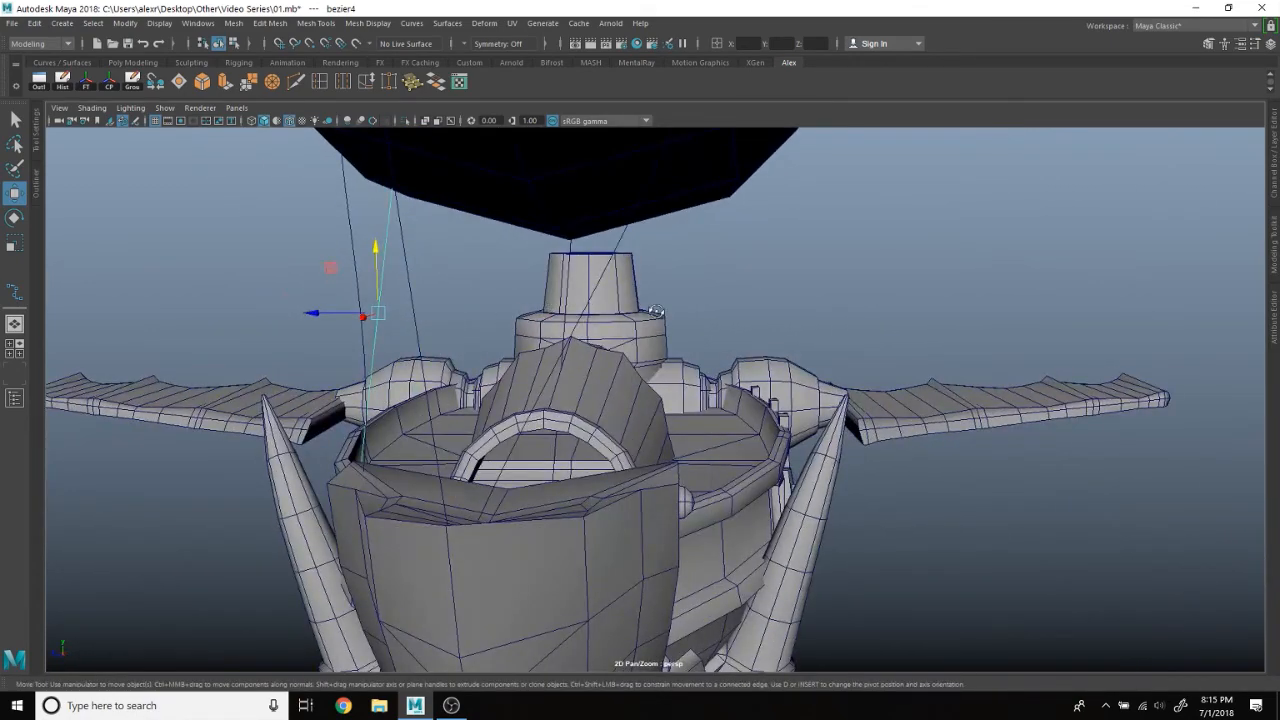
Step: Move the rearmost rope curve sideways to the boat's opposite rail and raise it slightly toward the balloon
{"action": "left_click_drag", "start_coordinate": [655, 312], "coordinate": [807, 308], "text": "alt"}
{"action": "left_click_drag", "start_coordinate": [962, 331], "coordinate": [490, 327], "text": "alt"}
{"action": "left_click_drag", "start_coordinate": [688, 345], "coordinate": [697, 345]}
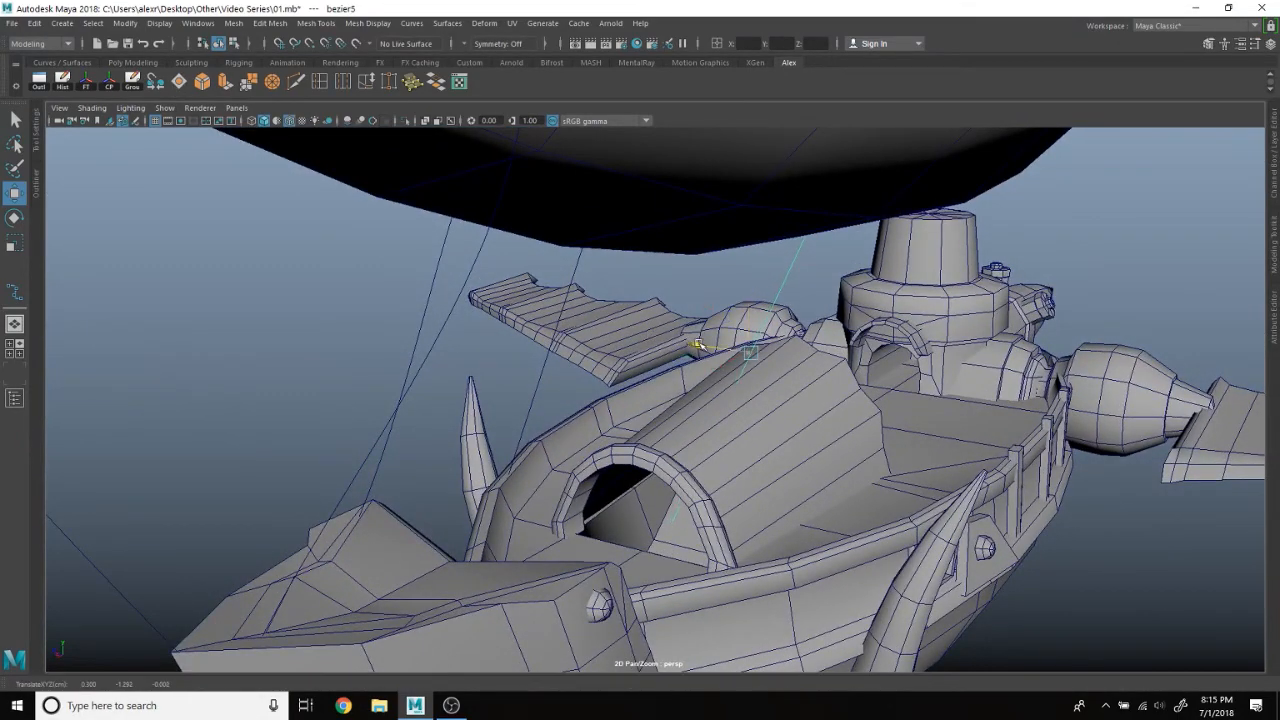
{"action": "left_click_drag", "start_coordinate": [886, 362], "coordinate": [622, 402], "text": "alt"}
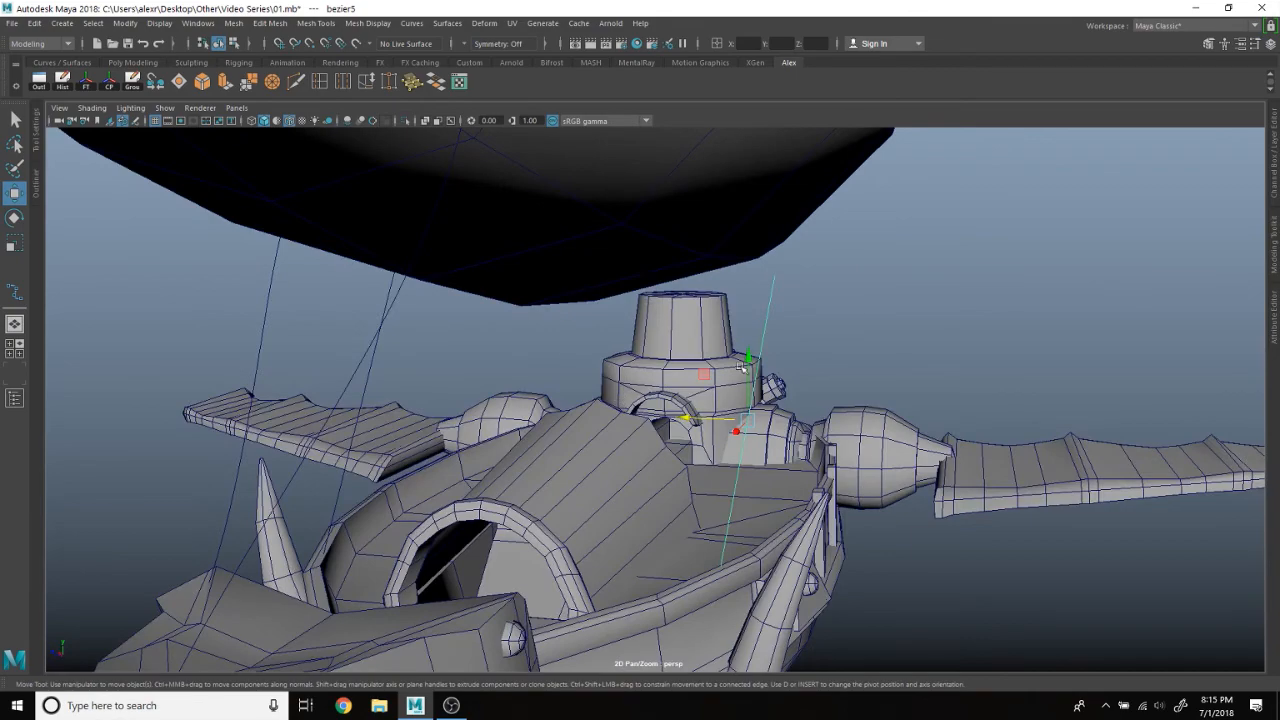
{"action": "left_click_drag", "start_coordinate": [742, 368], "coordinate": [748, 357]}
{"action": "left_click_drag", "start_coordinate": [625, 365], "coordinate": [560, 362], "text": "alt"}
{"action": "left_click_drag", "start_coordinate": [712, 357], "coordinate": [783, 366], "text": "alt"}
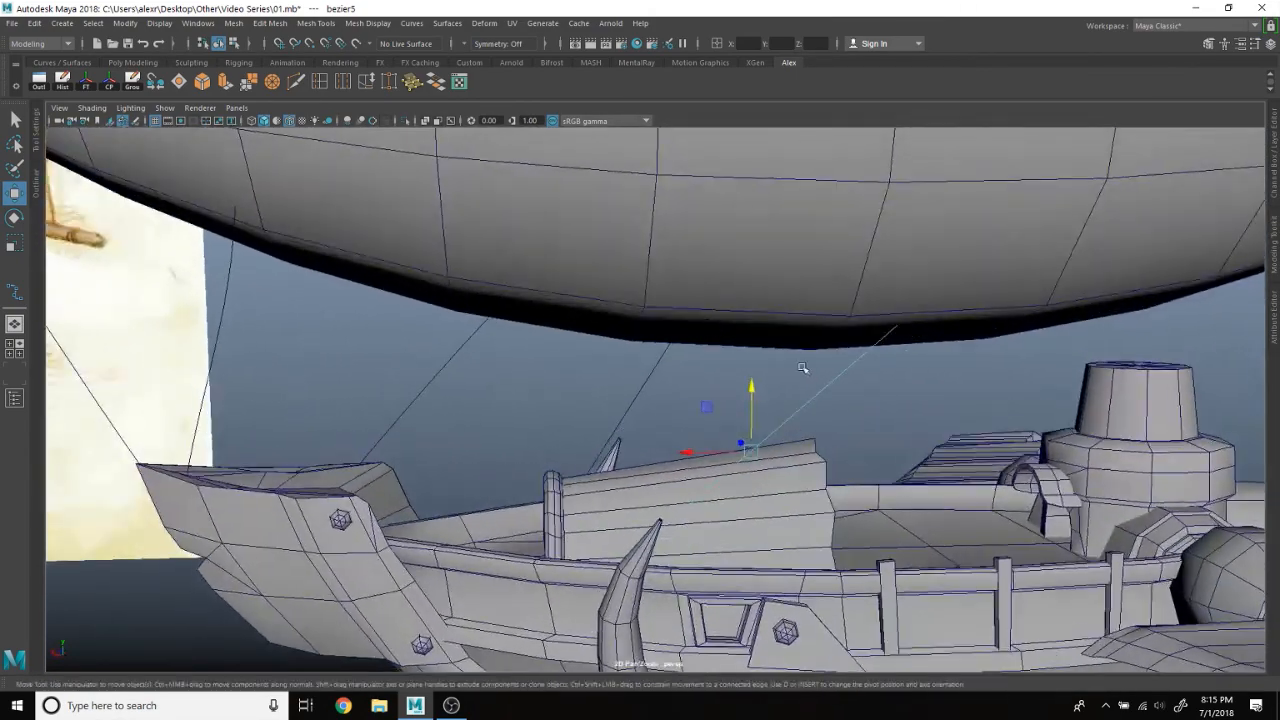
Step: Move the rearmost rope curve's upper end vertex up and toward the bow to meet the balloon's underside
{"action": "right_click_drag", "start_coordinate": [841, 372], "coordinate": [788, 338]}
{"action": "left_click_drag", "start_coordinate": [803, 307], "coordinate": [913, 371]}
{"action": "left_click_drag", "start_coordinate": [898, 324], "coordinate": [846, 294]}
Step: Shift the upper end vertex of the rope curve on the other side toward the bow, then return to object mode
{"action": "left_click_drag", "start_coordinate": [568, 400], "coordinate": [563, 461], "text": "alt"}
{"action": "middle_click_drag", "start_coordinate": [566, 439], "coordinate": [636, 409], "text": "alt"}
{"action": "right_click_drag", "start_coordinate": [636, 348], "coordinate": [582, 344]}
{"action": "left_click_drag", "start_coordinate": [515, 274], "coordinate": [677, 410]}
{"action": "left_click_drag", "start_coordinate": [636, 311], "coordinate": [603, 313]}
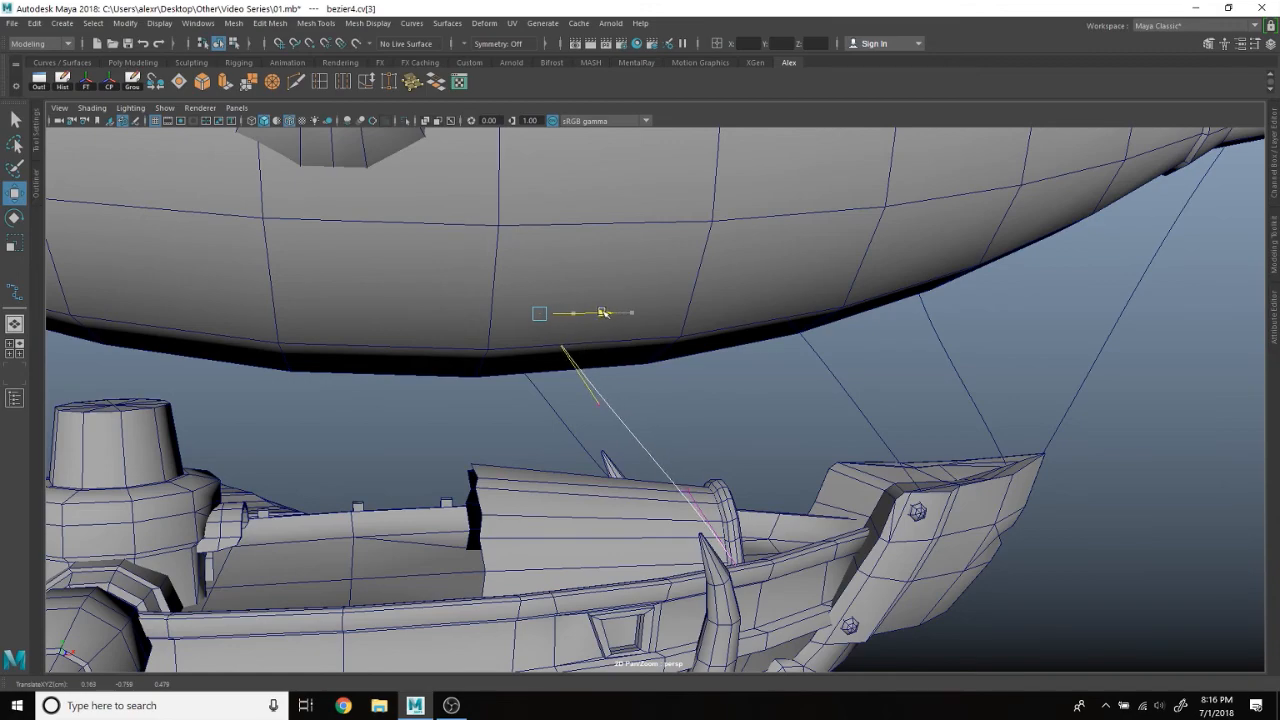
{"action": "left_click", "coordinate": [596, 412]}
{"action": "right_click_drag", "start_coordinate": [732, 421], "coordinate": [778, 374]}
{"action": "left_click", "coordinate": [755, 443]}
Step: Reposition the rearmost rope curve beside the canopy slightly toward the stern
{"action": "scroll", "coordinate": [755, 443], "scroll_direction": "down", "scroll_amount": 4}
{"action": "left_click_drag", "start_coordinate": [900, 445], "coordinate": [513, 435], "text": "alt"}
{"action": "scroll", "coordinate": [515, 434], "scroll_direction": "down", "scroll_amount": 4}
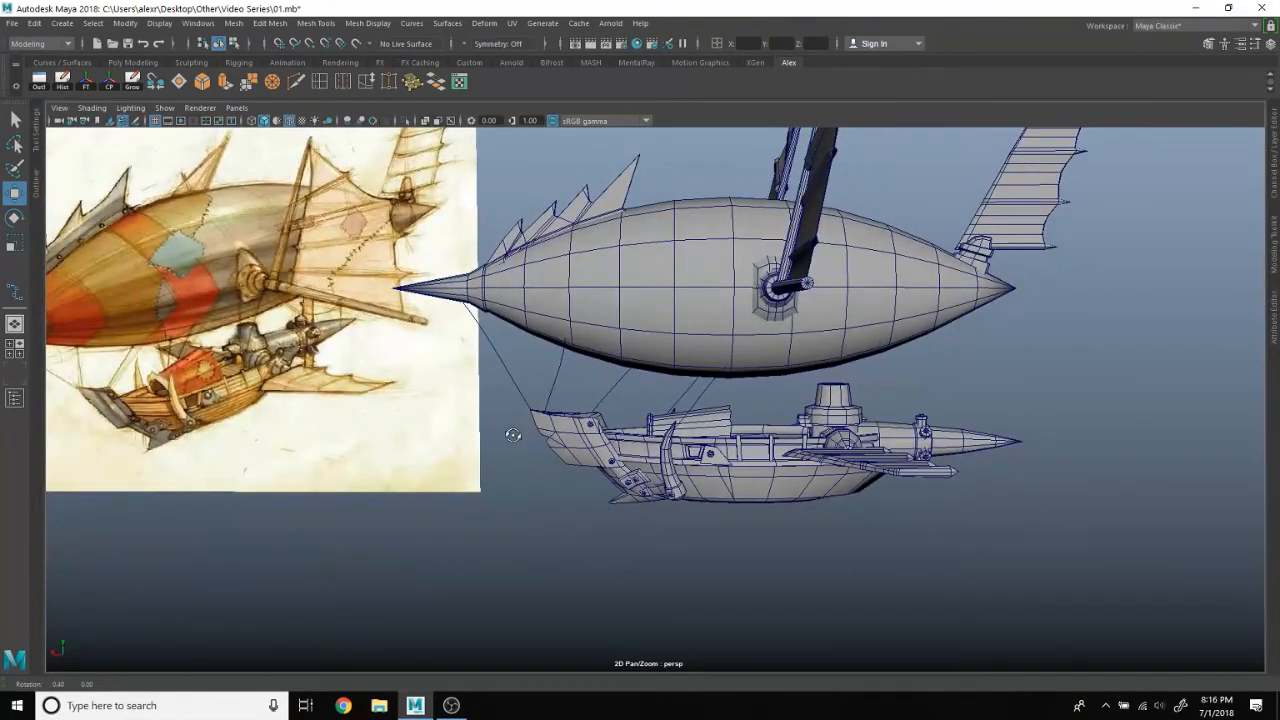
{"action": "scroll", "coordinate": [513, 435], "scroll_direction": "up", "scroll_amount": 5}
{"action": "left_click", "coordinate": [745, 396]}
{"action": "middle_click_drag", "start_coordinate": [750, 393], "coordinate": [697, 409], "text": "alt"}
{"action": "key", "text": "e"}
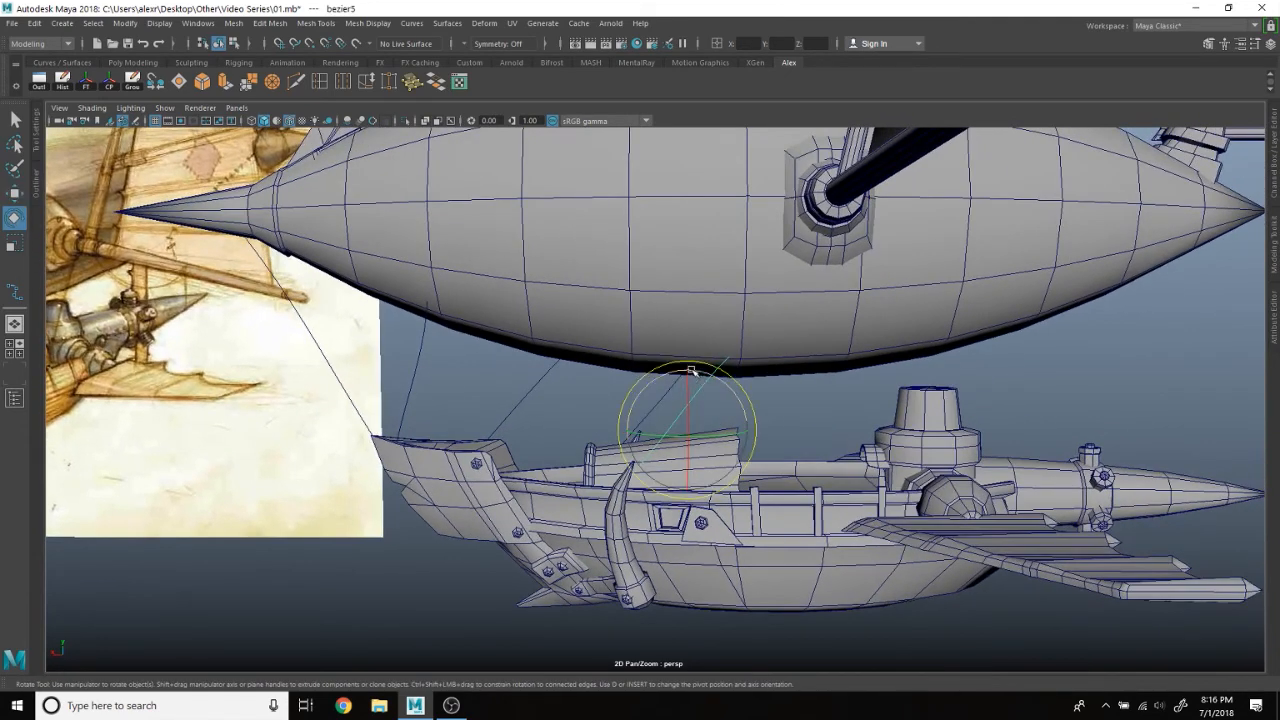
{"action": "key", "text": "w"}
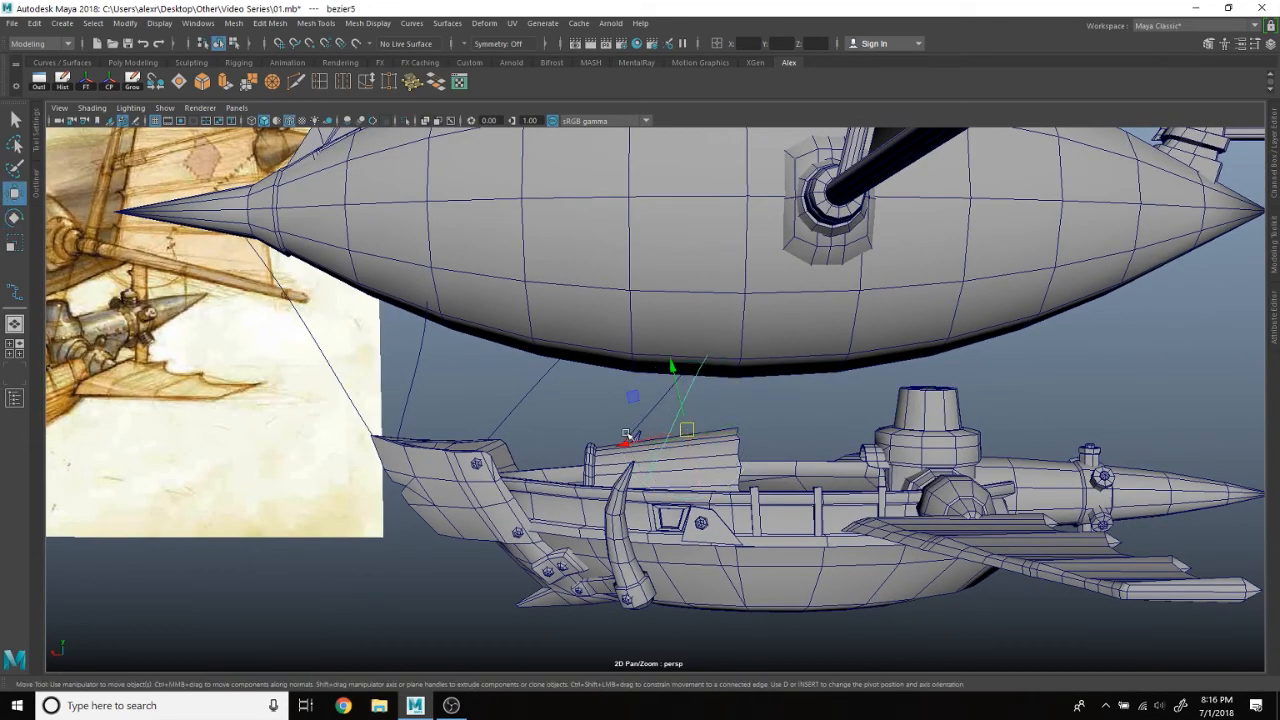
{"action": "middle_click_drag", "start_coordinate": [632, 396], "coordinate": [646, 398]}
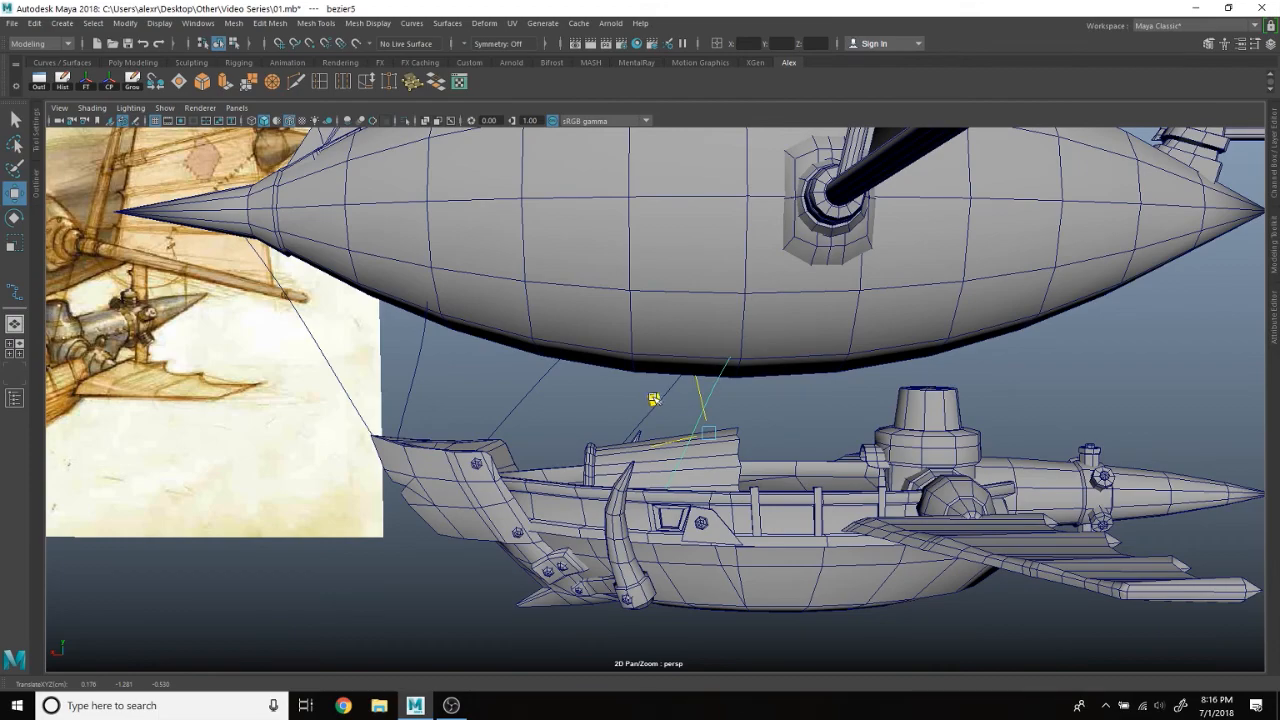
Step: Compare the rope curves between the boat and the balloon with the rigging in the concept art
{"action": "scroll", "coordinate": [654, 399], "scroll_direction": "up", "scroll_amount": 4}
{"action": "left_click_drag", "start_coordinate": [757, 420], "coordinate": [622, 427], "text": "alt"}
{"action": "scroll", "coordinate": [622, 427], "scroll_direction": "up", "scroll_amount": 1}
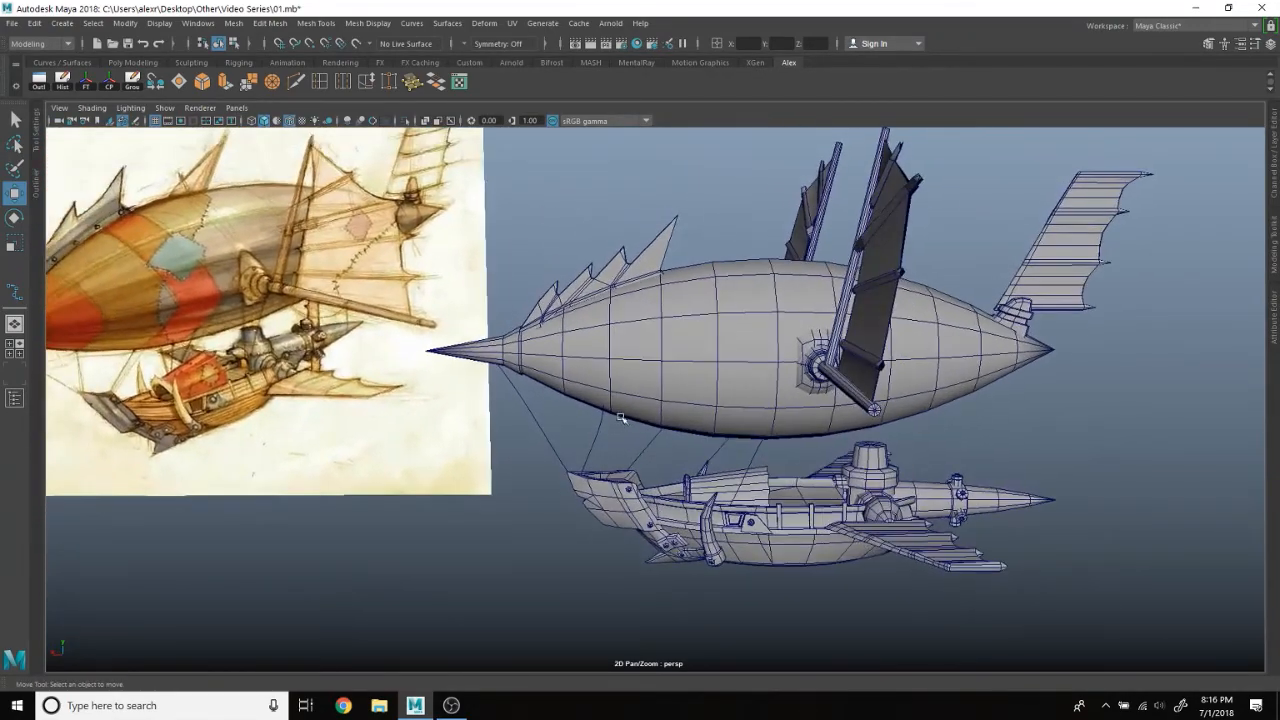
{"action": "left_click_drag", "start_coordinate": [569, 390], "coordinate": [552, 378], "text": "alt"}
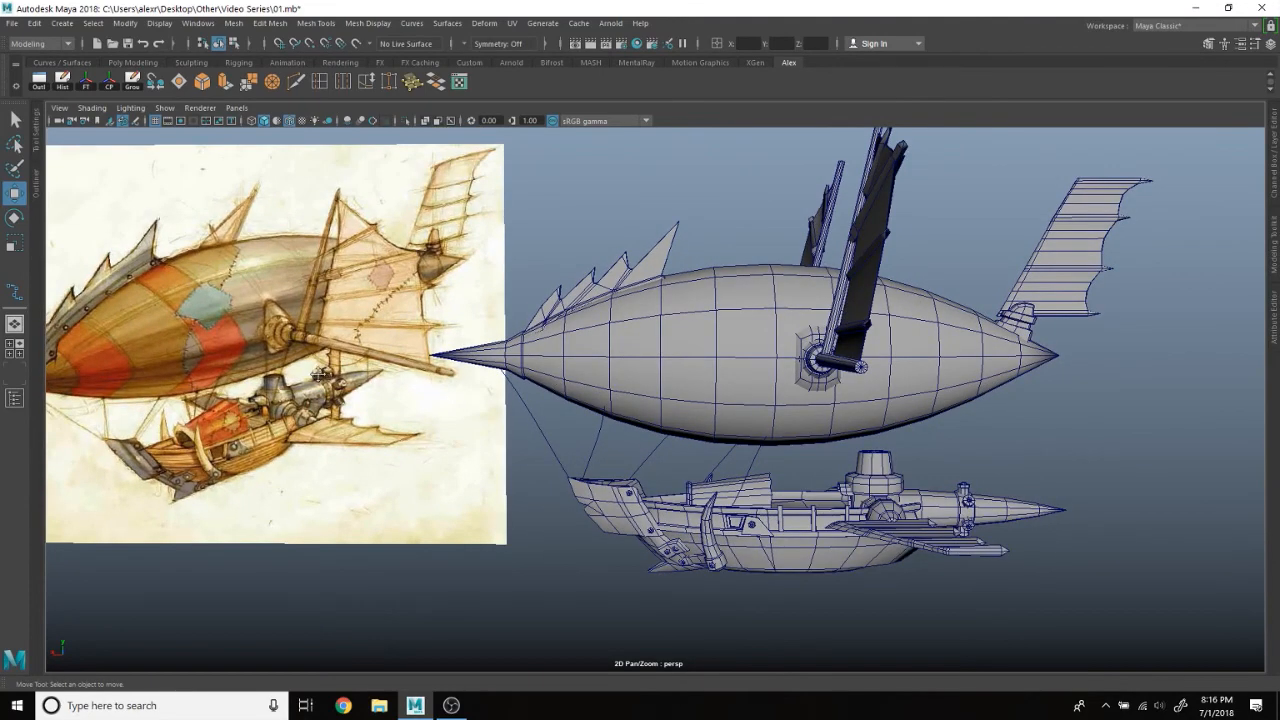
{"action": "middle_click_drag", "start_coordinate": [318, 376], "coordinate": [557, 395], "text": "alt"}
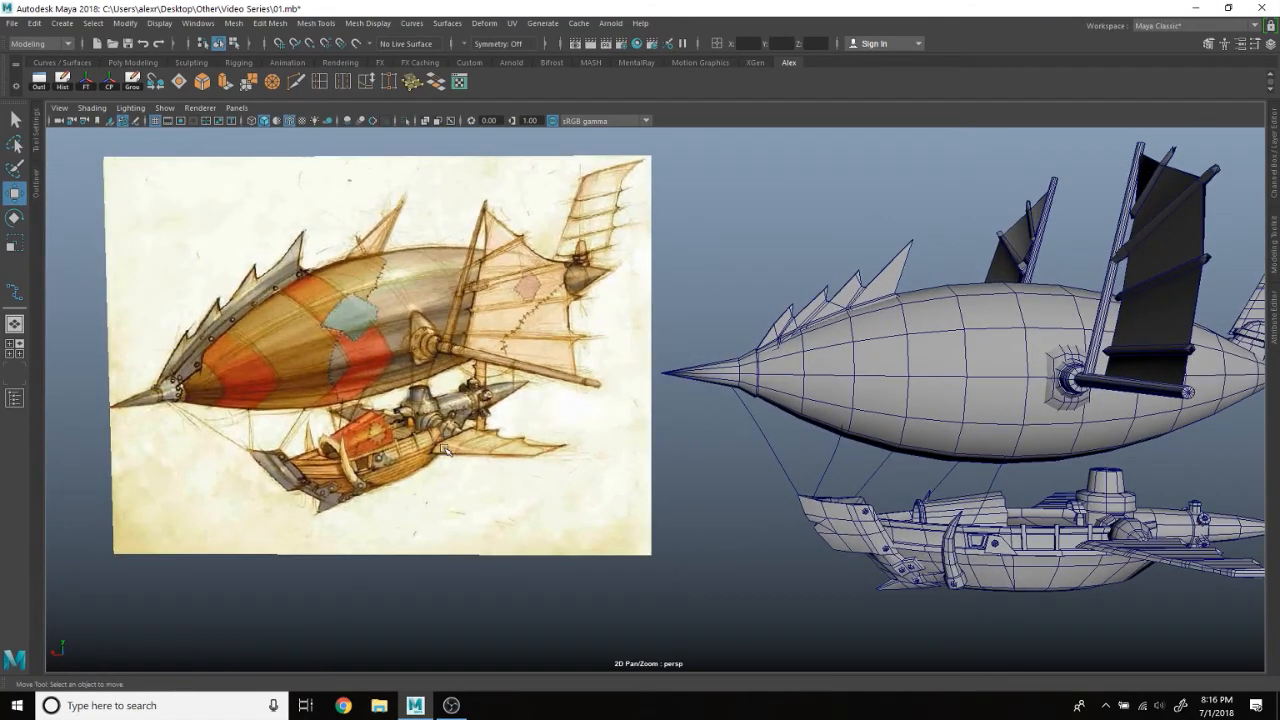
Step: Compare the side sail's hub and the rope positions on the model with the rigging in the concept art
{"action": "middle_click_drag", "start_coordinate": [712, 476], "coordinate": [456, 448], "text": "alt"}
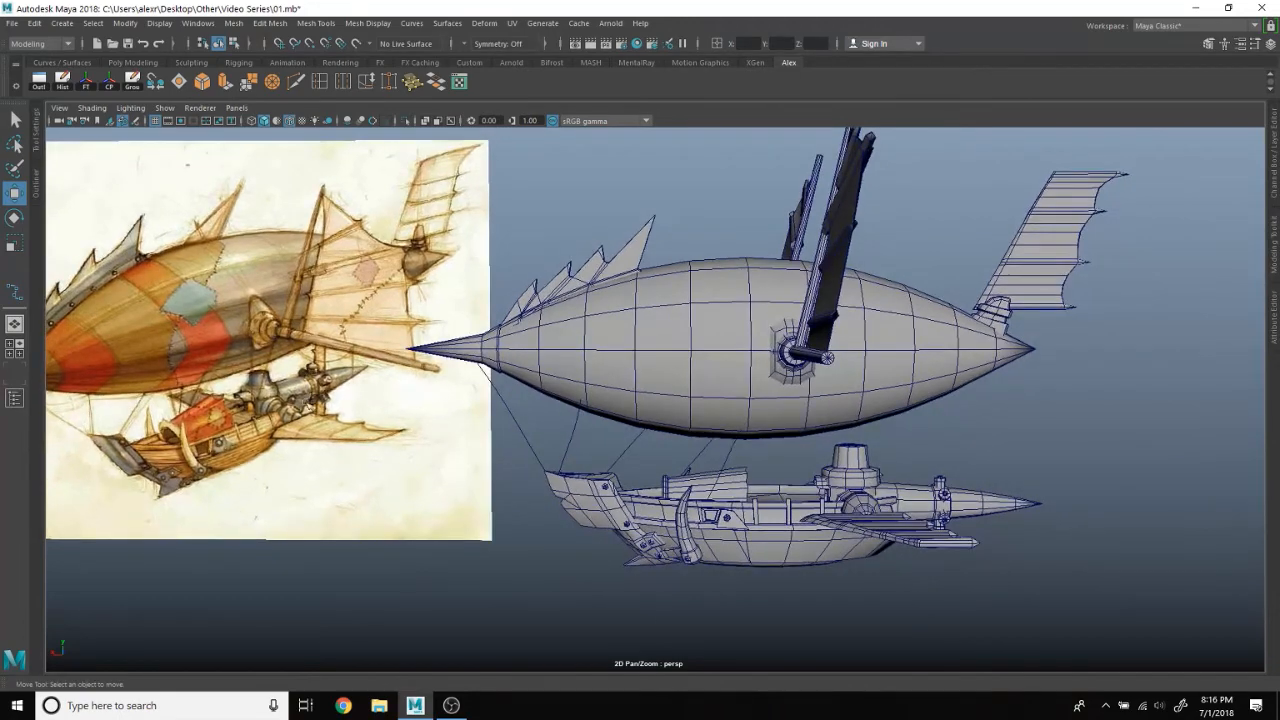
{"action": "left_click_drag", "start_coordinate": [642, 339], "coordinate": [740, 345], "text": "alt"}
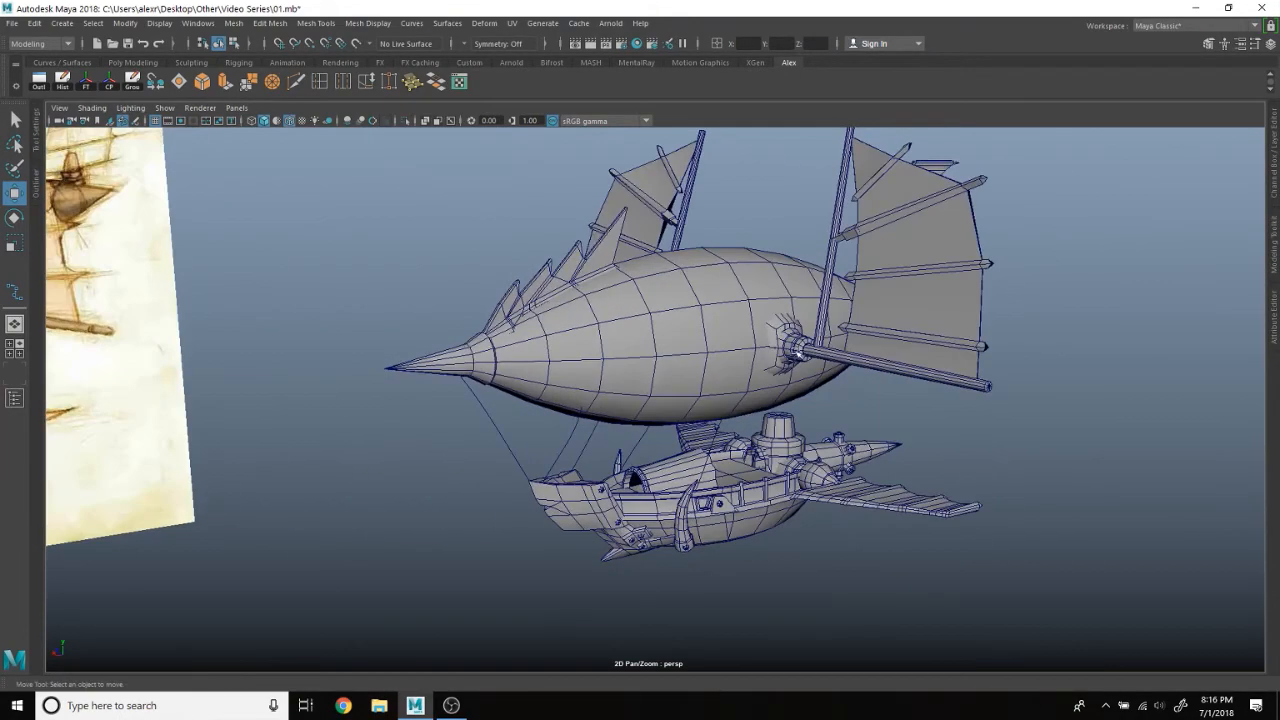
{"action": "left_click", "coordinate": [797, 346]}
{"action": "scroll", "coordinate": [797, 346], "scroll_direction": "up", "scroll_amount": 6}
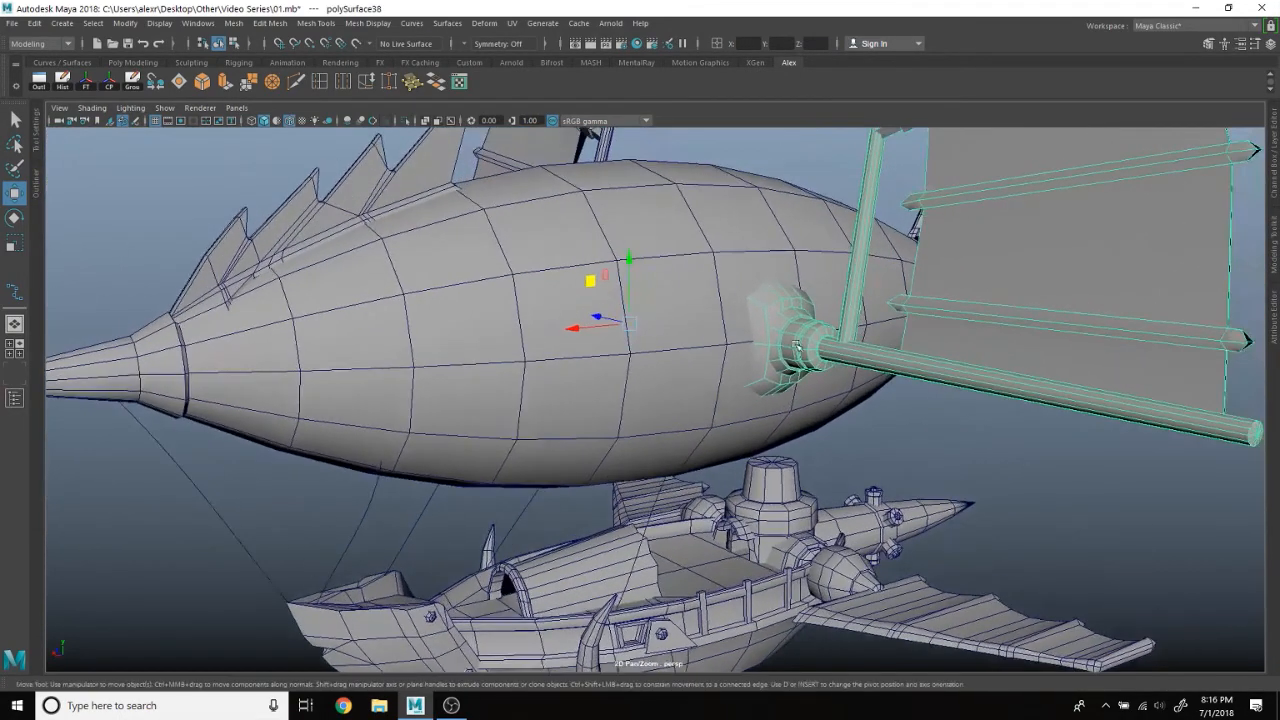
{"action": "scroll", "coordinate": [764, 351], "scroll_direction": "down", "scroll_amount": 8}
{"action": "left_click_drag", "start_coordinate": [764, 351], "coordinate": [600, 345], "text": "alt"}
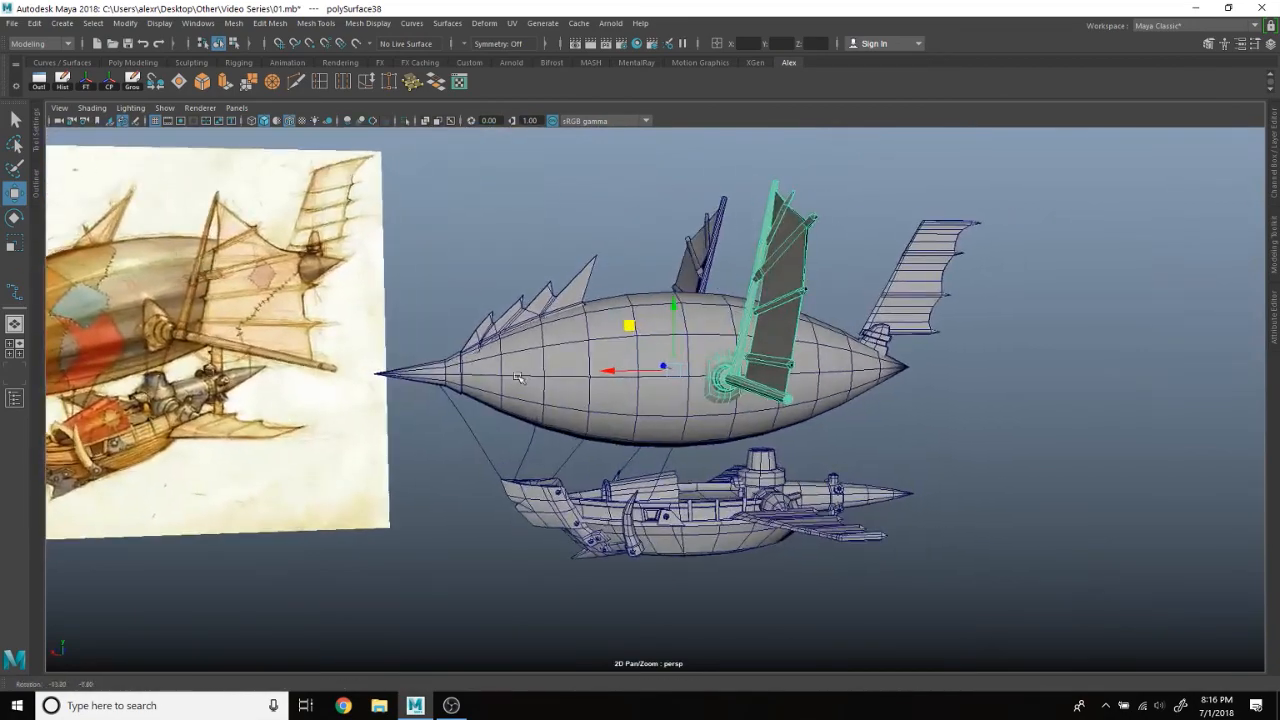
{"action": "left_click_drag", "start_coordinate": [822, 408], "coordinate": [612, 437], "text": "alt"}
{"action": "left_click_drag", "start_coordinate": [527, 427], "coordinate": [560, 425], "text": "alt"}
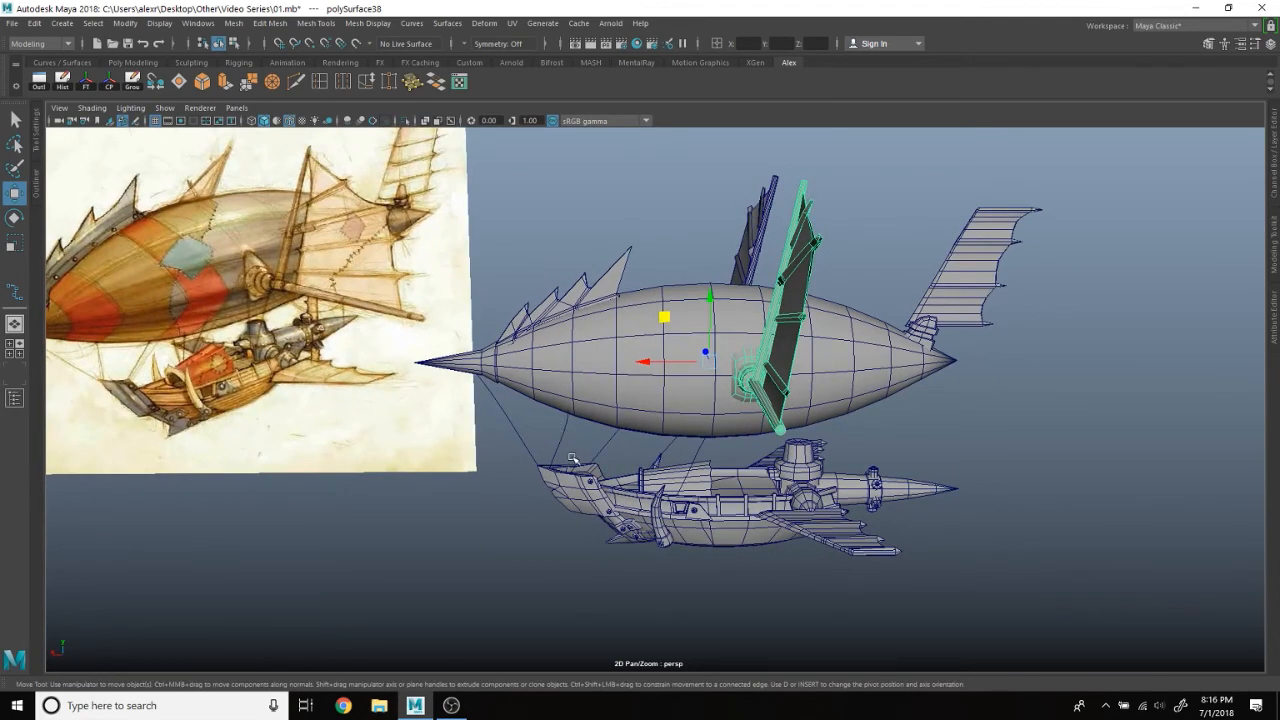
{"action": "left_click_drag", "start_coordinate": [516, 475], "coordinate": [826, 429], "text": "alt"}
{"action": "scroll", "coordinate": [820, 433], "scroll_direction": "up", "scroll_amount": 5}
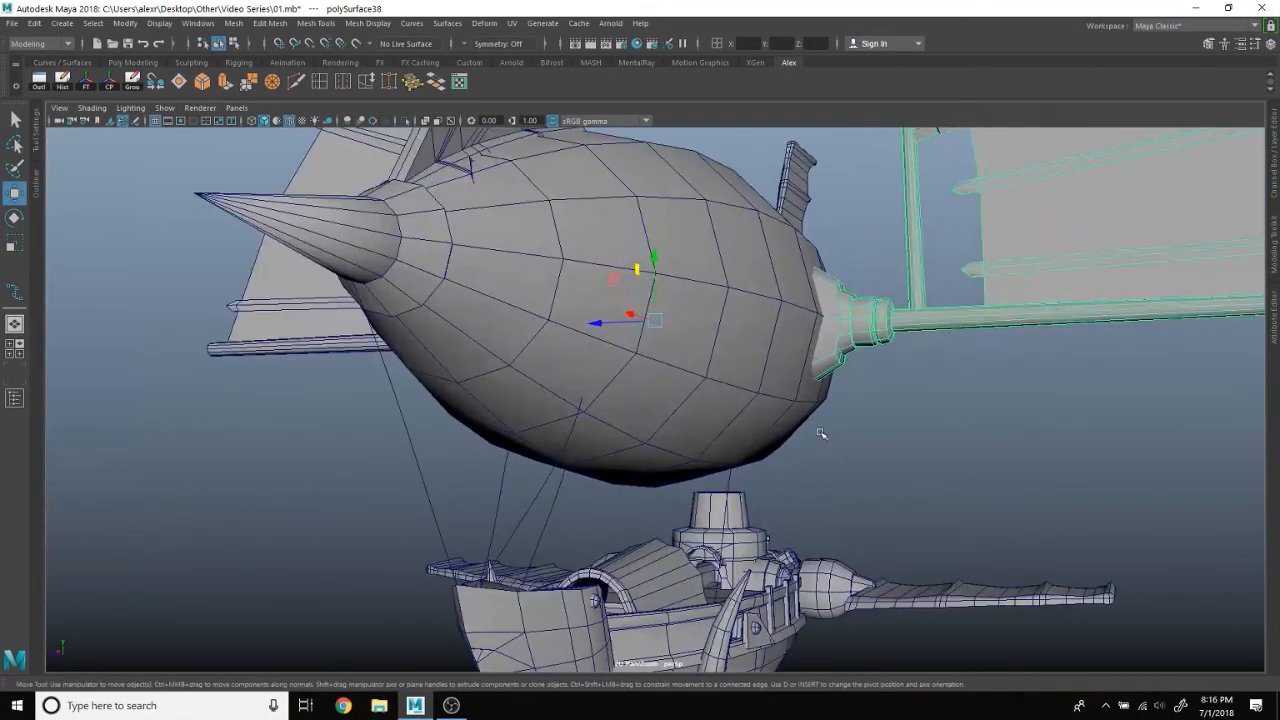
Step: Draw a new rope curve in the front view from the boat's rail up to the side sail's hub
{"action": "key", "text": "space"}
{"action": "key", "text": "space"}
{"action": "scroll", "coordinate": [629, 514], "scroll_direction": "down", "scroll_amount": 6}
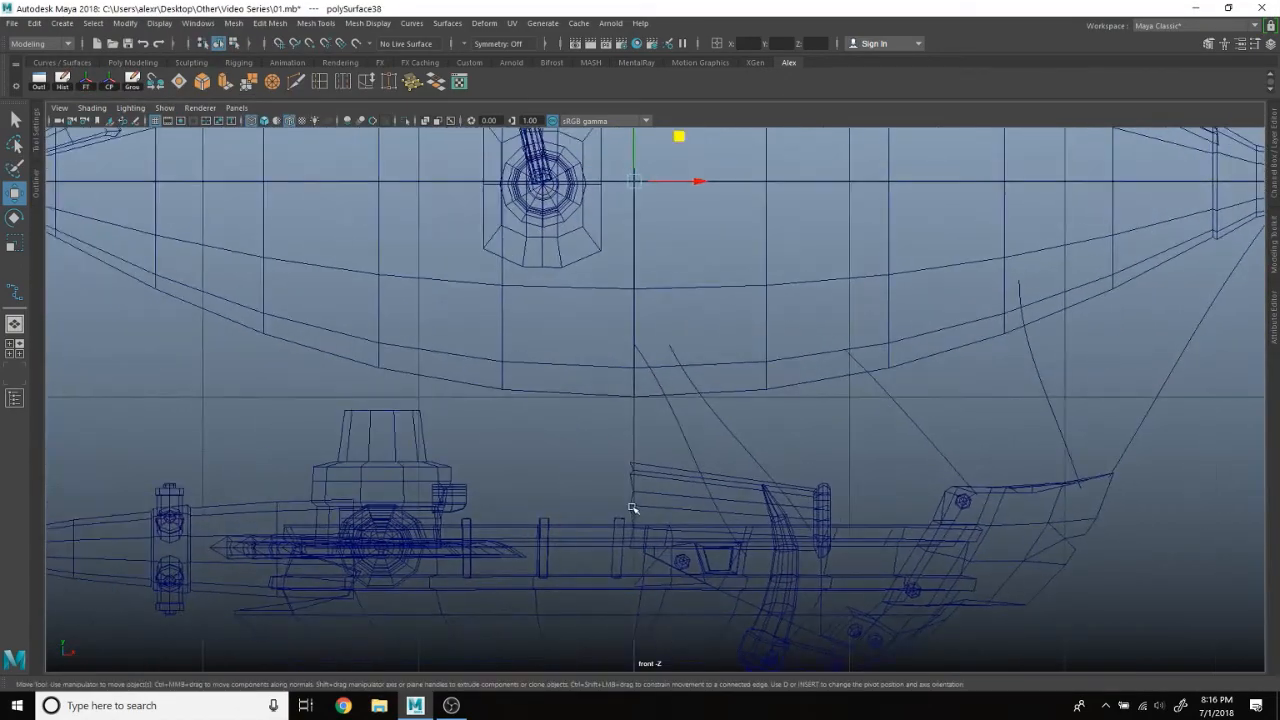
{"action": "scroll", "coordinate": [635, 457], "scroll_direction": "up", "scroll_amount": 5}
{"action": "middle_click_drag", "start_coordinate": [751, 423], "coordinate": [574, 467], "text": "alt"}
{"action": "scroll", "coordinate": [235, 511], "scroll_direction": "down", "scroll_amount": 3}
{"action": "scroll", "coordinate": [234, 511], "scroll_direction": "up", "scroll_amount": 3}
{"action": "scroll", "coordinate": [574, 467], "scroll_direction": "up", "scroll_amount": 3}
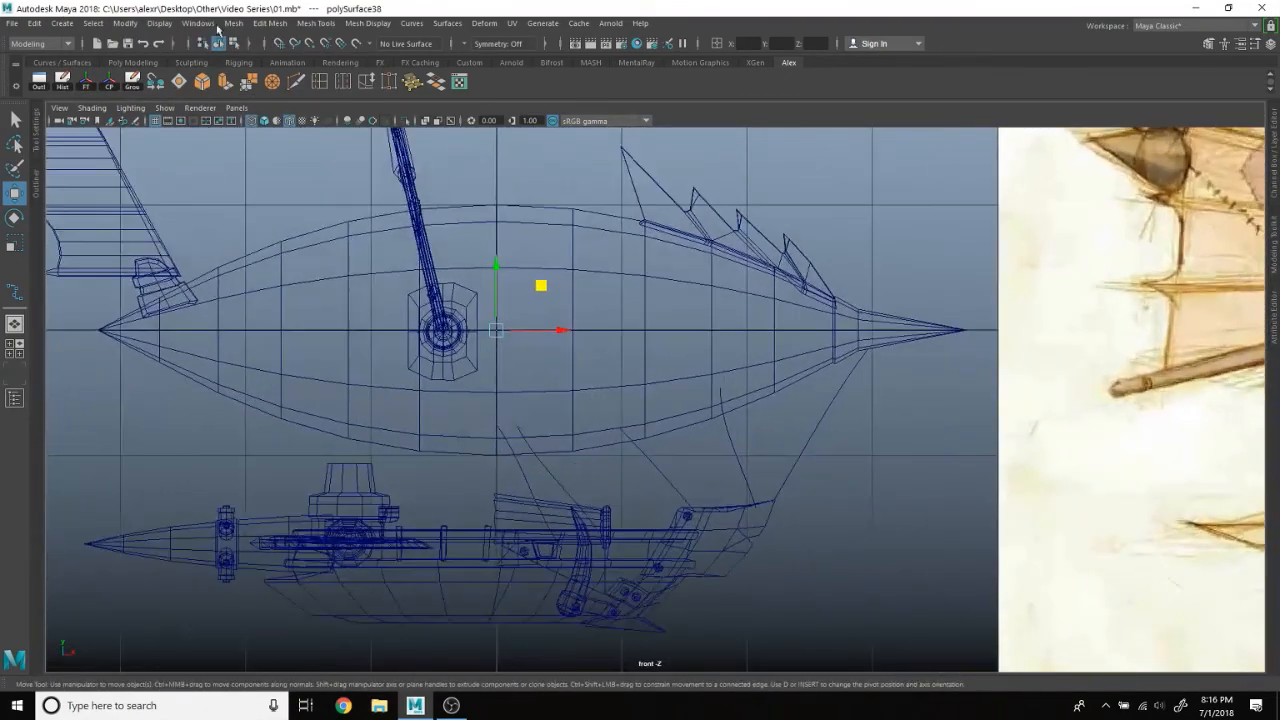
{"action": "left_click", "coordinate": [62, 23]}
{"action": "mouse_move", "coordinate": [100, 123]}
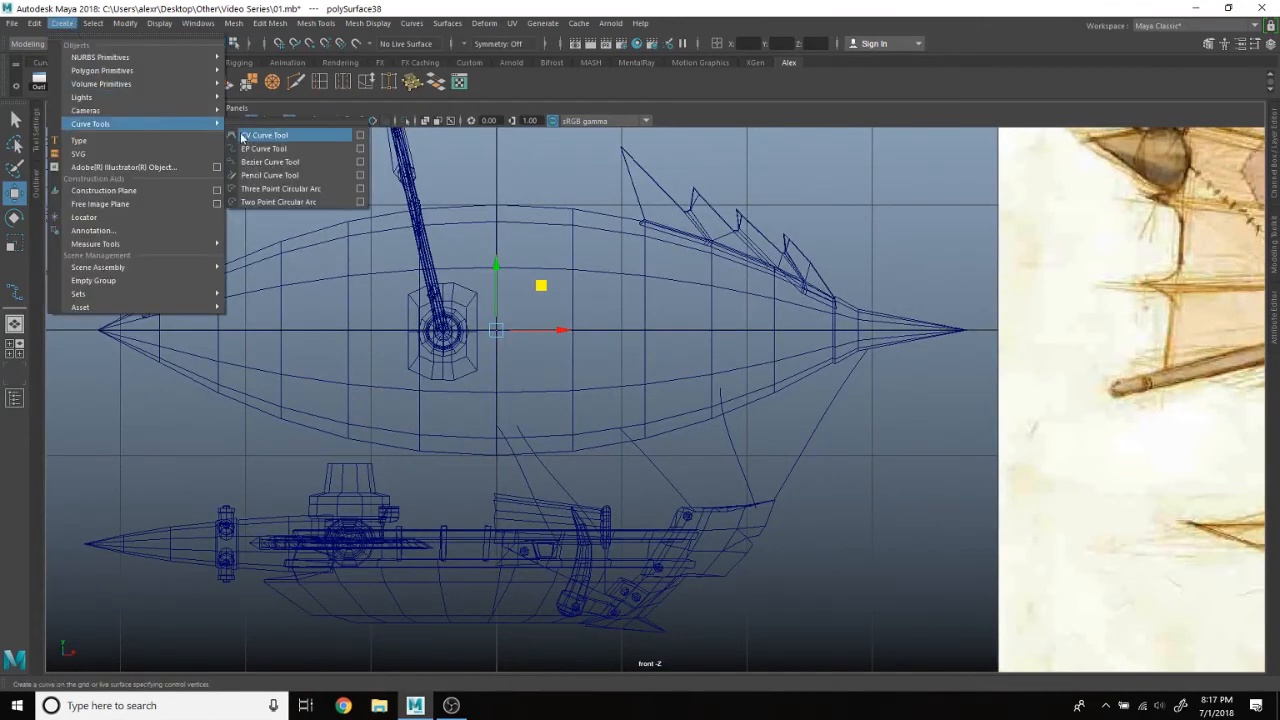
{"action": "left_click", "coordinate": [260, 135]}
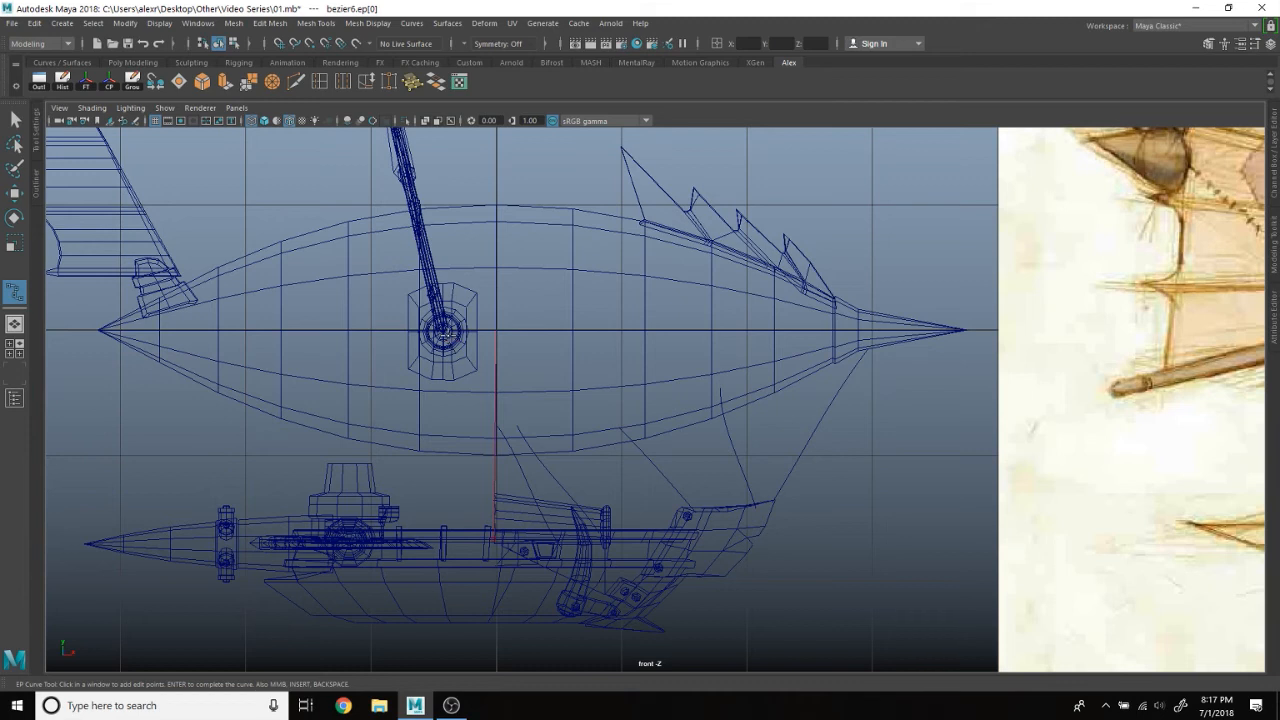
{"action": "key", "text": "w"}
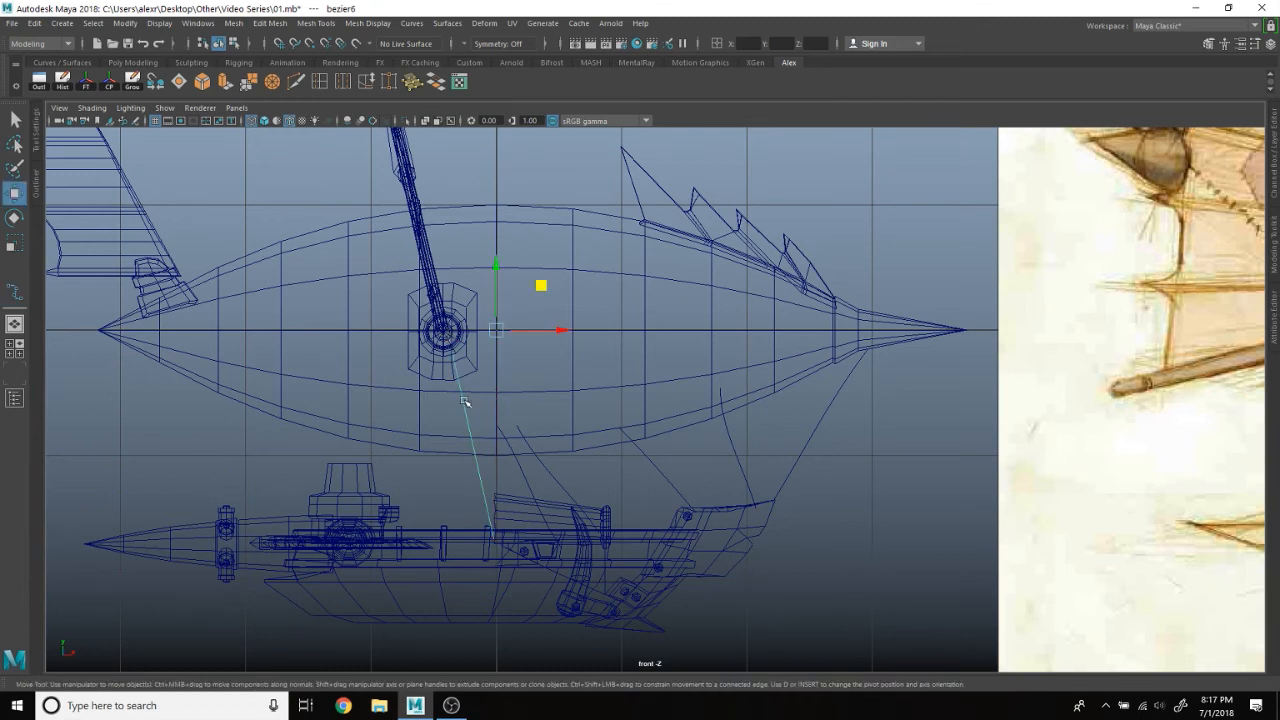
Step: Move the new rope curve's upper handle vertex toward the bow to bend the rope
{"action": "right_click", "coordinate": [465, 402]}
{"action": "left_click", "coordinate": [405, 340]}
{"action": "left_click_drag", "start_coordinate": [405, 330], "coordinate": [511, 408]}
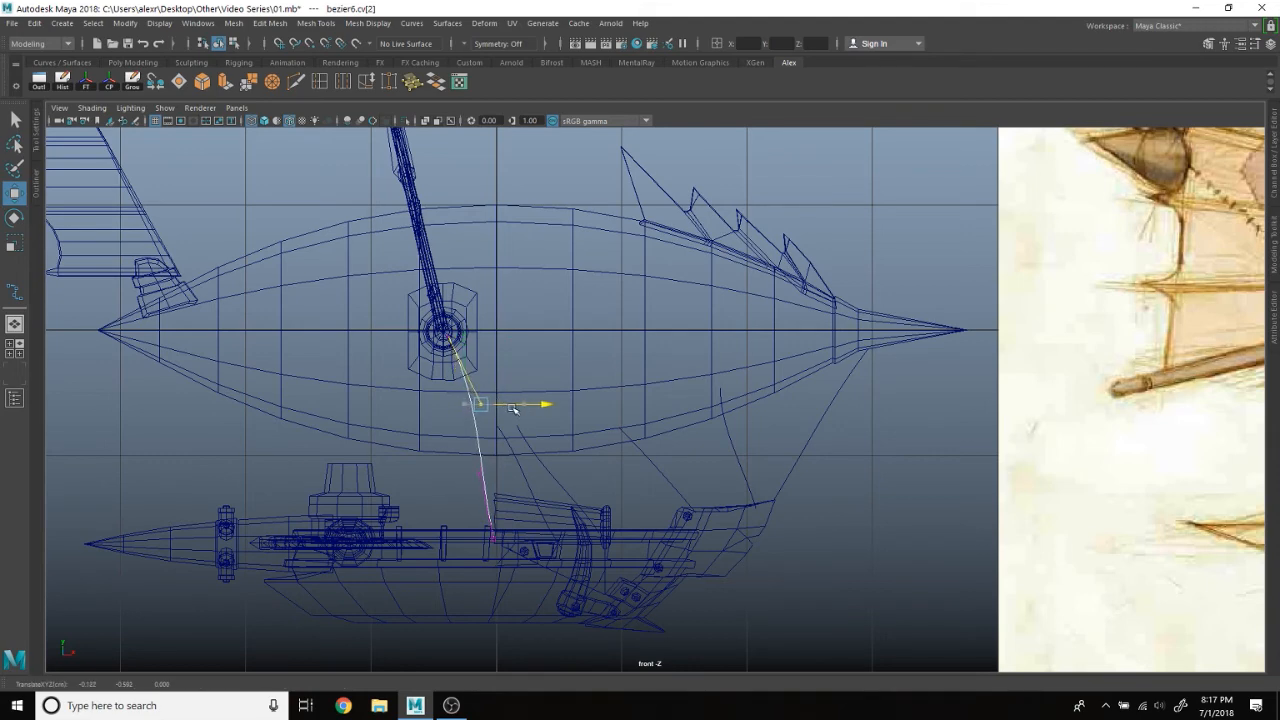
Step: Move the whole rope curve outward from the centre line to the side of the boat below the side sail's hub
{"action": "key", "text": "space"}
{"action": "key", "text": "space"}
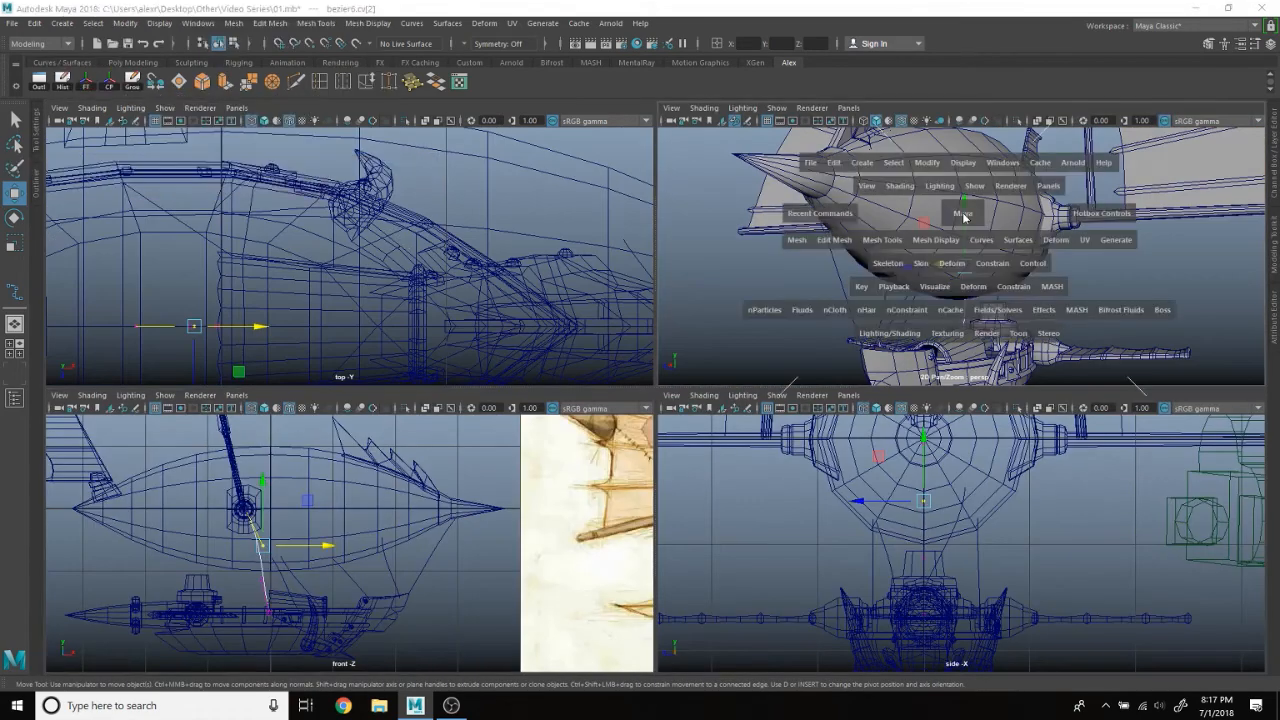
{"action": "left_click_drag", "start_coordinate": [963, 330], "coordinate": [829, 338], "text": "alt"}
{"action": "left_click_drag", "start_coordinate": [383, 397], "coordinate": [373, 397]}
{"action": "right_click_drag", "start_coordinate": [811, 394], "coordinate": [868, 328]}
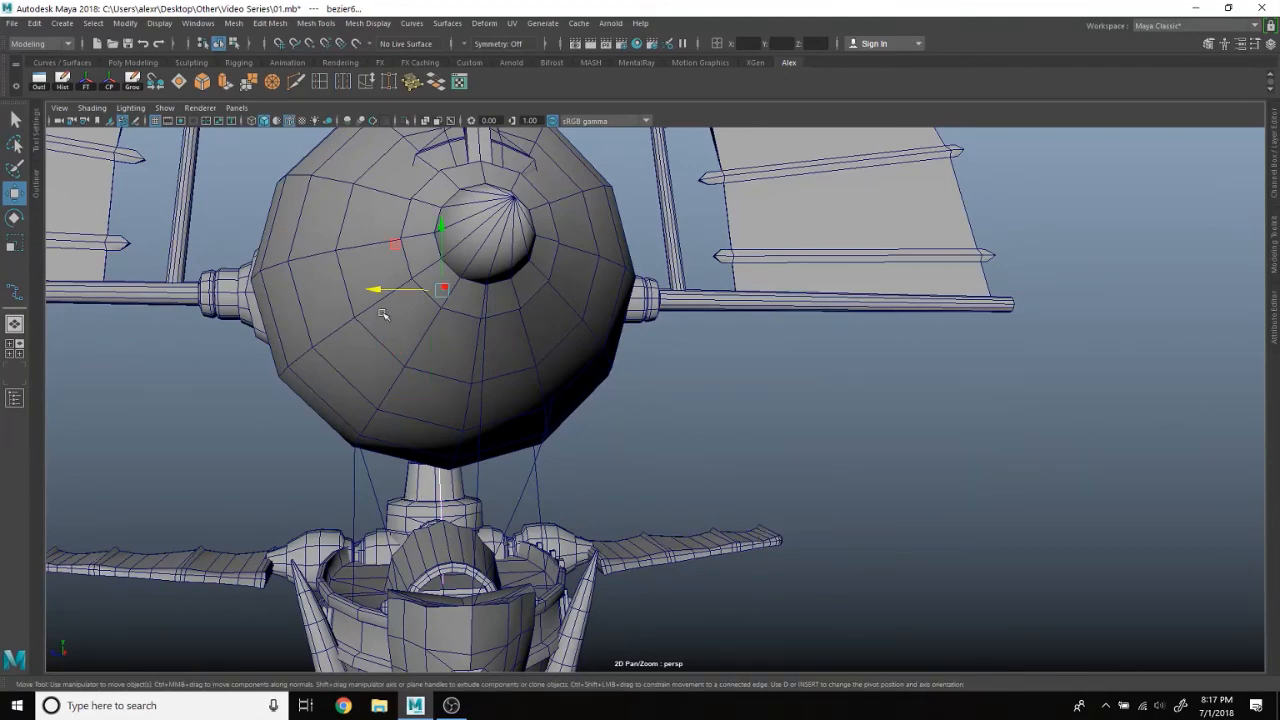
{"action": "left_click_drag", "start_coordinate": [381, 292], "coordinate": [235, 313]}
{"action": "left_click_drag", "start_coordinate": [300, 407], "coordinate": [614, 411], "text": "alt"}
{"action": "left_click_drag", "start_coordinate": [442, 219], "coordinate": [463, 224]}
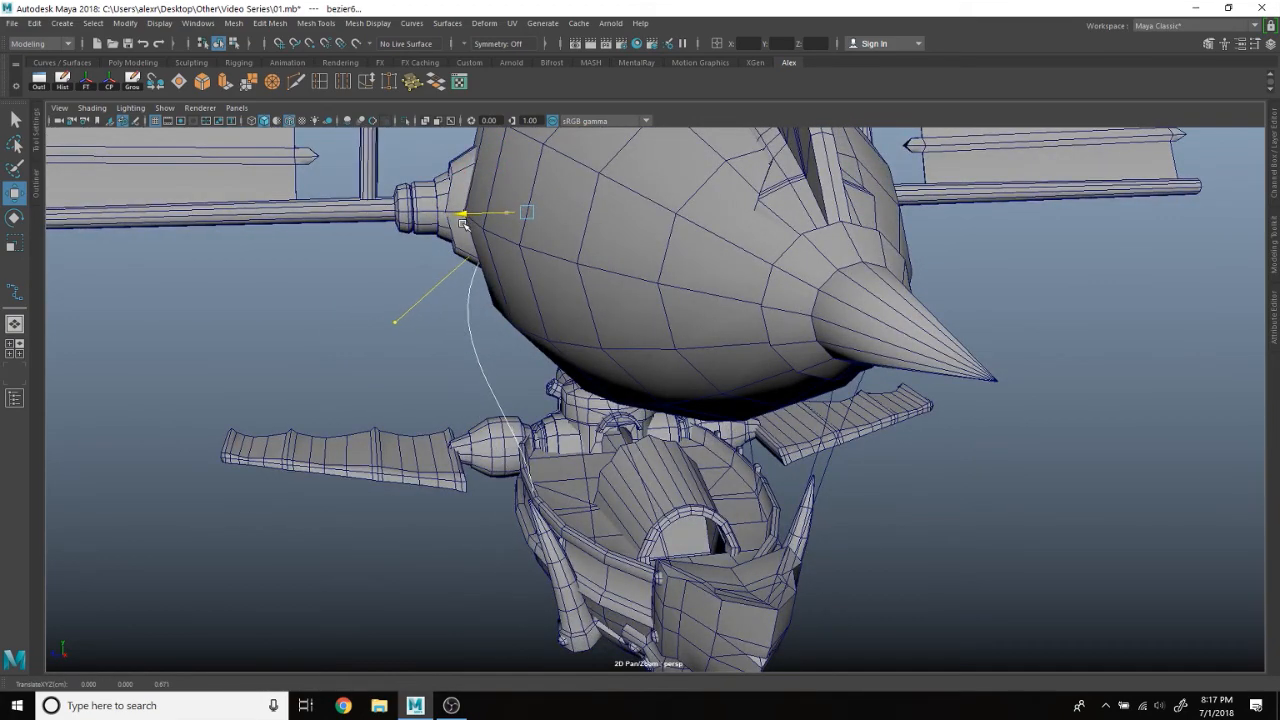
{"action": "scroll", "coordinate": [450, 279], "scroll_direction": "up", "scroll_amount": 3}
{"action": "left_click_drag", "start_coordinate": [447, 280], "coordinate": [694, 293], "text": "alt"}
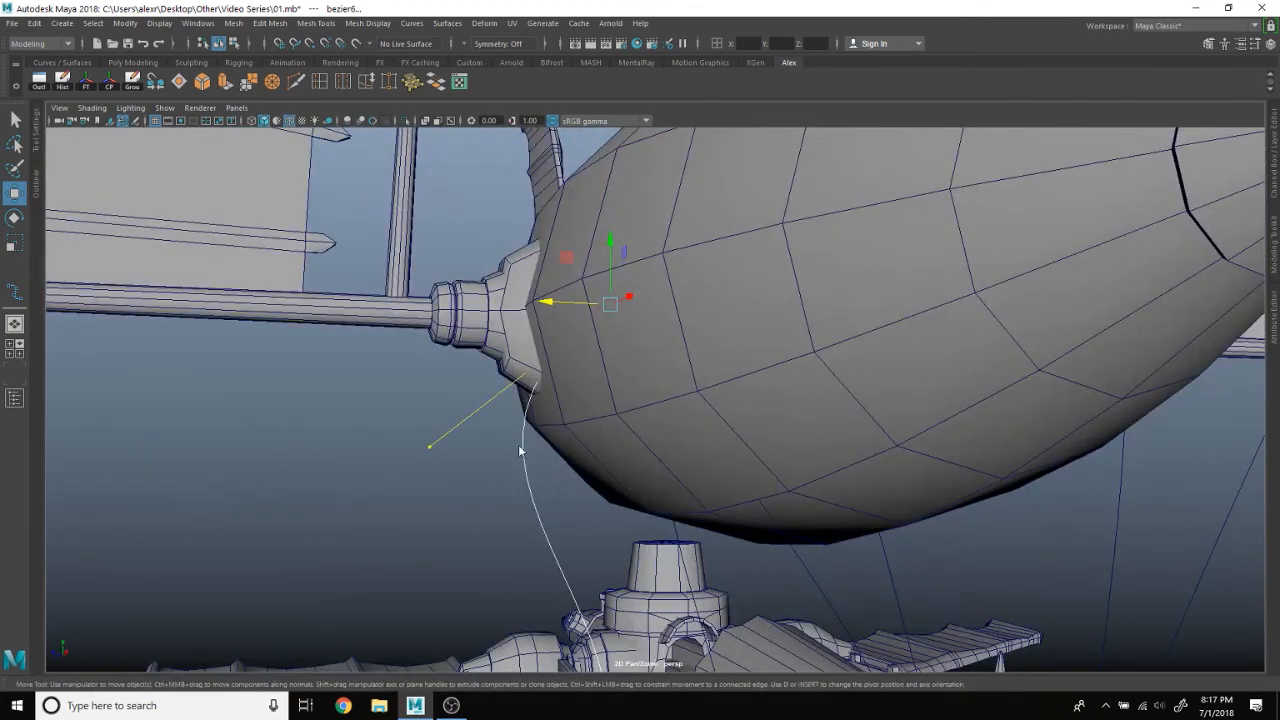
Step: Shift the rope curve's upper end and handle vertices sideways to bring the rope to the side sail's hub
{"action": "right_click_drag", "start_coordinate": [519, 451], "coordinate": [429, 351]}
{"action": "left_click_drag", "start_coordinate": [528, 323], "coordinate": [449, 323]}
{"action": "left_click_drag", "start_coordinate": [263, 404], "coordinate": [447, 543]}
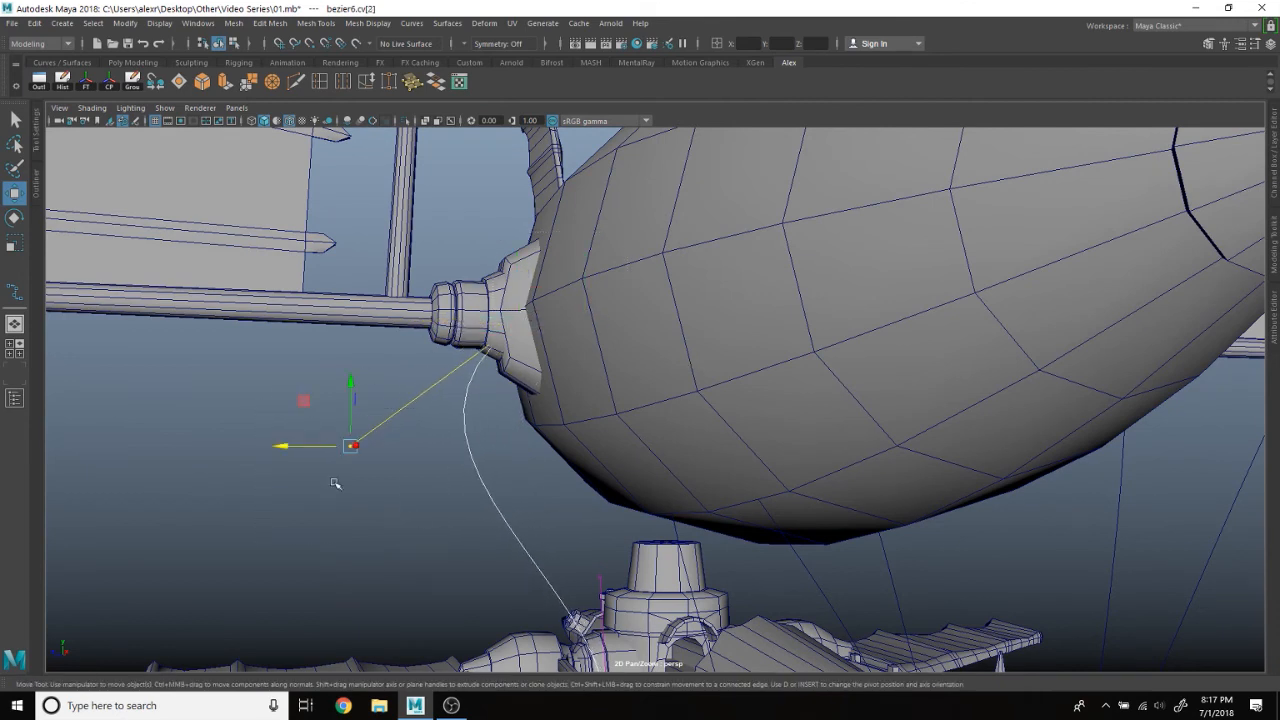
{"action": "left_click_drag", "start_coordinate": [281, 446], "coordinate": [422, 478]}
{"action": "left_click_drag", "start_coordinate": [442, 225], "coordinate": [608, 406]}
{"action": "left_click_drag", "start_coordinate": [464, 324], "coordinate": [1062, 399]}
{"action": "scroll", "coordinate": [786, 419], "scroll_direction": "up", "scroll_amount": 5}
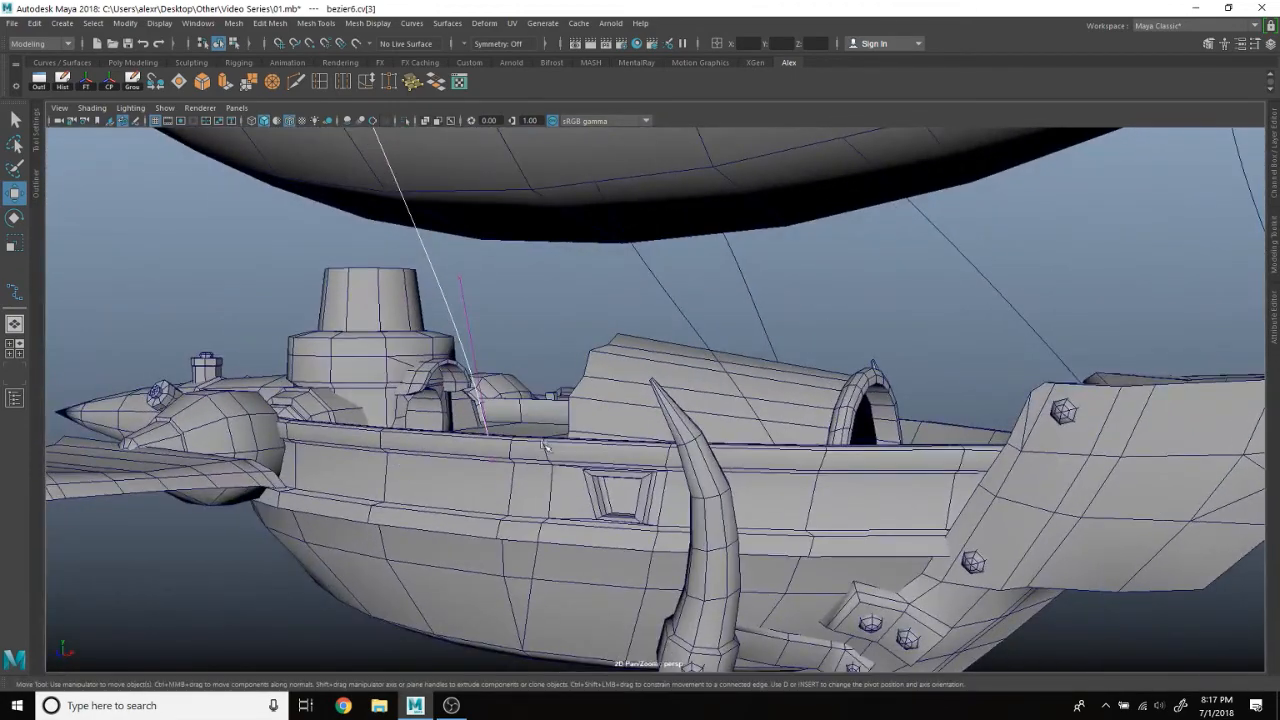
Step: Pull the upper handle vertex inward and shift the upper end vertex onto the hub, then return to object mode
{"action": "left_click_drag", "start_coordinate": [492, 398], "coordinate": [628, 373]}
{"action": "left_click", "coordinate": [629, 372]}
{"action": "right_click_drag", "start_coordinate": [631, 350], "coordinate": [582, 338]}
{"action": "scroll", "coordinate": [582, 338], "scroll_direction": "up", "scroll_amount": 3}
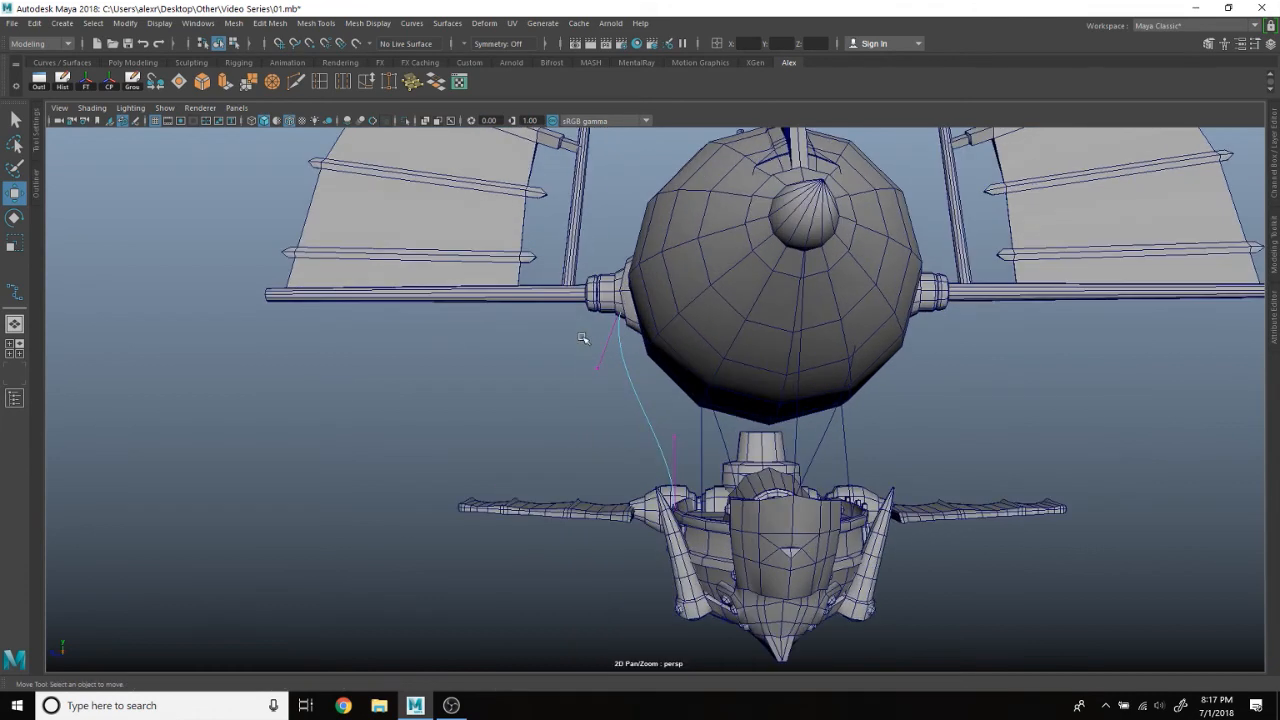
{"action": "left_click", "coordinate": [598, 366]}
{"action": "left_click_drag", "start_coordinate": [536, 370], "coordinate": [556, 372]}
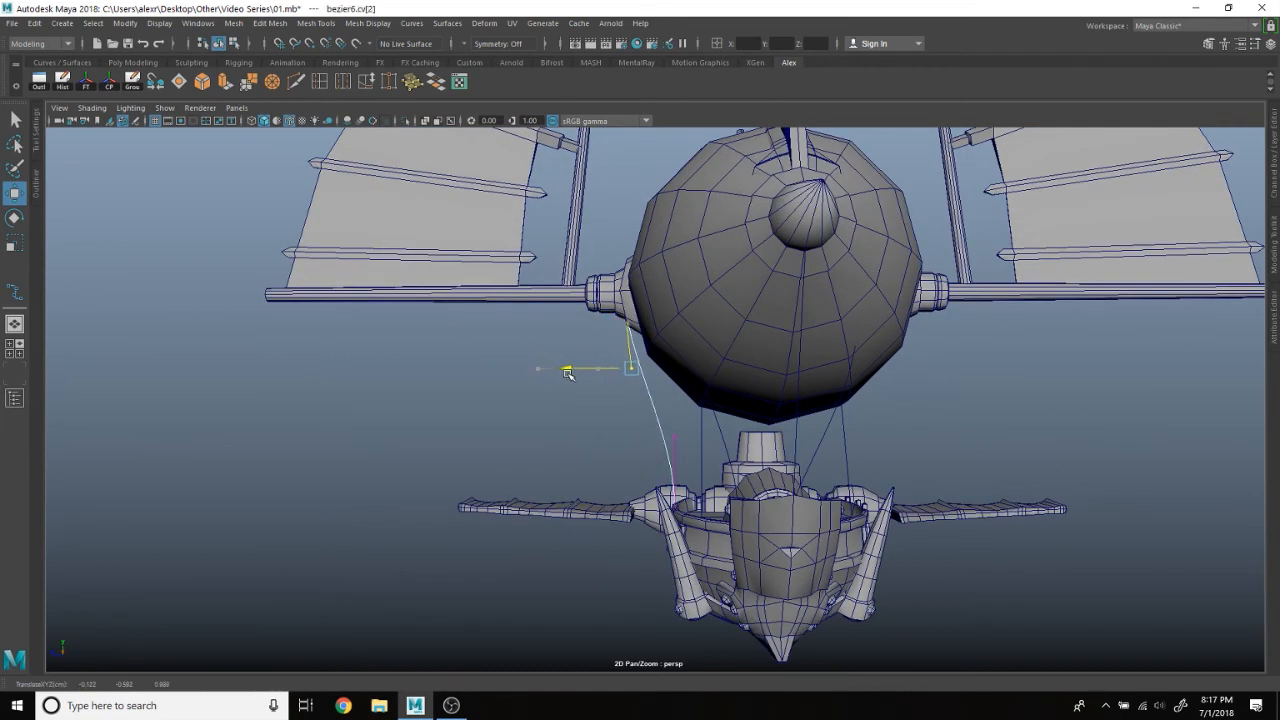
{"action": "left_click_drag", "start_coordinate": [578, 235], "coordinate": [577, 301]}
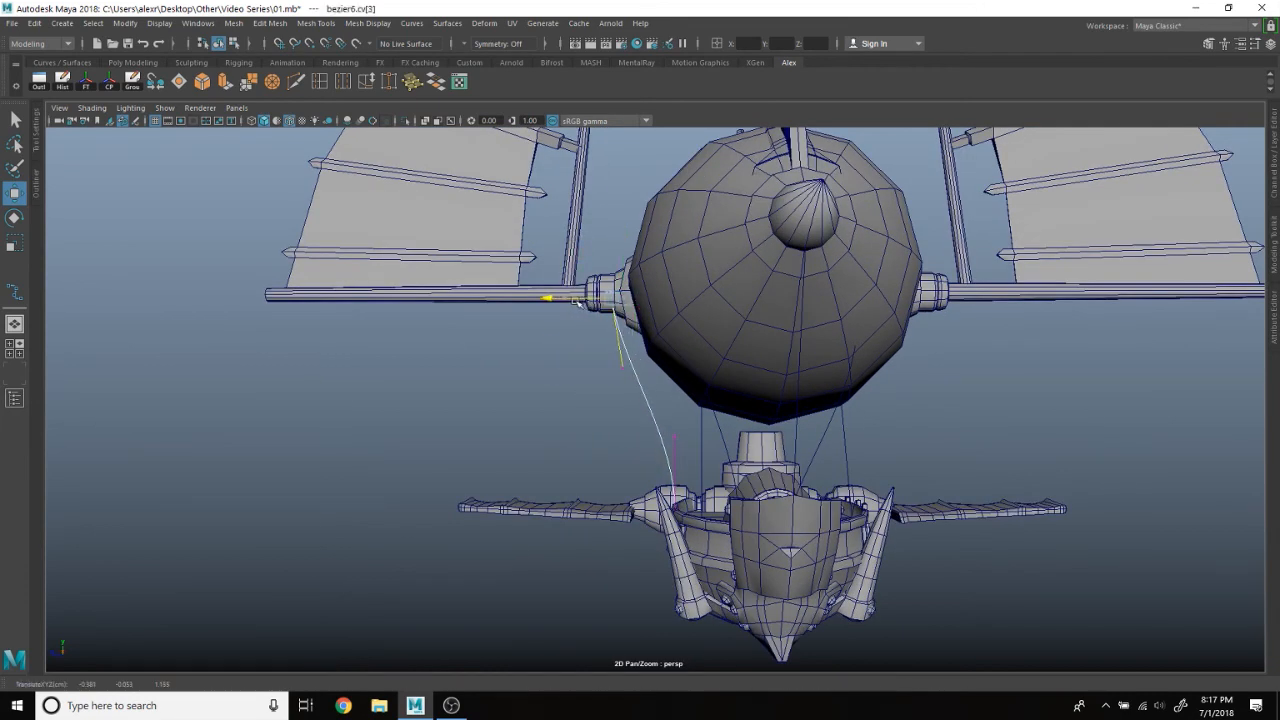
{"action": "left_click", "coordinate": [583, 374]}
{"action": "left_click_drag", "start_coordinate": [583, 374], "coordinate": [574, 403], "text": "alt"}
{"action": "right_click_drag", "start_coordinate": [567, 348], "coordinate": [607, 338]}
Step: Frame the airship in the side view and hide the cameras there
{"action": "scroll", "coordinate": [567, 409], "scroll_direction": "down", "scroll_amount": 2}
{"action": "left_click_drag", "start_coordinate": [585, 411], "coordinate": [578, 416], "text": "alt"}
{"action": "key", "text": "space"}
{"action": "key", "text": "space"}
{"action": "right_click_drag", "start_coordinate": [951, 477], "coordinate": [440, 370], "text": "alt"}
{"action": "middle_click_drag", "start_coordinate": [440, 370], "coordinate": [735, 403], "text": "alt"}
{"action": "right_click_drag", "start_coordinate": [735, 403], "coordinate": [919, 442], "text": "alt"}
{"action": "middle_click_drag", "start_coordinate": [919, 442], "coordinate": [674, 429], "text": "alt"}
{"action": "right_click_drag", "start_coordinate": [674, 429], "coordinate": [616, 435], "text": "alt"}
{"action": "middle_click_drag", "start_coordinate": [616, 435], "coordinate": [474, 437], "text": "alt"}
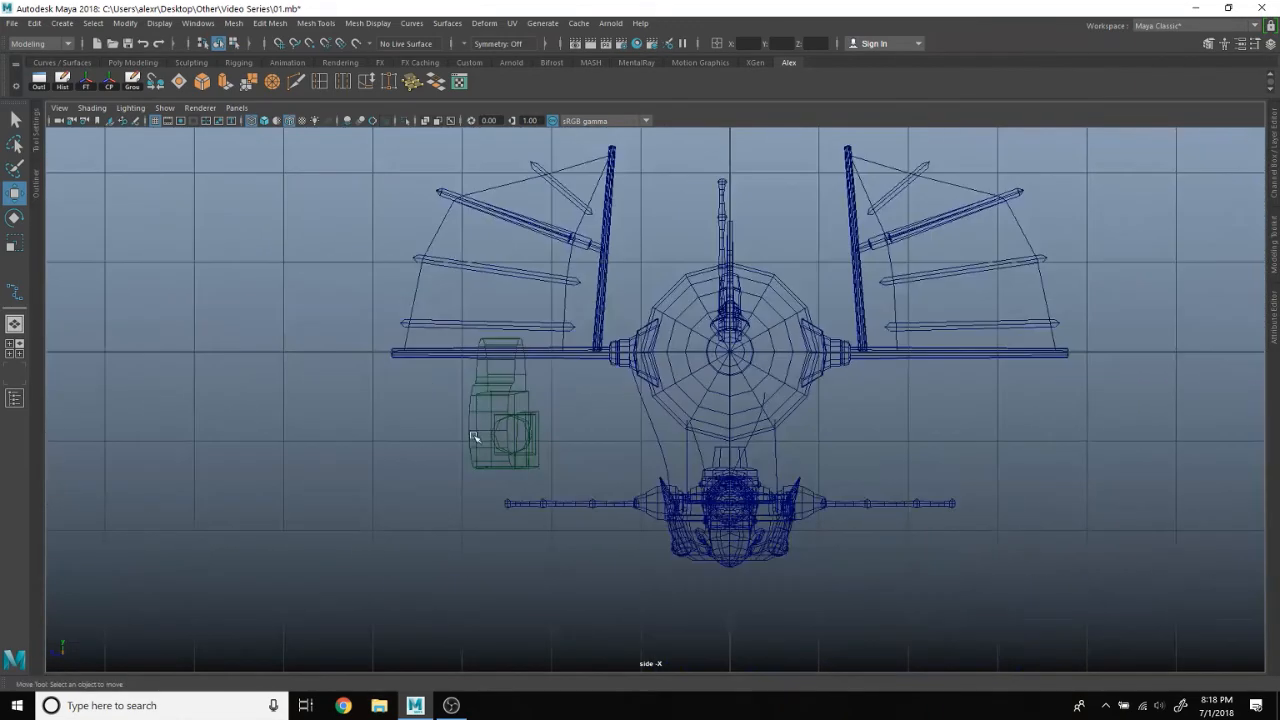
{"action": "scroll", "coordinate": [509, 425], "scroll_direction": "up", "scroll_amount": 2}
{"action": "left_click", "coordinate": [160, 109]}
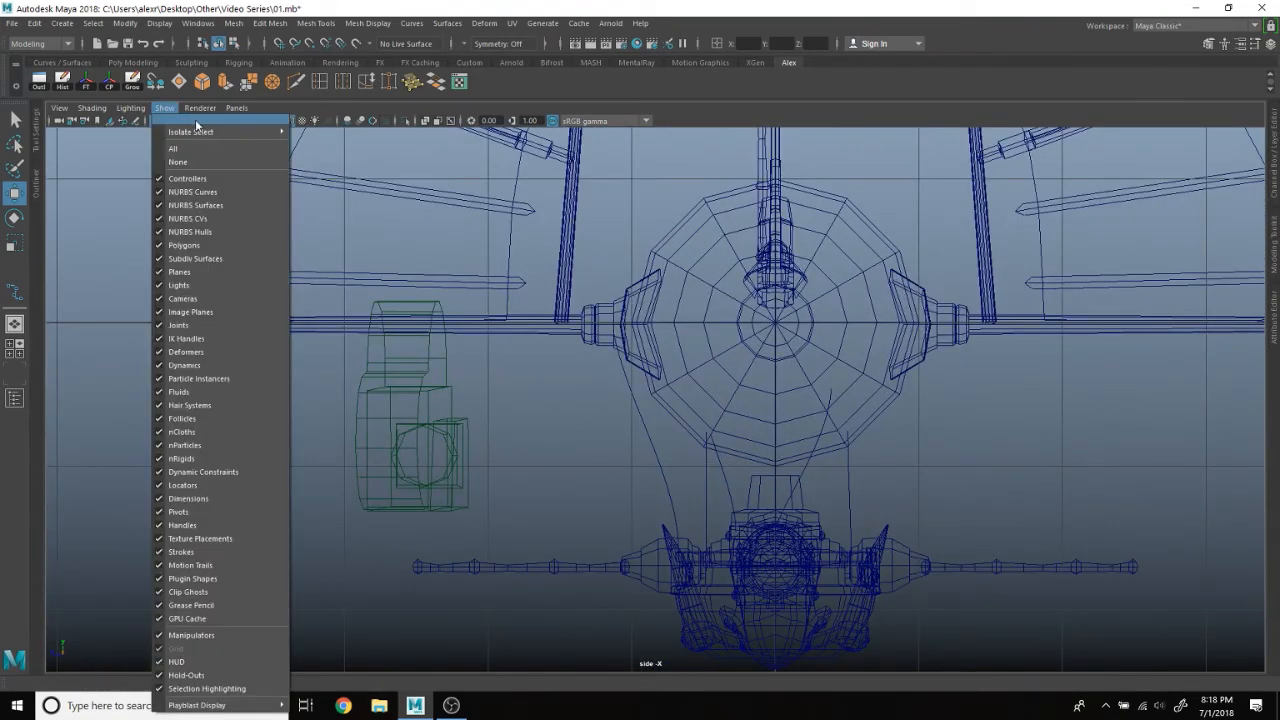
{"action": "left_click", "coordinate": [203, 298]}
{"action": "scroll", "coordinate": [414, 383], "scroll_direction": "up", "scroll_amount": 2}
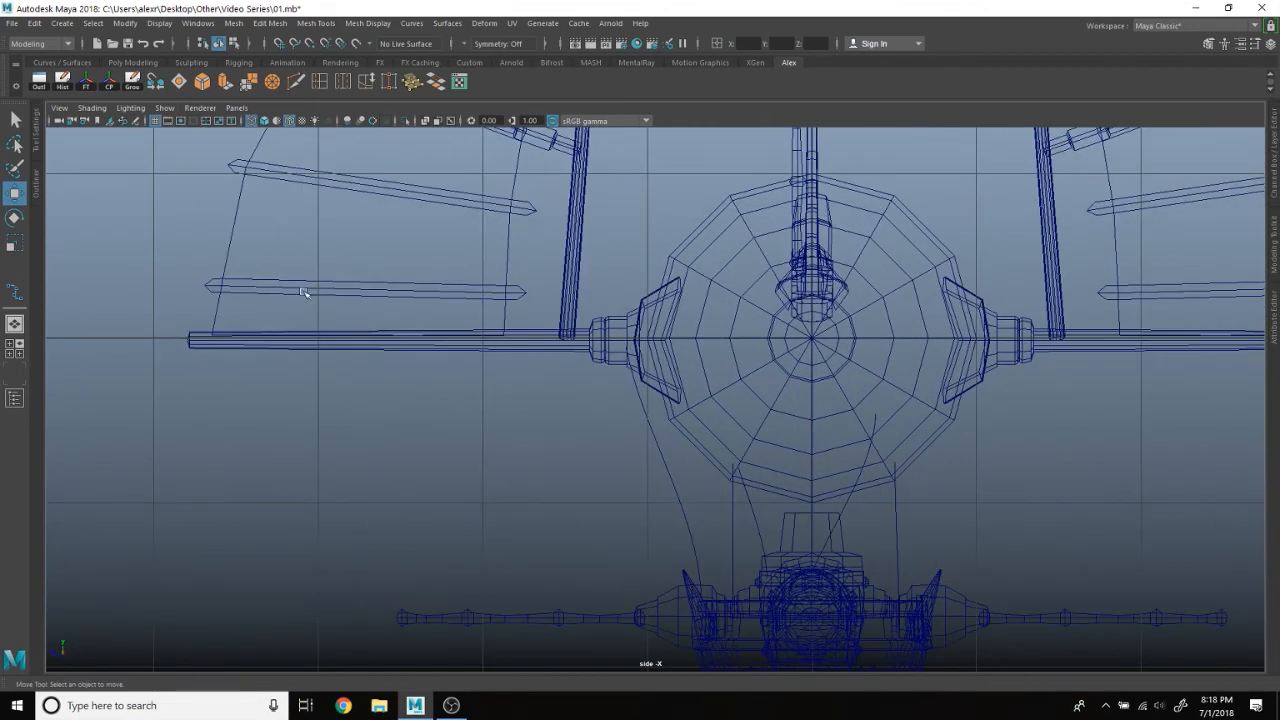
Step: Draw a sagging rope curve in the side view from the hub out along the sail's lower boom, with a hanging outer end
{"action": "left_click", "coordinate": [62, 23]}
{"action": "mouse_move", "coordinate": [161, 122]}
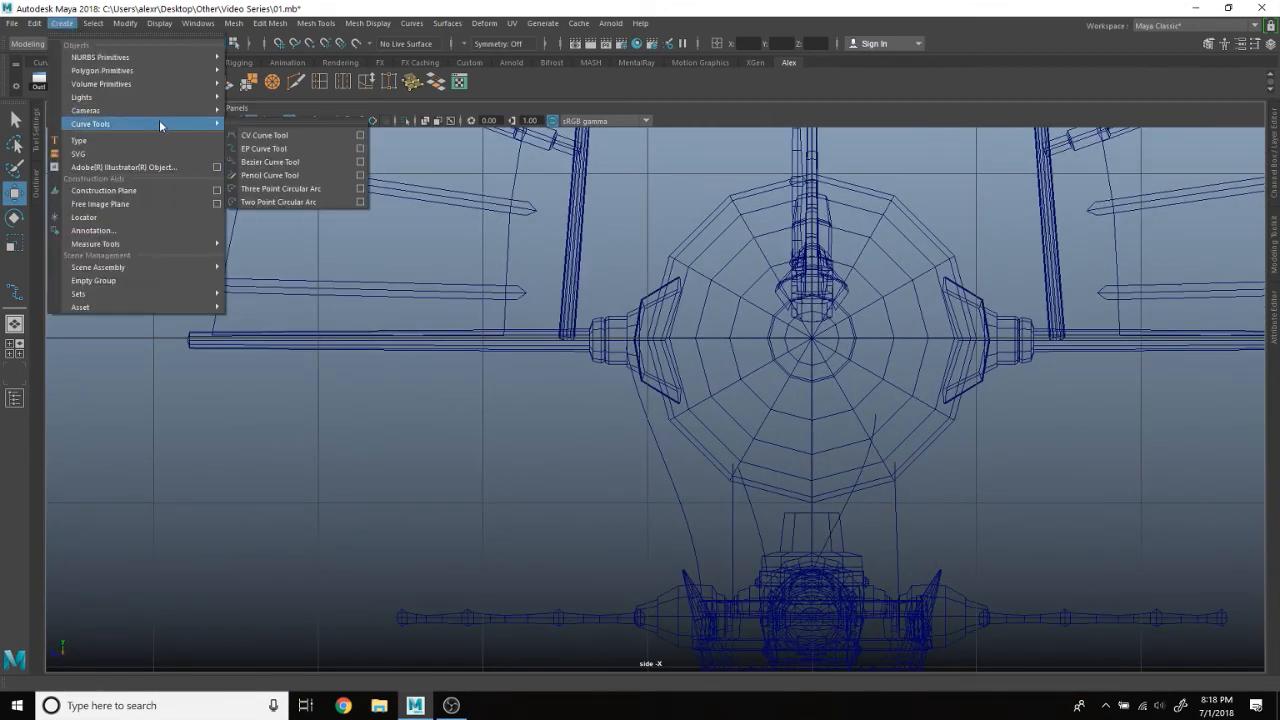
{"action": "left_click", "coordinate": [275, 140]}
{"action": "scroll", "coordinate": [514, 286], "scroll_direction": "up", "scroll_amount": 1}
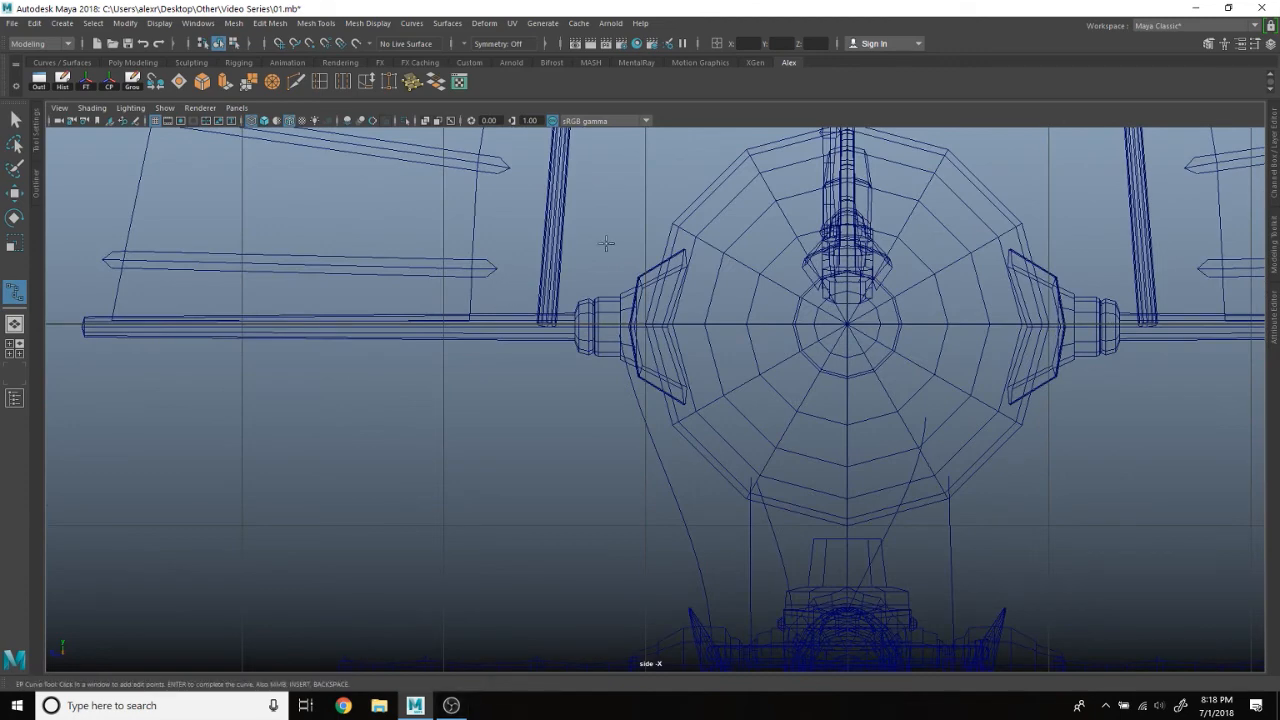
{"action": "key", "text": "space"}
{"action": "key", "text": "space"}
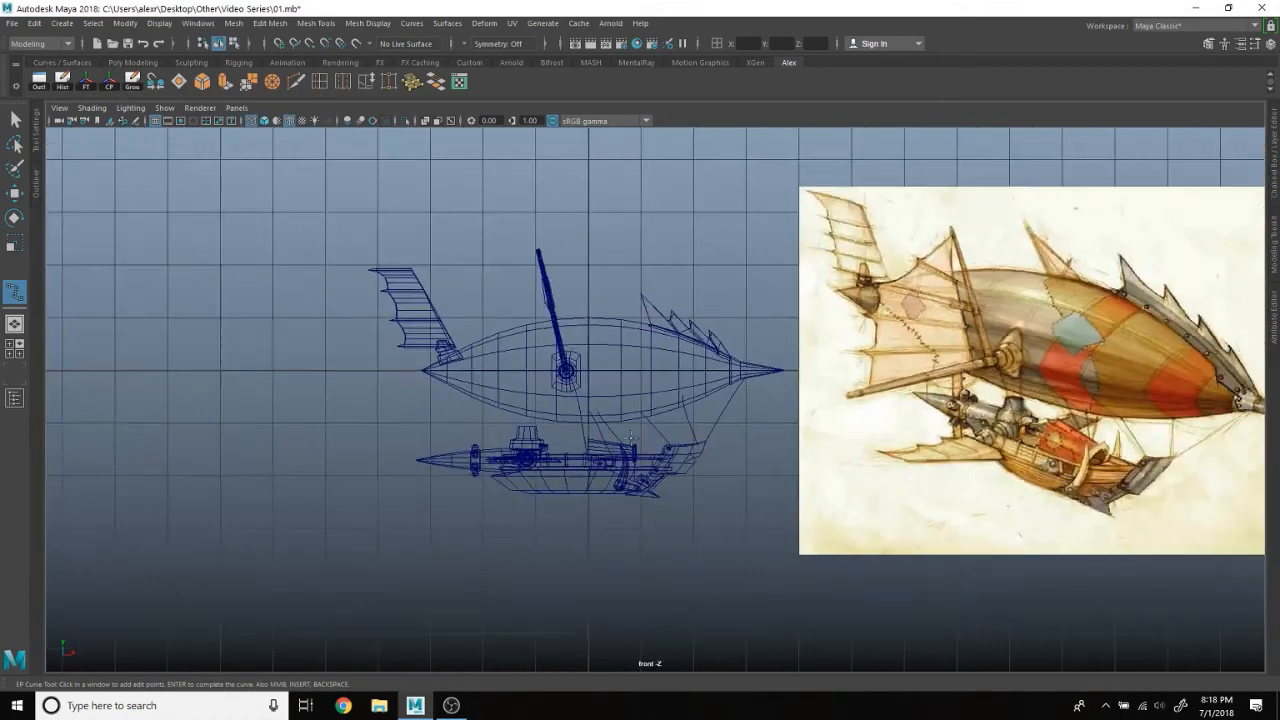
{"action": "key", "text": "space"}
{"action": "key", "text": "space"}
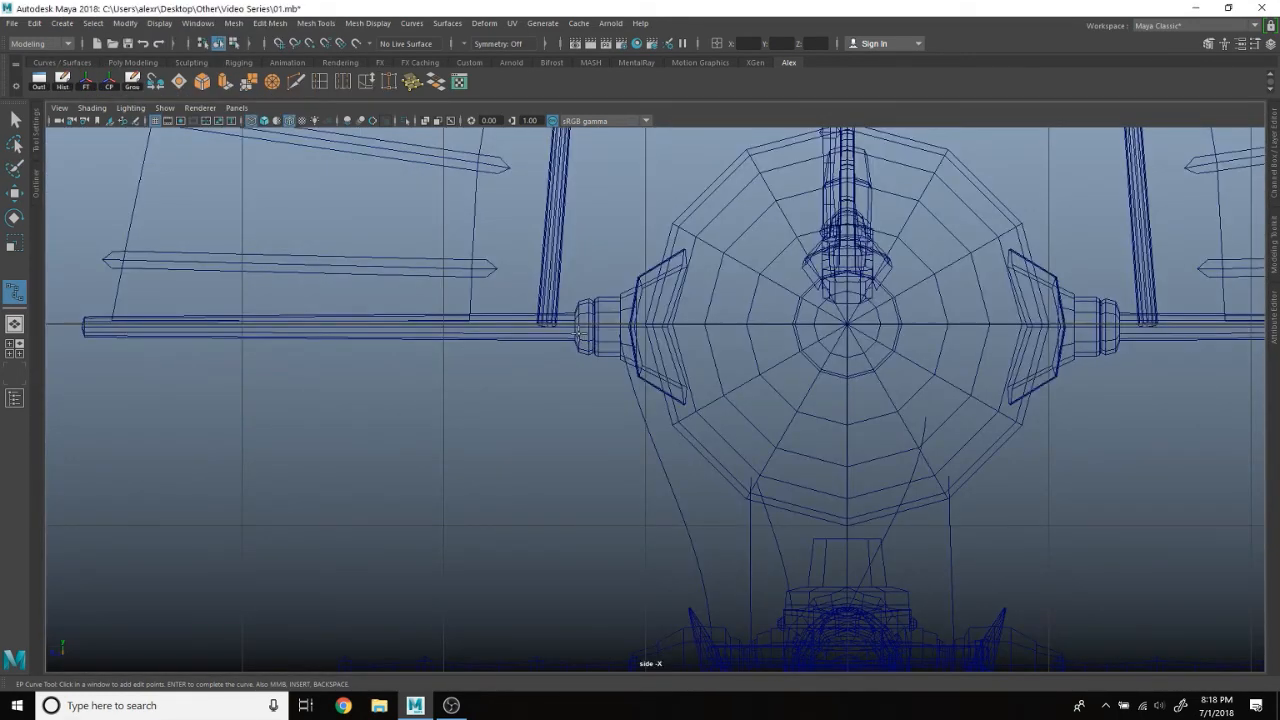
{"action": "left_click_drag", "start_coordinate": [456, 405], "coordinate": [416, 419]}
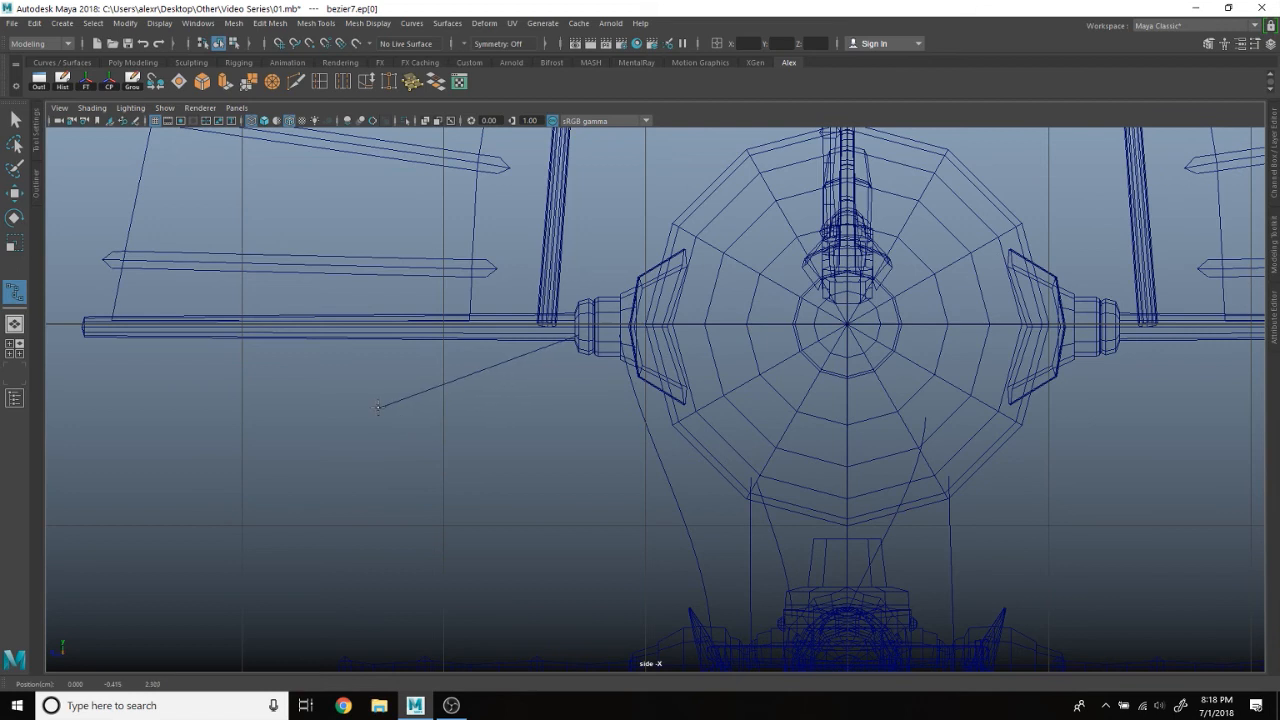
{"action": "left_click", "coordinate": [274, 354]}
{"action": "left_click", "coordinate": [212, 342]}
{"action": "left_click_drag", "start_coordinate": [193, 316], "coordinate": [179, 405]}
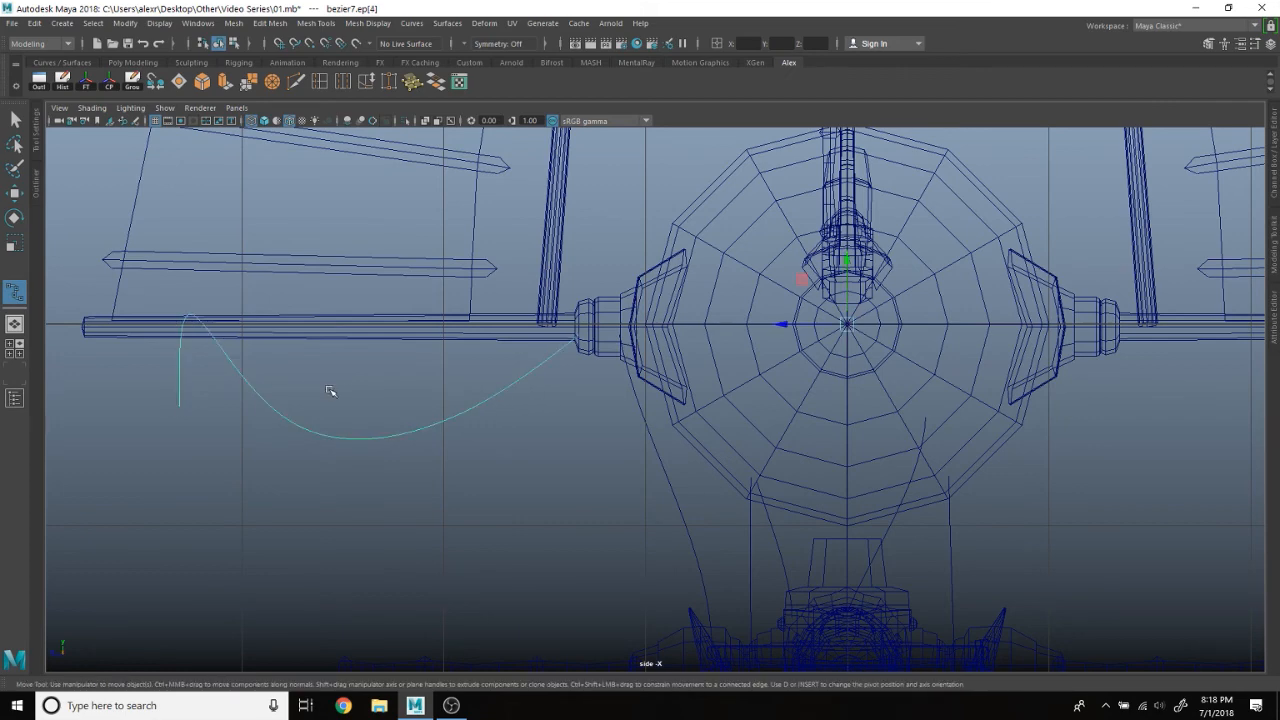
{"action": "key", "text": "w"}
Step: Center the sagging rope curve's pivot and scale the curve narrower along the boom's length
{"action": "middle_click_drag", "start_coordinate": [381, 390], "coordinate": [533, 392], "text": "alt"}
{"action": "right_click_drag", "start_coordinate": [450, 426], "coordinate": [505, 331]}
{"action": "key", "text": "r"}
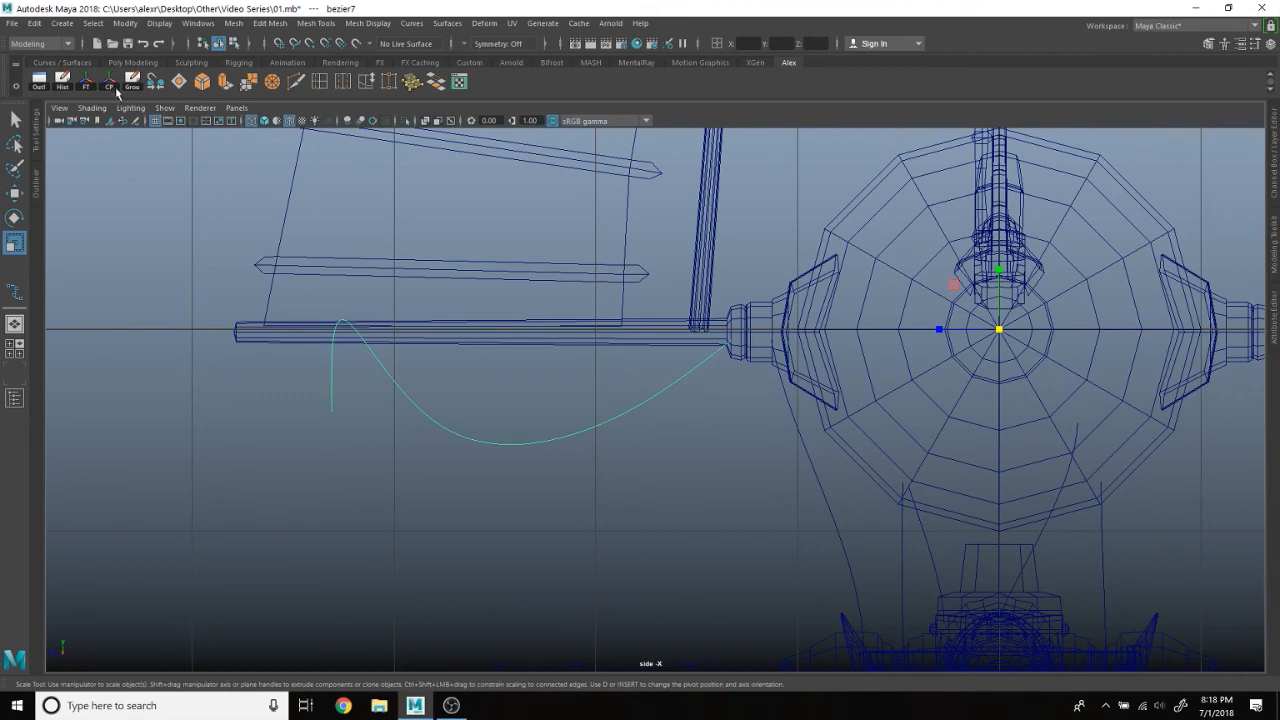
{"action": "left_click_drag", "start_coordinate": [470, 383], "coordinate": [518, 388]}
{"action": "key", "text": "w"}
Step: Reposition the sagging rope curve in the perspective view so it hangs from the side sail's lower boom
{"action": "key", "text": "space"}
{"action": "key", "text": "space"}
{"action": "key", "text": "f"}
{"action": "left_click_drag", "start_coordinate": [699, 345], "coordinate": [722, 316], "text": "alt"}
{"action": "scroll", "coordinate": [606, 349], "scroll_direction": "up", "scroll_amount": 4}
{"action": "mouse_move", "coordinate": [608, 350]}
{"action": "left_mouse_down", "text": "alt"}
{"action": "mouse_move", "coordinate": [623, 341]}
{"action": "mouse_move", "coordinate": [601, 339]}
{"action": "mouse_move", "coordinate": [616, 361]}
{"action": "left_mouse_up", "text": "alt"}
{"action": "left_click_drag", "start_coordinate": [693, 318], "coordinate": [697, 327]}
{"action": "left_click_drag", "start_coordinate": [800, 321], "coordinate": [680, 423], "text": "alt"}
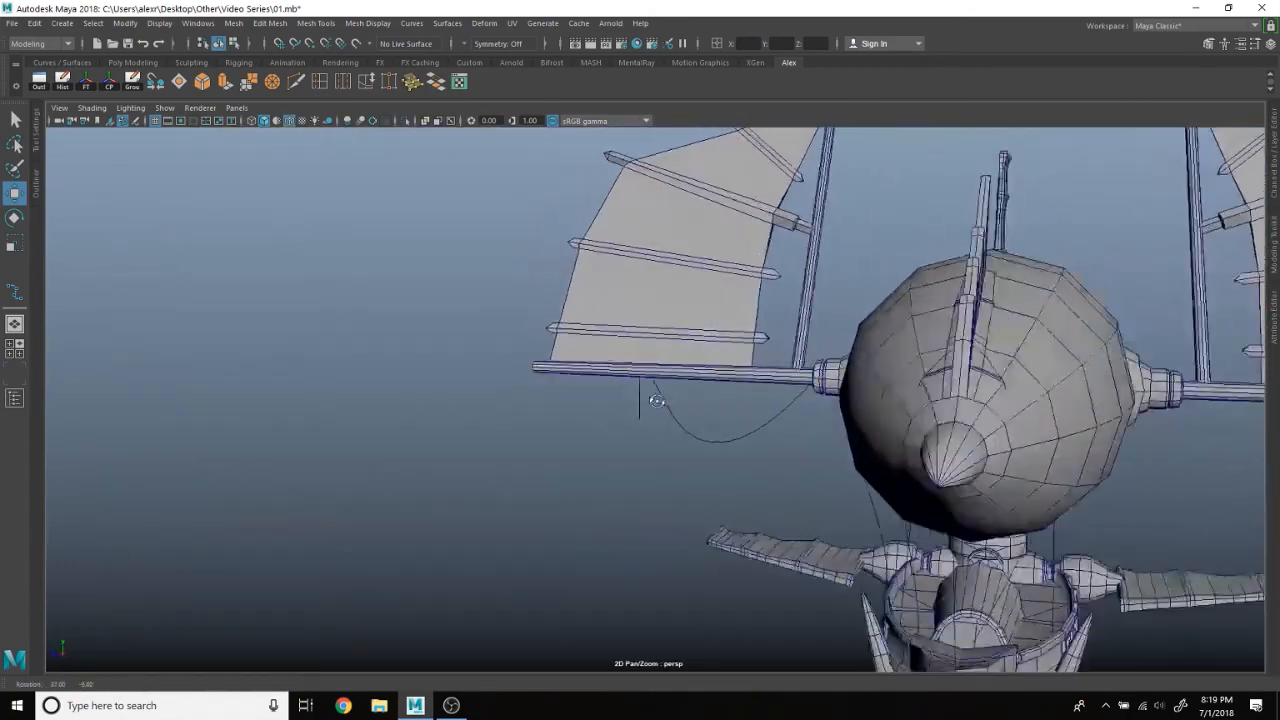
Step: Display the control vertices of the sagging rope under the side sail's boom and offset its bend handles crosswise to the boom
{"action": "left_click_drag", "start_coordinate": [640, 400], "coordinate": [718, 415], "text": "alt"}
{"action": "scroll", "coordinate": [712, 405], "scroll_direction": "up", "scroll_amount": 6}
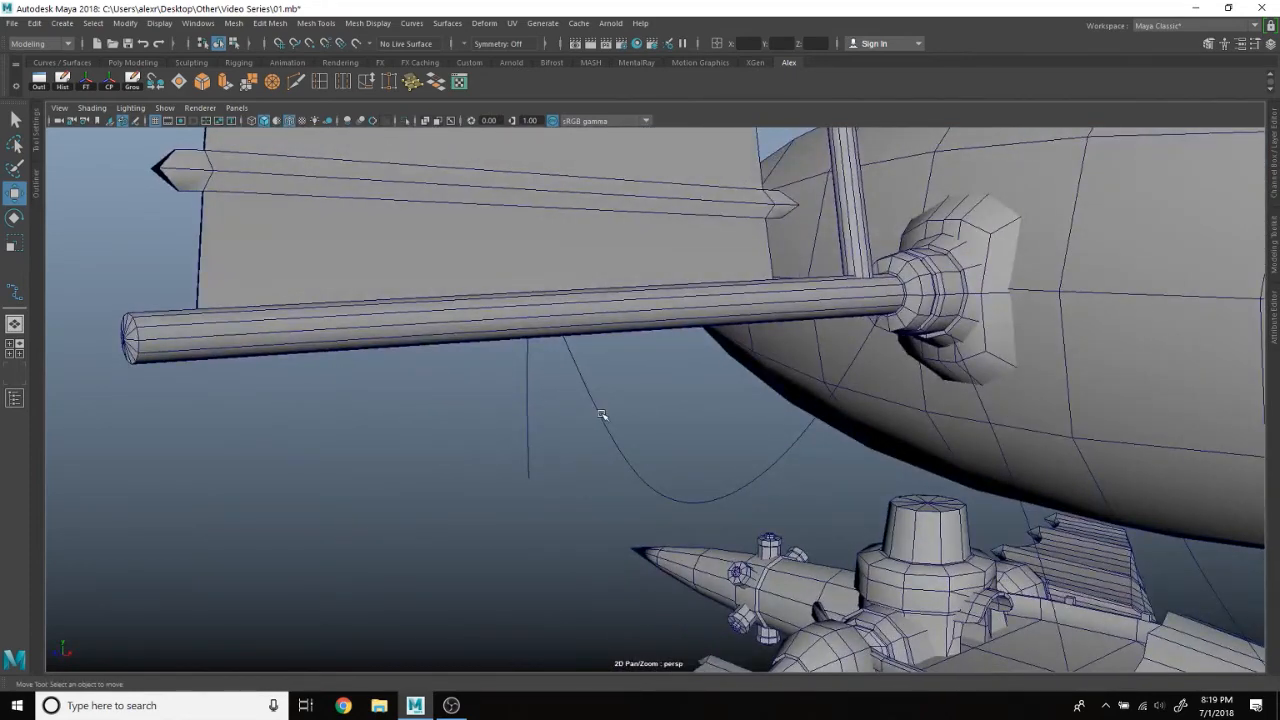
{"action": "left_click_drag", "start_coordinate": [602, 414], "coordinate": [602, 424], "text": "alt"}
{"action": "left_click", "coordinate": [604, 438]}
{"action": "right_click", "coordinate": [606, 436]}
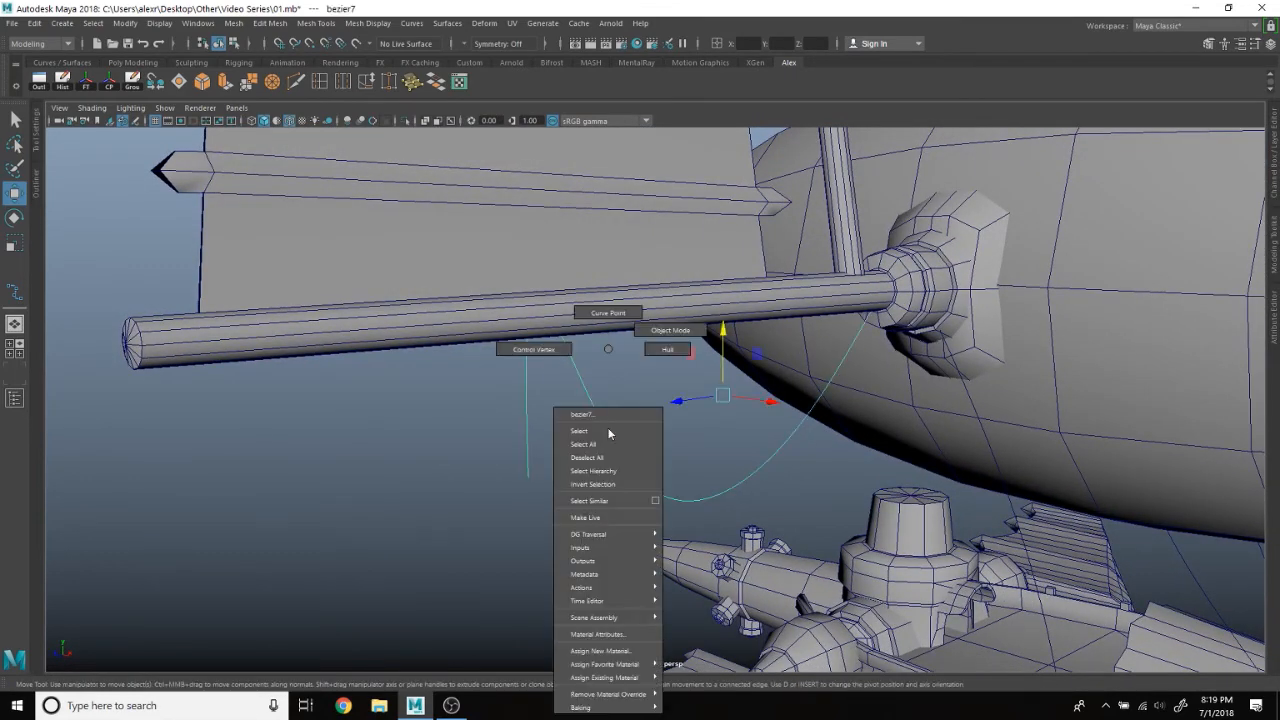
{"action": "right_click_drag", "start_coordinate": [556, 329], "coordinate": [534, 345]}
{"action": "left_click_drag", "start_coordinate": [534, 352], "coordinate": [623, 436], "text": "alt"}
{"action": "left_click_drag", "start_coordinate": [720, 444], "coordinate": [619, 413], "text": "alt"}
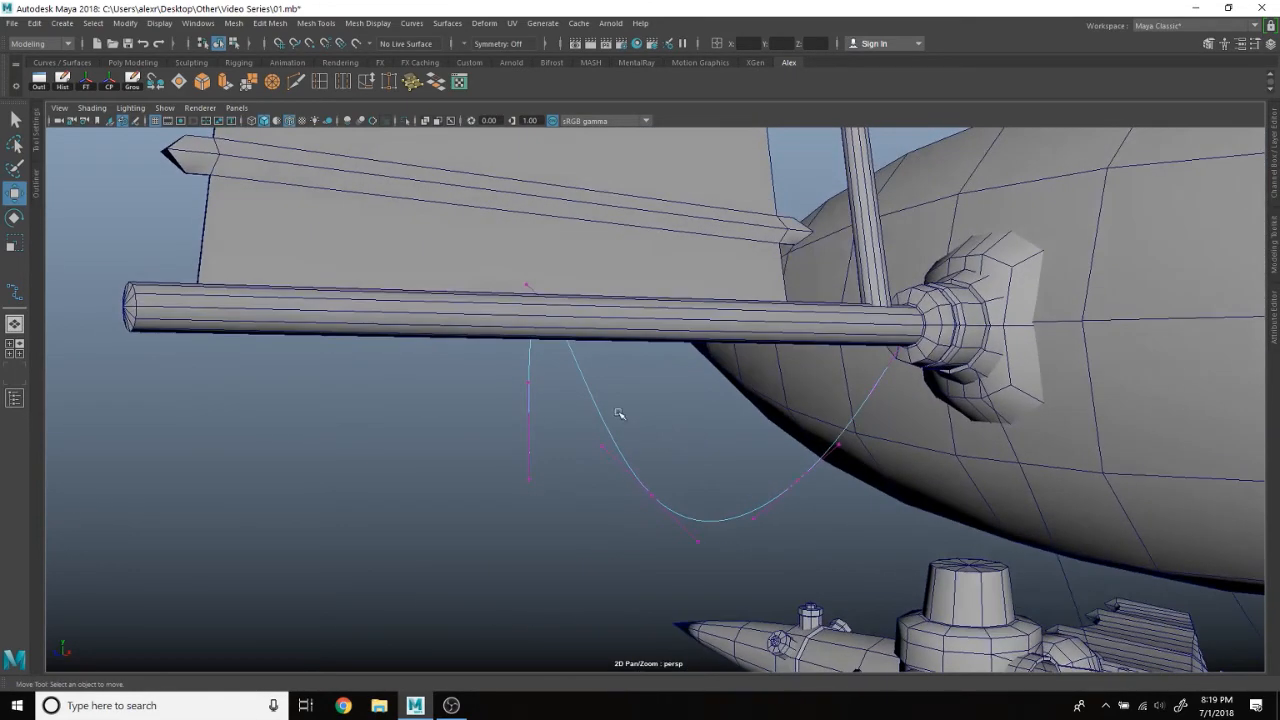
{"action": "left_click_drag", "start_coordinate": [828, 538], "coordinate": [830, 540]}
{"action": "mouse_move", "coordinate": [676, 430]}
{"action": "left_mouse_down", "text": "alt"}
{"action": "mouse_move", "coordinate": [734, 467]}
{"action": "mouse_move", "coordinate": [650, 490]}
{"action": "mouse_move", "coordinate": [655, 460]}
{"action": "mouse_move", "coordinate": [631, 435]}
{"action": "mouse_move", "coordinate": [665, 452]}
{"action": "left_mouse_up", "text": "alt"}
{"action": "left_click", "coordinate": [652, 451]}
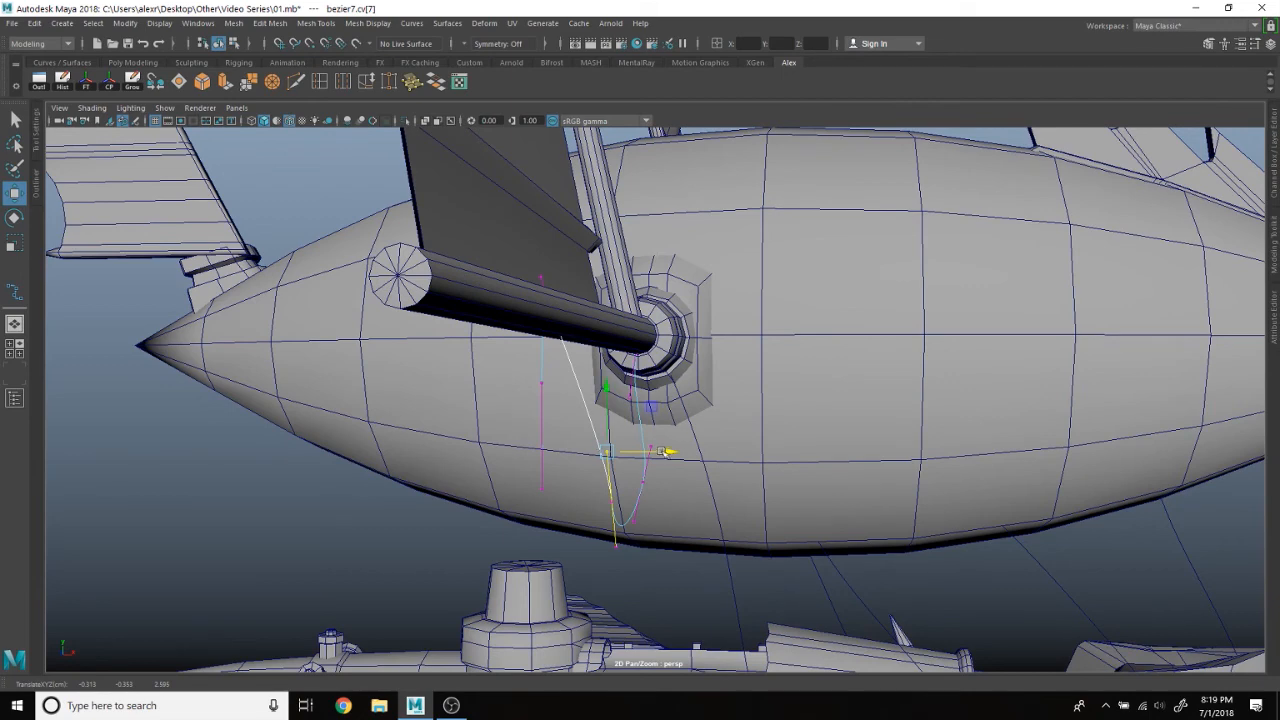
{"action": "left_click", "coordinate": [649, 447]}
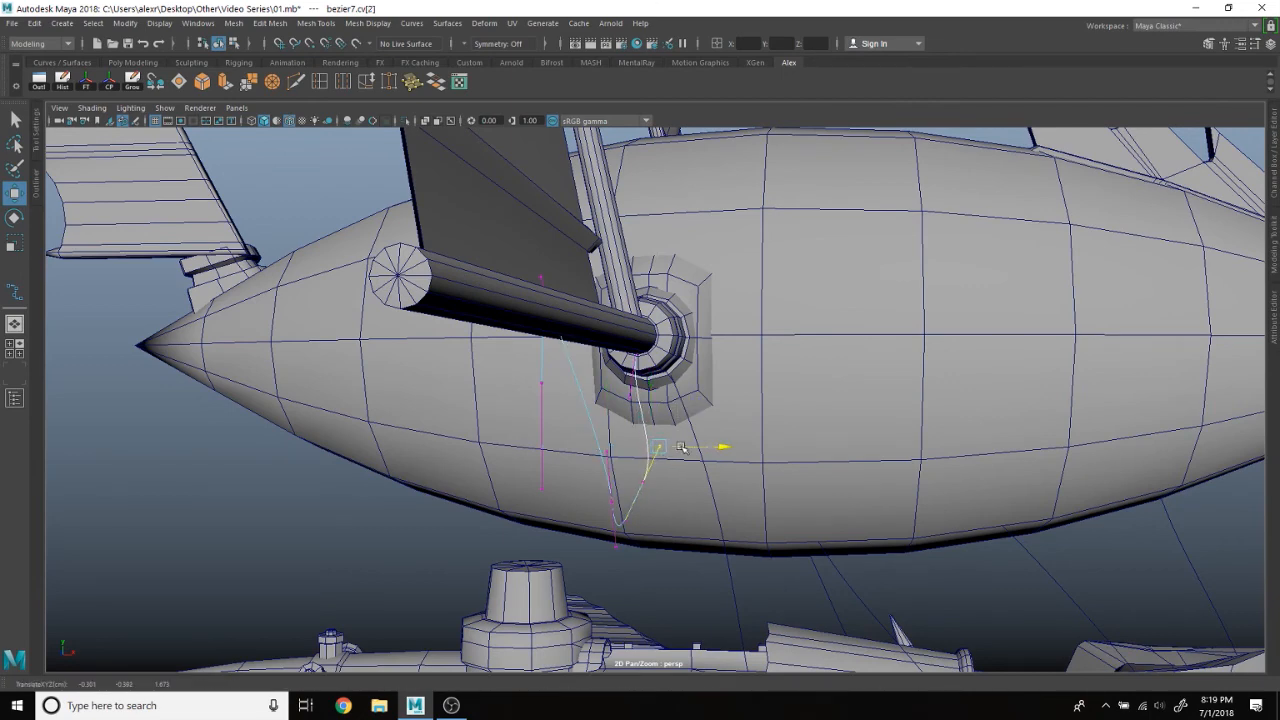
{"action": "left_click", "coordinate": [631, 395]}
Step: Raise the sagging rope's lower control points and pull the outer bend's handle outward for a fuller curve
{"action": "left_click_drag", "start_coordinate": [714, 362], "coordinate": [586, 394], "text": "alt"}
{"action": "left_click_drag", "start_coordinate": [905, 558], "coordinate": [903, 556]}
{"action": "left_click_drag", "start_coordinate": [828, 443], "coordinate": [828, 405]}
{"action": "left_click_drag", "start_coordinate": [605, 408], "coordinate": [697, 434]}
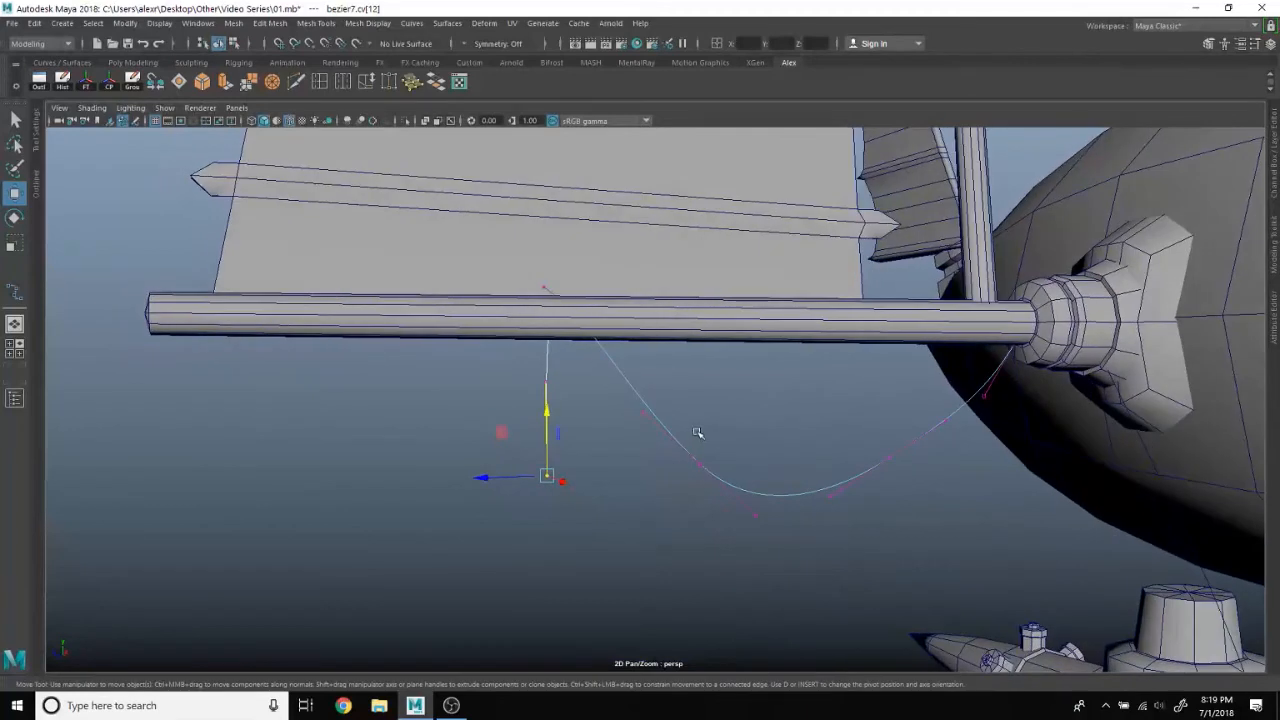
{"action": "left_click", "coordinate": [700, 465]}
{"action": "left_click", "coordinate": [654, 420]}
{"action": "left_click_drag", "start_coordinate": [656, 416], "coordinate": [638, 425]}
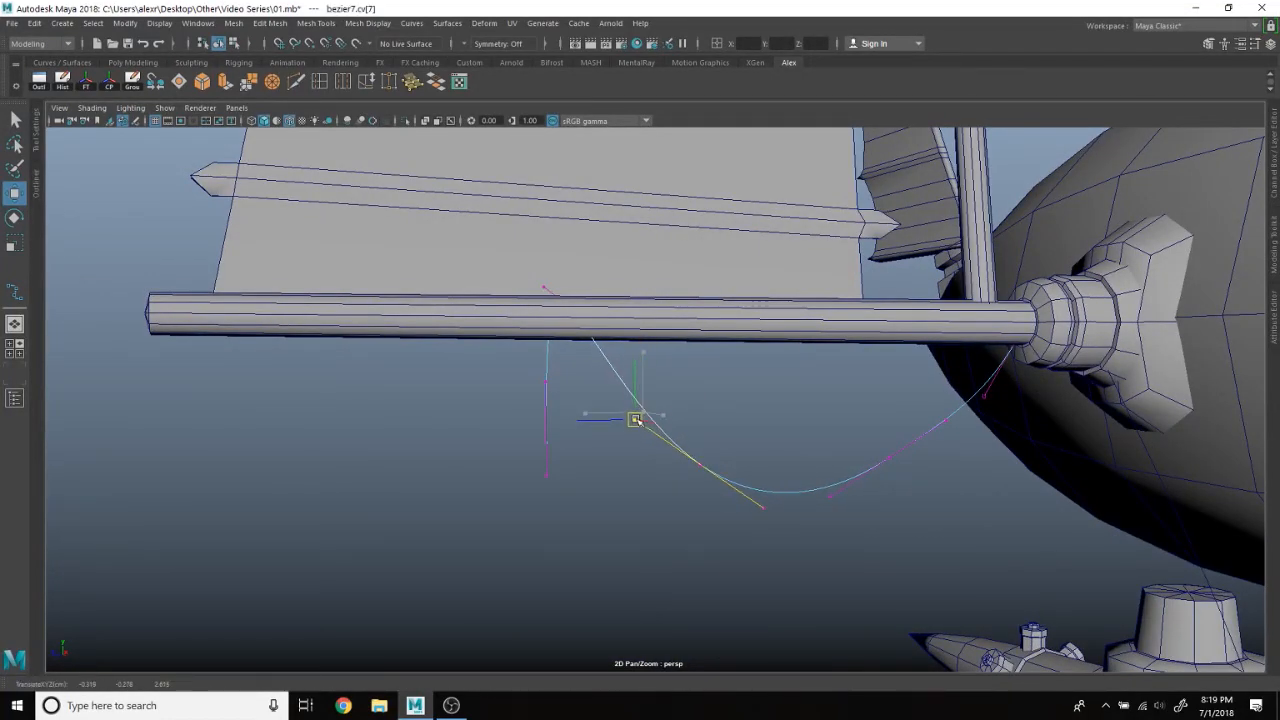
Step: Adjust the tangent handle at the sagging rope's hub-side bend, shortening it toward its anchor to flatten the sag
{"action": "left_click_drag", "start_coordinate": [746, 432], "coordinate": [772, 482], "text": "alt"}
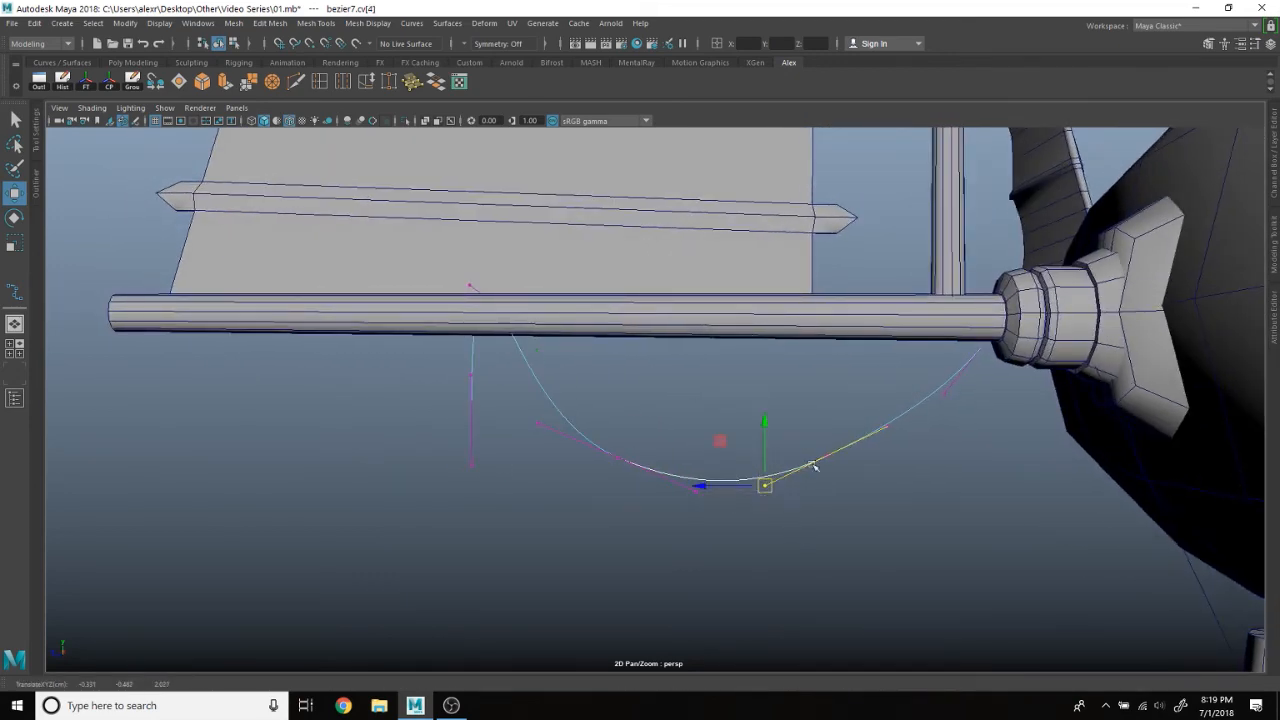
{"action": "left_click", "coordinate": [944, 391]}
{"action": "left_click", "coordinate": [795, 450]}
{"action": "scroll", "coordinate": [751, 409], "scroll_direction": "up", "scroll_amount": 5}
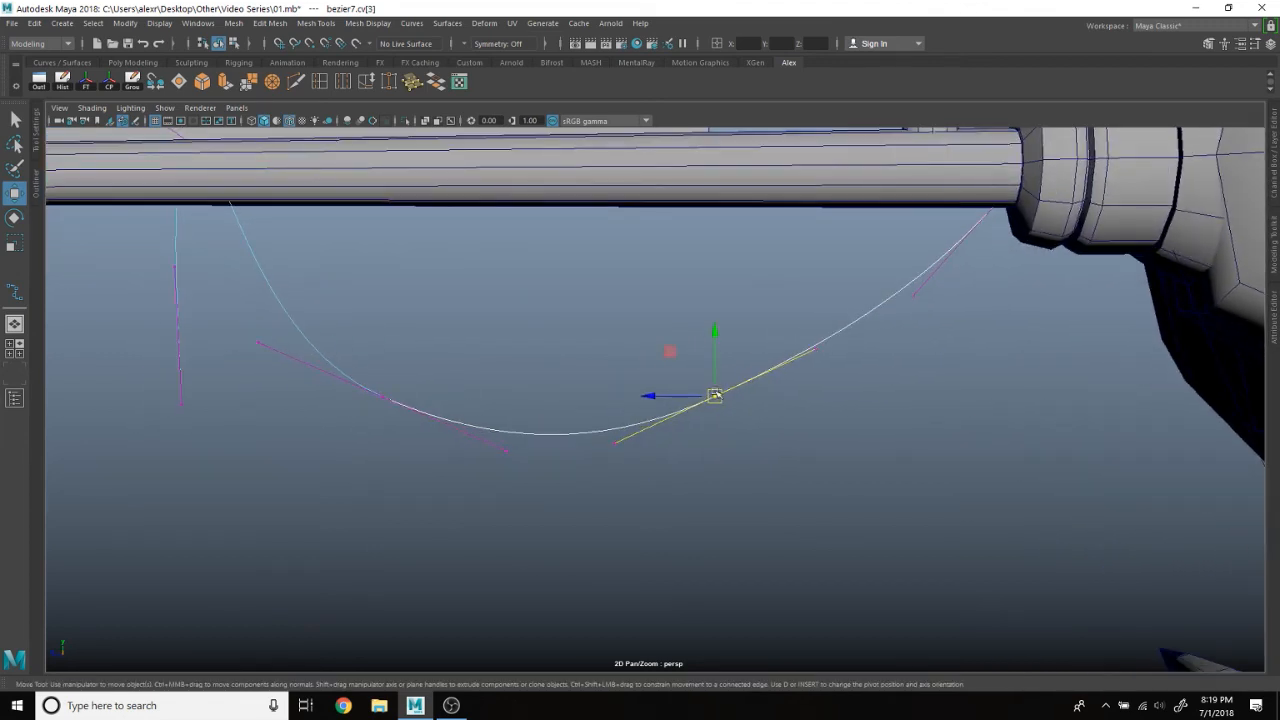
{"action": "left_click", "coordinate": [615, 438]}
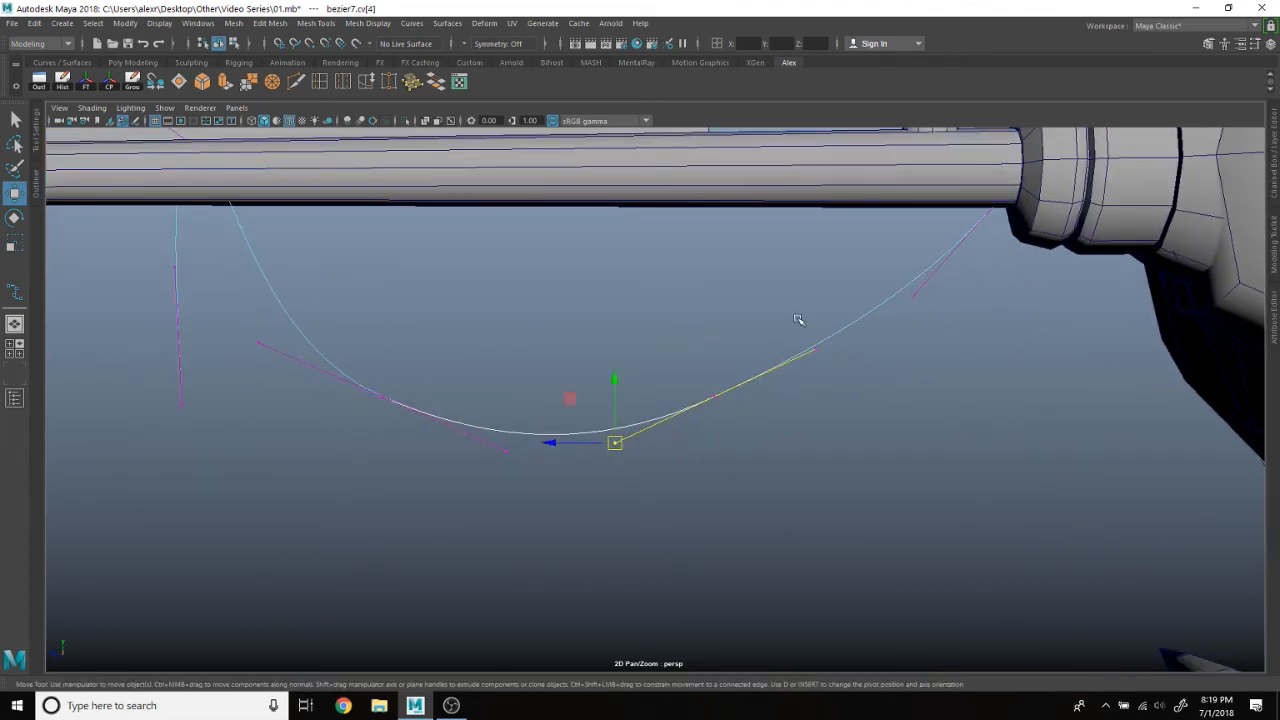
{"action": "left_click_drag", "start_coordinate": [847, 382], "coordinate": [793, 311]}
{"action": "key", "text": "ctrl+z"}
{"action": "left_click", "coordinate": [615, 443]}
{"action": "left_click_drag", "start_coordinate": [612, 438], "coordinate": [678, 412]}
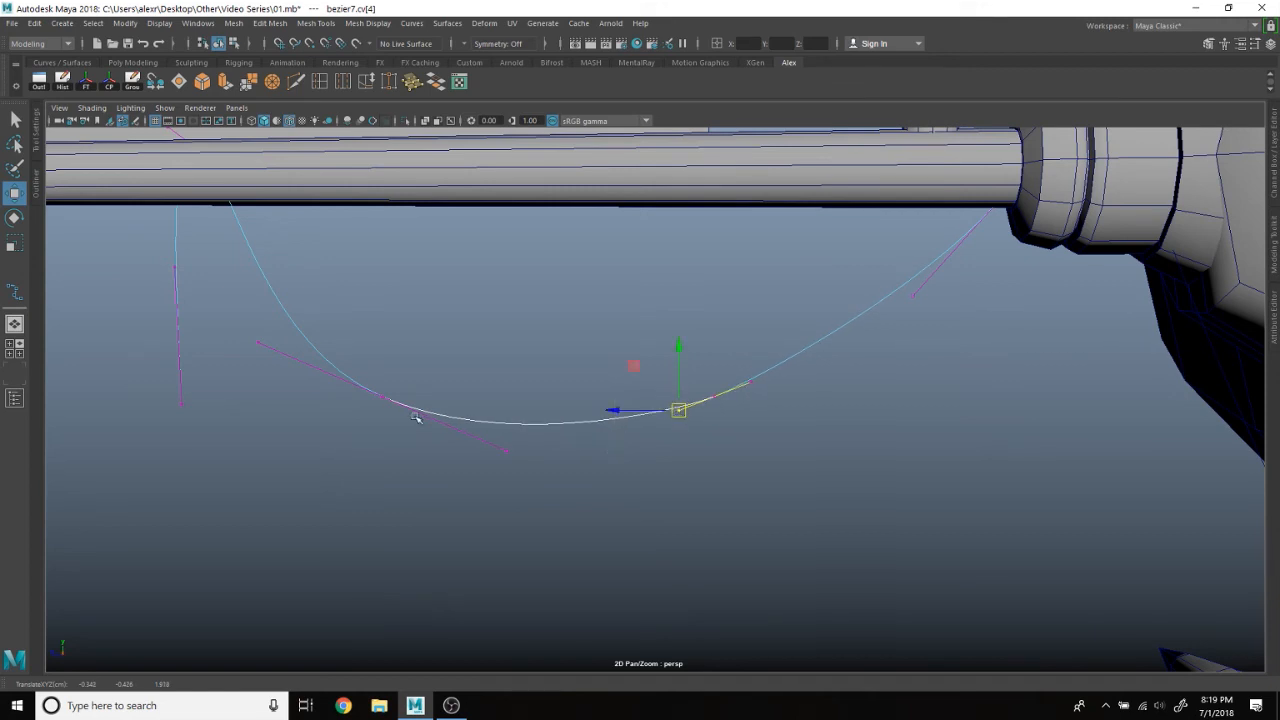
Step: Shift the sagging rope's outer bend point up and inward and rework its tangent handles to smooth the curve
{"action": "left_click", "coordinate": [506, 450]}
{"action": "left_click_drag", "start_coordinate": [506, 450], "coordinate": [474, 432]}
{"action": "left_click", "coordinate": [383, 397]}
{"action": "left_click_drag", "start_coordinate": [383, 397], "coordinate": [402, 386]}
{"action": "left_click", "coordinate": [489, 415]}
{"action": "left_click_drag", "start_coordinate": [489, 416], "coordinate": [467, 414]}
{"action": "left_click", "coordinate": [327, 345]}
{"action": "mouse_move", "coordinate": [327, 345]}
{"action": "left_mouse_down"}
{"action": "mouse_move", "coordinate": [309, 322]}
{"action": "mouse_move", "coordinate": [315, 341]}
{"action": "left_mouse_up"}
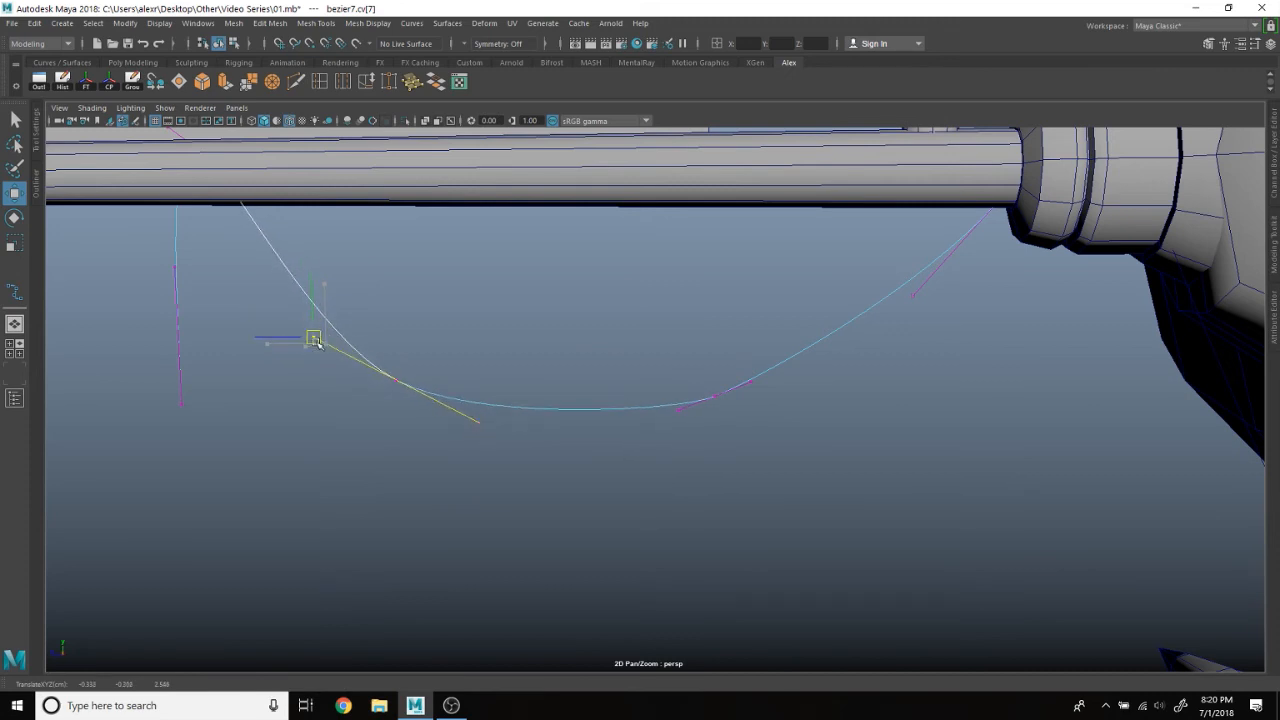
Step: Lengthen the hub-side bend's tangent handle downward to deepen the sag, and return the rope to object mode
{"action": "right_click_drag", "start_coordinate": [523, 317], "coordinate": [598, 291]}
{"action": "scroll", "coordinate": [600, 291], "scroll_direction": "down", "scroll_amount": 6}
{"action": "left_click_drag", "start_coordinate": [695, 358], "coordinate": [760, 425]}
{"action": "scroll", "coordinate": [766, 423], "scroll_direction": "up", "scroll_amount": 5}
{"action": "right_click_drag", "start_coordinate": [749, 374], "coordinate": [686, 354]}
{"action": "left_click_drag", "start_coordinate": [700, 368], "coordinate": [646, 417]}
{"action": "left_click", "coordinate": [676, 404]}
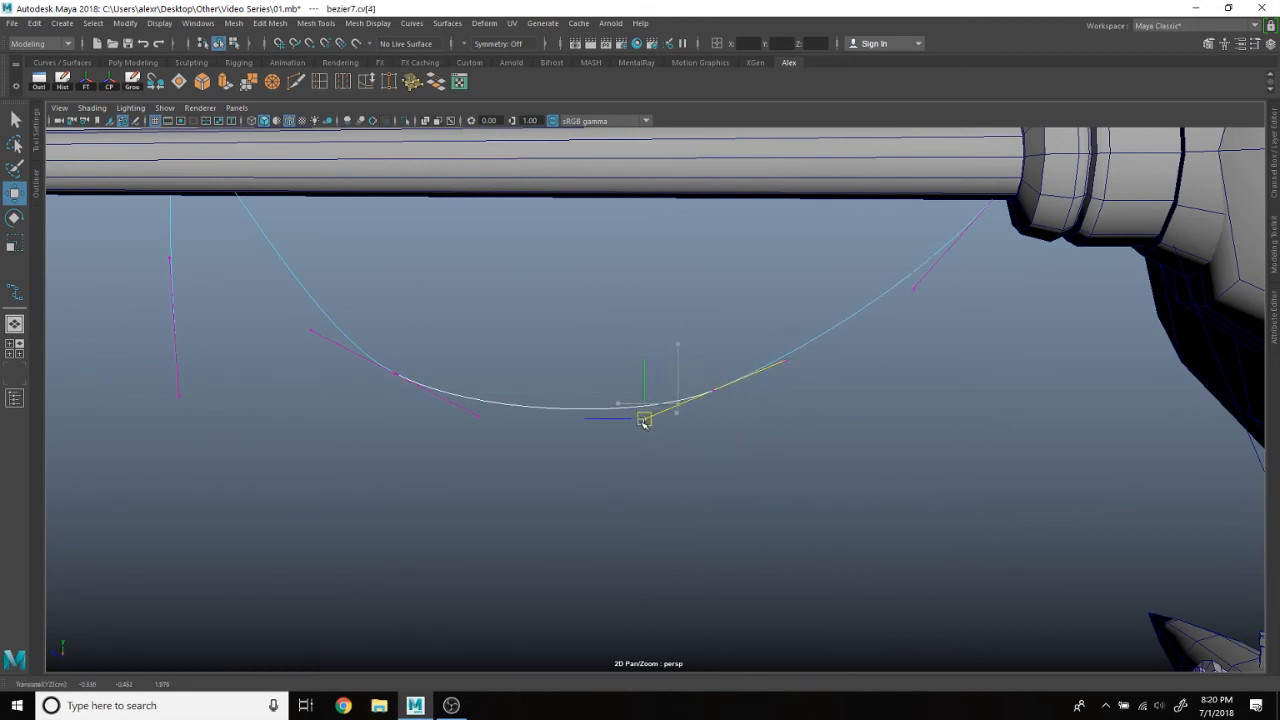
{"action": "right_click_drag", "start_coordinate": [597, 300], "coordinate": [639, 278]}
{"action": "scroll", "coordinate": [640, 280], "scroll_direction": "down", "scroll_amount": 10}
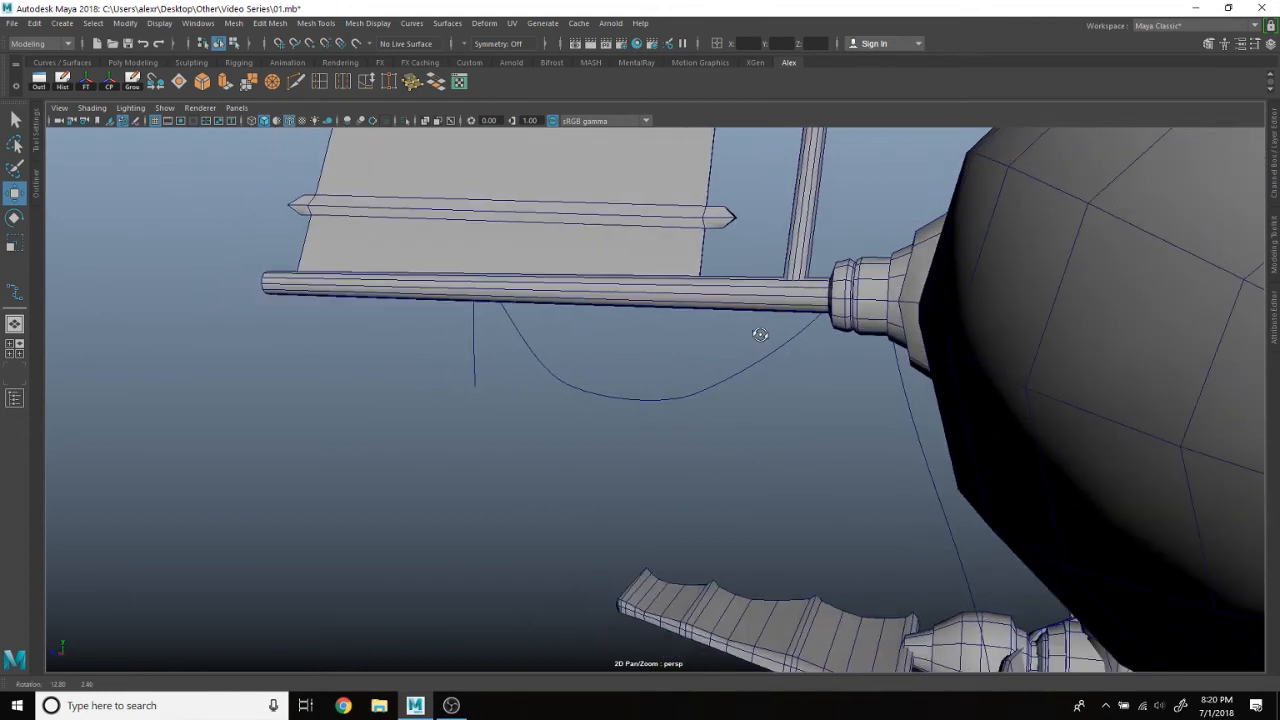
Step: Reopen the sagging rope's control vertices and stretch the tangent handles of both bends to round out its lowest part
{"action": "left_click_drag", "start_coordinate": [758, 337], "coordinate": [806, 318], "text": "alt"}
{"action": "scroll", "coordinate": [724, 360], "scroll_direction": "up", "scroll_amount": 5}
{"action": "scroll", "coordinate": [724, 360], "scroll_direction": "up", "scroll_amount": 3}
{"action": "left_click_drag", "start_coordinate": [680, 369], "coordinate": [687, 432]}
{"action": "scroll", "coordinate": [672, 403], "scroll_direction": "up", "scroll_amount": 2}
{"action": "right_click_drag", "start_coordinate": [672, 349], "coordinate": [609, 332]}
{"action": "left_click_drag", "start_coordinate": [628, 355], "coordinate": [499, 364], "text": "alt"}
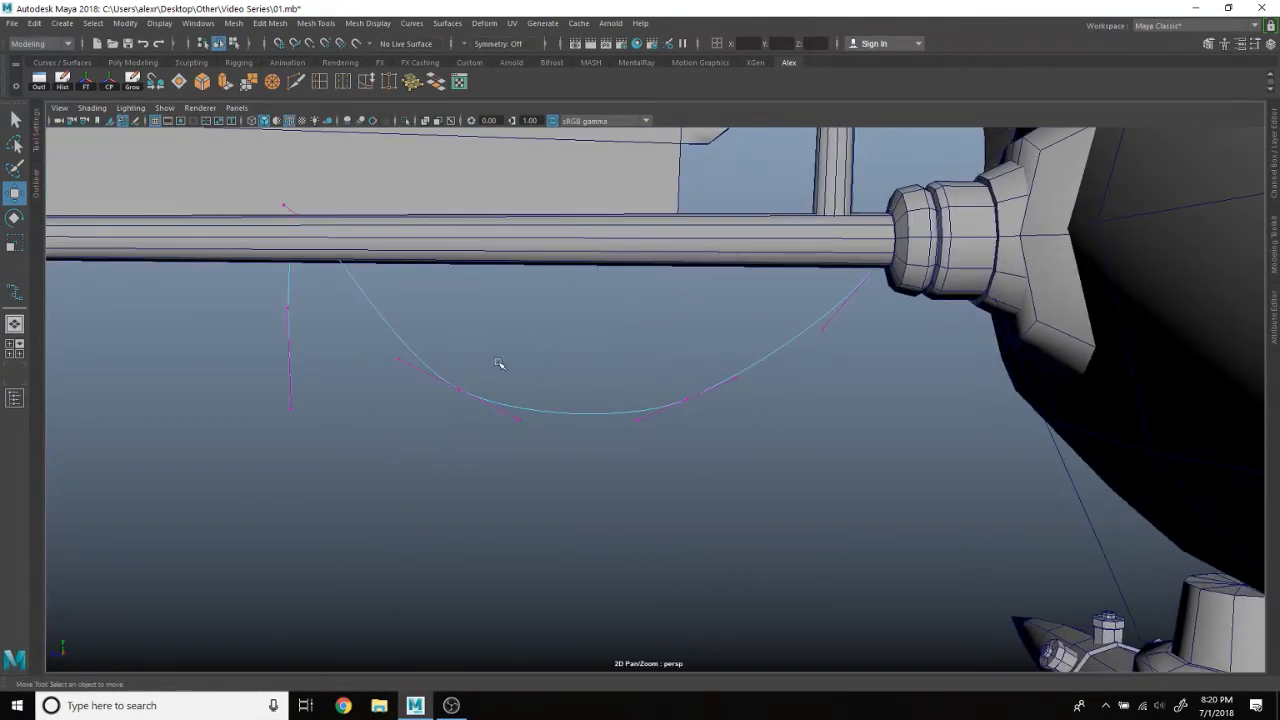
{"action": "left_click_drag", "start_coordinate": [453, 403], "coordinate": [555, 432]}
{"action": "left_click_drag", "start_coordinate": [676, 384], "coordinate": [620, 430]}
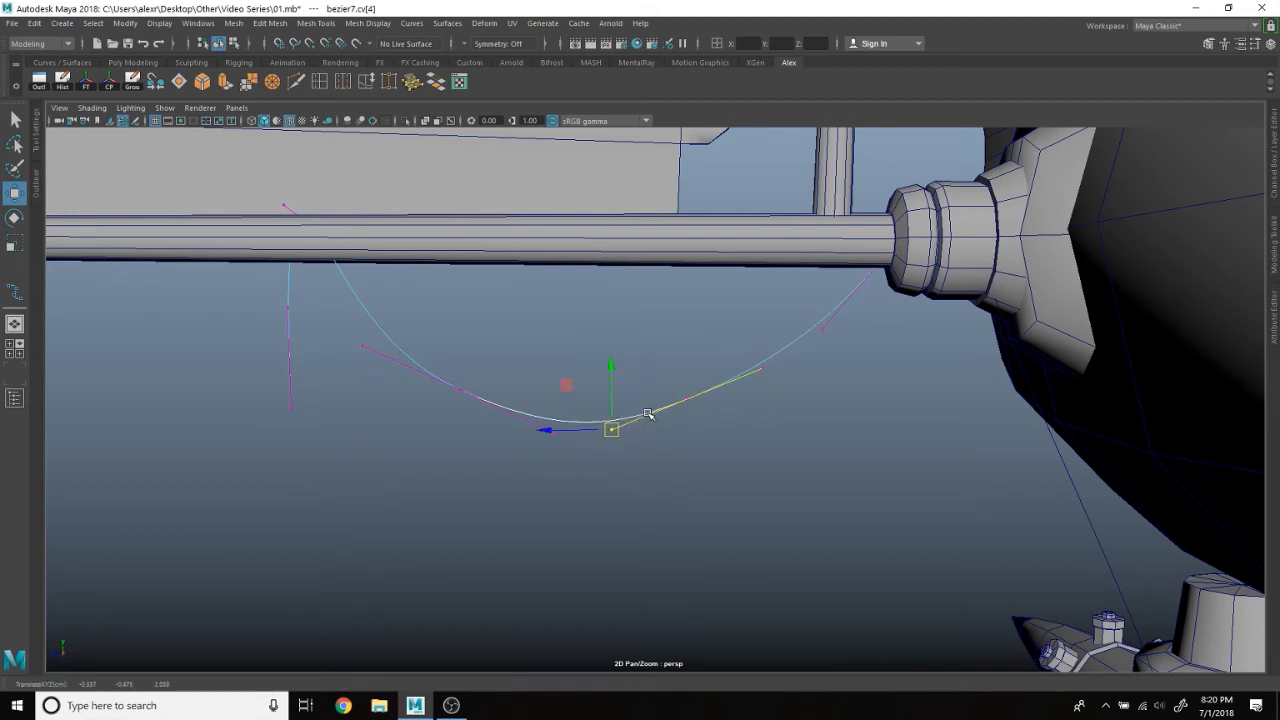
Step: Raise both bends of the sagging rope together, adjust its hub-end handle, and return to object mode
{"action": "left_click_drag", "start_coordinate": [428, 366], "coordinate": [708, 414]}
{"action": "mouse_move", "coordinate": [583, 339]}
{"action": "left_mouse_down"}
{"action": "mouse_move", "coordinate": [583, 296]}
{"action": "mouse_move", "coordinate": [583, 324]}
{"action": "left_mouse_up"}
{"action": "left_click", "coordinate": [812, 326]}
{"action": "mouse_move", "coordinate": [815, 324]}
{"action": "left_mouse_down"}
{"action": "mouse_move", "coordinate": [835, 331]}
{"action": "mouse_move", "coordinate": [801, 323]}
{"action": "left_mouse_up"}
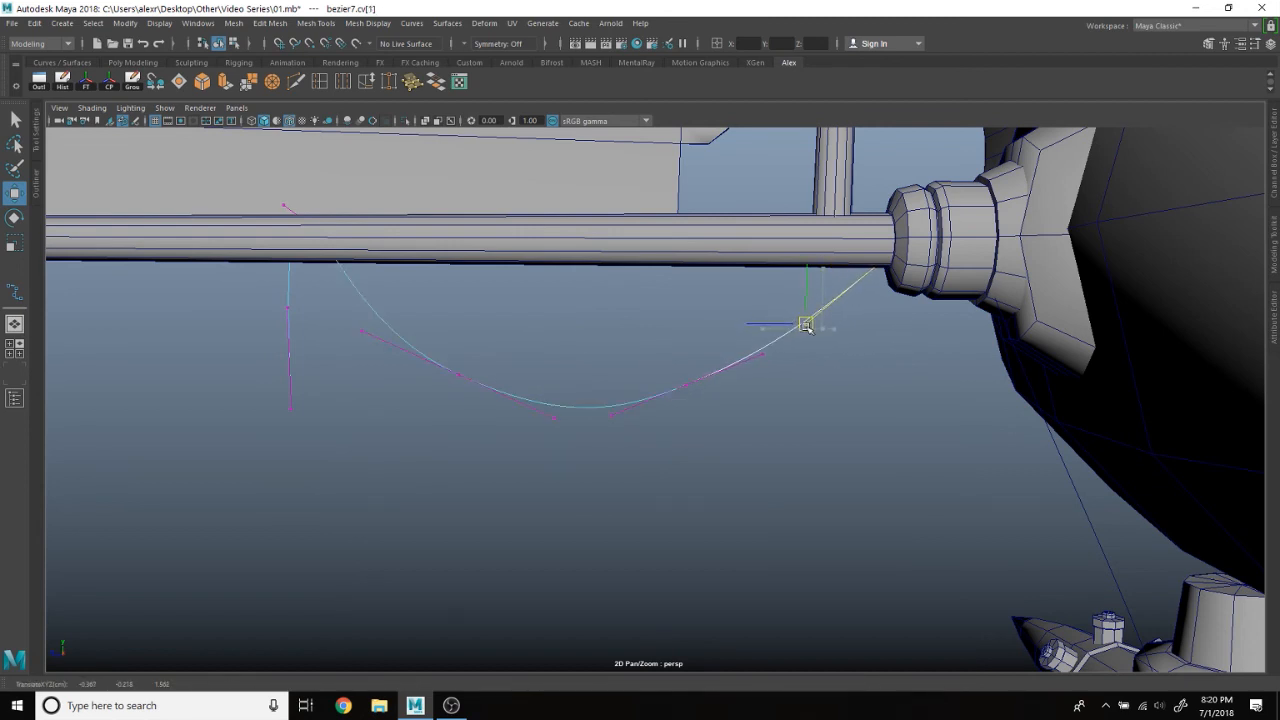
{"action": "right_click_drag", "start_coordinate": [638, 323], "coordinate": [697, 289]}
{"action": "left_click", "coordinate": [700, 298]}
Step: Create a polygon cylinder at the scene origin to serve as the base for a rope cross-section
{"action": "scroll", "coordinate": [808, 336], "scroll_direction": "down", "scroll_amount": 5}
{"action": "left_click_drag", "start_coordinate": [811, 337], "coordinate": [432, 350], "text": "alt"}
{"action": "left_click_drag", "start_coordinate": [826, 322], "coordinate": [734, 326], "text": "alt"}
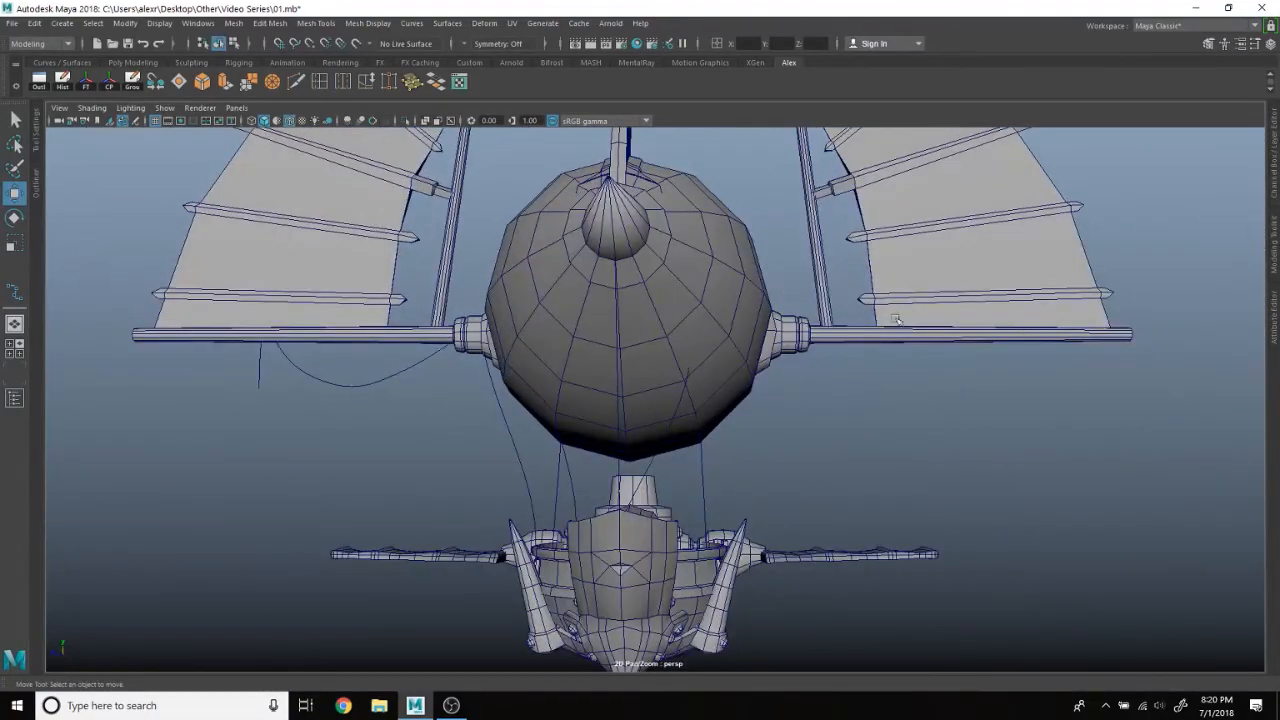
{"action": "right_click_drag", "start_coordinate": [813, 365], "coordinate": [766, 366], "text": "alt"}
{"action": "left_click_drag", "start_coordinate": [766, 366], "coordinate": [810, 388], "text": "alt"}
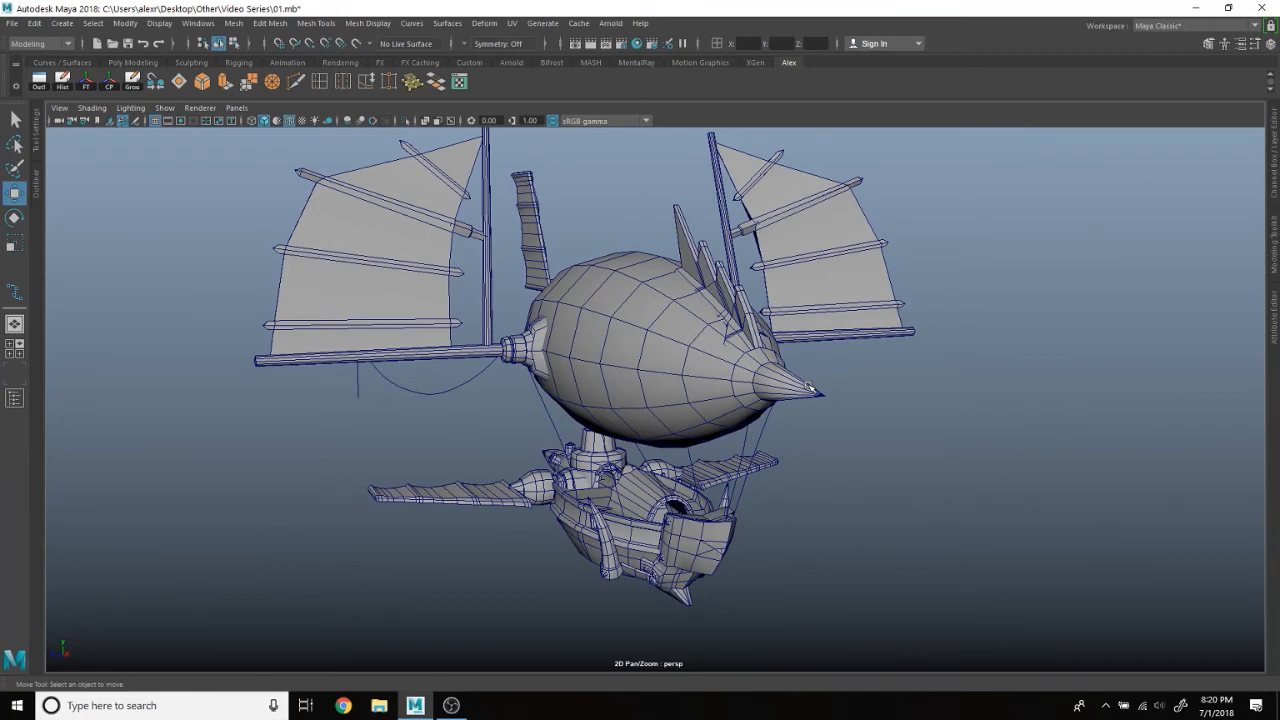
{"action": "scroll", "coordinate": [272, 316], "scroll_direction": "up", "scroll_amount": 2}
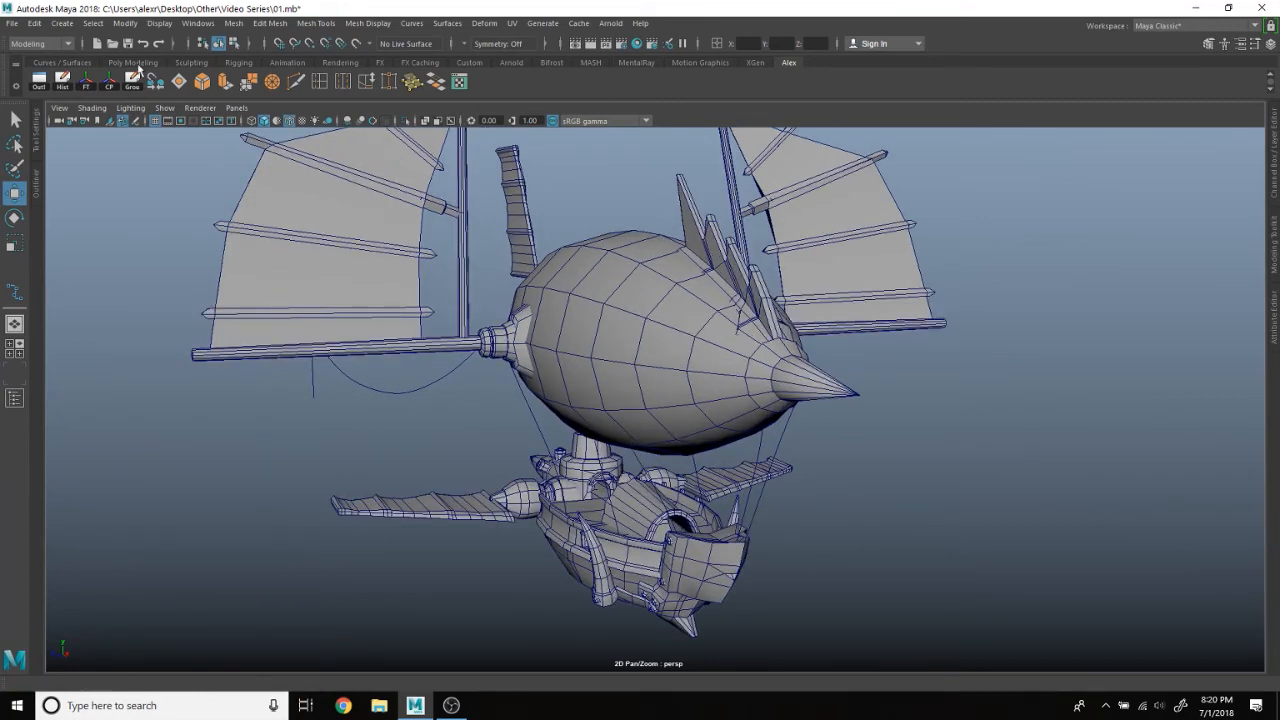
{"action": "left_click", "coordinate": [132, 62]}
{"action": "left_click", "coordinate": [92, 87]}
{"action": "scroll", "coordinate": [500, 240], "scroll_direction": "down", "scroll_amount": 3}
{"action": "left_click_drag", "start_coordinate": [500, 240], "coordinate": [631, 293], "text": "alt"}
{"action": "scroll", "coordinate": [631, 293], "scroll_direction": "up", "scroll_amount": 4}
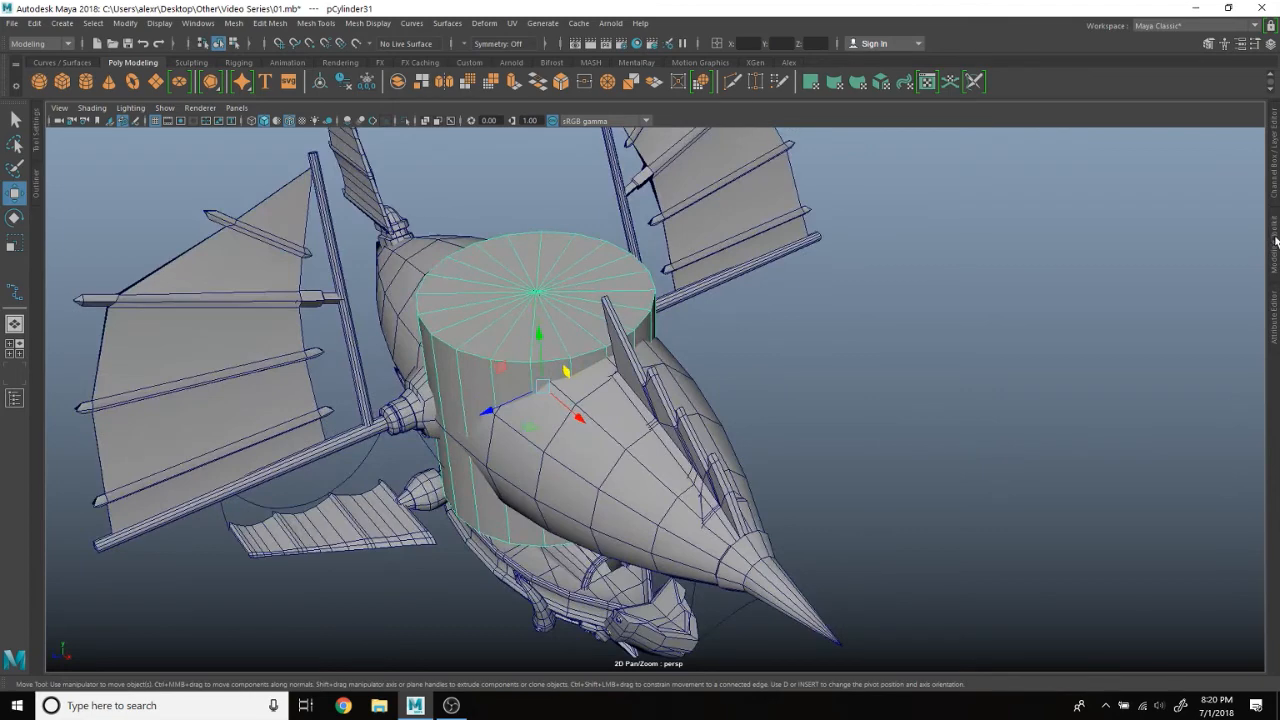
Step: Set the cylinder's axis subdivisions to 6
{"action": "left_click", "coordinate": [1275, 190]}
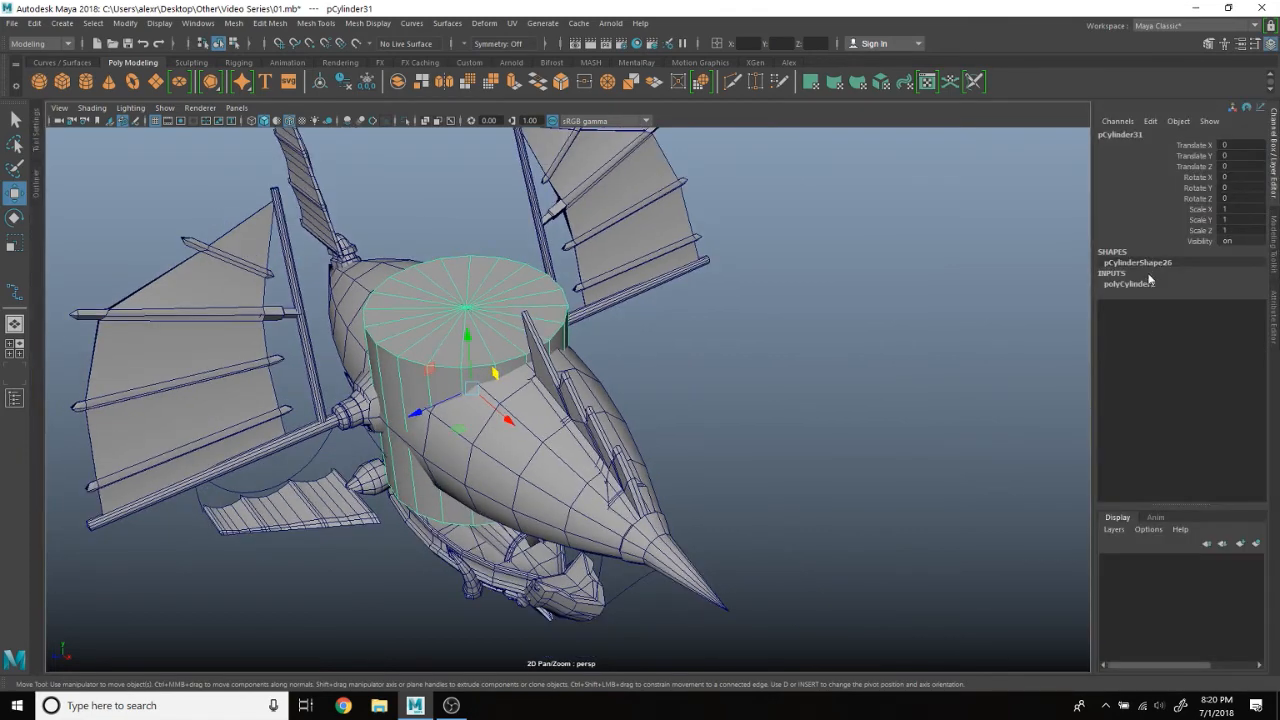
{"action": "left_click", "coordinate": [1135, 283]}
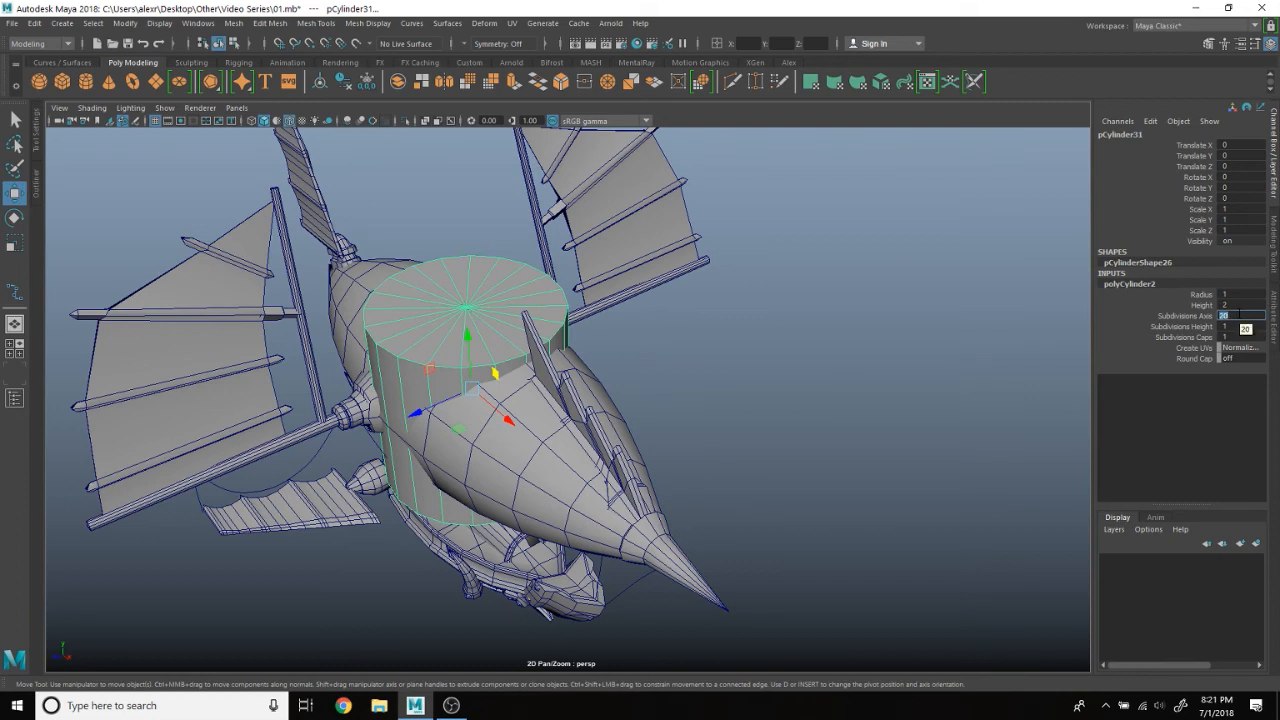
{"action": "key", "text": "Return"}
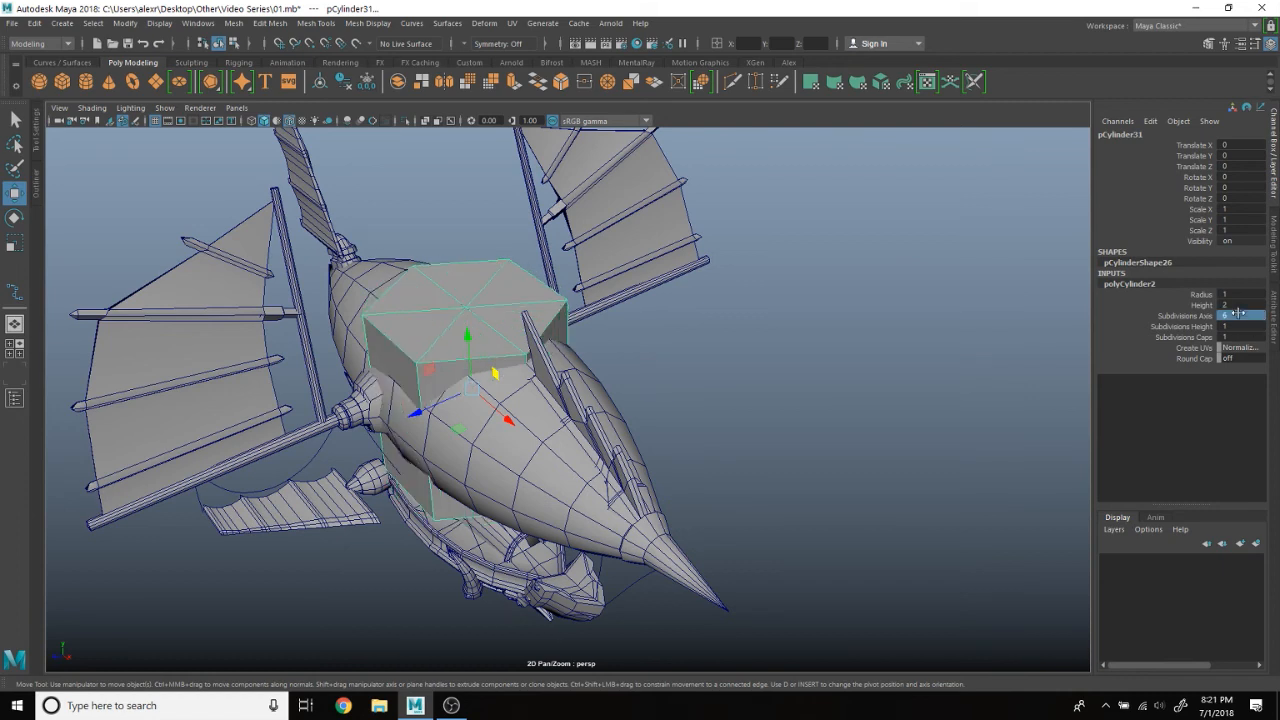
{"action": "left_click", "coordinate": [1276, 190]}
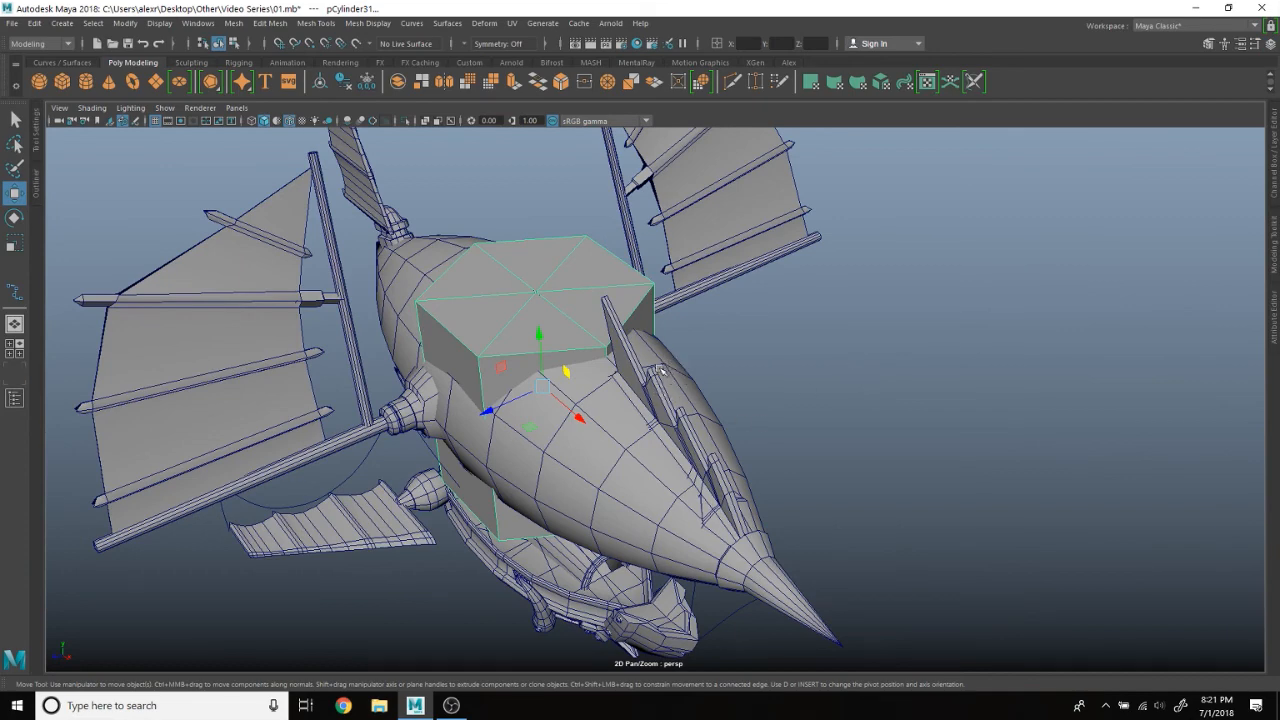
Step: Delete the cylinder's side and bottom faces, keeping only the hexagonal top cap
{"action": "scroll", "coordinate": [660, 370], "scroll_direction": "up", "scroll_amount": 3}
{"action": "left_click_drag", "start_coordinate": [497, 256], "coordinate": [475, 200], "text": "alt"}
{"action": "right_click_drag", "start_coordinate": [474, 200], "coordinate": [479, 232]}
{"action": "scroll", "coordinate": [482, 250], "scroll_direction": "down", "scroll_amount": 4}
{"action": "left_click_drag", "start_coordinate": [873, 643], "coordinate": [296, 406]}
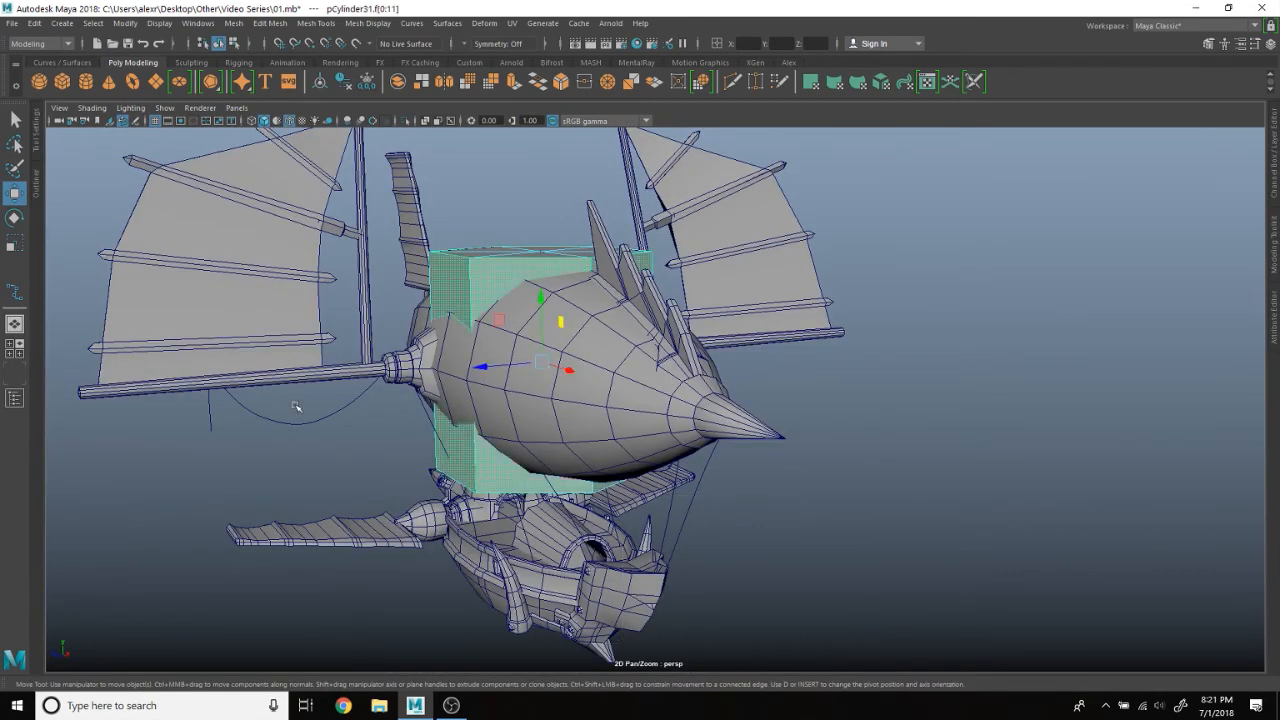
{"action": "key", "text": "Delete"}
Step: Center the pivot of the hexagonal cap in object mode and scale it down uniformly to about 0.15
{"action": "left_click_drag", "start_coordinate": [590, 250], "coordinate": [545, 258], "text": "alt"}
{"action": "right_click_drag", "start_coordinate": [541, 257], "coordinate": [574, 257]}
{"action": "key", "text": "r"}
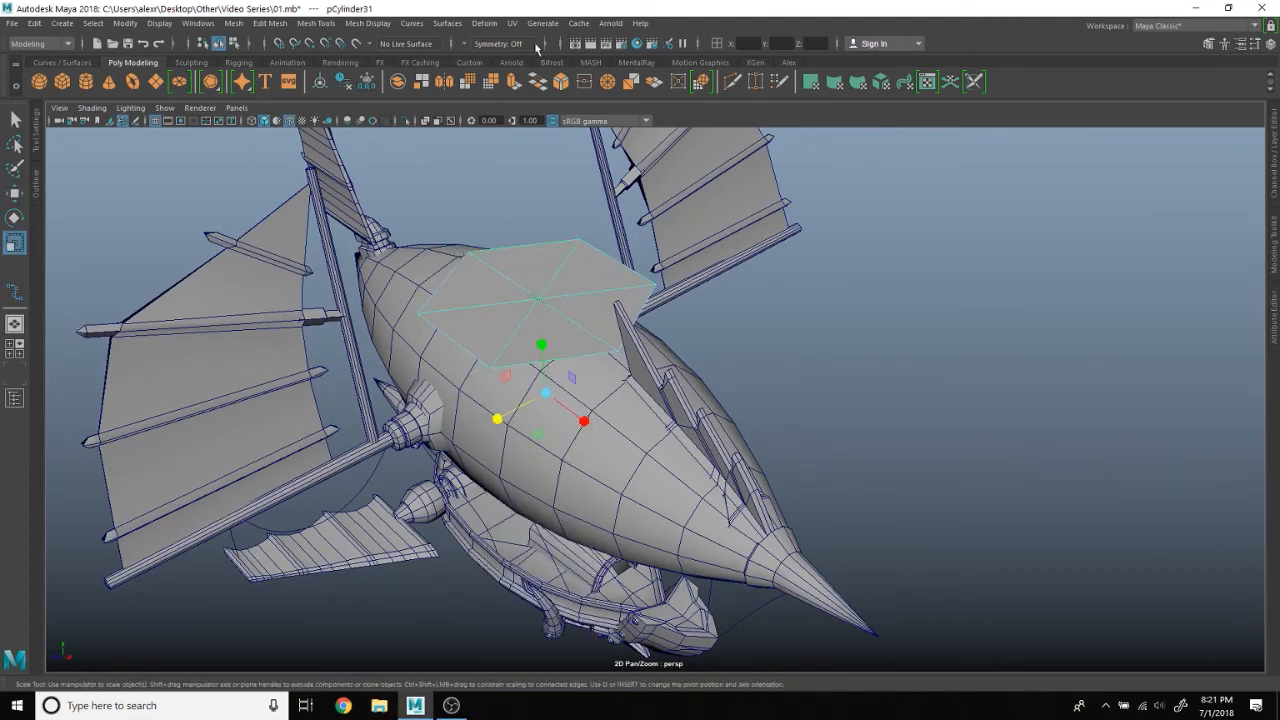
{"action": "left_click", "coordinate": [789, 62]}
{"action": "left_click", "coordinate": [108, 81]}
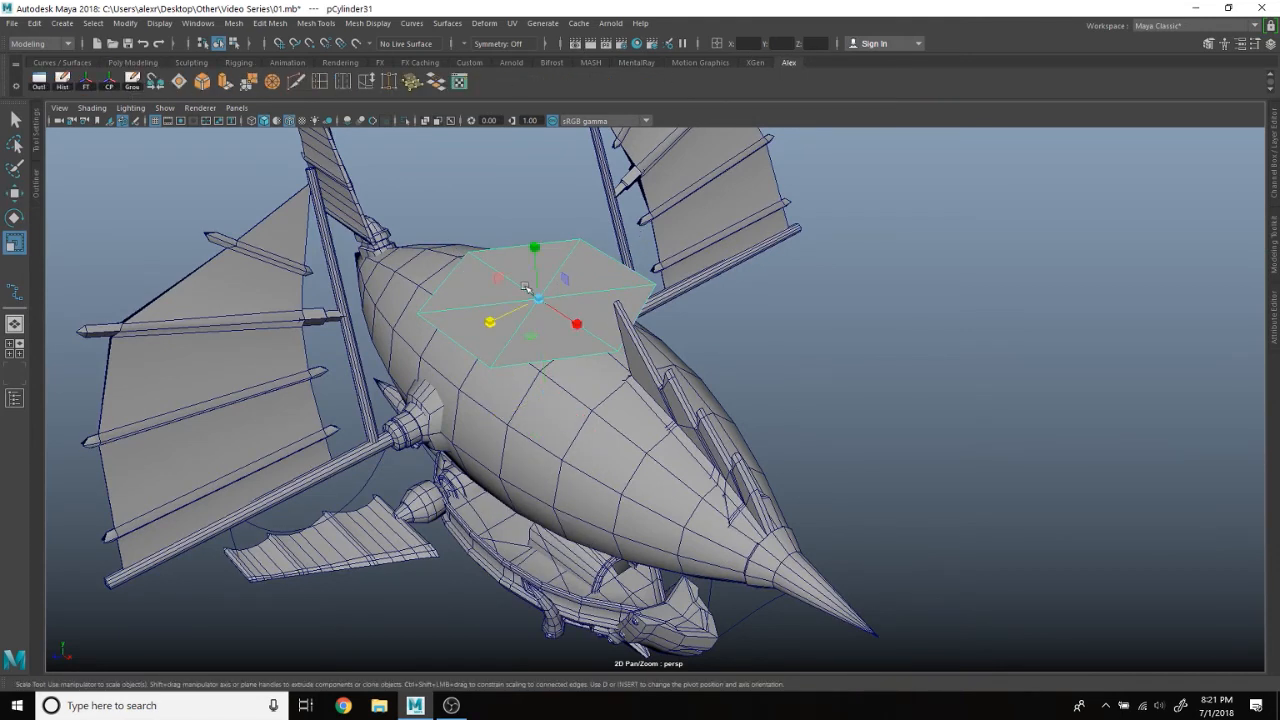
{"action": "left_click_drag", "start_coordinate": [543, 299], "coordinate": [449, 297]}
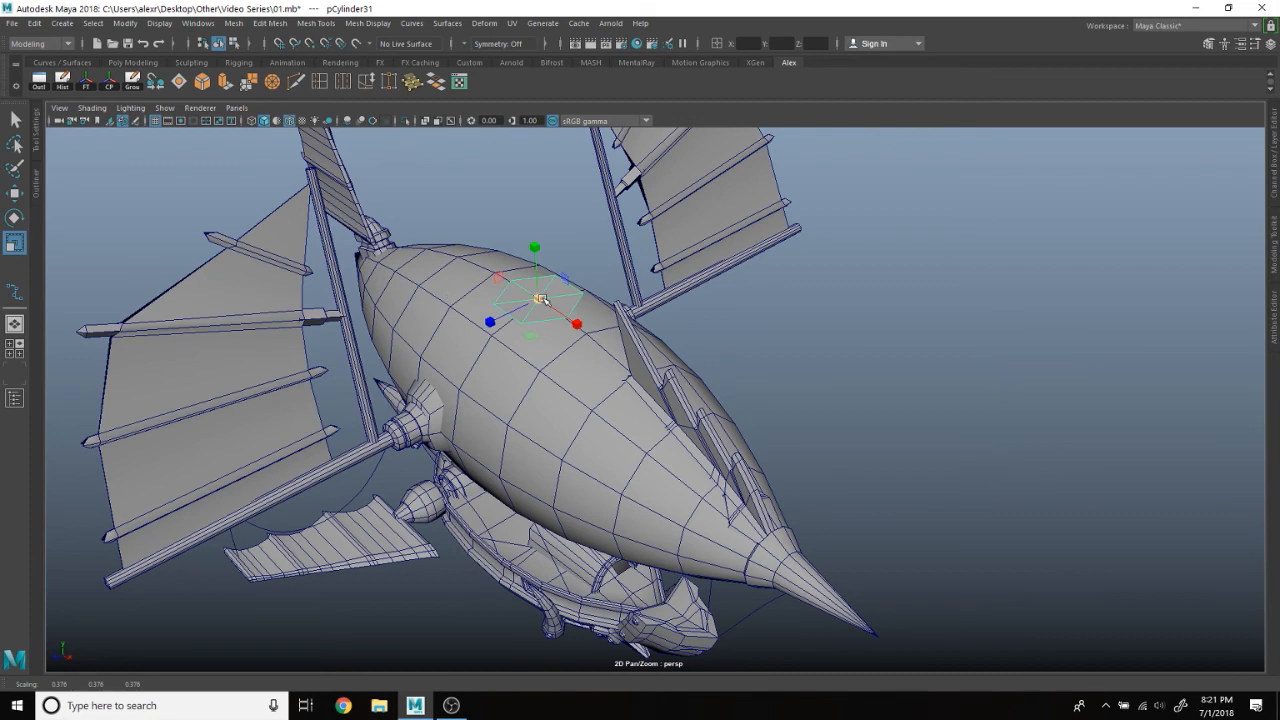
{"action": "left_click_drag", "start_coordinate": [543, 303], "coordinate": [508, 303]}
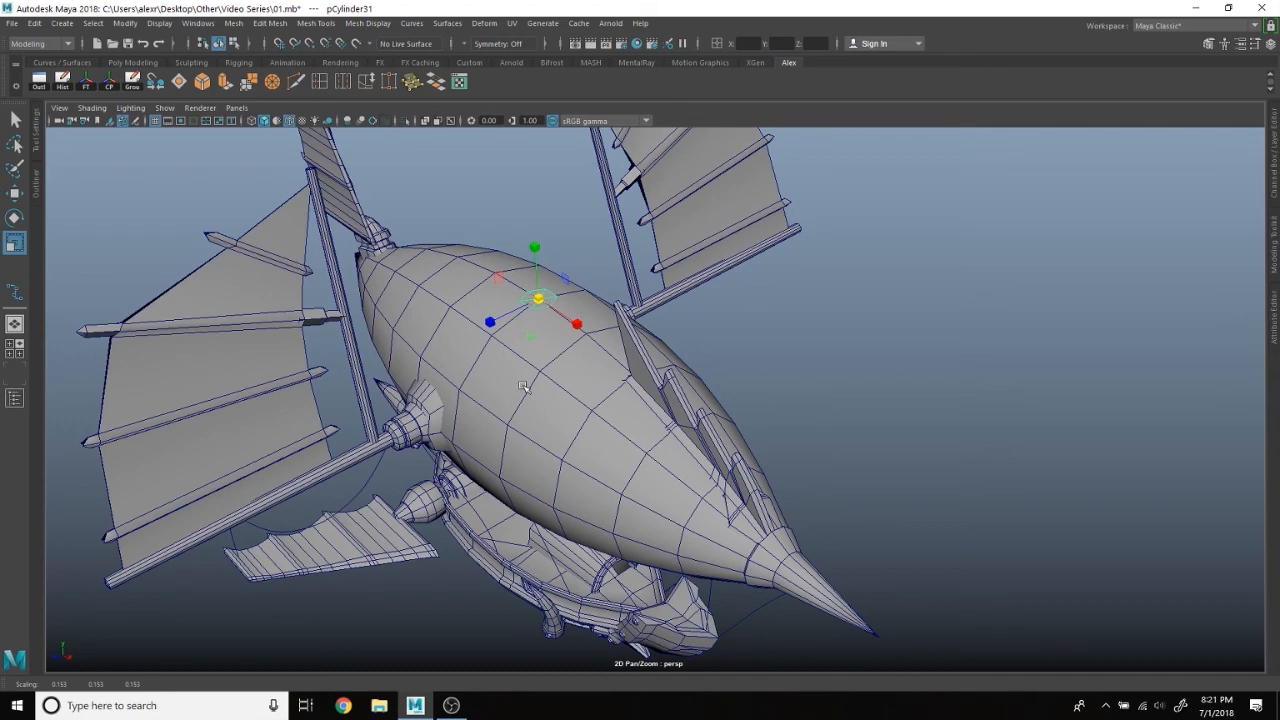
Step: Move the small hexagon out of the balloon to the open space beside its flank
{"action": "key", "text": "w"}
{"action": "scroll", "coordinate": [604, 370], "scroll_direction": "up", "scroll_amount": 2}
{"action": "middle_click_drag", "start_coordinate": [575, 383], "coordinate": [757, 376], "text": "alt"}
{"action": "left_click_drag", "start_coordinate": [757, 376], "coordinate": [741, 328], "text": "alt"}
{"action": "left_click_drag", "start_coordinate": [702, 192], "coordinate": [557, 456]}
{"action": "left_click_drag", "start_coordinate": [645, 465], "coordinate": [694, 494]}
{"action": "left_click_drag", "start_coordinate": [725, 550], "coordinate": [790, 527], "text": "alt"}
Step: Select all the rope curves together with the hexagon and isolate them in the viewport
{"action": "left_click", "coordinate": [857, 461]}
{"action": "left_click_drag", "start_coordinate": [857, 472], "coordinate": [855, 474], "text": "shift"}
{"action": "left_click_drag", "start_coordinate": [936, 436], "coordinate": [1034, 439], "text": "shift"}
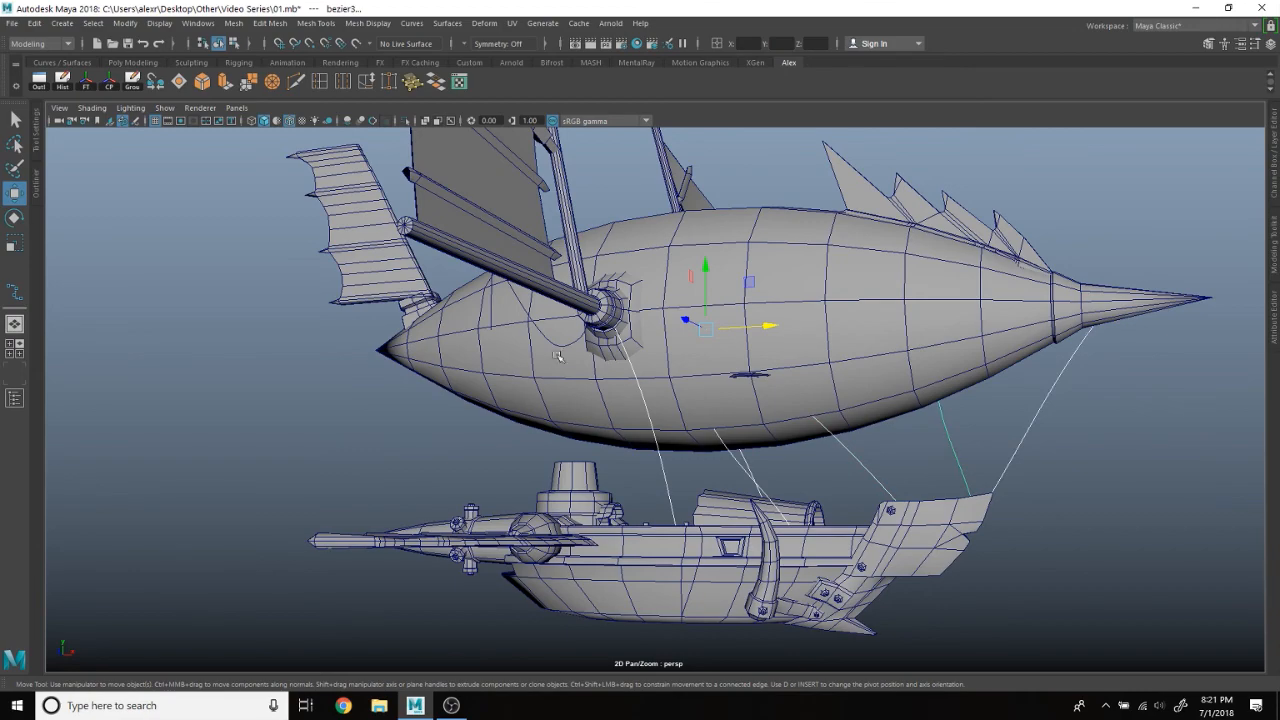
{"action": "left_click_drag", "start_coordinate": [558, 356], "coordinate": [420, 424], "text": "alt"}
{"action": "left_click_drag", "start_coordinate": [471, 380], "coordinate": [506, 393], "text": "shift"}
{"action": "left_click", "coordinate": [488, 470]}
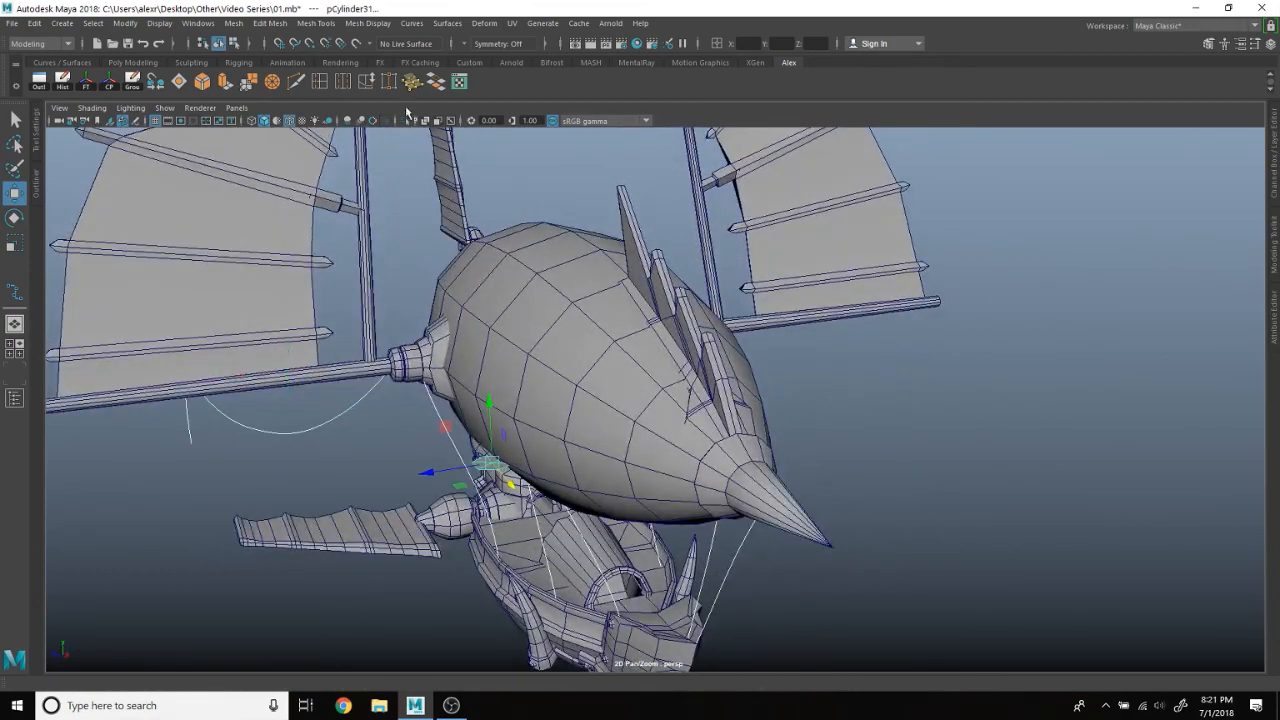
{"action": "left_click", "coordinate": [405, 121]}
Step: Scale the isolated hexagon down repeatedly until it is a tiny profile matching the rope's thickness
{"action": "left_click_drag", "start_coordinate": [594, 260], "coordinate": [571, 376], "text": "alt"}
{"action": "left_click", "coordinate": [488, 434]}
{"action": "middle_click_drag", "start_coordinate": [636, 390], "coordinate": [614, 376], "text": "alt"}
{"action": "left_click_drag", "start_coordinate": [610, 380], "coordinate": [587, 333], "text": "alt"}
{"action": "key", "text": "r"}
{"action": "left_click_drag", "start_coordinate": [477, 384], "coordinate": [423, 384]}
{"action": "scroll", "coordinate": [519, 377], "scroll_direction": "up", "scroll_amount": 3}
{"action": "scroll", "coordinate": [519, 377], "scroll_direction": "up", "scroll_amount": 1}
{"action": "key", "text": "w"}
{"action": "key", "text": "f"}
{"action": "scroll", "coordinate": [526, 369], "scroll_direction": "down", "scroll_amount": 5}
{"action": "middle_click_drag", "start_coordinate": [616, 343], "coordinate": [523, 344], "text": "alt"}
{"action": "left_click_drag", "start_coordinate": [636, 287], "coordinate": [682, 287], "text": "alt"}
{"action": "key", "text": "r"}
{"action": "left_click_drag", "start_coordinate": [596, 405], "coordinate": [555, 407]}
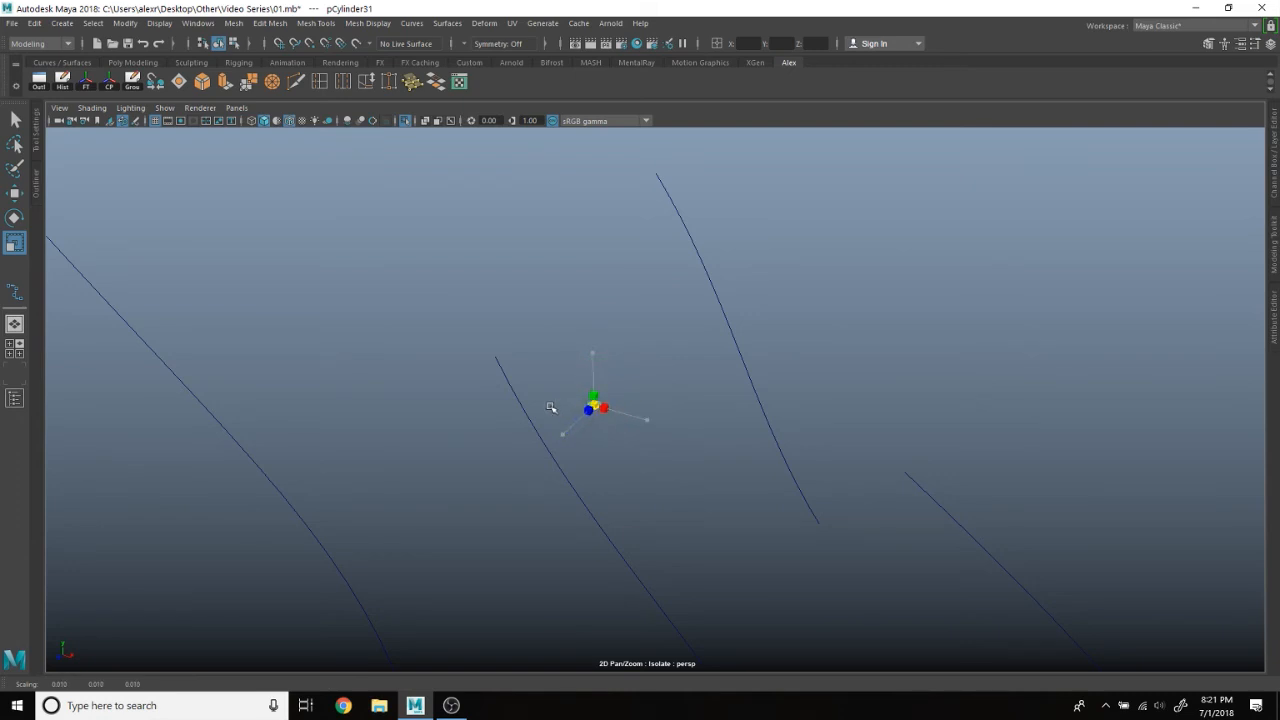
{"action": "key", "text": "w"}
Step: Snap the tiny hexagon onto the nearby rope curve and slide it along to the rope's upper end
{"action": "scroll", "coordinate": [711, 403], "scroll_direction": "up", "scroll_amount": 1}
{"action": "left_click", "coordinate": [711, 403]}
{"action": "left_click", "coordinate": [578, 407]}
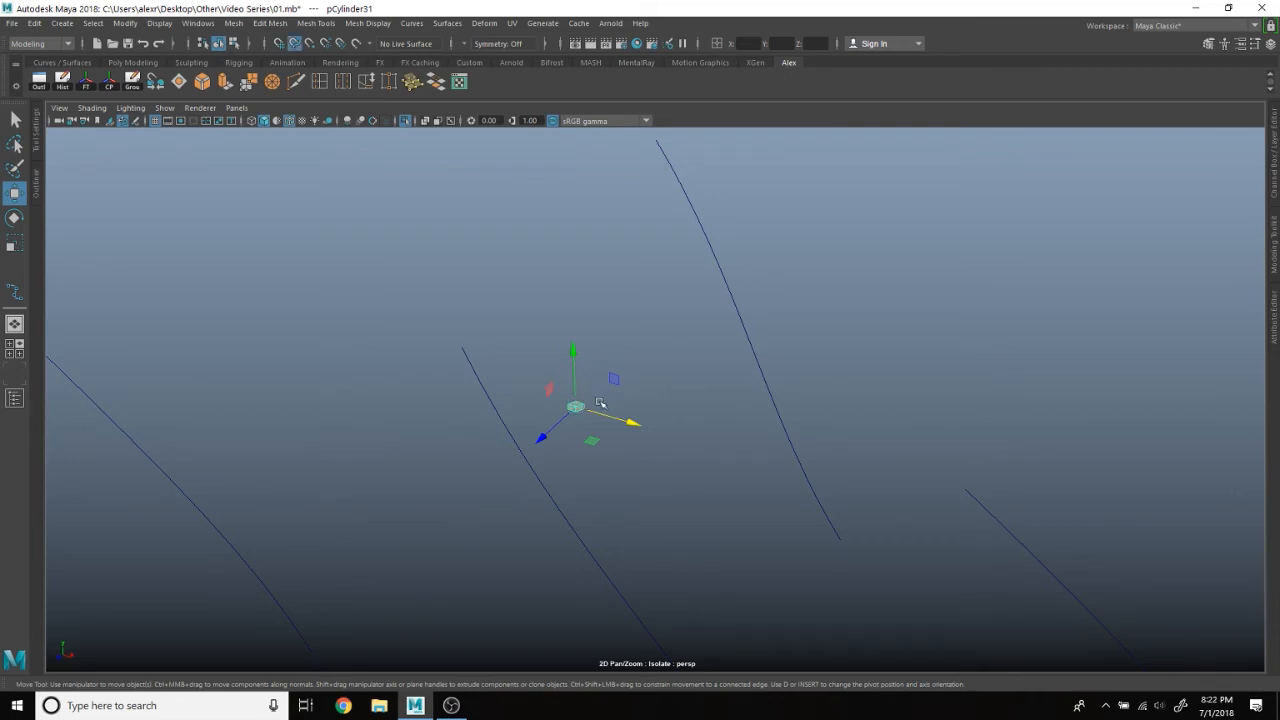
{"action": "left_click_drag", "start_coordinate": [570, 410], "coordinate": [578, 409]}
{"action": "left_click_drag", "start_coordinate": [484, 368], "coordinate": [484, 367]}
{"action": "middle_click_drag", "start_coordinate": [509, 431], "coordinate": [528, 459]}
{"action": "left_click_drag", "start_coordinate": [573, 472], "coordinate": [700, 414], "text": "alt"}
{"action": "mouse_move", "coordinate": [699, 362]}
{"action": "left_mouse_down", "text": "alt"}
{"action": "mouse_move", "coordinate": [771, 371]}
{"action": "mouse_move", "coordinate": [694, 365]}
{"action": "mouse_move", "coordinate": [674, 316]}
{"action": "mouse_move", "coordinate": [726, 373]}
{"action": "mouse_move", "coordinate": [700, 366]}
{"action": "left_mouse_up", "text": "alt"}
{"action": "left_click_drag", "start_coordinate": [657, 402], "coordinate": [765, 492]}
{"action": "left_click_drag", "start_coordinate": [651, 430], "coordinate": [692, 414]}
{"action": "left_click_drag", "start_coordinate": [720, 330], "coordinate": [762, 484]}
{"action": "middle_click_drag", "start_coordinate": [858, 406], "coordinate": [735, 234]}
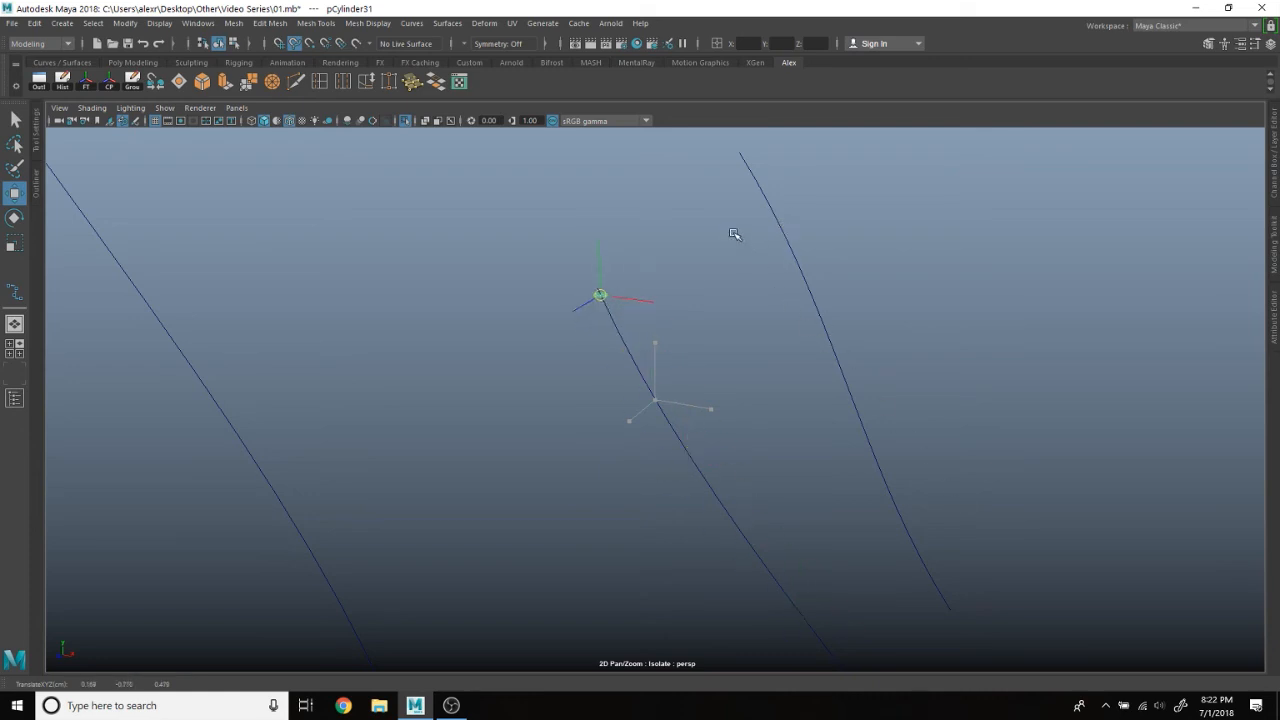
Step: Inspect the hexagon's placement at the rope curve's upper end and clear the selection
{"action": "scroll", "coordinate": [714, 286], "scroll_direction": "up", "scroll_amount": 4}
{"action": "left_click_drag", "start_coordinate": [714, 286], "coordinate": [760, 422], "text": "alt"}
{"action": "scroll", "coordinate": [706, 489], "scroll_direction": "up", "scroll_amount": 2}
{"action": "scroll", "coordinate": [708, 491], "scroll_direction": "down", "scroll_amount": 2}
{"action": "left_click_drag", "start_coordinate": [541, 464], "coordinate": [702, 359]}
{"action": "scroll", "coordinate": [712, 361], "scroll_direction": "up", "scroll_amount": 2}
{"action": "middle_click_drag", "start_coordinate": [738, 357], "coordinate": [675, 421], "text": "alt"}
{"action": "scroll", "coordinate": [660, 441], "scroll_direction": "up", "scroll_amount": 2}
{"action": "middle_click_drag", "start_coordinate": [785, 349], "coordinate": [708, 400], "text": "alt"}
{"action": "scroll", "coordinate": [712, 426], "scroll_direction": "down", "scroll_amount": 4}
{"action": "middle_click_drag", "start_coordinate": [728, 474], "coordinate": [663, 314], "text": "alt"}
{"action": "scroll", "coordinate": [658, 315], "scroll_direction": "down", "scroll_amount": 1}
{"action": "left_click_drag", "start_coordinate": [658, 315], "coordinate": [649, 383], "text": "alt"}
{"action": "left_click", "coordinate": [506, 357]}
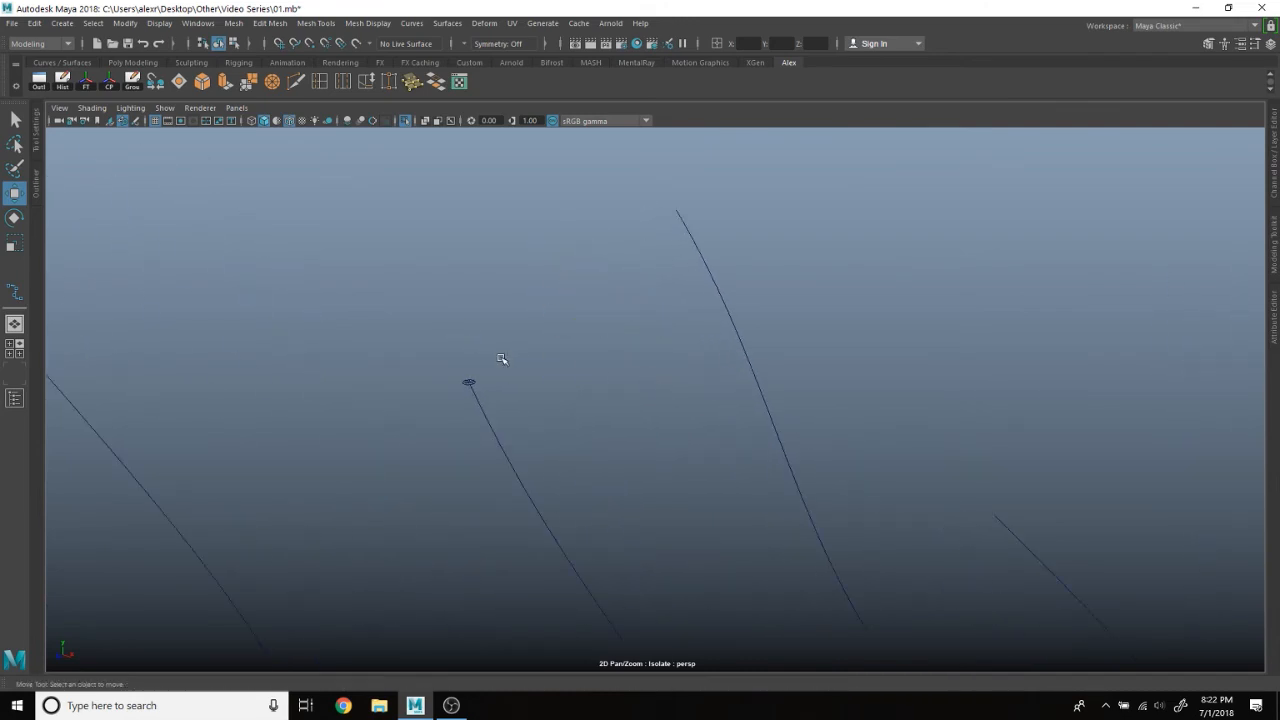
Step: Reselect the hexagon at the rope's upper end and scale it down slightly
{"action": "left_click", "coordinate": [467, 377]}
{"action": "scroll", "coordinate": [437, 393], "scroll_direction": "up", "scroll_amount": 2}
{"action": "scroll", "coordinate": [437, 393], "scroll_direction": "up", "scroll_amount": 4}
{"action": "key", "text": "f"}
{"action": "key", "text": "r"}
{"action": "left_click_drag", "start_coordinate": [656, 402], "coordinate": [639, 411]}
{"action": "key", "text": "w"}
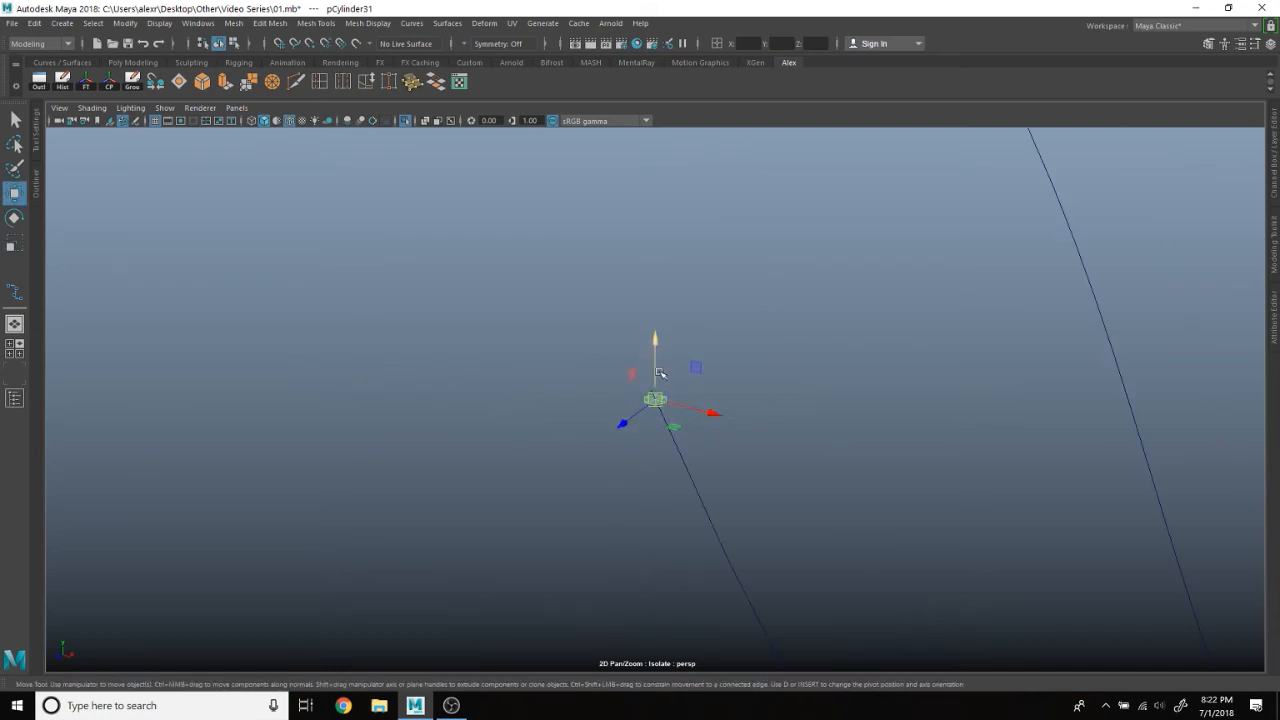
Step: Duplicate the tiny hexagon and move the copy over to the upper part of the neighbouring rope curve
{"action": "left_click_drag", "start_coordinate": [656, 401], "coordinate": [718, 344]}
{"action": "middle_click_drag", "start_coordinate": [813, 322], "coordinate": [709, 386], "text": "alt"}
{"action": "scroll", "coordinate": [709, 386], "scroll_direction": "down", "scroll_amount": 3}
{"action": "left_click_drag", "start_coordinate": [521, 509], "coordinate": [768, 414]}
{"action": "middle_click_drag", "start_coordinate": [834, 277], "coordinate": [670, 410], "text": "alt"}
{"action": "scroll", "coordinate": [687, 403], "scroll_direction": "down", "scroll_amount": 2}
{"action": "middle_click", "coordinate": [785, 303]}
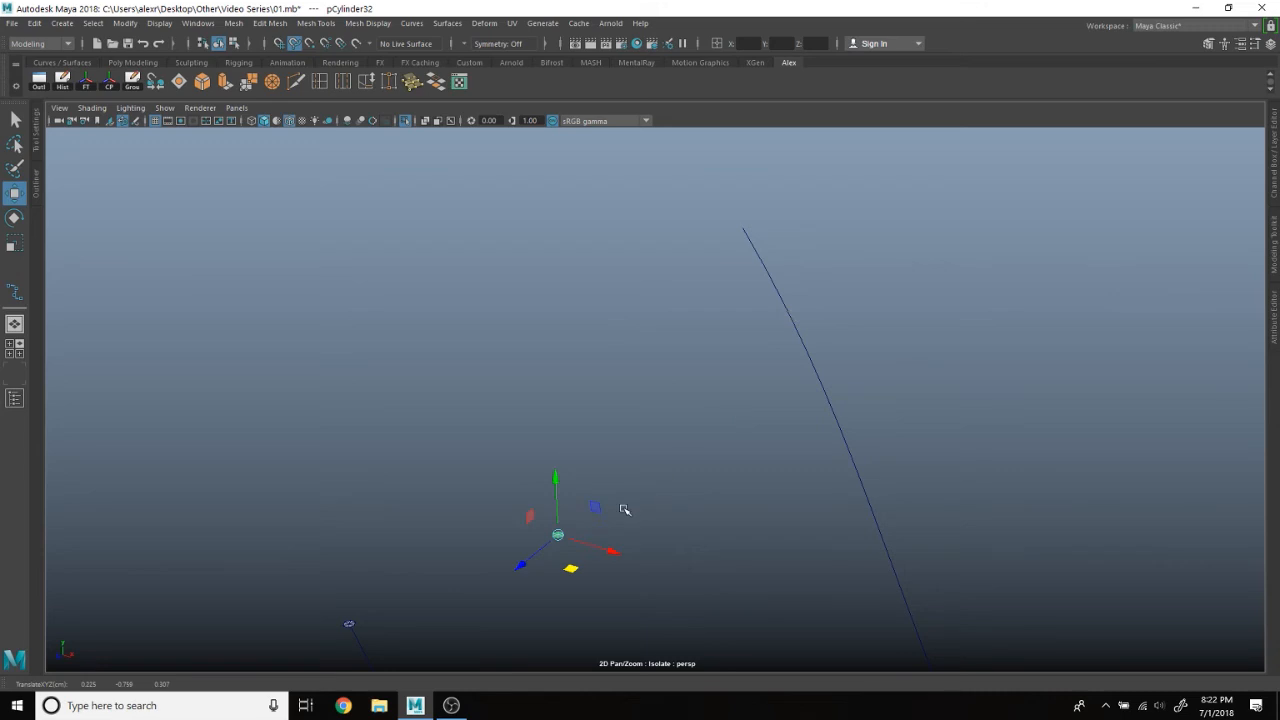
{"action": "middle_click_drag", "start_coordinate": [568, 567], "coordinate": [791, 389]}
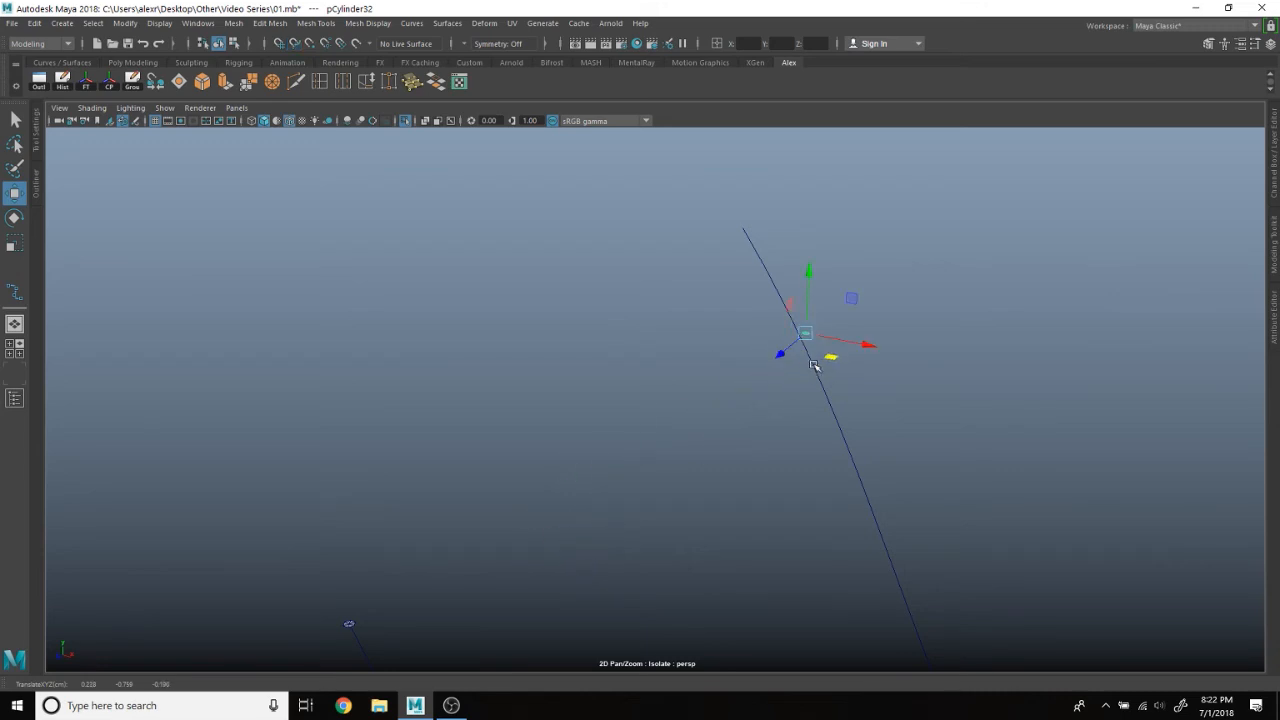
Step: Check the copy from other angles and move it right next to the second rope curve in depth
{"action": "left_click_drag", "start_coordinate": [815, 366], "coordinate": [648, 399], "text": "alt"}
{"action": "left_click_drag", "start_coordinate": [484, 429], "coordinate": [777, 349]}
{"action": "key", "text": "f"}
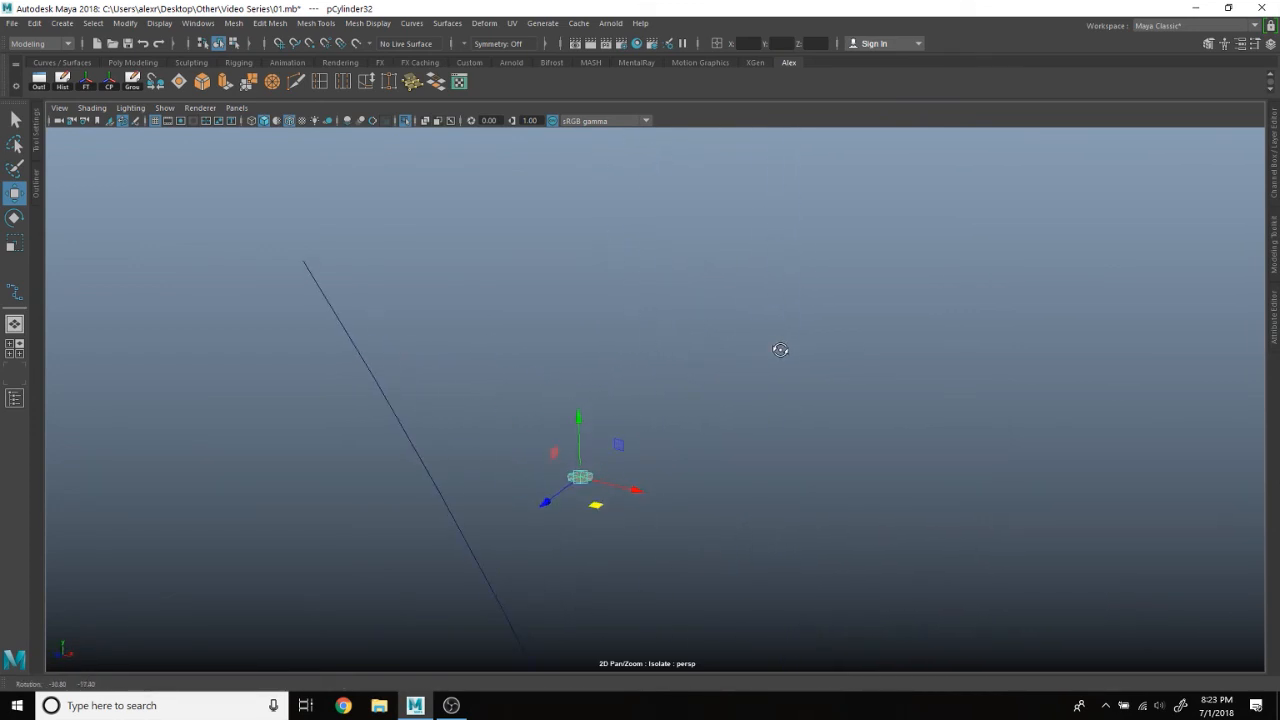
{"action": "left_click_drag", "start_coordinate": [596, 511], "coordinate": [384, 347]}
{"action": "key", "text": "f"}
{"action": "left_click_drag", "start_coordinate": [551, 346], "coordinate": [556, 472], "text": "alt"}
{"action": "left_click_drag", "start_coordinate": [640, 455], "coordinate": [576, 425], "text": "alt"}
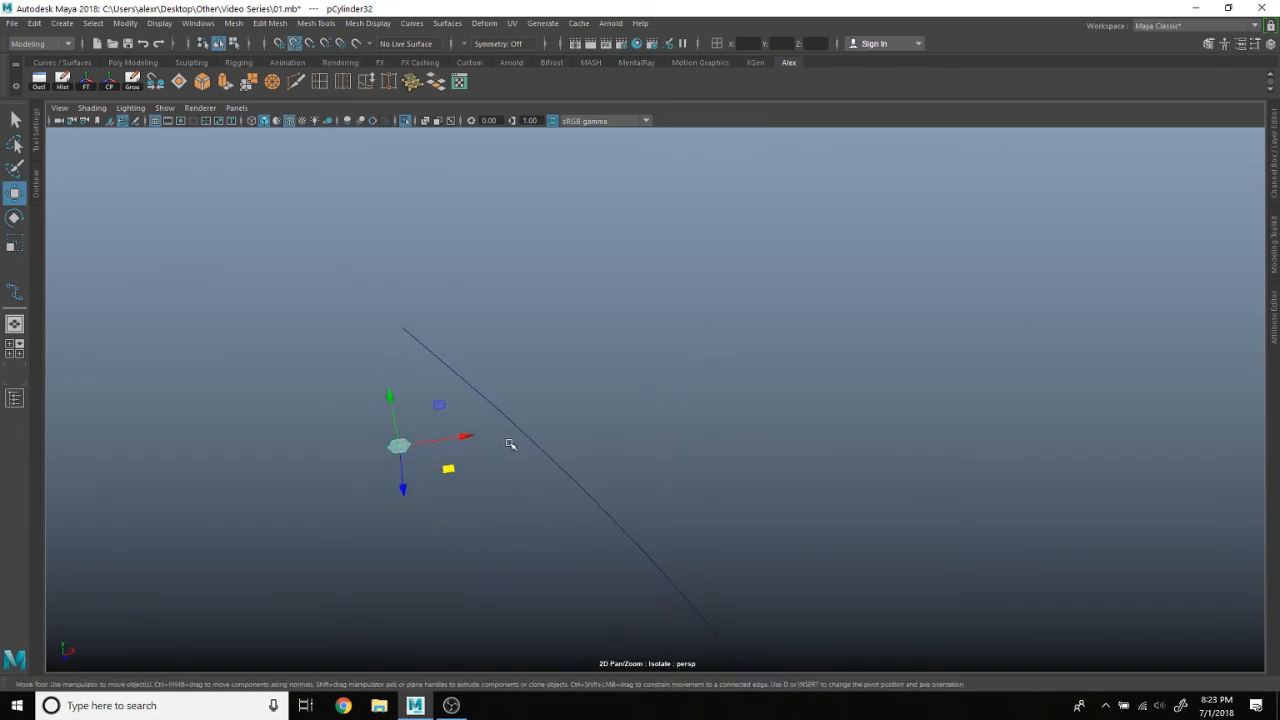
Step: Snap the copied hexagon onto the second rope curve and slide it to the curve's upper end
{"action": "middle_click", "coordinate": [538, 448]}
{"action": "middle_click_drag", "start_coordinate": [563, 466], "coordinate": [548, 446]}
{"action": "left_click_drag", "start_coordinate": [592, 471], "coordinate": [636, 425], "text": "alt"}
{"action": "middle_click_drag", "start_coordinate": [636, 425], "coordinate": [632, 430], "text": "alt"}
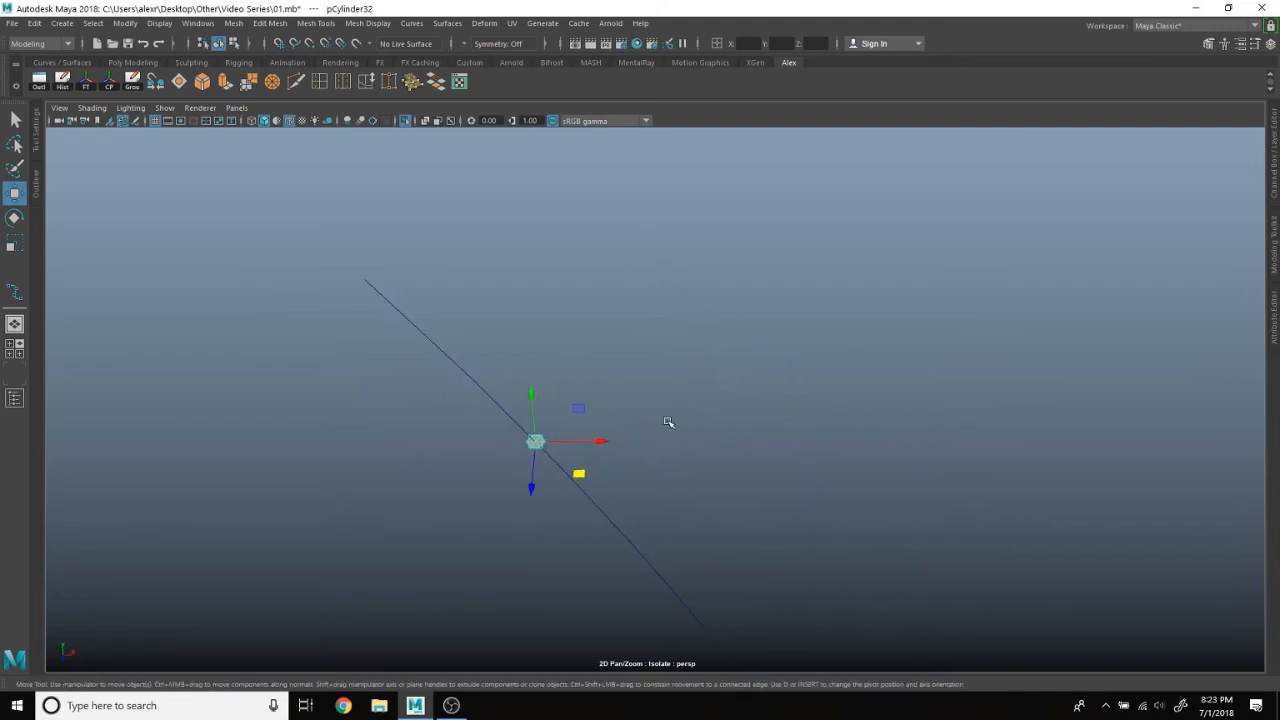
{"action": "middle_click_drag", "start_coordinate": [537, 442], "coordinate": [531, 331]}
{"action": "left_click_drag", "start_coordinate": [531, 331], "coordinate": [615, 371], "text": "alt"}
{"action": "scroll", "coordinate": [628, 384], "scroll_direction": "up", "scroll_amount": 4}
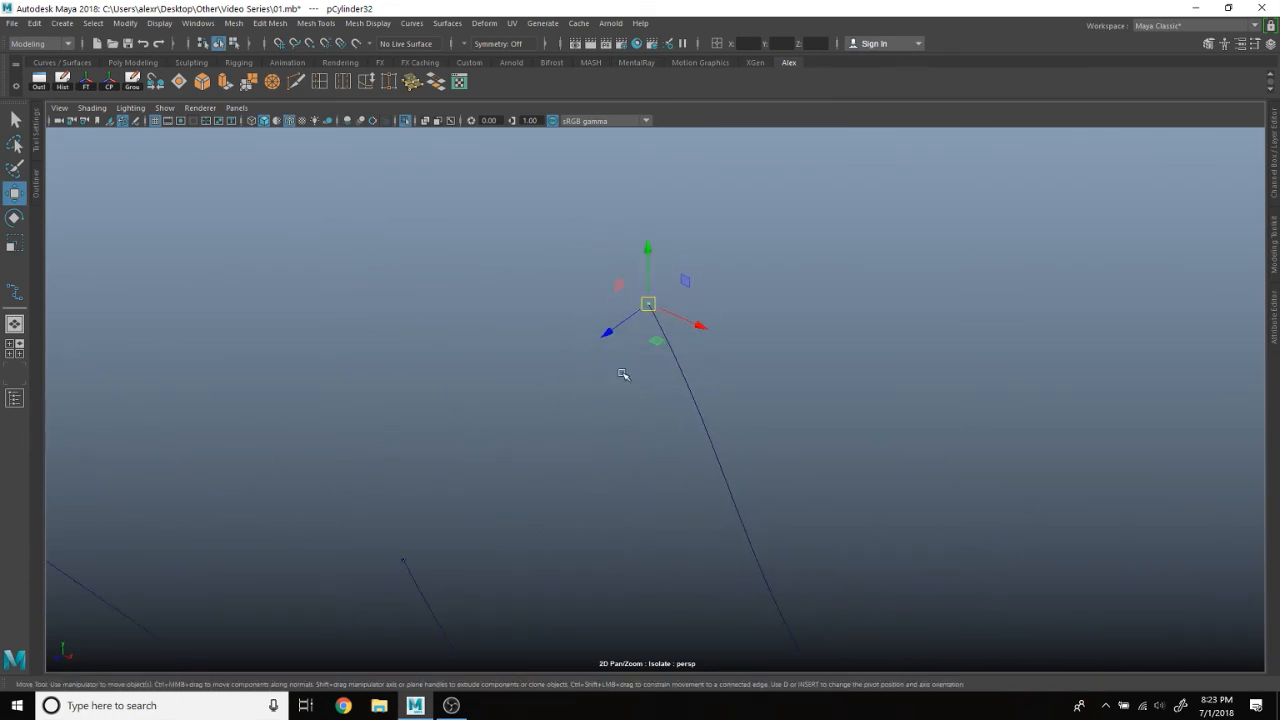
Step: Duplicate the hexagon and move the new copy beside the third rope curve's upper end
{"action": "left_click_drag", "start_coordinate": [622, 546], "coordinate": [677, 403], "text": "alt"}
{"action": "middle_click_drag", "start_coordinate": [677, 403], "coordinate": [556, 349], "text": "alt"}
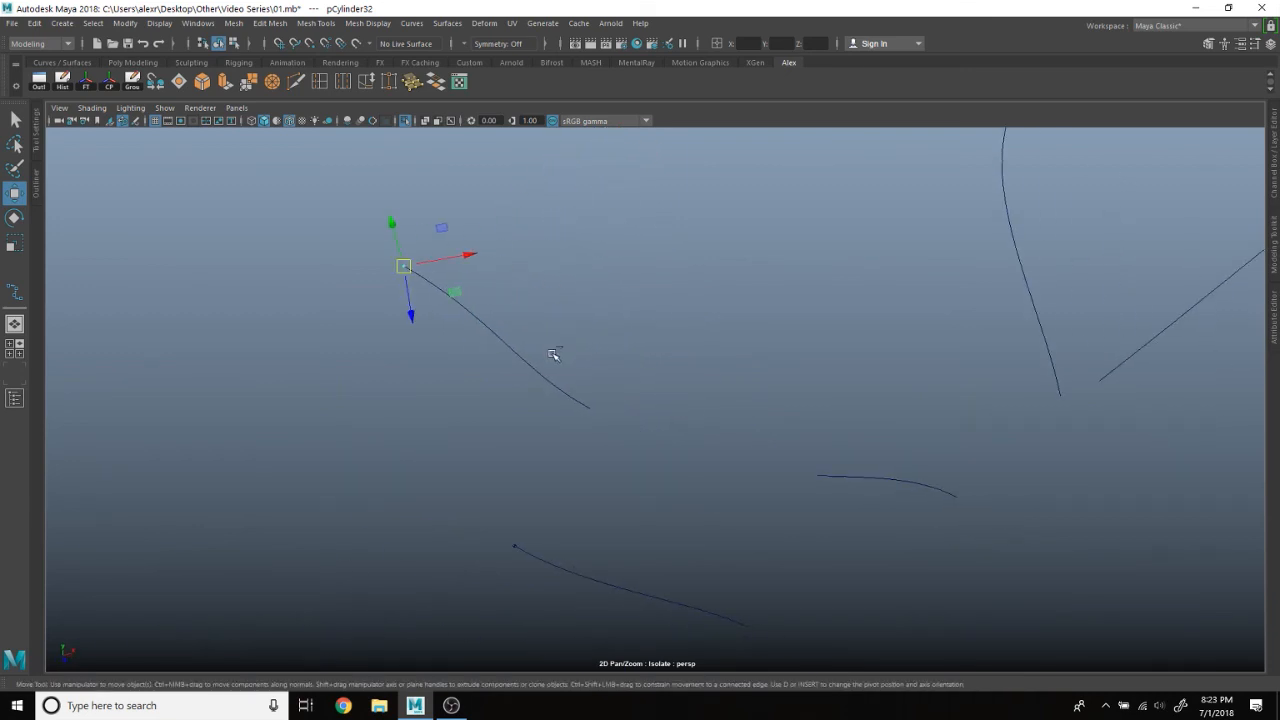
{"action": "left_click_drag", "start_coordinate": [457, 293], "coordinate": [749, 426]}
{"action": "key", "text": "f"}
{"action": "scroll", "coordinate": [866, 482], "scroll_direction": "down", "scroll_amount": 5}
{"action": "scroll", "coordinate": [735, 423], "scroll_direction": "up", "scroll_amount": 5}
{"action": "middle_click_drag", "start_coordinate": [723, 420], "coordinate": [595, 422], "text": "alt"}
{"action": "scroll", "coordinate": [594, 423], "scroll_direction": "down", "scroll_amount": 3}
{"action": "mouse_move", "coordinate": [597, 423]}
{"action": "left_mouse_down", "text": "alt"}
{"action": "mouse_move", "coordinate": [549, 423]}
{"action": "mouse_move", "coordinate": [586, 412]}
{"action": "mouse_move", "coordinate": [606, 422]}
{"action": "left_mouse_up", "text": "alt"}
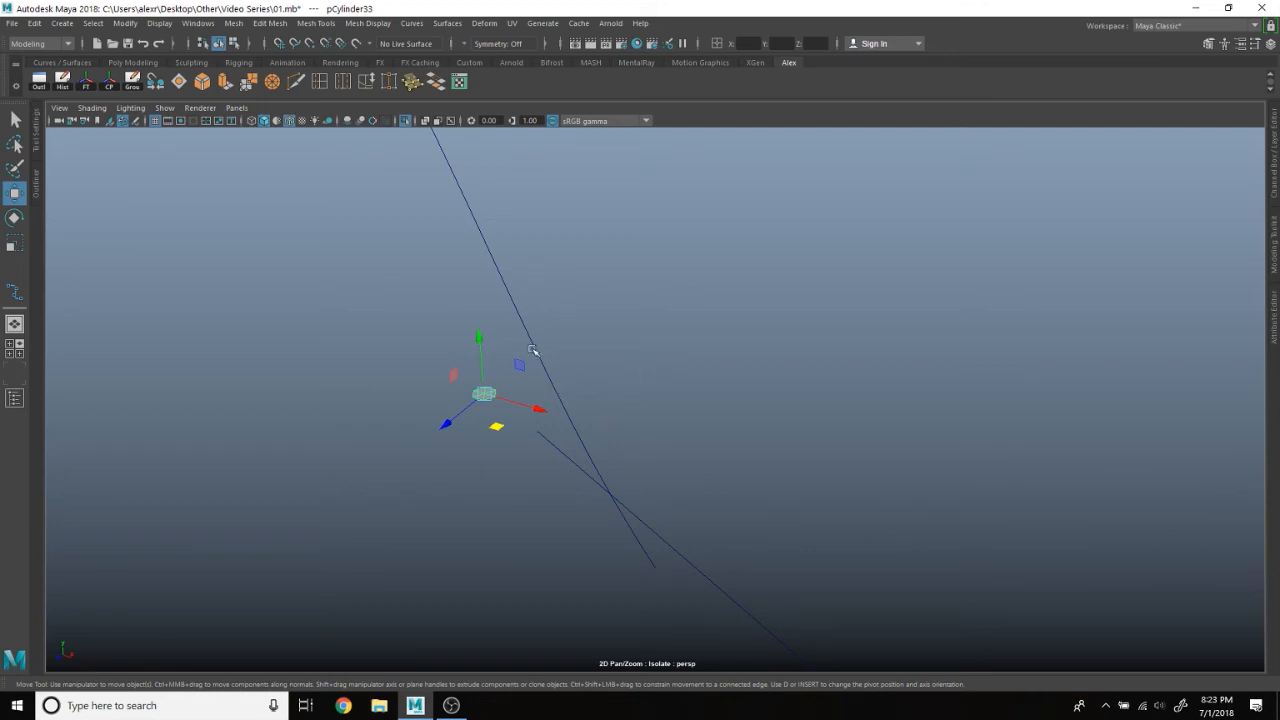
Step: Examine the perspective camera's near clip plane setting and close its attributes
{"action": "left_click", "coordinate": [1275, 140]}
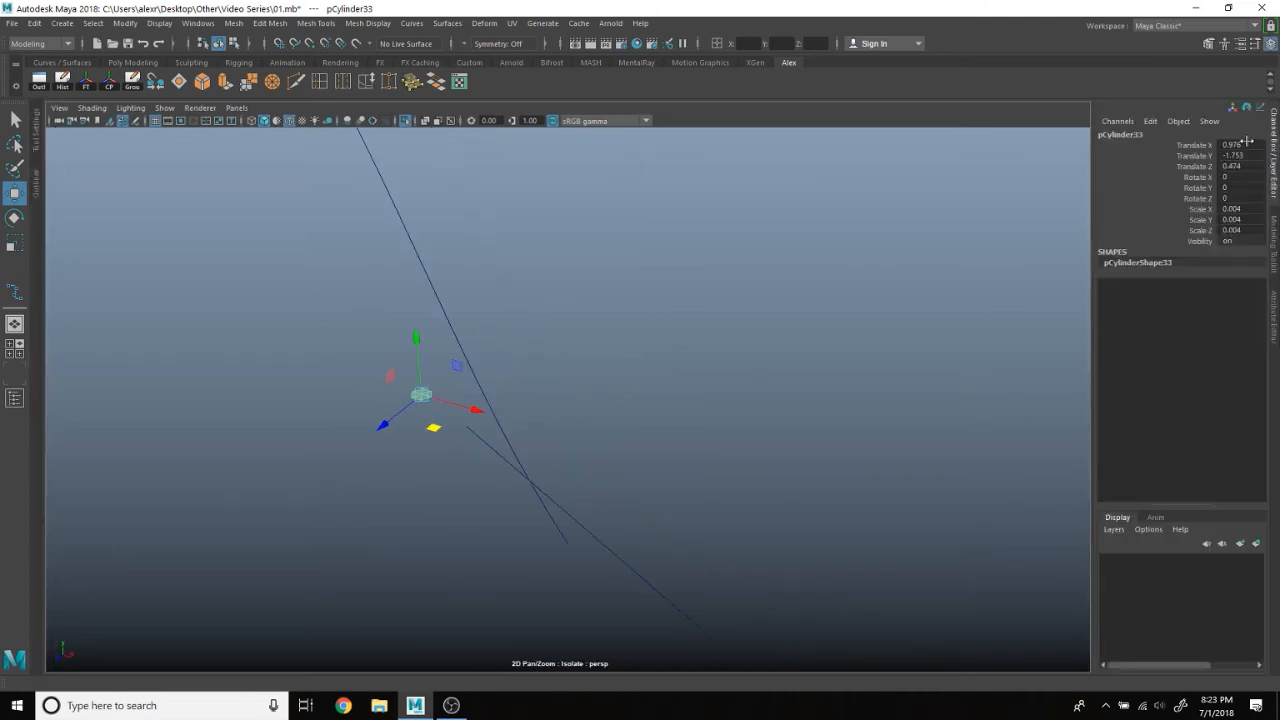
{"action": "left_click", "coordinate": [86, 124]}
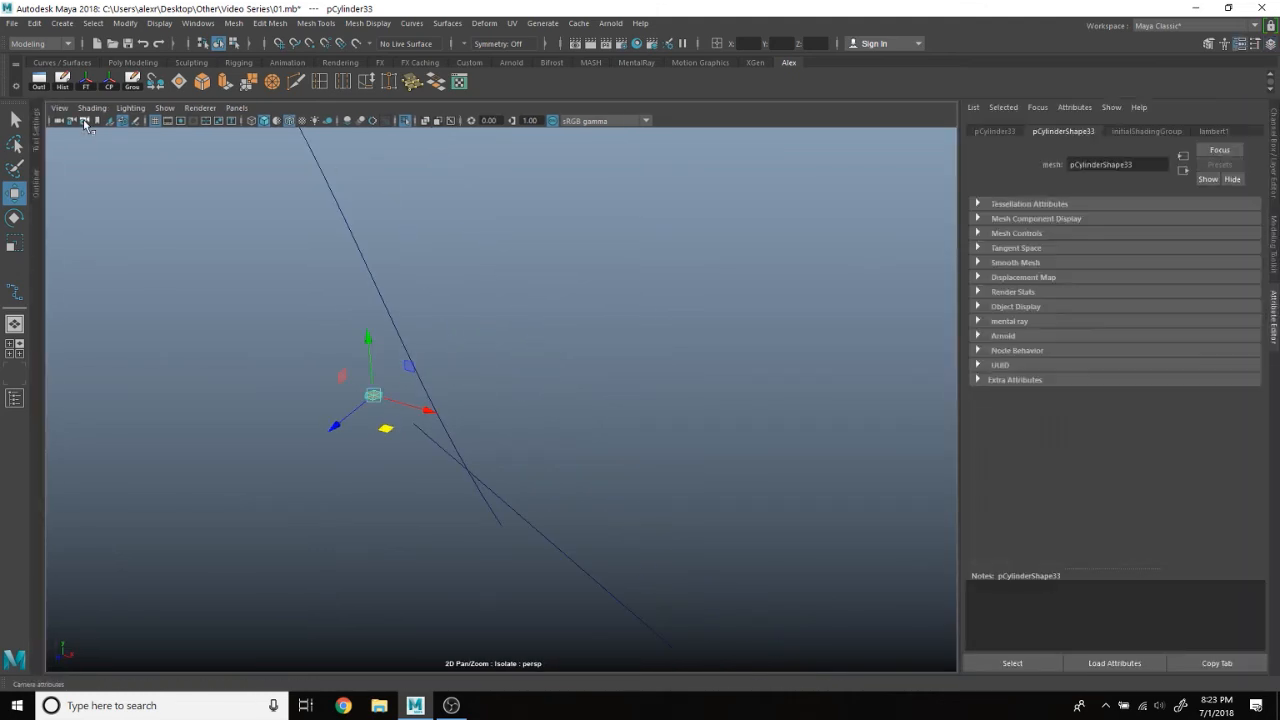
{"action": "left_click", "coordinate": [90, 124]}
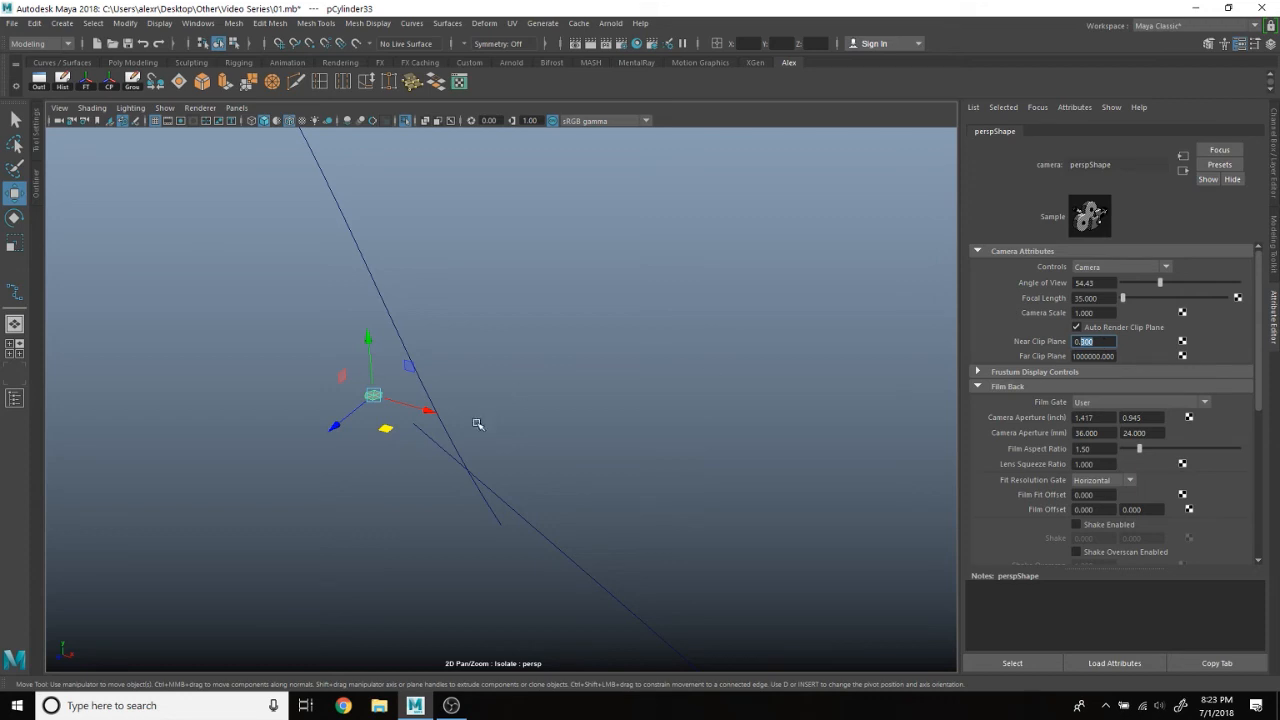
{"action": "left_click_drag", "start_coordinate": [458, 414], "coordinate": [575, 400], "text": "alt"}
{"action": "middle_click_drag", "start_coordinate": [670, 432], "coordinate": [553, 416], "text": "alt"}
{"action": "middle_click_drag", "start_coordinate": [557, 365], "coordinate": [670, 368], "text": "alt"}
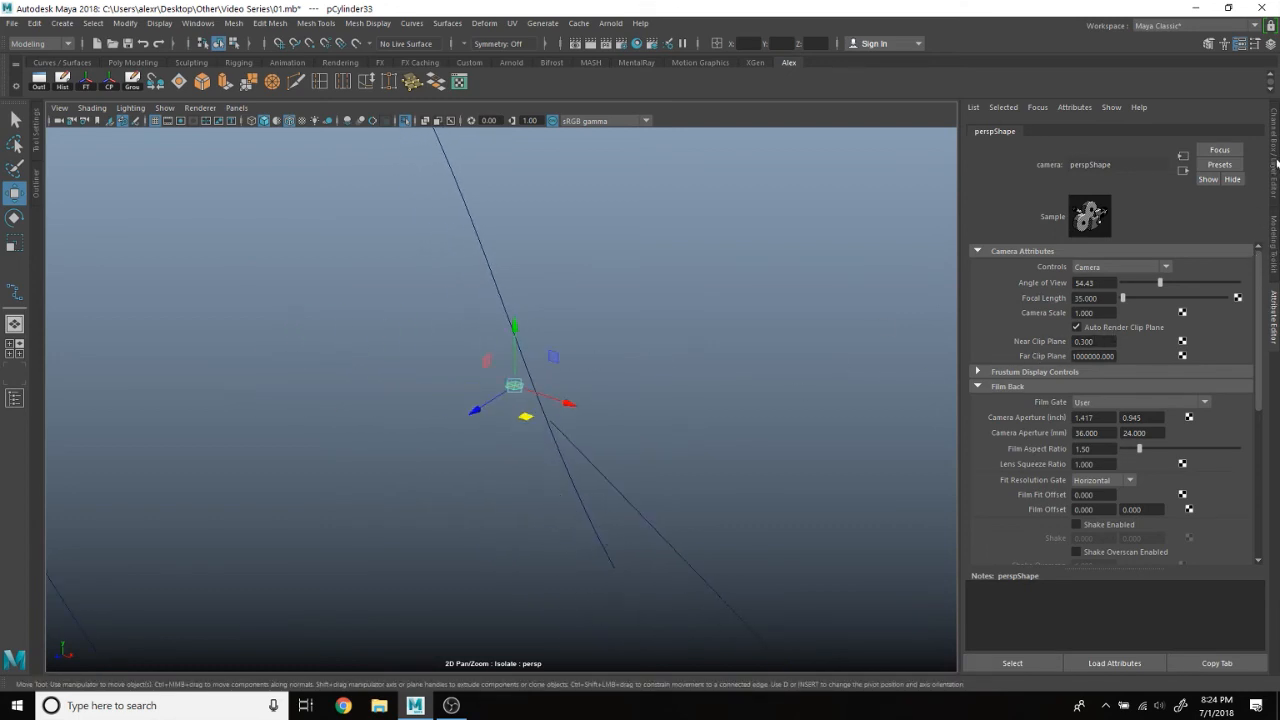
{"action": "left_click", "coordinate": [1274, 310]}
Step: Snap the third hexagon onto its rope curve and slide it to the curve's upper end
{"action": "left_click_drag", "start_coordinate": [763, 331], "coordinate": [622, 307], "text": "alt"}
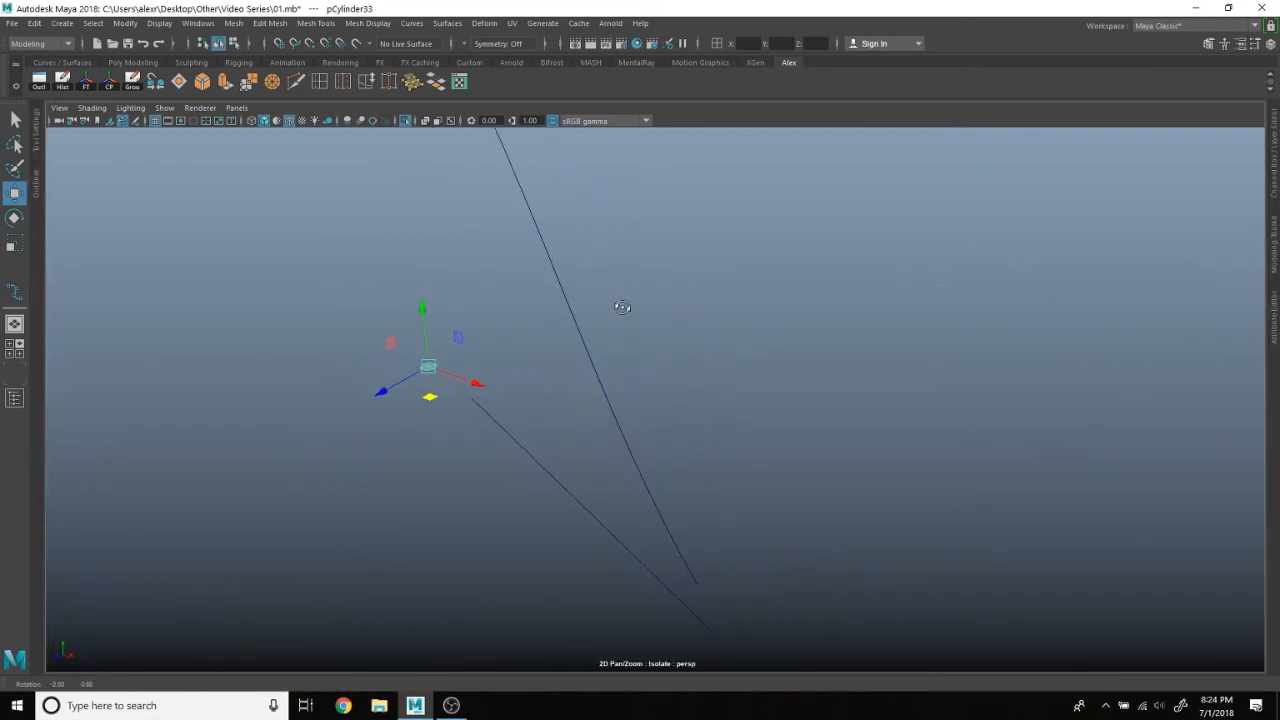
{"action": "middle_click_drag", "start_coordinate": [494, 420], "coordinate": [496, 422]}
{"action": "middle_click_drag", "start_coordinate": [530, 462], "coordinate": [563, 488]}
{"action": "left_click_drag", "start_coordinate": [553, 481], "coordinate": [497, 422]}
{"action": "key", "text": "ctrl+z"}
{"action": "left_click_drag", "start_coordinate": [554, 480], "coordinate": [438, 343]}
Step: Duplicate the hexagon and move the copy next to the steep fourth rope curve
{"action": "scroll", "coordinate": [560, 346], "scroll_direction": "down", "scroll_amount": 5}
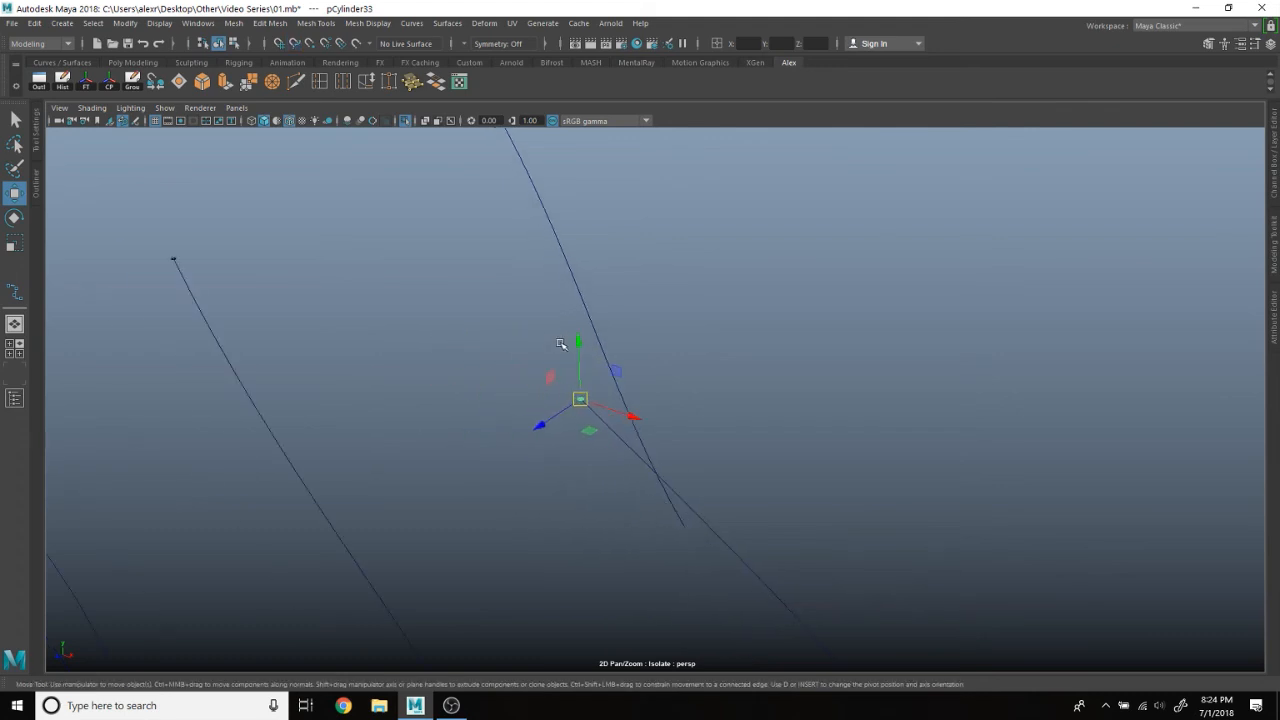
{"action": "middle_click_drag", "start_coordinate": [677, 329], "coordinate": [442, 327], "text": "alt"}
{"action": "left_click_drag", "start_coordinate": [442, 327], "coordinate": [494, 351], "text": "alt"}
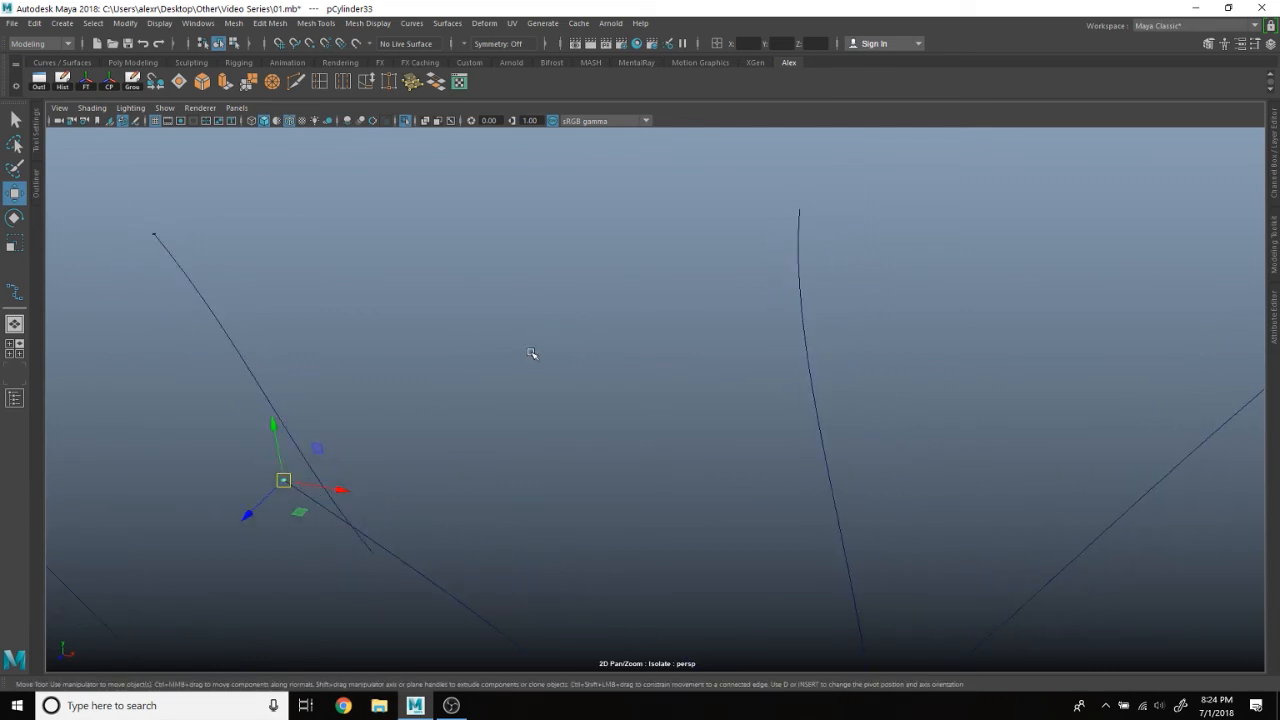
{"action": "key", "text": "ctrl+d"}
{"action": "left_click_drag", "start_coordinate": [301, 512], "coordinate": [617, 470]}
{"action": "key", "text": "f"}
{"action": "scroll", "coordinate": [811, 367], "scroll_direction": "down", "scroll_amount": 5}
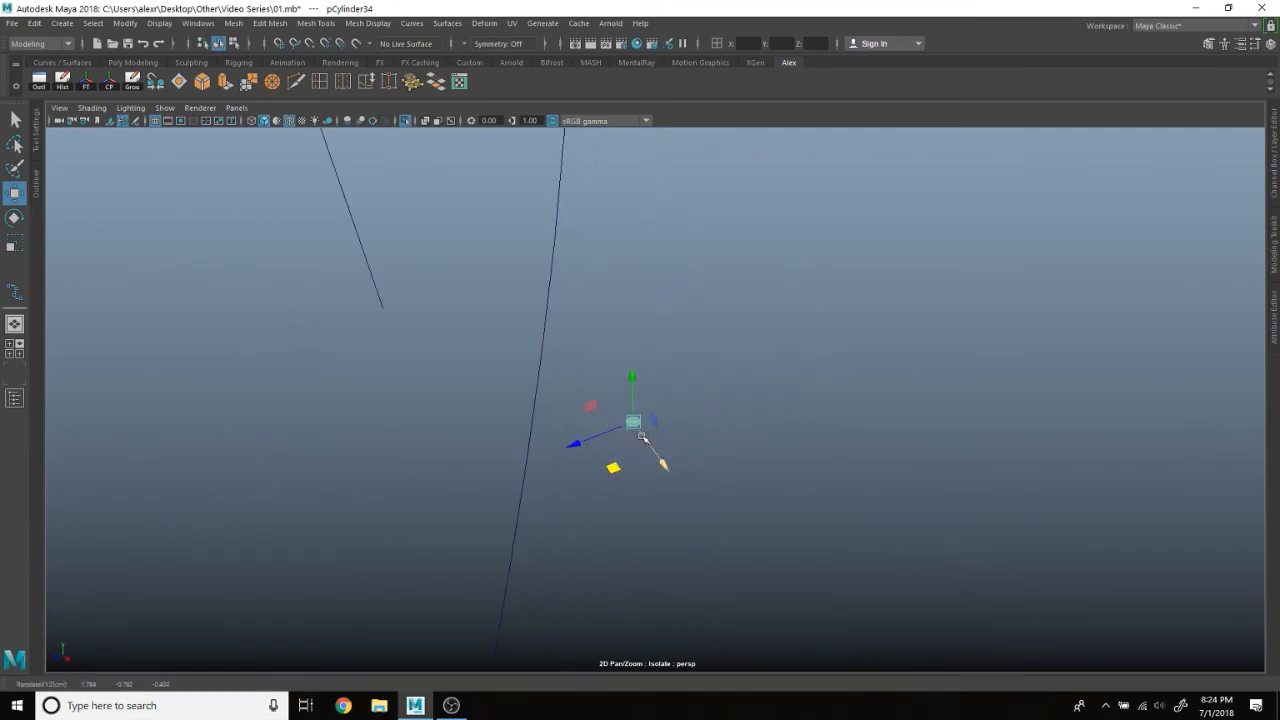
Step: Snap the copy onto the steep rope curve and slide it up to the curve's upper end
{"action": "left_click_drag", "start_coordinate": [522, 483], "coordinate": [566, 157]}
{"action": "middle_click_drag", "start_coordinate": [657, 199], "coordinate": [648, 466], "text": "alt"}
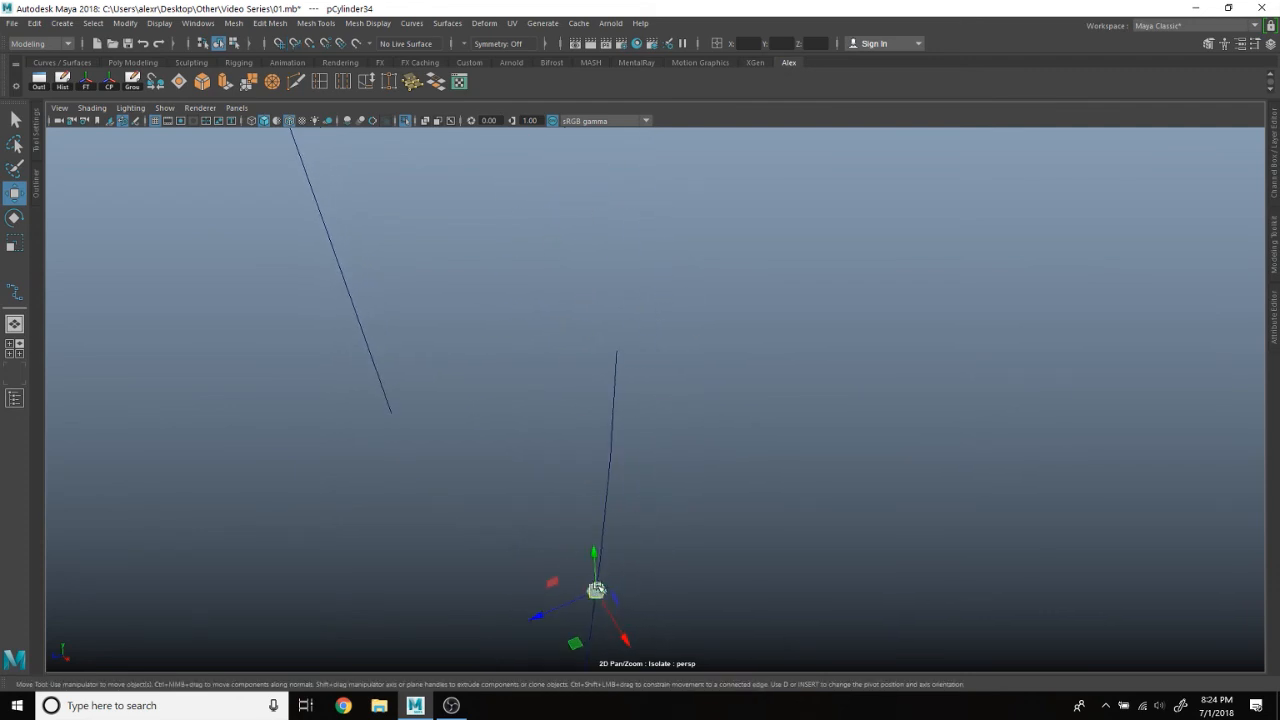
{"action": "left_click_drag", "start_coordinate": [597, 590], "coordinate": [717, 414]}
Step: Duplicate the hexagon again and move the copy over to the next rope curve beyond the steep one
{"action": "scroll", "coordinate": [750, 438], "scroll_direction": "down", "scroll_amount": 3}
{"action": "middle_click_drag", "start_coordinate": [757, 443], "coordinate": [574, 309], "text": "alt"}
{"action": "left_click_drag", "start_coordinate": [574, 309], "coordinate": [615, 276], "text": "alt"}
{"action": "middle_click_drag", "start_coordinate": [615, 276], "coordinate": [560, 263], "text": "alt"}
{"action": "left_click_drag", "start_coordinate": [593, 339], "coordinate": [634, 361], "text": "alt"}
{"action": "left_click_drag", "start_coordinate": [473, 346], "coordinate": [808, 392]}
{"action": "key", "text": "f"}
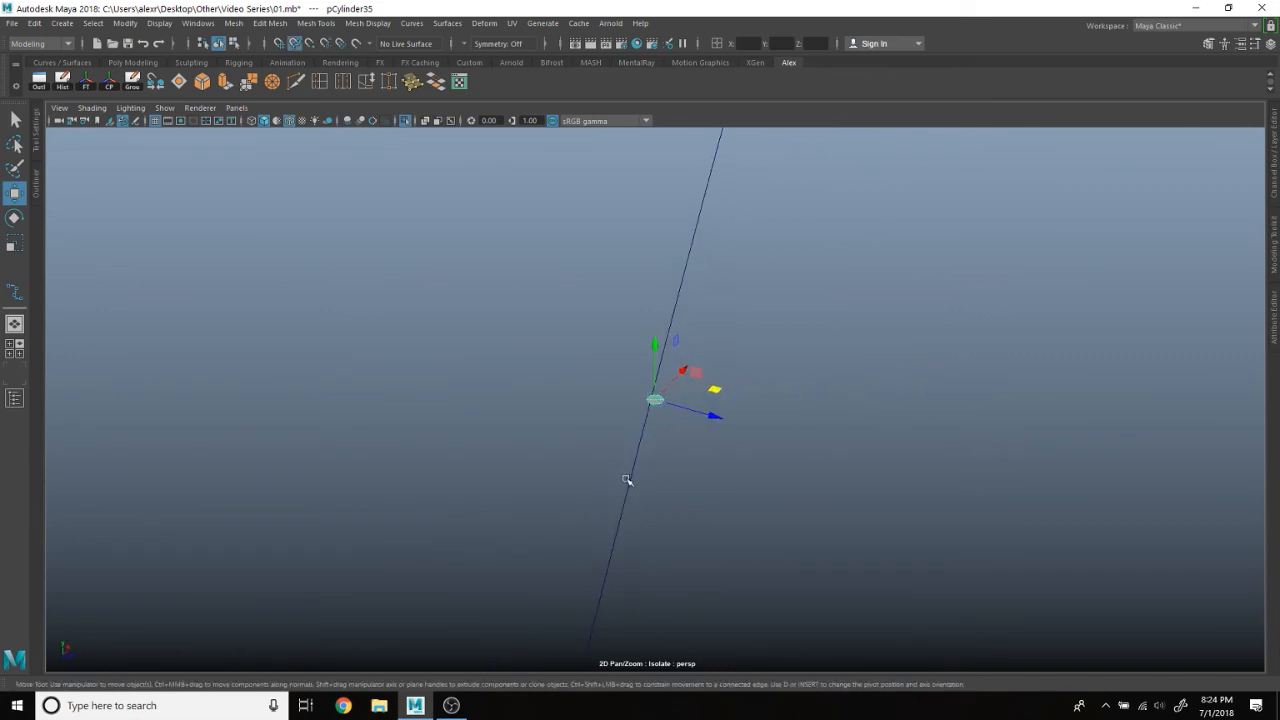
Step: Snap the fifth hexagon onto its rope curve and slide it along to the upper end
{"action": "middle_click", "coordinate": [629, 483]}
{"action": "middle_click_drag", "start_coordinate": [627, 494], "coordinate": [644, 441]}
{"action": "middle_click_drag", "start_coordinate": [743, 139], "coordinate": [758, 100]}
{"action": "middle_click_drag", "start_coordinate": [811, 220], "coordinate": [681, 488], "text": "alt"}
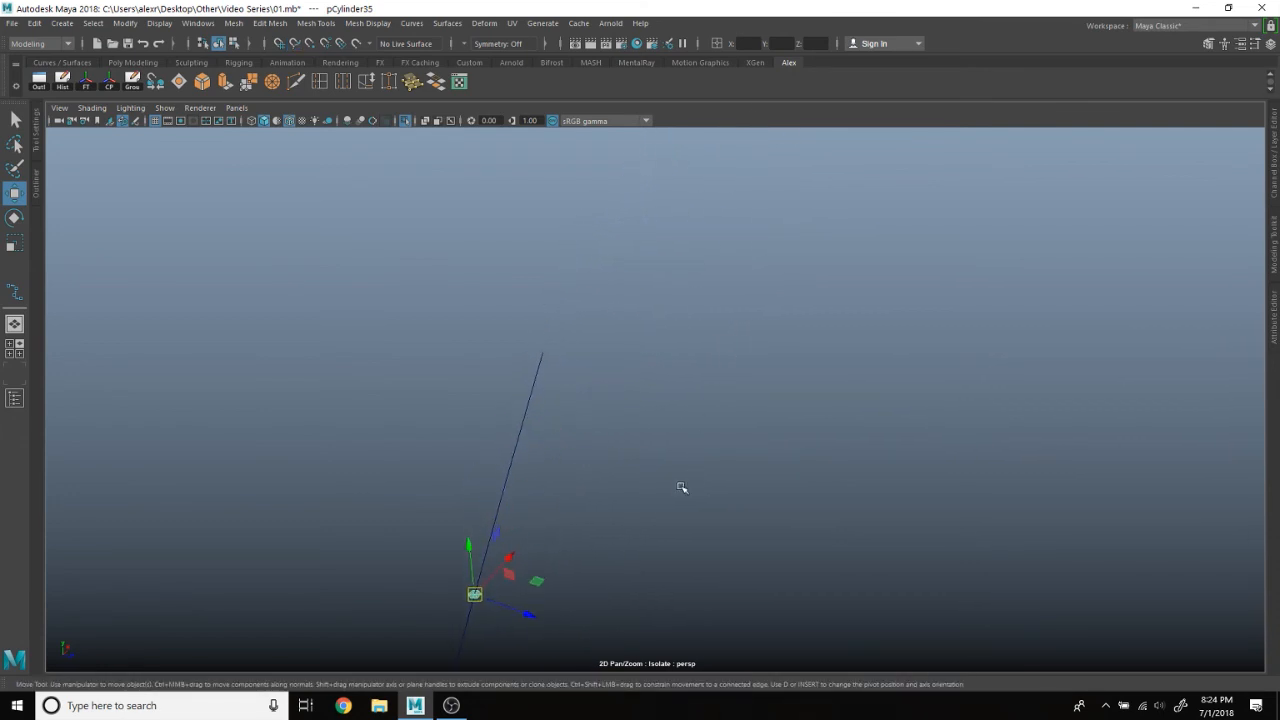
{"action": "middle_click_drag", "start_coordinate": [475, 594], "coordinate": [521, 518]}
{"action": "middle_click_drag", "start_coordinate": [595, 320], "coordinate": [596, 320]}
Step: Duplicate the hexagon and move the copy across to the long rope curve on the opposite side of the row
{"action": "middle_click_drag", "start_coordinate": [674, 374], "coordinate": [717, 391], "text": "alt"}
{"action": "left_click_drag", "start_coordinate": [717, 391], "coordinate": [611, 383], "text": "alt"}
{"action": "middle_click_drag", "start_coordinate": [582, 365], "coordinate": [660, 267], "text": "alt"}
{"action": "left_click_drag", "start_coordinate": [660, 267], "coordinate": [625, 291], "text": "alt"}
{"action": "middle_click_drag", "start_coordinate": [499, 306], "coordinate": [734, 337], "text": "alt"}
{"action": "left_click_drag", "start_coordinate": [734, 337], "coordinate": [674, 339], "text": "alt"}
{"action": "scroll", "coordinate": [674, 341], "scroll_direction": "up", "scroll_amount": 3}
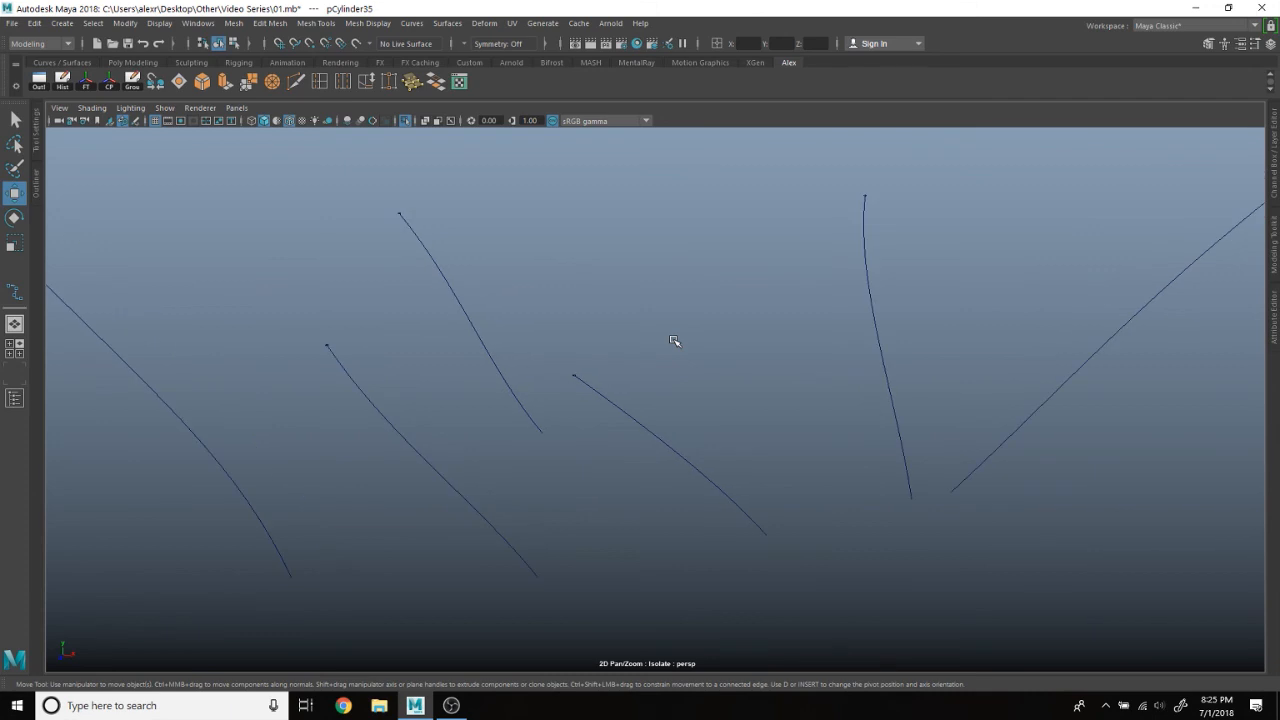
{"action": "middle_click_drag", "start_coordinate": [766, 301], "coordinate": [447, 416], "text": "alt"}
{"action": "left_click_drag", "start_coordinate": [918, 338], "coordinate": [155, 464]}
{"action": "middle_click_drag", "start_coordinate": [335, 422], "coordinate": [1033, 391], "text": "alt"}
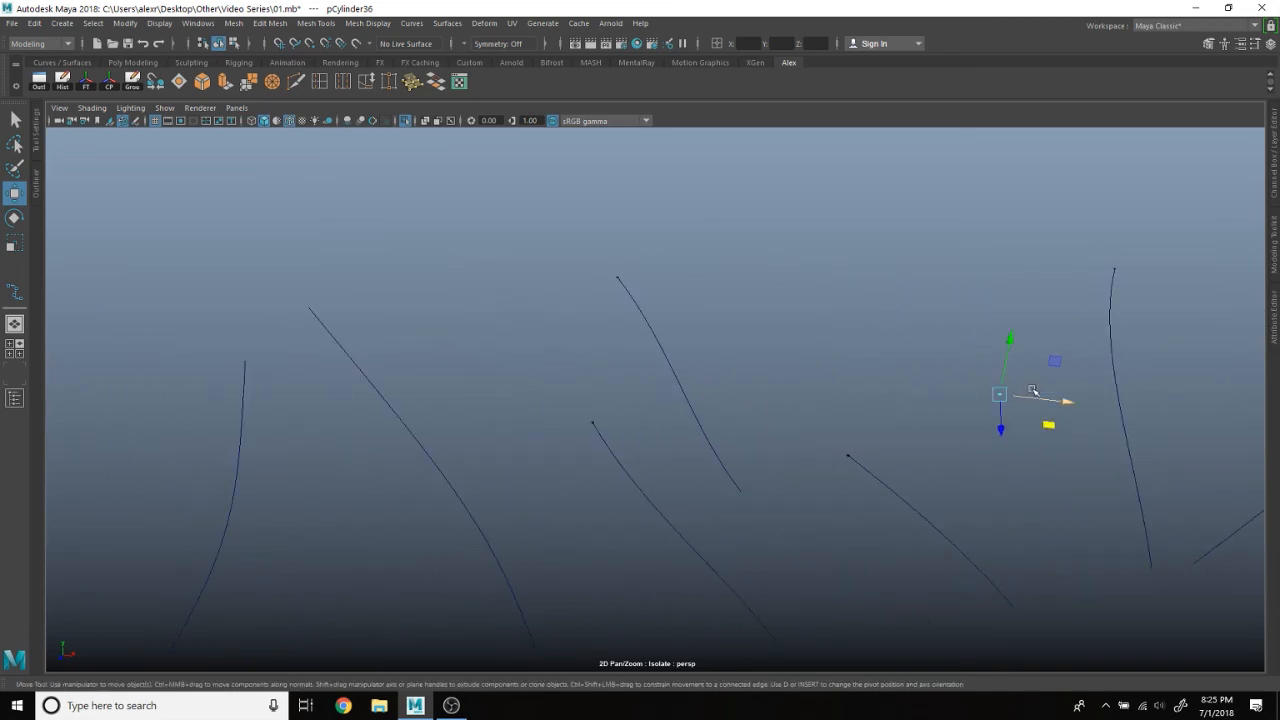
{"action": "left_click_drag", "start_coordinate": [1045, 419], "coordinate": [392, 341]}
{"action": "scroll", "coordinate": [392, 341], "scroll_direction": "down", "scroll_amount": 5}
Step: Snap the sixth hexagon onto the long rope curve and slide it to the curve's upper end
{"action": "left_click_drag", "start_coordinate": [557, 354], "coordinate": [616, 360], "text": "alt"}
{"action": "middle_click", "coordinate": [803, 480]}
{"action": "middle_click_drag", "start_coordinate": [806, 481], "coordinate": [707, 315]}
{"action": "left_click_drag", "start_coordinate": [714, 335], "coordinate": [717, 357], "text": "alt"}
{"action": "left_click_drag", "start_coordinate": [701, 405], "coordinate": [585, 399], "text": "alt"}
Step: Duplicate the sixth hexagon and move the copy toward the adjacent rope curve
{"action": "middle_click_drag", "start_coordinate": [506, 397], "coordinate": [742, 340], "text": "alt"}
{"action": "left_click_drag", "start_coordinate": [749, 334], "coordinate": [689, 334], "text": "alt"}
{"action": "middle_click_drag", "start_coordinate": [546, 332], "coordinate": [555, 356], "text": "alt"}
{"action": "scroll", "coordinate": [647, 391], "scroll_direction": "up", "scroll_amount": 1}
{"action": "left_click_drag", "start_coordinate": [768, 394], "coordinate": [674, 437]}
{"action": "scroll", "coordinate": [634, 405], "scroll_direction": "up", "scroll_amount": 3}
Step: Snap the latest hexagon copy onto the adjacent rope curve and slide it to the upper end
{"action": "middle_click_drag", "start_coordinate": [652, 502], "coordinate": [738, 398]}
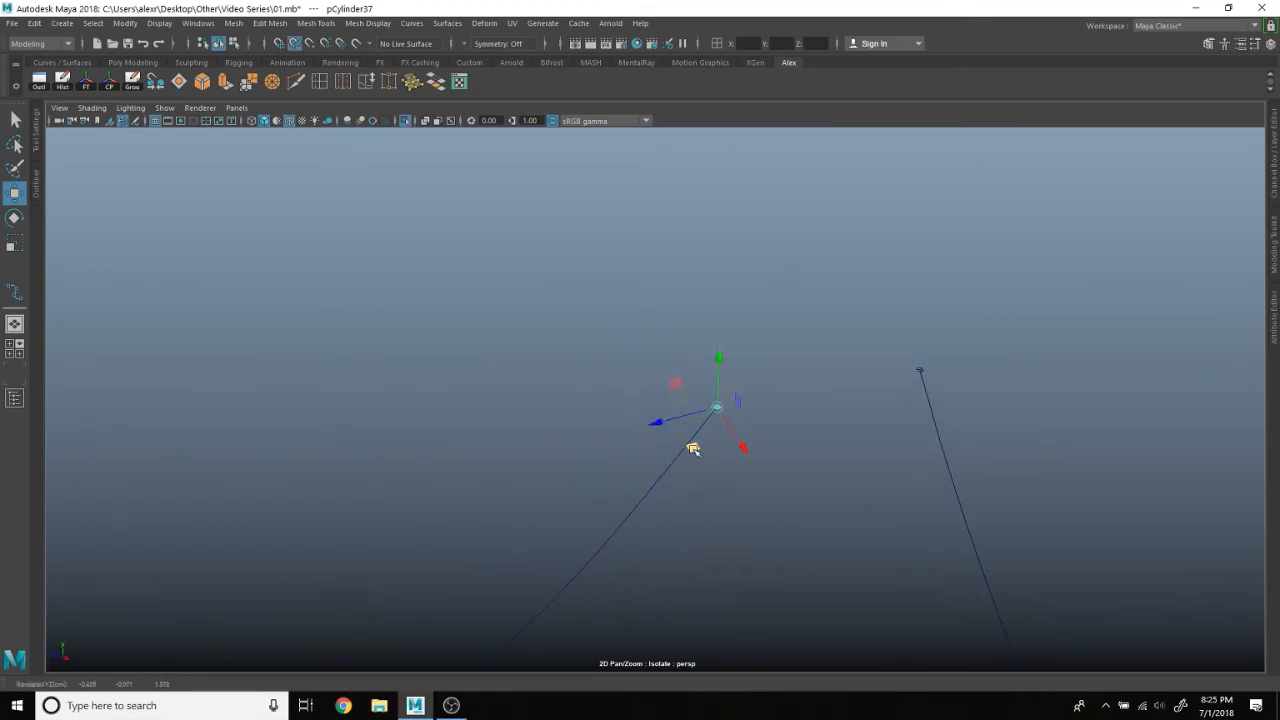
{"action": "middle_click_drag", "start_coordinate": [674, 460], "coordinate": [748, 388]}
{"action": "middle_click_drag", "start_coordinate": [697, 426], "coordinate": [750, 375]}
{"action": "middle_click_drag", "start_coordinate": [740, 389], "coordinate": [650, 492]}
{"action": "key", "text": "c"}
{"action": "left_click_drag", "start_coordinate": [749, 374], "coordinate": [769, 404], "text": "alt"}
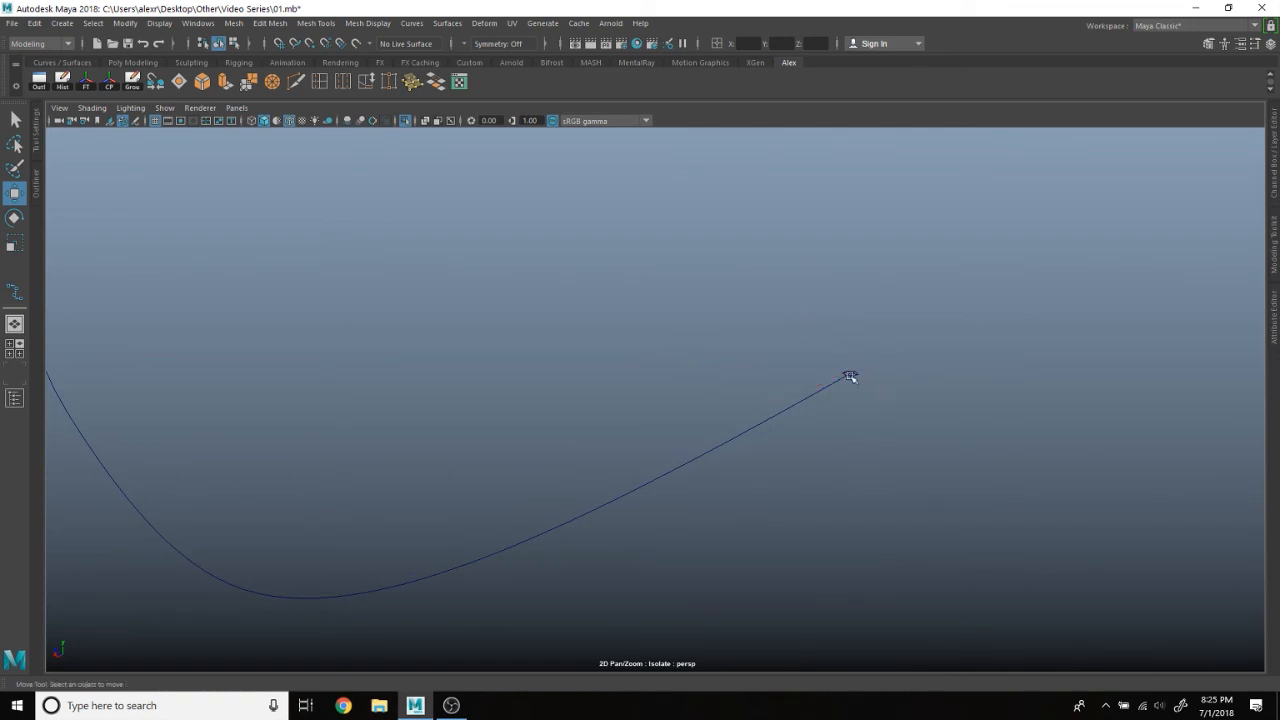
Step: Try to extrude the hexagon along the long hanging rope curve and adjust the extrusion's thickness
{"action": "left_click", "coordinate": [788, 411]}
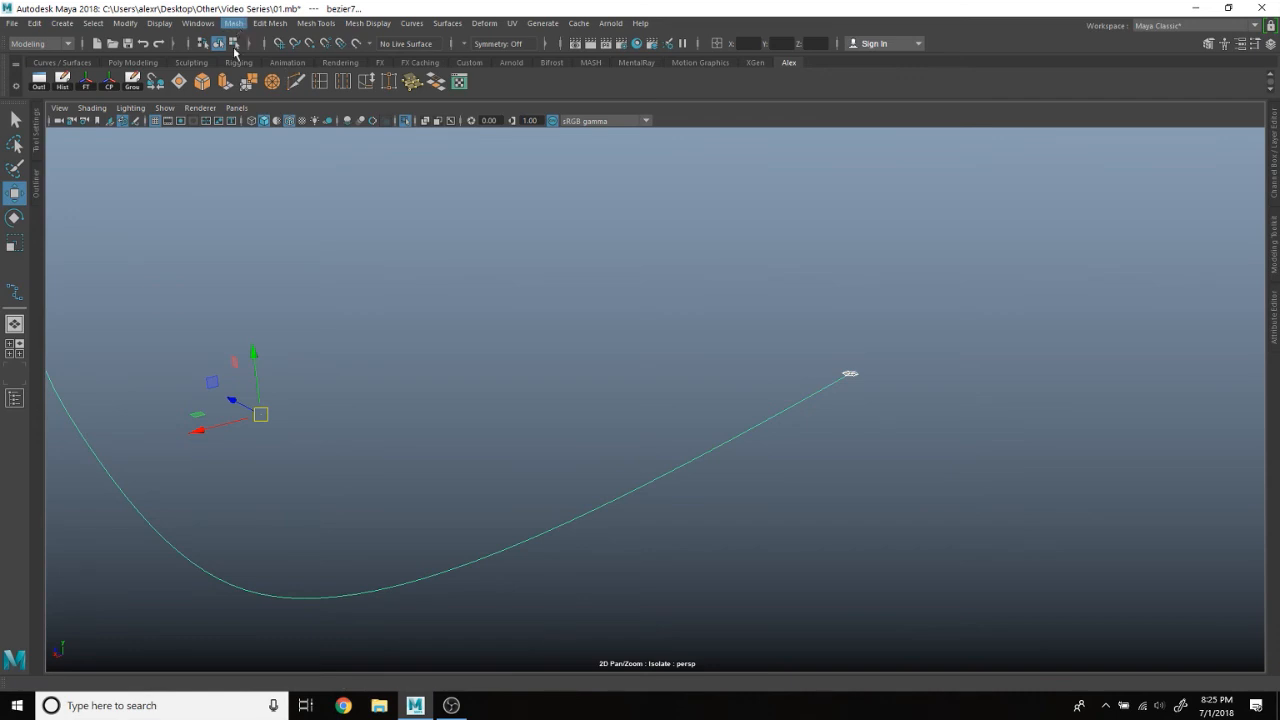
{"action": "left_click", "coordinate": [228, 86]}
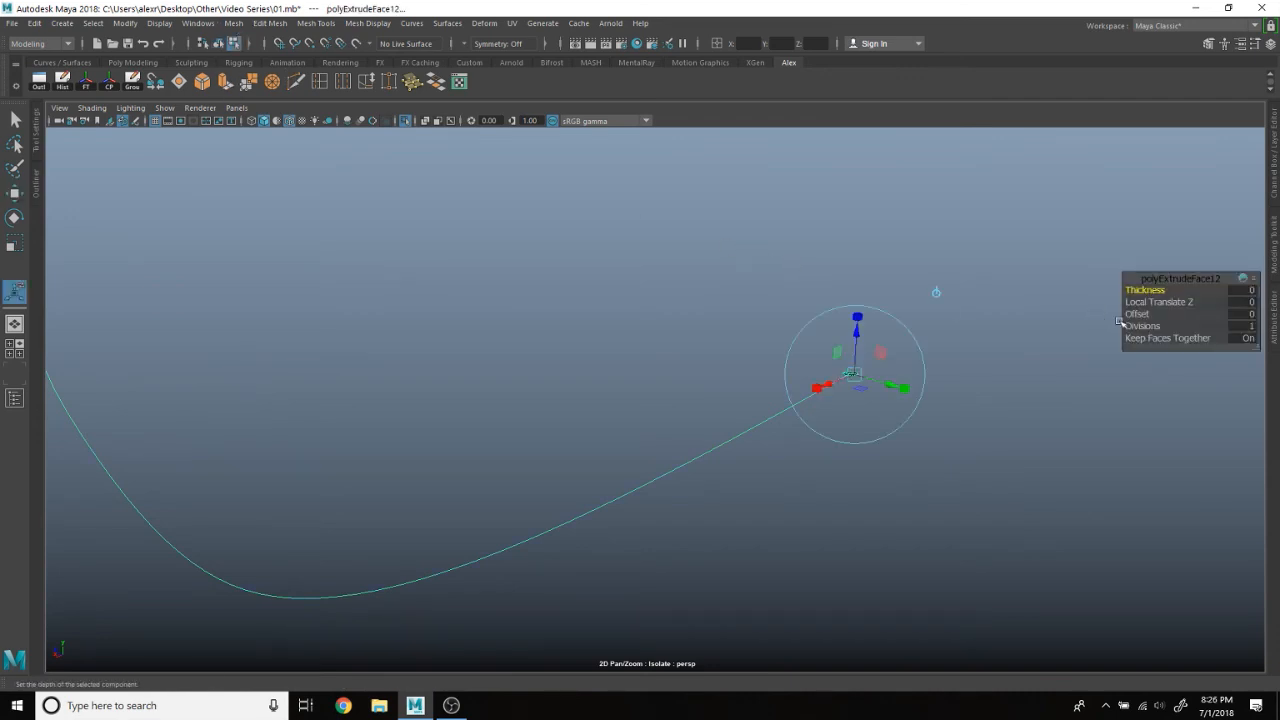
{"action": "scroll", "coordinate": [811, 286], "scroll_direction": "down", "scroll_amount": 3}
{"action": "middle_click_drag", "start_coordinate": [811, 286], "coordinate": [781, 340], "text": "alt"}
{"action": "scroll", "coordinate": [783, 334], "scroll_direction": "up", "scroll_amount": 2}
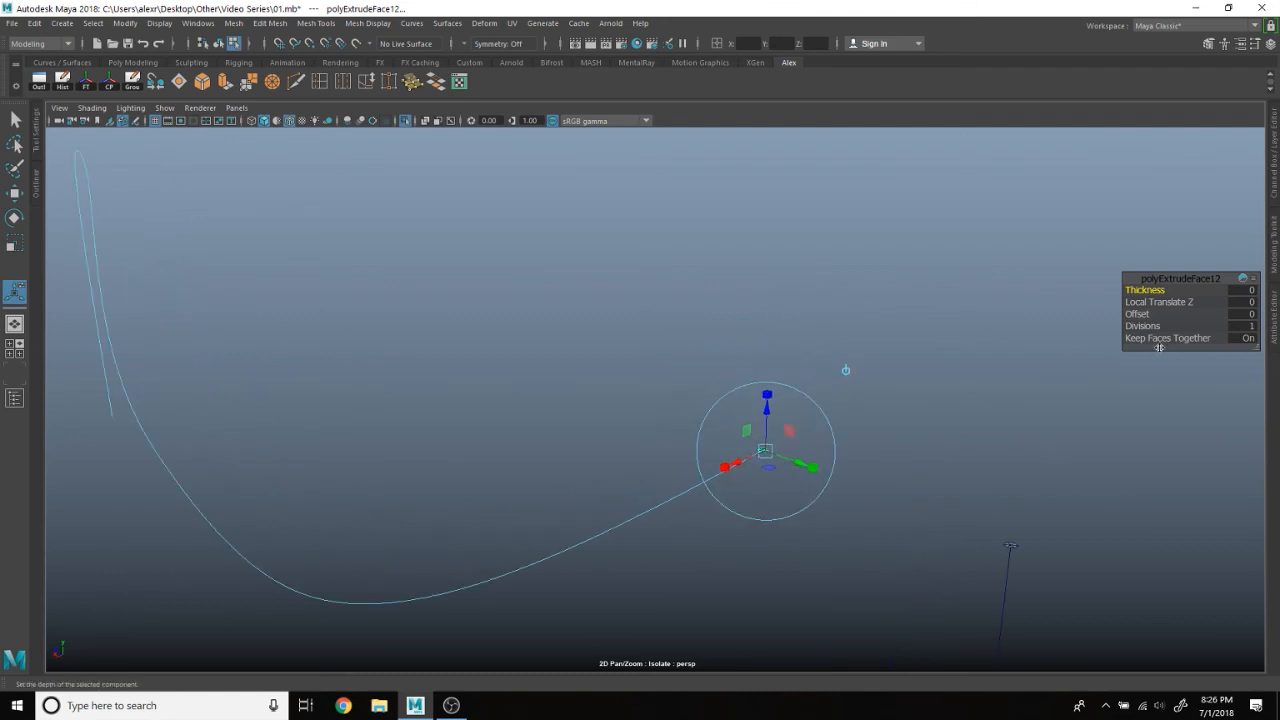
{"action": "left_click_drag", "start_coordinate": [1143, 290], "coordinate": [996, 322]}
{"action": "key", "text": "ctrl+z"}
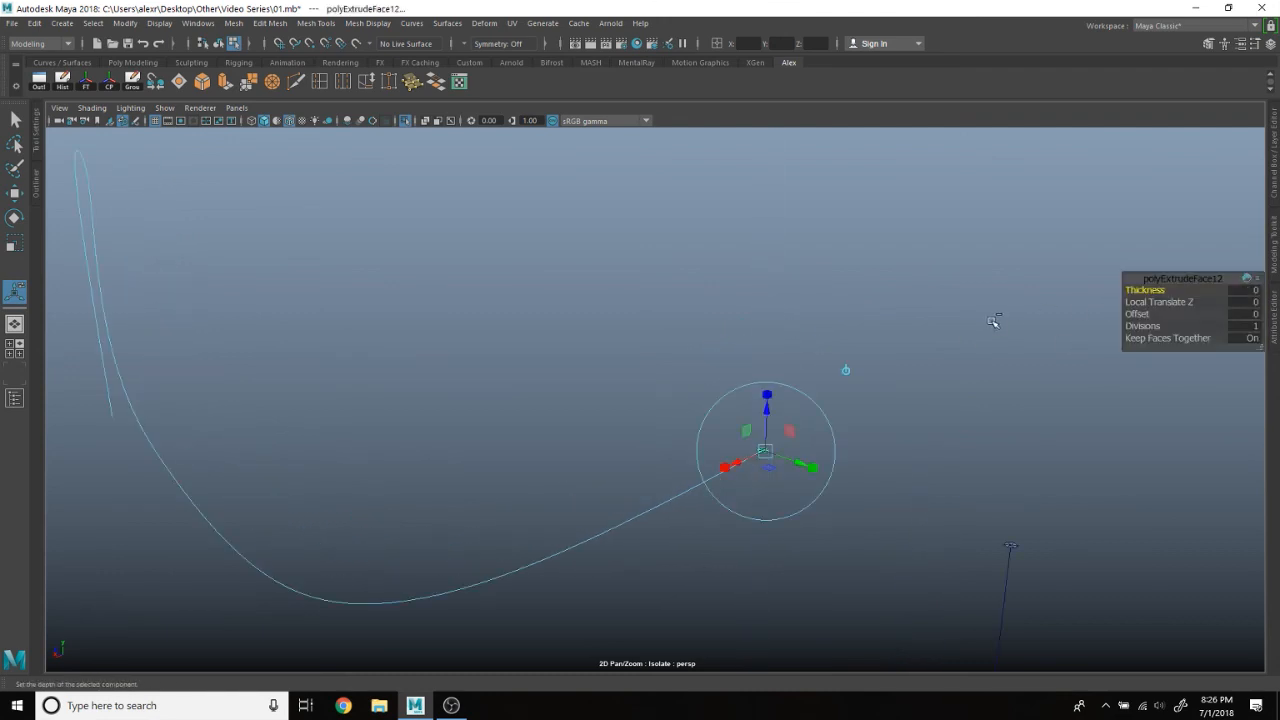
{"action": "key", "text": "ctrl+z"}
Step: Select the hexagon's faces together with the long hanging rope curve and extrude them along it
{"action": "left_click", "coordinate": [718, 459]}
{"action": "scroll", "coordinate": [720, 460], "scroll_direction": "up", "scroll_amount": 3}
{"action": "left_click_drag", "start_coordinate": [811, 474], "coordinate": [781, 432], "text": "alt"}
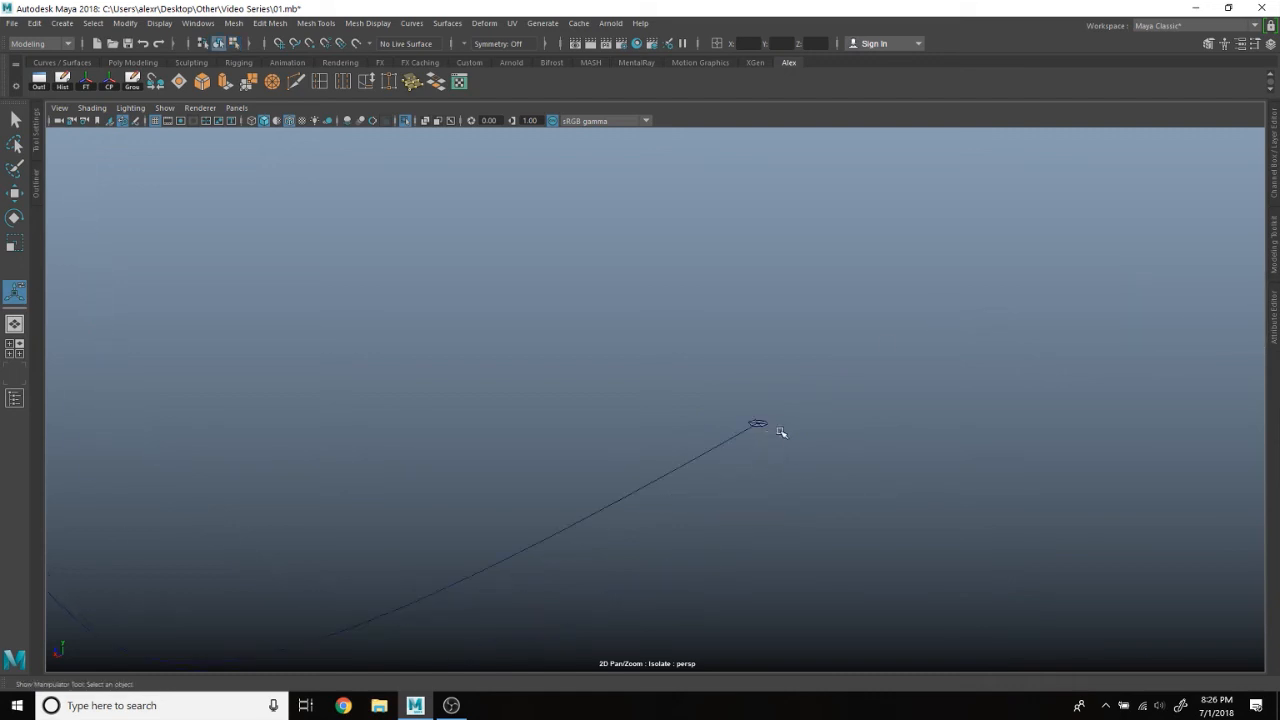
{"action": "right_click_drag", "start_coordinate": [763, 425], "coordinate": [770, 352]}
{"action": "left_click_drag", "start_coordinate": [689, 347], "coordinate": [837, 464]}
{"action": "left_click", "coordinate": [696, 458]}
{"action": "left_click", "coordinate": [220, 88]}
Step: Set the rope extrusion's divisions to 25 and clear the selection
{"action": "left_click_drag", "start_coordinate": [497, 334], "coordinate": [604, 336], "text": "alt"}
{"action": "left_click_drag", "start_coordinate": [221, 377], "coordinate": [674, 409], "text": "alt"}
{"action": "left_click_drag", "start_coordinate": [567, 440], "coordinate": [685, 378], "text": "alt"}
{"action": "left_click_drag", "start_coordinate": [1149, 279], "coordinate": [973, 250]}
{"action": "left_click_drag", "start_coordinate": [958, 297], "coordinate": [1125, 308]}
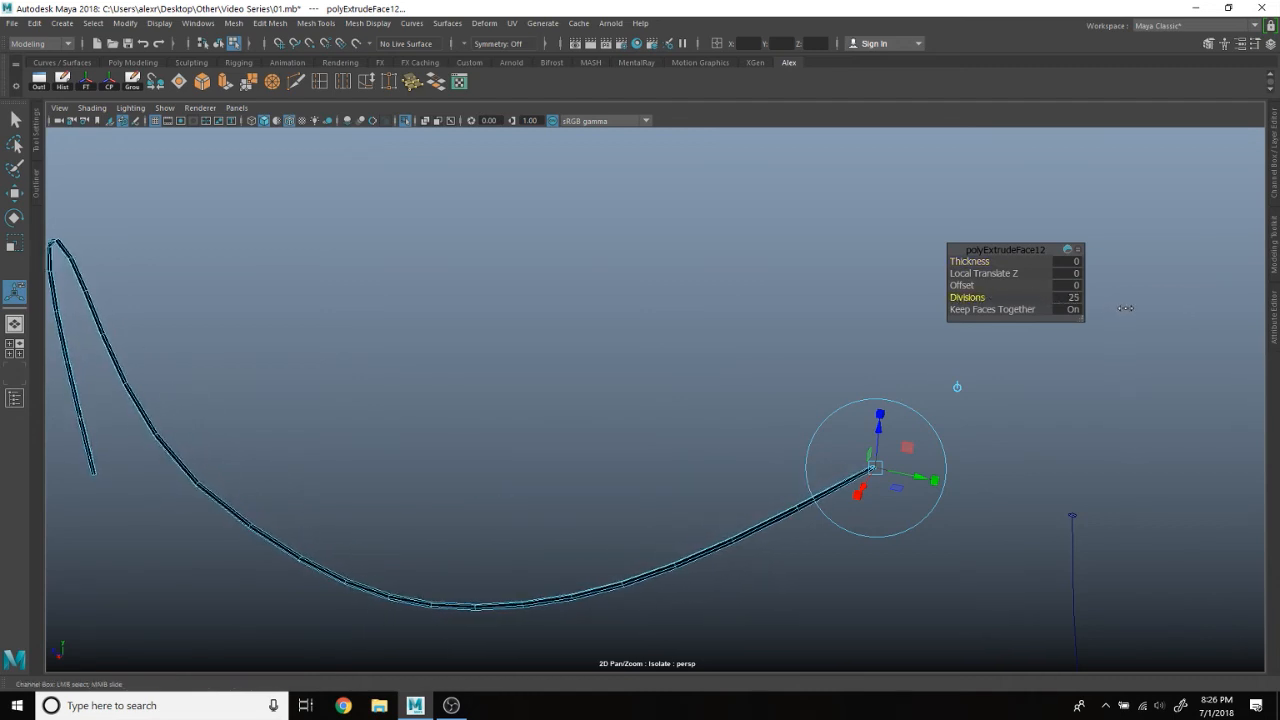
{"action": "left_click_drag", "start_coordinate": [640, 371], "coordinate": [592, 385], "text": "alt"}
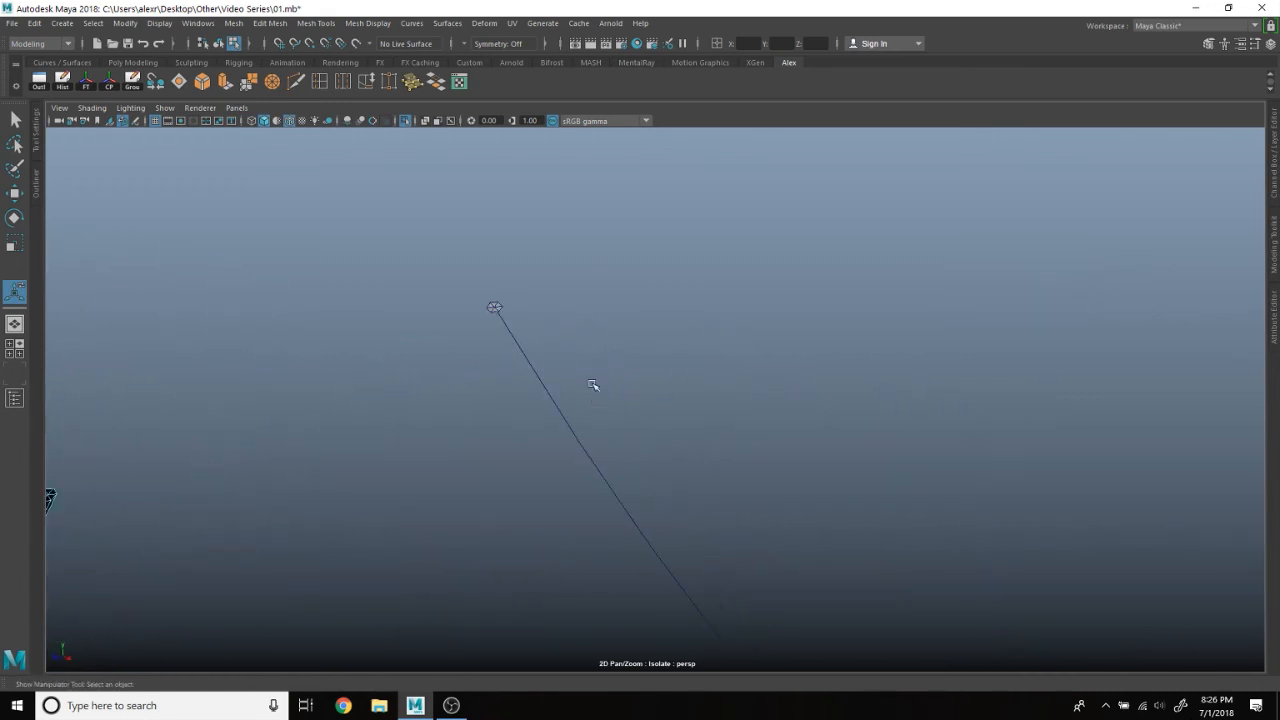
Step: Try to extrude the faces of the small cylinder pCylinder36 along the curve bezier6 with 11 divisions
{"action": "right_click_drag", "start_coordinate": [497, 308], "coordinate": [549, 283]}
{"action": "left_click_drag", "start_coordinate": [549, 283], "coordinate": [571, 331]}
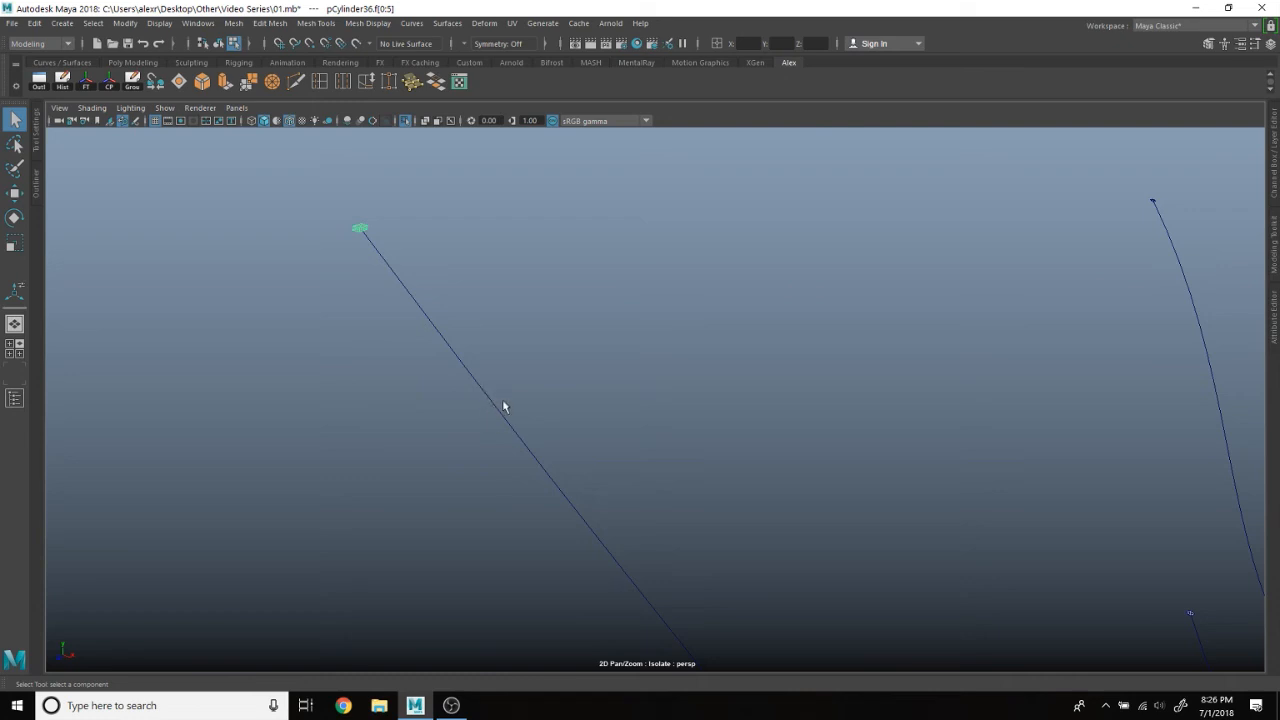
{"action": "right_click_drag", "start_coordinate": [563, 315], "coordinate": [614, 289]}
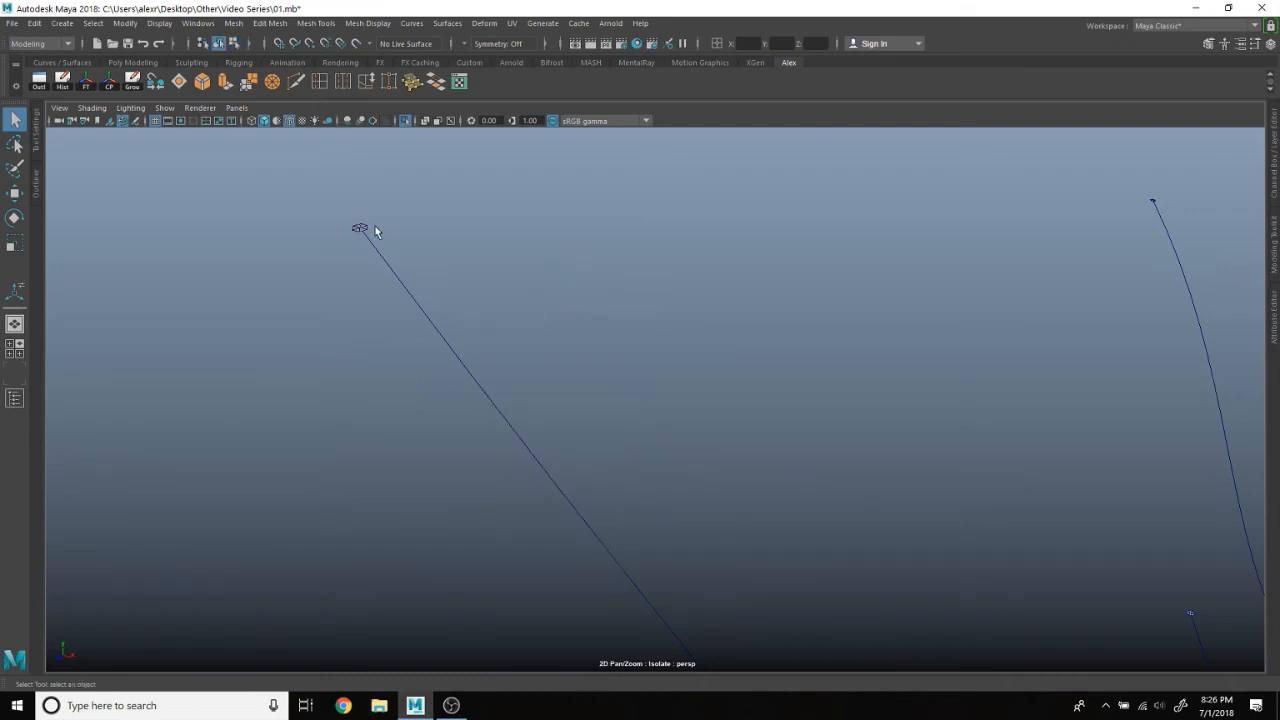
{"action": "right_click_drag", "start_coordinate": [367, 233], "coordinate": [366, 262]}
{"action": "left_click", "coordinate": [427, 318]}
{"action": "left_click_drag", "start_coordinate": [474, 246], "coordinate": [506, 478], "text": "alt"}
{"action": "left_click", "coordinate": [226, 84]}
{"action": "left_click", "coordinate": [967, 297]}
{"action": "middle_click_drag", "start_coordinate": [690, 480], "coordinate": [729, 481]}
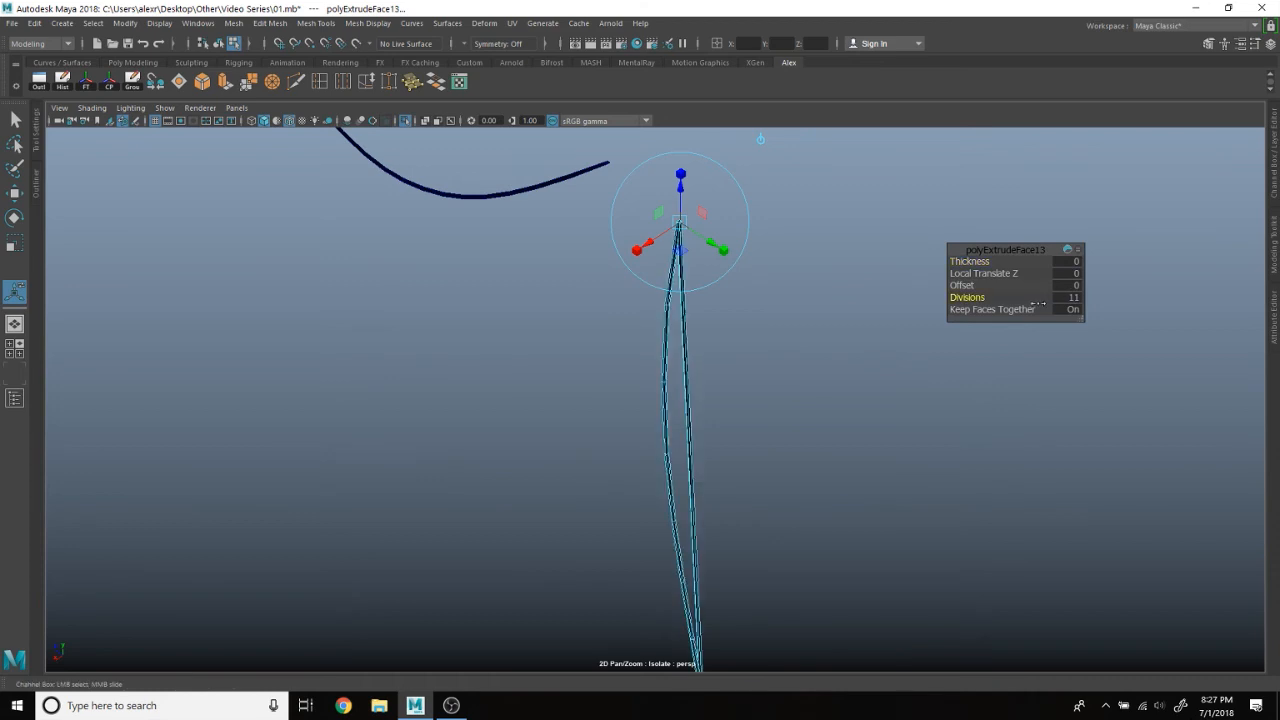
{"action": "left_click_drag", "start_coordinate": [729, 481], "coordinate": [768, 443], "text": "alt"}
{"action": "middle_click_drag", "start_coordinate": [768, 443], "coordinate": [797, 414]}
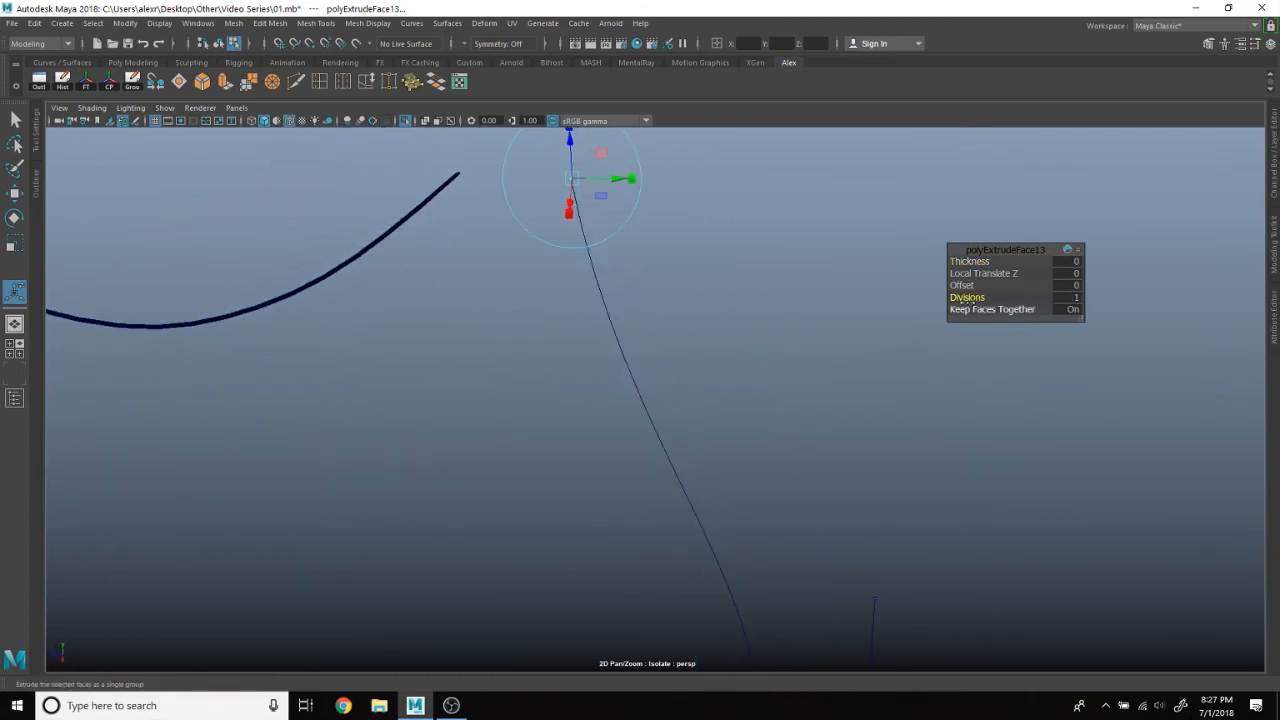
{"action": "middle_click_drag", "start_coordinate": [968, 300], "coordinate": [717, 280]}
{"action": "key", "text": "t"}
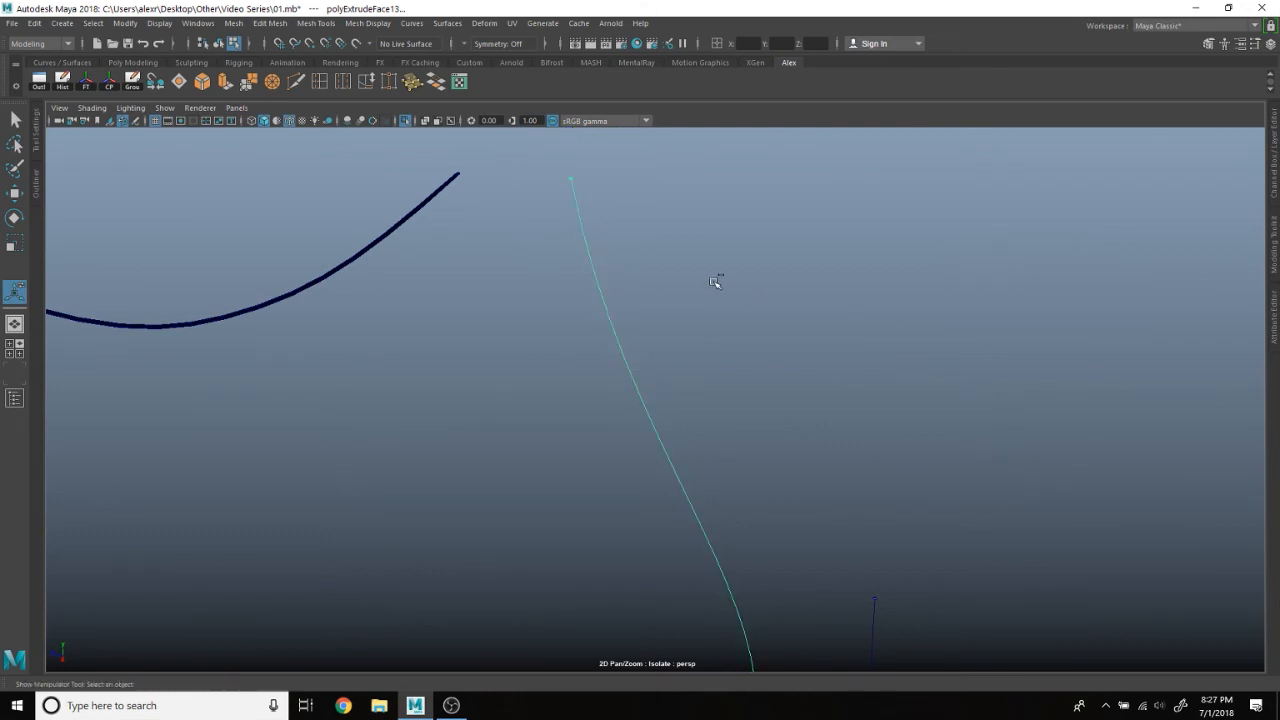
Step: Try to delete a face of the small cylinder pCylinder36 at the curve's upper end
{"action": "middle_click_drag", "start_coordinate": [683, 274], "coordinate": [558, 396], "text": "alt"}
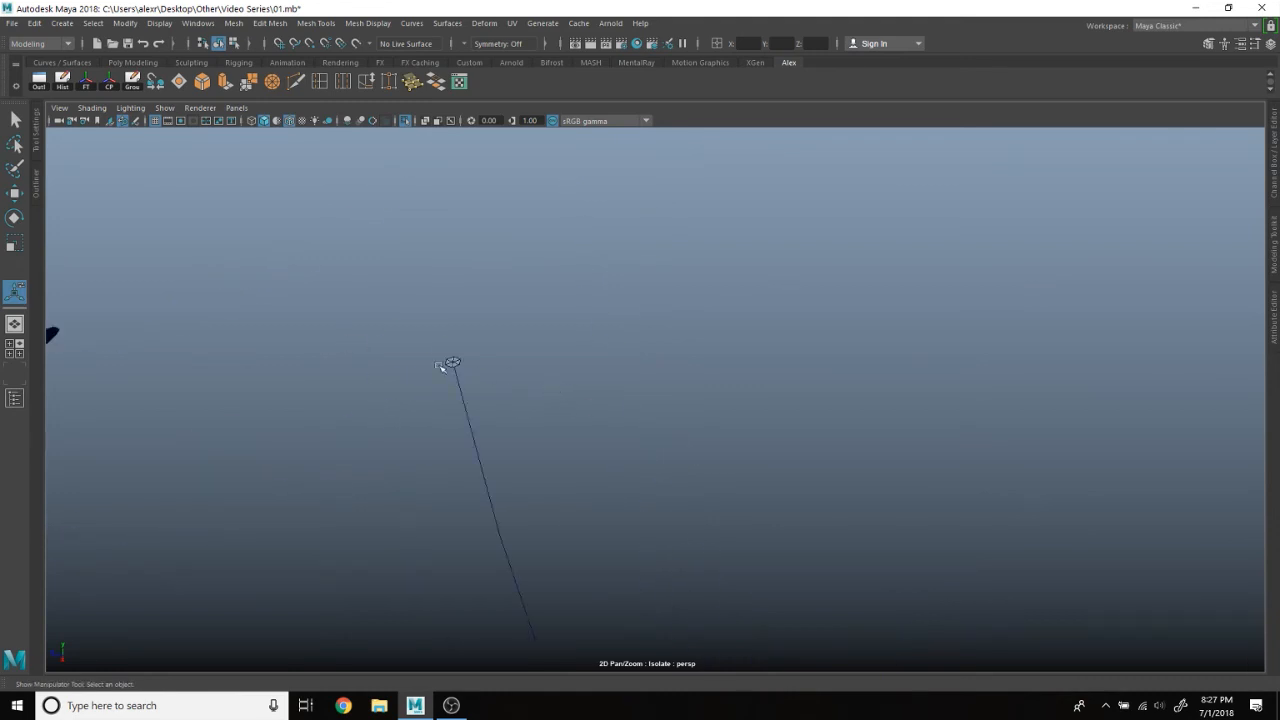
{"action": "key", "text": "f"}
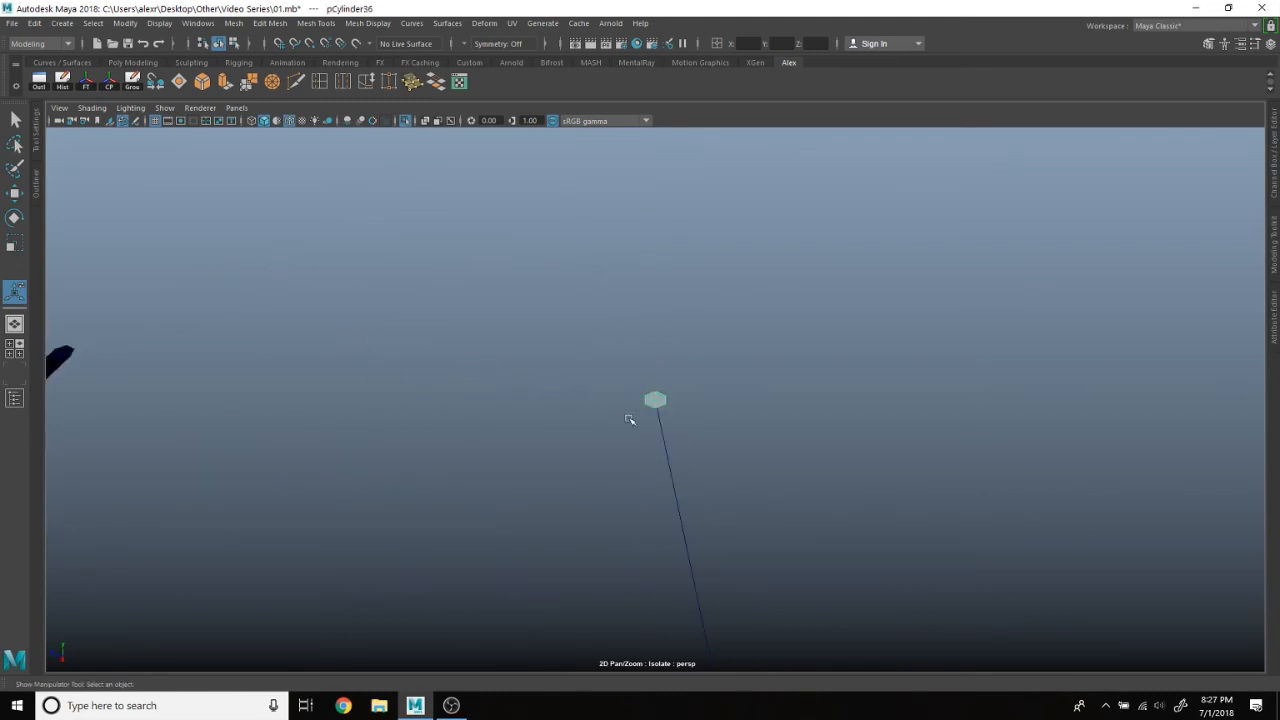
{"action": "left_click_drag", "start_coordinate": [629, 420], "coordinate": [695, 386], "text": "alt"}
{"action": "right_click_drag", "start_coordinate": [647, 310], "coordinate": [646, 345]}
{"action": "key", "text": "q"}
{"action": "left_click", "coordinate": [735, 455]}
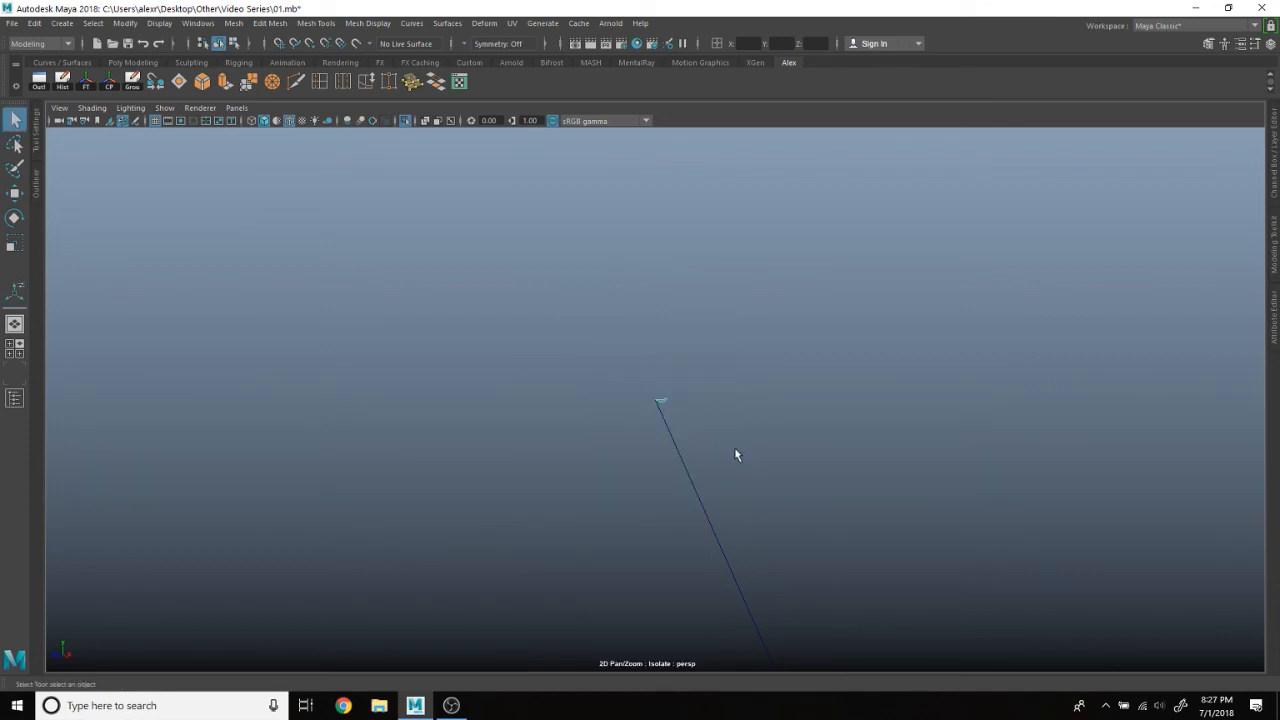
{"action": "key", "text": "ctrl+z"}
{"action": "key", "text": "Delete"}
{"action": "key", "text": "ctrl+z"}
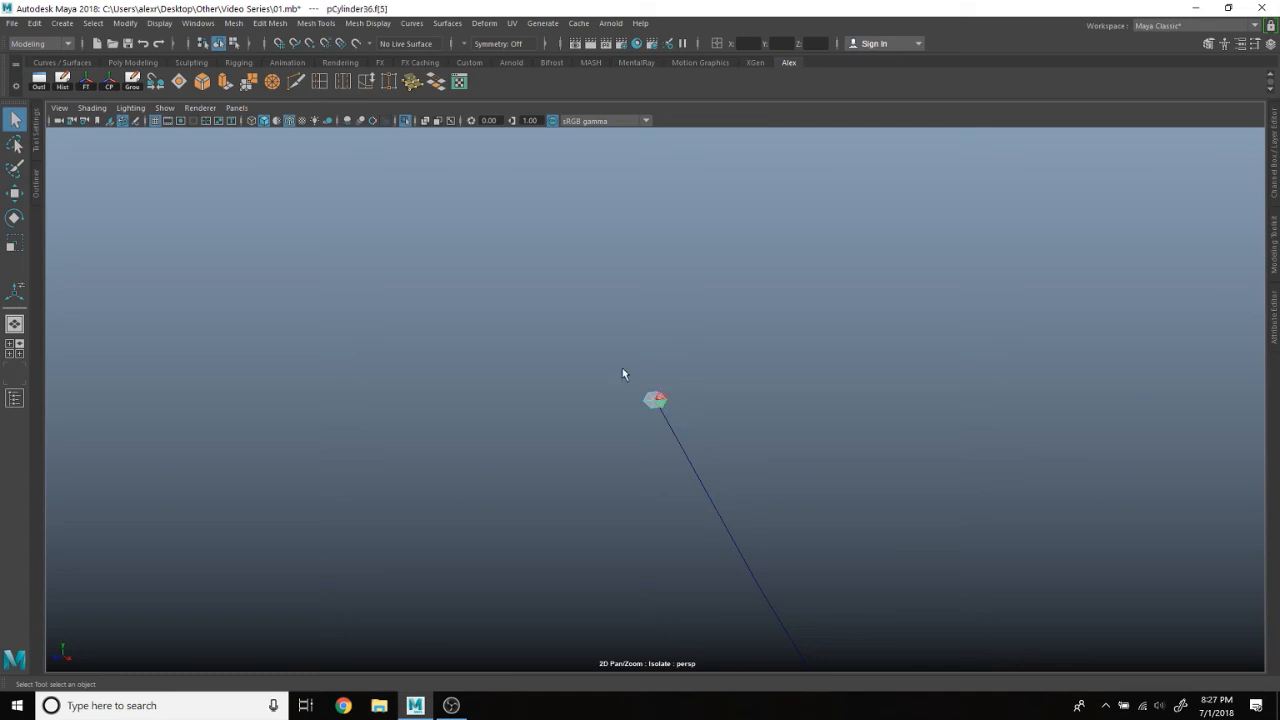
Step: Try again to extrude the faces of pCylinder36 from the upper end of bezier6 along the curve, using one division
{"action": "left_click", "coordinate": [711, 503]}
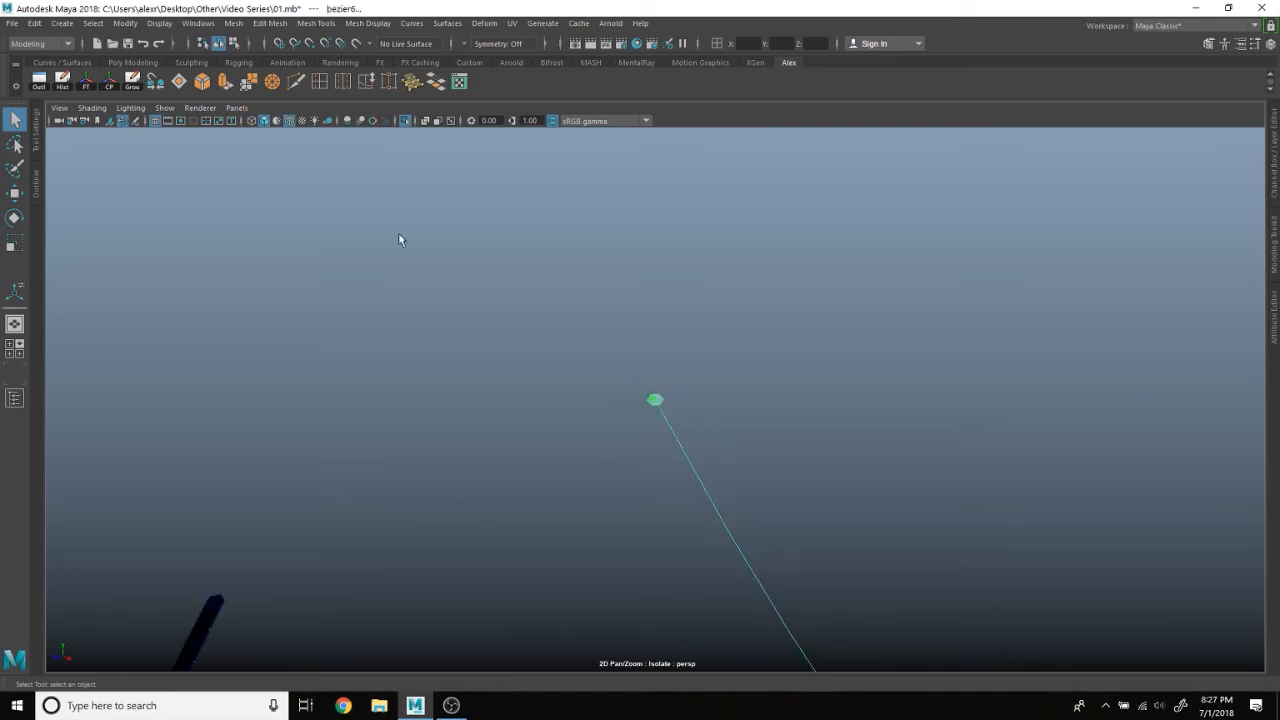
{"action": "left_click", "coordinate": [227, 85]}
{"action": "left_click_drag", "start_coordinate": [629, 382], "coordinate": [832, 451], "text": "alt"}
{"action": "middle_click_drag", "start_coordinate": [832, 451], "coordinate": [532, 231], "text": "alt"}
{"action": "left_click_drag", "start_coordinate": [532, 231], "coordinate": [628, 291], "text": "alt"}
{"action": "scroll", "coordinate": [658, 317], "scroll_direction": "down", "scroll_amount": 1}
{"action": "left_click_drag", "start_coordinate": [674, 337], "coordinate": [725, 409], "text": "alt"}
{"action": "middle_click_drag", "start_coordinate": [725, 409], "coordinate": [684, 252], "text": "alt"}
{"action": "left_click_drag", "start_coordinate": [684, 252], "coordinate": [670, 251], "text": "alt"}
{"action": "scroll", "coordinate": [670, 251], "scroll_direction": "down", "scroll_amount": 1}
{"action": "middle_click_drag", "start_coordinate": [660, 243], "coordinate": [600, 166], "text": "alt"}
{"action": "left_click_drag", "start_coordinate": [600, 166], "coordinate": [620, 223], "text": "alt"}
{"action": "scroll", "coordinate": [620, 223], "scroll_direction": "down", "scroll_amount": 1}
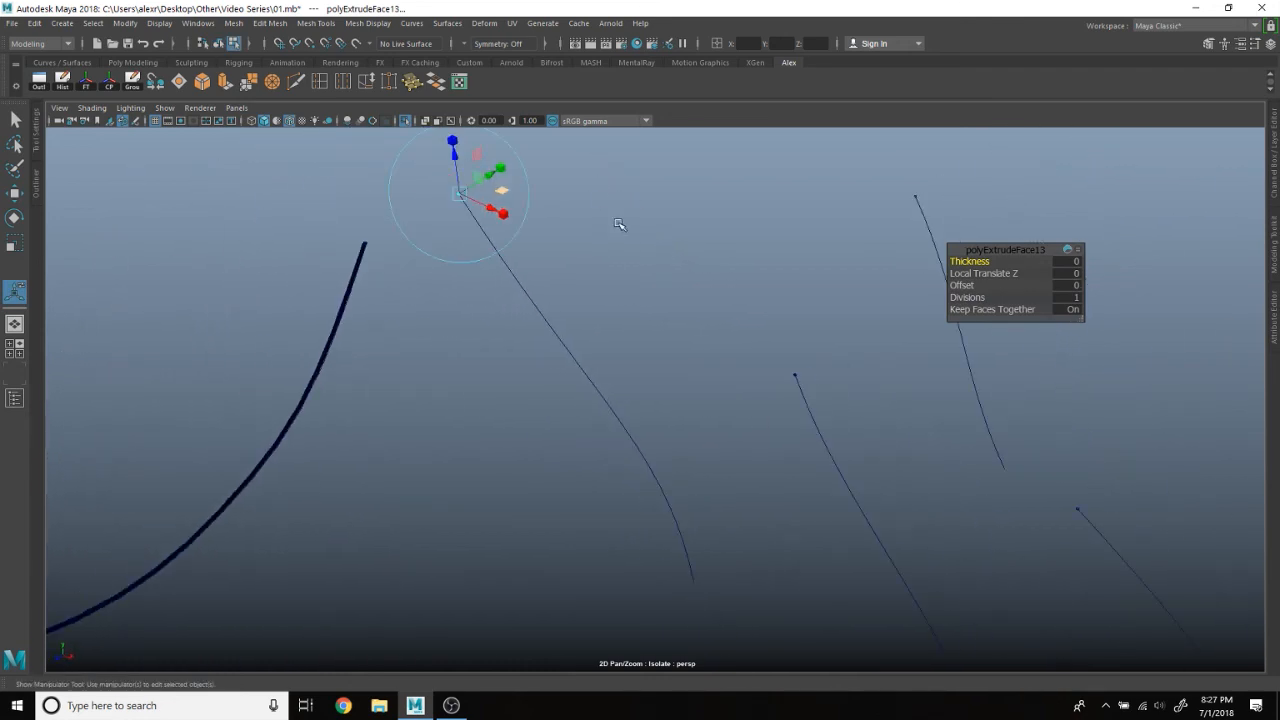
{"action": "middle_click_drag", "start_coordinate": [620, 223], "coordinate": [624, 248], "text": "alt"}
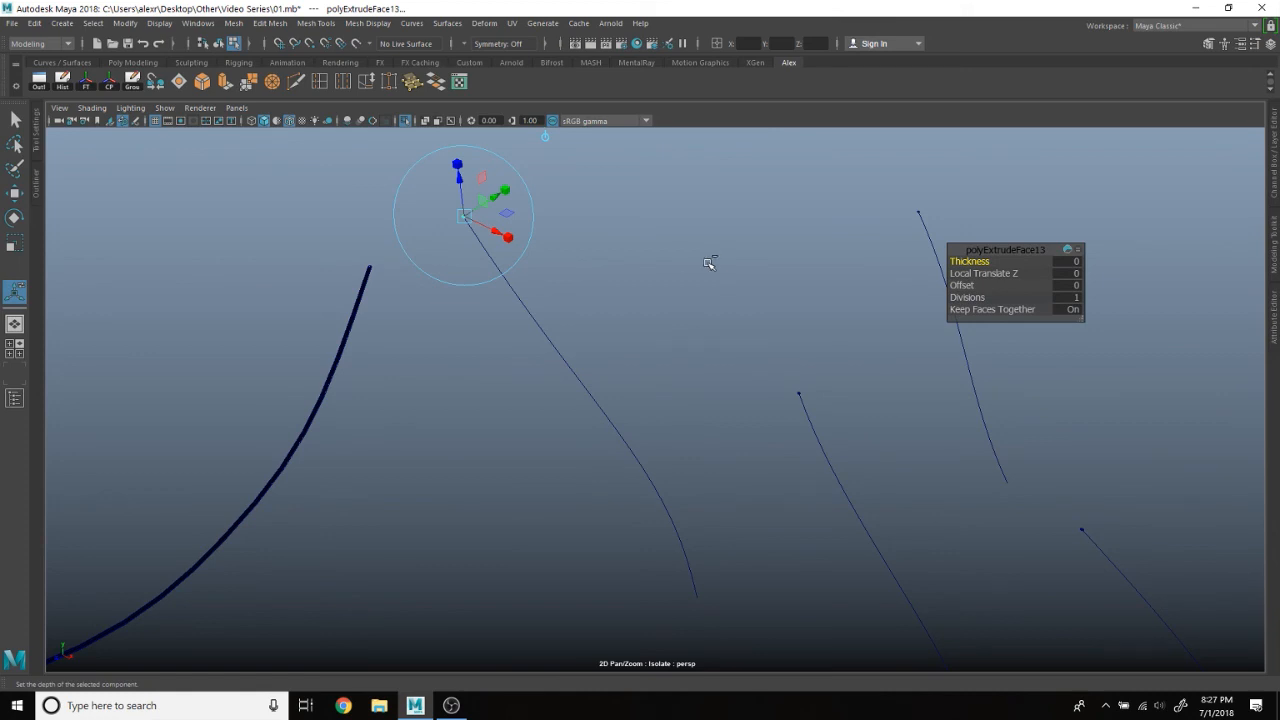
{"action": "key", "text": "ctrl+z"}
{"action": "key", "text": "ctrl+z"}
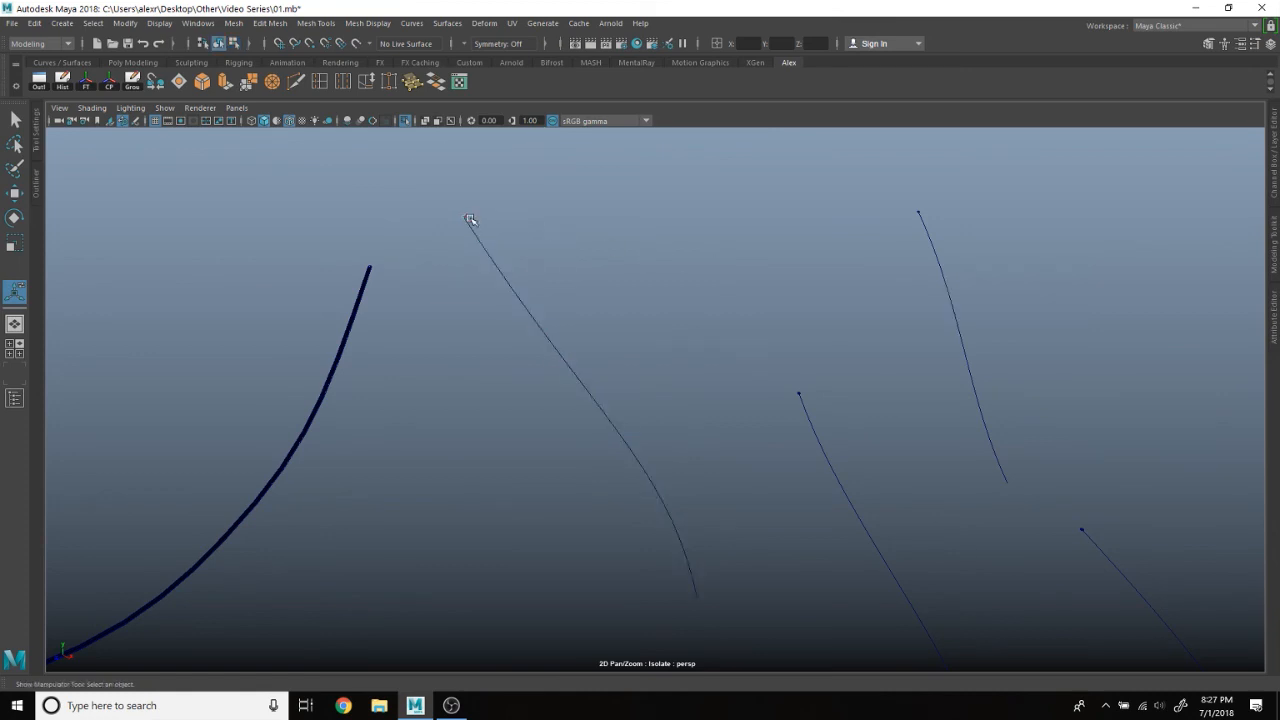
Step: Return to object selection and ready pCylinder36 at the curve's upper end for moving
{"action": "middle_click_drag", "start_coordinate": [503, 239], "coordinate": [670, 410], "text": "alt"}
{"action": "scroll", "coordinate": [580, 308], "scroll_direction": "up", "scroll_amount": 4}
{"action": "scroll", "coordinate": [683, 417], "scroll_direction": "up", "scroll_amount": 4}
{"action": "left_click_drag", "start_coordinate": [648, 348], "coordinate": [641, 423], "text": "alt"}
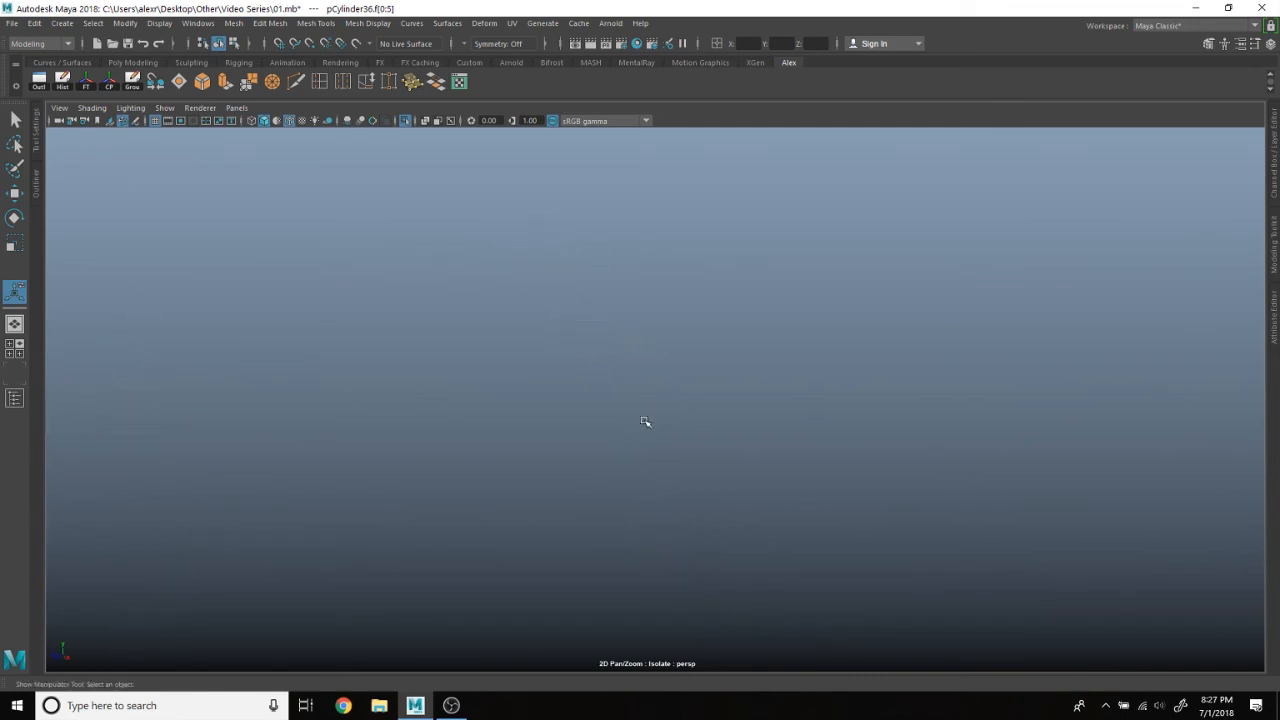
{"action": "middle_click_drag", "start_coordinate": [645, 422], "coordinate": [609, 322], "text": "alt"}
{"action": "left_click_drag", "start_coordinate": [609, 322], "coordinate": [613, 308], "text": "alt"}
{"action": "right_click_drag", "start_coordinate": [564, 265], "coordinate": [600, 252]}
{"action": "key", "text": "q"}
{"action": "key", "text": "w"}
{"action": "middle_click_drag", "start_coordinate": [837, 428], "coordinate": [737, 349], "text": "alt"}
{"action": "scroll", "coordinate": [745, 358], "scroll_direction": "down", "scroll_amount": 3}
{"action": "left_click_drag", "start_coordinate": [754, 366], "coordinate": [691, 355], "text": "alt"}
{"action": "middle_click_drag", "start_coordinate": [712, 400], "coordinate": [691, 354], "text": "alt"}
{"action": "scroll", "coordinate": [691, 354], "scroll_direction": "down", "scroll_amount": 3}
{"action": "left_click_drag", "start_coordinate": [691, 354], "coordinate": [706, 360], "text": "alt"}
{"action": "middle_click_drag", "start_coordinate": [732, 474], "coordinate": [703, 396], "text": "alt"}
{"action": "left_click_drag", "start_coordinate": [703, 396], "coordinate": [671, 391], "text": "alt"}
{"action": "scroll", "coordinate": [686, 406], "scroll_direction": "down", "scroll_amount": 3}
{"action": "scroll", "coordinate": [660, 365], "scroll_direction": "down", "scroll_amount": 3}
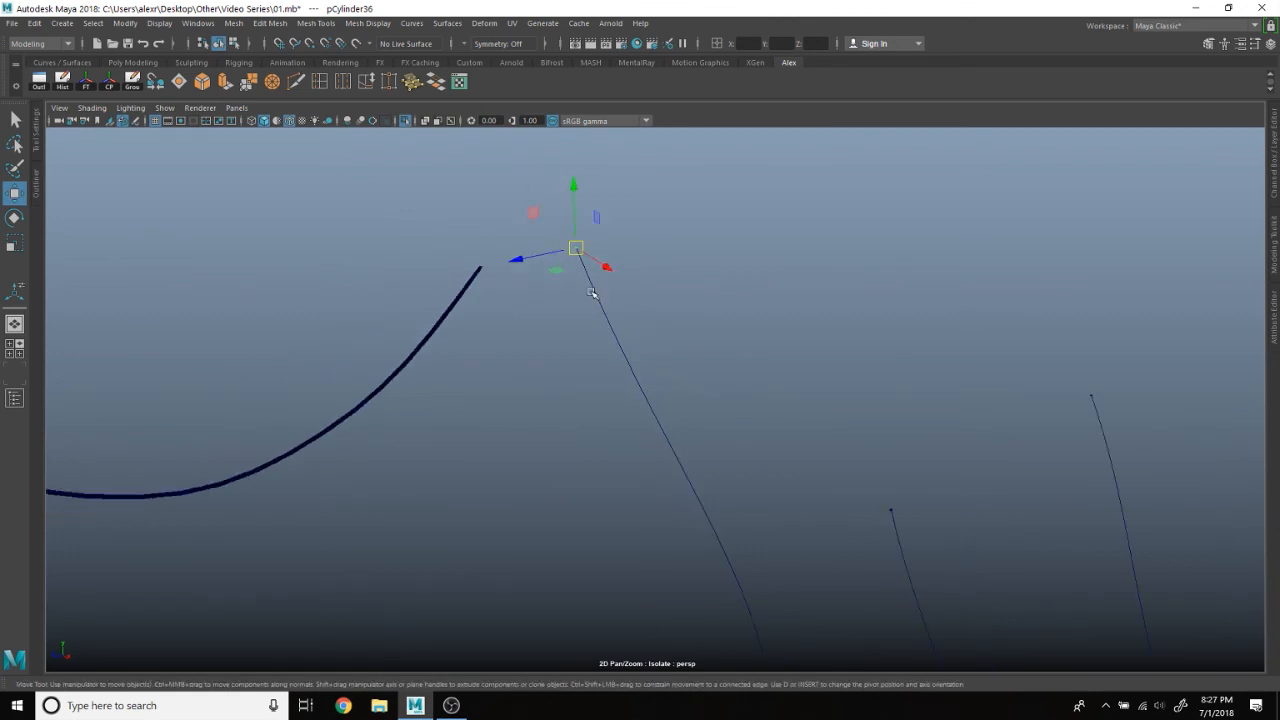
{"action": "mouse_move", "coordinate": [596, 293]}
{"action": "left_mouse_down", "text": "alt"}
{"action": "mouse_move", "coordinate": [646, 320]}
{"action": "mouse_move", "coordinate": [619, 289]}
{"action": "left_mouse_up", "text": "alt"}
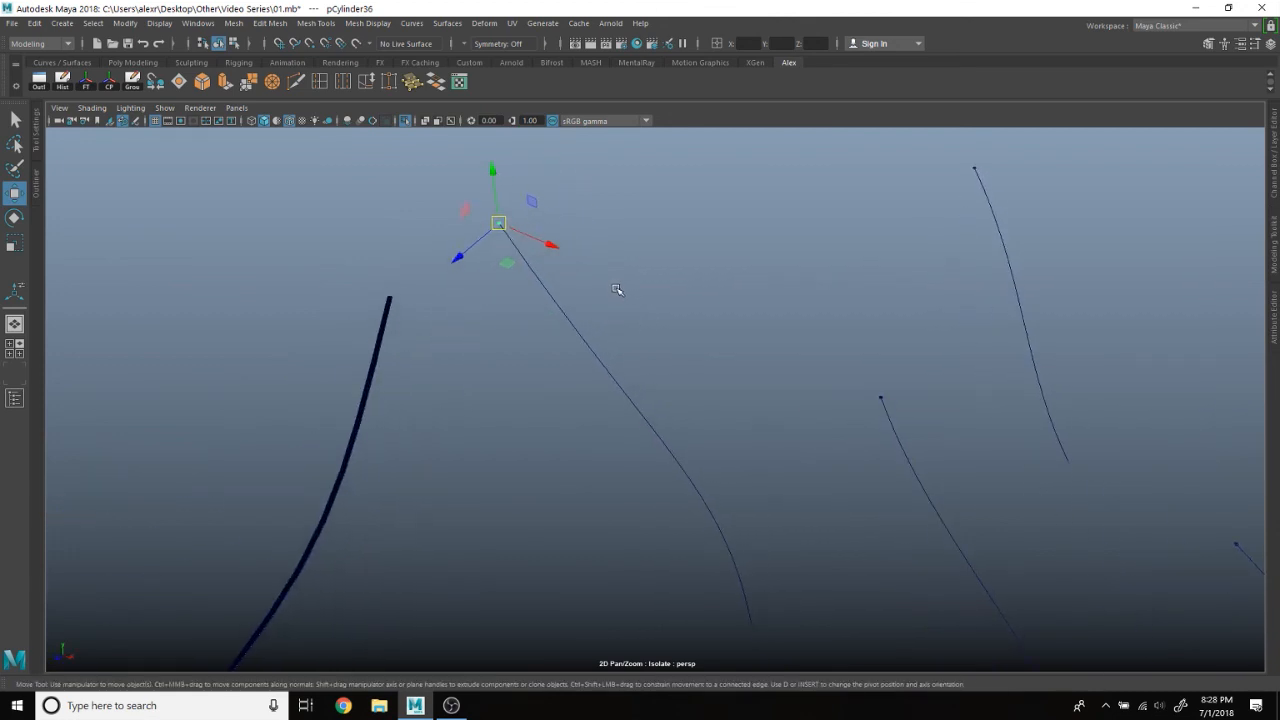
Step: Move the small cylinder pCylinder36 along the curve bezier6 to its lower end
{"action": "middle_click_drag", "start_coordinate": [753, 571], "coordinate": [711, 517], "text": "alt"}
{"action": "scroll", "coordinate": [709, 510], "scroll_direction": "down", "scroll_amount": 2}
{"action": "left_click_drag", "start_coordinate": [683, 360], "coordinate": [634, 436]}
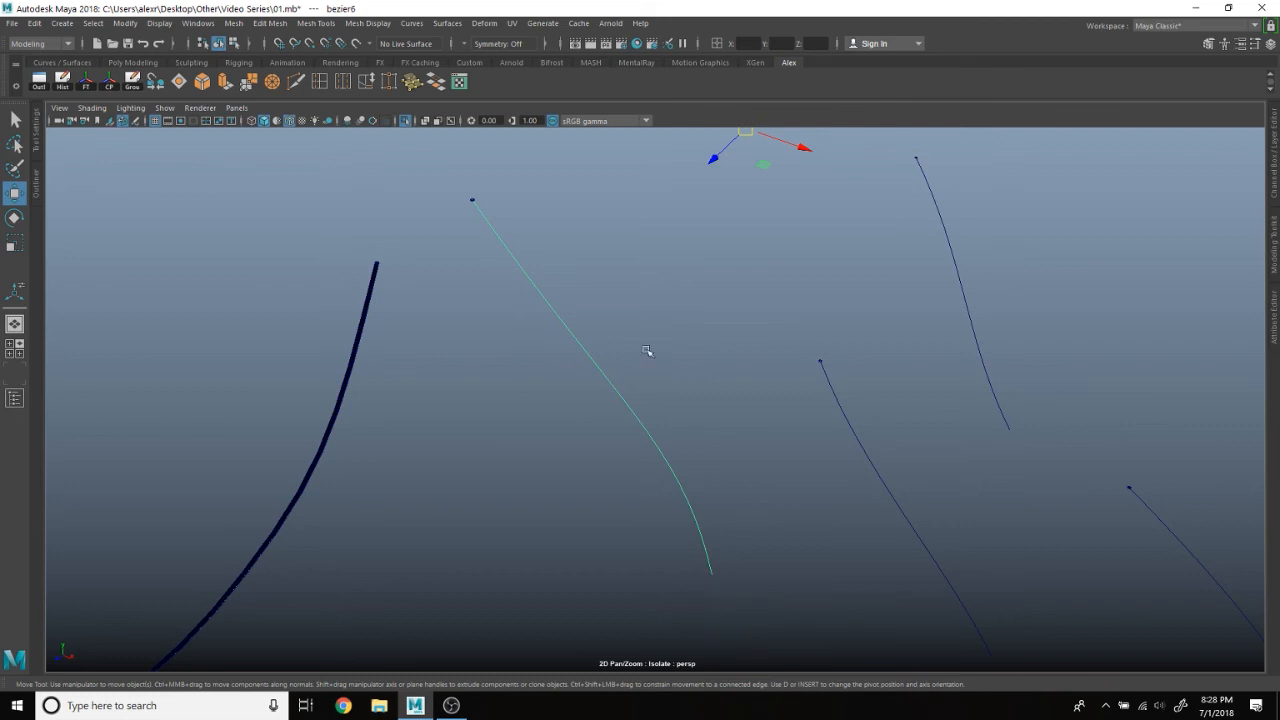
{"action": "middle_click_drag", "start_coordinate": [653, 362], "coordinate": [639, 365], "text": "alt"}
{"action": "left_click", "coordinate": [455, 202]}
{"action": "left_click", "coordinate": [544, 254]}
{"action": "left_click", "coordinate": [455, 206]}
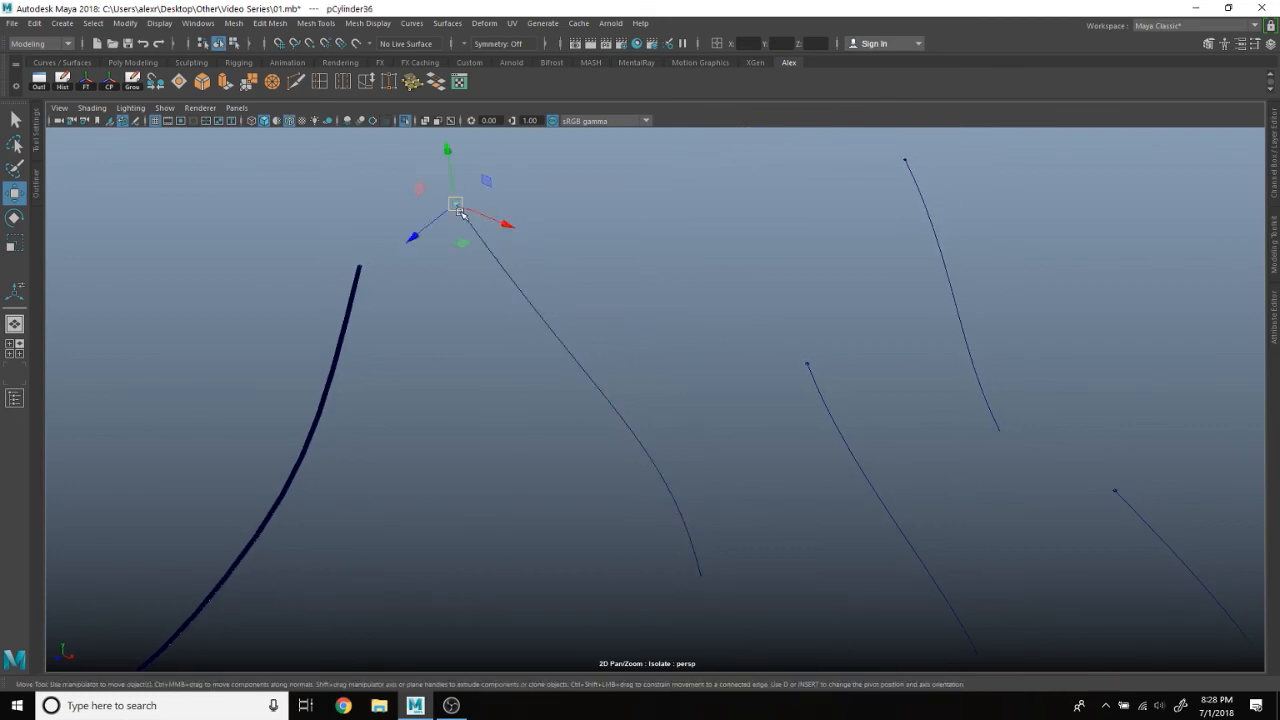
{"action": "left_click_drag", "start_coordinate": [455, 206], "coordinate": [552, 312]}
Step: Extrude the faces of pCylinder36 along bezier6 with 8 divisions and return to object selection
{"action": "middle_click_drag", "start_coordinate": [728, 492], "coordinate": [654, 286], "text": "alt"}
{"action": "right_click_drag", "start_coordinate": [654, 286], "coordinate": [680, 396], "text": "alt"}
{"action": "right_click_drag", "start_coordinate": [625, 428], "coordinate": [624, 354]}
{"action": "right_click_drag", "start_coordinate": [627, 376], "coordinate": [646, 404], "text": "alt"}
{"action": "left_click_drag", "start_coordinate": [652, 481], "coordinate": [651, 479]}
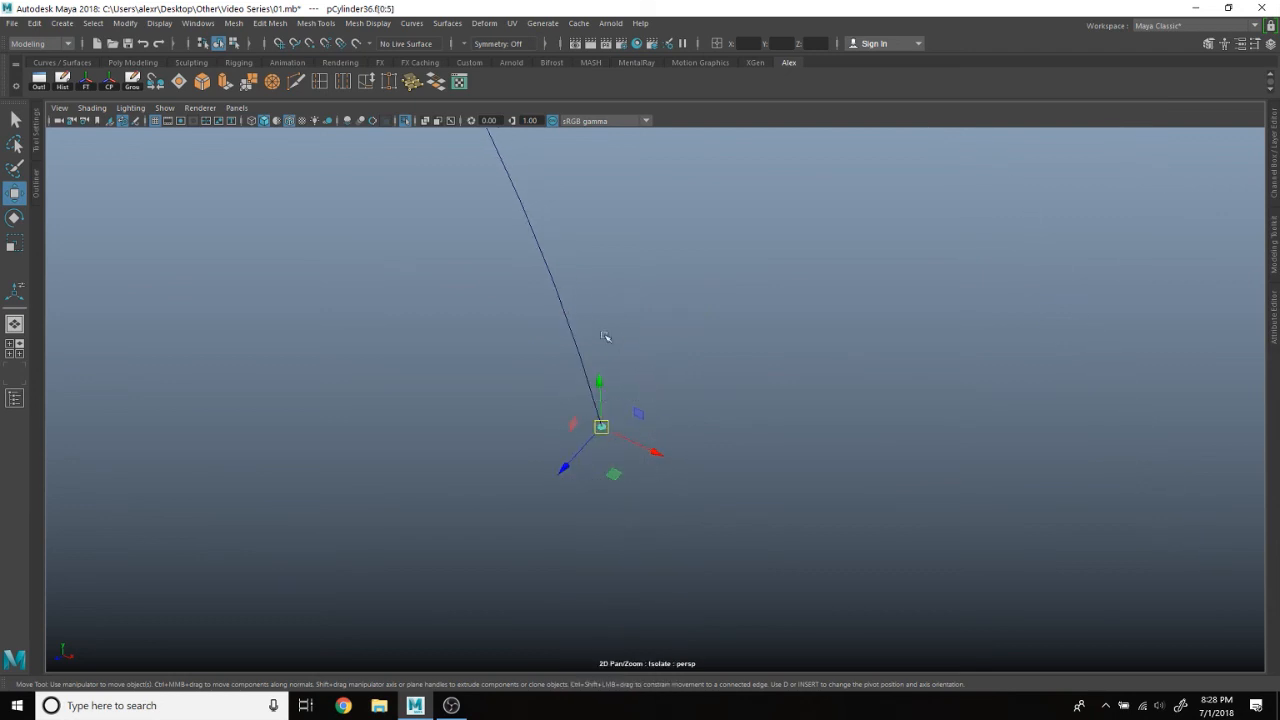
{"action": "left_click", "coordinate": [226, 81]}
{"action": "right_click_drag", "start_coordinate": [684, 330], "coordinate": [678, 245], "text": "alt"}
{"action": "middle_click_drag", "start_coordinate": [679, 285], "coordinate": [674, 523], "text": "alt"}
{"action": "right_click_drag", "start_coordinate": [674, 523], "coordinate": [631, 392], "text": "alt"}
{"action": "middle_click_drag", "start_coordinate": [631, 392], "coordinate": [630, 416], "text": "alt"}
{"action": "left_click_drag", "start_coordinate": [967, 298], "coordinate": [993, 308]}
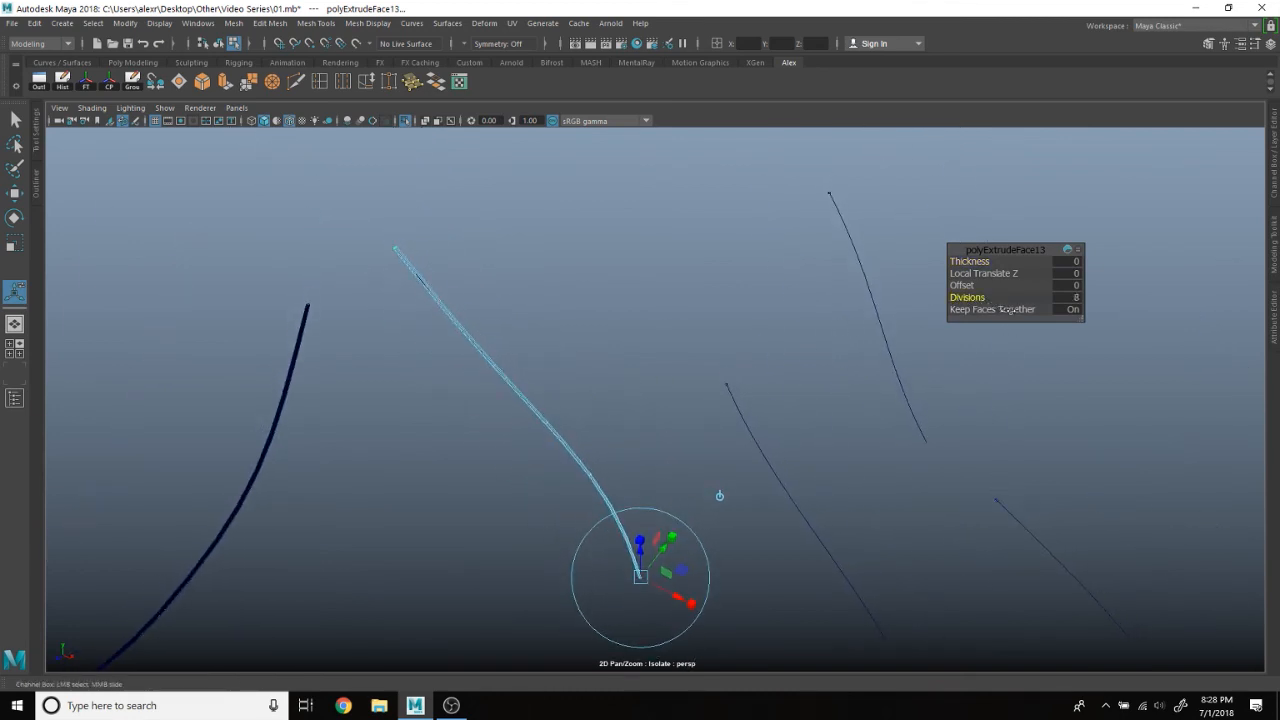
{"action": "right_click_drag", "start_coordinate": [601, 268], "coordinate": [641, 256]}
{"action": "left_click", "coordinate": [640, 255]}
Step: Move the small cylinder pCylinder31 on the neighbouring thin curve to that curve's lower end, snapping it to the curve
{"action": "middle_click_drag", "start_coordinate": [757, 467], "coordinate": [660, 372], "text": "alt"}
{"action": "left_click_drag", "start_coordinate": [601, 318], "coordinate": [605, 319]}
{"action": "left_click", "coordinate": [638, 349]}
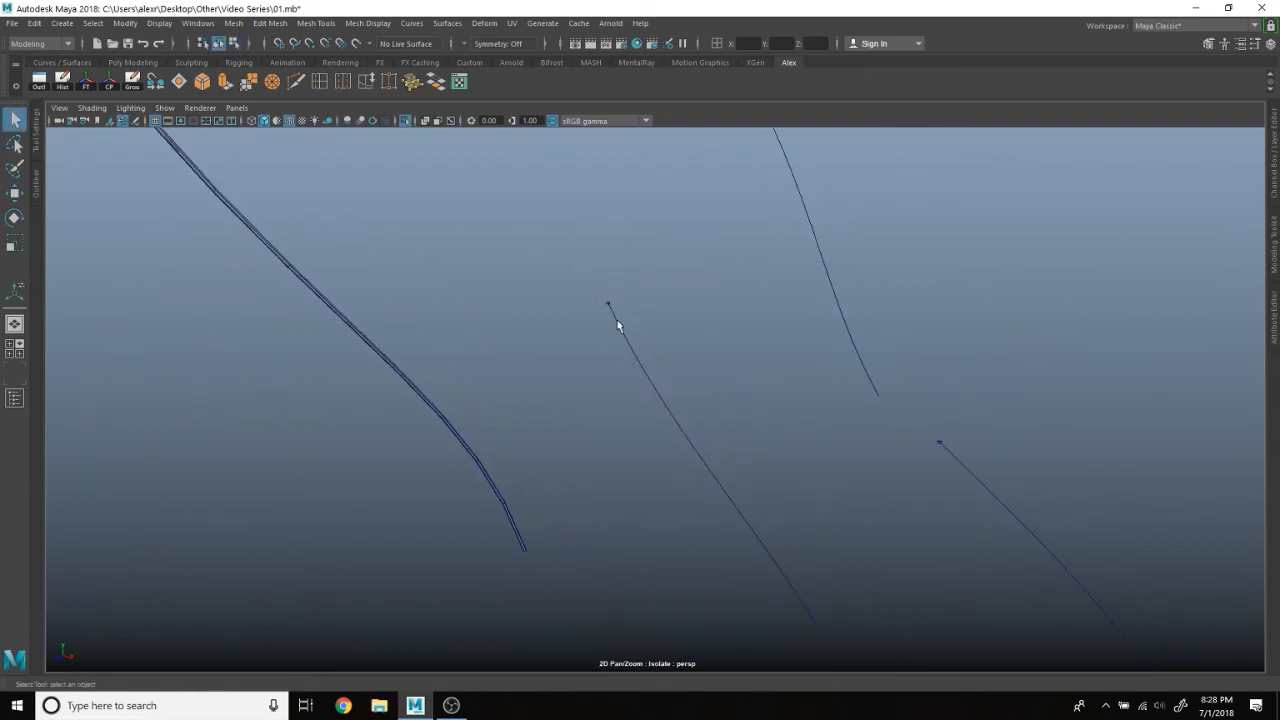
{"action": "left_click", "coordinate": [609, 303]}
{"action": "key", "text": "w"}
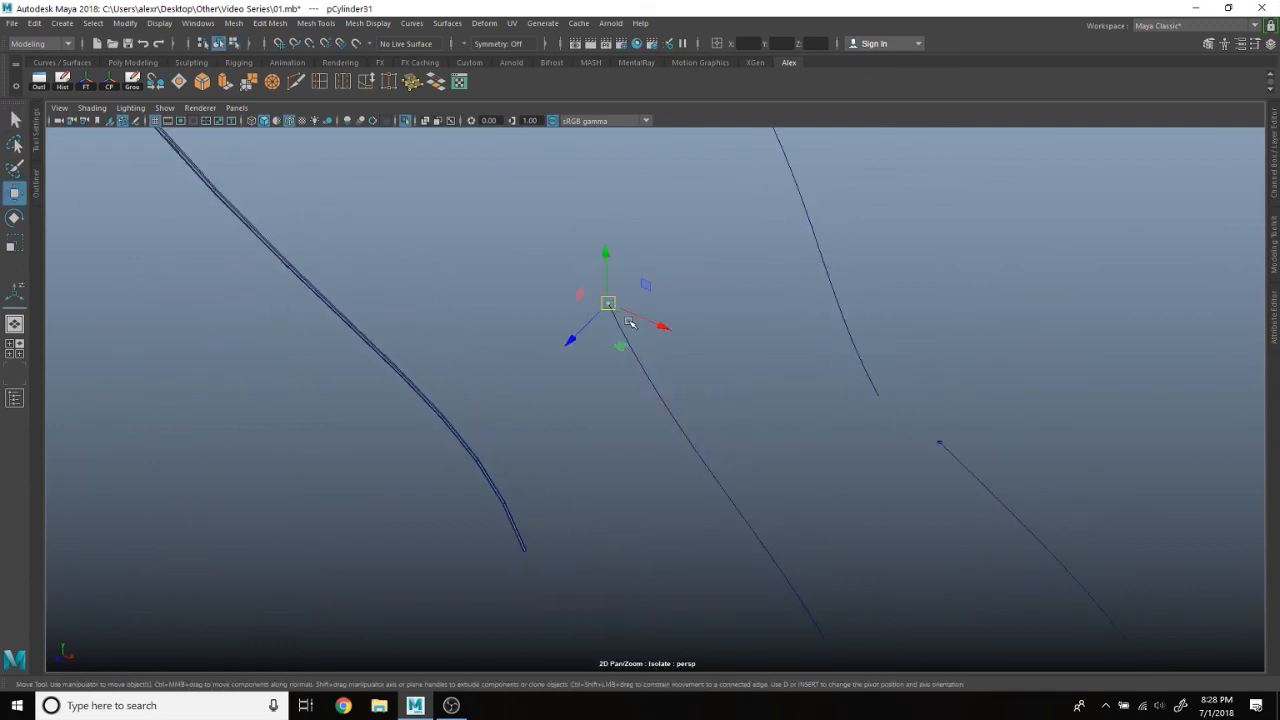
{"action": "left_click_drag", "start_coordinate": [615, 316], "coordinate": [643, 353]}
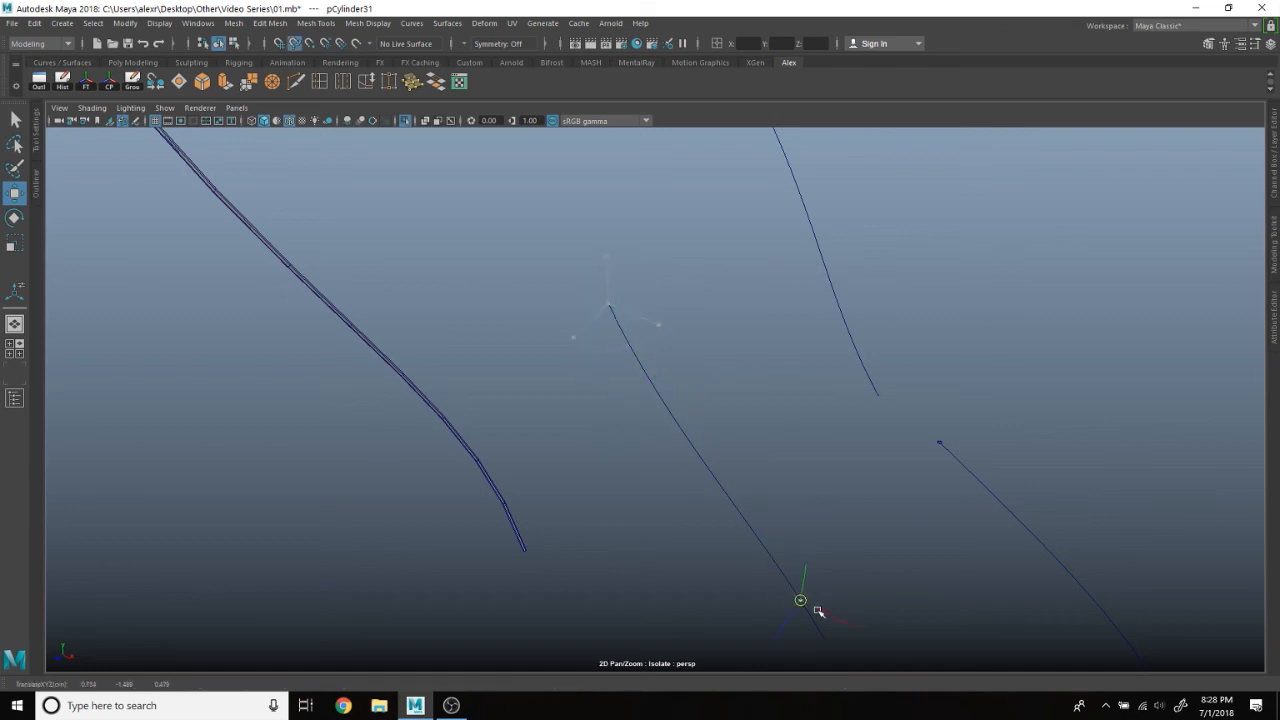
Step: Extrude the faces of pCylinder31 along its curve with more divisions so the strand follows the bend, and return to object selection
{"action": "middle_click_drag", "start_coordinate": [873, 605], "coordinate": [583, 334], "text": "alt"}
{"action": "scroll", "coordinate": [583, 334], "scroll_direction": "up", "scroll_amount": 4}
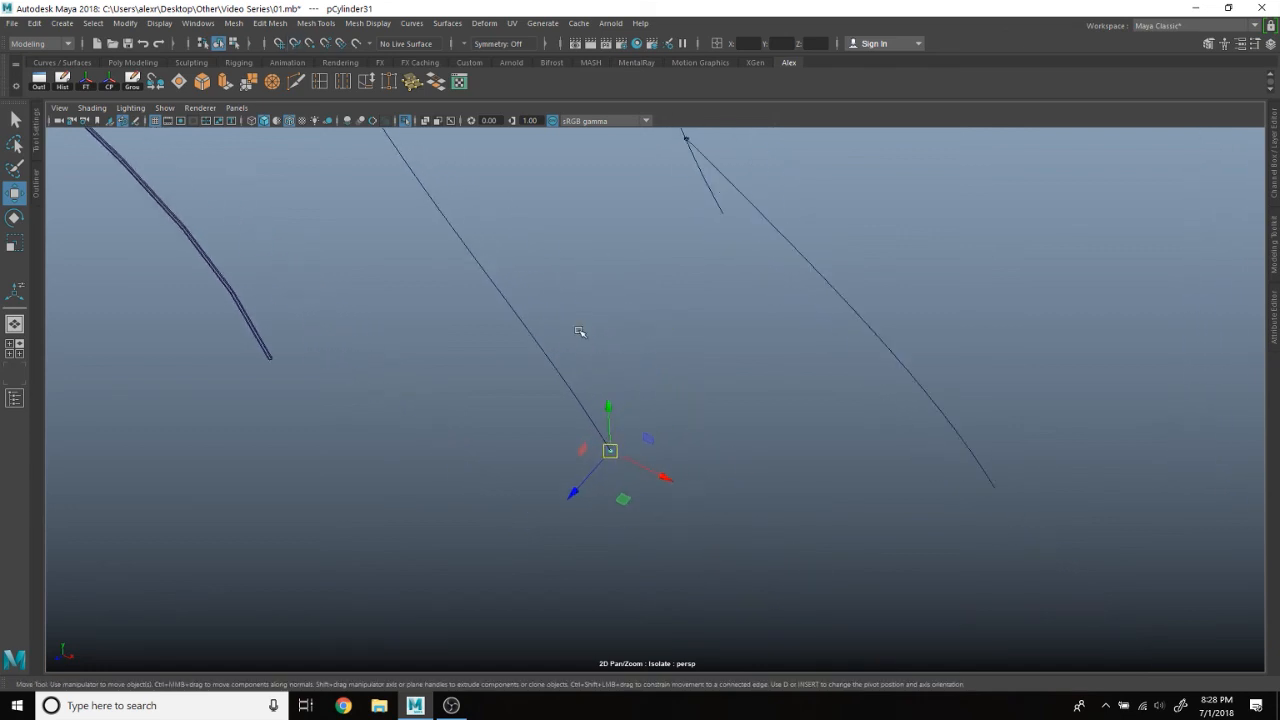
{"action": "left_click_drag", "start_coordinate": [642, 453], "coordinate": [674, 378], "text": "alt"}
{"action": "right_click_drag", "start_coordinate": [586, 309], "coordinate": [586, 348]}
{"action": "left_click", "coordinate": [550, 419], "text": "shift"}
{"action": "left_click", "coordinate": [231, 87]}
{"action": "left_click_drag", "start_coordinate": [541, 380], "coordinate": [674, 449], "text": "alt"}
{"action": "left_click_drag", "start_coordinate": [969, 297], "coordinate": [997, 311]}
{"action": "right_click_drag", "start_coordinate": [531, 300], "coordinate": [591, 280]}
{"action": "key", "text": "q"}
Step: Move the small cylinder pCylinder33 from the top of its curve to the curve's lower end
{"action": "left_click", "coordinate": [554, 358]}
{"action": "left_click_drag", "start_coordinate": [530, 358], "coordinate": [595, 408], "text": "alt"}
{"action": "left_click", "coordinate": [559, 304]}
{"action": "scroll", "coordinate": [562, 309], "scroll_direction": "up", "scroll_amount": 3}
{"action": "key", "text": "w"}
{"action": "left_click_drag", "start_coordinate": [581, 327], "coordinate": [478, 303], "text": "alt"}
{"action": "left_click_drag", "start_coordinate": [358, 223], "coordinate": [536, 357]}
Step: Extrude the faces of pCylinder33 along its curve with 6 divisions and return to object selection
{"action": "scroll", "coordinate": [777, 482], "scroll_direction": "up", "scroll_amount": 1}
{"action": "middle_click_drag", "start_coordinate": [777, 482], "coordinate": [608, 402], "text": "alt"}
{"action": "left_click_drag", "start_coordinate": [600, 400], "coordinate": [655, 419], "text": "alt"}
{"action": "middle_click_drag", "start_coordinate": [659, 422], "coordinate": [637, 403], "text": "alt"}
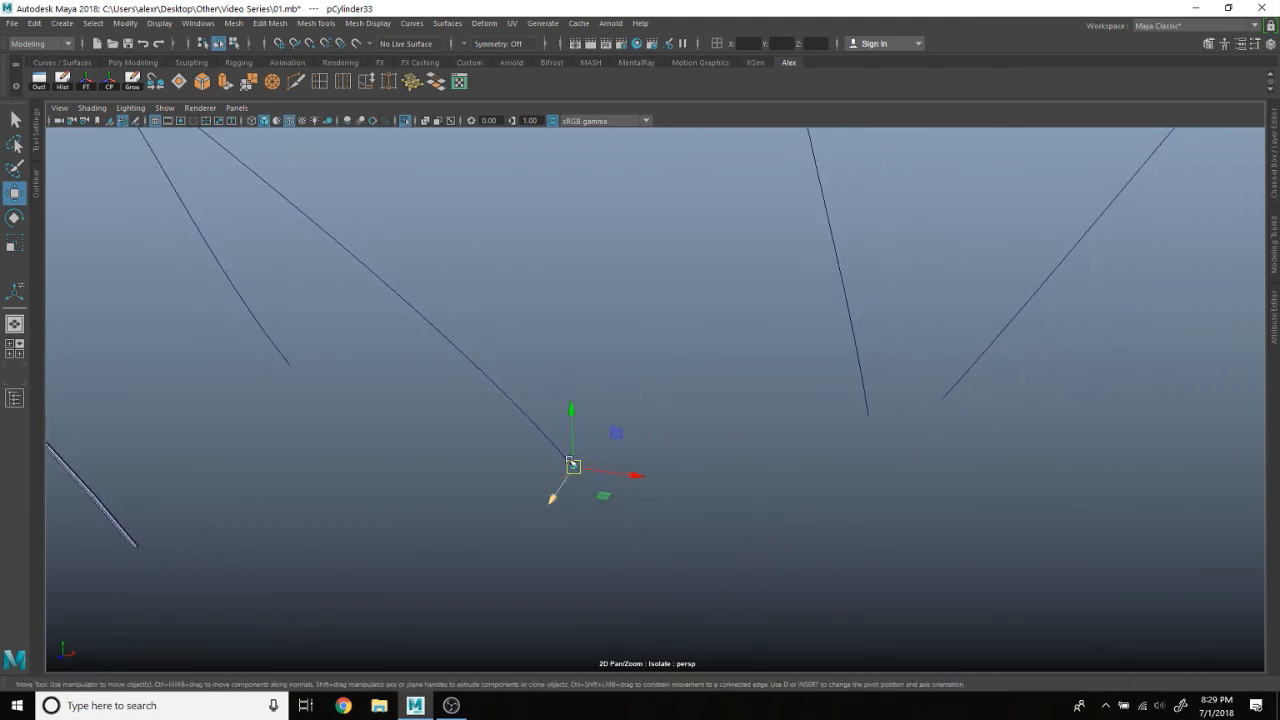
{"action": "right_click_drag", "start_coordinate": [576, 467], "coordinate": [577, 347]}
{"action": "left_click_drag", "start_coordinate": [534, 427], "coordinate": [677, 555]}
{"action": "left_click", "coordinate": [226, 81]}
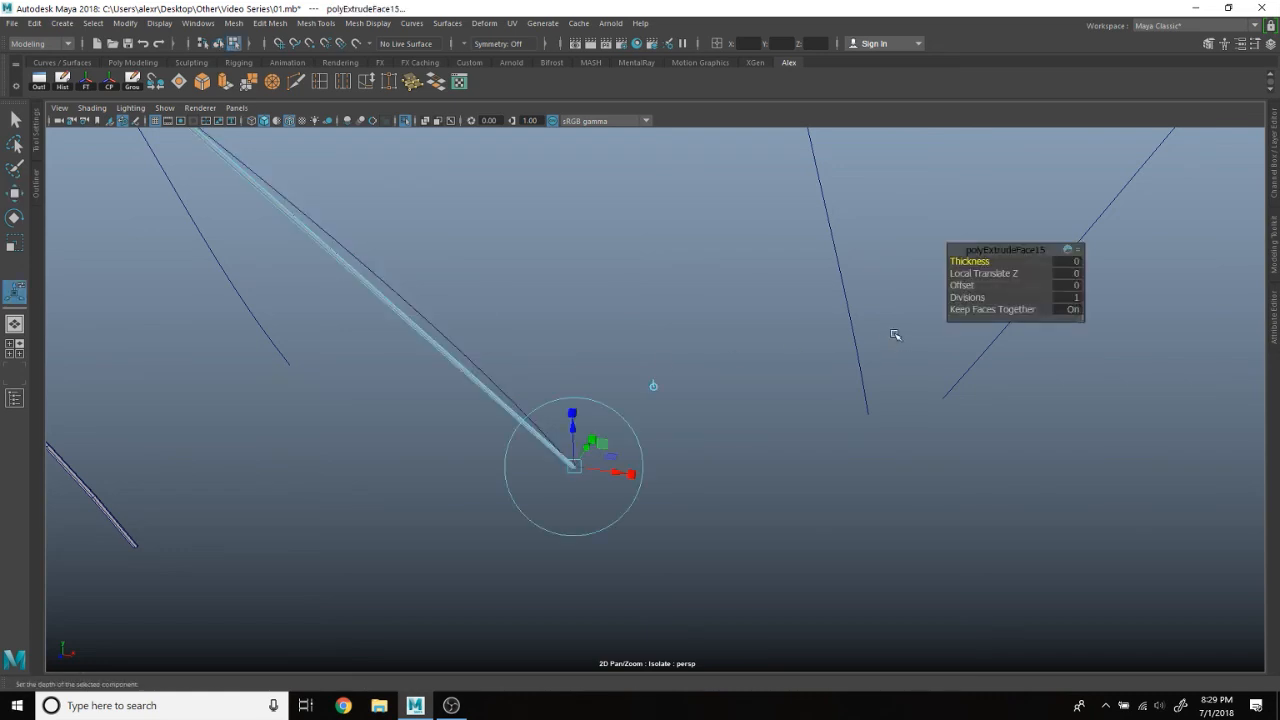
{"action": "mouse_move", "coordinate": [967, 287]}
{"action": "left_mouse_down"}
{"action": "mouse_move", "coordinate": [964, 297]}
{"action": "mouse_move", "coordinate": [986, 297]}
{"action": "left_mouse_up"}
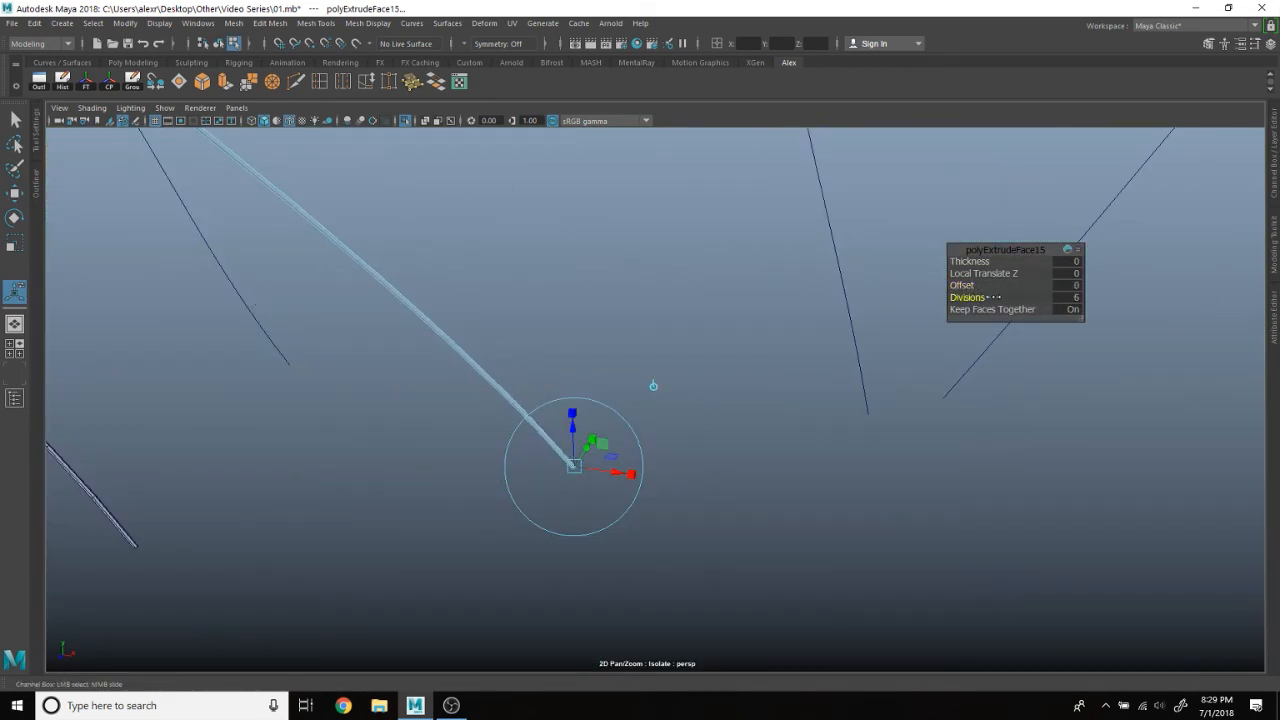
{"action": "scroll", "coordinate": [695, 297], "scroll_direction": "down", "scroll_amount": 2}
{"action": "middle_click_drag", "start_coordinate": [695, 297], "coordinate": [686, 357], "text": "alt"}
{"action": "left_click_drag", "start_coordinate": [686, 357], "coordinate": [672, 350], "text": "alt"}
{"action": "mouse_move", "coordinate": [579, 289]}
{"action": "right_mouse_down"}
{"action": "mouse_move", "coordinate": [621, 276]}
{"action": "mouse_move", "coordinate": [581, 291]}
{"action": "mouse_move", "coordinate": [593, 282]}
{"action": "right_mouse_up"}
{"action": "left_click", "coordinate": [593, 282]}
Step: Move the small cylinder pCylinder35 along the slanted curve bezier1 to its lower end, snapping it to the curve
{"action": "scroll", "coordinate": [586, 456], "scroll_direction": "up", "scroll_amount": 2}
{"action": "left_click_drag", "start_coordinate": [587, 462], "coordinate": [597, 266], "text": "alt"}
{"action": "left_click", "coordinate": [591, 271]}
{"action": "left_click_drag", "start_coordinate": [564, 336], "coordinate": [649, 309], "text": "alt"}
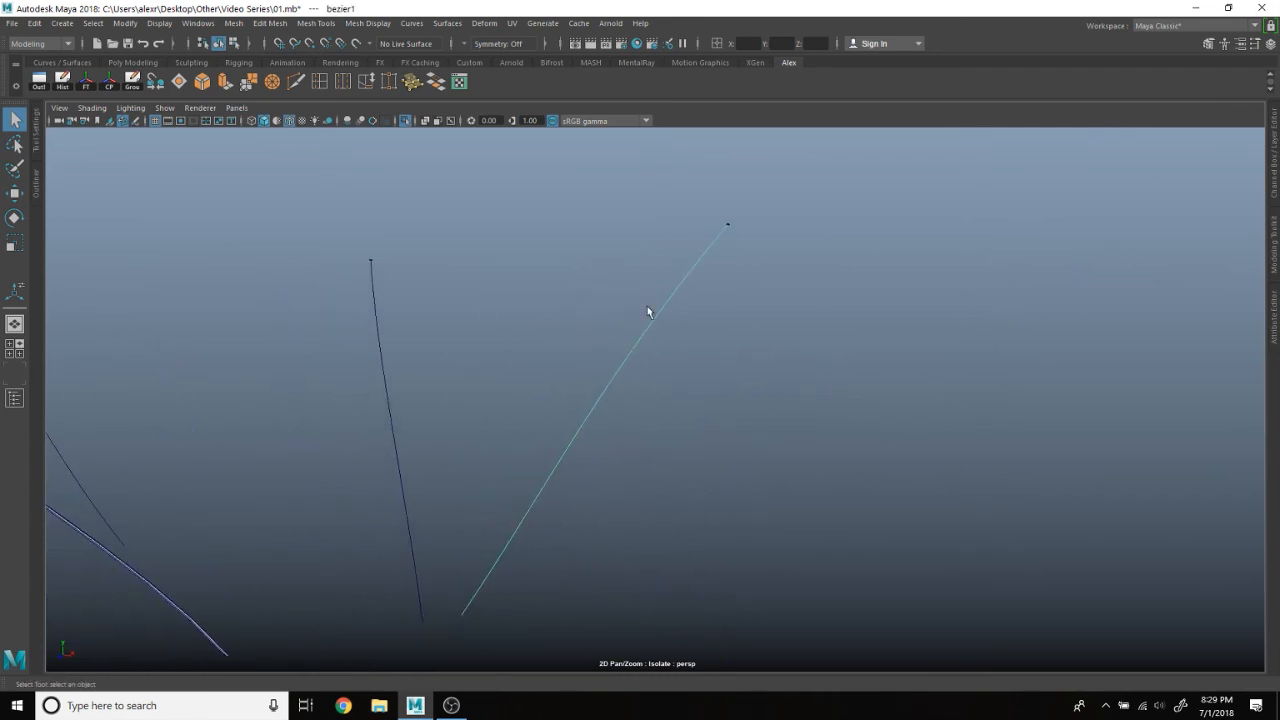
{"action": "left_click", "coordinate": [729, 224]}
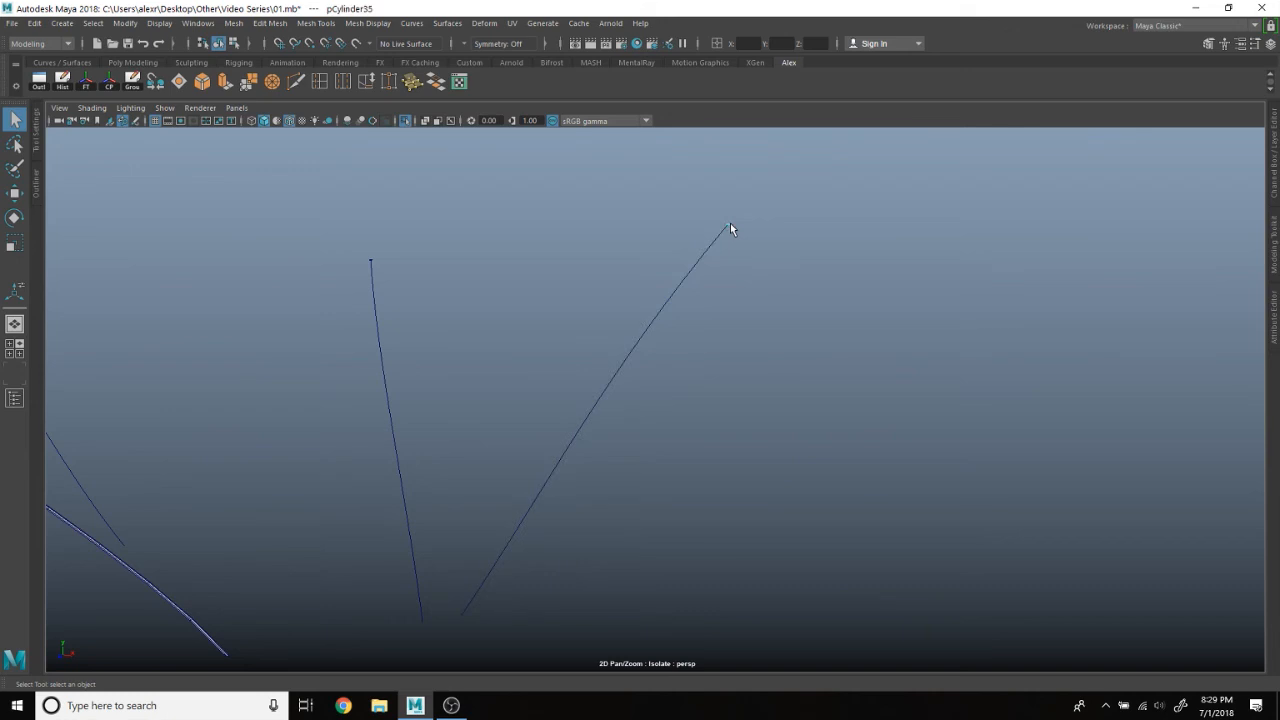
{"action": "key", "text": "w"}
{"action": "key", "text": "c"}
{"action": "left_click_drag", "start_coordinate": [724, 228], "coordinate": [674, 306]}
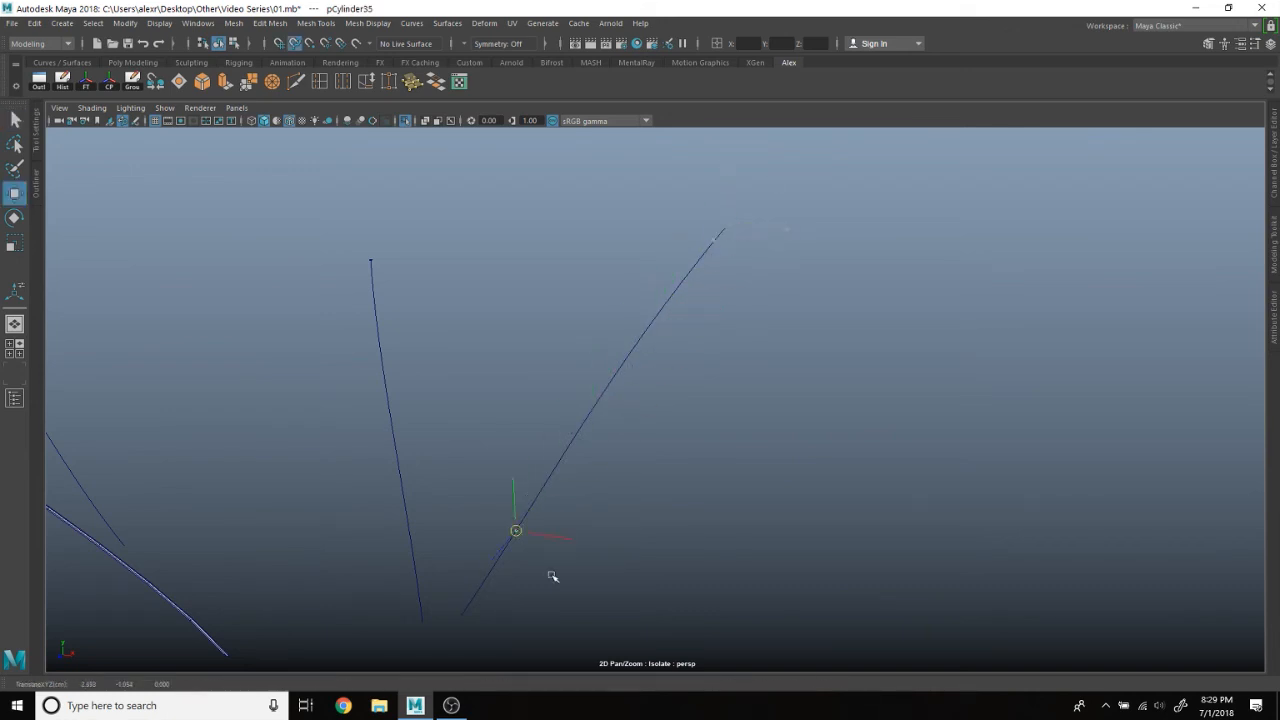
Step: Extrude the faces of pCylinder35 along bezier1 with 5 divisions and return to object selection
{"action": "left_click_drag", "start_coordinate": [563, 591], "coordinate": [492, 475], "text": "alt"}
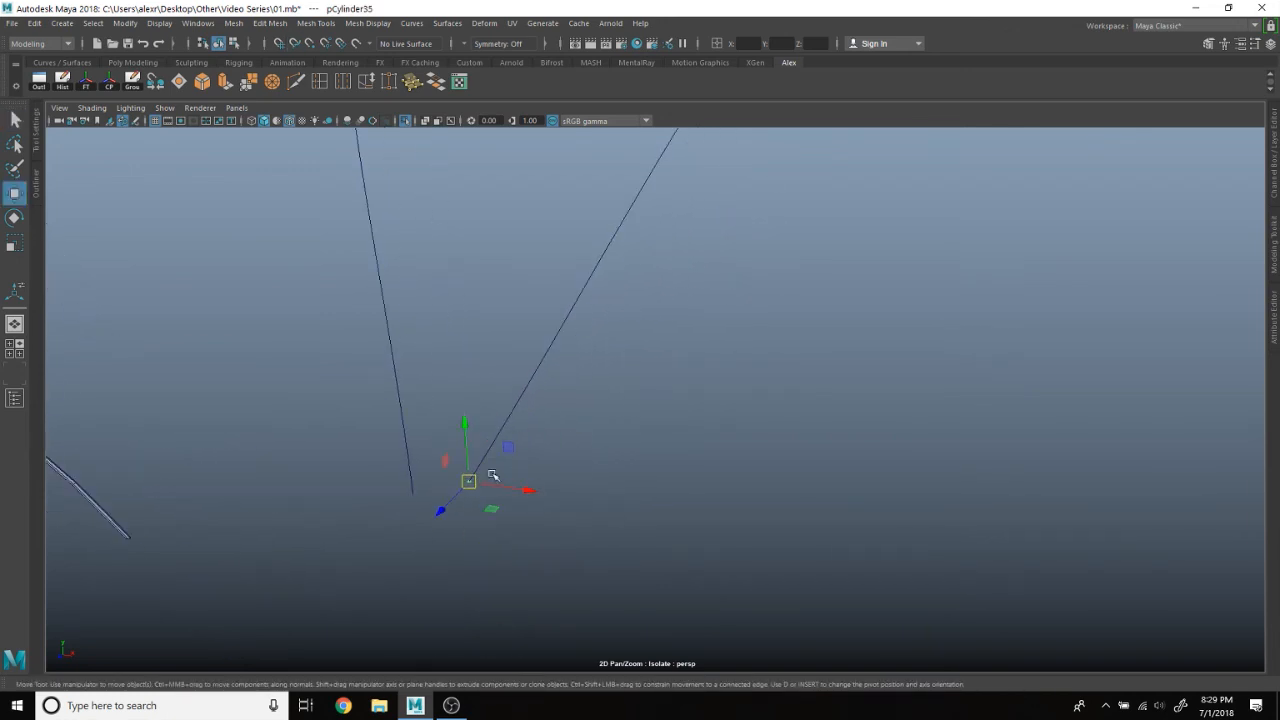
{"action": "right_click_drag", "start_coordinate": [475, 484], "coordinate": [483, 348]}
{"action": "left_click_drag", "start_coordinate": [440, 434], "coordinate": [559, 555]}
{"action": "left_click", "coordinate": [511, 408], "text": "shift"}
{"action": "left_click", "coordinate": [226, 83]}
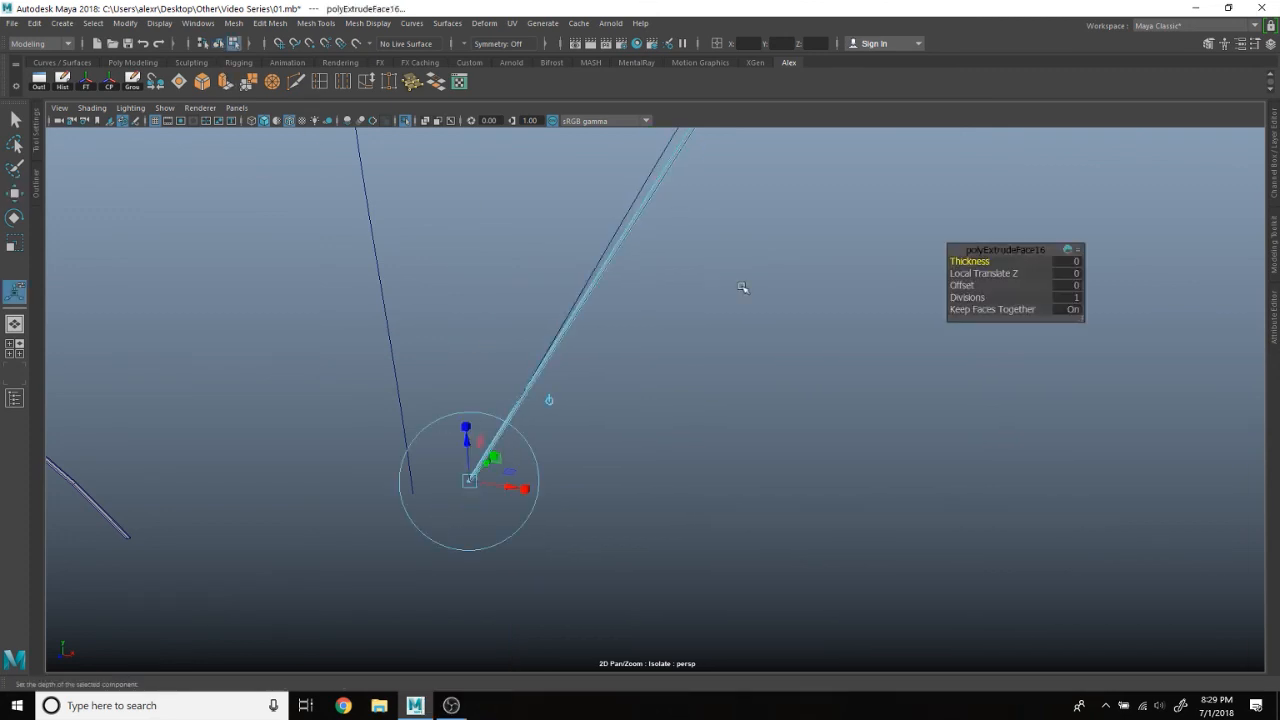
{"action": "left_click_drag", "start_coordinate": [967, 298], "coordinate": [987, 298]}
{"action": "scroll", "coordinate": [786, 277], "scroll_direction": "down", "scroll_amount": 2}
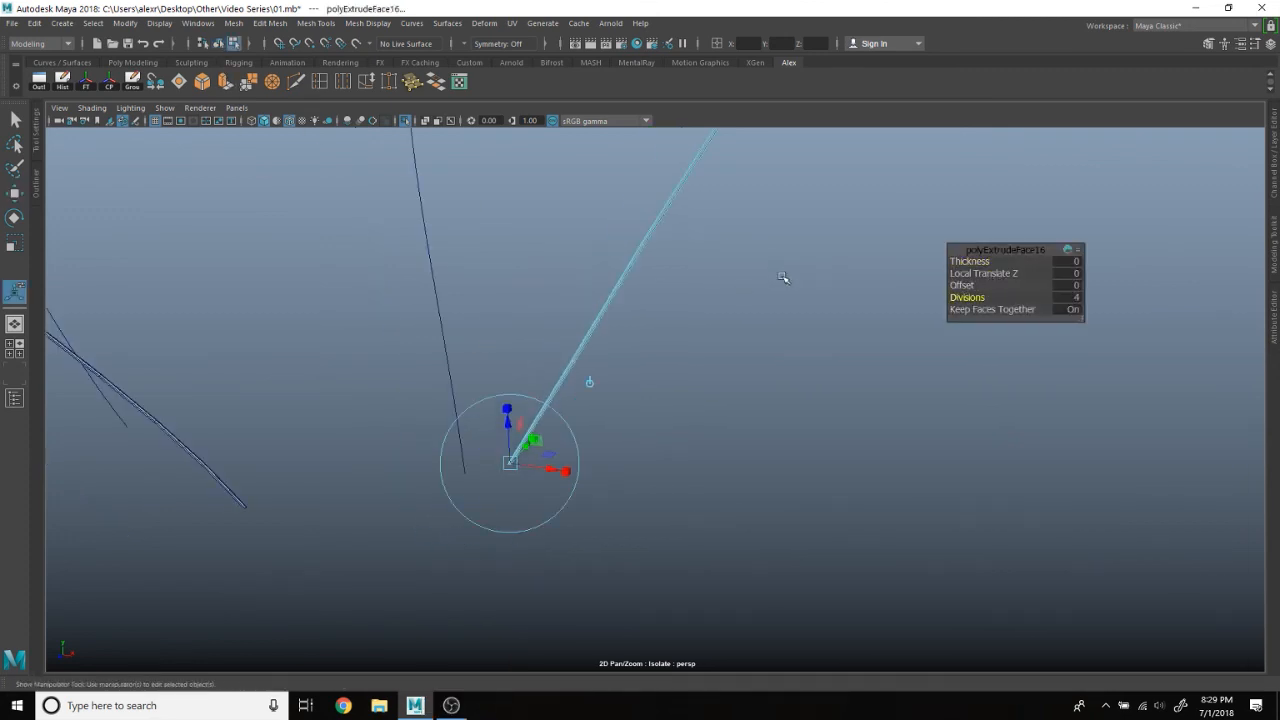
{"action": "middle_click_drag", "start_coordinate": [786, 277], "coordinate": [745, 464], "text": "alt"}
{"action": "left_click_drag", "start_coordinate": [751, 355], "coordinate": [894, 334], "text": "alt"}
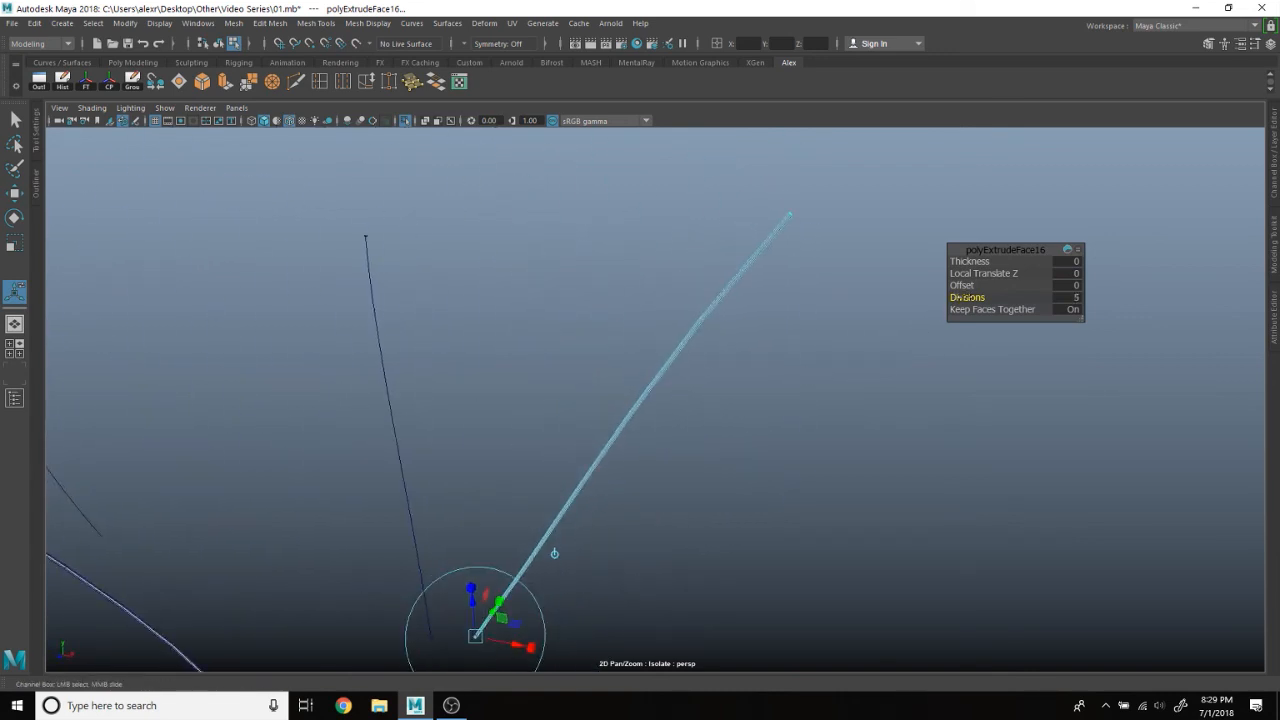
{"action": "right_click_drag", "start_coordinate": [550, 263], "coordinate": [575, 277]}
{"action": "left_click_drag", "start_coordinate": [575, 277], "coordinate": [680, 367], "text": "alt"}
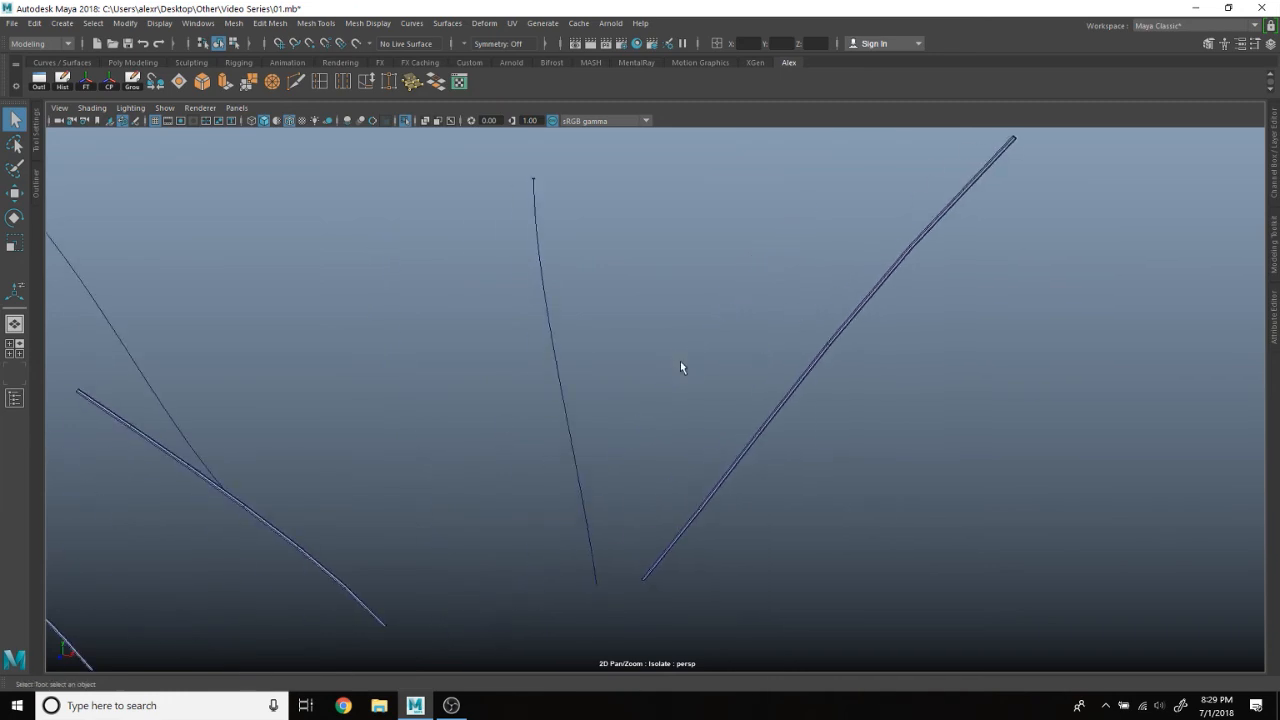
Step: Move the small cylinder pCylinder34 from the top of its curve to the curve's lower end, snapping it to the curve
{"action": "left_click", "coordinate": [534, 184]}
{"action": "left_click_drag", "start_coordinate": [534, 184], "coordinate": [586, 309], "text": "alt"}
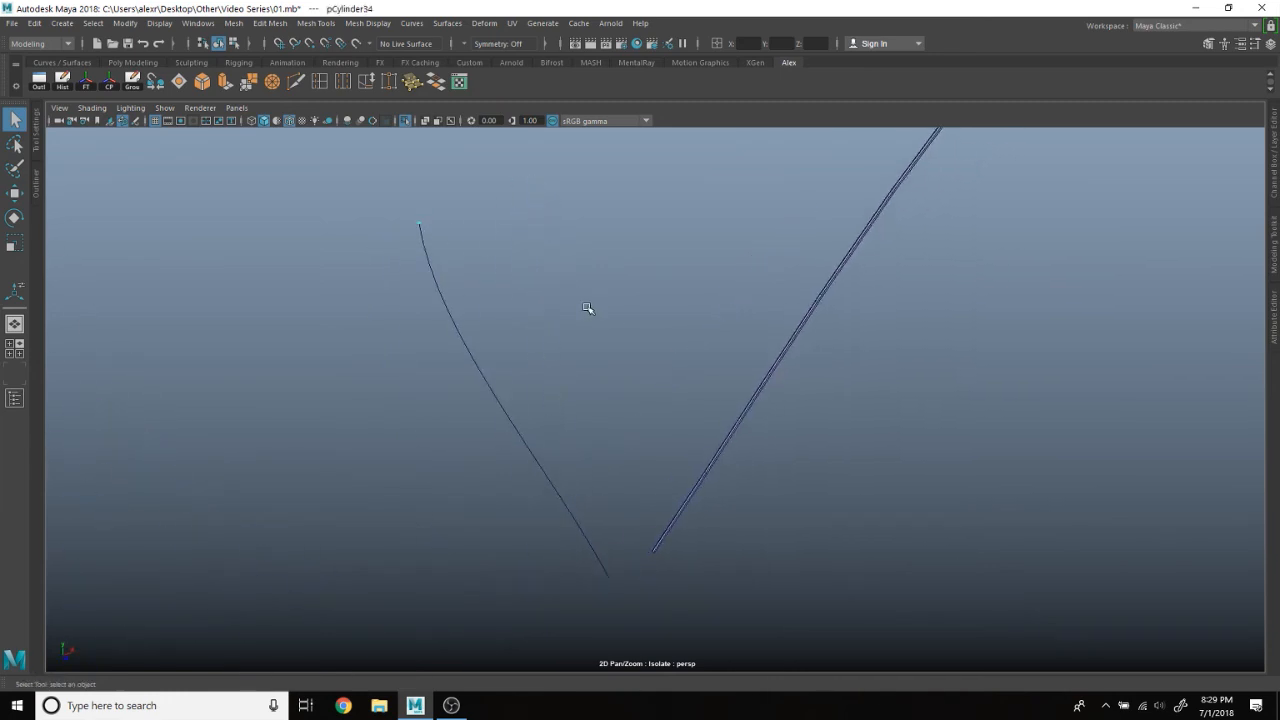
{"action": "key", "text": "w"}
{"action": "left_click_drag", "start_coordinate": [419, 224], "coordinate": [565, 521]}
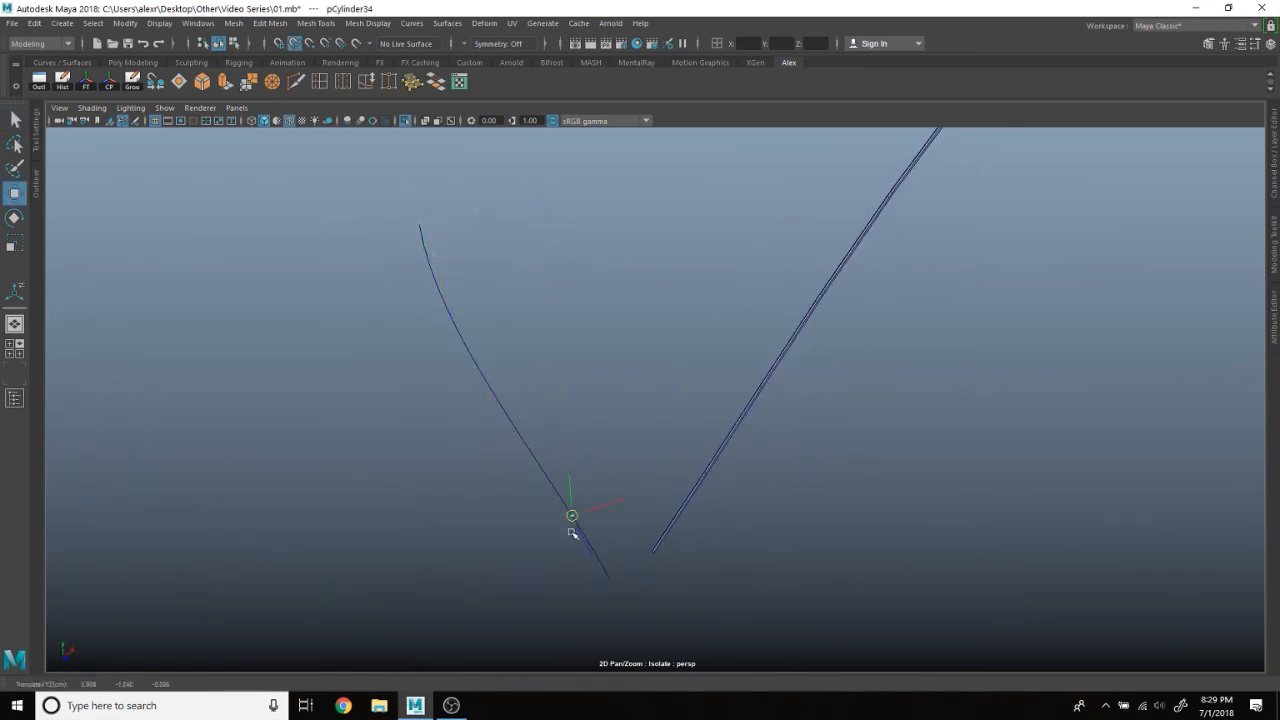
Step: Extrude the faces of pCylinder34 along the curve bezier3 with 6 divisions
{"action": "right_click_drag", "start_coordinate": [608, 580], "coordinate": [589, 356]}
{"action": "left_click_drag", "start_coordinate": [578, 490], "coordinate": [551, 520]}
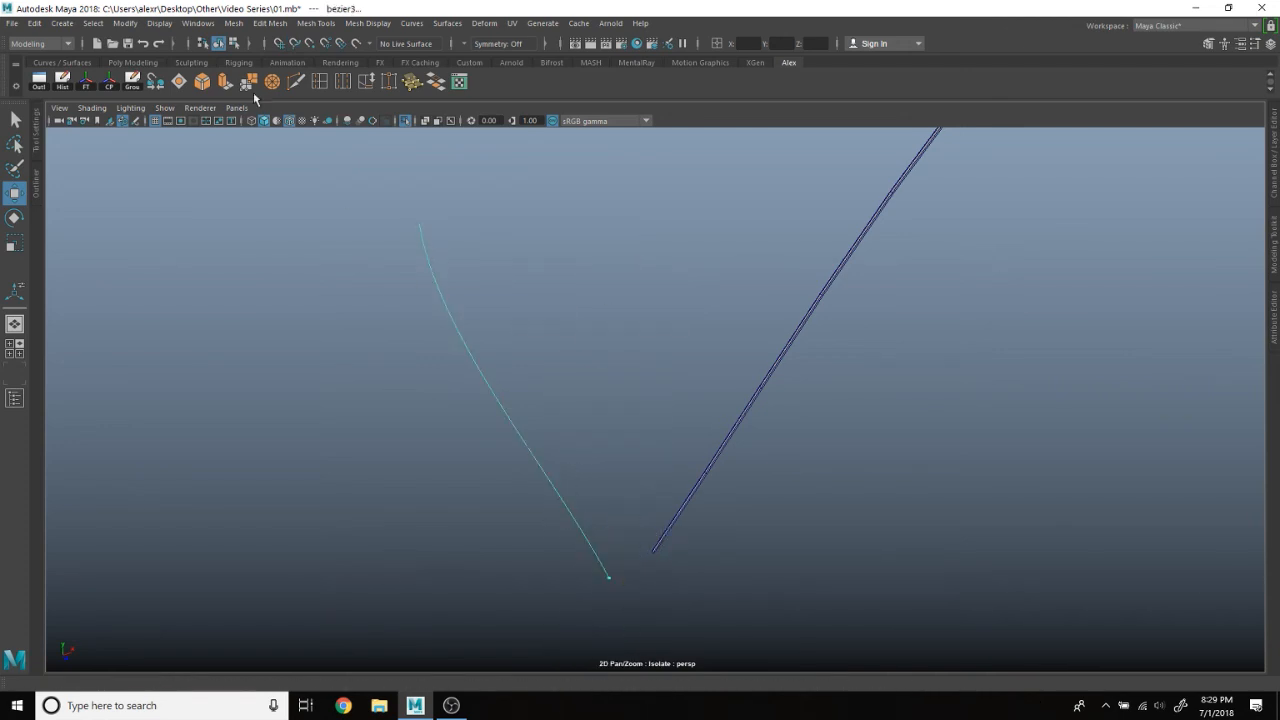
{"action": "left_click", "coordinate": [225, 81]}
{"action": "left_click", "coordinate": [968, 297]}
{"action": "middle_click_drag", "start_coordinate": [975, 297], "coordinate": [985, 297]}
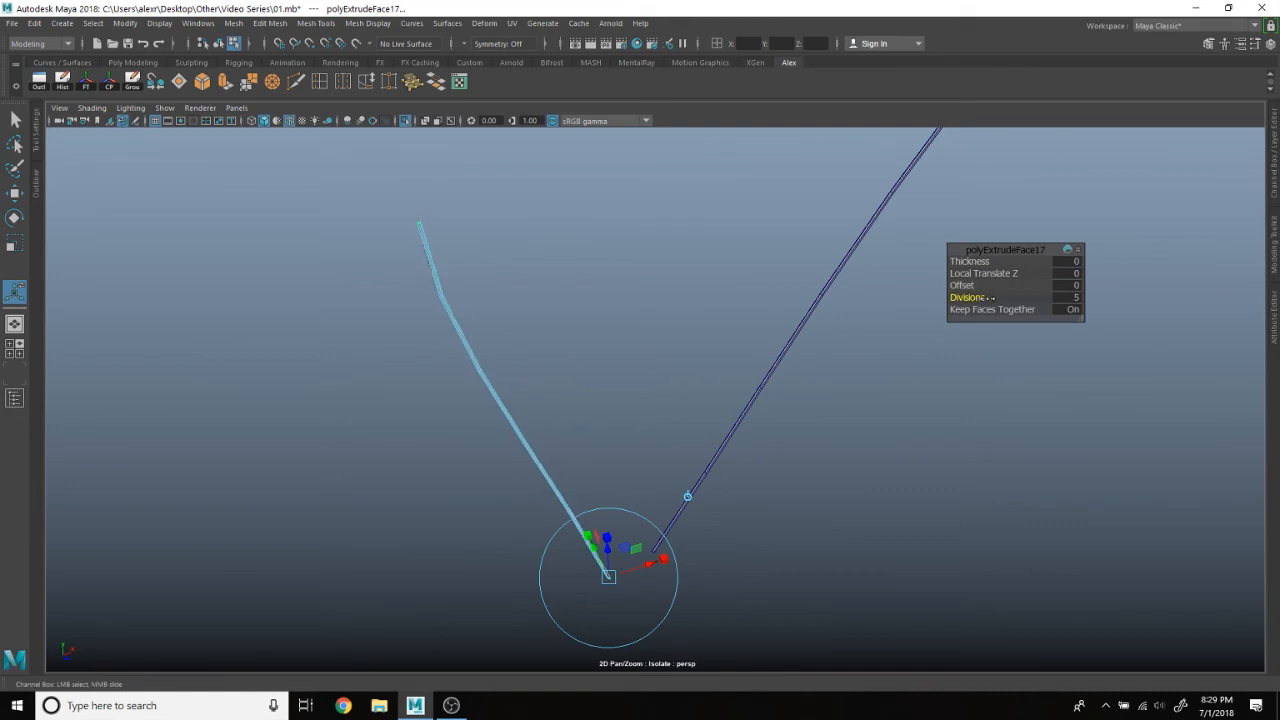
{"action": "left_click", "coordinate": [714, 363]}
{"action": "left_click_drag", "start_coordinate": [714, 363], "coordinate": [610, 375], "text": "alt"}
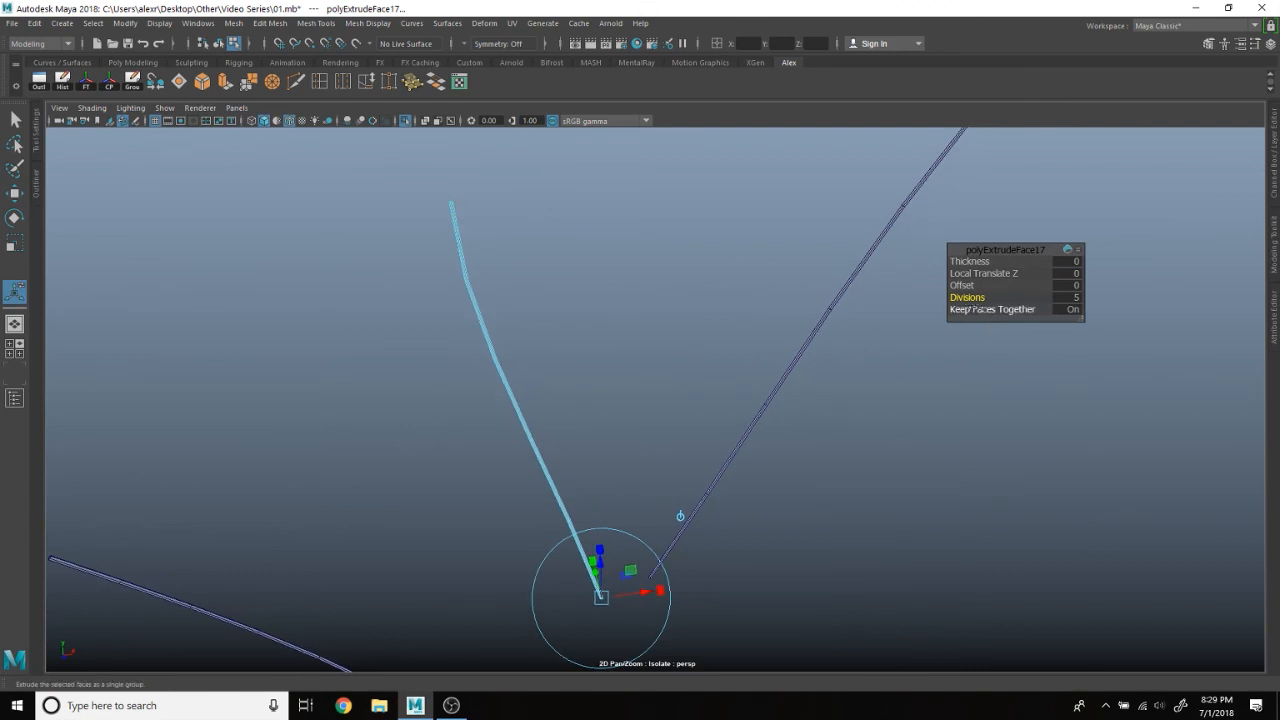
{"action": "mouse_move", "coordinate": [972, 297]}
{"action": "middle_mouse_down"}
{"action": "mouse_move", "coordinate": [985, 298]}
{"action": "mouse_move", "coordinate": [966, 300]}
{"action": "middle_mouse_up"}
{"action": "left_click_drag", "start_coordinate": [793, 346], "coordinate": [730, 345], "text": "alt"}
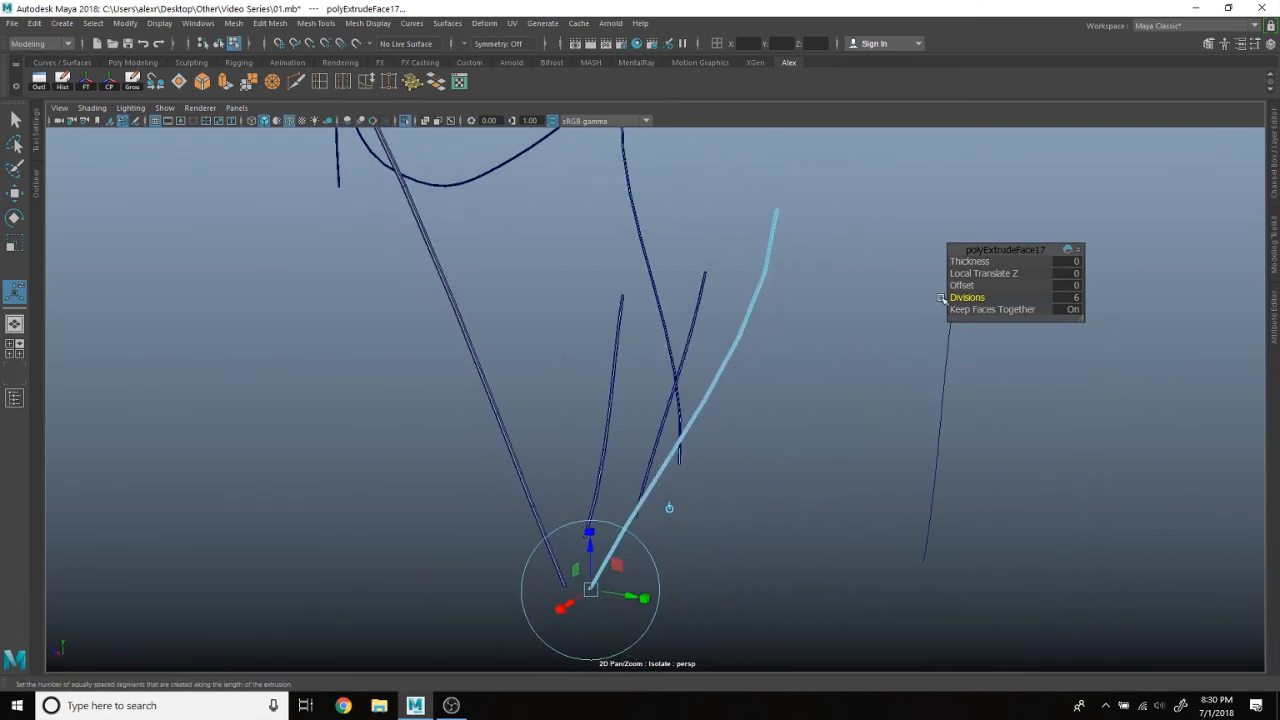
Step: Return to object selection and move the small cylinder pCylinder32 down its curve to the lower end
{"action": "left_click_drag", "start_coordinate": [860, 394], "coordinate": [883, 371], "text": "alt"}
{"action": "middle_click_drag", "start_coordinate": [883, 371], "coordinate": [566, 348], "text": "alt"}
{"action": "left_click_drag", "start_coordinate": [750, 338], "coordinate": [620, 332], "text": "alt"}
{"action": "middle_click_drag", "start_coordinate": [500, 330], "coordinate": [528, 337], "text": "alt"}
{"action": "scroll", "coordinate": [528, 337], "scroll_direction": "up", "scroll_amount": 10}
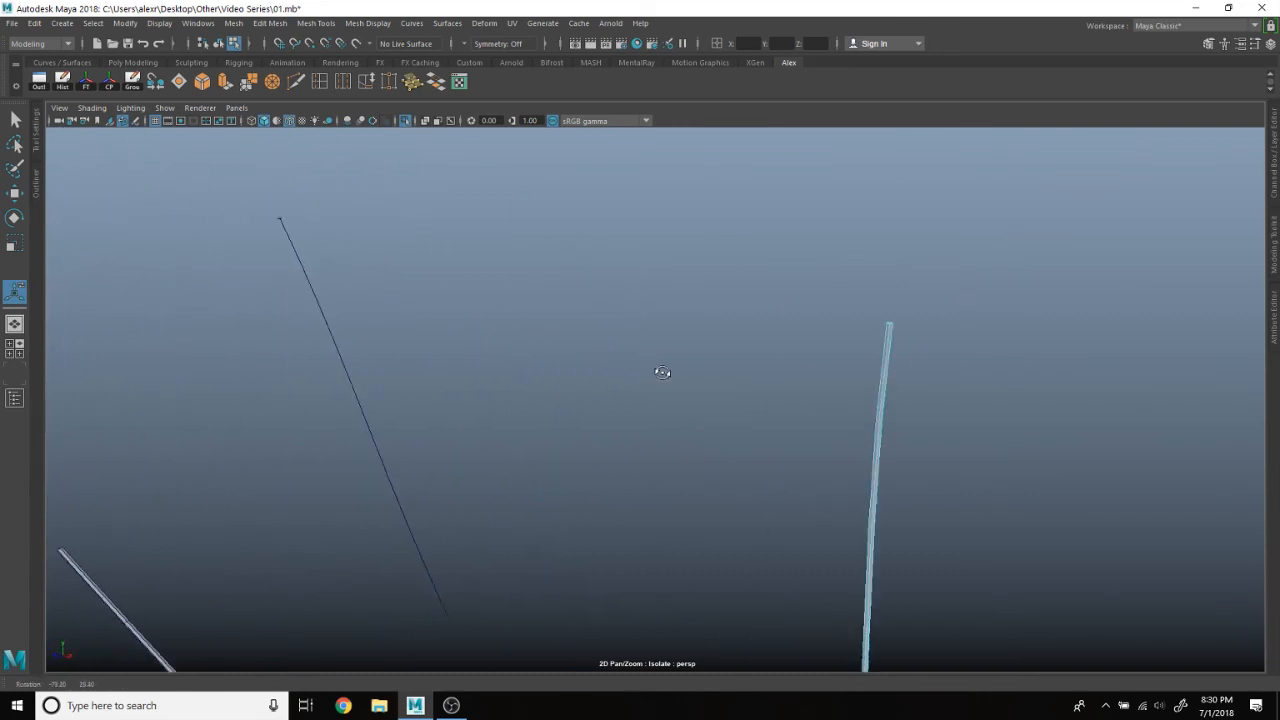
{"action": "left_click_drag", "start_coordinate": [554, 393], "coordinate": [486, 274], "text": "alt"}
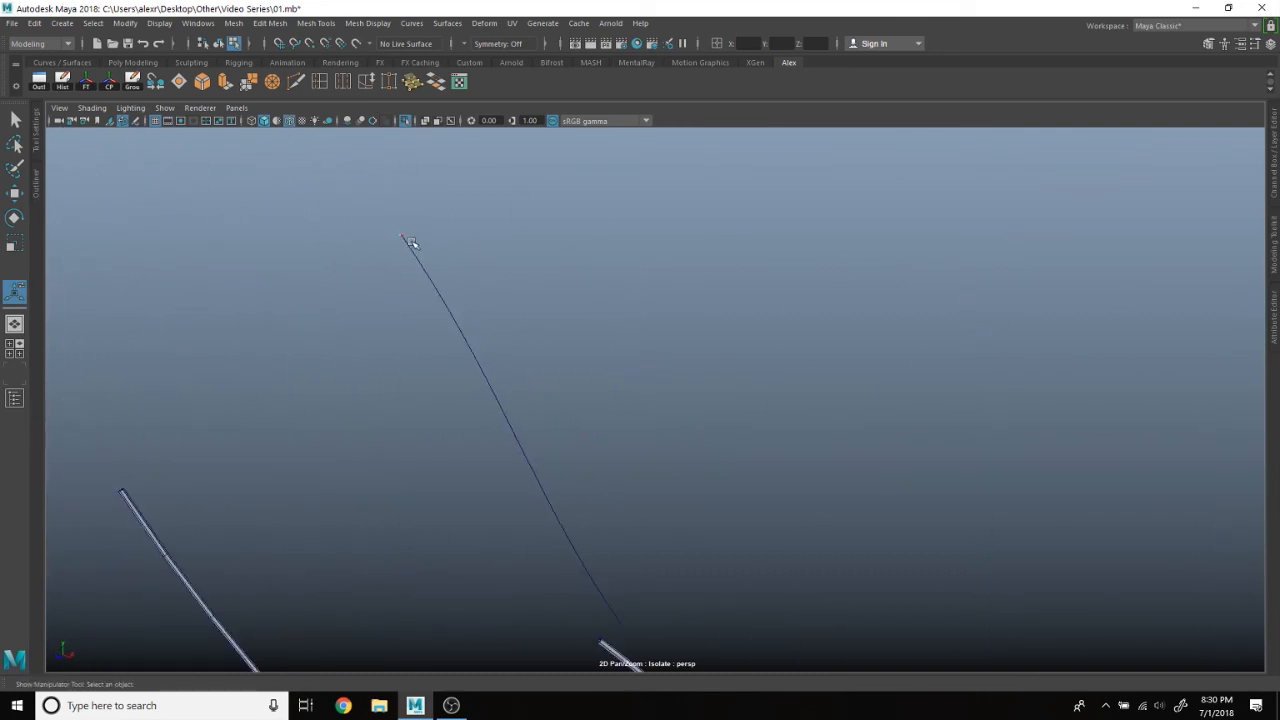
{"action": "right_click_drag", "start_coordinate": [413, 240], "coordinate": [469, 215]}
{"action": "left_click_drag", "start_coordinate": [437, 218], "coordinate": [388, 247]}
{"action": "left_click", "coordinate": [443, 237]}
{"action": "key", "text": "w"}
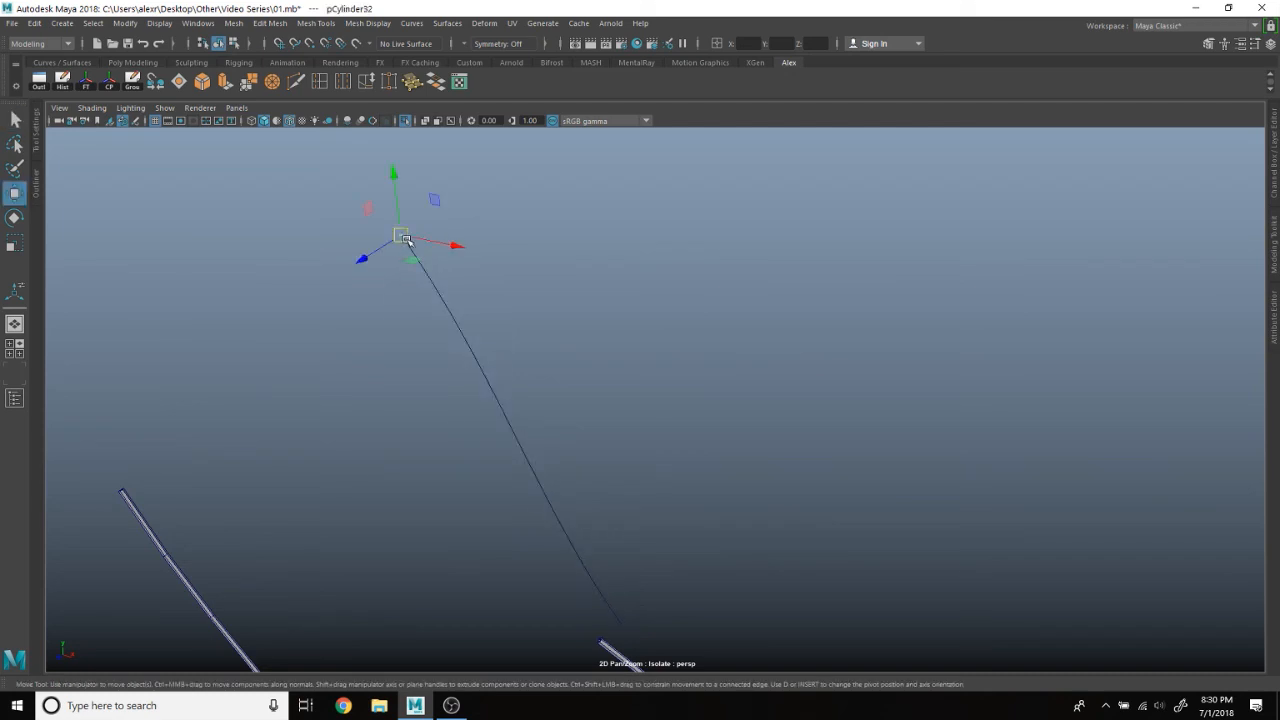
{"action": "left_click_drag", "start_coordinate": [401, 236], "coordinate": [533, 456]}
Step: Extrude the faces of pCylinder32 along its curve with enough divisions to follow the bend and return to object selection
{"action": "middle_click_drag", "start_coordinate": [716, 586], "coordinate": [621, 426], "text": "alt"}
{"action": "right_click_drag", "start_coordinate": [566, 320], "coordinate": [571, 372]}
{"action": "left_click", "coordinate": [474, 342]}
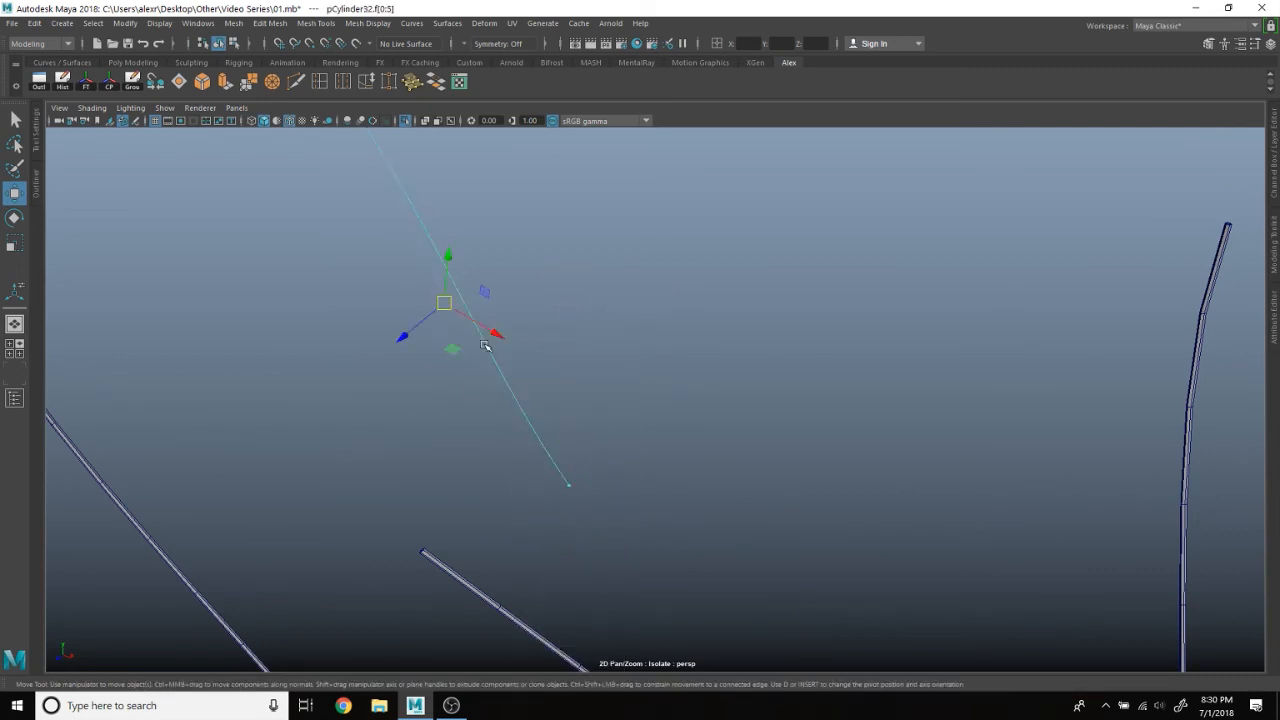
{"action": "key", "text": "ctrl+e"}
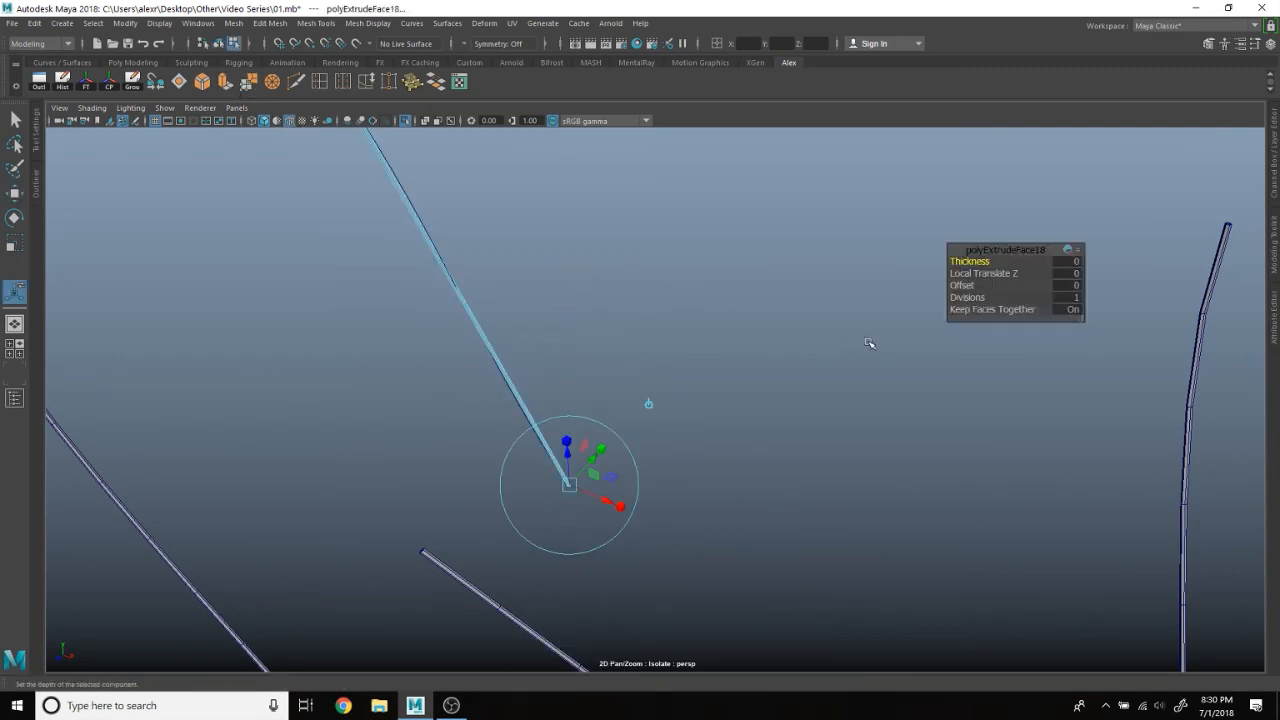
{"action": "middle_click_drag", "start_coordinate": [633, 327], "coordinate": [677, 409], "text": "alt"}
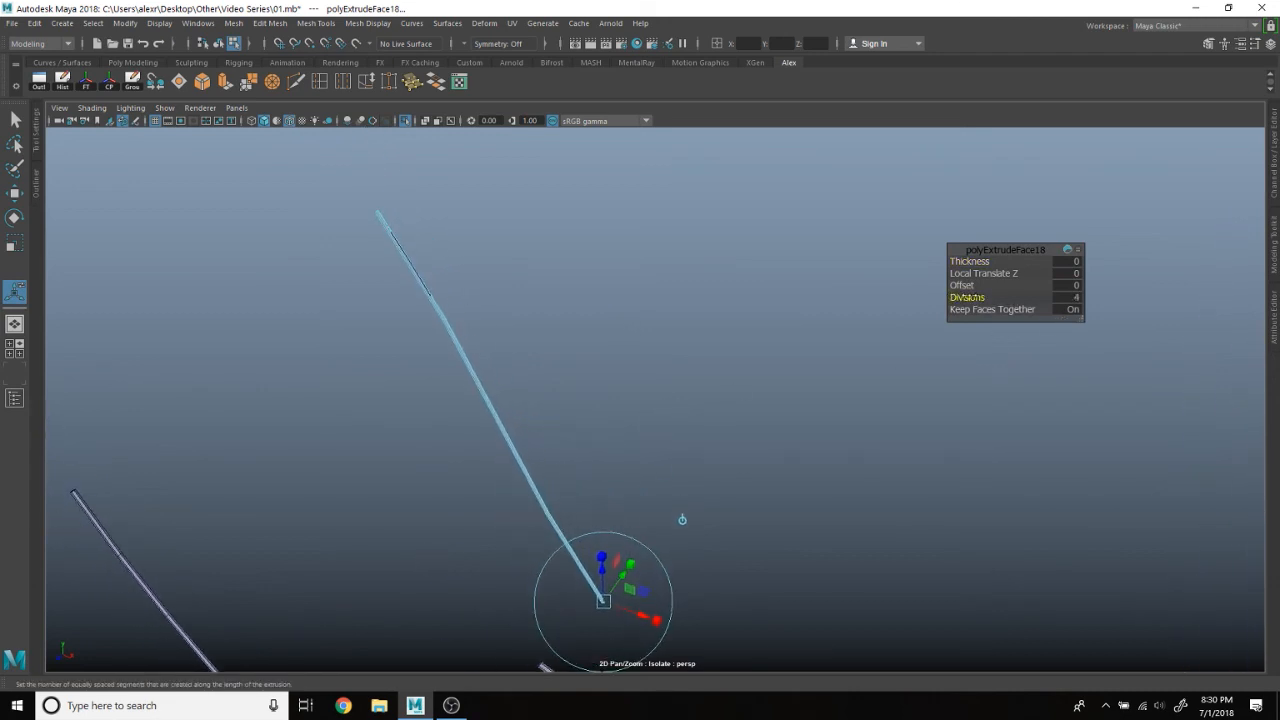
{"action": "right_click_drag", "start_coordinate": [709, 280], "coordinate": [733, 312]}
Step: Select all the extruded strands together with their curves and delete their construction history
{"action": "left_click_drag", "start_coordinate": [733, 312], "coordinate": [757, 366], "text": "alt"}
{"action": "scroll", "coordinate": [712, 332], "scroll_direction": "down", "scroll_amount": 6}
{"action": "left_click_drag", "start_coordinate": [196, 164], "coordinate": [813, 502]}
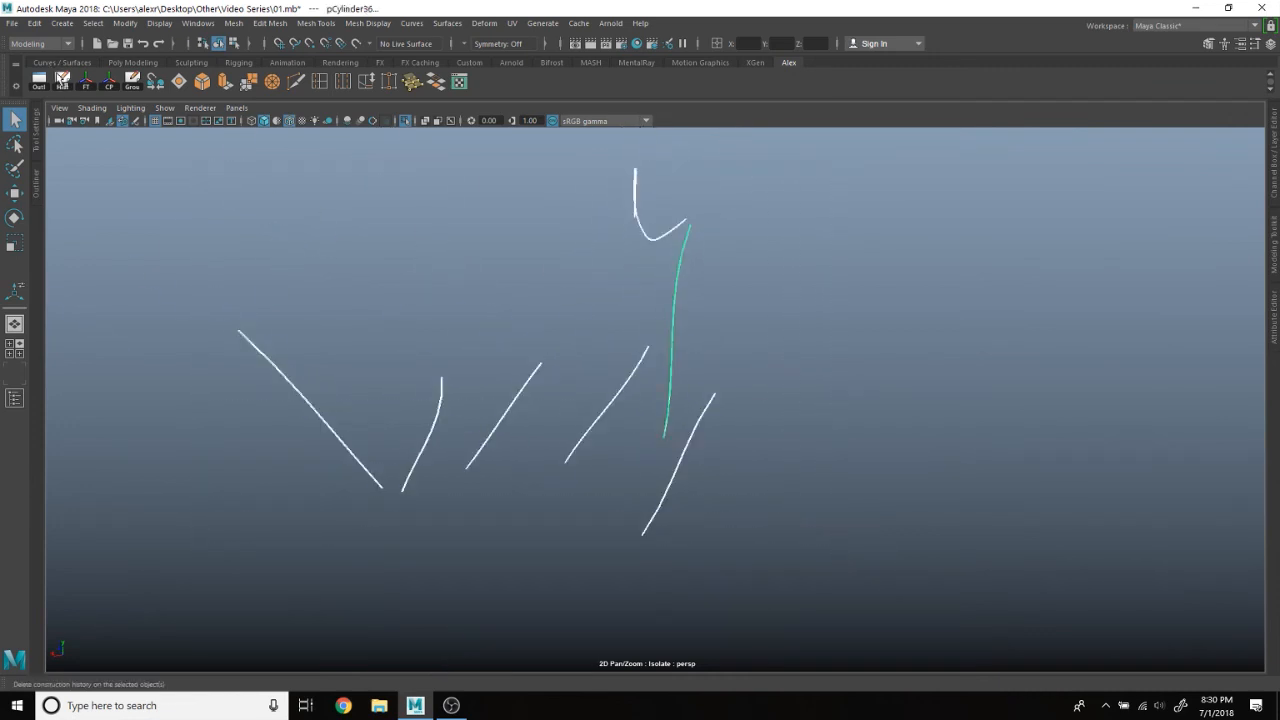
{"action": "left_click_drag", "start_coordinate": [311, 280], "coordinate": [310, 297], "text": "alt"}
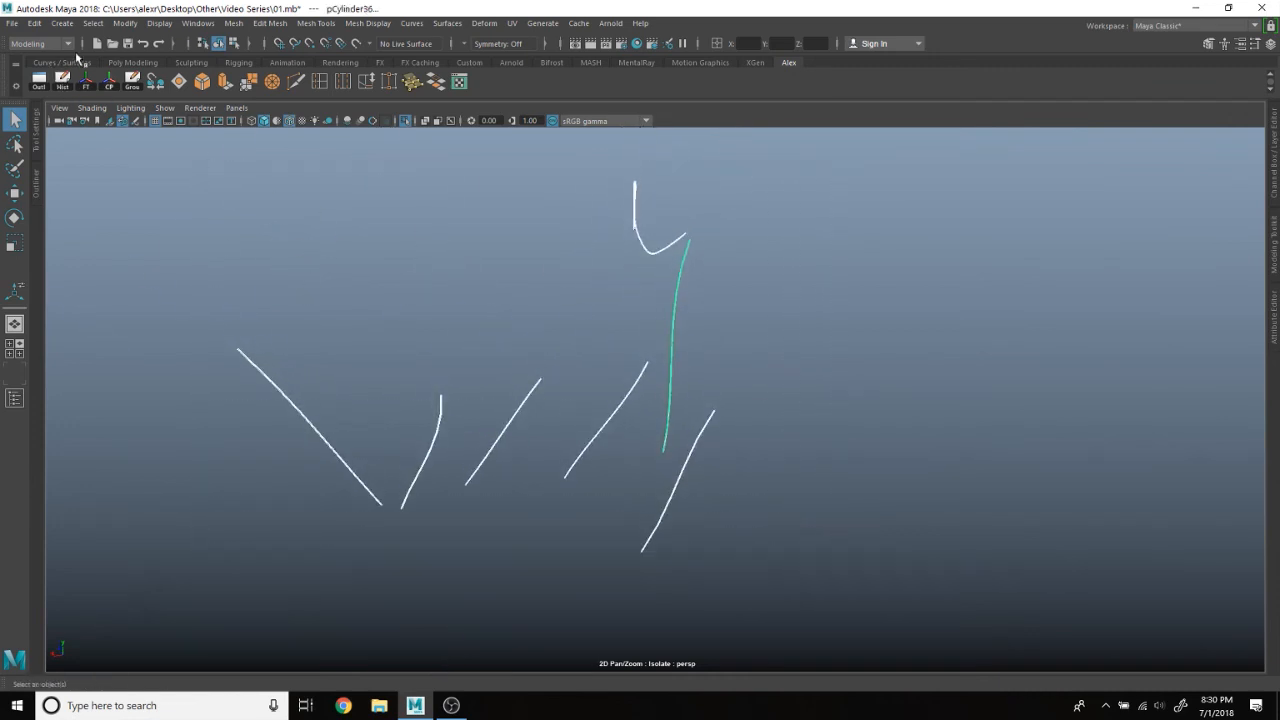
{"action": "left_click", "coordinate": [36, 24]}
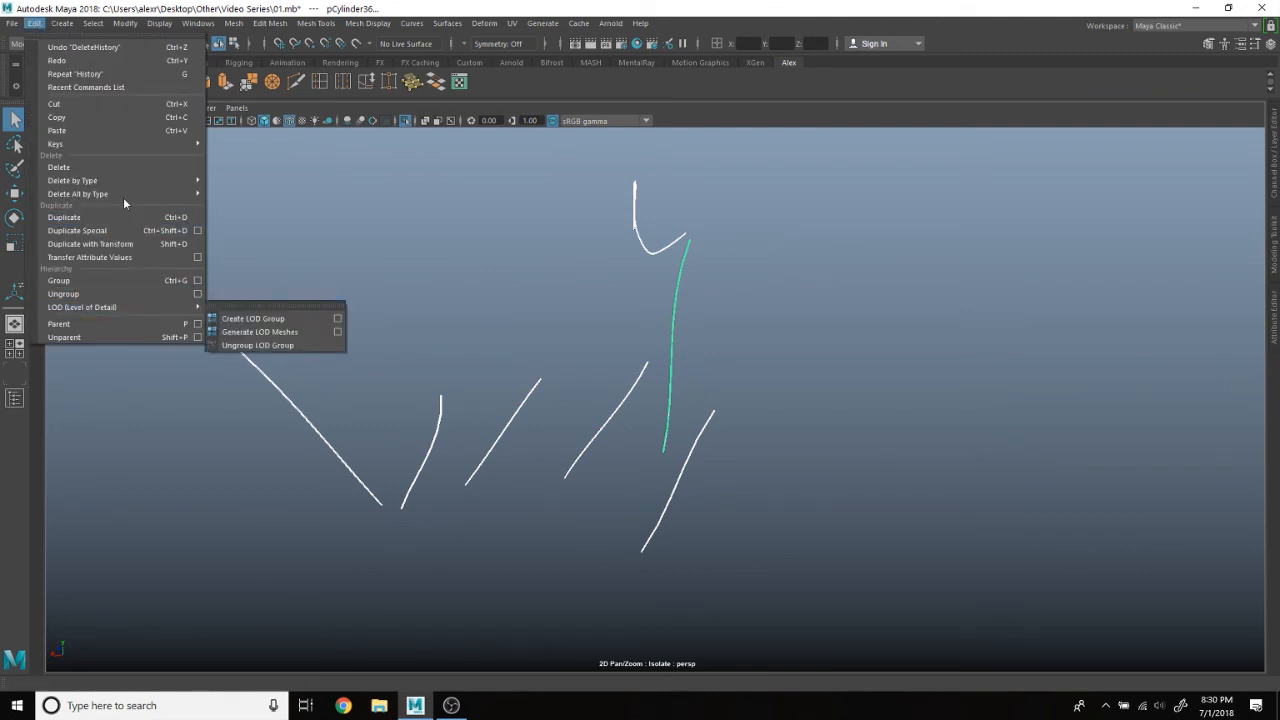
{"action": "mouse_move", "coordinate": [113, 184]}
{"action": "left_click", "coordinate": [234, 192]}
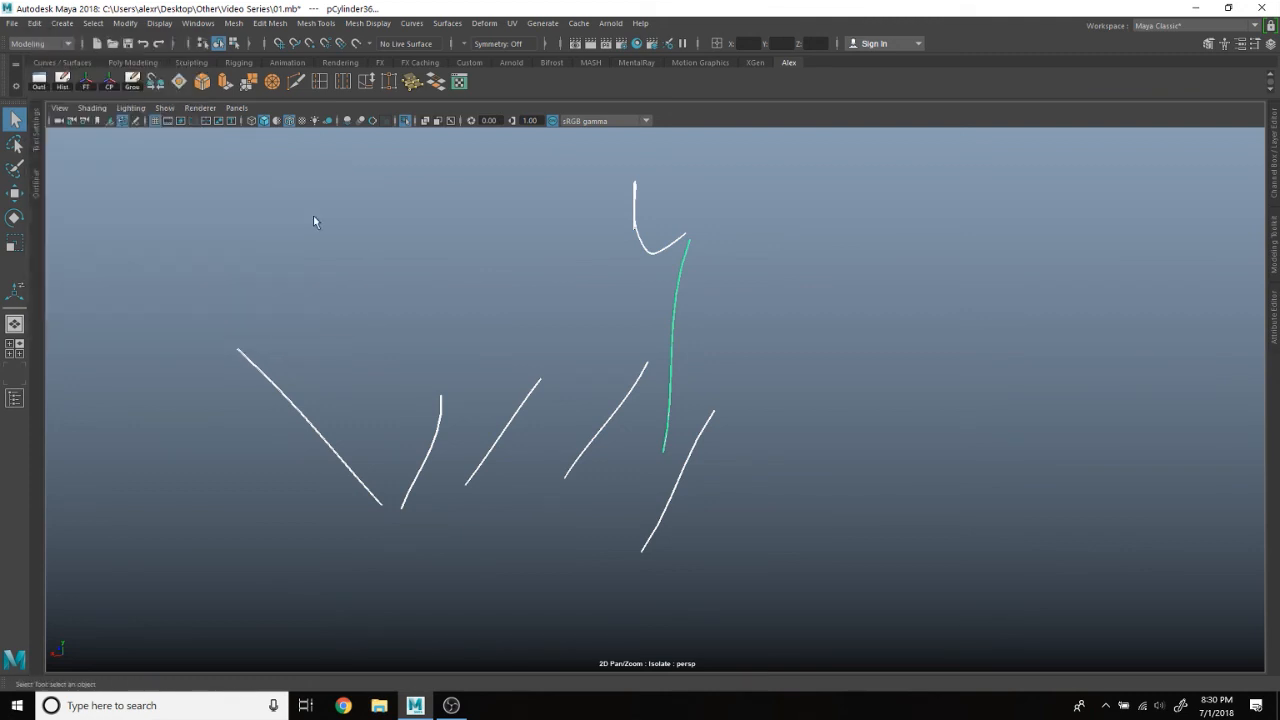
Step: Switch the viewport to wireframe display and clear the selection of strands
{"action": "left_click_drag", "start_coordinate": [511, 300], "coordinate": [449, 278], "text": "alt"}
{"action": "scroll", "coordinate": [475, 343], "scroll_direction": "down", "scroll_amount": 3}
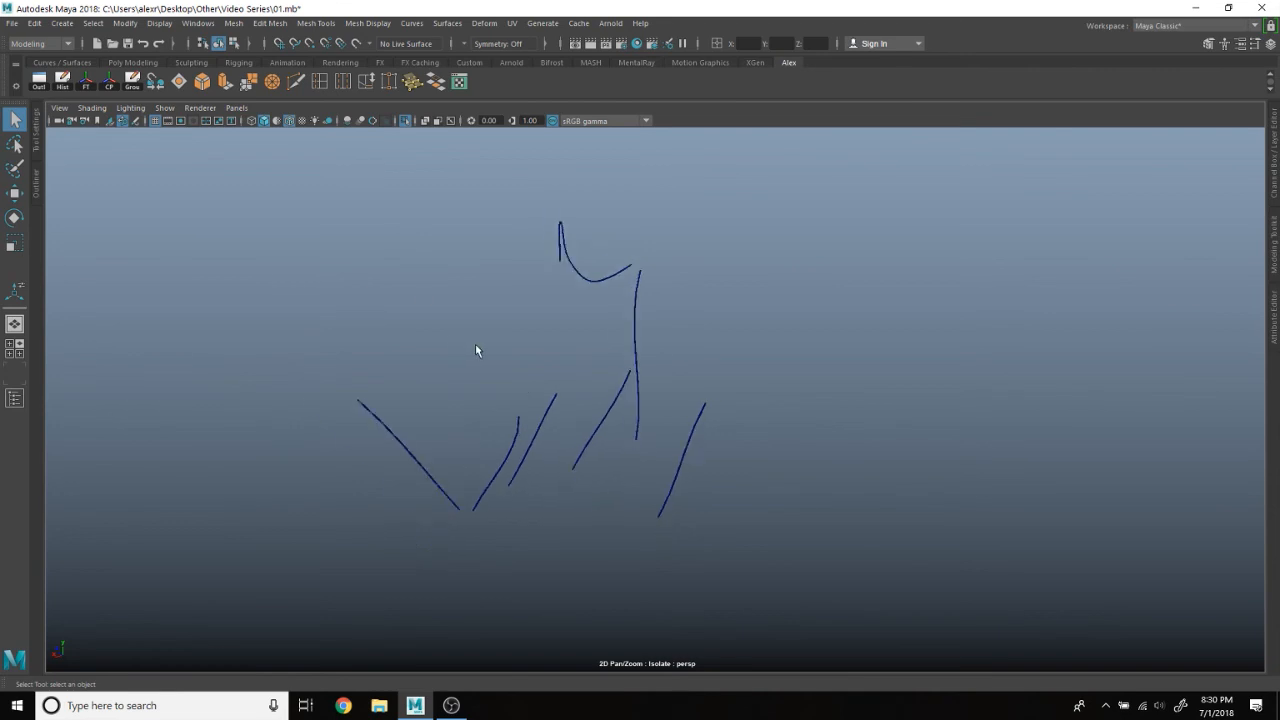
{"action": "right_click_drag", "start_coordinate": [528, 346], "coordinate": [526, 383]}
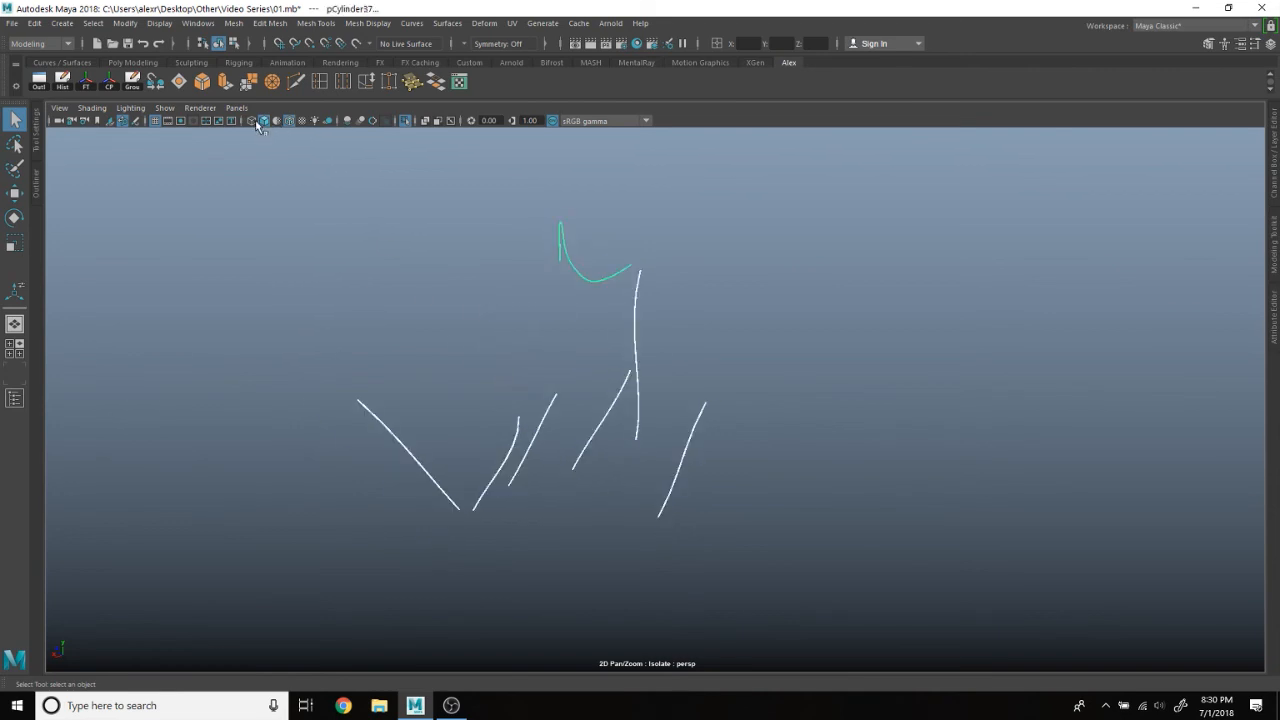
{"action": "scroll", "coordinate": [291, 234], "scroll_direction": "up", "scroll_amount": 3}
{"action": "left_click", "coordinate": [282, 215]}
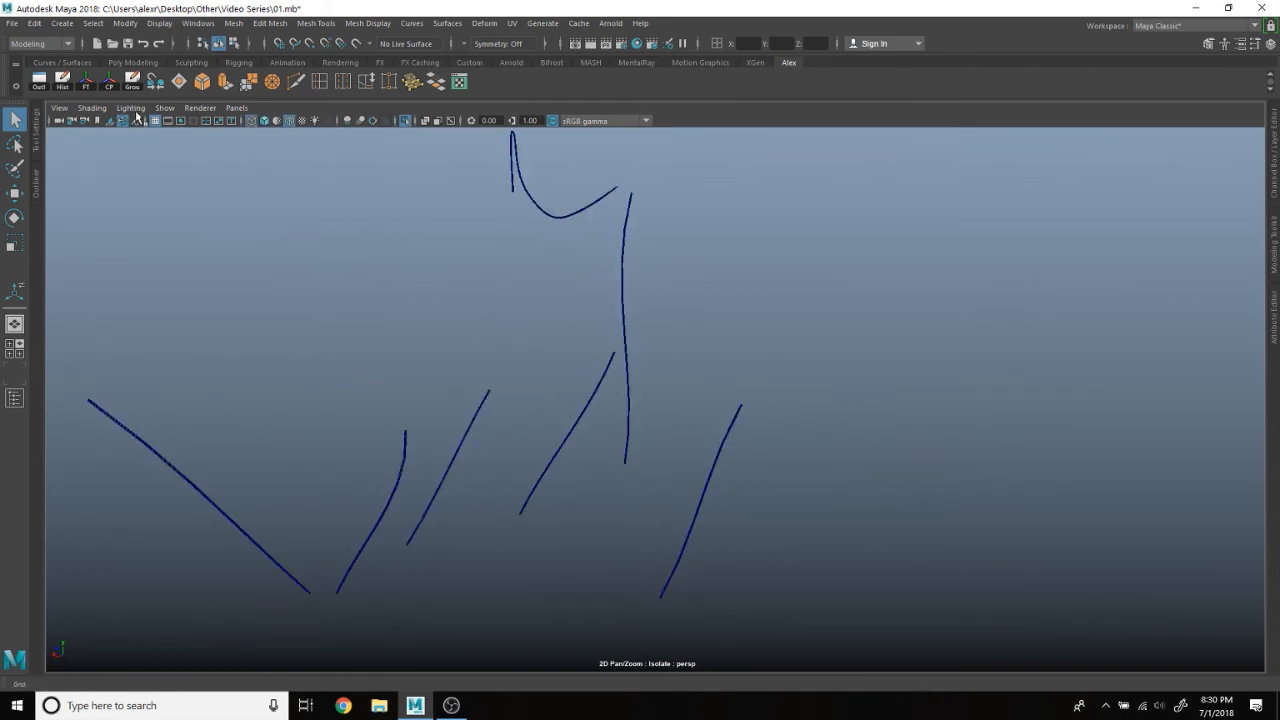
Step: Select all NURBS curves in the scene by type and delete them, keeping the polygon strands
{"action": "left_click", "coordinate": [93, 23]}
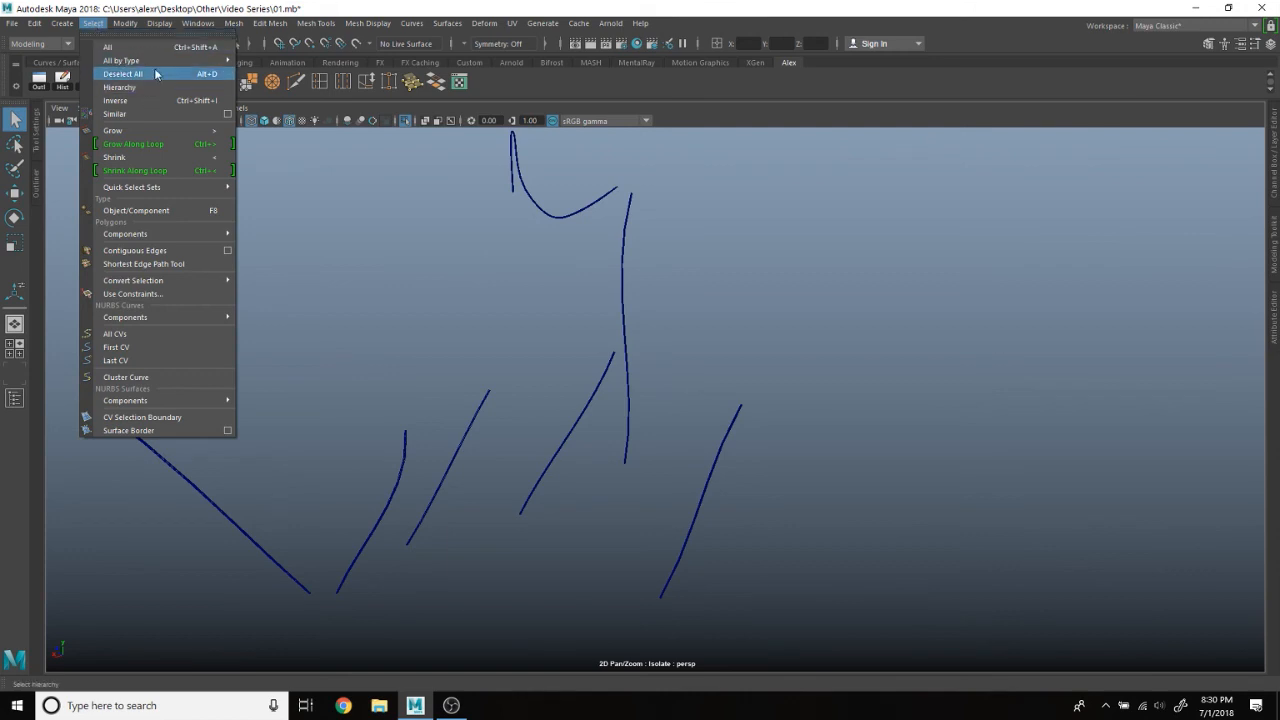
{"action": "mouse_move", "coordinate": [158, 66]}
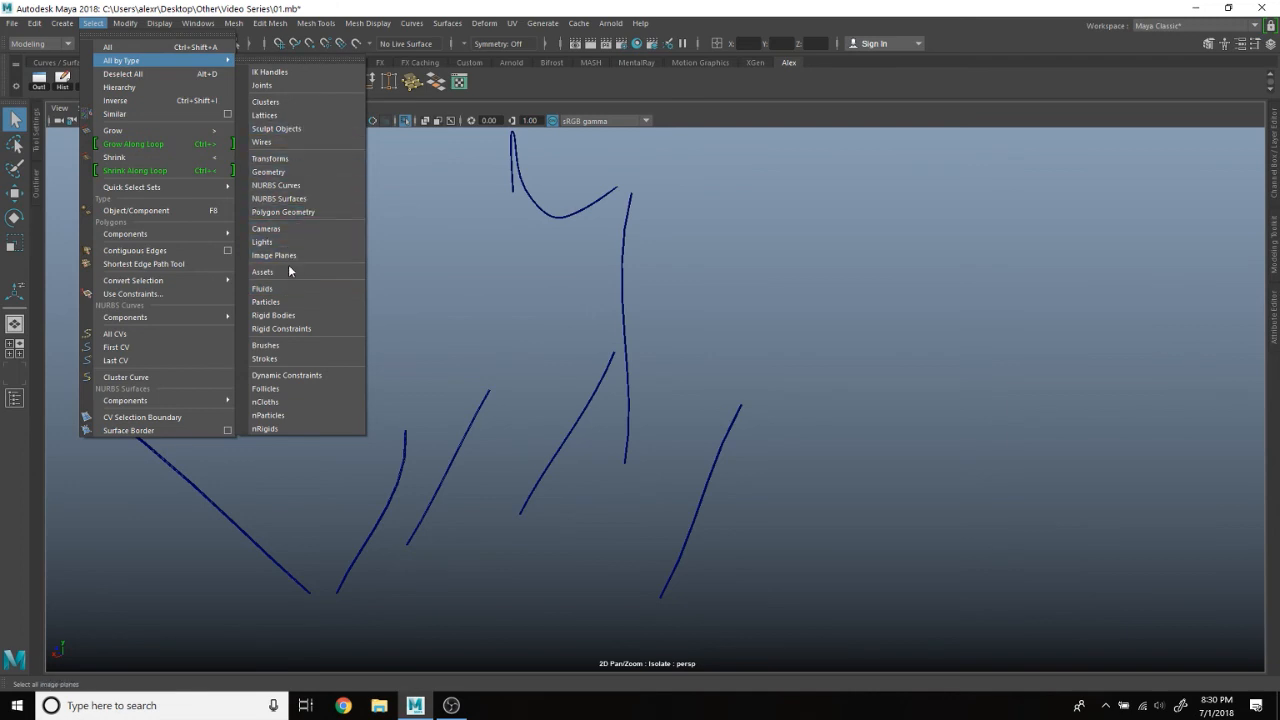
{"action": "left_click", "coordinate": [312, 186]}
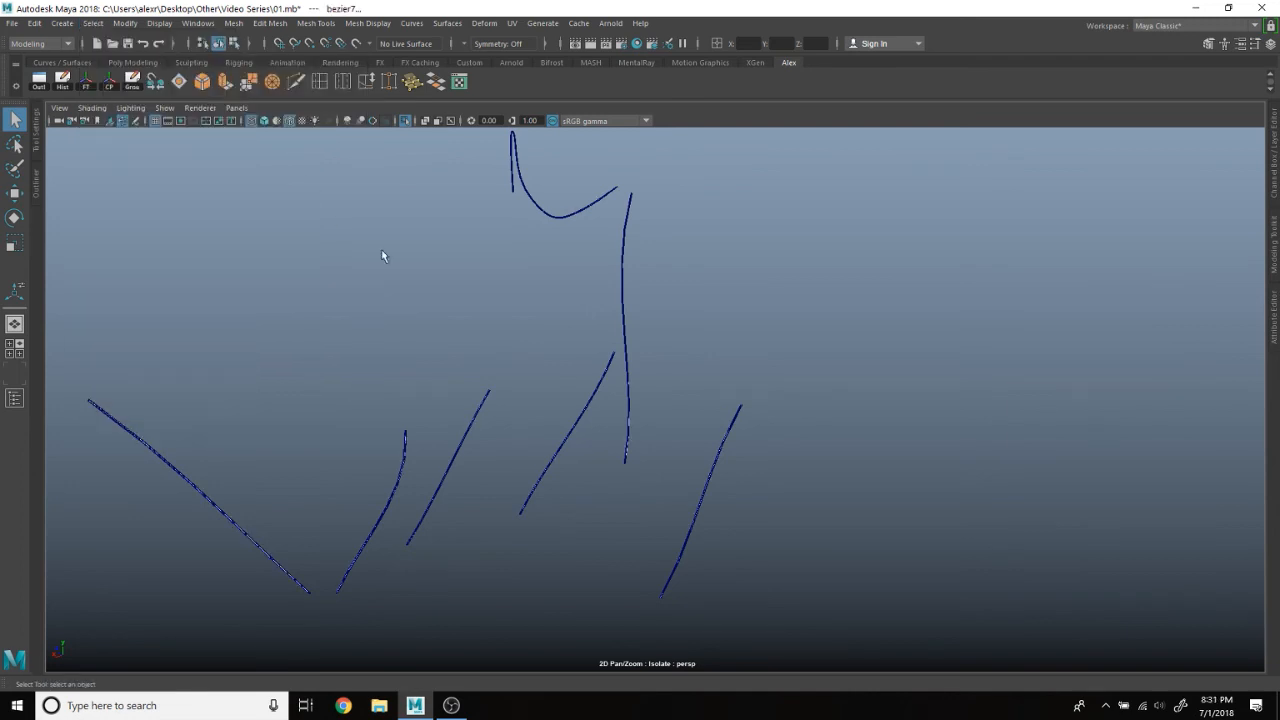
{"action": "key", "text": "Delete"}
Step: Inspect the remaining strands in smooth shaded display and in wireframe, from afar and up close
{"action": "right_click_drag", "start_coordinate": [448, 322], "coordinate": [490, 364]}
{"action": "right_click_drag", "start_coordinate": [543, 307], "coordinate": [560, 285]}
{"action": "left_click", "coordinate": [582, 295]}
{"action": "left_click_drag", "start_coordinate": [468, 346], "coordinate": [643, 393], "text": "alt"}
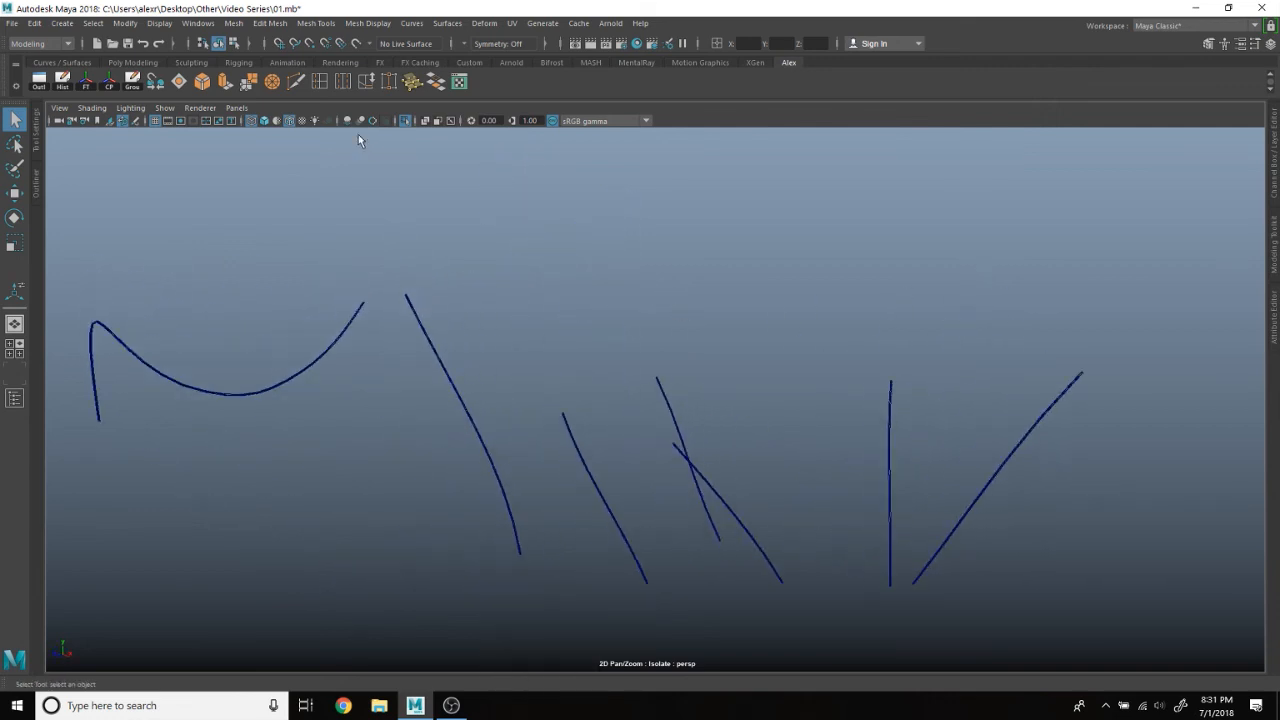
{"action": "left_click", "coordinate": [264, 121]}
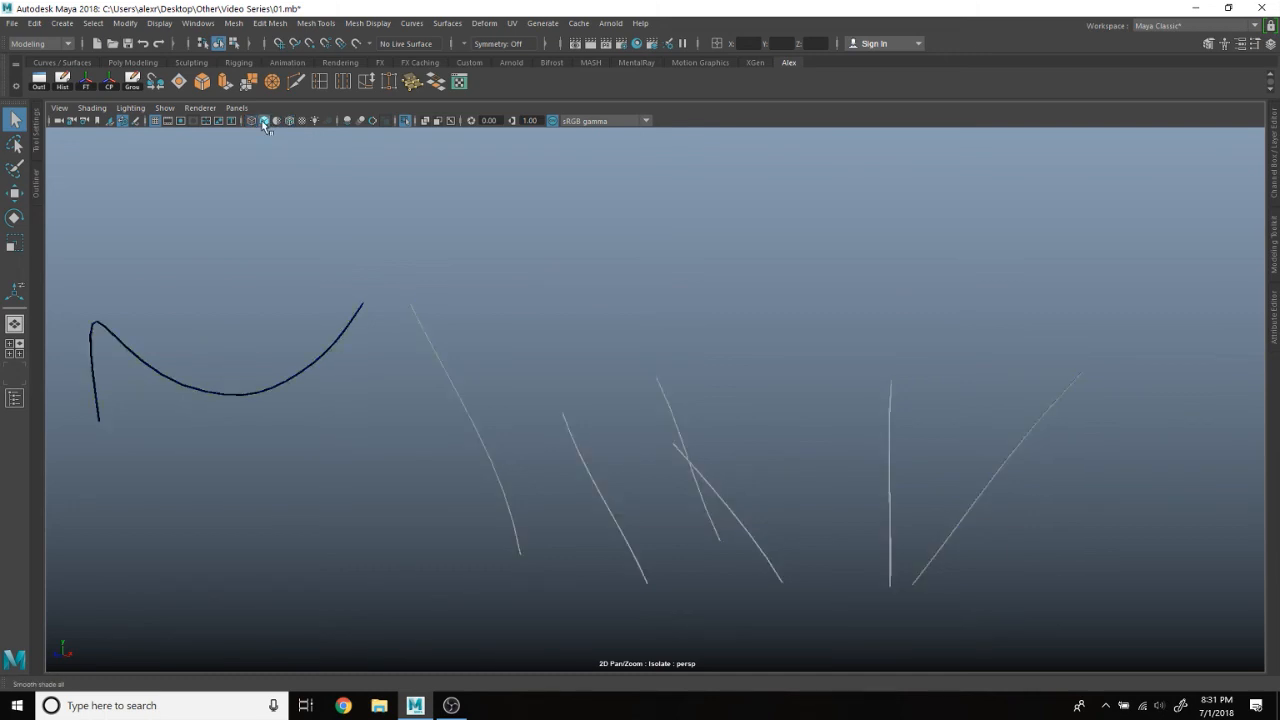
{"action": "left_click", "coordinate": [252, 121]}
{"action": "scroll", "coordinate": [575, 384], "scroll_direction": "up", "scroll_amount": 10}
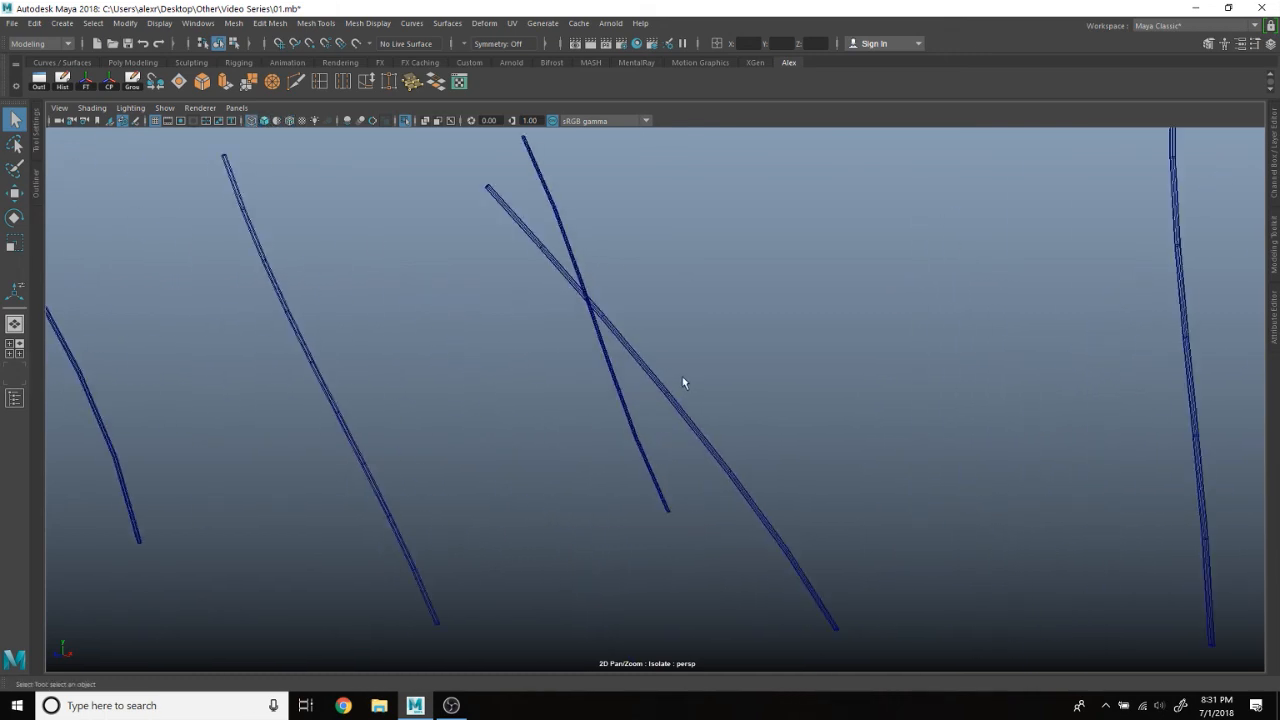
{"action": "scroll", "coordinate": [682, 376], "scroll_direction": "down", "scroll_amount": 10}
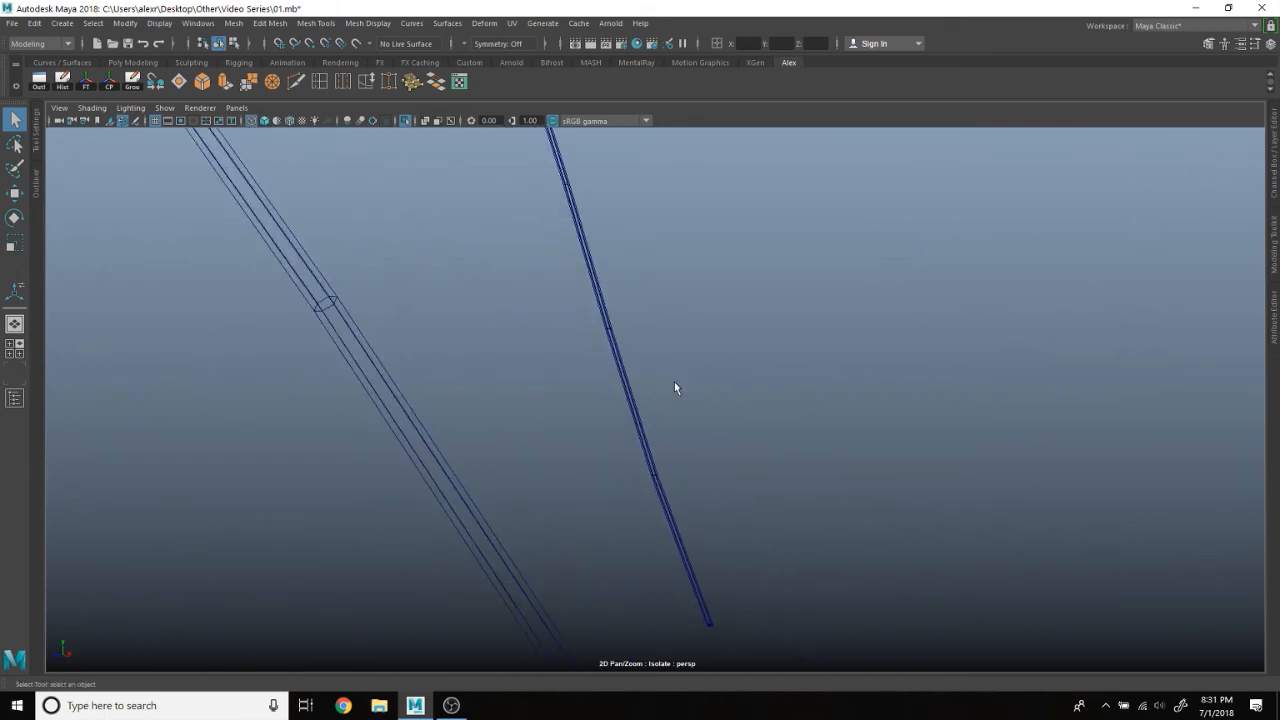
Step: Isolate the cap faces at the upper end of strand pCylinder35 in face mode, leaving out its side faces, and check the lower end
{"action": "left_click_drag", "start_coordinate": [655, 363], "coordinate": [522, 392], "text": "alt"}
{"action": "left_click", "coordinate": [903, 407]}
{"action": "scroll", "coordinate": [745, 440], "scroll_direction": "up", "scroll_amount": 6}
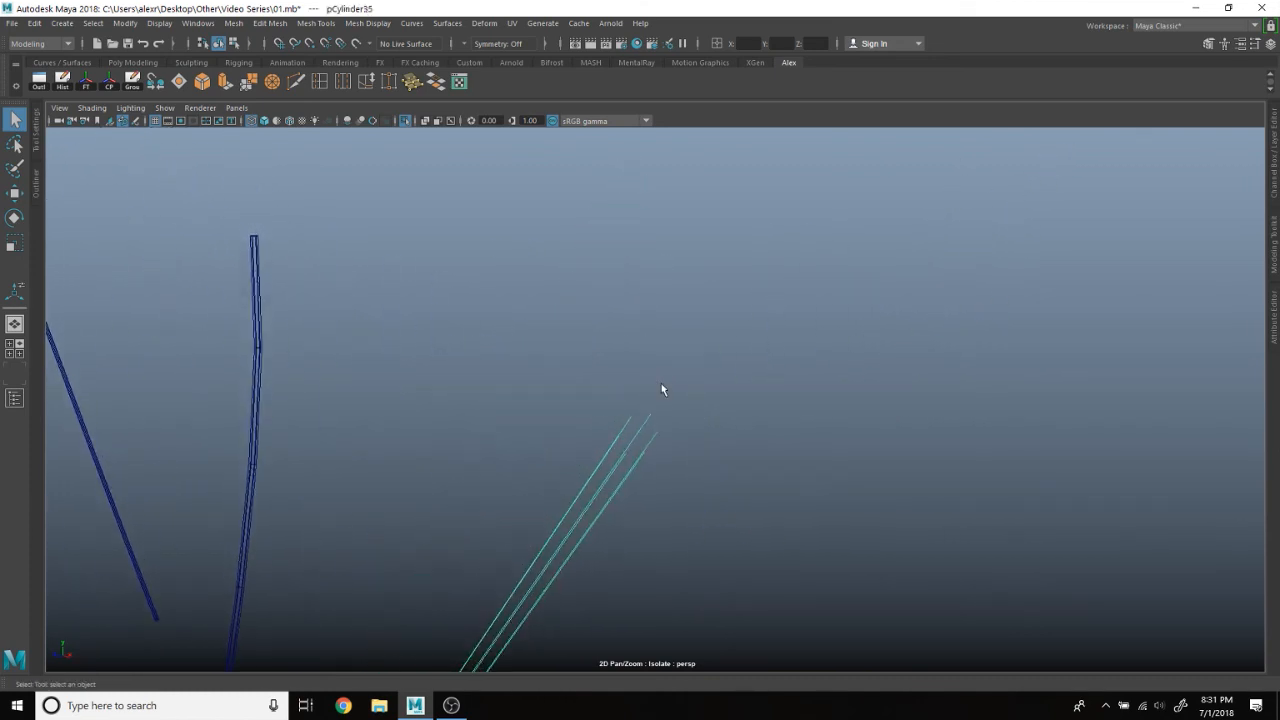
{"action": "scroll", "coordinate": [661, 389], "scroll_direction": "down", "scroll_amount": 3}
{"action": "right_click_drag", "start_coordinate": [651, 308], "coordinate": [643, 337]}
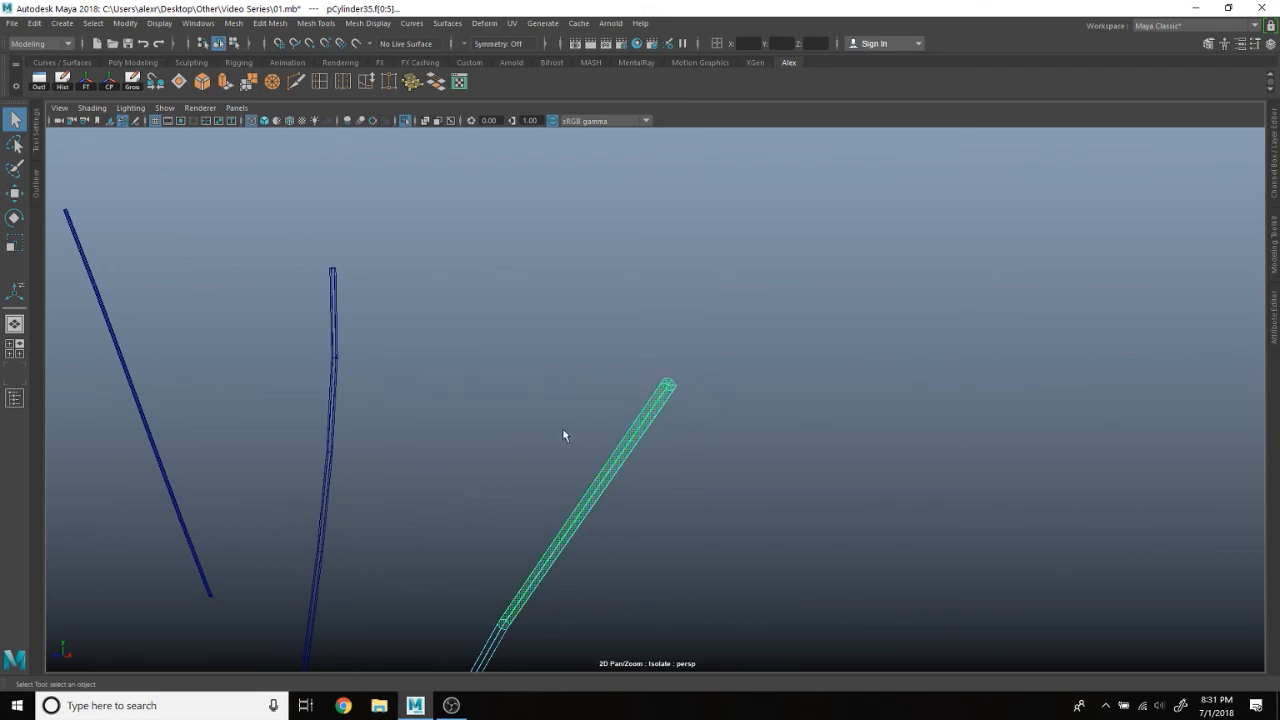
{"action": "left_click_drag", "start_coordinate": [531, 423], "coordinate": [624, 520], "text": "ctrl"}
{"action": "middle_click_drag", "start_coordinate": [625, 572], "coordinate": [472, 308], "text": "alt"}
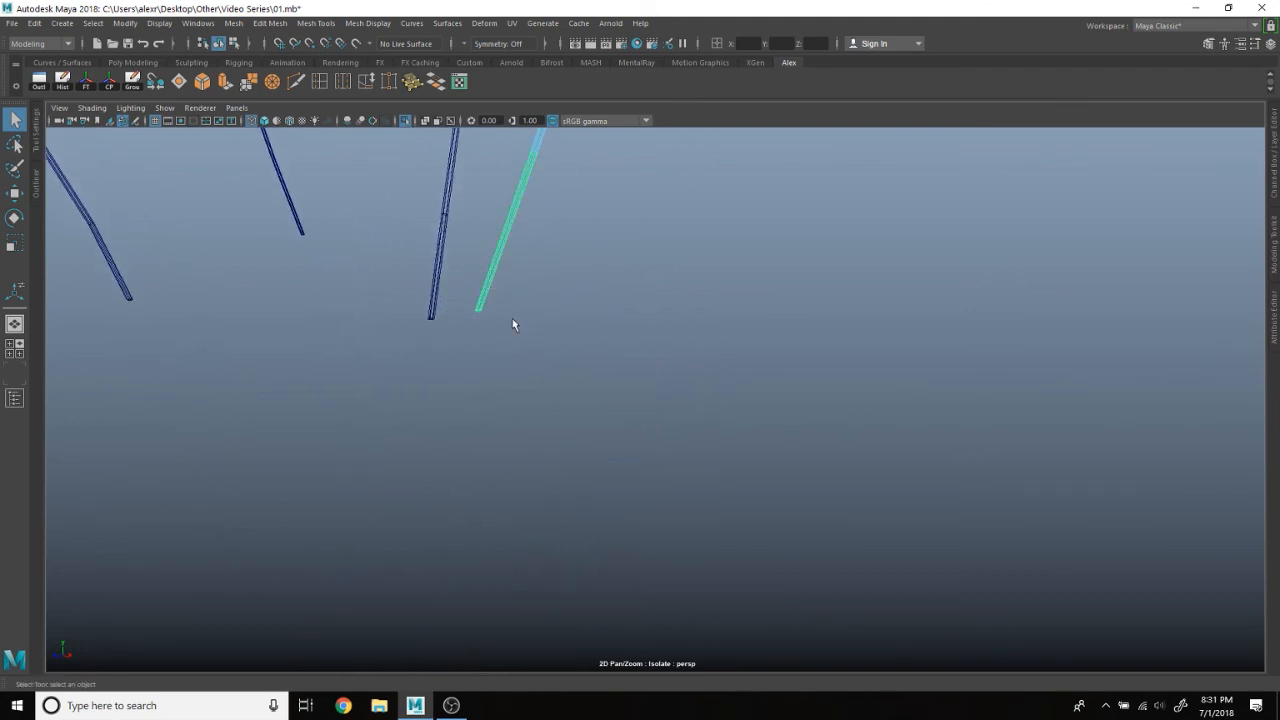
{"action": "left_click", "coordinate": [610, 256]}
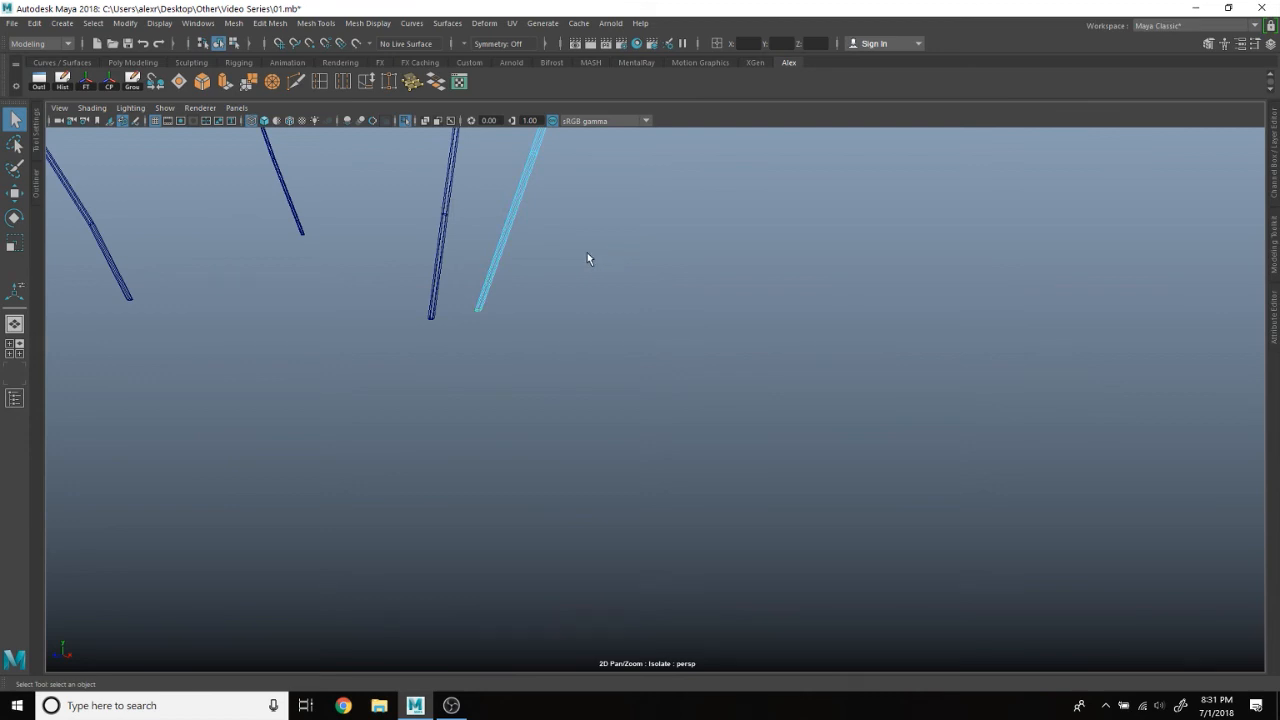
Step: Check the faces at the lower end of strand pCylinder34 and select only the cap faces at its upper end
{"action": "left_click", "coordinate": [440, 252]}
{"action": "scroll", "coordinate": [528, 296], "scroll_direction": "up", "scroll_amount": 2}
{"action": "right_click", "coordinate": [546, 302]}
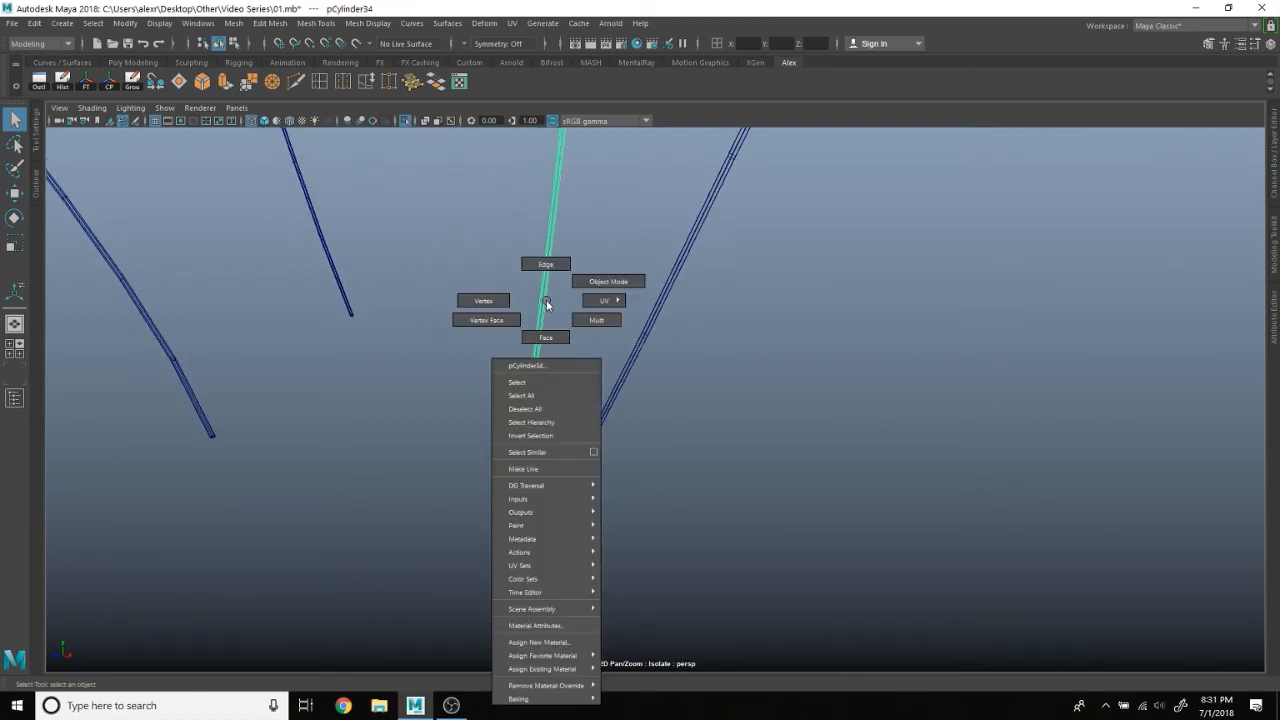
{"action": "left_click", "coordinate": [548, 336]}
{"action": "left_click_drag", "start_coordinate": [466, 311], "coordinate": [572, 395]}
{"action": "middle_click_drag", "start_coordinate": [580, 212], "coordinate": [582, 365], "text": "alt"}
{"action": "left_click_drag", "start_coordinate": [563, 268], "coordinate": [635, 377]}
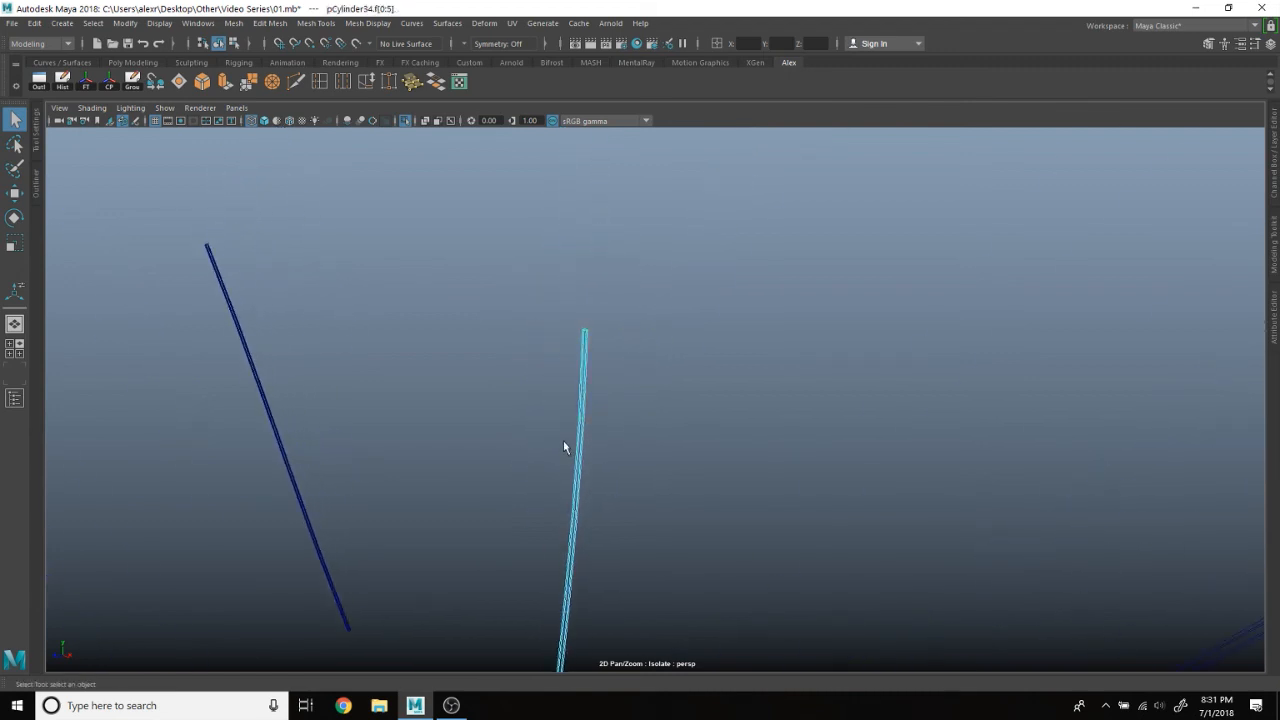
Step: Select the cap faces at the upper and lower ends of strand pCylinder32 in face mode, leaving out its side faces
{"action": "right_click_drag", "start_coordinate": [258, 309], "coordinate": [318, 290]}
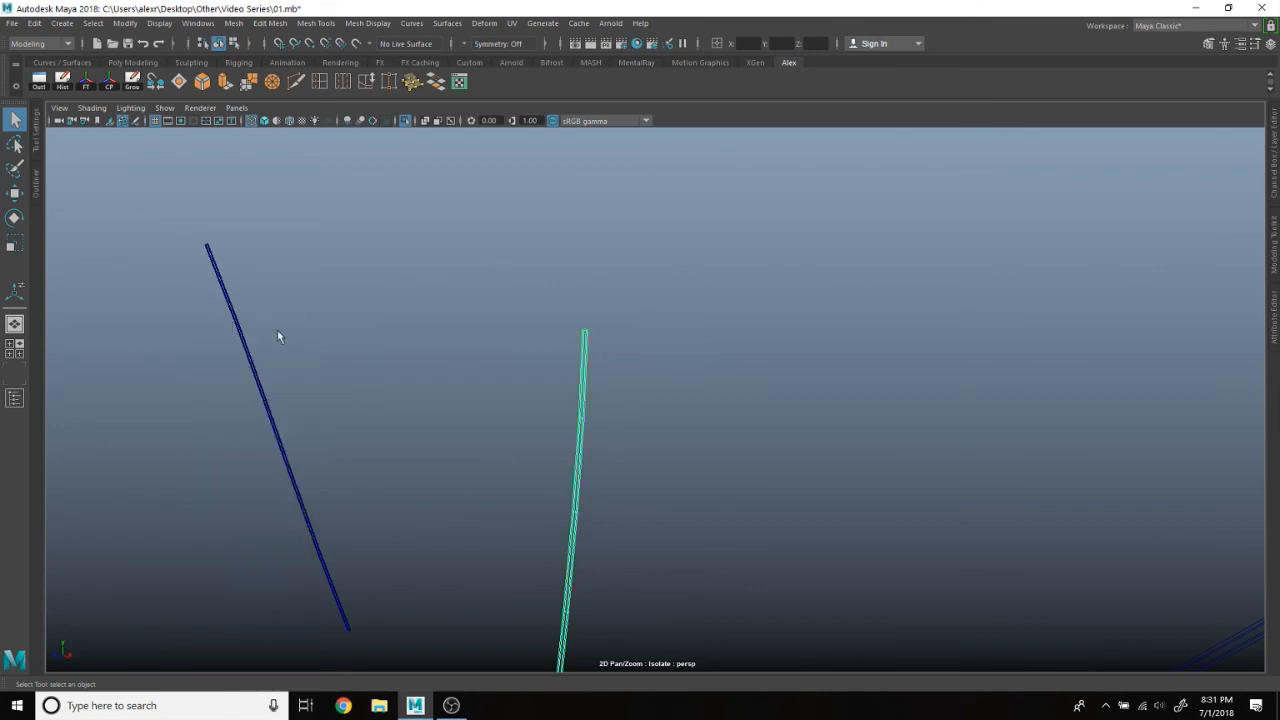
{"action": "left_click", "coordinate": [256, 372]}
{"action": "middle_click_drag", "start_coordinate": [256, 372], "coordinate": [535, 360], "text": "alt"}
{"action": "scroll", "coordinate": [400, 354], "scroll_direction": "down", "scroll_amount": 5}
{"action": "left_click_drag", "start_coordinate": [525, 368], "coordinate": [537, 339], "text": "alt"}
{"action": "scroll", "coordinate": [530, 345], "scroll_direction": "up", "scroll_amount": 8}
{"action": "right_click_drag", "start_coordinate": [401, 309], "coordinate": [404, 348]}
{"action": "scroll", "coordinate": [400, 342], "scroll_direction": "down", "scroll_amount": 3}
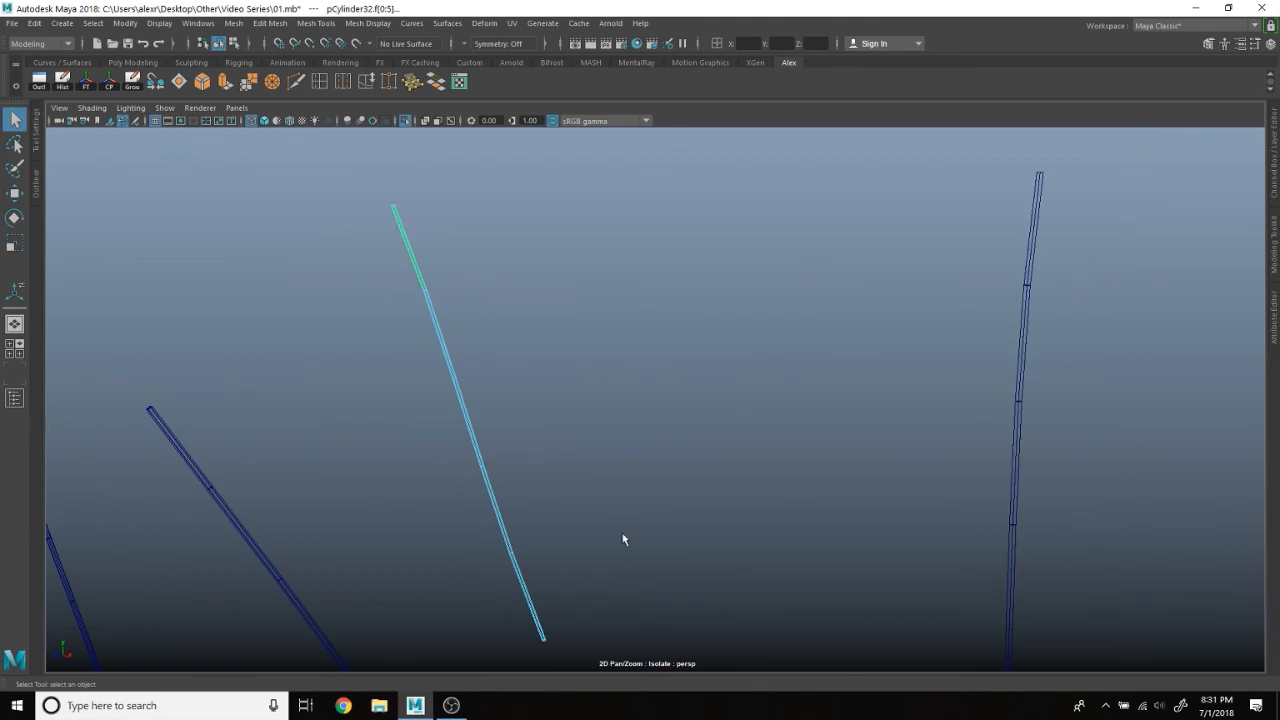
{"action": "left_click_drag", "start_coordinate": [401, 303], "coordinate": [398, 304]}
{"action": "middle_click_drag", "start_coordinate": [657, 550], "coordinate": [665, 332], "text": "alt"}
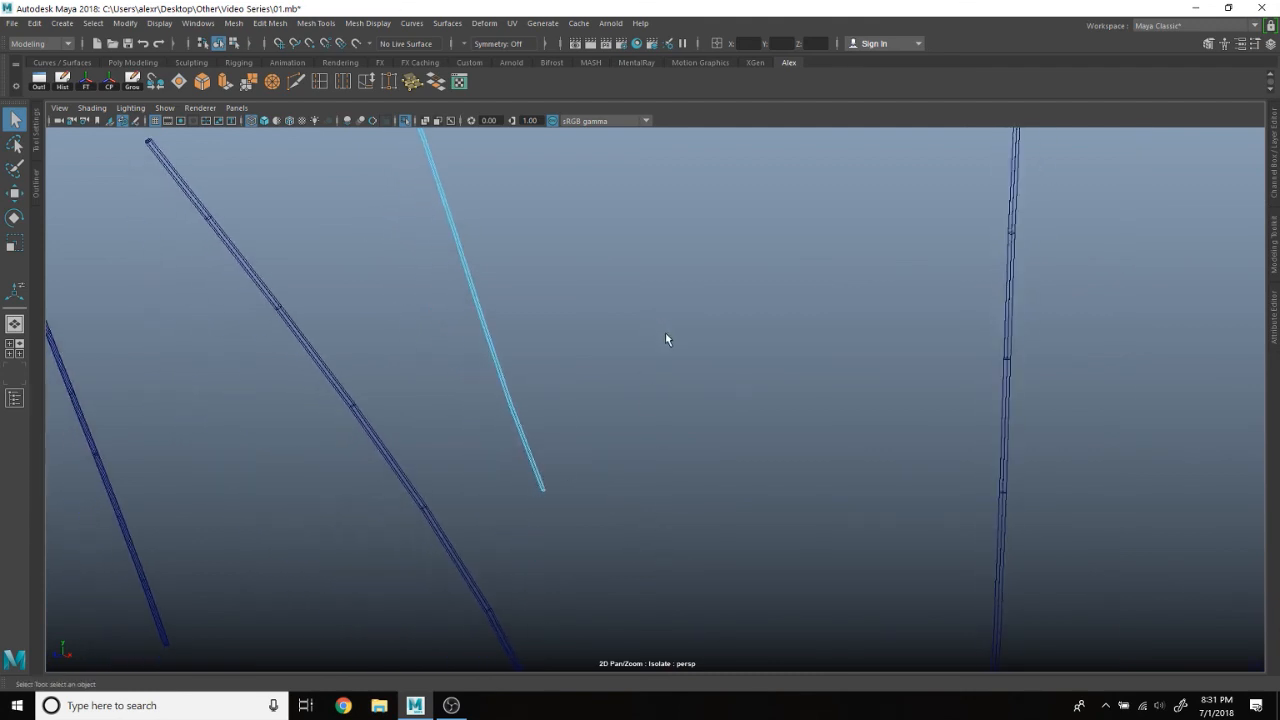
{"action": "scroll", "coordinate": [665, 332], "scroll_direction": "up", "scroll_amount": 4}
{"action": "left_click_drag", "start_coordinate": [559, 501], "coordinate": [447, 592]}
{"action": "left_click_drag", "start_coordinate": [386, 427], "coordinate": [517, 489]}
{"action": "scroll", "coordinate": [539, 475], "scroll_direction": "down", "scroll_amount": 3}
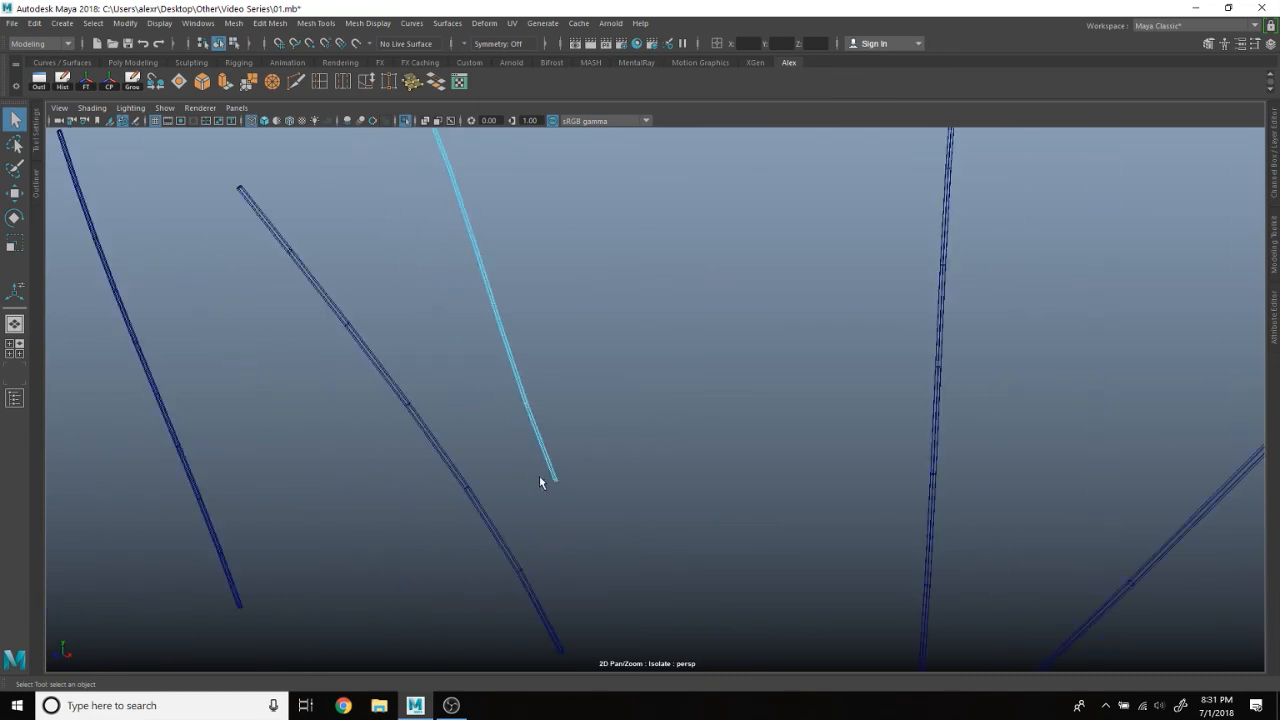
Step: Isolate the cap faces at both ends of the long diagonal strand beside pCylinder32 and delete them
{"action": "left_click", "coordinate": [476, 498]}
{"action": "right_click_drag", "start_coordinate": [469, 490], "coordinate": [463, 352]}
{"action": "left_click_drag", "start_coordinate": [538, 676], "coordinate": [538, 676]}
{"action": "left_click_drag", "start_coordinate": [555, 559], "coordinate": [528, 600]}
{"action": "key", "text": "Delete"}
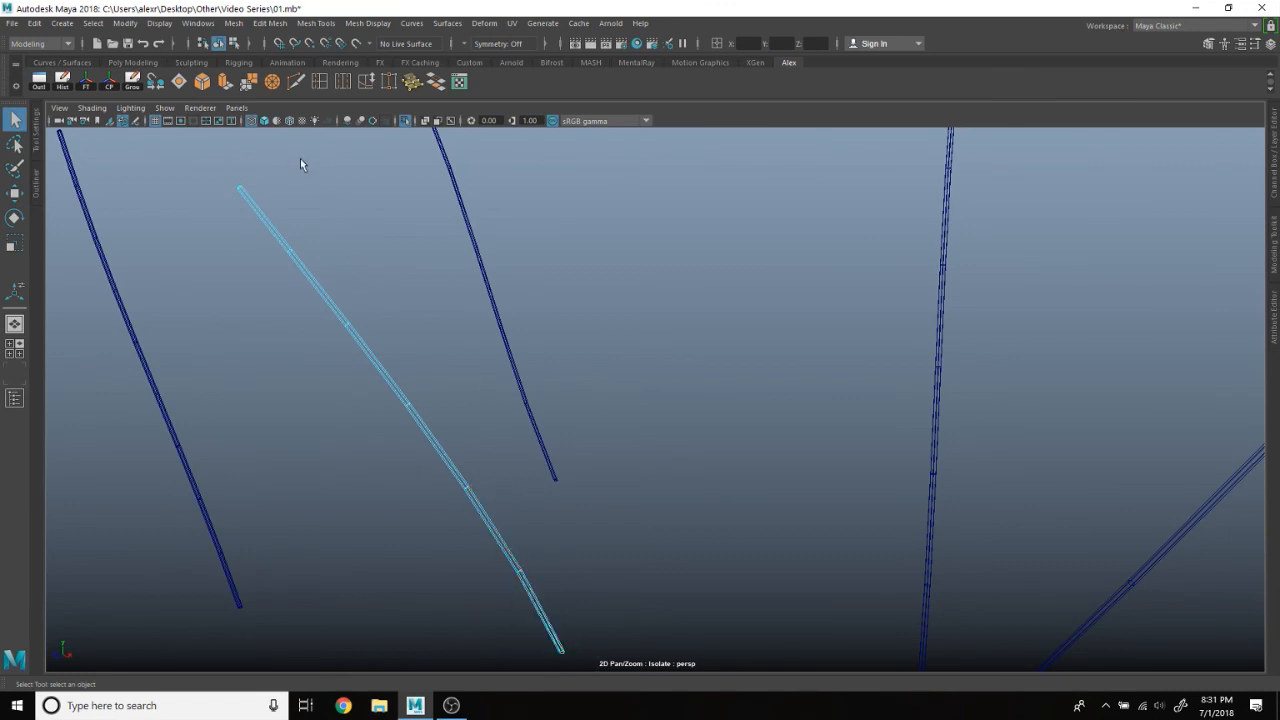
{"action": "left_click_drag", "start_coordinate": [226, 212], "coordinate": [226, 212]}
{"action": "left_click_drag", "start_coordinate": [316, 218], "coordinate": [263, 271]}
Step: Select only the cap faces at the upper and lower ends of strand pCylinder31 in face mode
{"action": "middle_click_drag", "start_coordinate": [276, 306], "coordinate": [527, 299], "text": "alt"}
{"action": "left_click", "coordinate": [413, 301]}
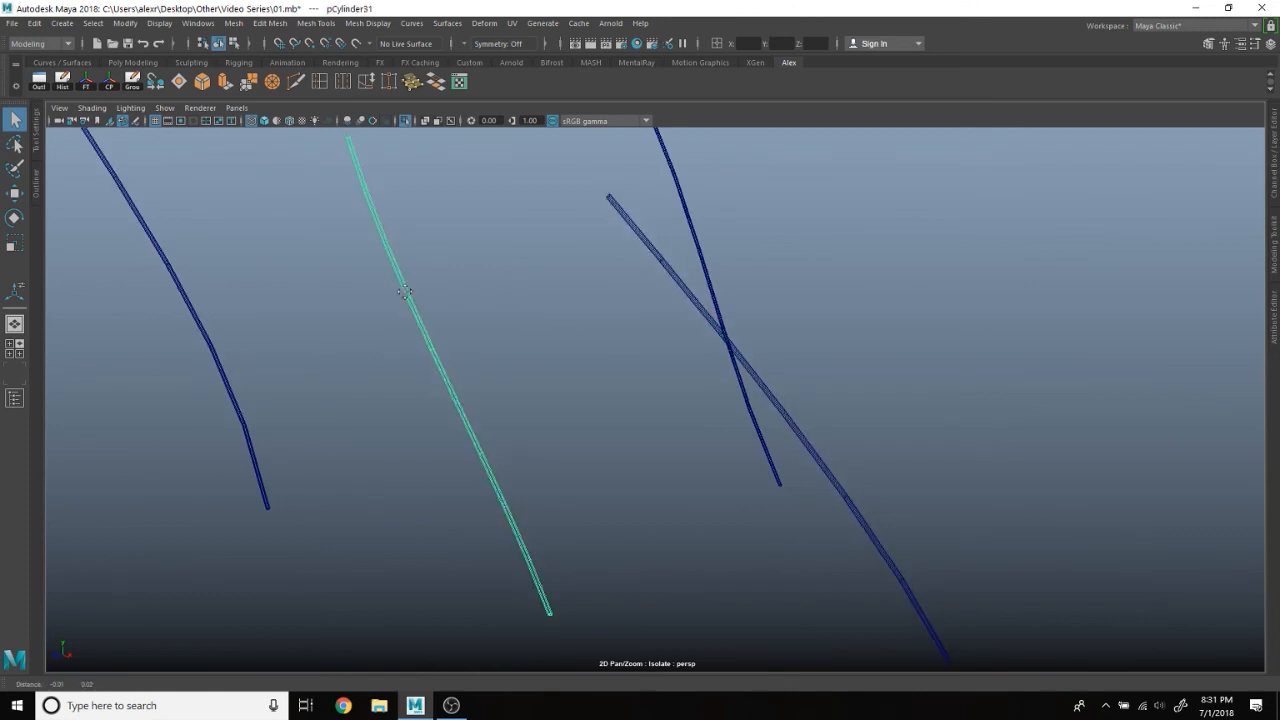
{"action": "scroll", "coordinate": [402, 275], "scroll_direction": "down", "scroll_amount": 2}
{"action": "right_click_drag", "start_coordinate": [402, 274], "coordinate": [425, 306]}
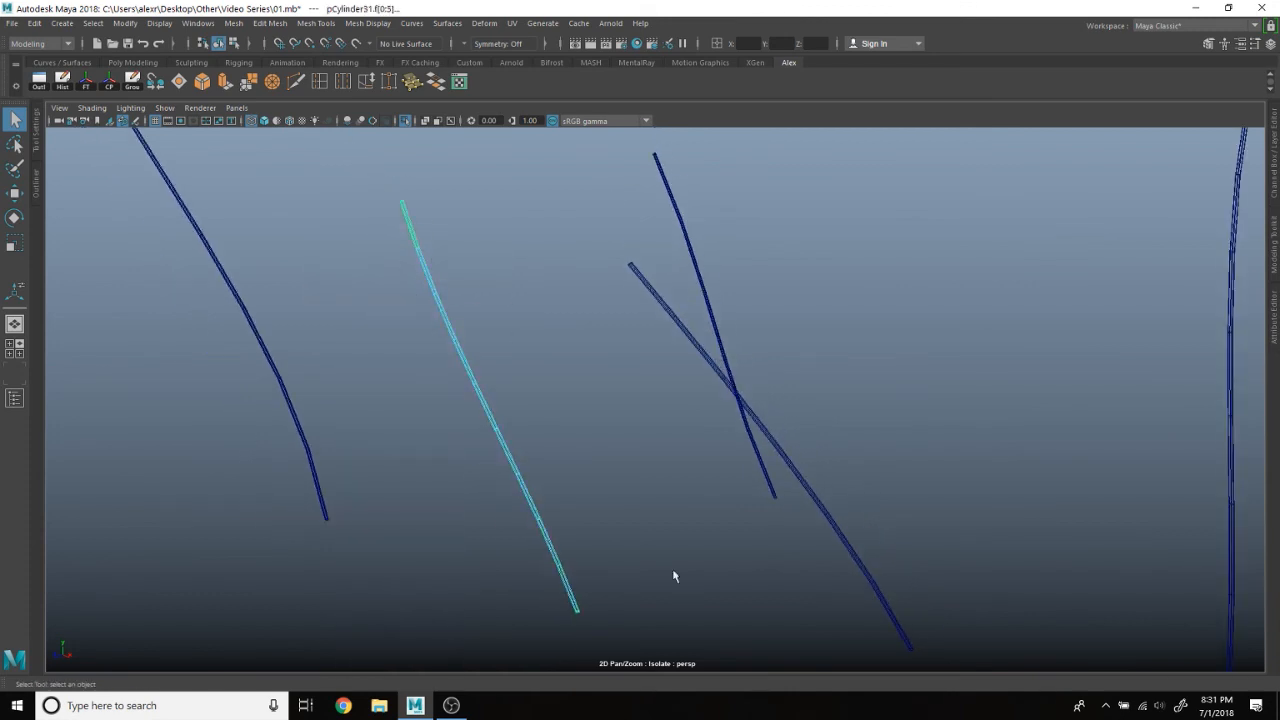
{"action": "left_click_drag", "start_coordinate": [578, 634], "coordinate": [571, 656]}
{"action": "left_click_drag", "start_coordinate": [497, 505], "coordinate": [587, 571]}
Step: Select the cap faces at both ends of strand pCylinder36 without its side faces and delete them
{"action": "middle_click_drag", "start_coordinate": [384, 320], "coordinate": [702, 424], "text": "alt"}
{"action": "left_click", "coordinate": [563, 371]}
{"action": "middle_click_drag", "start_coordinate": [486, 228], "coordinate": [514, 350], "text": "alt"}
{"action": "right_click_drag", "start_coordinate": [512, 348], "coordinate": [519, 363]}
{"action": "left_click_drag", "start_coordinate": [406, 148], "coordinate": [426, 172]}
{"action": "middle_click_drag", "start_coordinate": [668, 507], "coordinate": [615, 375], "text": "alt"}
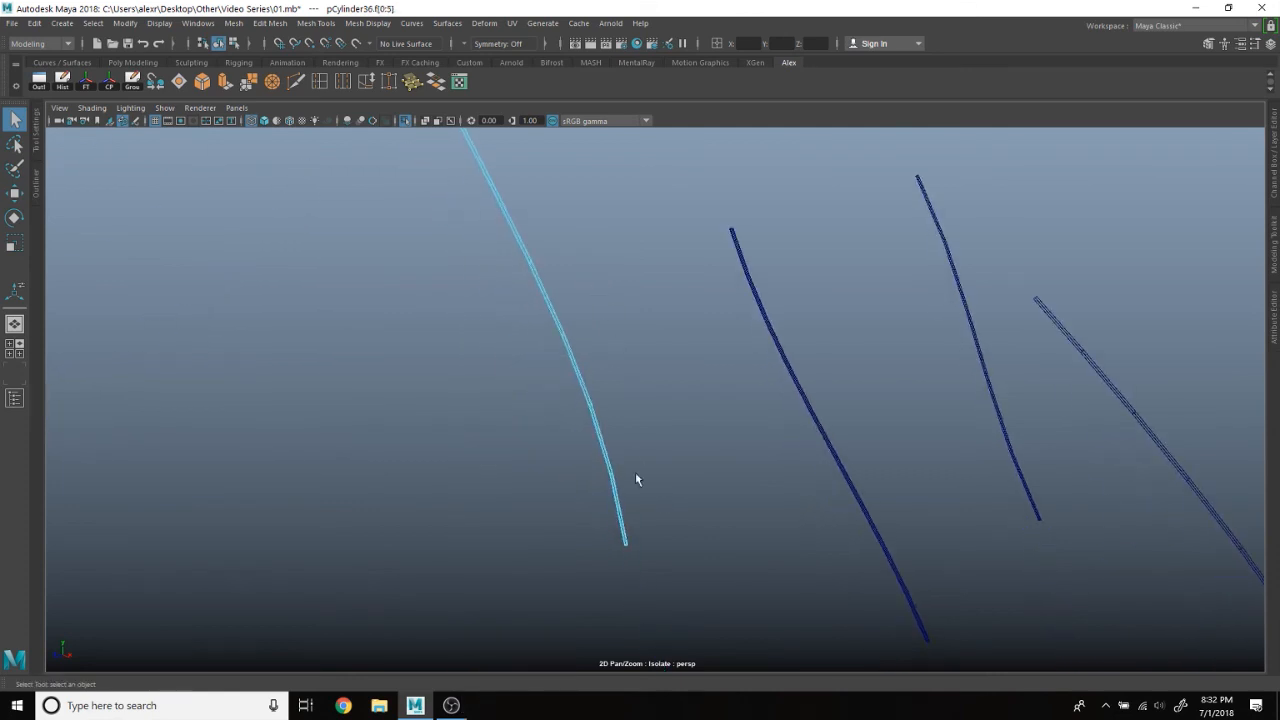
{"action": "left_click_drag", "start_coordinate": [616, 520], "coordinate": [692, 586], "text": "shift"}
{"action": "key", "text": "Delete"}
Step: Select only the cap faces at both ends of the curved strand pCylinder37
{"action": "scroll", "coordinate": [519, 374], "scroll_direction": "down", "scroll_amount": 3}
{"action": "middle_click_drag", "start_coordinate": [503, 334], "coordinate": [615, 520], "text": "alt"}
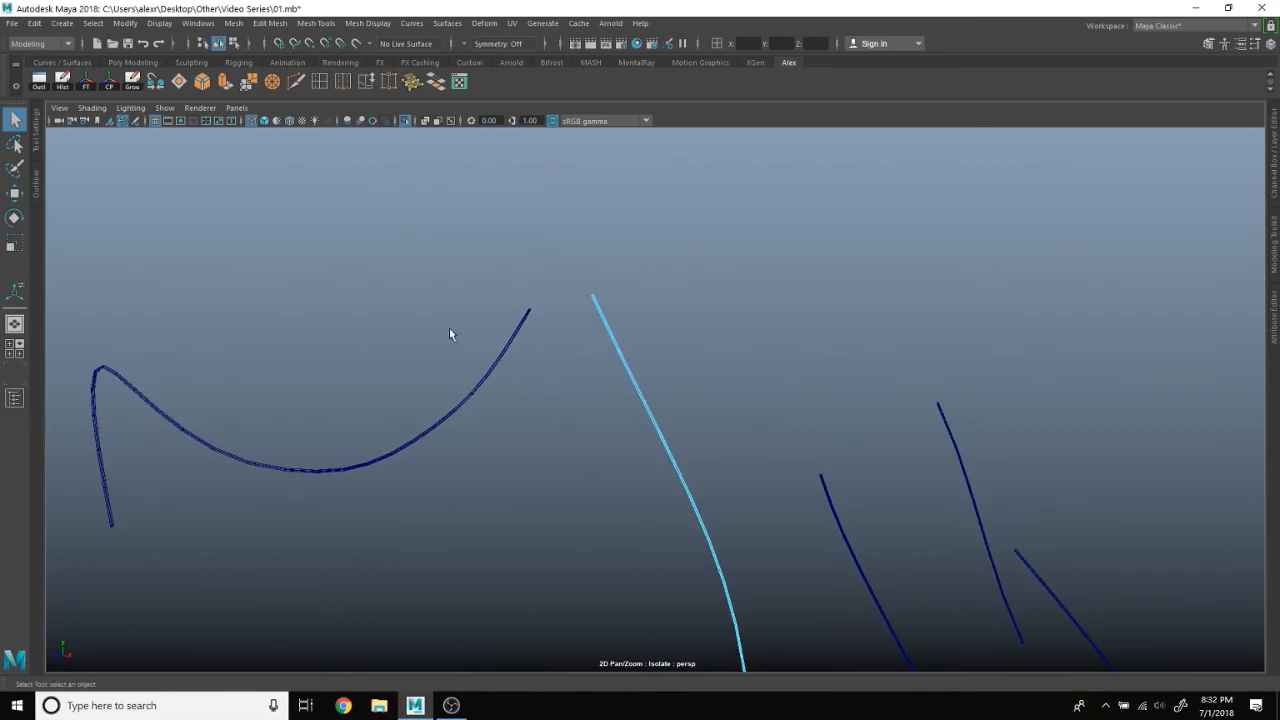
{"action": "left_click", "coordinate": [481, 386]}
{"action": "left_click_drag", "start_coordinate": [541, 318], "coordinate": [543, 316]}
{"action": "scroll", "coordinate": [545, 315], "scroll_direction": "up", "scroll_amount": 6}
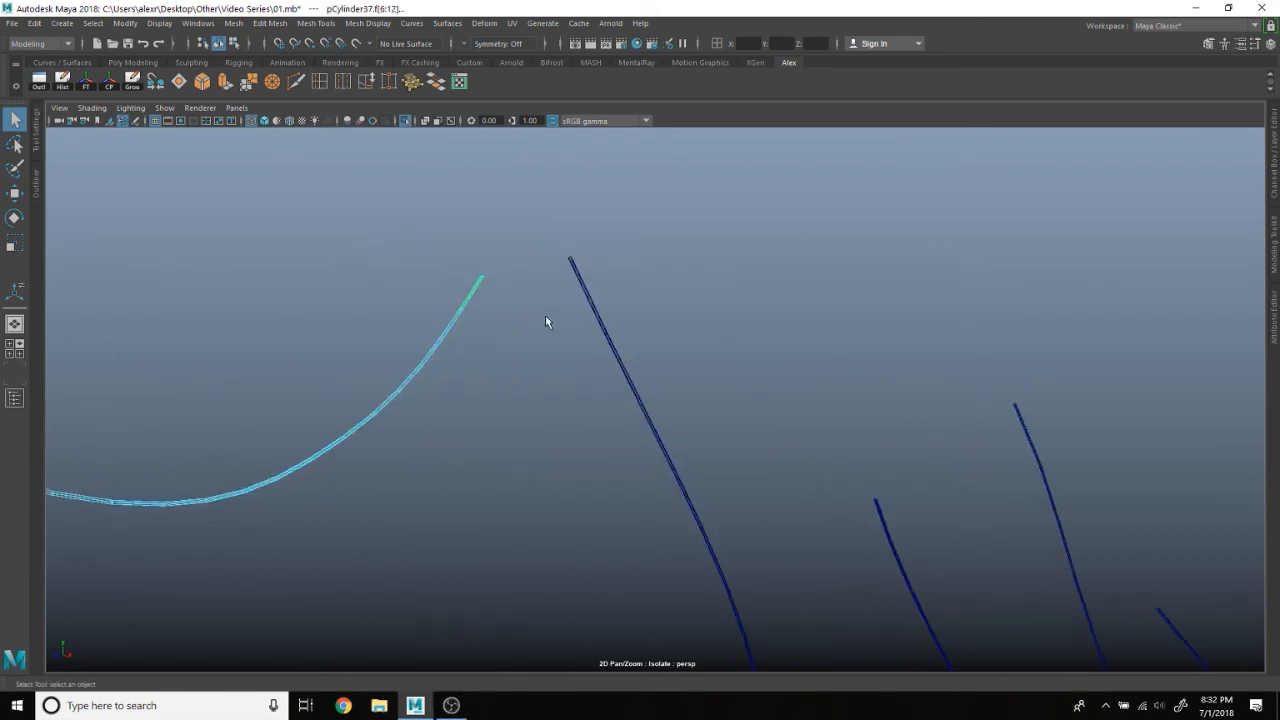
{"action": "left_click_drag", "start_coordinate": [504, 470], "coordinate": [920, 438], "text": "alt"}
{"action": "left_click_drag", "start_coordinate": [1224, 567], "coordinate": [1117, 460]}
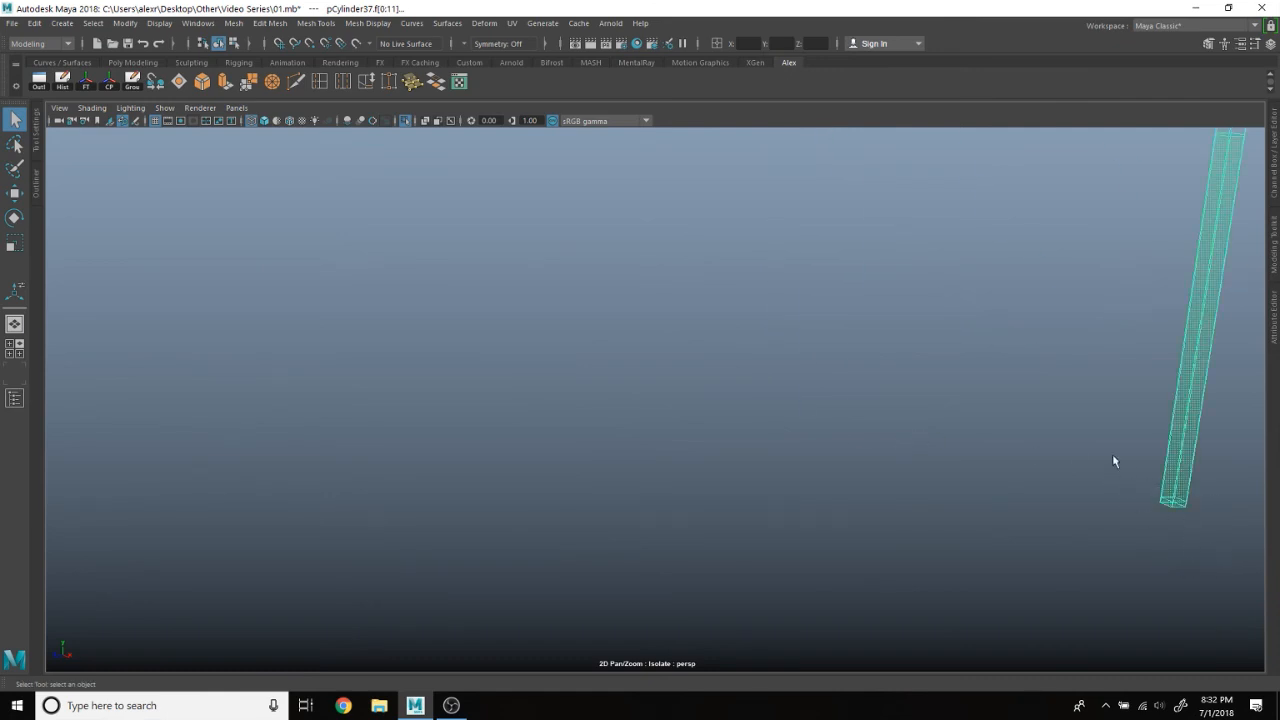
{"action": "left_click_drag", "start_coordinate": [1217, 431], "coordinate": [1219, 433], "text": "ctrl"}
{"action": "right_click_drag", "start_coordinate": [1175, 422], "coordinate": [954, 416], "text": "alt"}
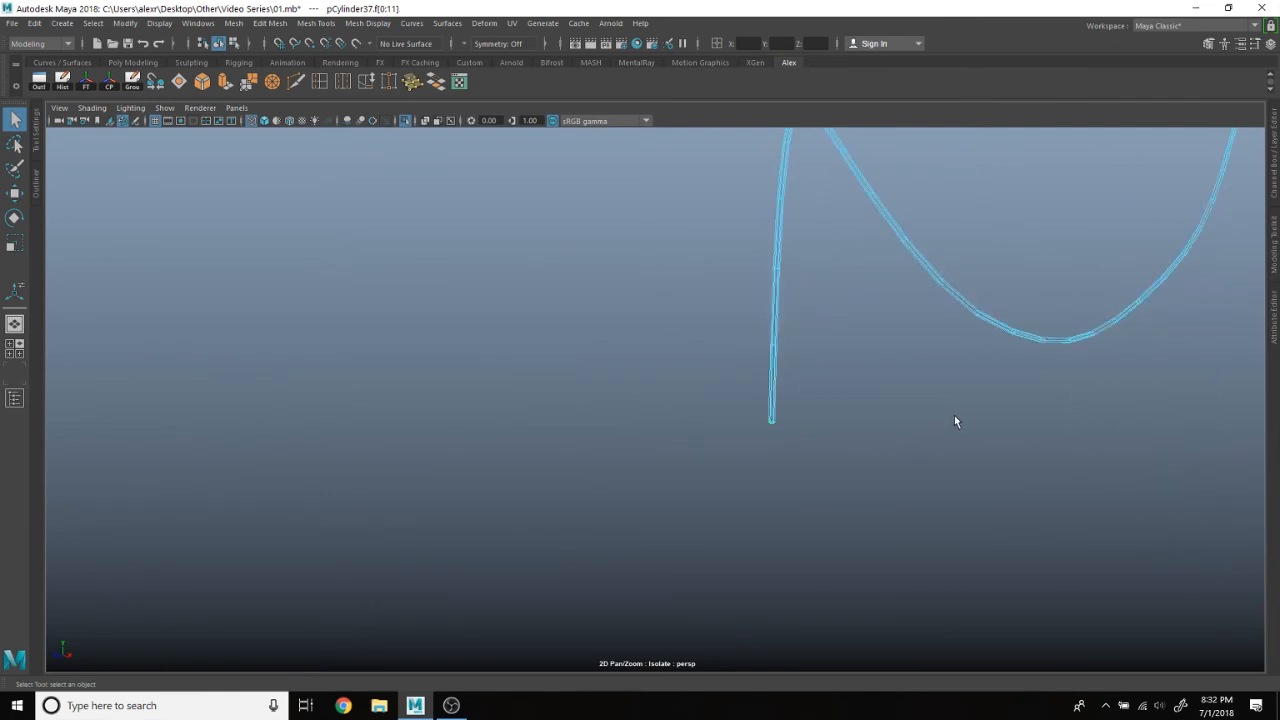
Step: Return to object mode, turn off isolate select, and combine strands pCylinder36 and pCylinder37 into one mesh
{"action": "right_click_drag", "start_coordinate": [476, 286], "coordinate": [537, 263]}
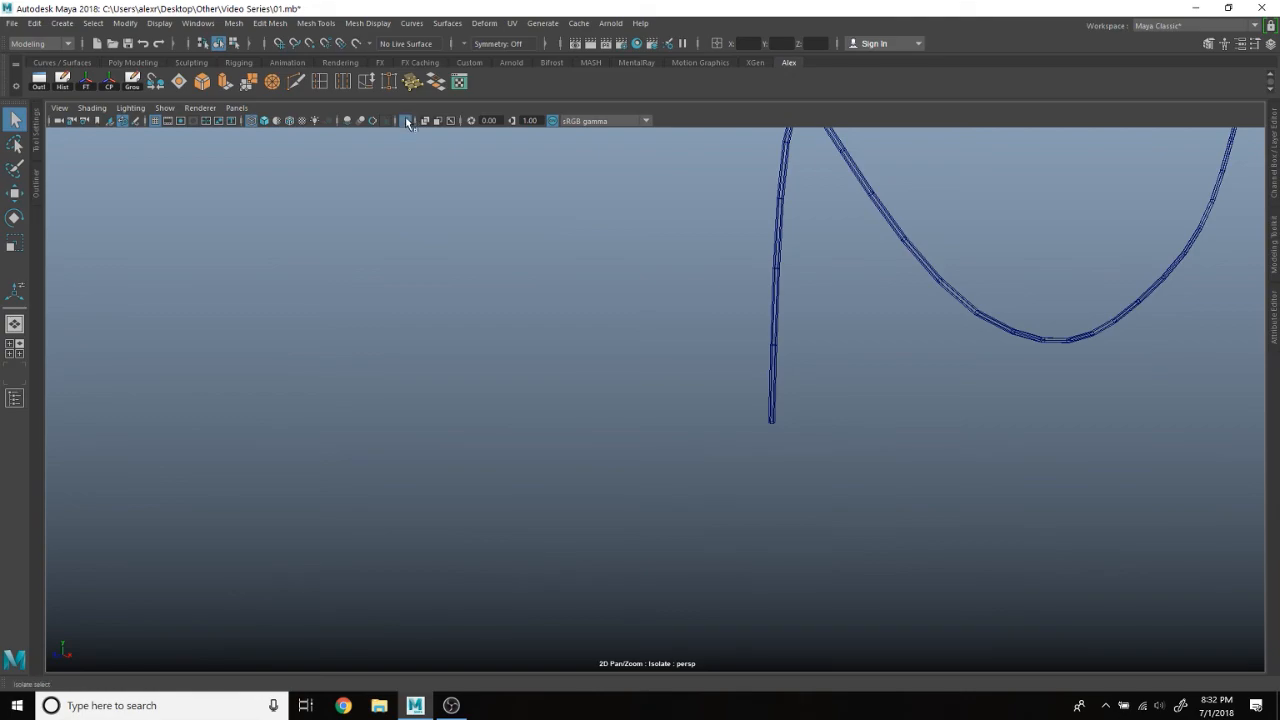
{"action": "left_click", "coordinate": [407, 122]}
{"action": "mouse_move", "coordinate": [577, 309]}
{"action": "left_mouse_down", "text": "alt"}
{"action": "mouse_move", "coordinate": [738, 333]}
{"action": "mouse_move", "coordinate": [586, 297]}
{"action": "left_mouse_up", "text": "alt"}
{"action": "left_click", "coordinate": [575, 316]}
{"action": "left_click", "coordinate": [468, 295], "text": "shift"}
{"action": "left_click", "coordinate": [235, 25]}
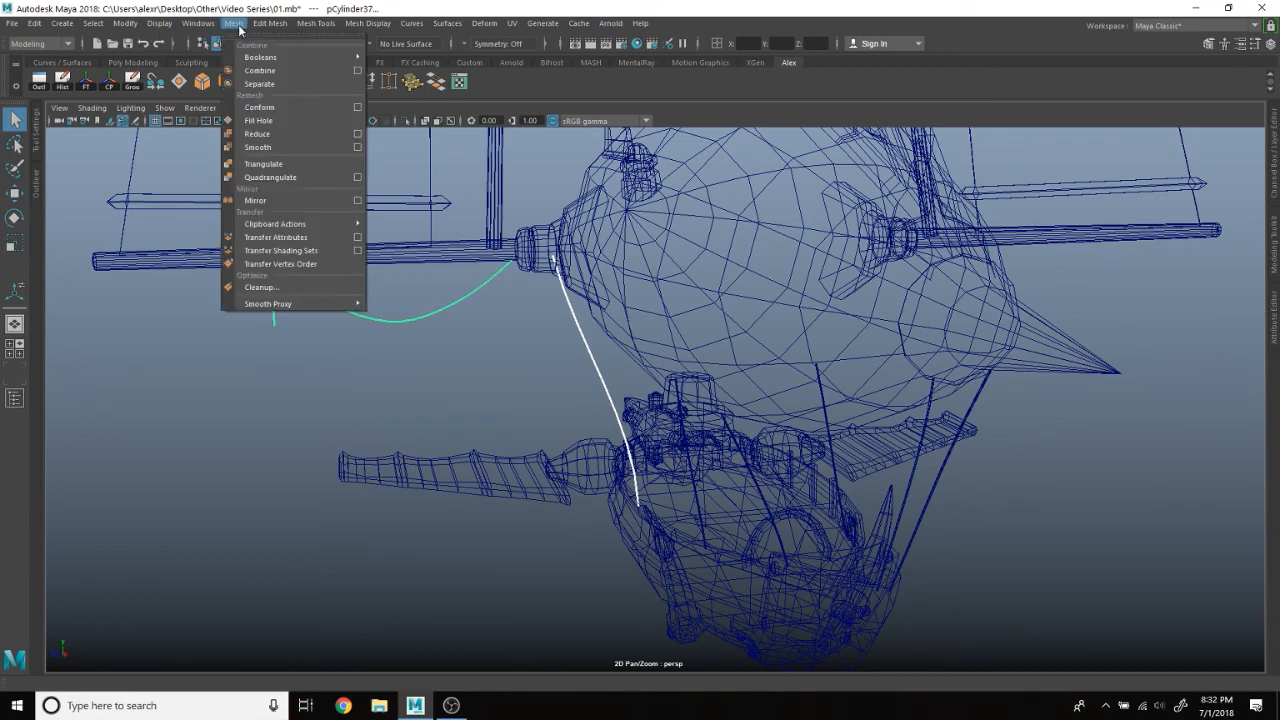
{"action": "left_click", "coordinate": [262, 72]}
Step: Try to mirror the combined strands across the world Z axis with cut geometry on, and undo the mirror
{"action": "key", "text": "w"}
{"action": "left_click_drag", "start_coordinate": [551, 366], "coordinate": [604, 382], "text": "alt"}
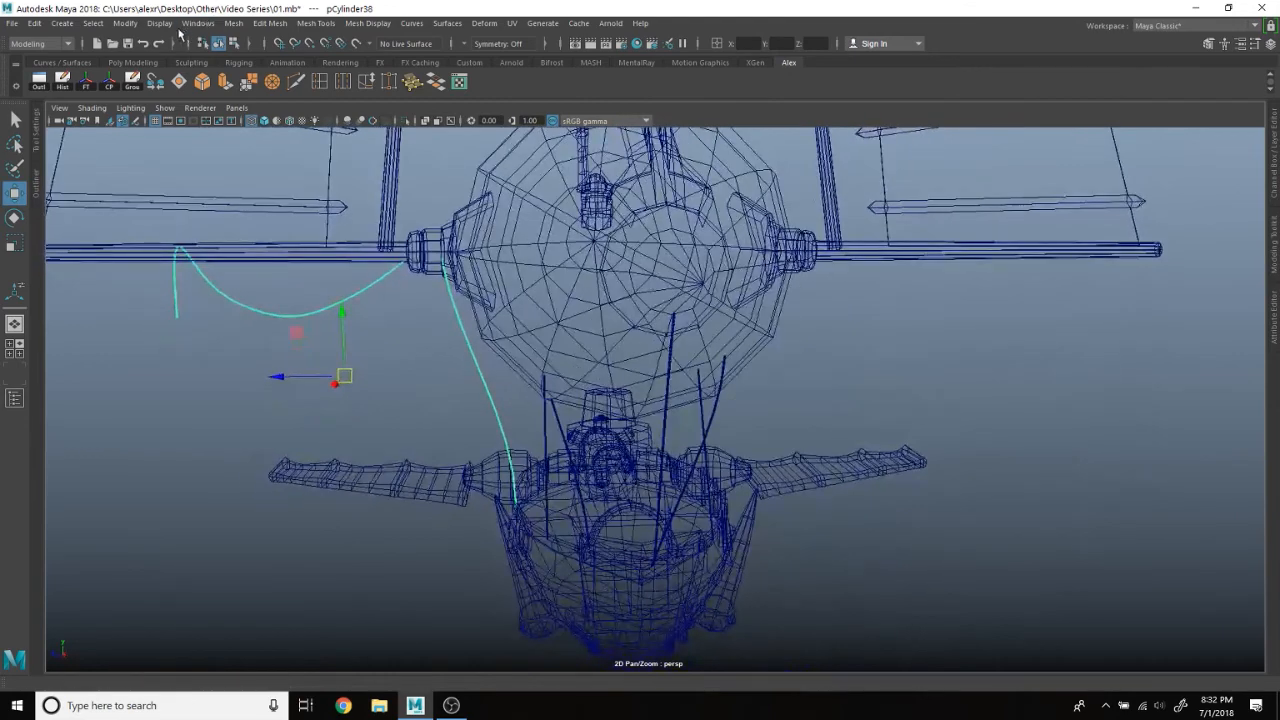
{"action": "left_click", "coordinate": [231, 25]}
{"action": "left_click", "coordinate": [359, 205]}
{"action": "left_click_drag", "start_coordinate": [703, 364], "coordinate": [688, 374], "text": "alt"}
{"action": "left_click", "coordinate": [971, 546]}
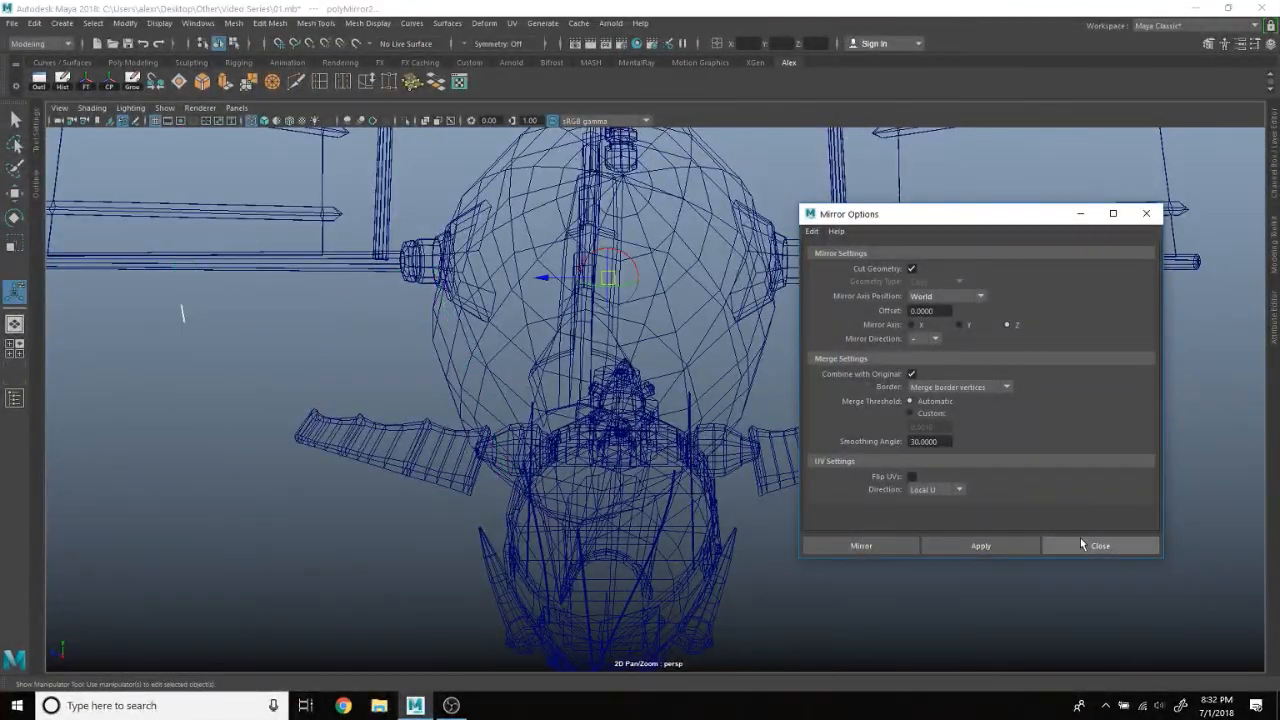
{"action": "left_click", "coordinate": [1079, 543]}
{"action": "scroll", "coordinate": [994, 523], "scroll_direction": "down", "scroll_amount": 5}
{"action": "key", "text": "ctrl+z"}
Step: Reselect the combined strands and display the airship smooth shaded with wireframe on shaded
{"action": "left_click", "coordinate": [856, 472]}
{"action": "scroll", "coordinate": [378, 402], "scroll_direction": "up", "scroll_amount": 4}
{"action": "left_click", "coordinate": [338, 338]}
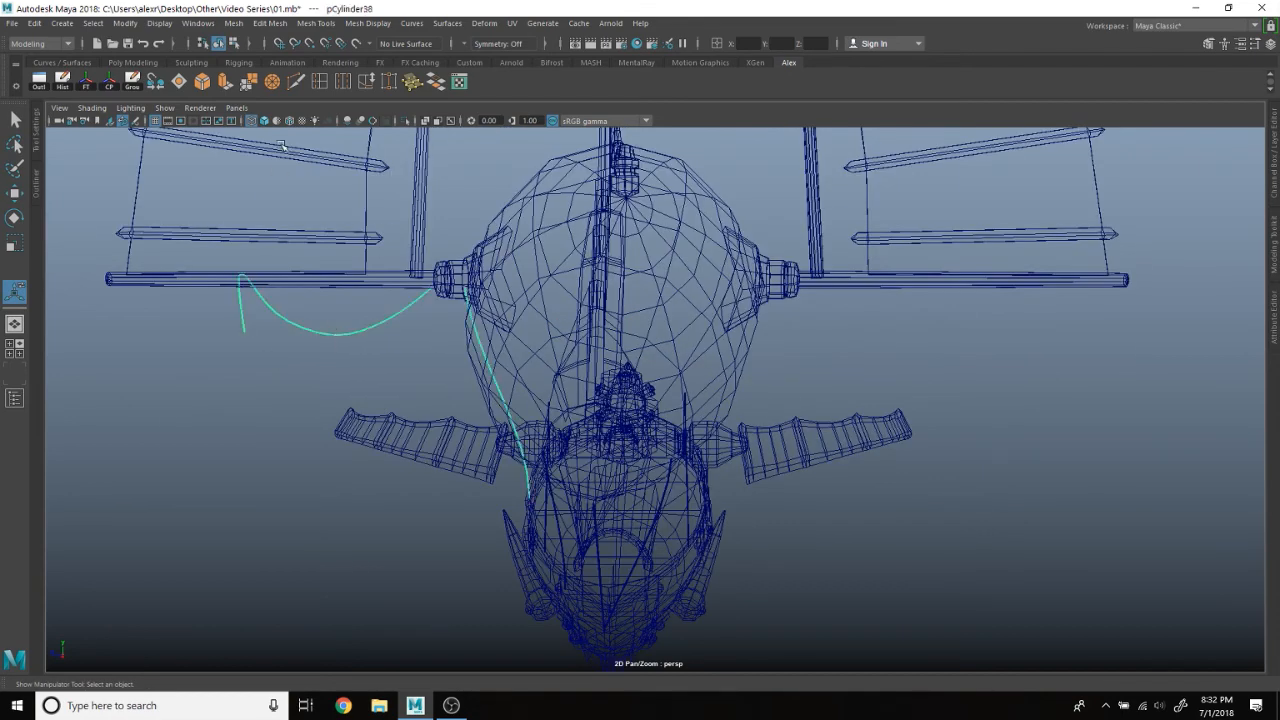
{"action": "left_click", "coordinate": [265, 121]}
{"action": "left_click", "coordinate": [289, 121]}
{"action": "left_click", "coordinate": [394, 365]}
{"action": "mouse_move", "coordinate": [394, 365]}
{"action": "left_mouse_down", "text": "alt"}
{"action": "mouse_move", "coordinate": [502, 405]}
{"action": "mouse_move", "coordinate": [457, 400]}
{"action": "mouse_move", "coordinate": [580, 423]}
{"action": "mouse_move", "coordinate": [506, 377]}
{"action": "mouse_move", "coordinate": [571, 371]}
{"action": "mouse_move", "coordinate": [557, 357]}
{"action": "left_mouse_up", "text": "alt"}
{"action": "left_click", "coordinate": [500, 370]}
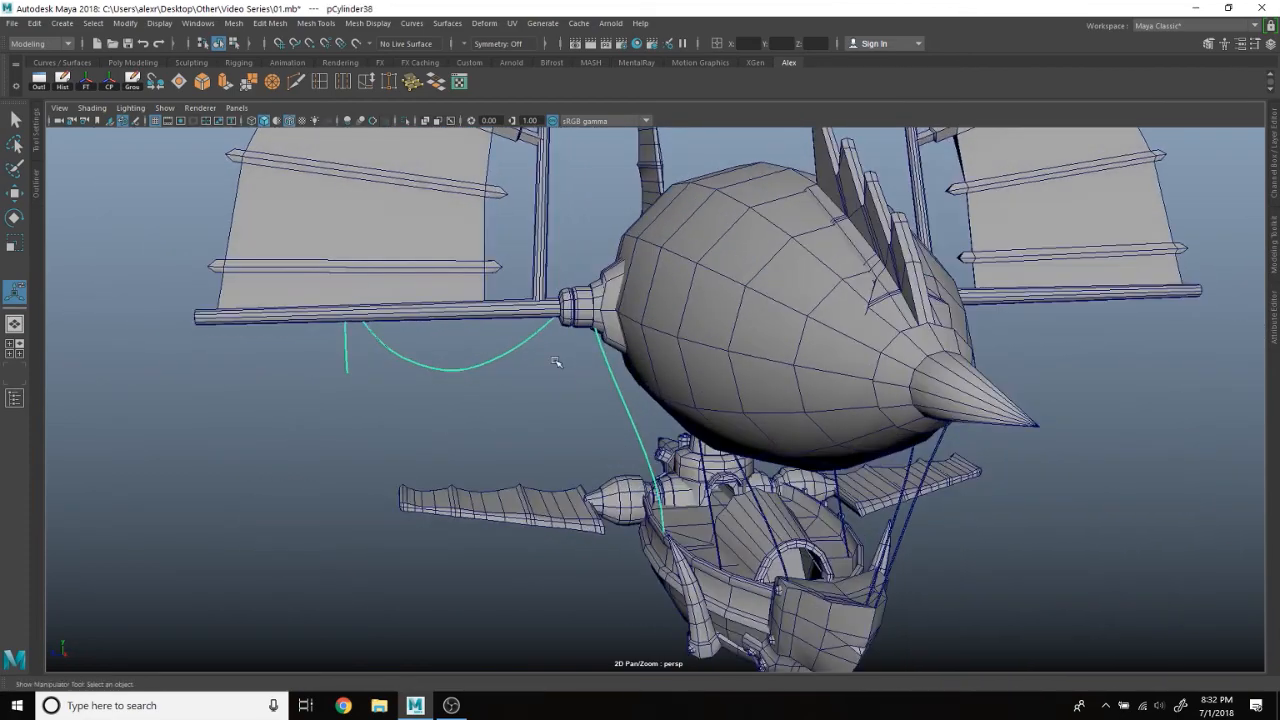
{"action": "key", "text": "w"}
{"action": "left_click", "coordinate": [233, 25]}
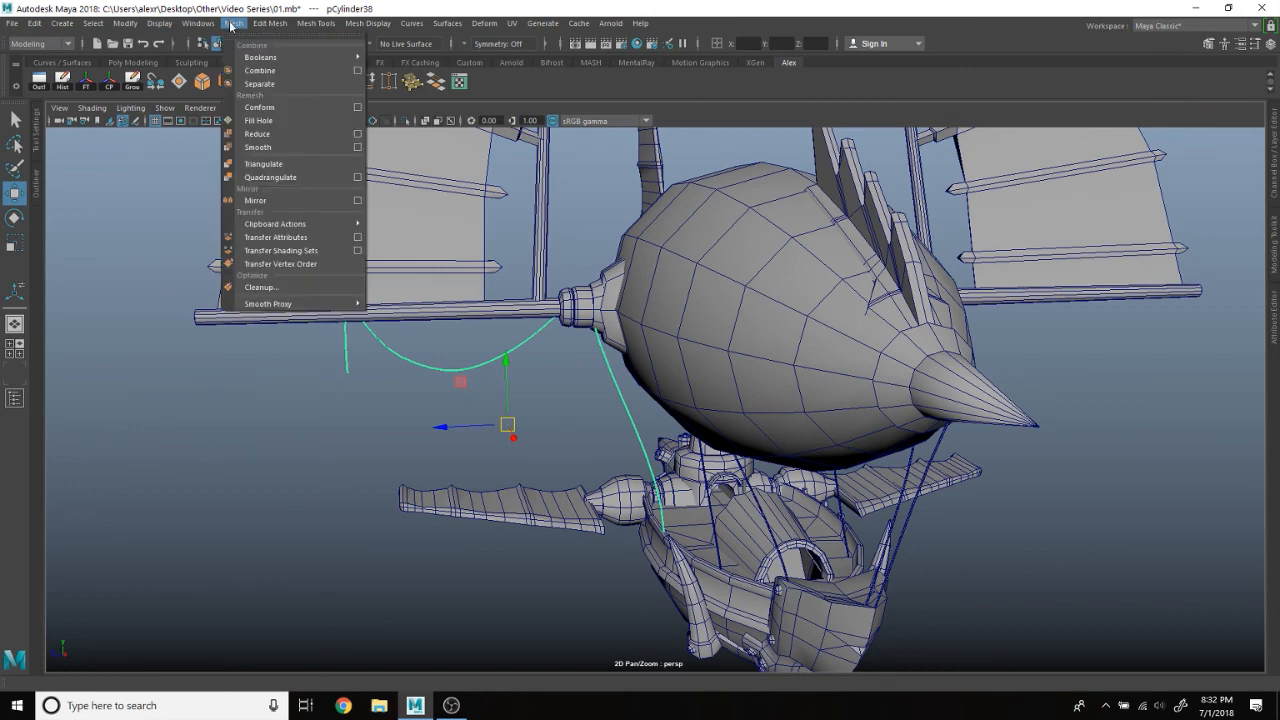
{"action": "left_click", "coordinate": [361, 197]}
{"action": "left_click", "coordinate": [959, 299]}
{"action": "left_click", "coordinate": [963, 295]}
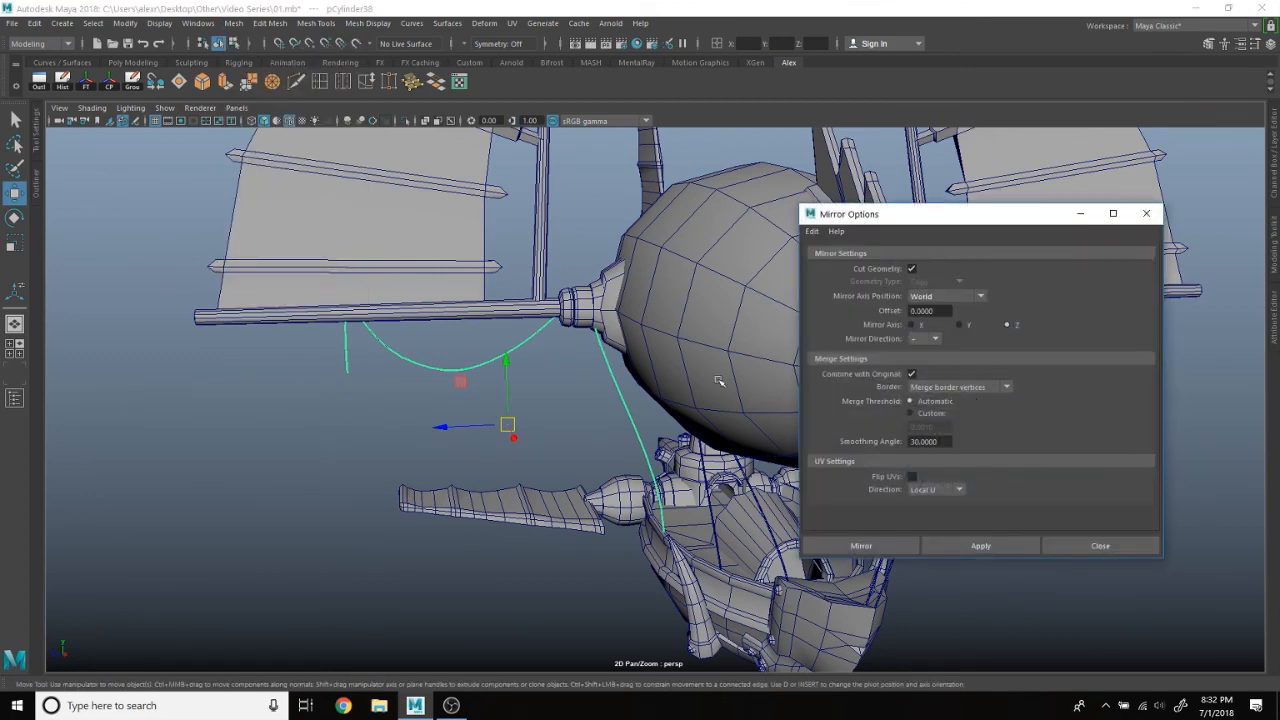
{"action": "left_click_drag", "start_coordinate": [718, 380], "coordinate": [569, 330], "text": "alt"}
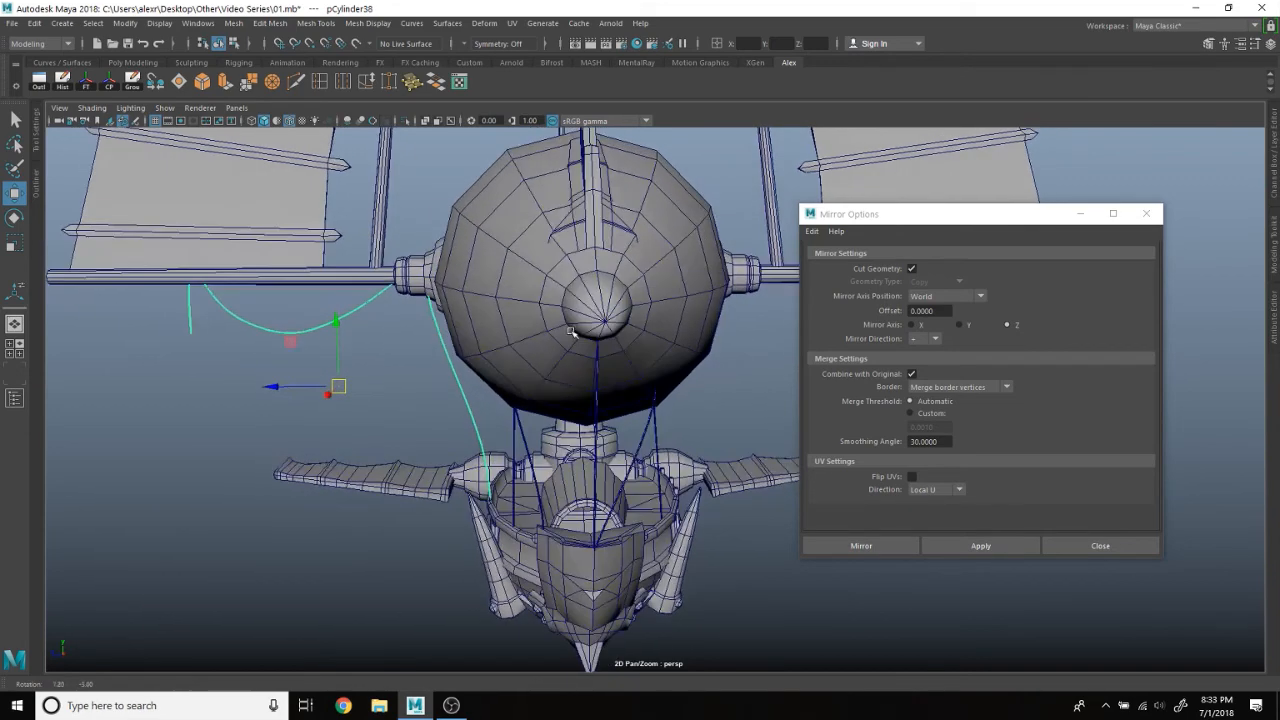
{"action": "left_click", "coordinate": [1085, 545]}
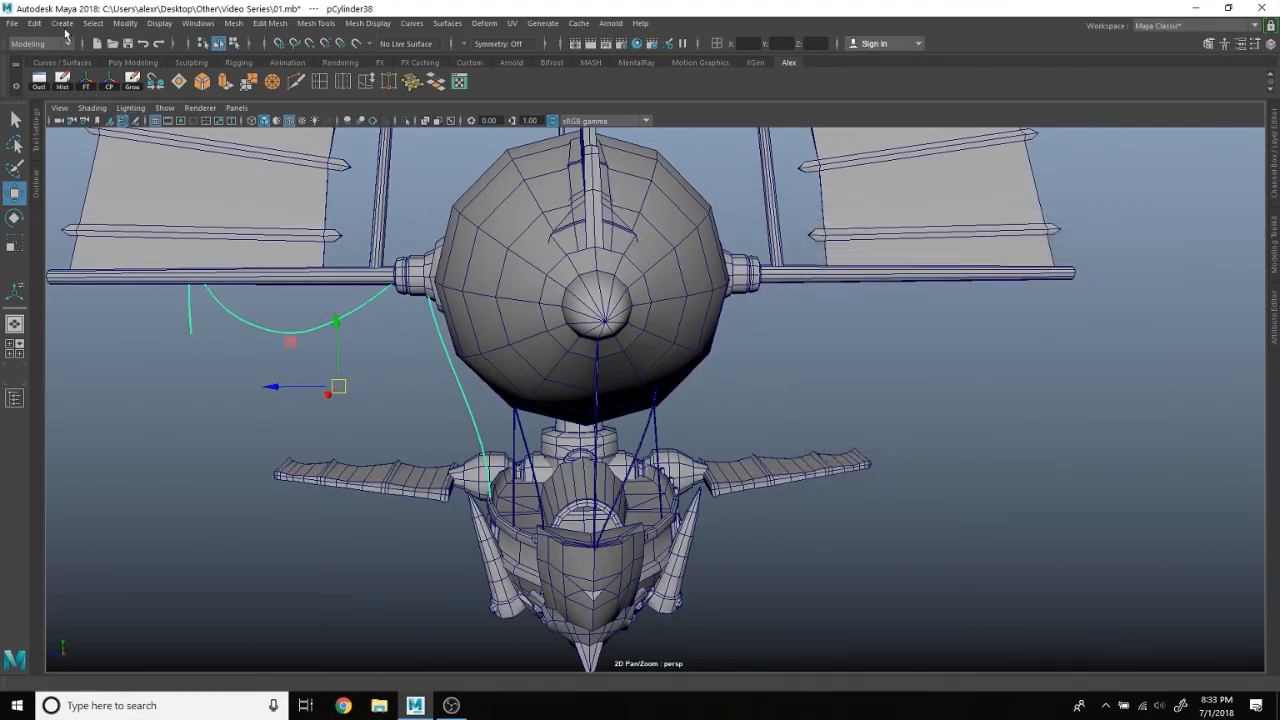
Step: Try mirroring the combined strands again with the same world Z settings, and revert the mirror
{"action": "left_click", "coordinate": [35, 23]}
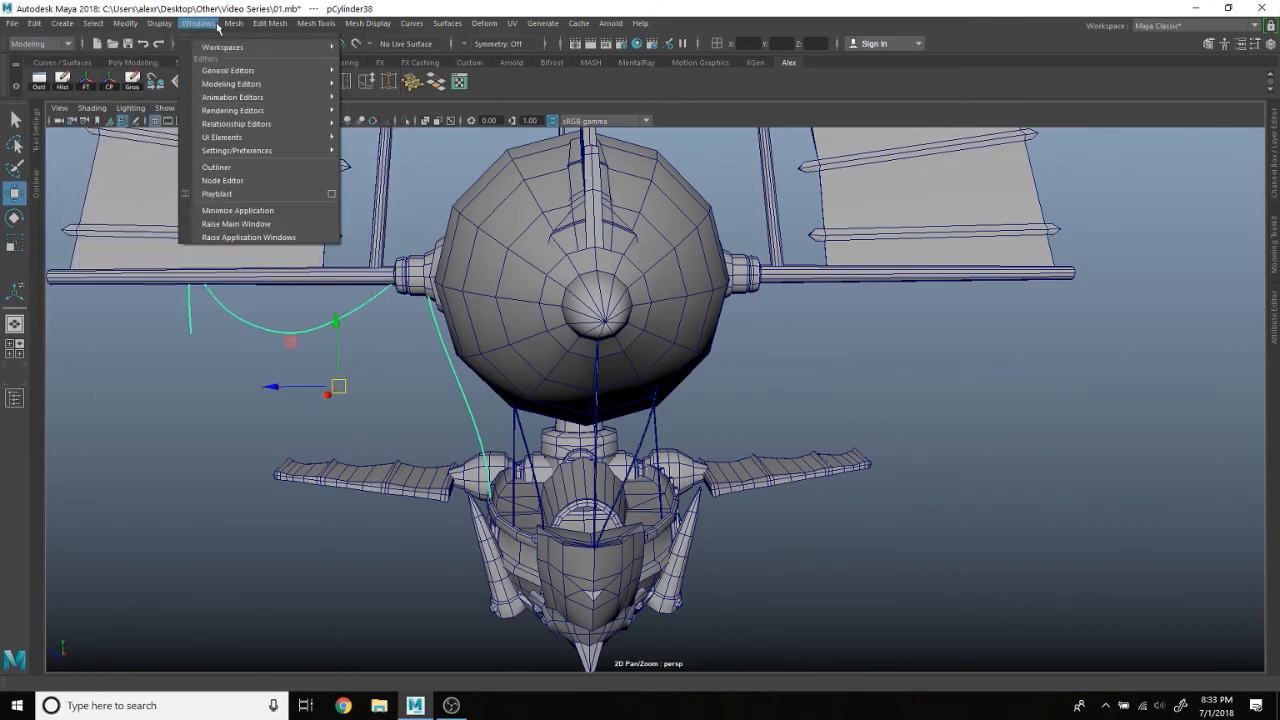
{"action": "mouse_move", "coordinate": [233, 23]}
{"action": "left_click", "coordinate": [358, 202]}
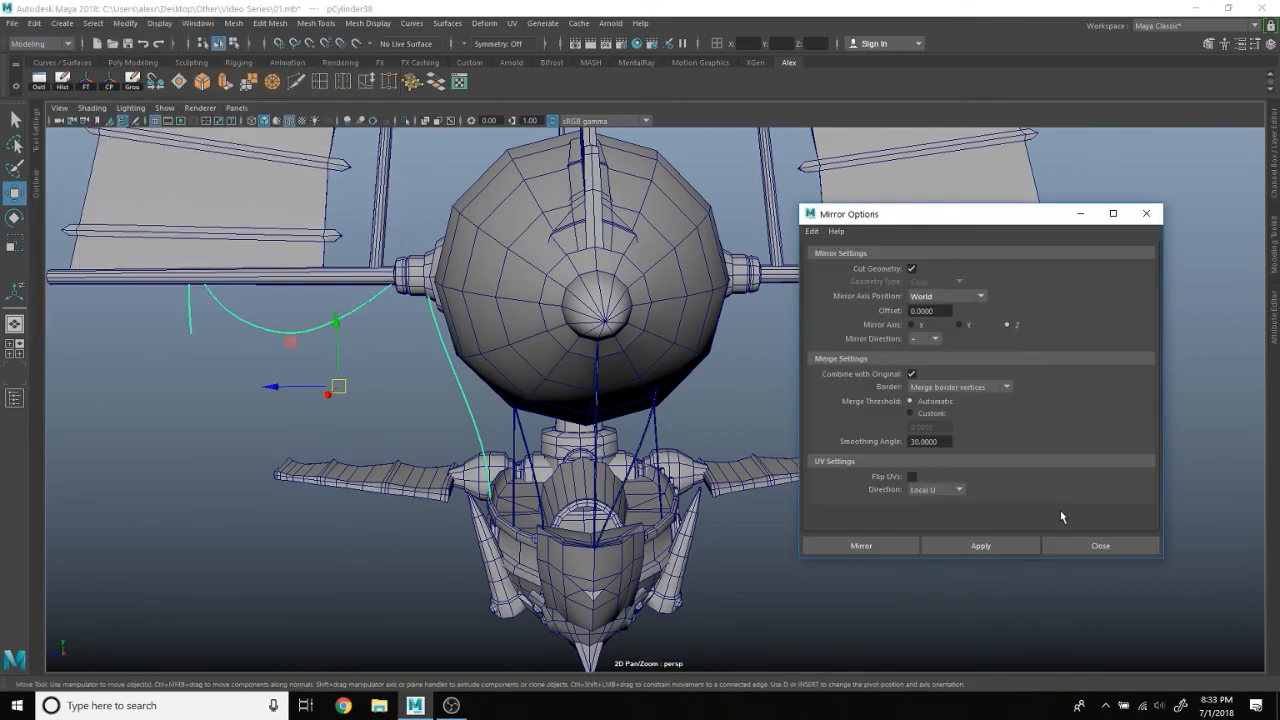
{"action": "left_click", "coordinate": [1018, 545]}
{"action": "left_click", "coordinate": [1130, 545]}
{"action": "left_click_drag", "start_coordinate": [1100, 520], "coordinate": [760, 494], "text": "alt"}
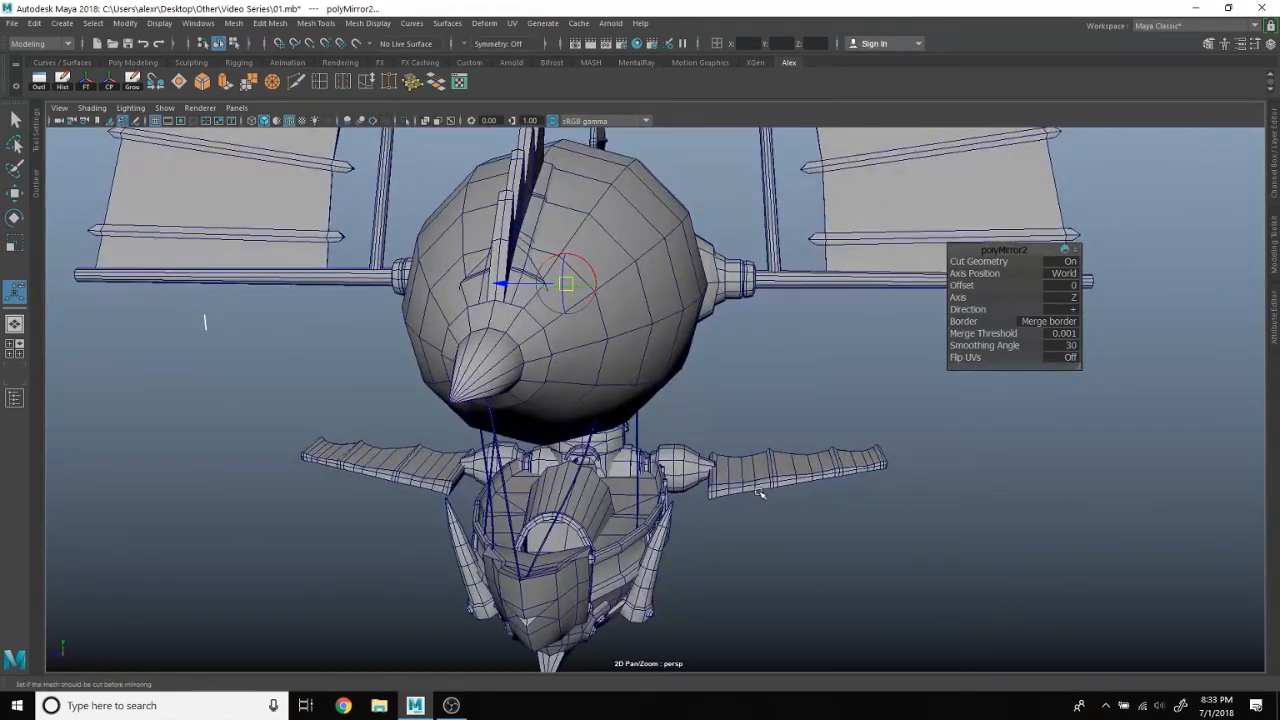
{"action": "left_click", "coordinate": [760, 494]}
Step: Select the combined strands and move their pivot to the centre of the balloon in the side view
{"action": "left_click_drag", "start_coordinate": [811, 397], "coordinate": [839, 381], "text": "alt"}
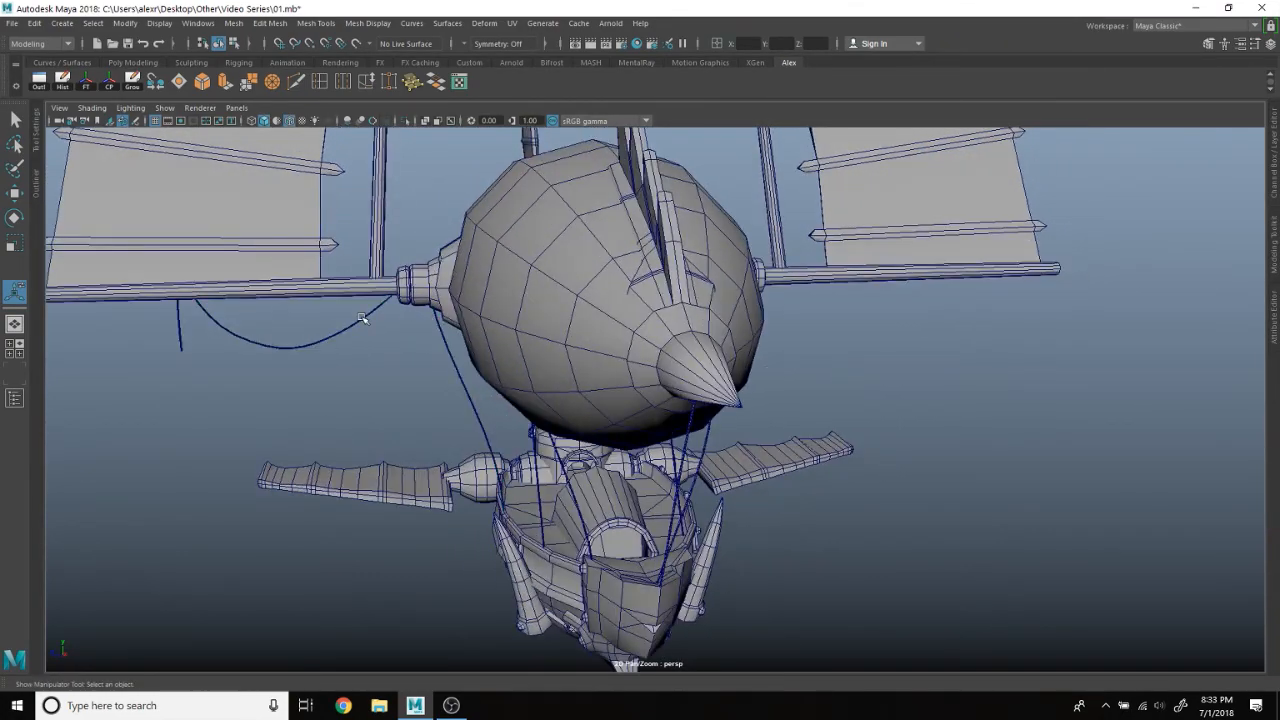
{"action": "middle_click_drag", "start_coordinate": [367, 322], "coordinate": [386, 331]}
{"action": "key", "text": "w"}
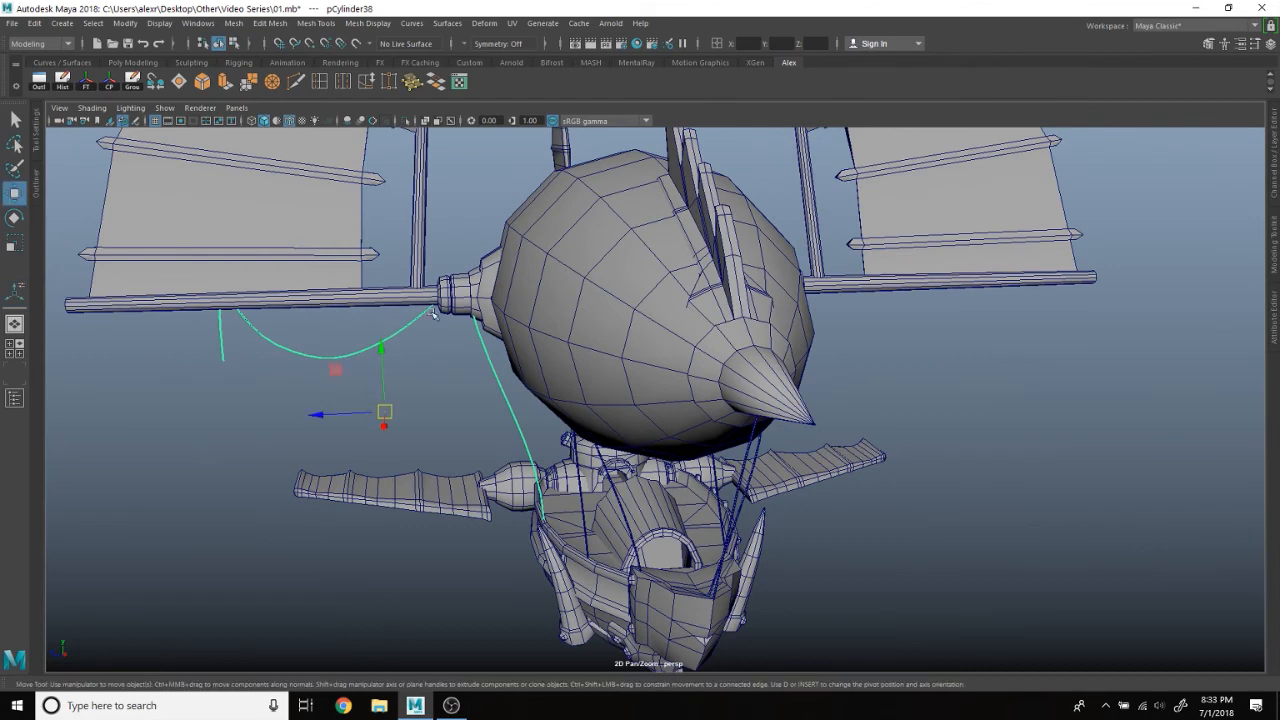
{"action": "left_click_drag", "start_coordinate": [433, 314], "coordinate": [430, 300], "text": "alt"}
{"action": "key", "text": "space"}
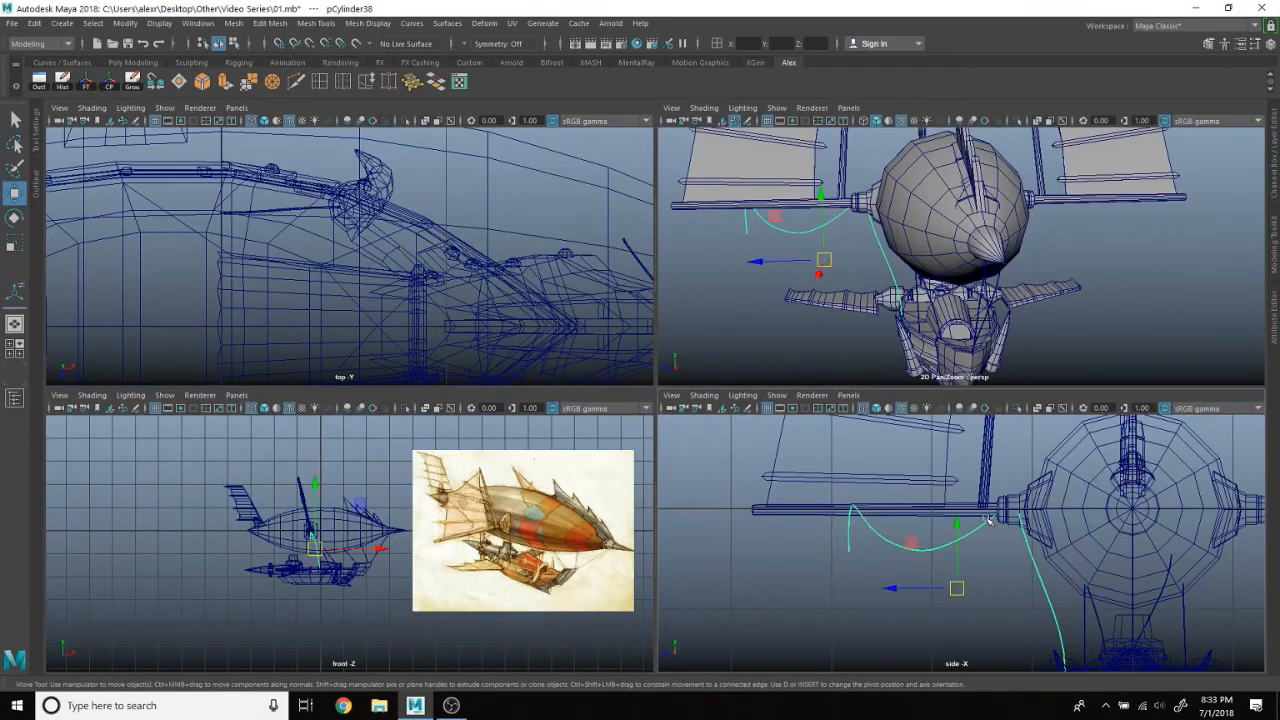
{"action": "key", "text": "space"}
{"action": "middle_click_drag", "start_coordinate": [814, 471], "coordinate": [615, 460], "text": "alt"}
{"action": "key", "text": "d"}
{"action": "left_click_drag", "start_coordinate": [326, 487], "coordinate": [577, 404]}
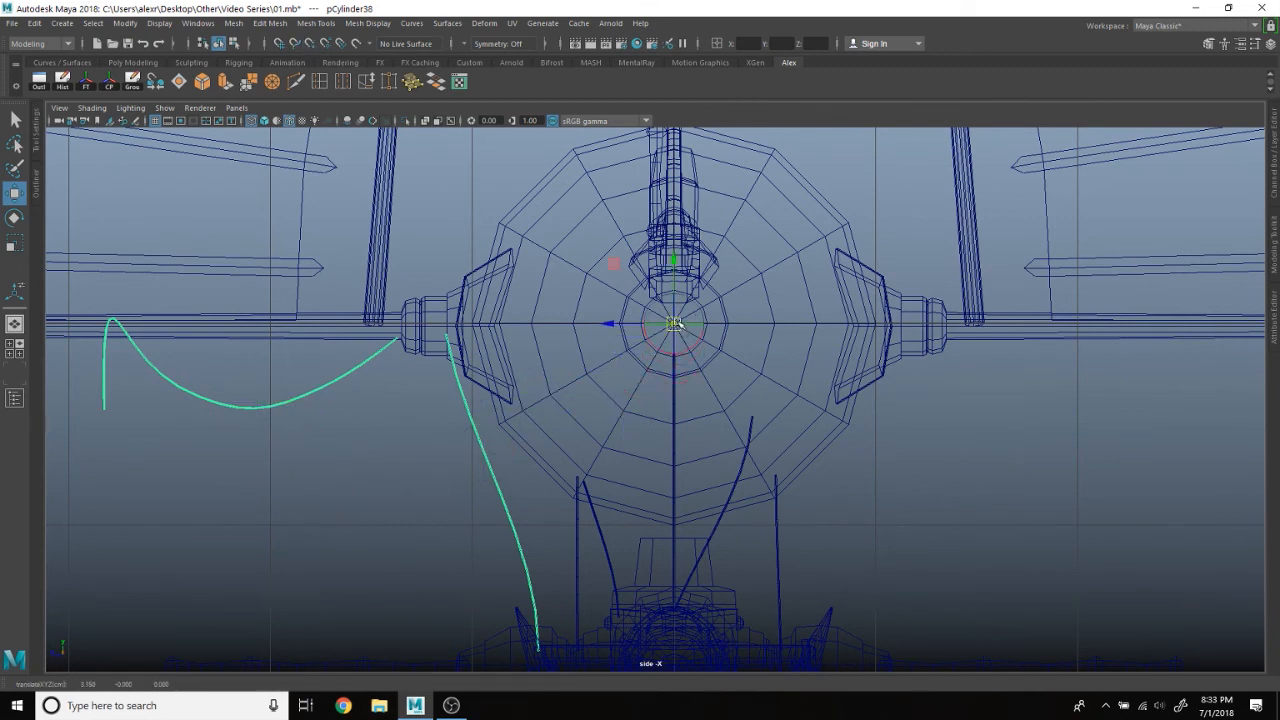
{"action": "key", "text": "d"}
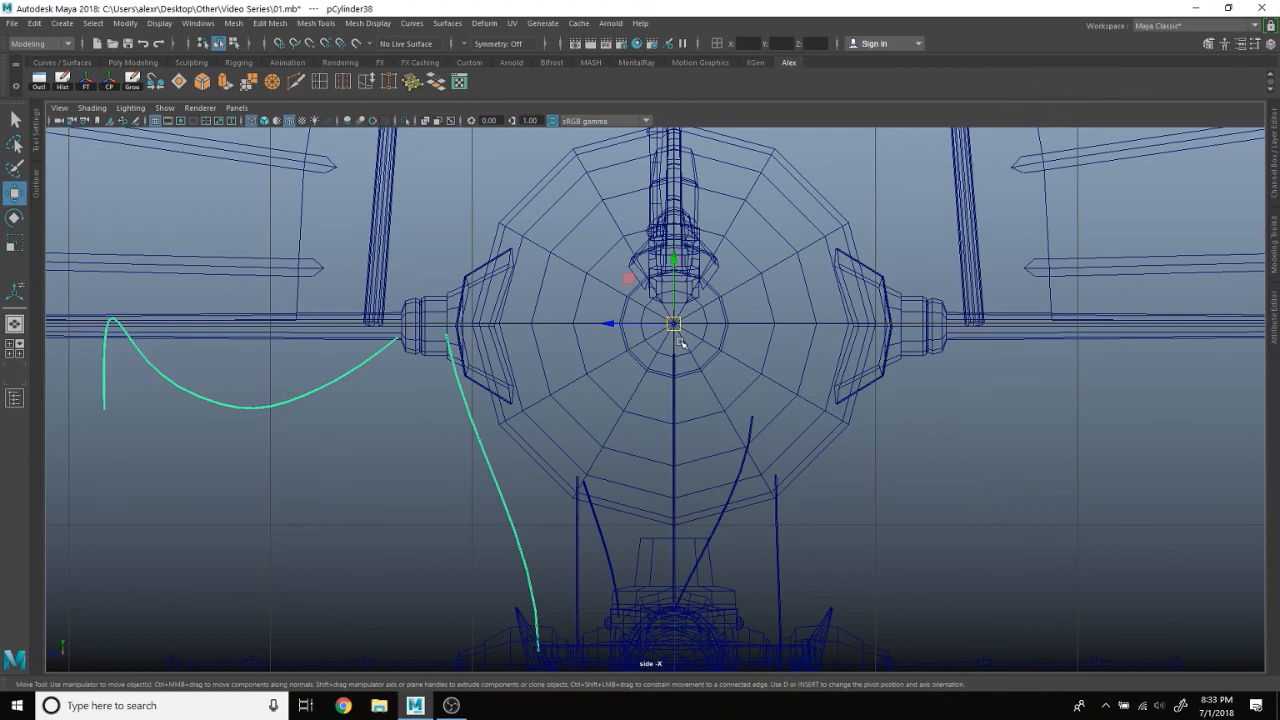
Step: Create a mirrored copy of the combined strands for the opposite side with Duplicate Special, geometry type Copy and Z scale -1
{"action": "scroll", "coordinate": [680, 343], "scroll_direction": "up", "scroll_amount": 1}
{"action": "scroll", "coordinate": [683, 303], "scroll_direction": "down", "scroll_amount": 3}
{"action": "key", "text": "space"}
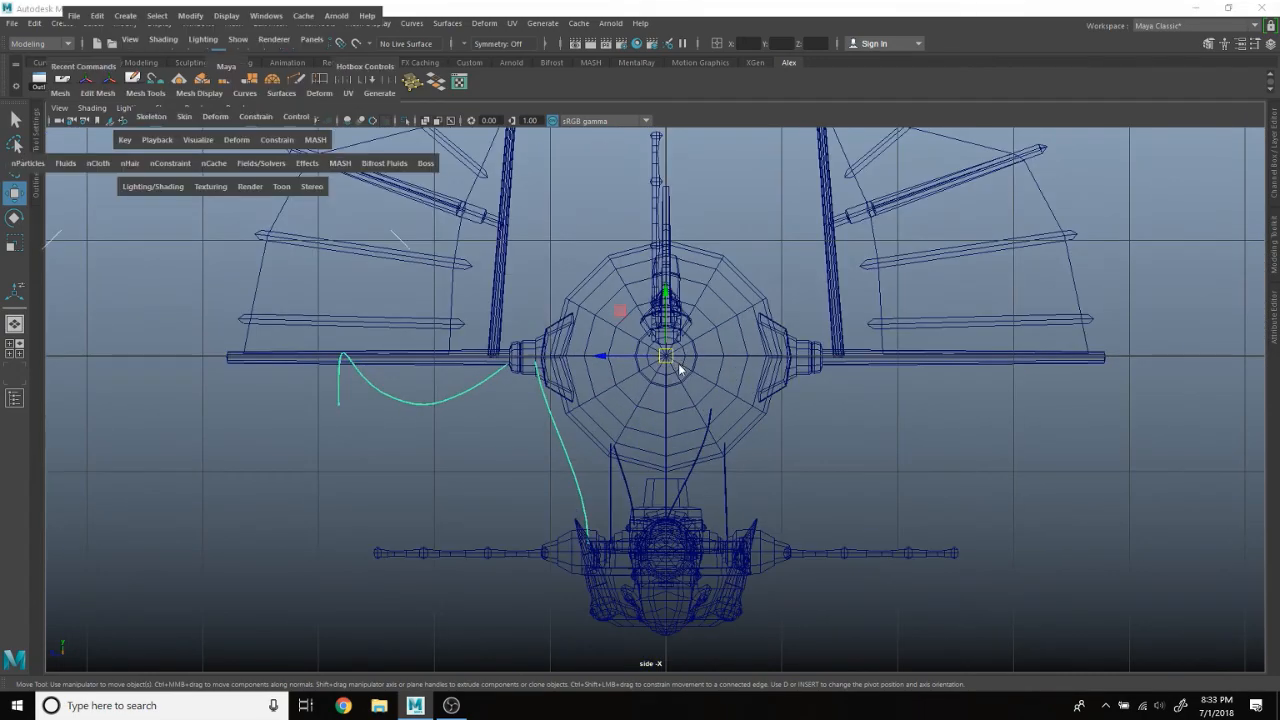
{"action": "key", "text": "space"}
{"action": "left_click_drag", "start_coordinate": [795, 228], "coordinate": [788, 200], "text": "alt"}
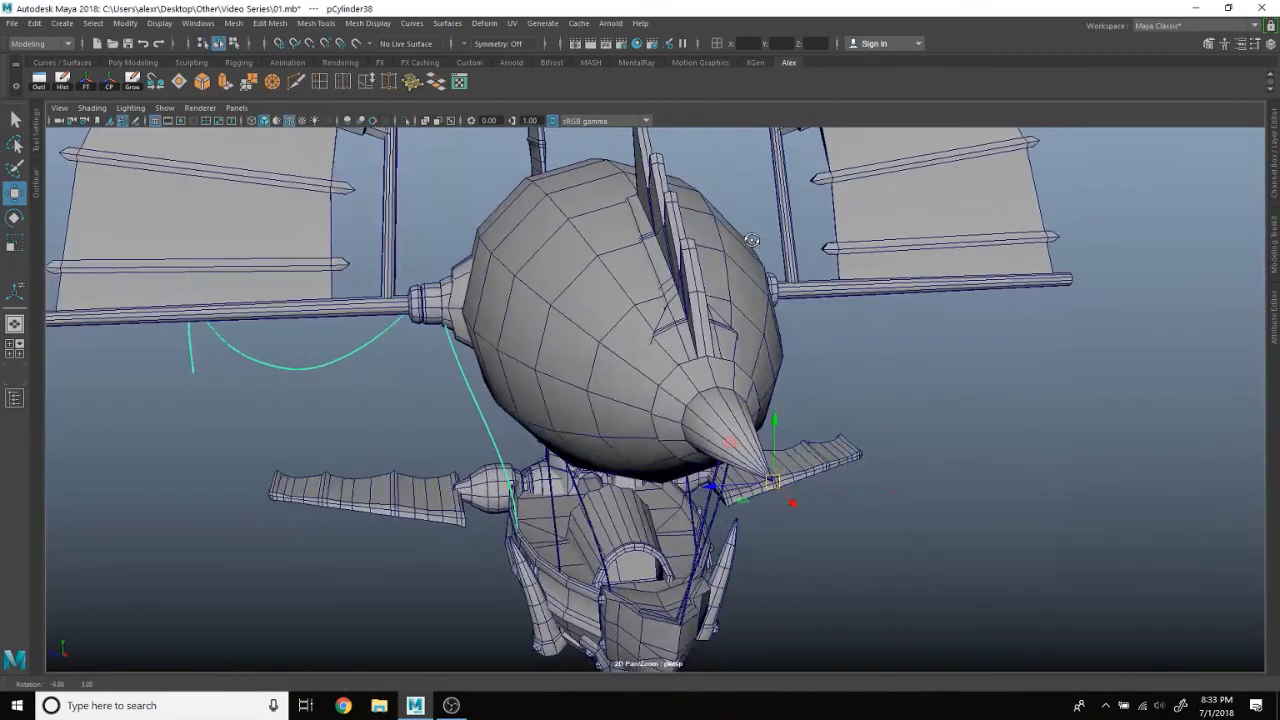
{"action": "left_click", "coordinate": [38, 24]}
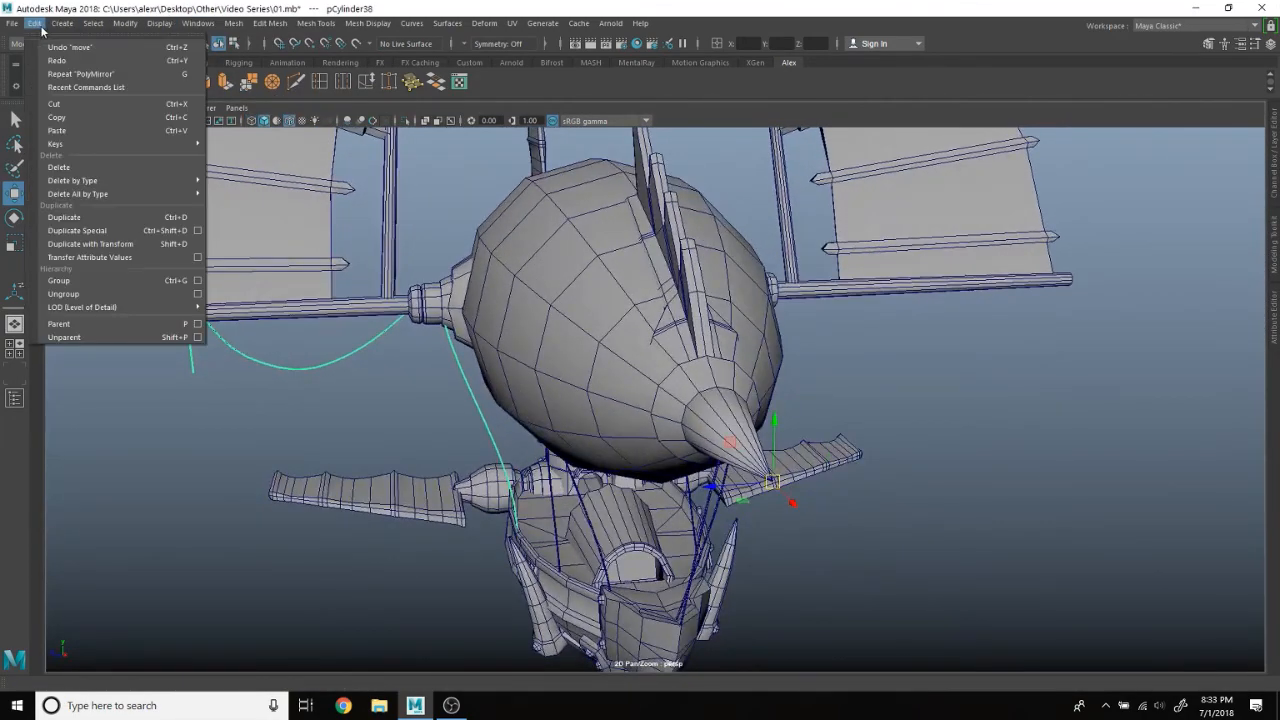
{"action": "left_click", "coordinate": [198, 230]}
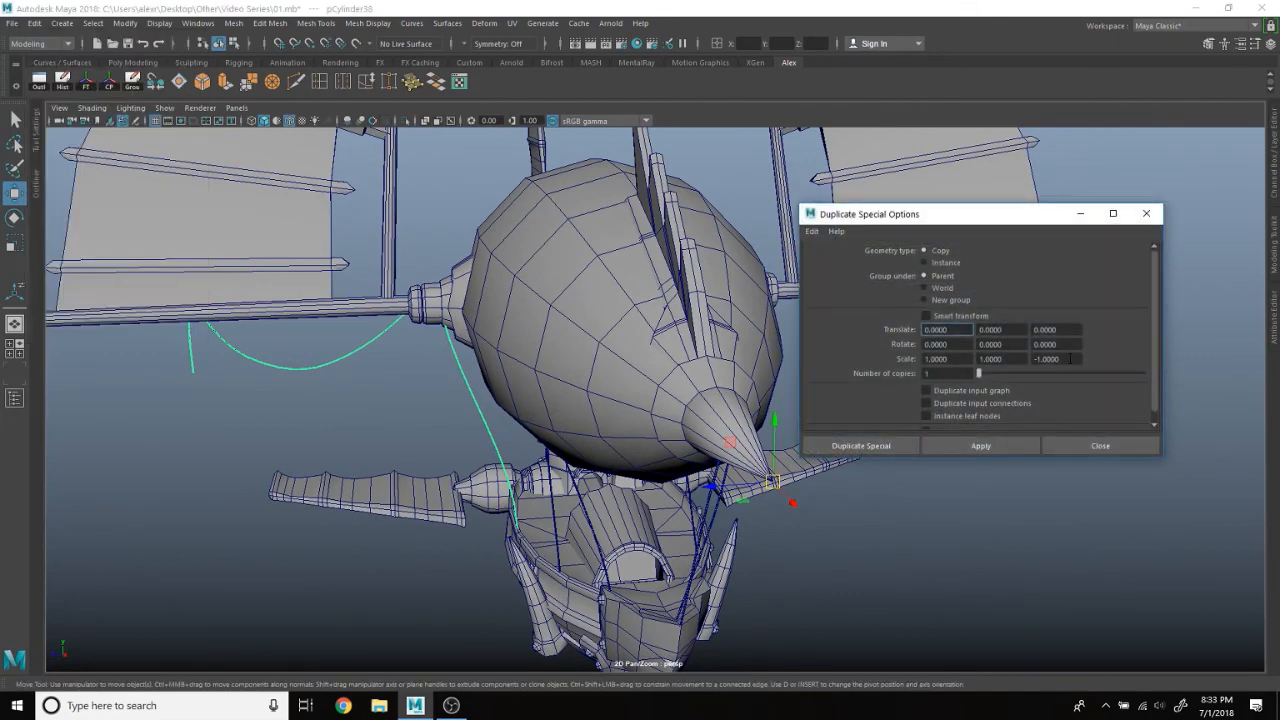
{"action": "left_click", "coordinate": [995, 448]}
{"action": "left_click", "coordinate": [1065, 448]}
{"action": "left_click_drag", "start_coordinate": [1086, 477], "coordinate": [962, 445], "text": "alt"}
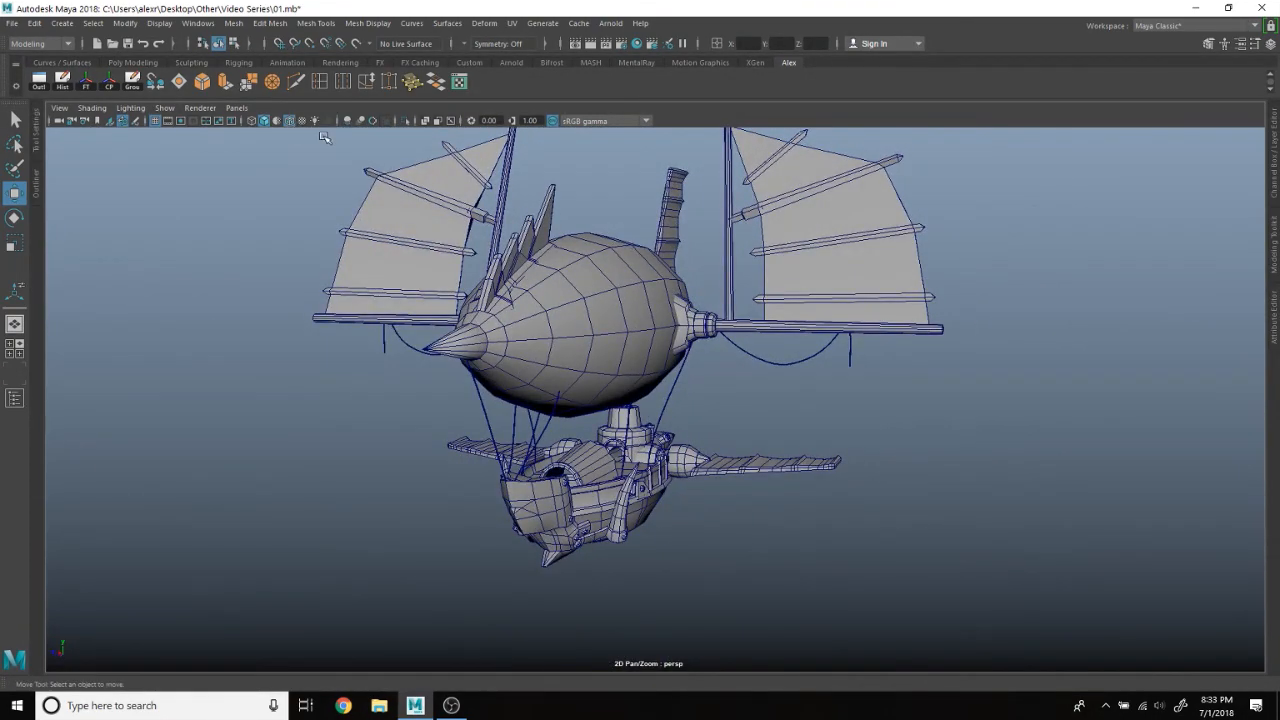
Step: Display the airship smooth shaded with wireframe on shaded turned off
{"action": "key", "text": "4"}
{"action": "key", "text": "5"}
{"action": "left_click", "coordinate": [290, 121]}
Step: Separate the mirrored side's combined ropes into individual objects
{"action": "right_click_drag", "start_coordinate": [407, 183], "coordinate": [755, 313], "text": "alt"}
{"action": "left_click_drag", "start_coordinate": [755, 313], "coordinate": [725, 327], "text": "alt"}
{"action": "scroll", "coordinate": [735, 350], "scroll_direction": "up", "scroll_amount": 10}
{"action": "left_click", "coordinate": [651, 397]}
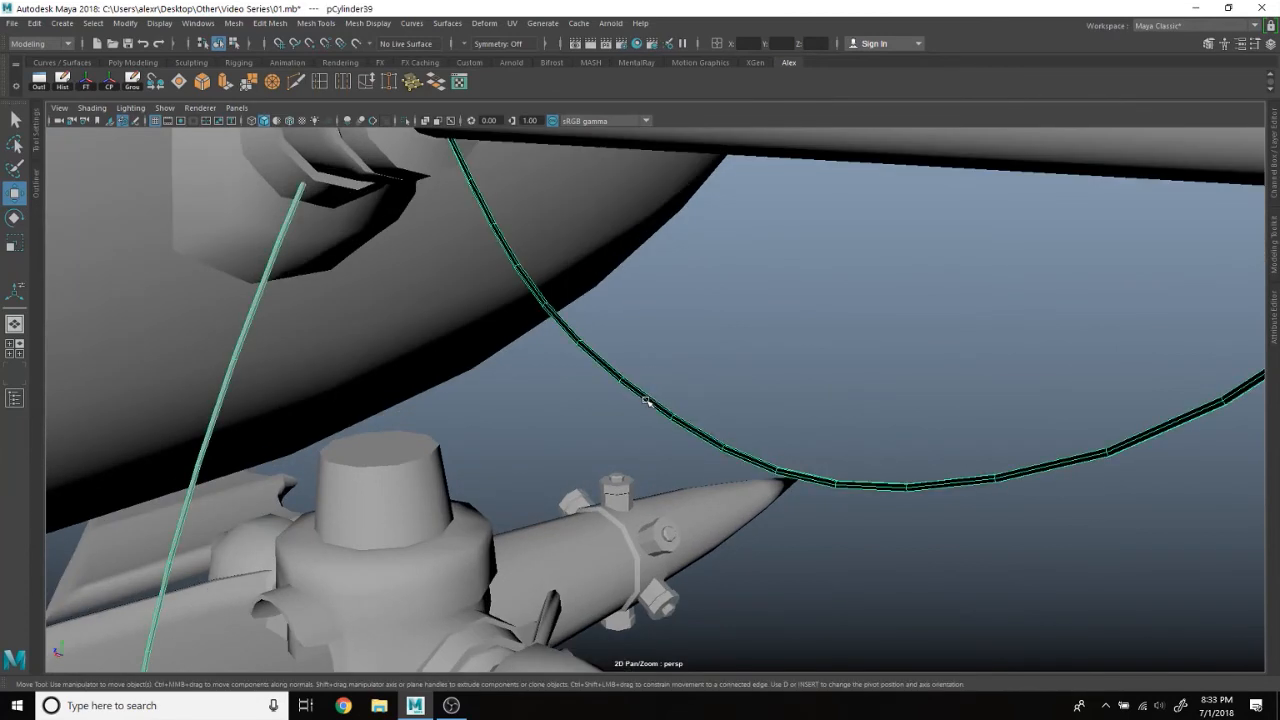
{"action": "scroll", "coordinate": [692, 324], "scroll_direction": "down", "scroll_amount": 3}
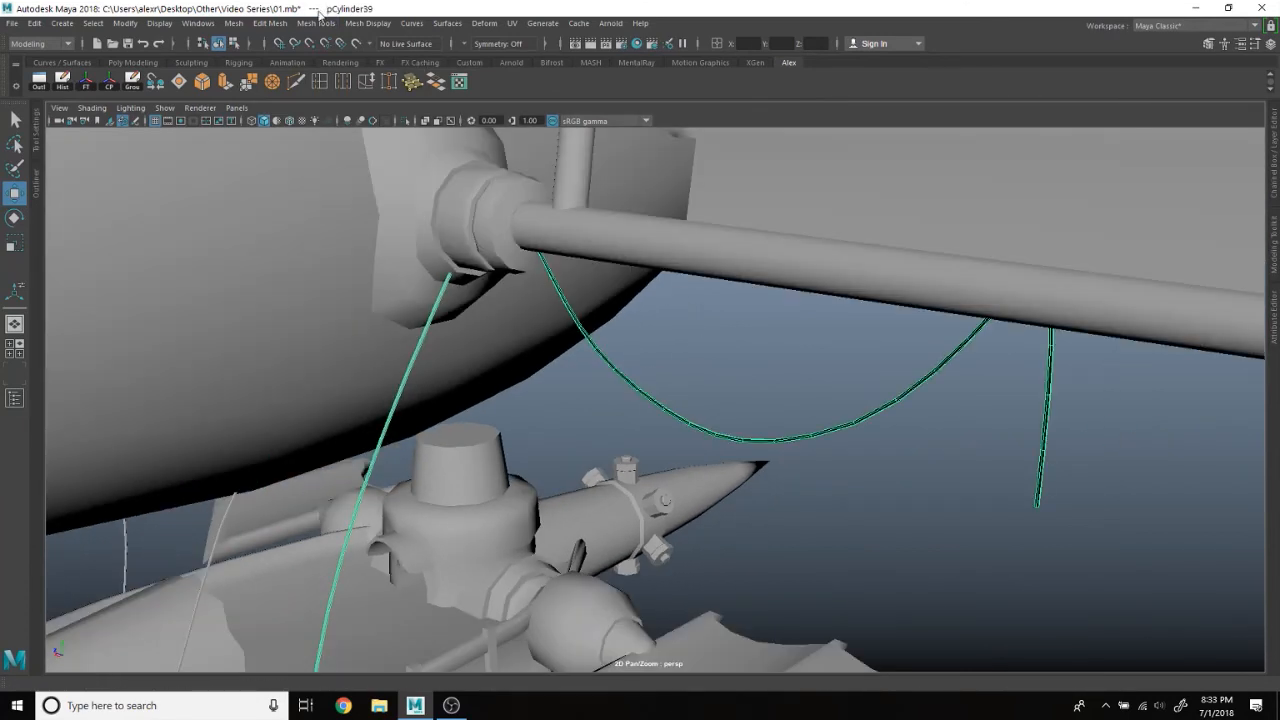
{"action": "left_click", "coordinate": [232, 24]}
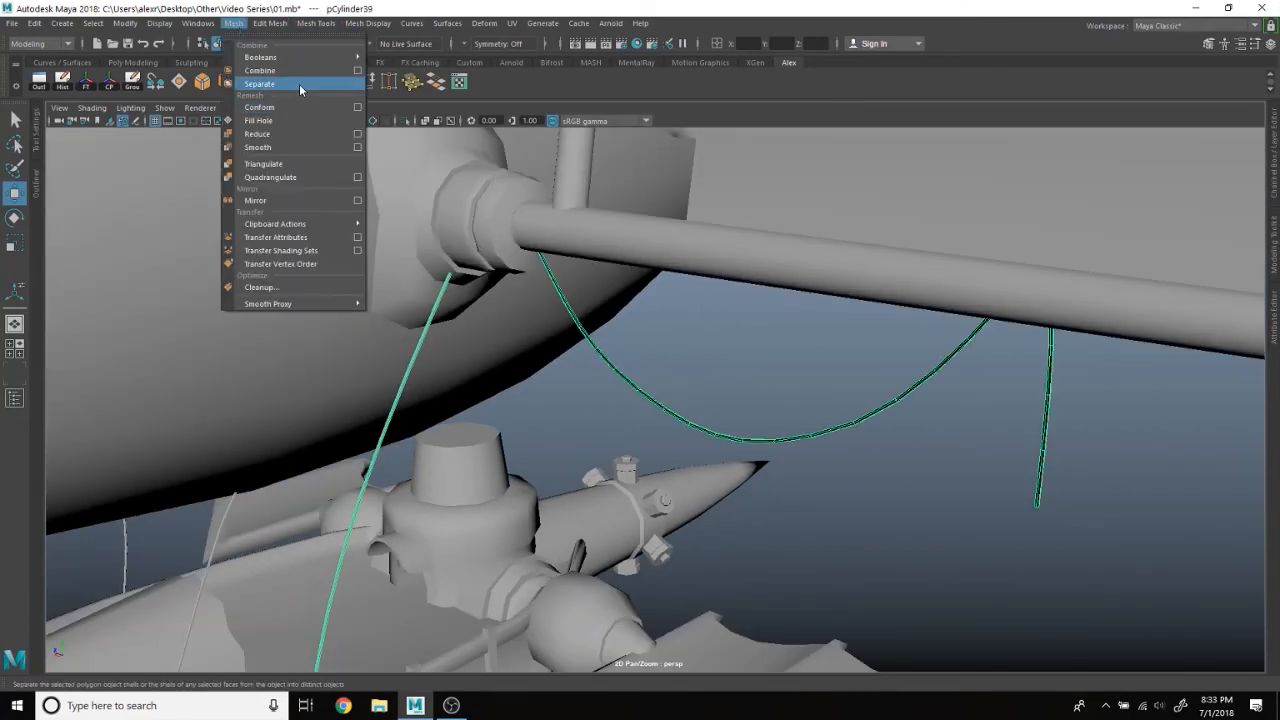
{"action": "left_click", "coordinate": [300, 85]}
{"action": "left_click", "coordinate": [737, 337]}
Step: Separate the original side's combined ropes into individual objects as well
{"action": "scroll", "coordinate": [737, 337], "scroll_direction": "down", "scroll_amount": 4}
{"action": "scroll", "coordinate": [514, 311], "scroll_direction": "down", "scroll_amount": 4}
{"action": "left_click_drag", "start_coordinate": [413, 317], "coordinate": [581, 320], "text": "alt"}
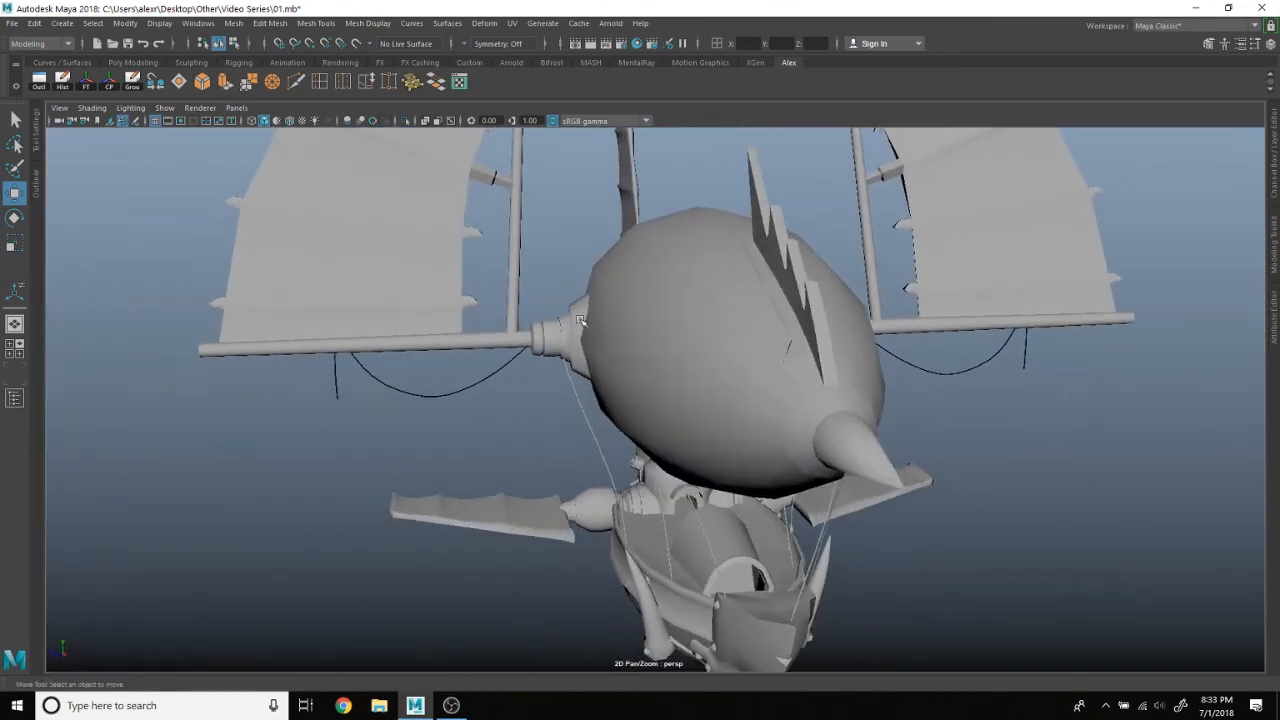
{"action": "scroll", "coordinate": [528, 392], "scroll_direction": "up", "scroll_amount": 4}
{"action": "left_click", "coordinate": [512, 411]}
{"action": "left_click", "coordinate": [233, 23]}
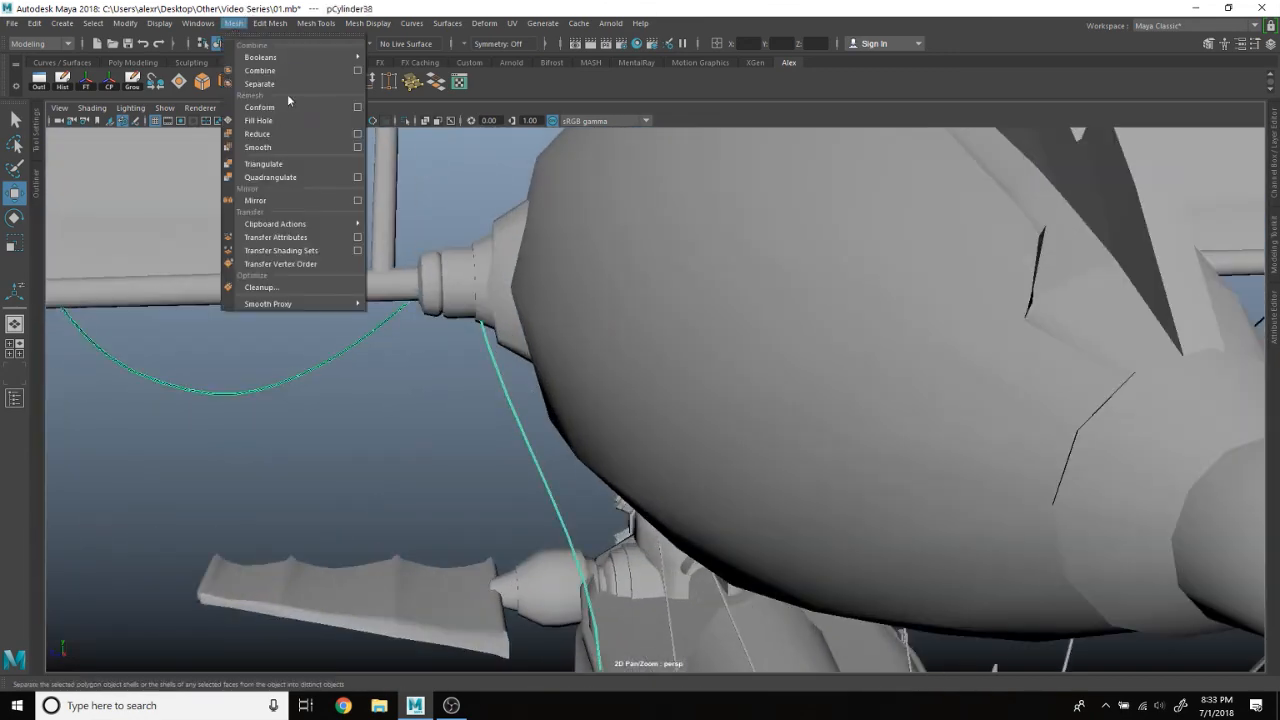
{"action": "left_click", "coordinate": [287, 85]}
{"action": "left_click", "coordinate": [337, 401]}
Step: Reverse the normals of the sagging rope under the sail boom on each side of the airship
{"action": "left_click", "coordinate": [326, 360]}
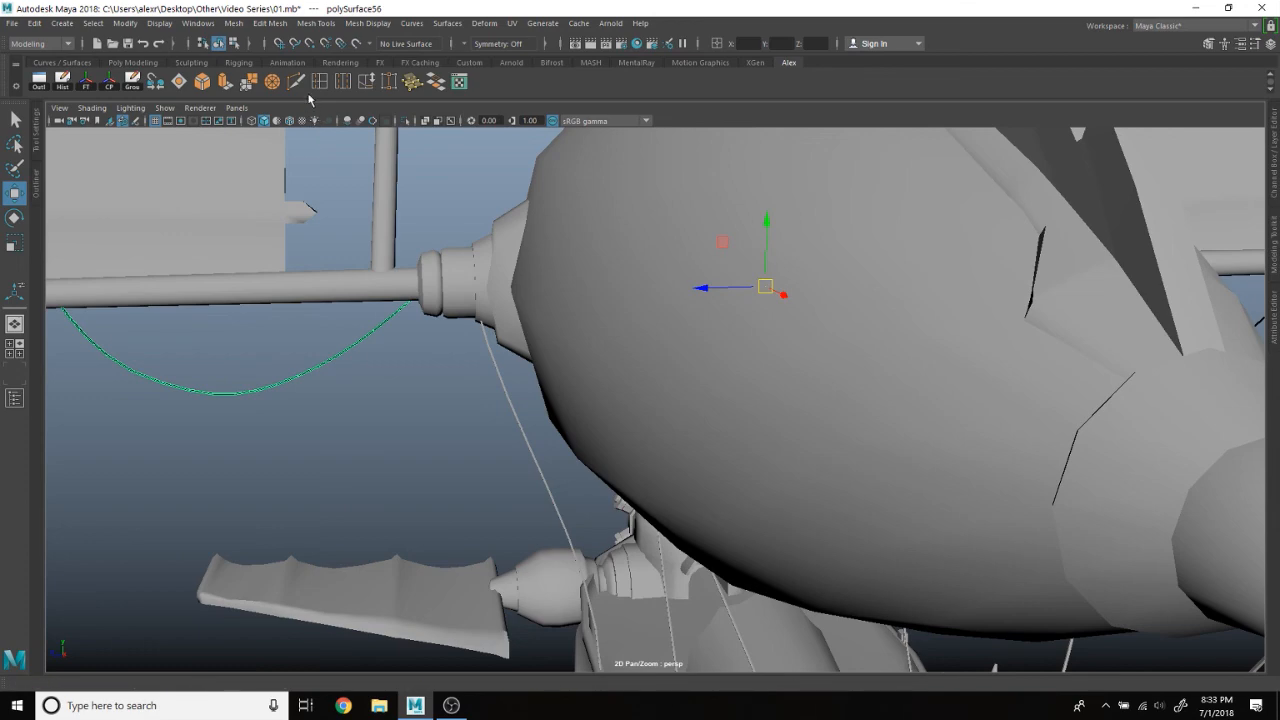
{"action": "left_click", "coordinate": [360, 23]}
{"action": "left_click", "coordinate": [400, 88]}
{"action": "left_click_drag", "start_coordinate": [443, 437], "coordinate": [557, 443], "text": "alt"}
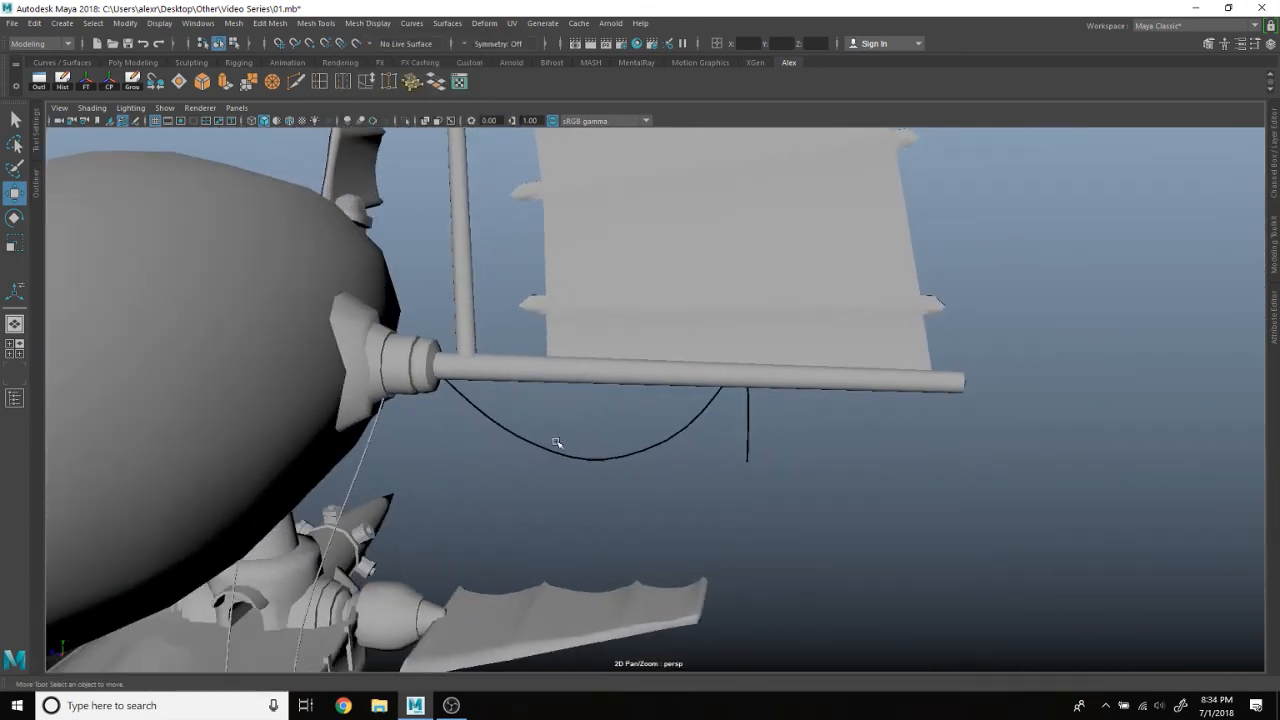
{"action": "left_click", "coordinate": [557, 453]}
{"action": "scroll", "coordinate": [560, 448], "scroll_direction": "up", "scroll_amount": 6}
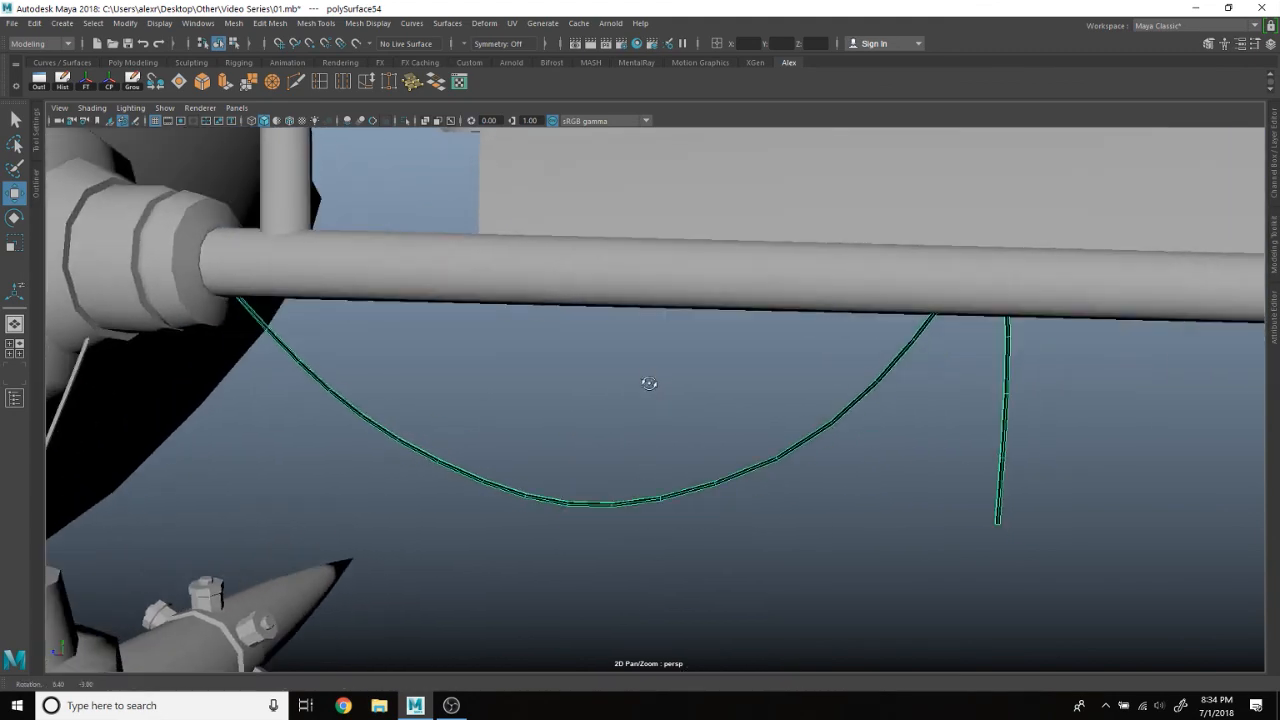
{"action": "left_click", "coordinate": [367, 23]}
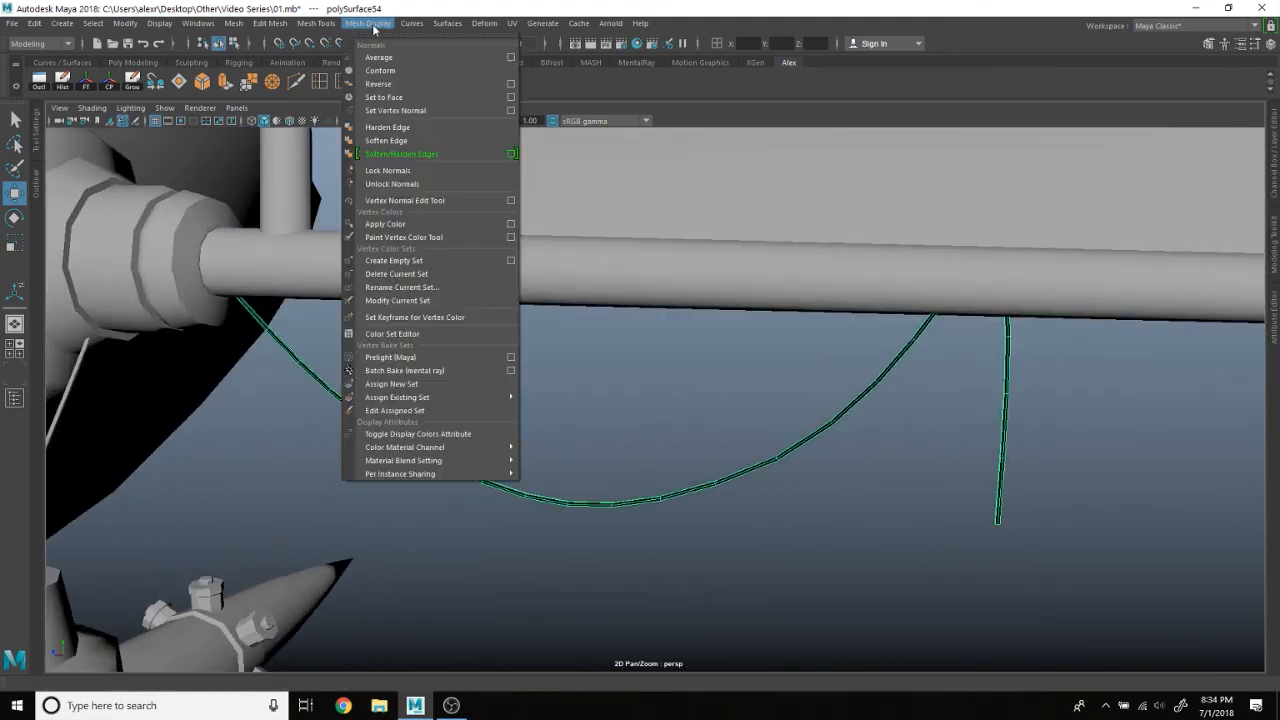
{"action": "left_click", "coordinate": [378, 84]}
Step: Select all the suspension ropes between balloon and ship, along with the sagging ropes under both sail booms
{"action": "left_click_drag", "start_coordinate": [517, 449], "coordinate": [581, 356], "text": "alt"}
{"action": "scroll", "coordinate": [581, 356], "scroll_direction": "up", "scroll_amount": 3}
{"action": "left_click_drag", "start_coordinate": [572, 419], "coordinate": [766, 346], "text": "alt"}
{"action": "right_click_drag", "start_coordinate": [766, 346], "coordinate": [519, 438], "text": "alt"}
{"action": "left_click_drag", "start_coordinate": [418, 411], "coordinate": [416, 408]}
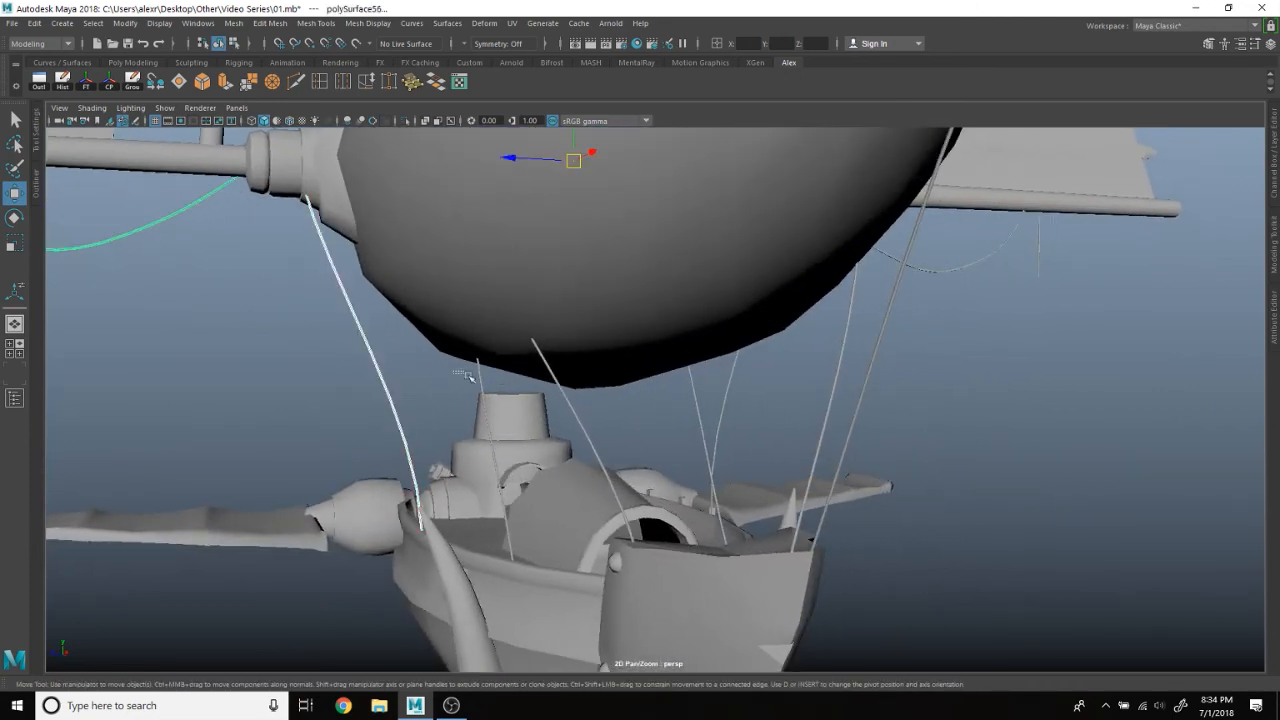
{"action": "left_click_drag", "start_coordinate": [566, 430], "coordinate": [490, 376]}
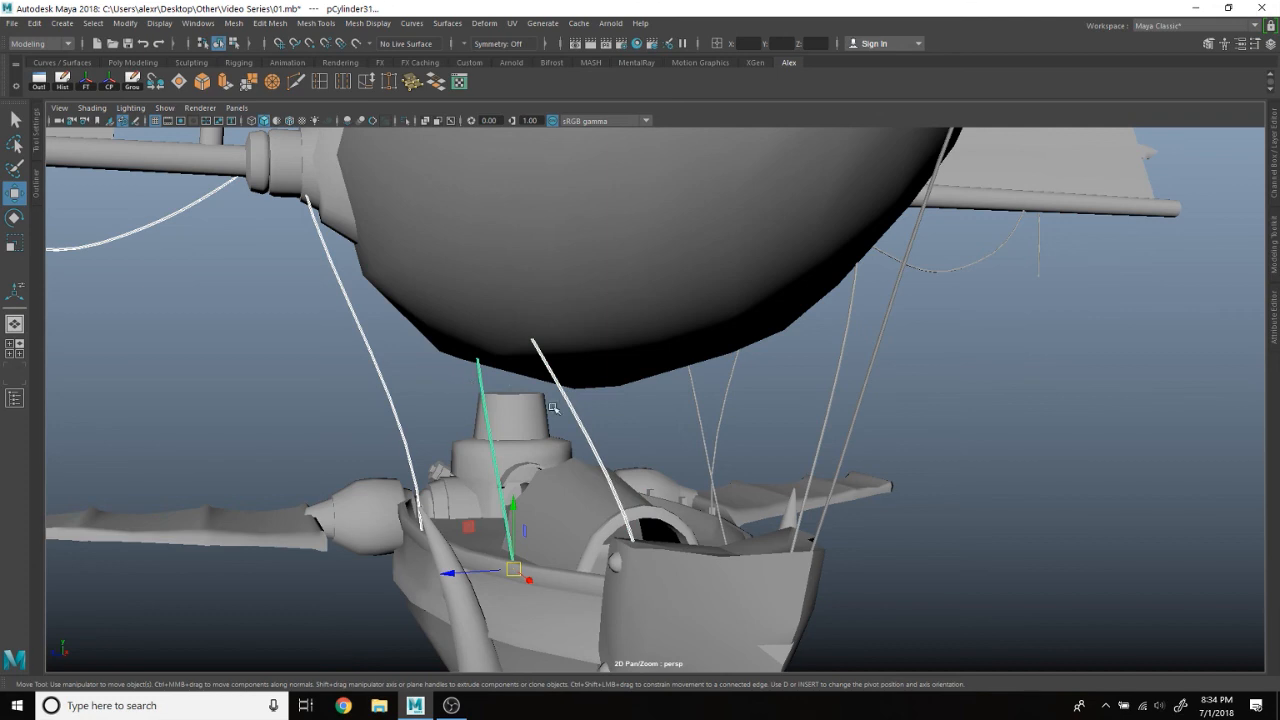
{"action": "left_click_drag", "start_coordinate": [741, 411], "coordinate": [743, 410], "text": "shift"}
{"action": "left_click_drag", "start_coordinate": [816, 376], "coordinate": [600, 214], "text": "shift"}
{"action": "scroll", "coordinate": [955, 305], "scroll_direction": "down", "scroll_amount": 4}
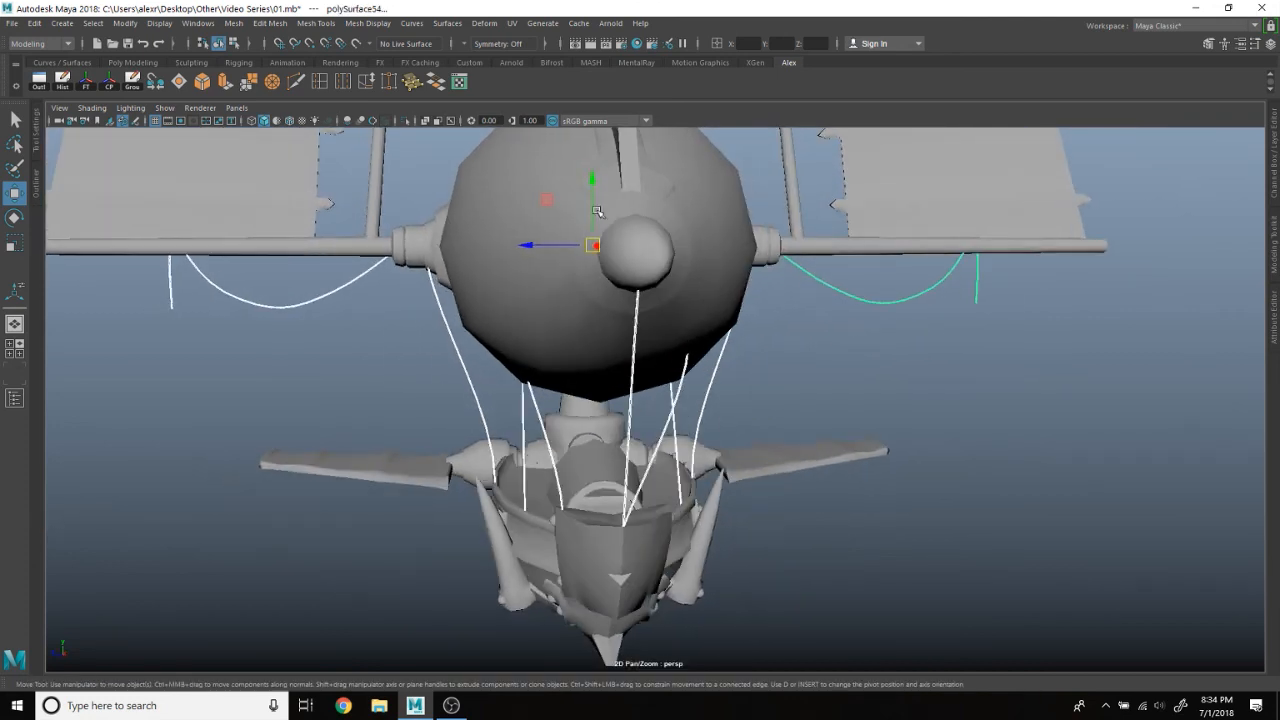
Step: Isolate the selected ropes in the perspective view
{"action": "left_click", "coordinate": [405, 121]}
{"action": "scroll", "coordinate": [572, 295], "scroll_direction": "down", "scroll_amount": 2}
{"action": "middle_click_drag", "start_coordinate": [586, 297], "coordinate": [529, 346], "text": "alt"}
{"action": "scroll", "coordinate": [529, 346], "scroll_direction": "up", "scroll_amount": 3}
{"action": "left_click_drag", "start_coordinate": [529, 346], "coordinate": [609, 357], "text": "alt"}
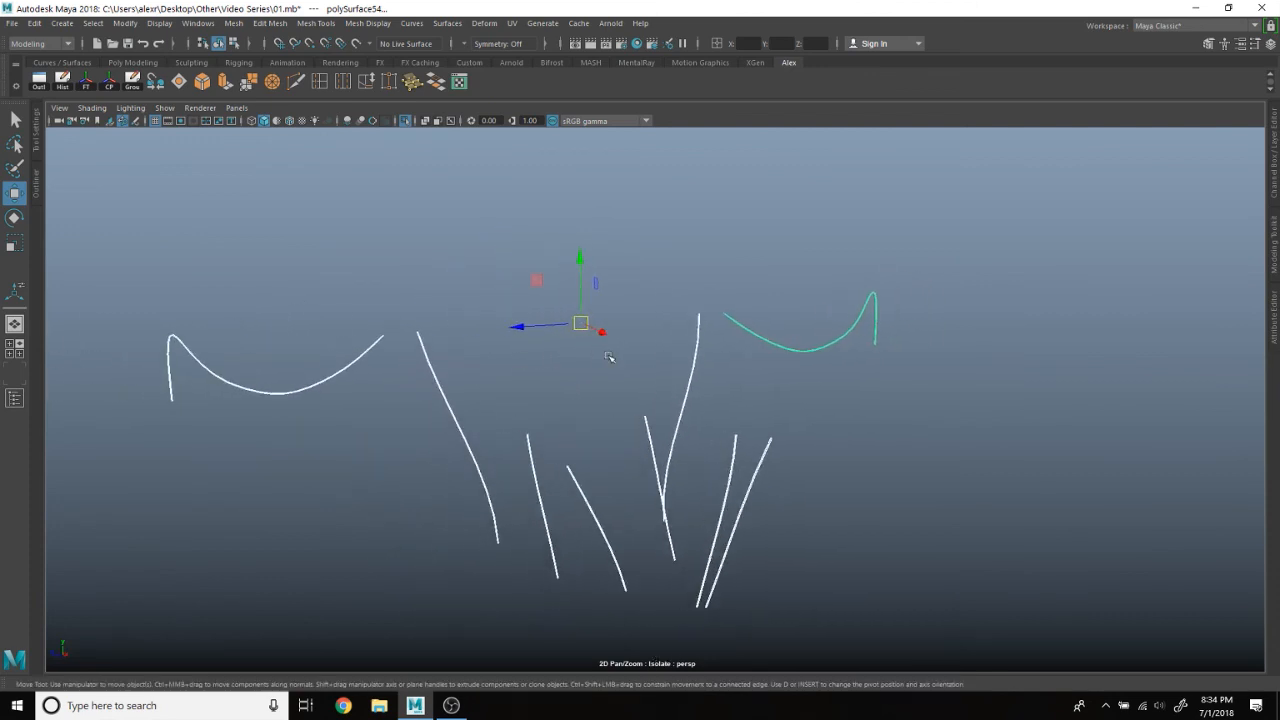
Step: Set the Move tool's axis orientation to Normal
{"action": "double_click", "coordinate": [14, 200]}
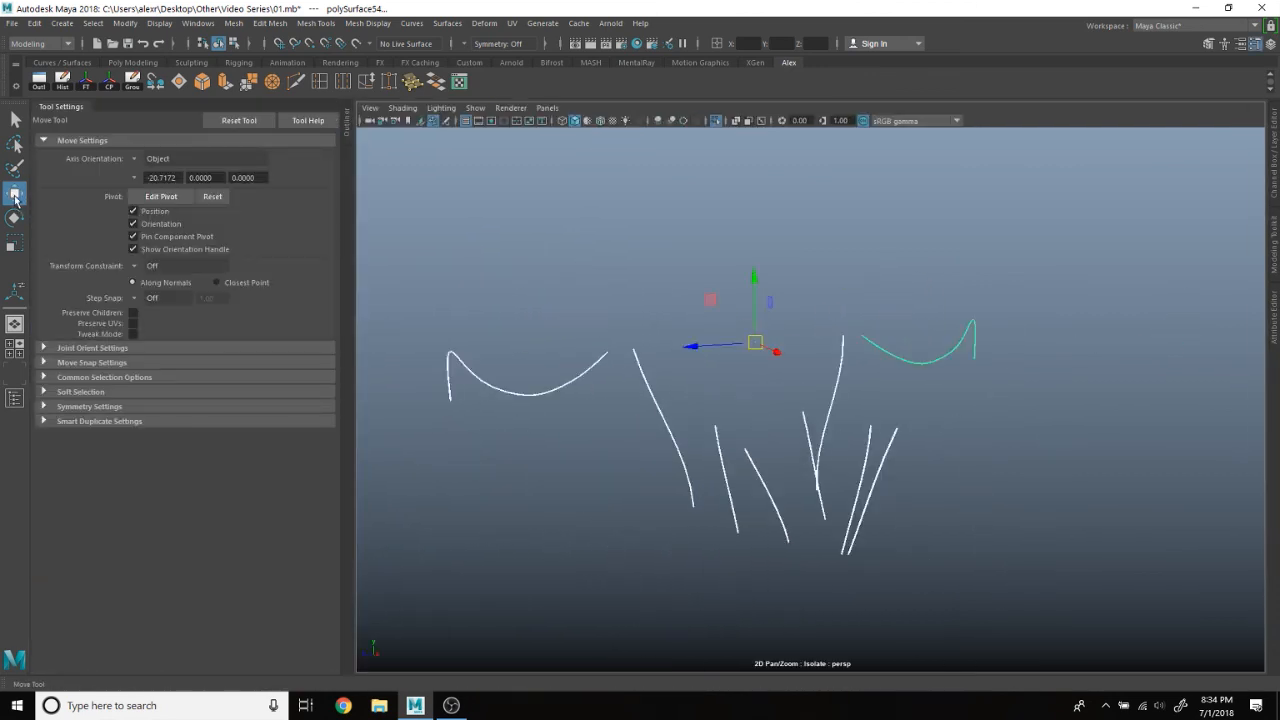
{"action": "left_click", "coordinate": [138, 160]}
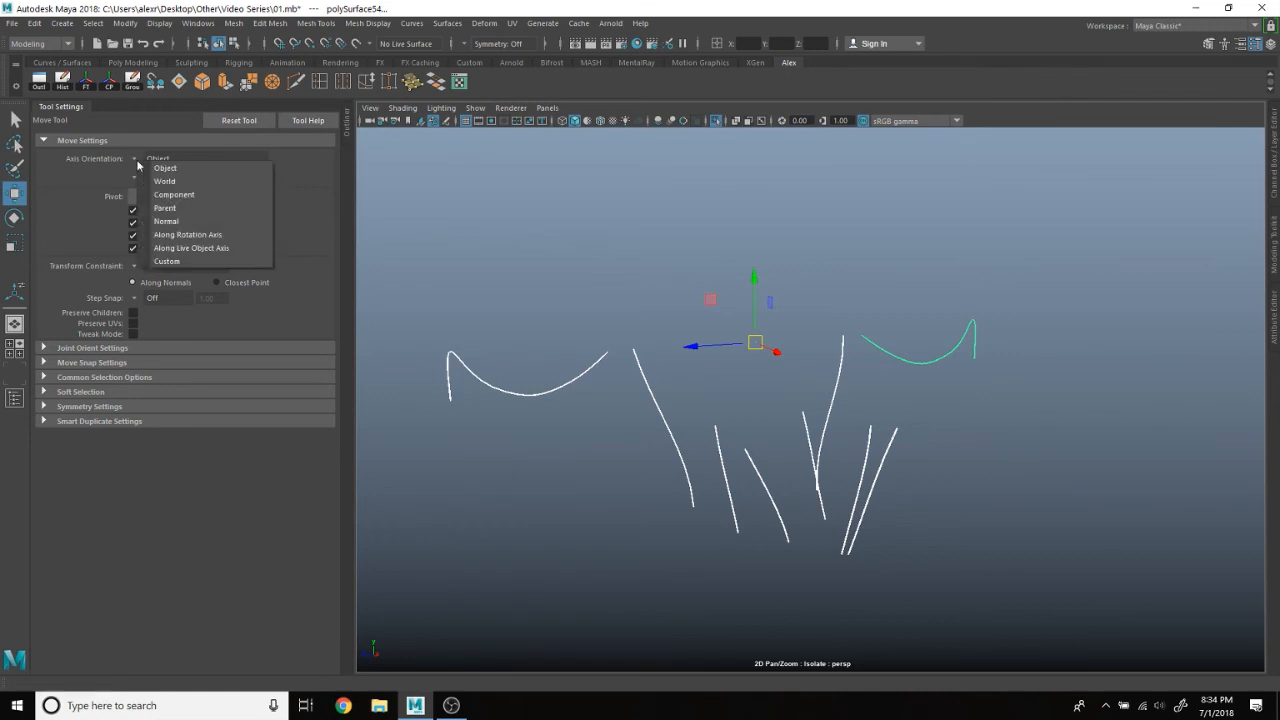
{"action": "left_click", "coordinate": [204, 218]}
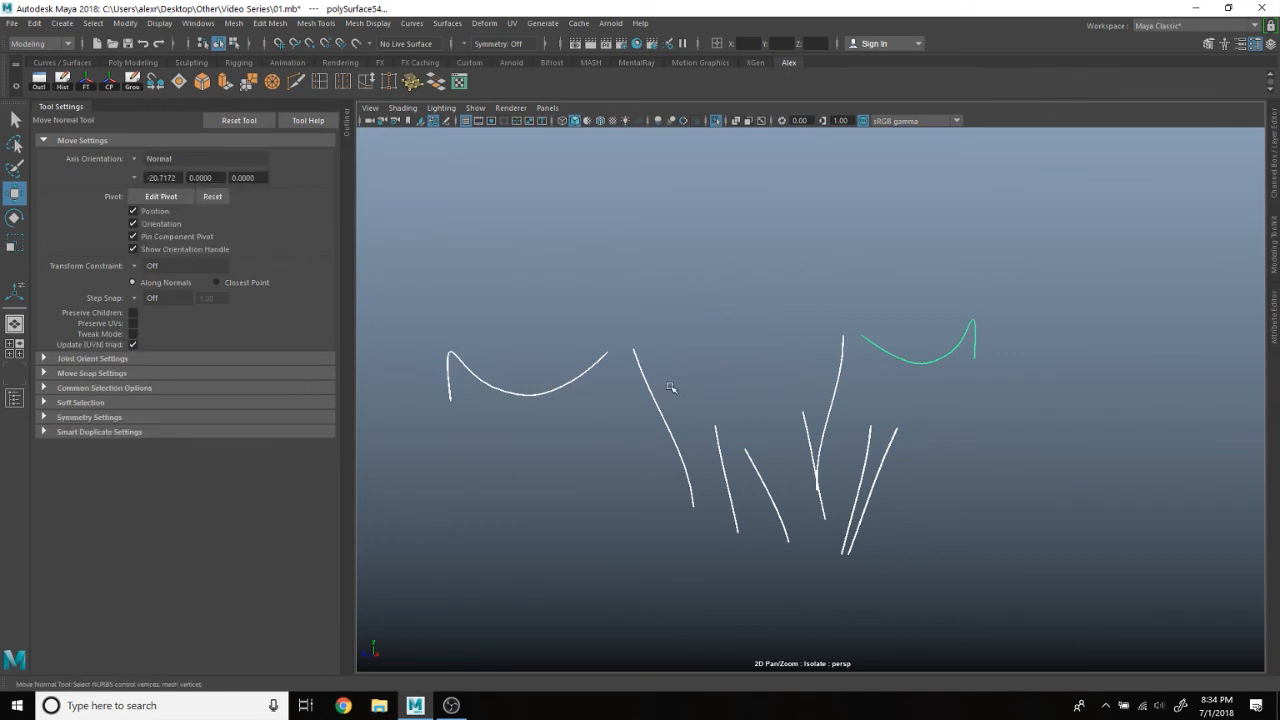
Step: Select the vertices of all the isolated ropes and move them outward along their normals to thicken the ropes
{"action": "right_click_drag", "start_coordinate": [622, 309], "coordinate": [623, 347]}
{"action": "right_click_drag", "start_coordinate": [582, 310], "coordinate": [575, 310]}
{"action": "left_click_drag", "start_coordinate": [393, 234], "coordinate": [1123, 589]}
{"action": "left_click_drag", "start_coordinate": [940, 485], "coordinate": [812, 395], "text": "alt"}
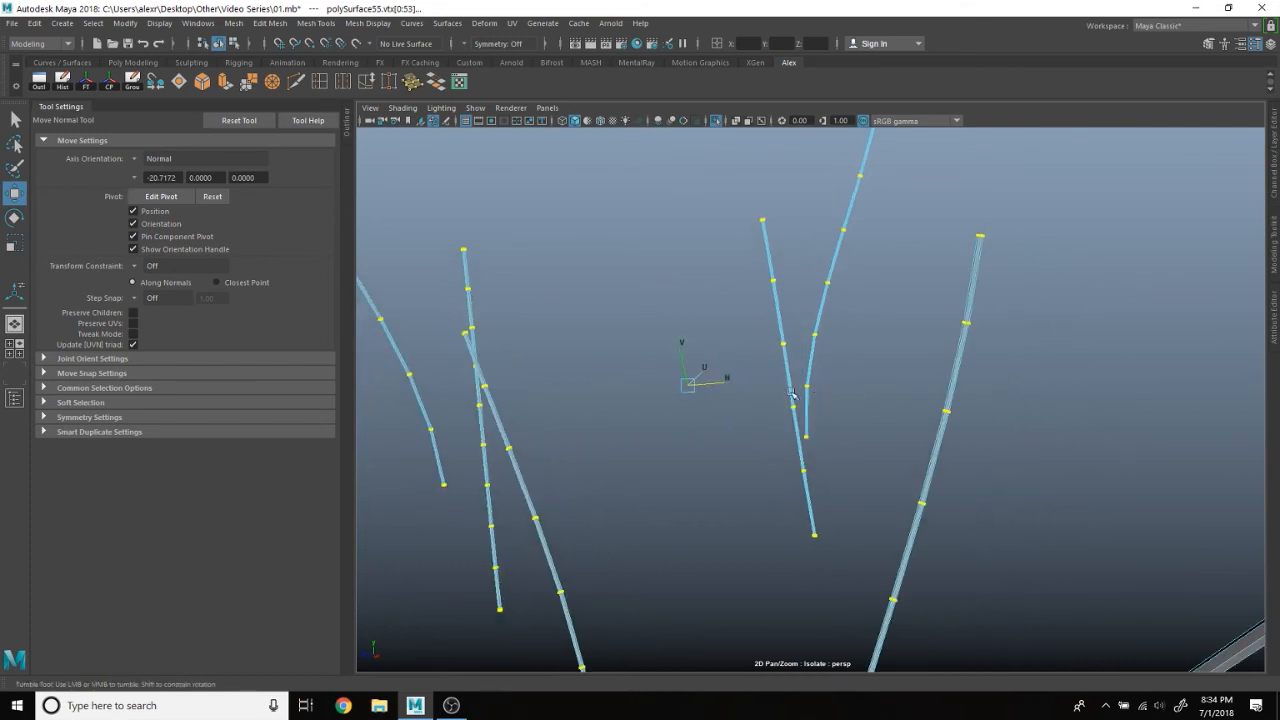
{"action": "left_click_drag", "start_coordinate": [718, 383], "coordinate": [716, 385]}
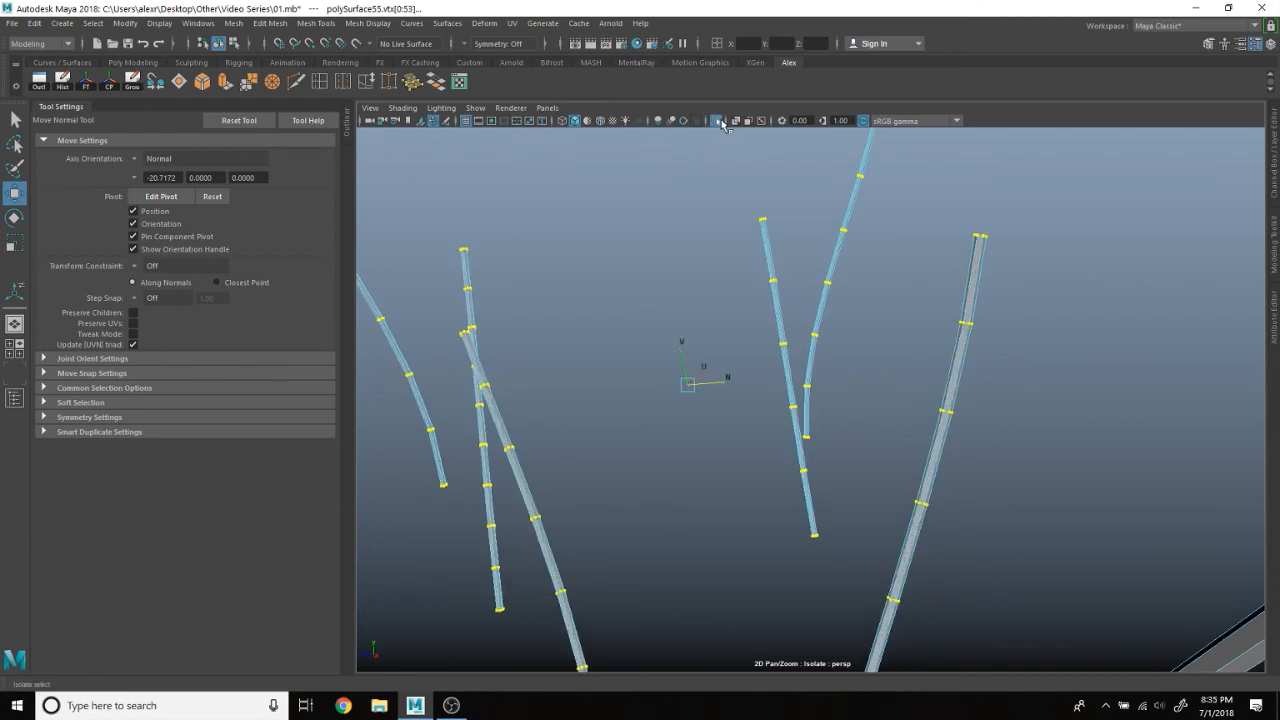
Step: Turn off isolation to show the whole airship and close the Move tool settings
{"action": "left_click", "coordinate": [719, 122]}
{"action": "scroll", "coordinate": [709, 183], "scroll_direction": "down", "scroll_amount": 5}
{"action": "left_click_drag", "start_coordinate": [709, 183], "coordinate": [716, 284], "text": "alt"}
{"action": "scroll", "coordinate": [716, 284], "scroll_direction": "up", "scroll_amount": 3}
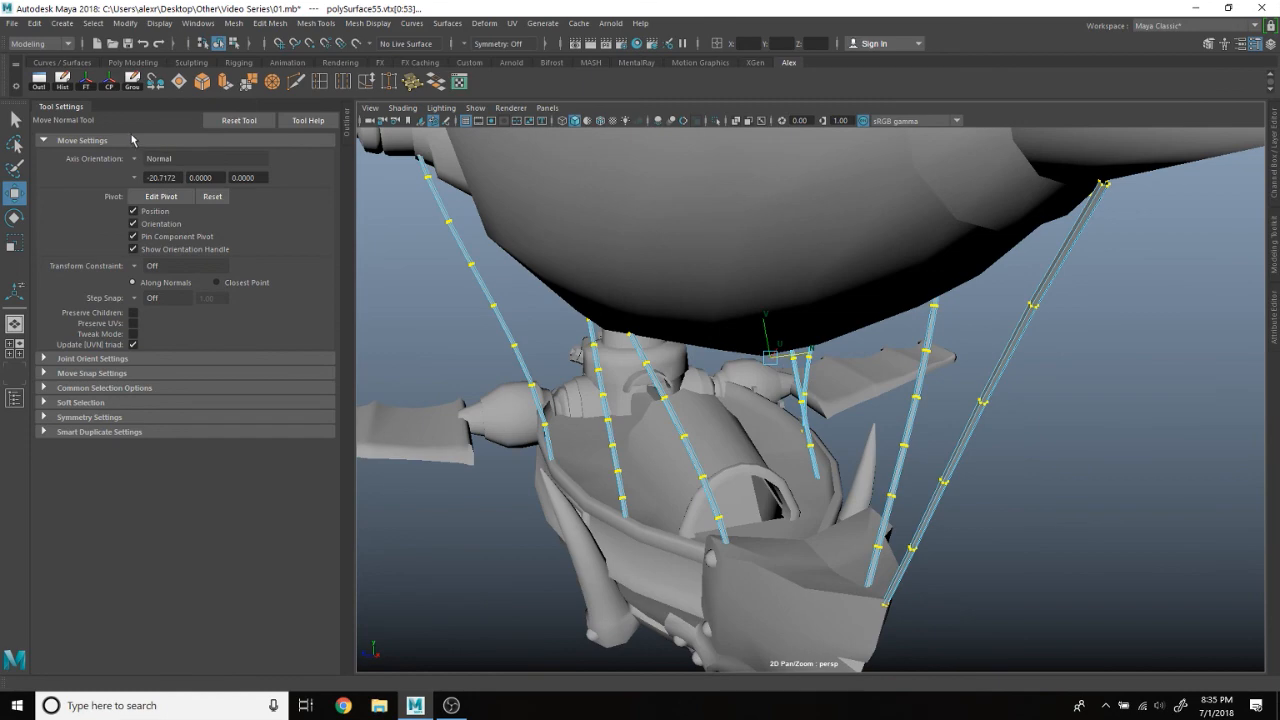
{"action": "left_click", "coordinate": [79, 110]}
Step: Adjust the ropes' thickness along the vertex normals against the full airship, return to object selection and deselect everything
{"action": "left_click_drag", "start_coordinate": [683, 393], "coordinate": [722, 375], "text": "alt"}
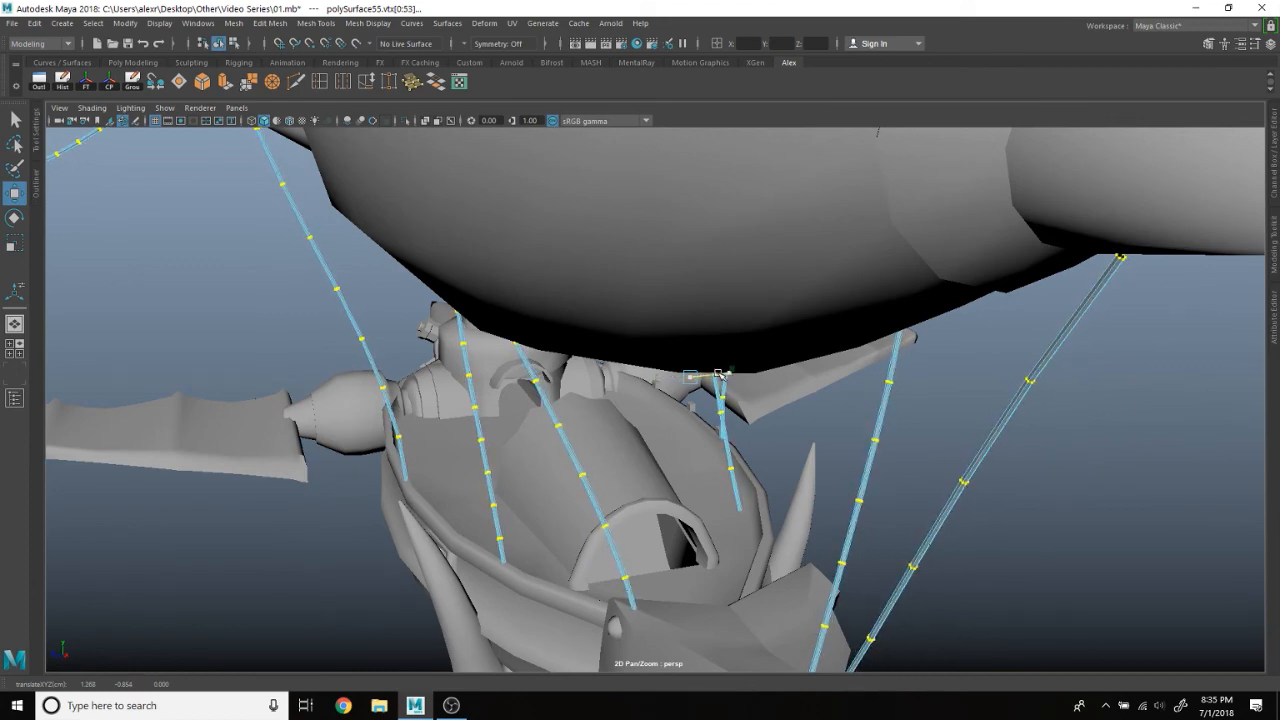
{"action": "scroll", "coordinate": [1117, 456], "scroll_direction": "down", "scroll_amount": 6}
{"action": "left_click_drag", "start_coordinate": [1115, 455], "coordinate": [1054, 416], "text": "alt"}
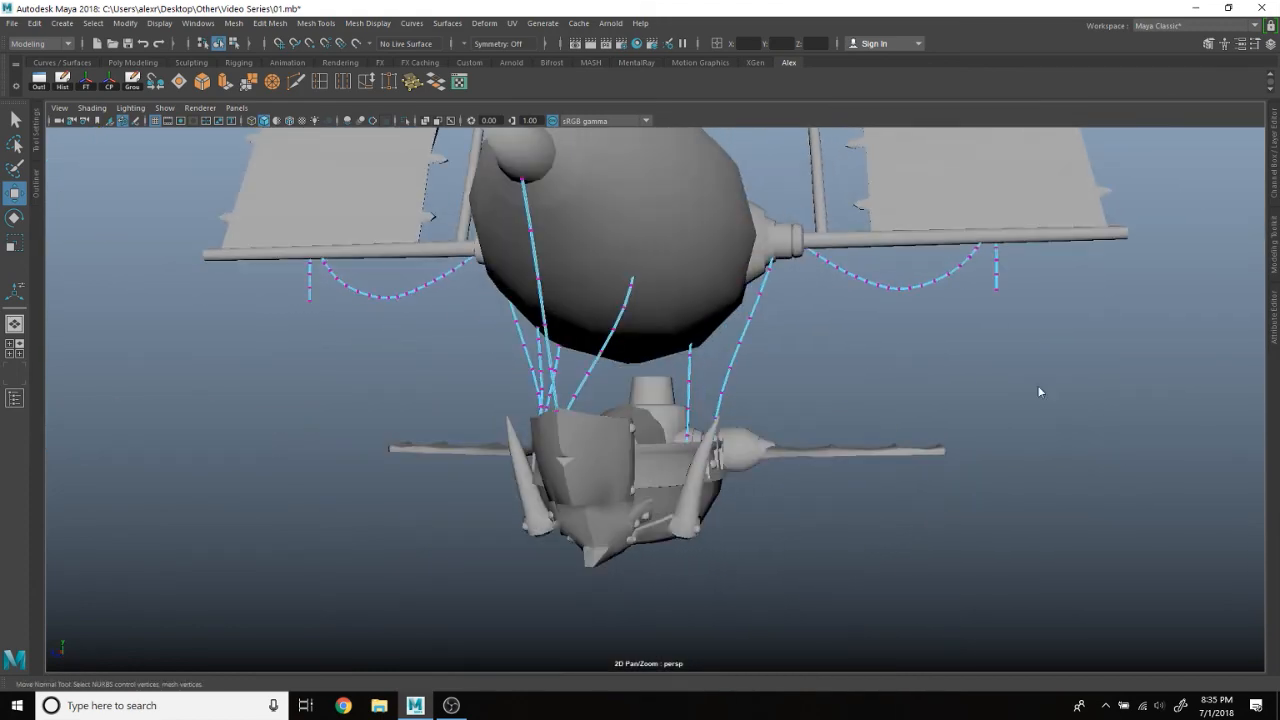
{"action": "right_click_drag", "start_coordinate": [1037, 309], "coordinate": [1103, 296]}
{"action": "left_click", "coordinate": [1097, 310]}
{"action": "left_click_drag", "start_coordinate": [1040, 355], "coordinate": [1086, 369], "text": "alt"}
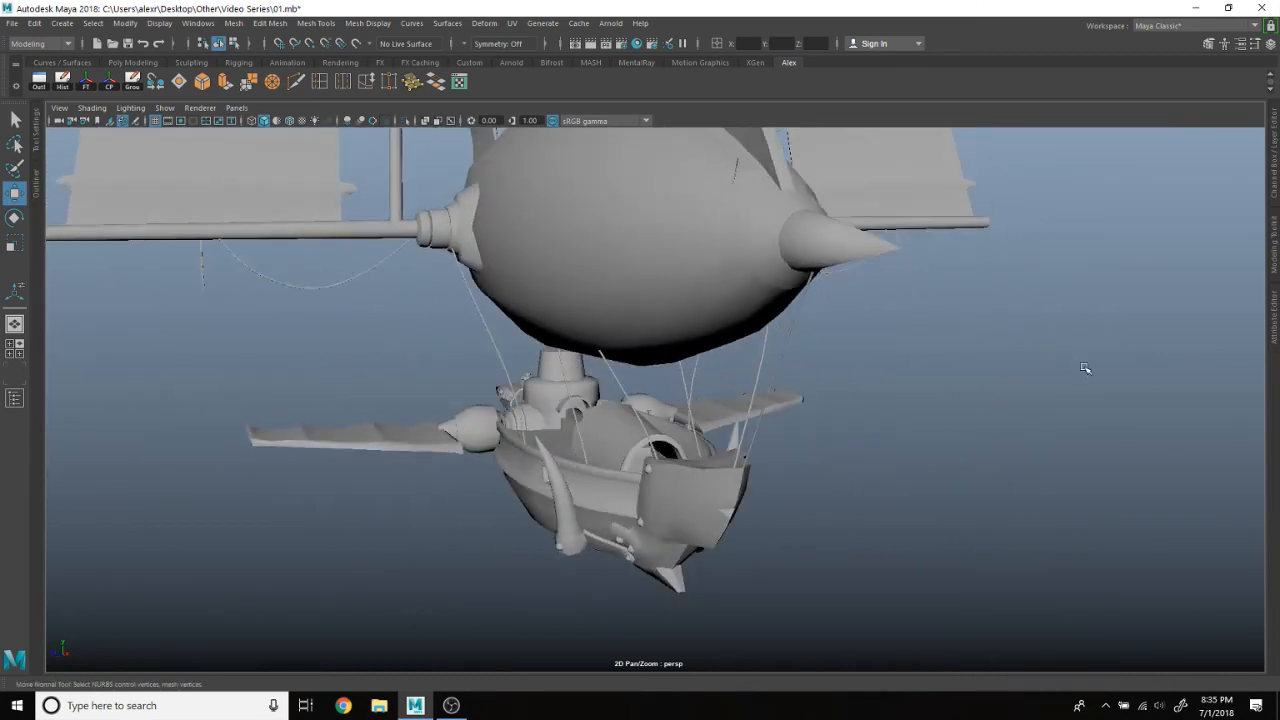
Step: Restore the previous rope selection and try selecting the vertices of all the separate ropes together again
{"action": "scroll", "coordinate": [1086, 369], "scroll_direction": "up", "scroll_amount": 4}
{"action": "key", "text": "ctrl+z"}
{"action": "right_click_drag", "start_coordinate": [707, 310], "coordinate": [654, 314]}
{"action": "scroll", "coordinate": [580, 290], "scroll_direction": "down", "scroll_amount": 6}
{"action": "right_click_drag", "start_coordinate": [517, 325], "coordinate": [575, 297]}
{"action": "scroll", "coordinate": [569, 366], "scroll_direction": "up", "scroll_amount": 3}
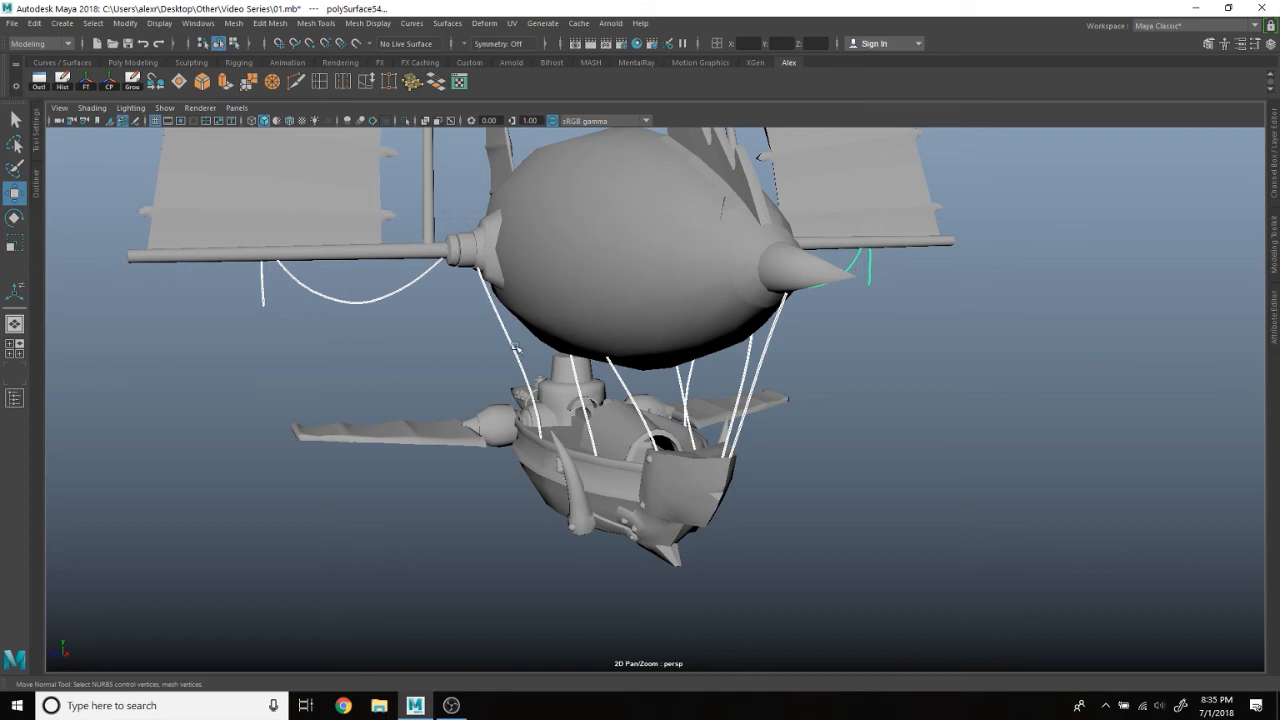
{"action": "right_click_drag", "start_coordinate": [516, 310], "coordinate": [517, 349]}
{"action": "right_click_drag", "start_coordinate": [453, 309], "coordinate": [453, 309]}
{"action": "left_click_drag", "start_coordinate": [202, 184], "coordinate": [1100, 623]}
{"action": "right_click_drag", "start_coordinate": [820, 500], "coordinate": [892, 447], "text": "alt"}
{"action": "right_click_drag", "start_coordinate": [893, 330], "coordinate": [963, 330]}
Step: Select all the ropes on both sides of the airship and combine them into one mesh
{"action": "left_click_drag", "start_coordinate": [871, 391], "coordinate": [830, 376], "text": "alt"}
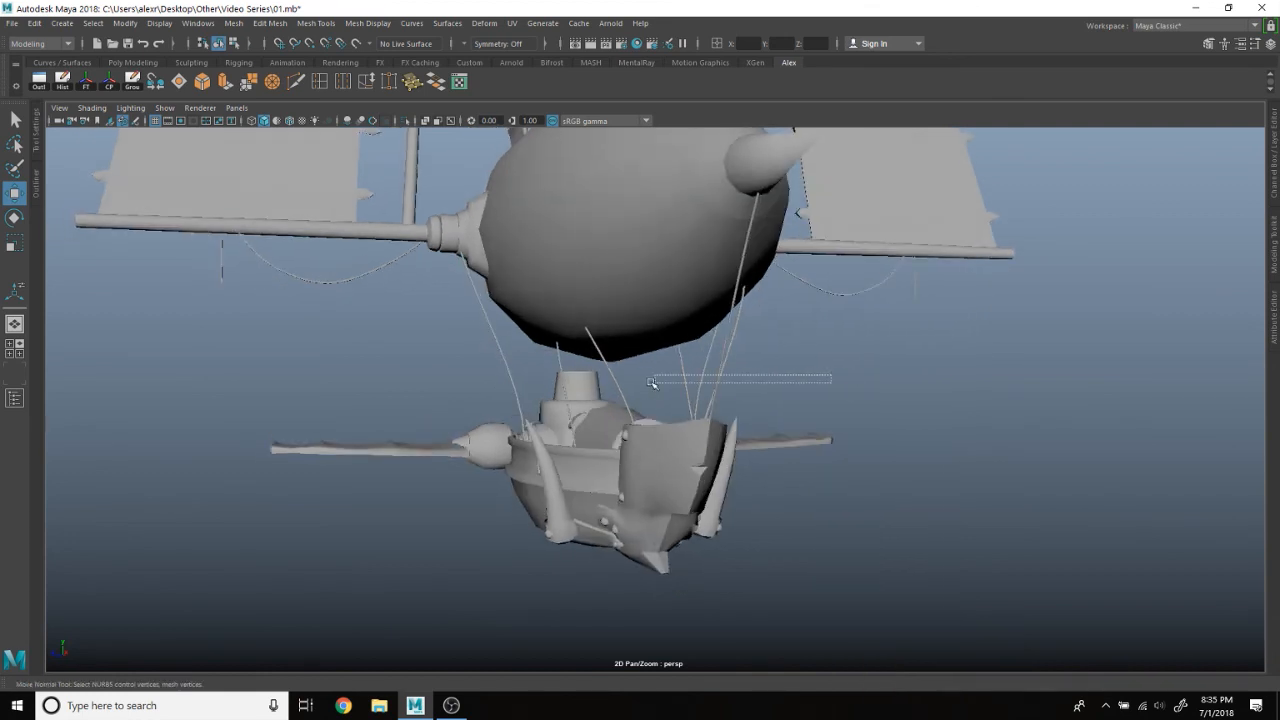
{"action": "left_click_drag", "start_coordinate": [613, 383], "coordinate": [613, 383]}
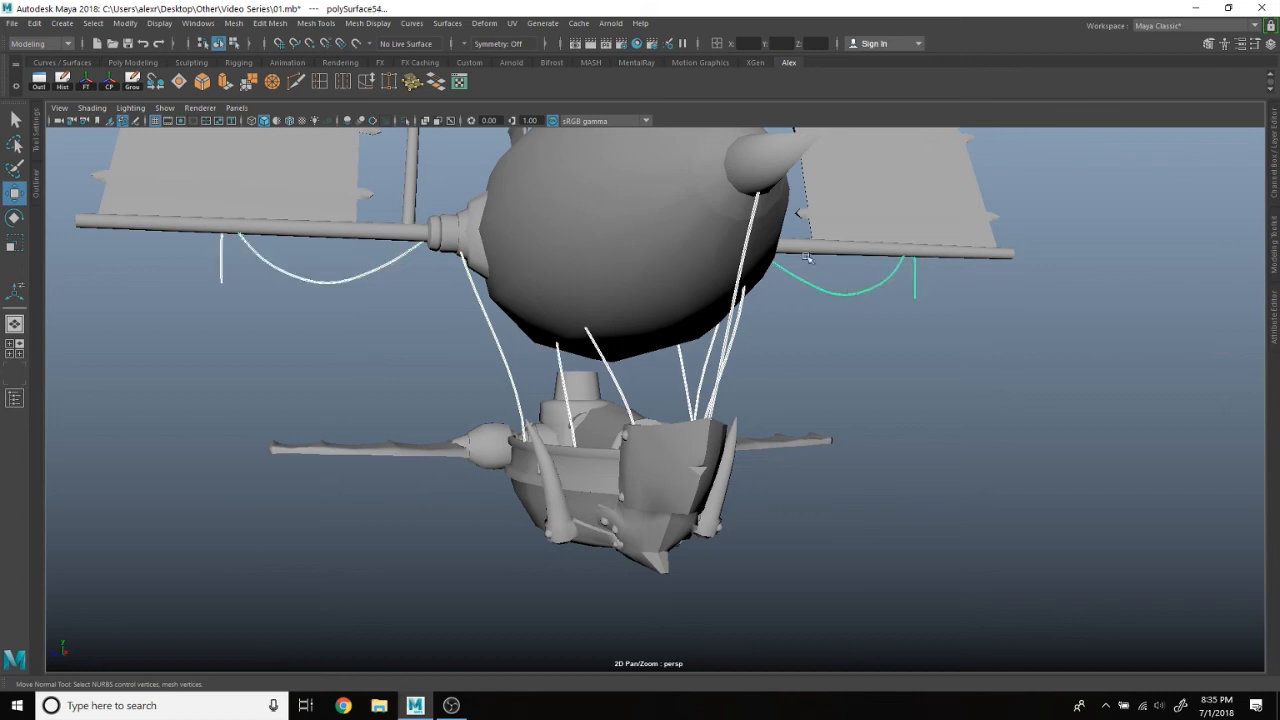
{"action": "left_click", "coordinate": [233, 22]}
{"action": "left_click", "coordinate": [262, 74]}
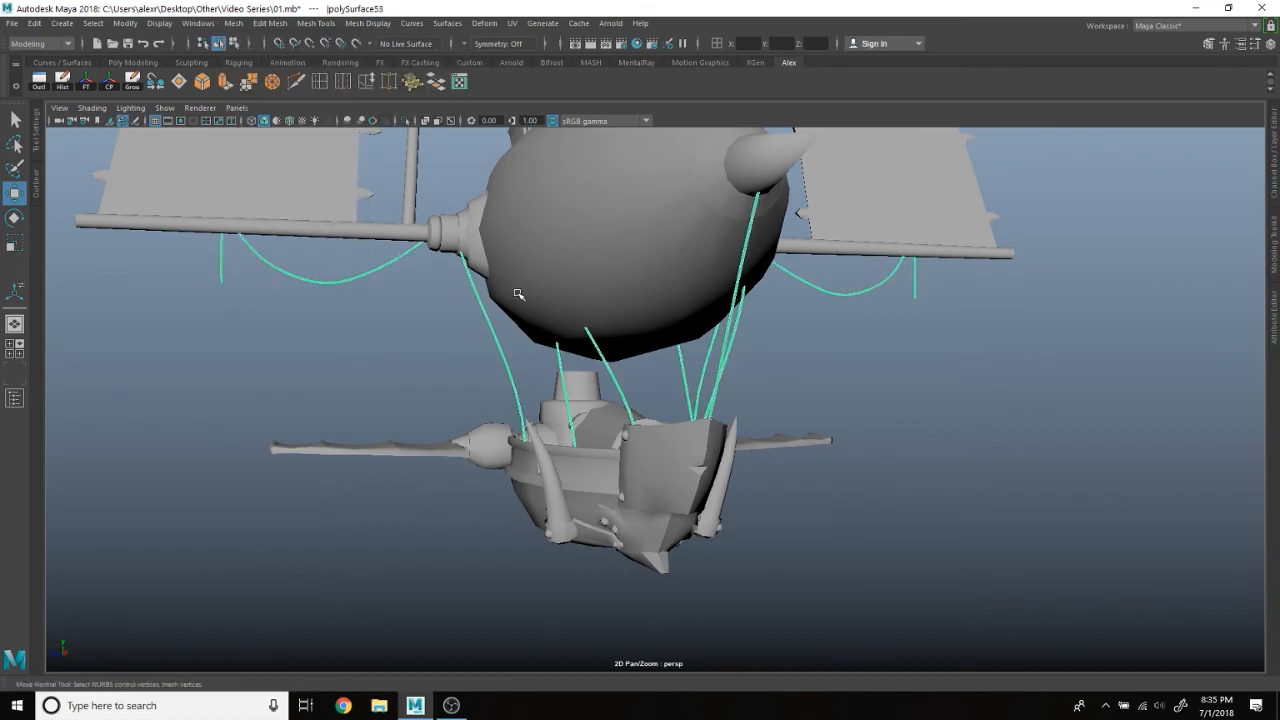
Step: Select every vertex of the combined rope mesh and move them along their normals to thicken all the ropes evenly
{"action": "right_click", "coordinate": [496, 335]}
{"action": "right_click_drag", "start_coordinate": [474, 333], "coordinate": [437, 307]}
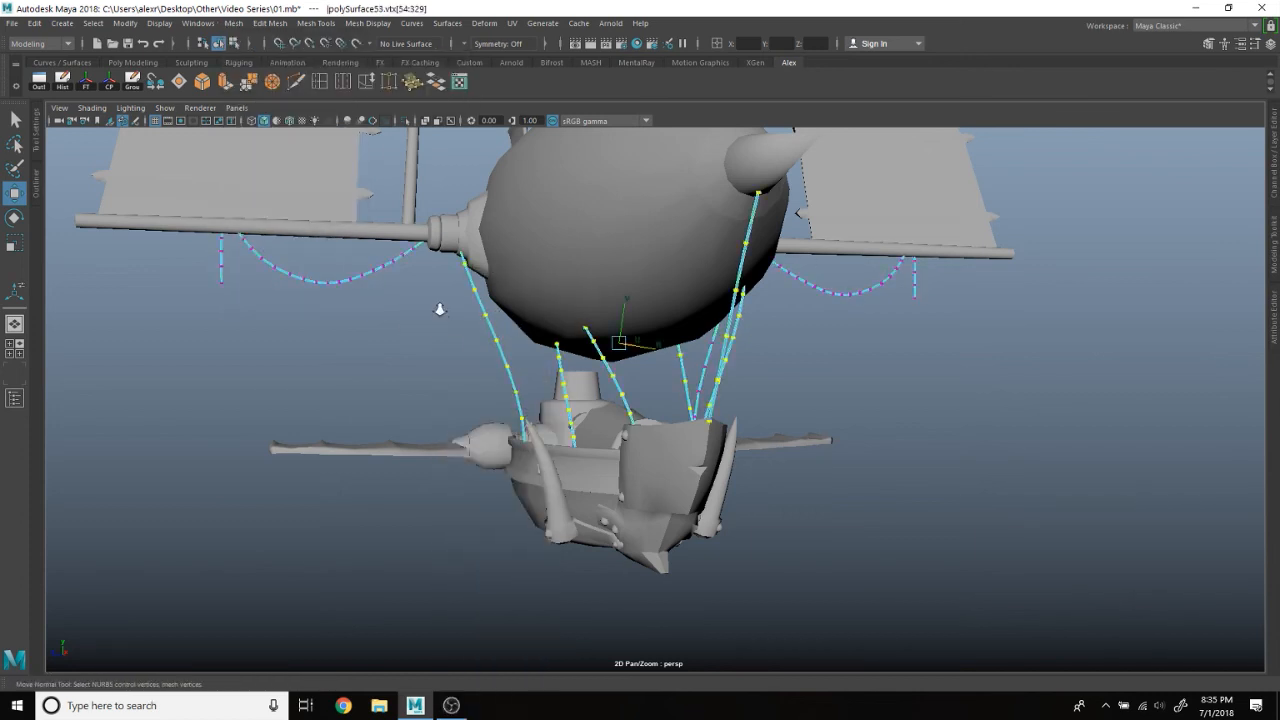
{"action": "scroll", "coordinate": [420, 290], "scroll_direction": "down", "scroll_amount": 2}
{"action": "left_click_drag", "start_coordinate": [321, 198], "coordinate": [1014, 518]}
{"action": "scroll", "coordinate": [990, 512], "scroll_direction": "up", "scroll_amount": 2}
{"action": "left_click_drag", "start_coordinate": [730, 415], "coordinate": [623, 395], "text": "alt"}
{"action": "scroll", "coordinate": [855, 464], "scroll_direction": "up", "scroll_amount": 3}
{"action": "scroll", "coordinate": [855, 464], "scroll_direction": "down", "scroll_amount": 1}
{"action": "left_click_drag", "start_coordinate": [849, 427], "coordinate": [694, 424], "text": "alt"}
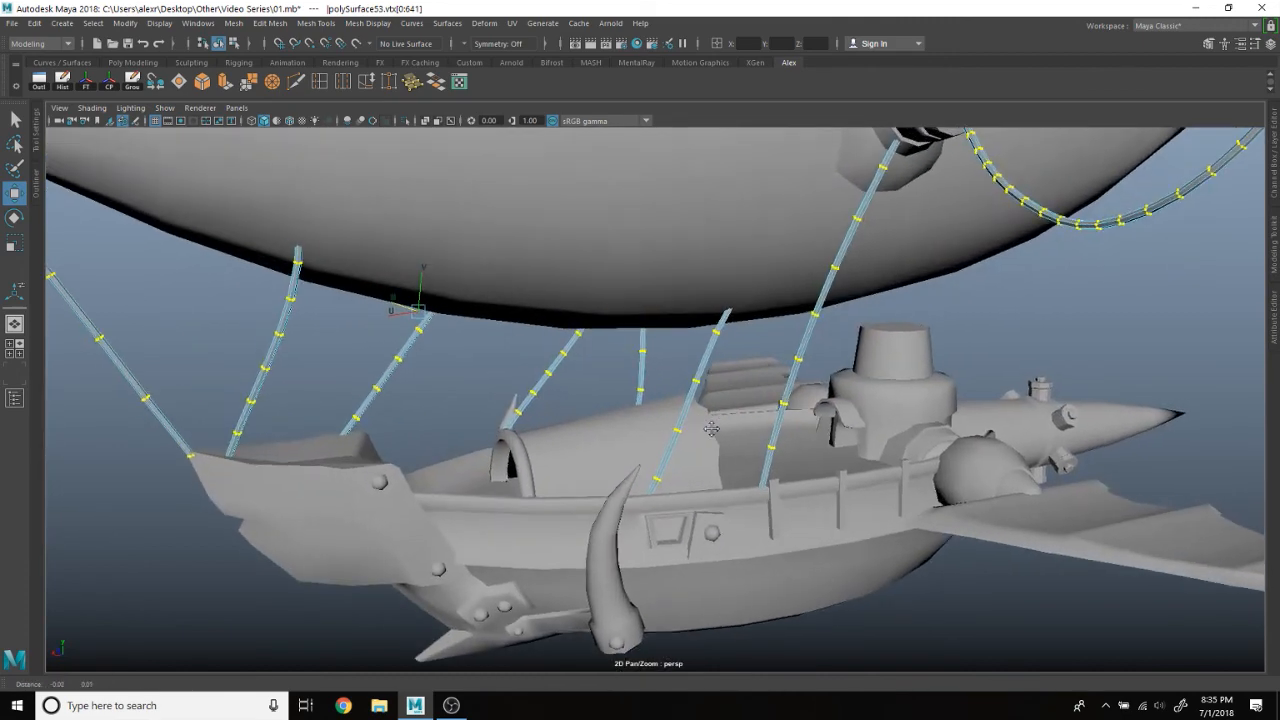
{"action": "right_click_drag", "start_coordinate": [694, 424], "coordinate": [681, 446], "text": "alt"}
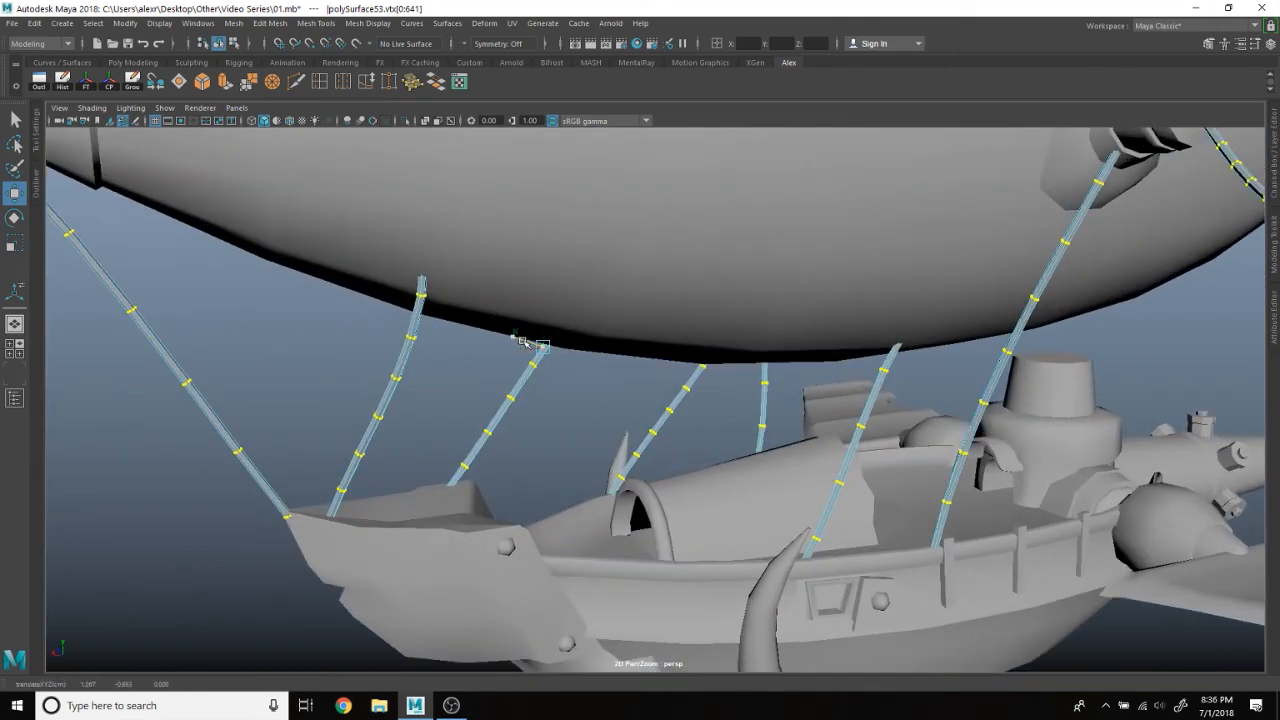
{"action": "left_click_drag", "start_coordinate": [523, 342], "coordinate": [523, 342]}
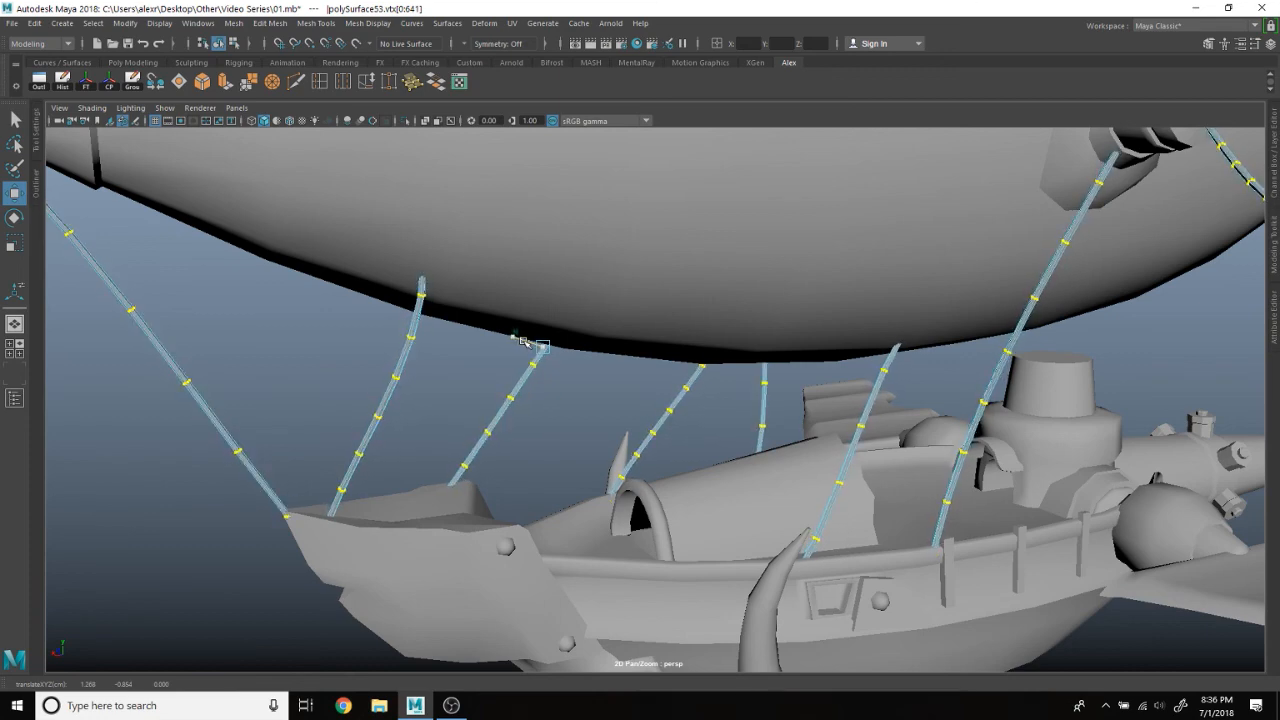
Step: Return the combined ropes to object selection, soften their edges and deselect them
{"action": "scroll", "coordinate": [625, 404], "scroll_direction": "down", "scroll_amount": 5}
{"action": "left_click_drag", "start_coordinate": [629, 406], "coordinate": [910, 369], "text": "alt"}
{"action": "right_click_drag", "start_coordinate": [967, 336], "coordinate": [1027, 292]}
{"action": "left_click_drag", "start_coordinate": [1027, 292], "coordinate": [1043, 352], "text": "alt"}
{"action": "left_click_drag", "start_coordinate": [932, 371], "coordinate": [880, 366], "text": "alt"}
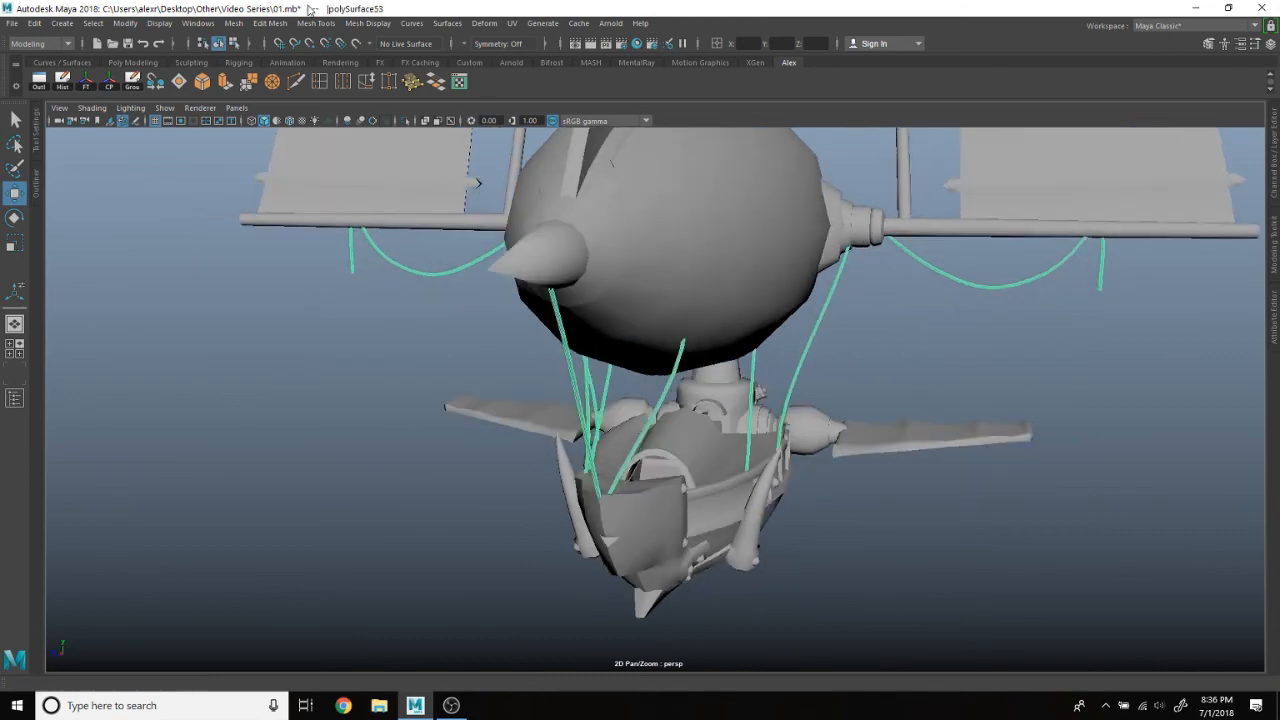
{"action": "left_click", "coordinate": [368, 23]}
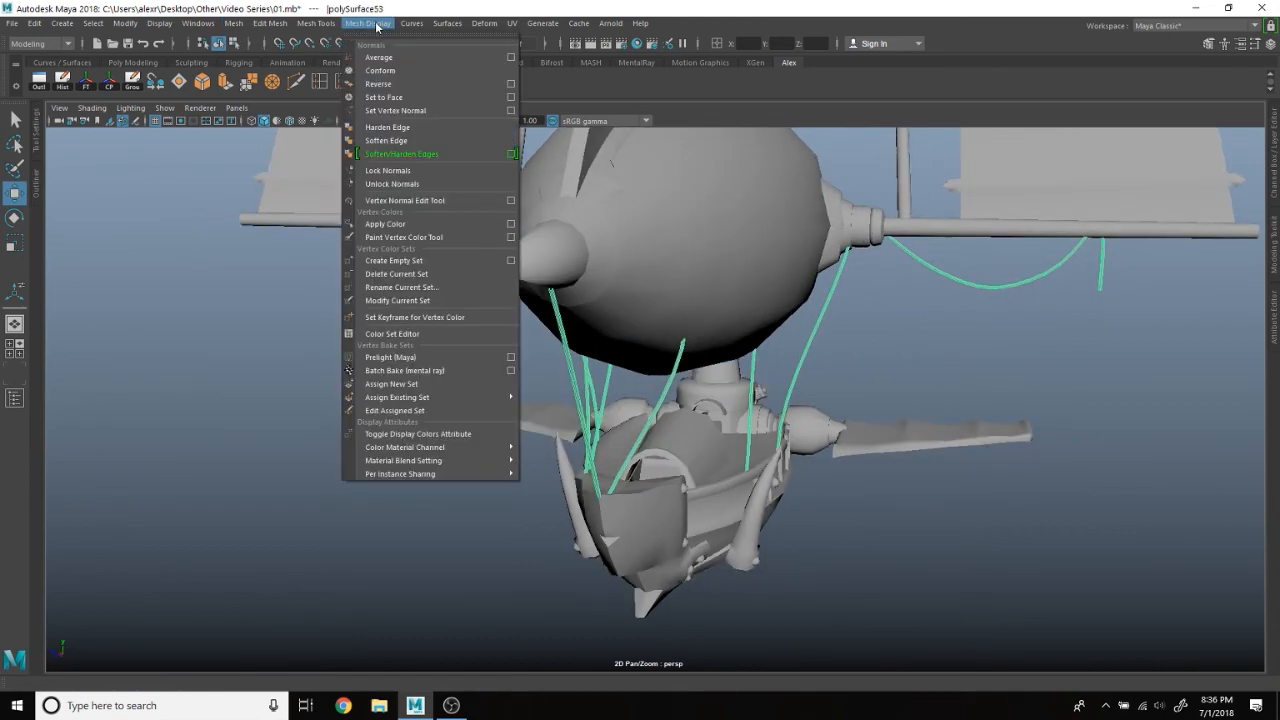
{"action": "left_click", "coordinate": [410, 146]}
{"action": "left_click", "coordinate": [894, 349]}
Step: Select the curved arch at the front opening of the deck canopy and isolate it
{"action": "right_click_drag", "start_coordinate": [894, 349], "coordinate": [941, 362], "text": "alt"}
{"action": "left_click_drag", "start_coordinate": [941, 362], "coordinate": [849, 367], "text": "alt"}
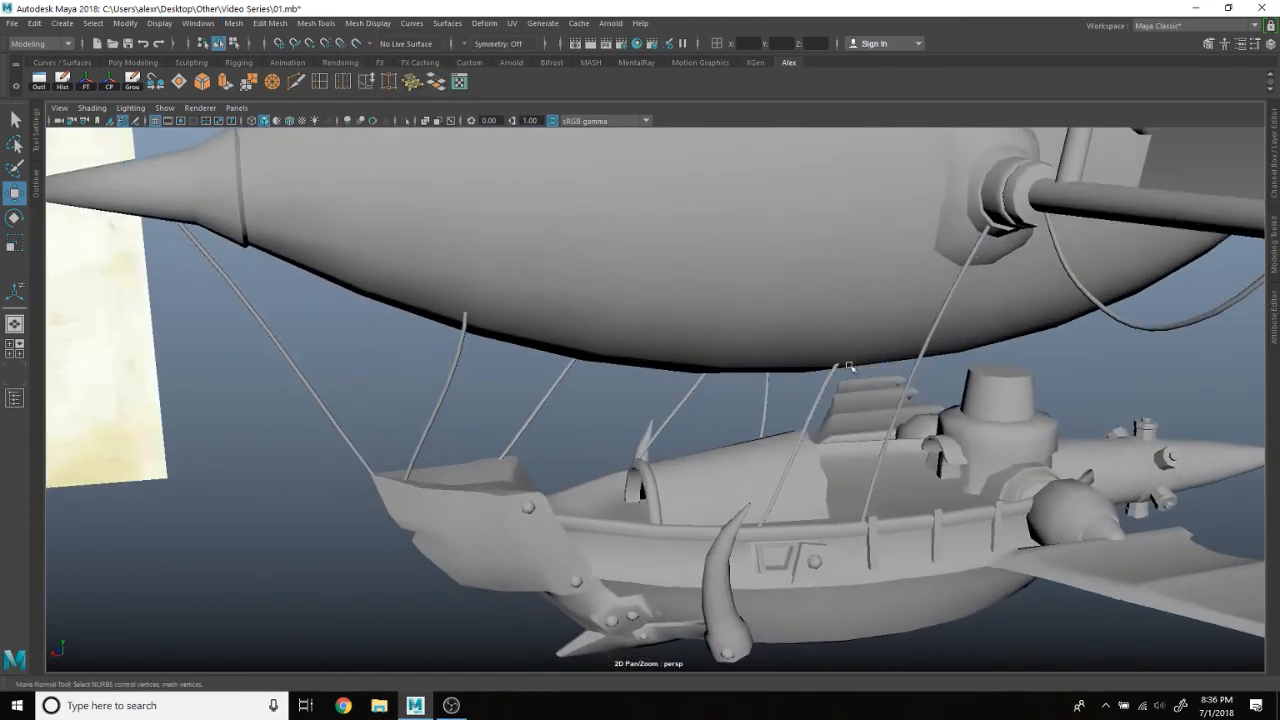
{"action": "left_click_drag", "start_coordinate": [701, 404], "coordinate": [647, 400], "text": "alt"}
{"action": "left_click_drag", "start_coordinate": [677, 569], "coordinate": [562, 519], "text": "alt"}
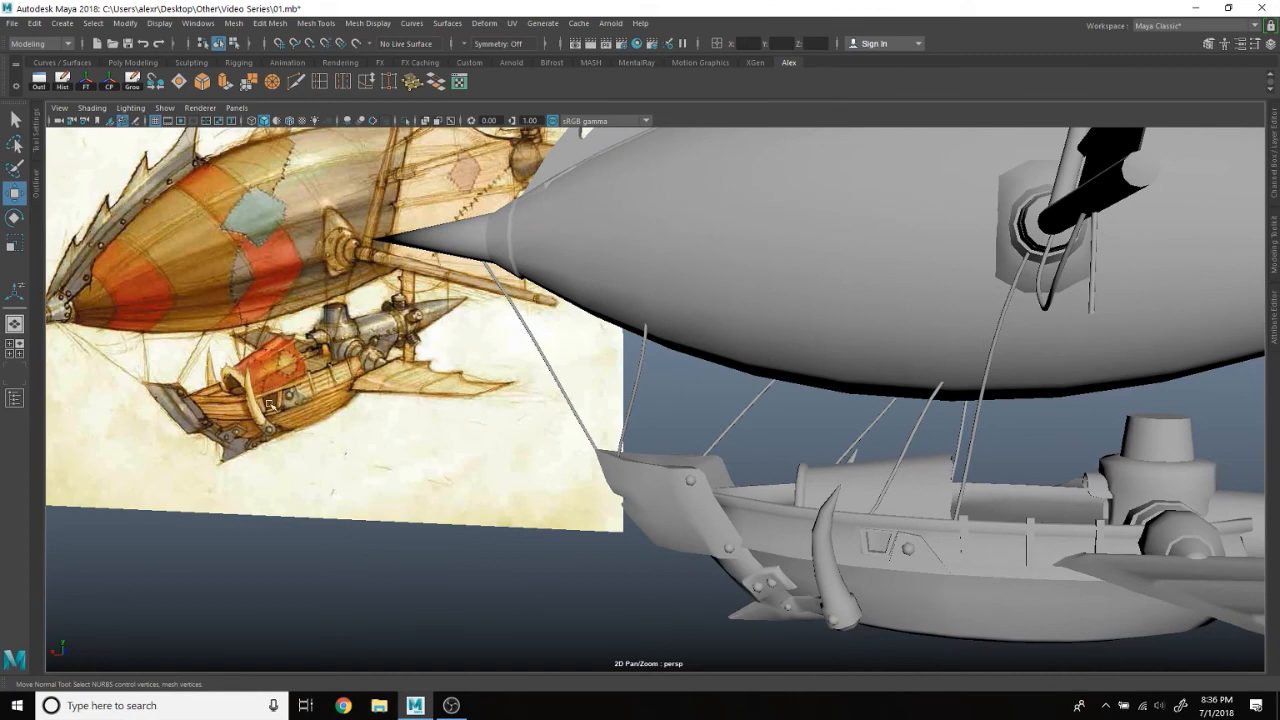
{"action": "left_click", "coordinate": [803, 487]}
{"action": "left_click_drag", "start_coordinate": [803, 487], "coordinate": [499, 375], "text": "alt"}
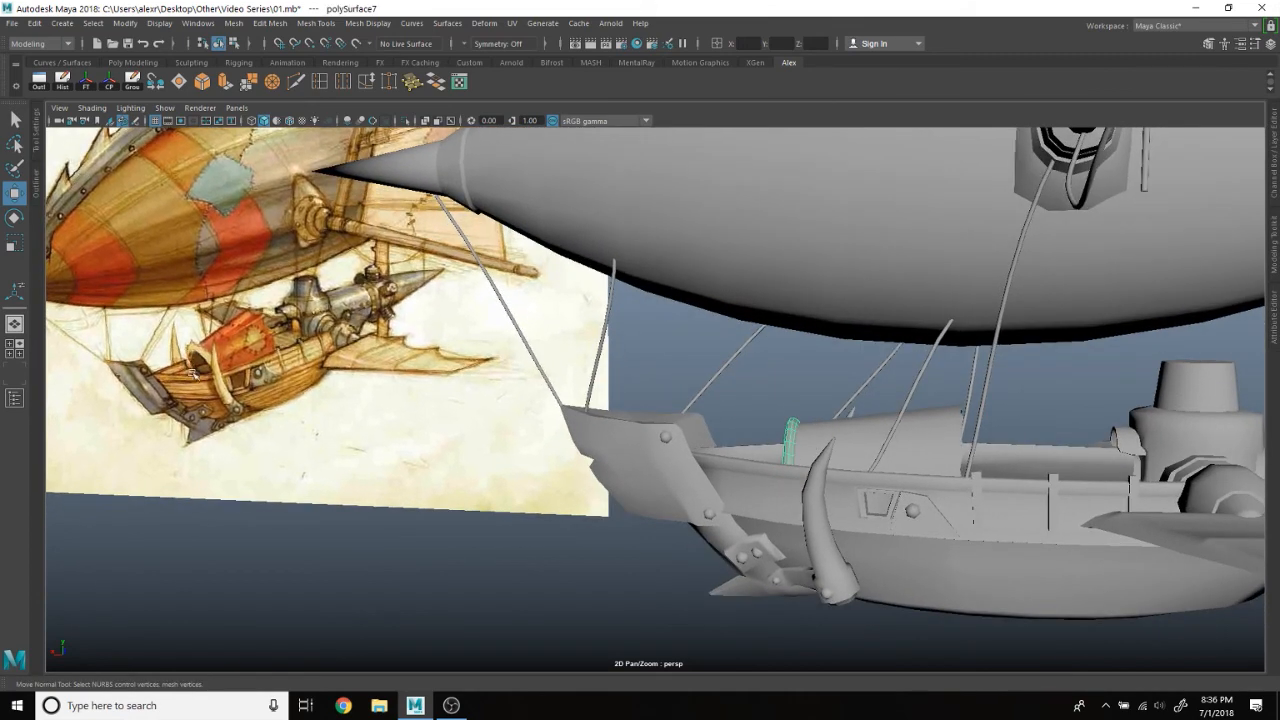
{"action": "scroll", "coordinate": [838, 447], "scroll_direction": "up", "scroll_amount": 3}
{"action": "left_click_drag", "start_coordinate": [838, 447], "coordinate": [963, 480], "text": "alt"}
{"action": "scroll", "coordinate": [963, 480], "scroll_direction": "up", "scroll_amount": 4}
{"action": "middle_click_drag", "start_coordinate": [880, 450], "coordinate": [705, 446], "text": "alt"}
{"action": "left_click_drag", "start_coordinate": [705, 446], "coordinate": [618, 285], "text": "alt"}
{"action": "scroll", "coordinate": [693, 444], "scroll_direction": "up", "scroll_amount": 3}
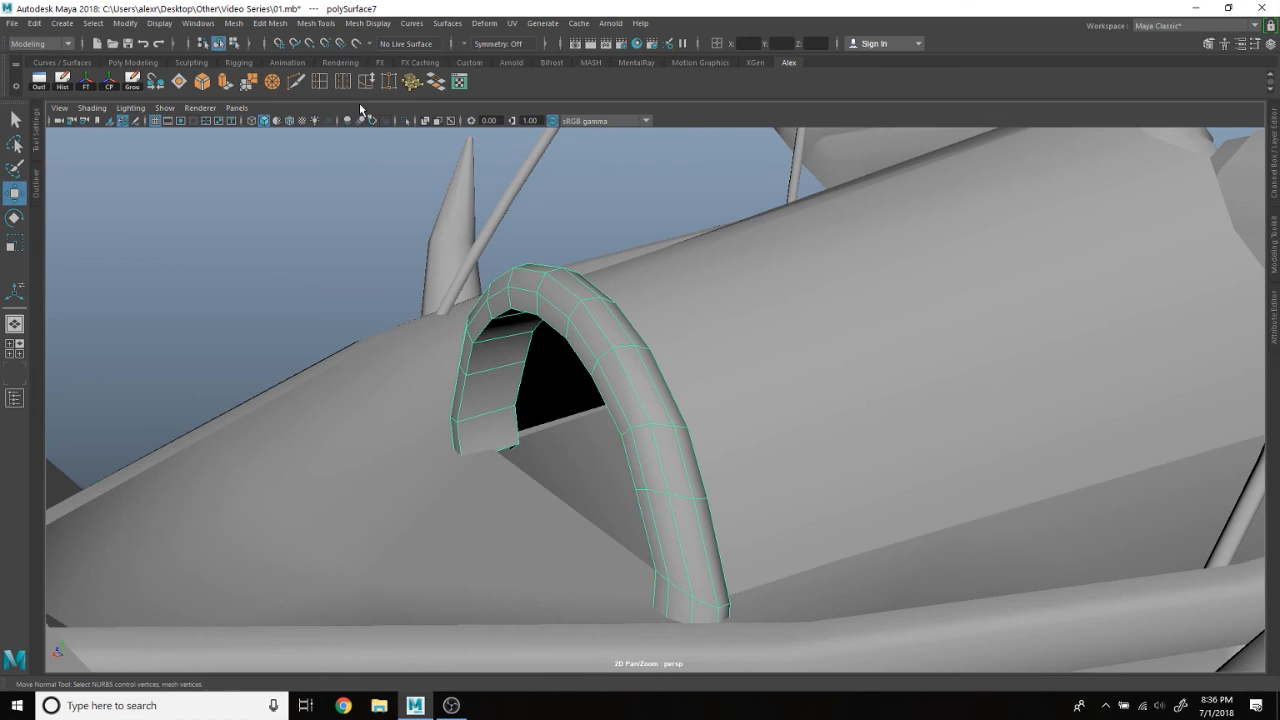
{"action": "left_click", "coordinate": [404, 121]}
Step: Select the front-facing band of faces along the whole arch and duplicate those faces
{"action": "left_click_drag", "start_coordinate": [654, 357], "coordinate": [751, 371], "text": "alt"}
{"action": "right_click", "coordinate": [733, 310]}
{"action": "left_click", "coordinate": [730, 320]}
{"action": "left_click_drag", "start_coordinate": [730, 320], "coordinate": [782, 541], "text": "alt"}
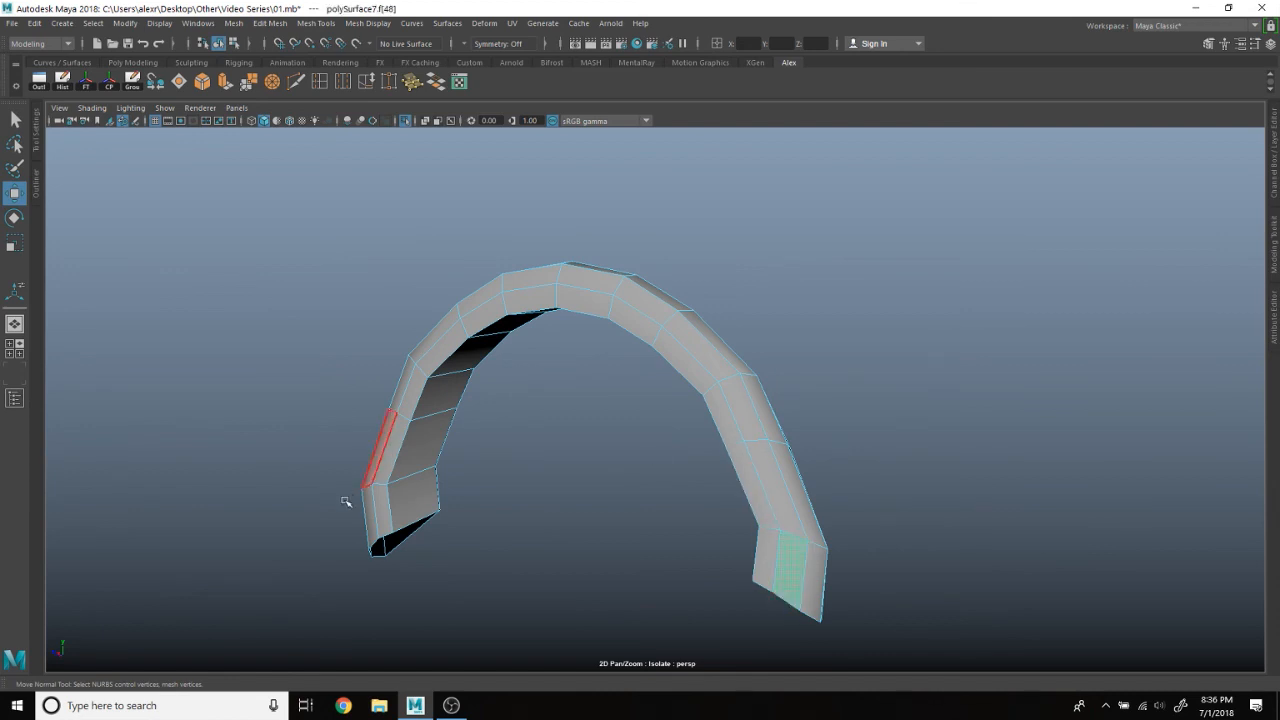
{"action": "left_click_drag", "start_coordinate": [345, 502], "coordinate": [591, 469], "text": "alt"}
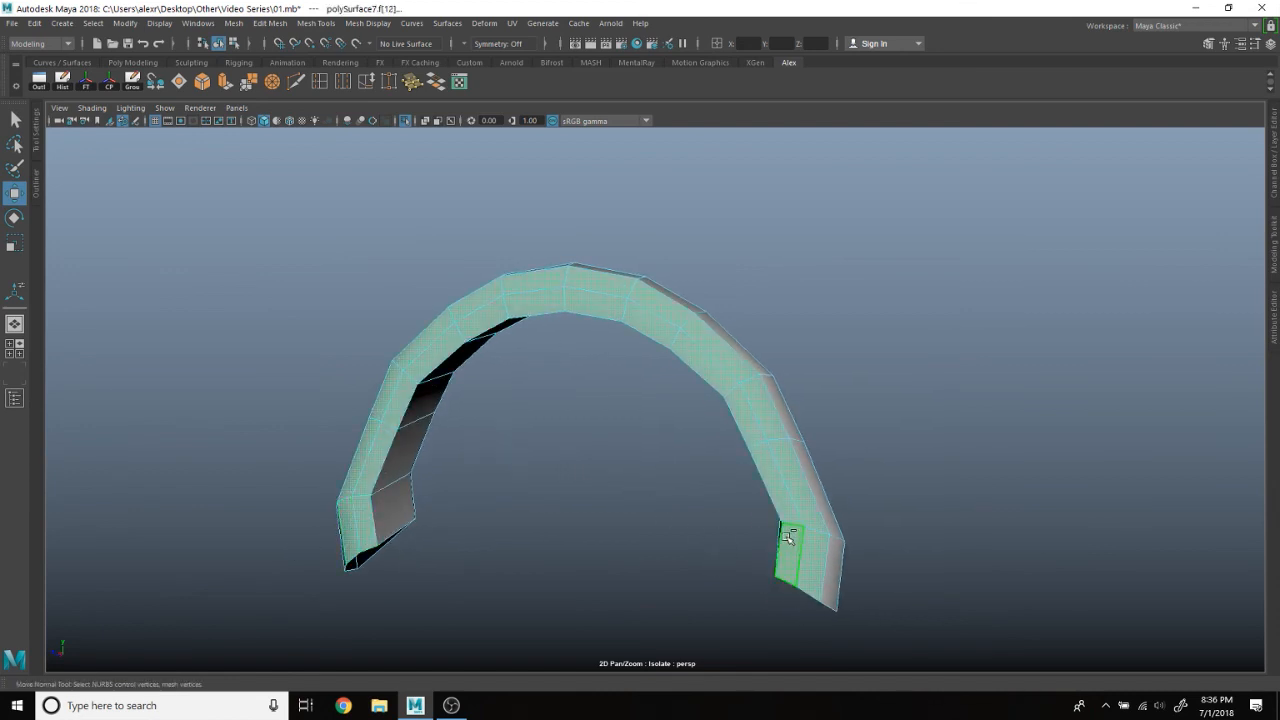
{"action": "left_click_drag", "start_coordinate": [627, 290], "coordinate": [603, 295], "text": "alt"}
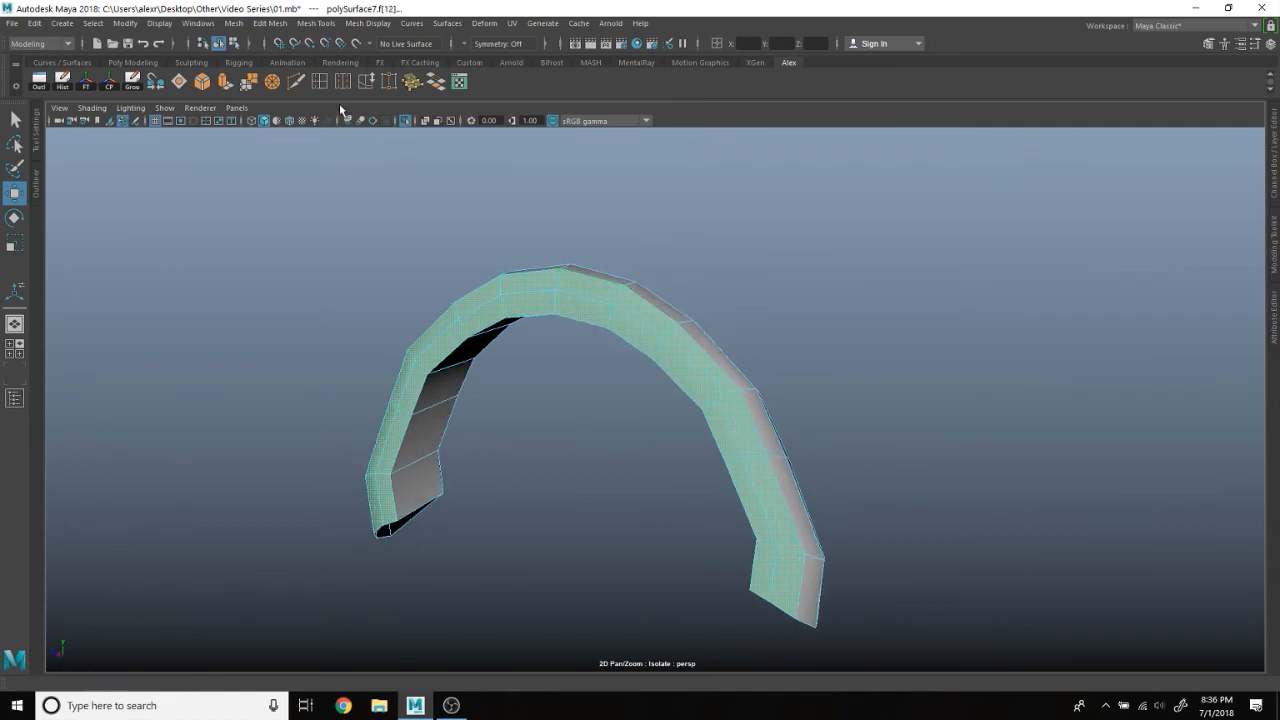
{"action": "left_click", "coordinate": [307, 20]}
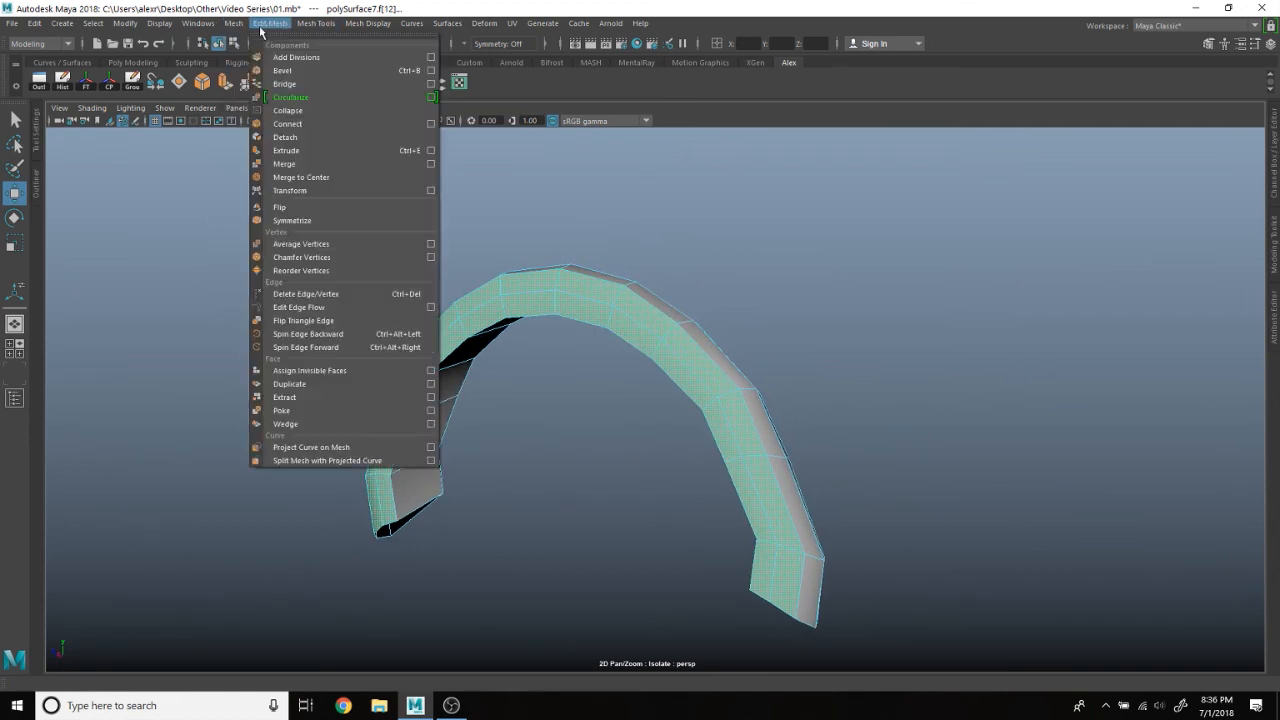
{"action": "left_click", "coordinate": [362, 383]}
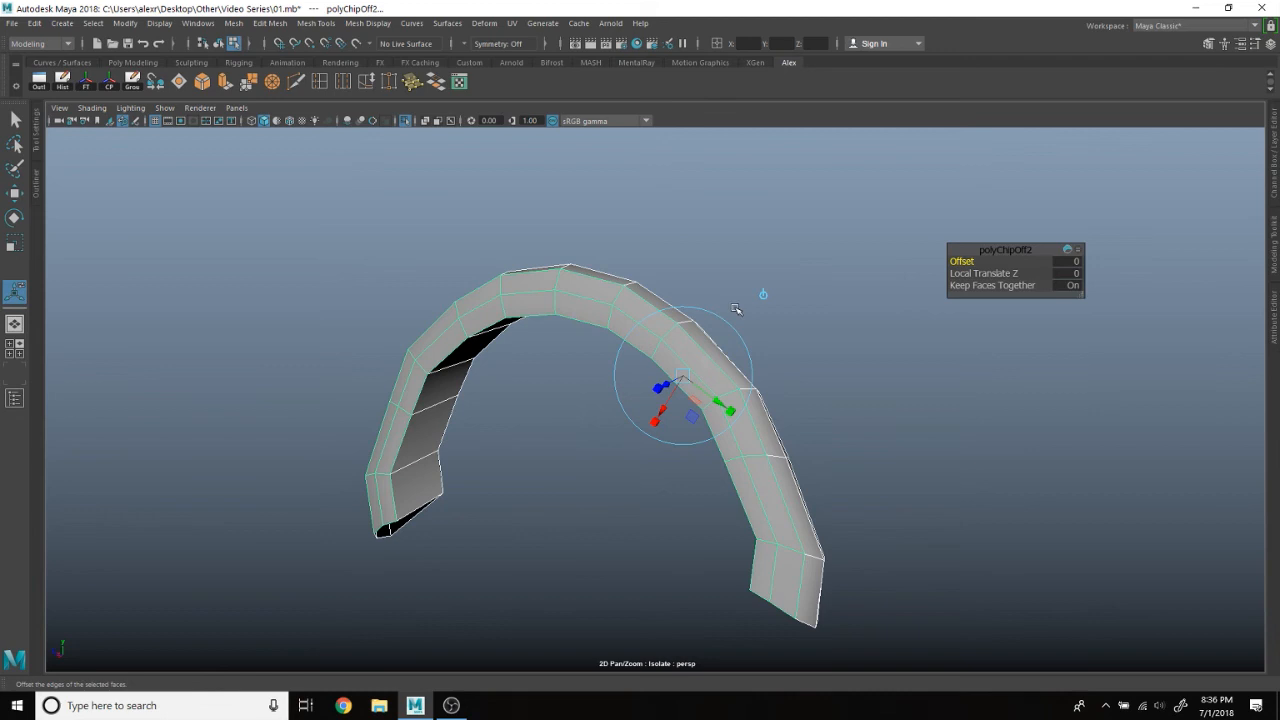
Step: Return to object selection, select the duplicated face strip and isolate it without the original arch
{"action": "left_click_drag", "start_coordinate": [676, 386], "coordinate": [754, 382], "text": "alt"}
{"action": "key", "text": "w"}
{"action": "right_click_drag", "start_coordinate": [623, 417], "coordinate": [747, 293]}
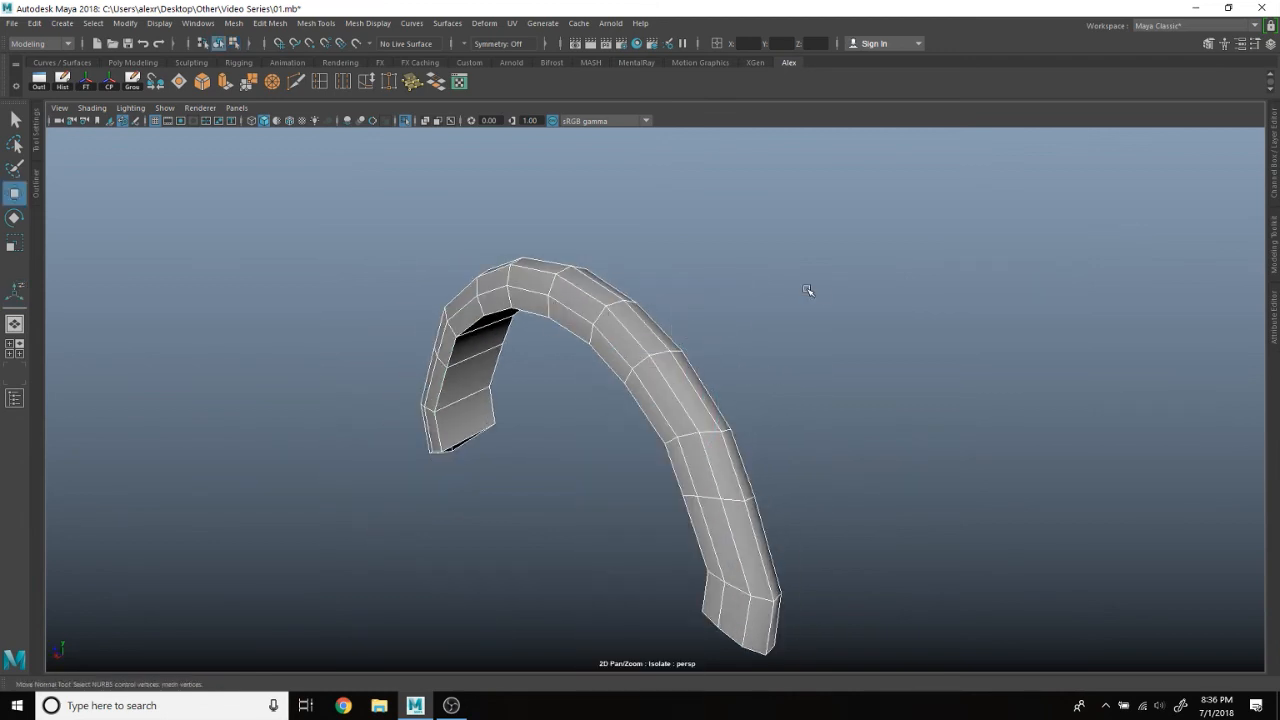
{"action": "left_click", "coordinate": [758, 312]}
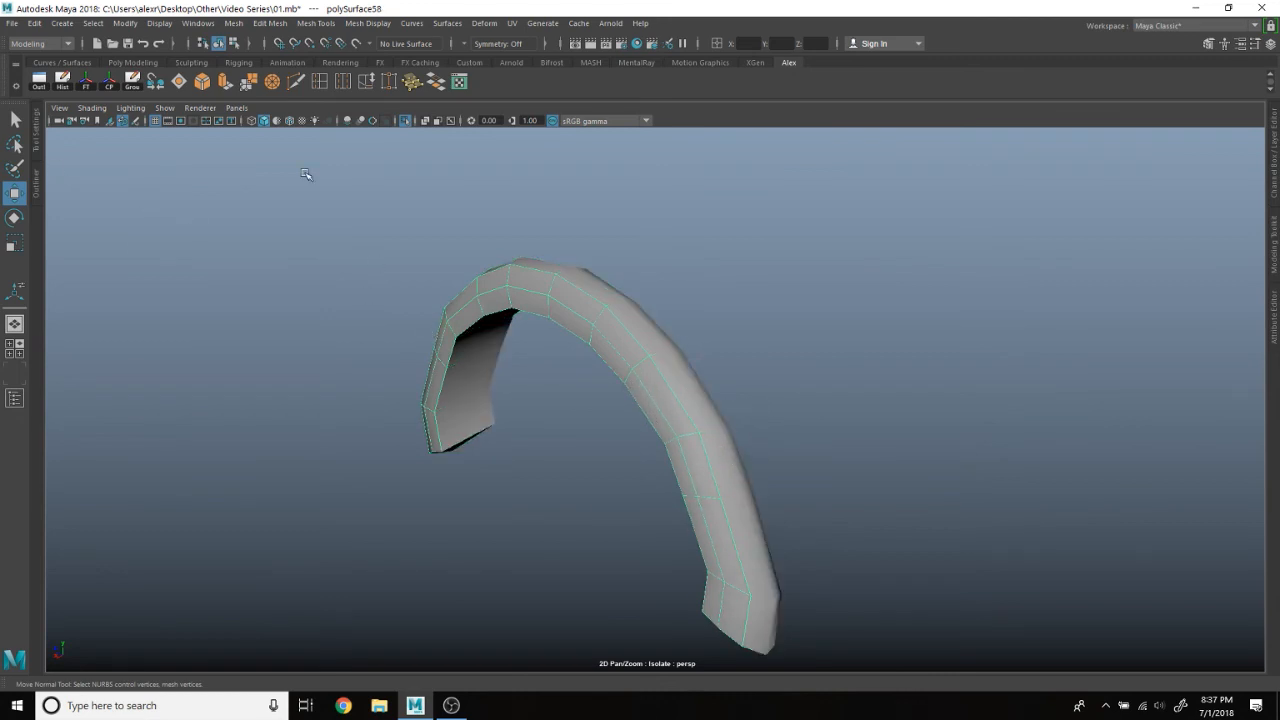
{"action": "scroll", "coordinate": [613, 410], "scroll_direction": "down", "scroll_amount": 5}
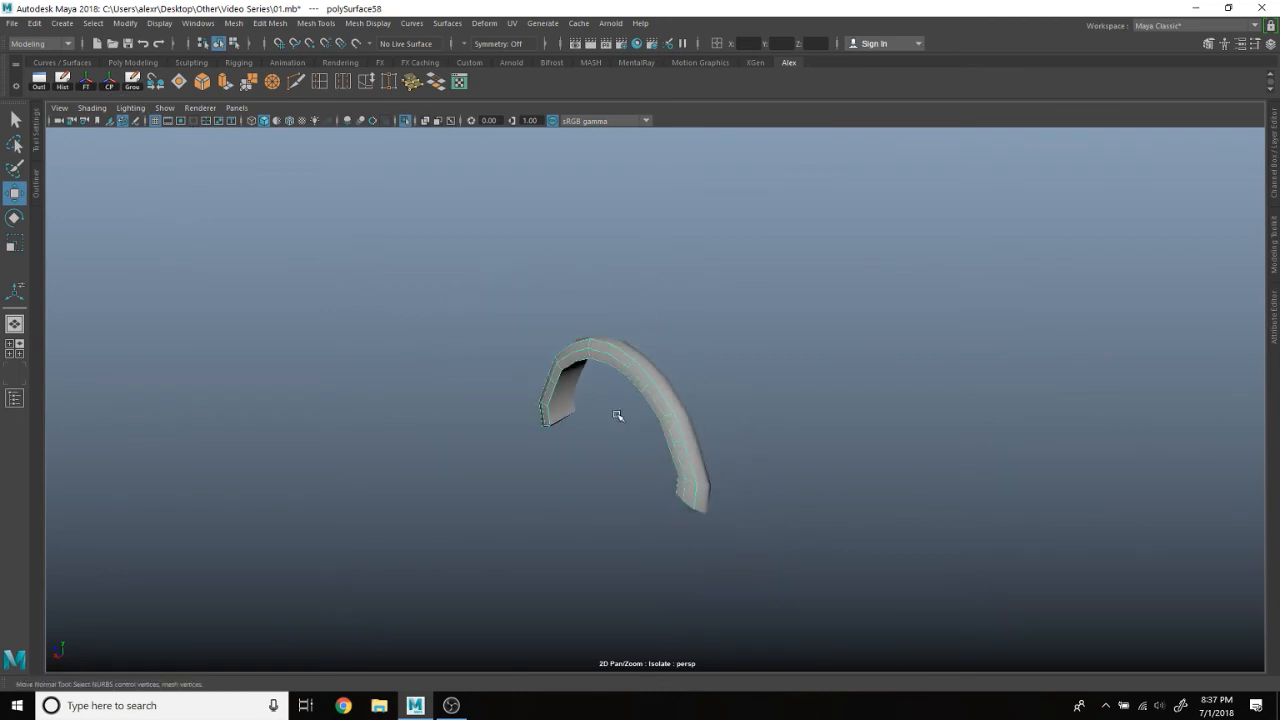
{"action": "scroll", "coordinate": [617, 410], "scroll_direction": "down", "scroll_amount": 4}
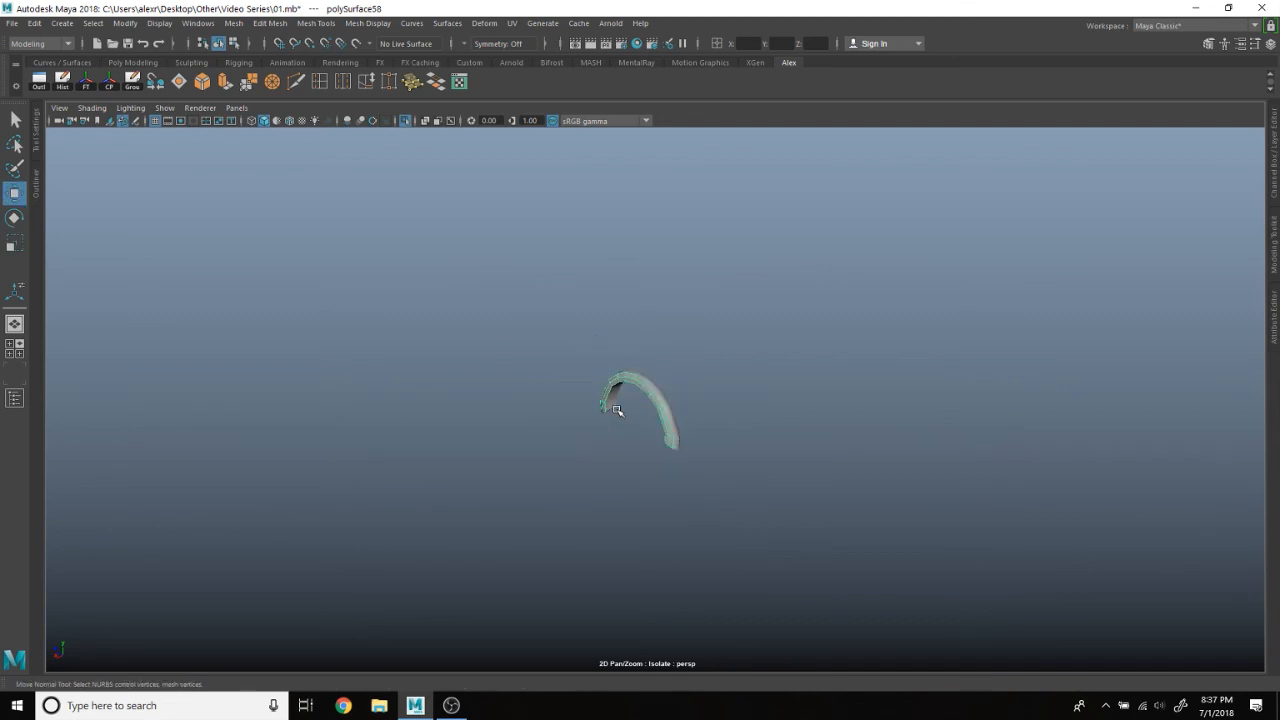
{"action": "scroll", "coordinate": [617, 410], "scroll_direction": "up", "scroll_amount": 2}
{"action": "key", "text": "space"}
{"action": "key", "text": "space"}
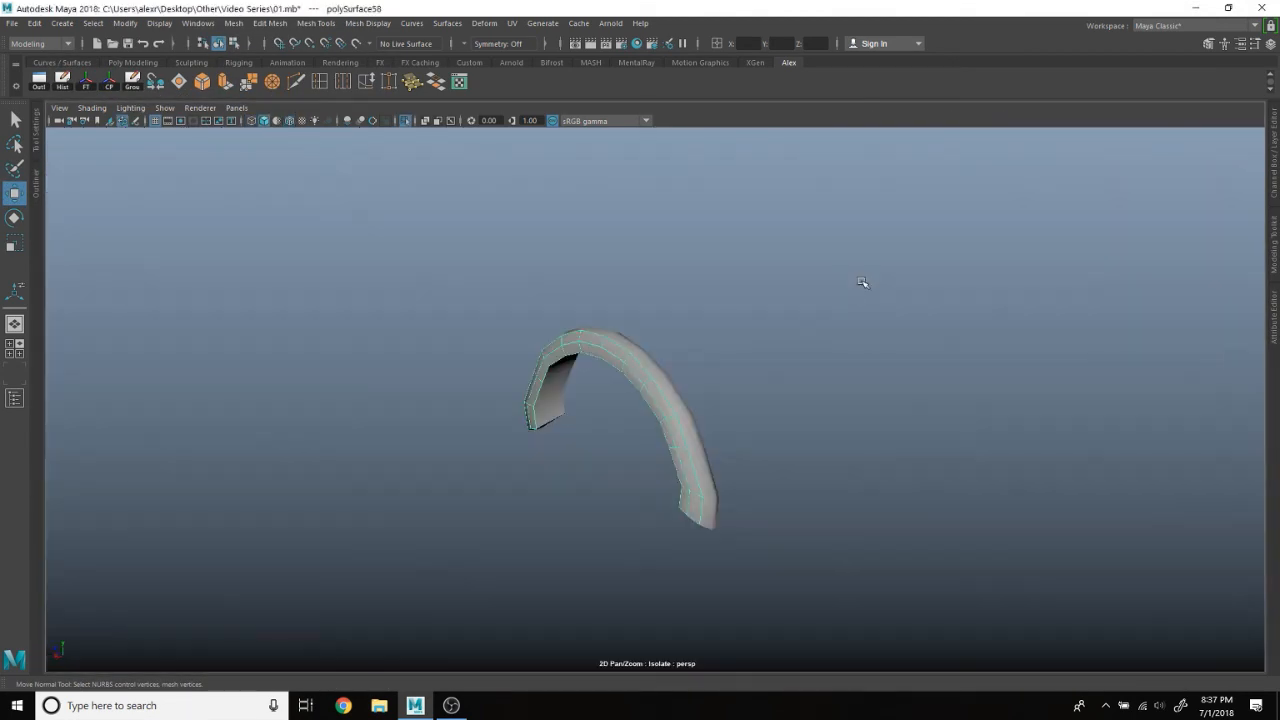
{"action": "left_click", "coordinate": [411, 121]}
{"action": "left_click", "coordinate": [406, 121]}
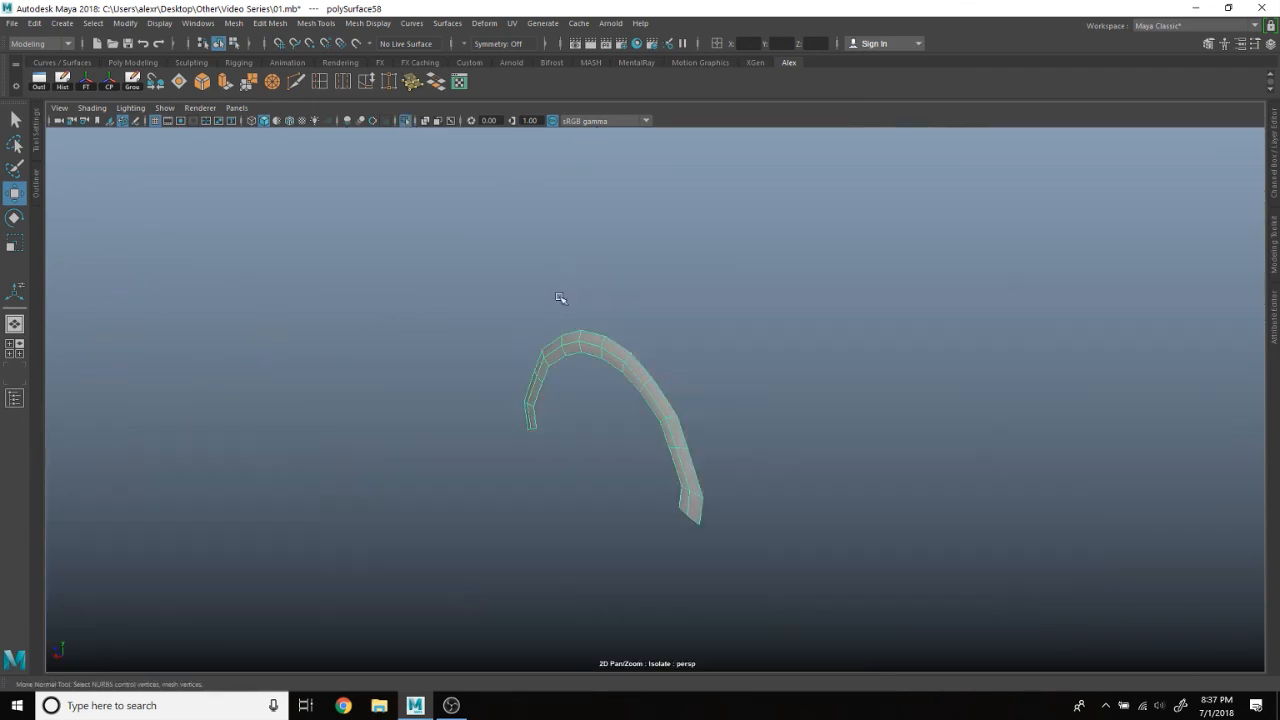
Step: Set the Move tool's axis orientation from Normal to Object
{"action": "double_click", "coordinate": [14, 193]}
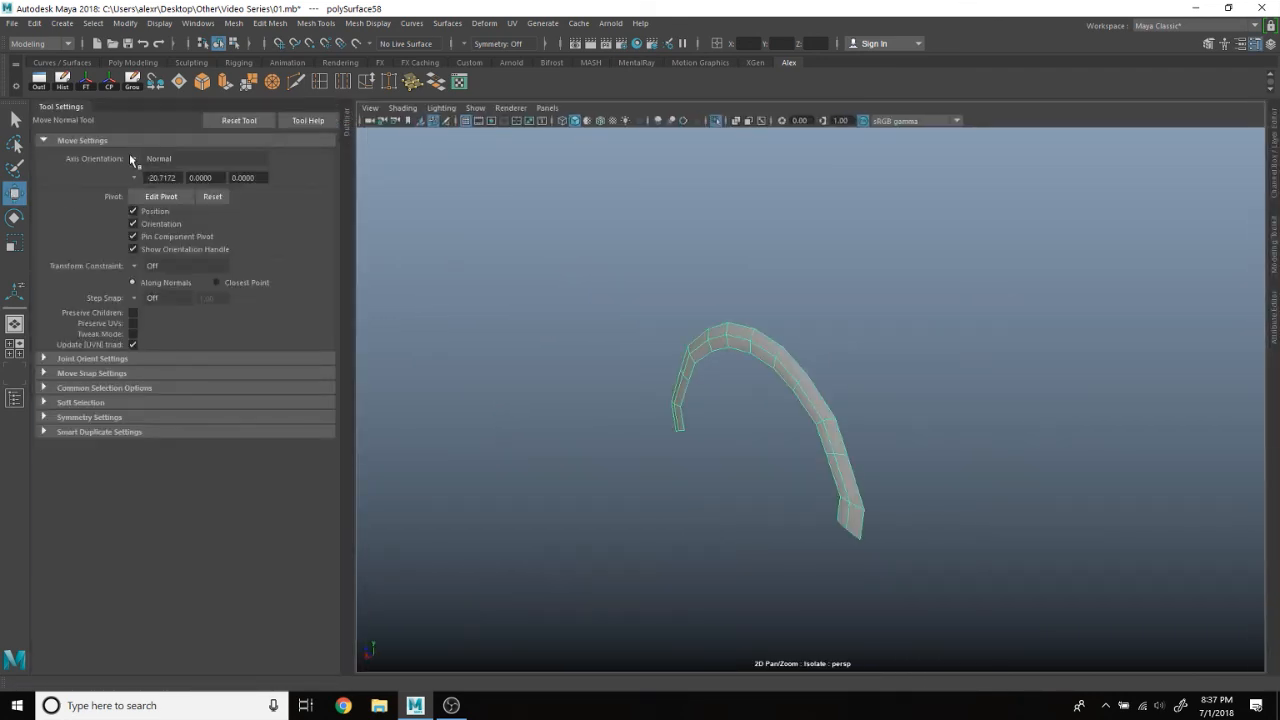
{"action": "left_click", "coordinate": [136, 160]}
{"action": "left_click", "coordinate": [162, 165]}
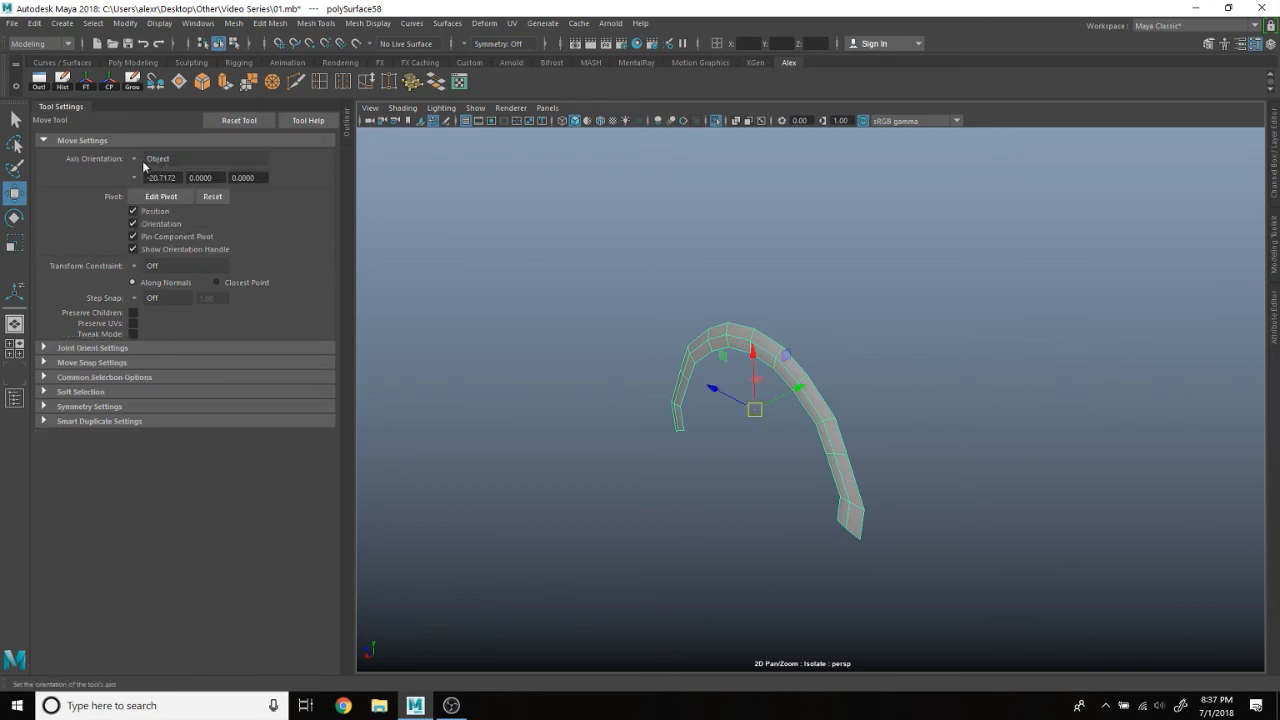
{"action": "double_click", "coordinate": [60, 109]}
Step: Bring back the full scene, move the duplicated strip off the arch and scale it to fit around the canopy opening
{"action": "scroll", "coordinate": [670, 371], "scroll_direction": "up", "scroll_amount": 3}
{"action": "left_click_drag", "start_coordinate": [650, 364], "coordinate": [637, 385], "text": "alt"}
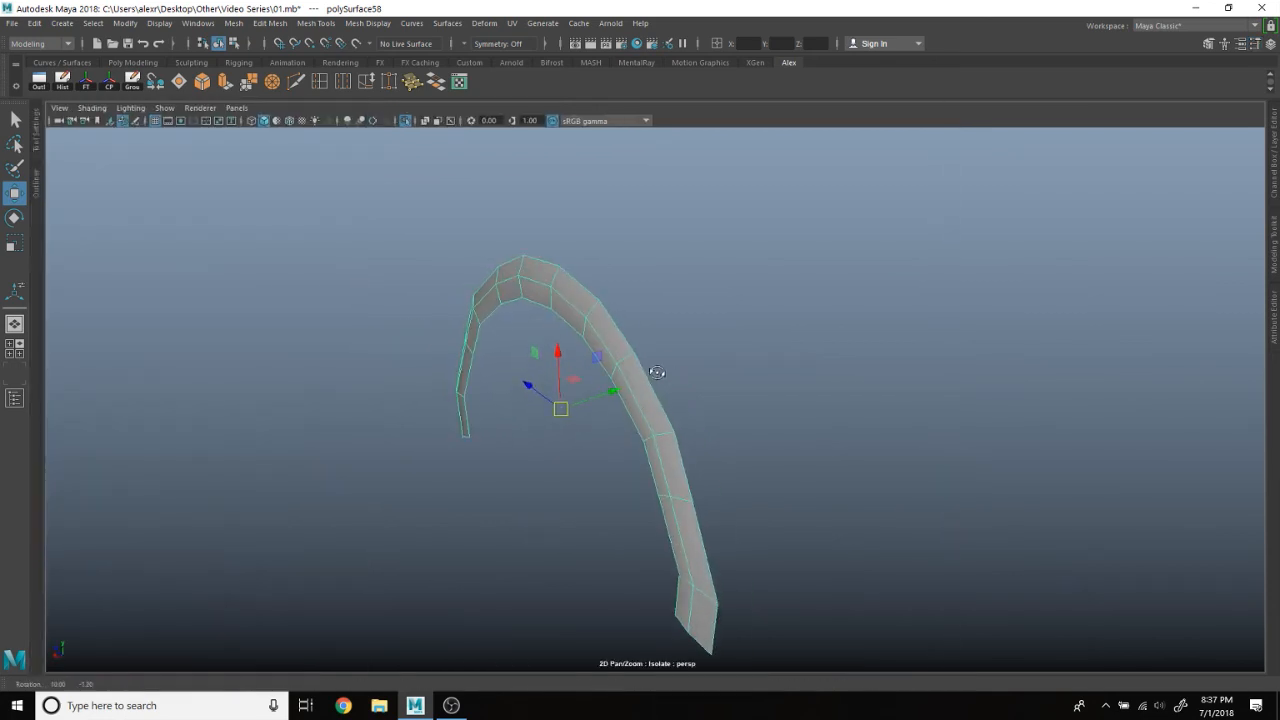
{"action": "left_click", "coordinate": [406, 121]}
{"action": "left_click_drag", "start_coordinate": [612, 389], "coordinate": [611, 394]}
{"action": "left_click_drag", "start_coordinate": [592, 456], "coordinate": [676, 440], "text": "alt"}
{"action": "left_click_drag", "start_coordinate": [538, 400], "coordinate": [531, 400]}
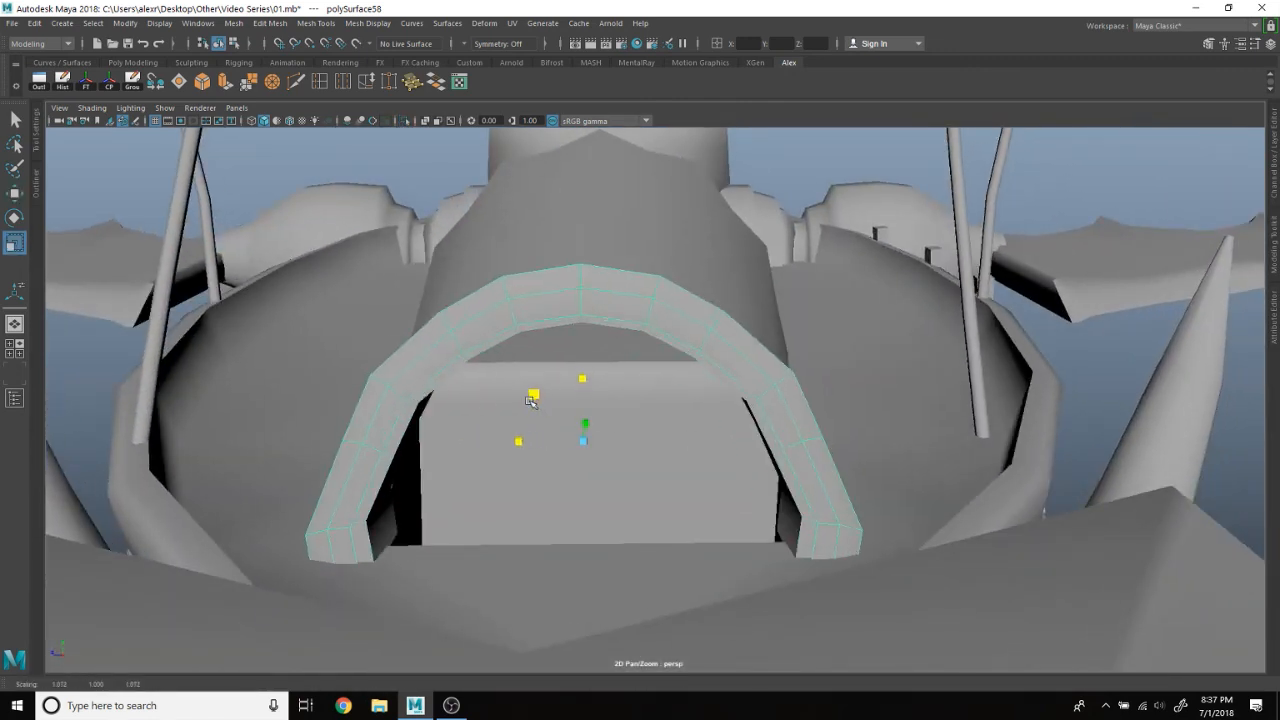
{"action": "key", "text": "w"}
{"action": "left_click_drag", "start_coordinate": [642, 417], "coordinate": [632, 387], "text": "alt"}
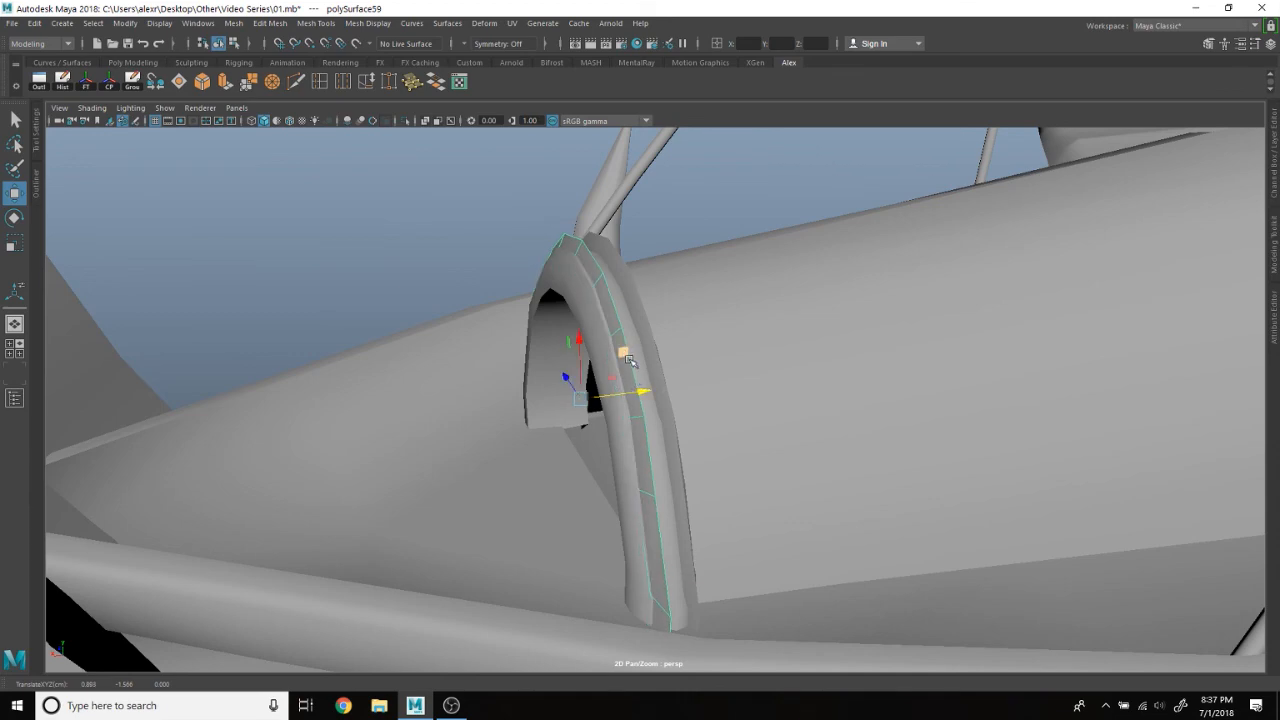
Step: Adjust the second copy of the strip so it sits in front of the first around the canopy opening
{"action": "left_click_drag", "start_coordinate": [564, 436], "coordinate": [652, 429], "text": "alt"}
{"action": "left_click_drag", "start_coordinate": [531, 384], "coordinate": [680, 360]}
{"action": "scroll", "coordinate": [600, 333], "scroll_direction": "up", "scroll_amount": 3}
{"action": "scroll", "coordinate": [690, 370], "scroll_direction": "up", "scroll_amount": 3}
{"action": "key", "text": "w"}
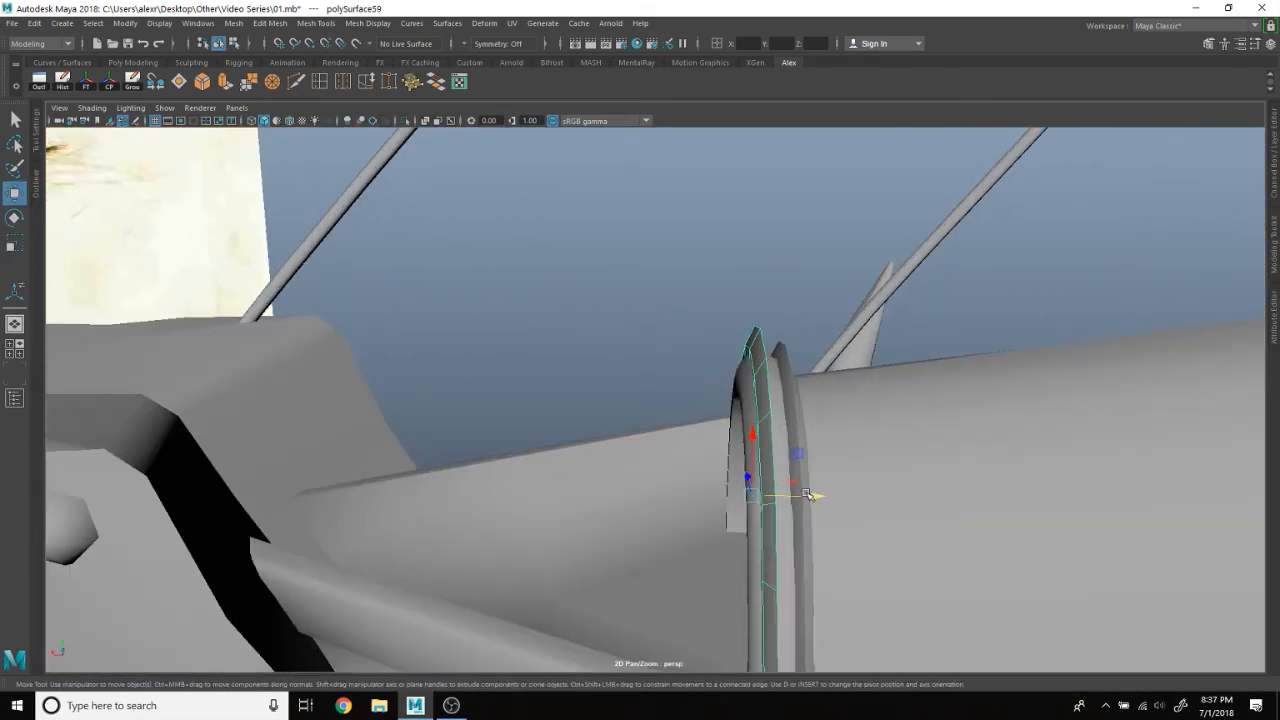
Step: Duplicate the strip once more in front of the others, then reposition and scale the copy inside the arch
{"action": "left_click_drag", "start_coordinate": [808, 494], "coordinate": [796, 490], "text": "shift"}
{"action": "key", "text": "e"}
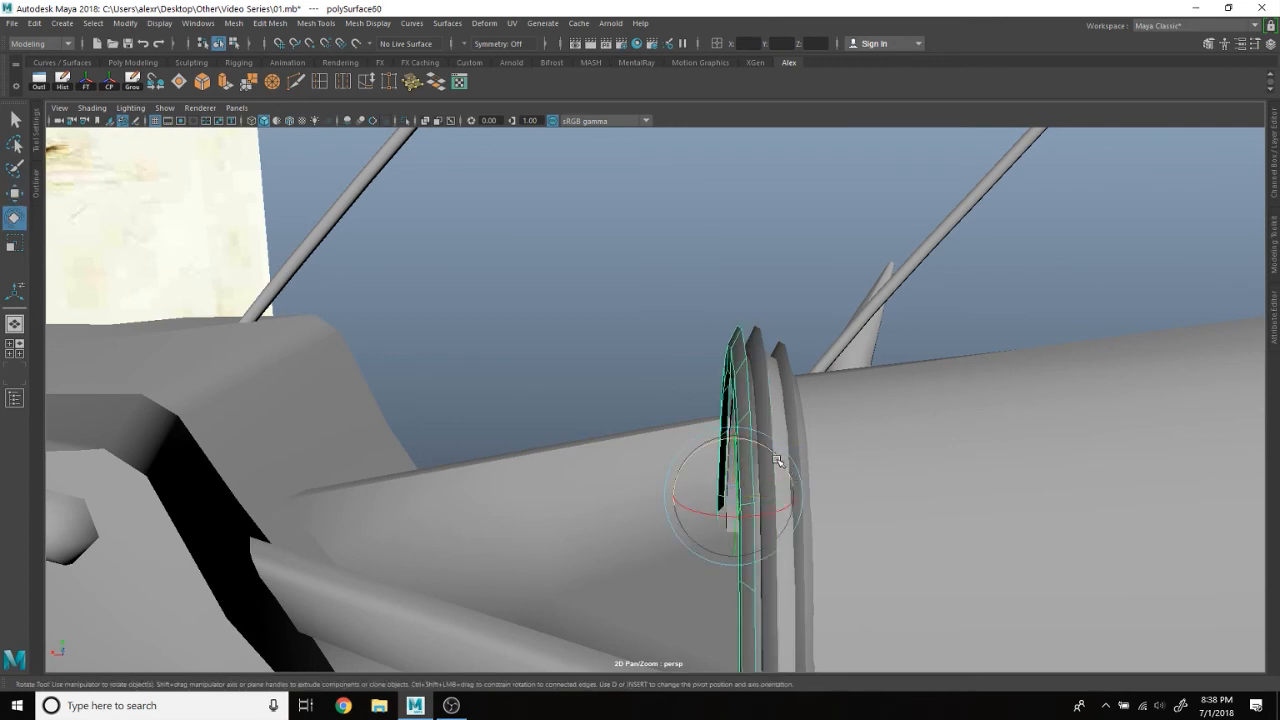
{"action": "key", "text": "w"}
{"action": "left_click_drag", "start_coordinate": [779, 456], "coordinate": [835, 498]}
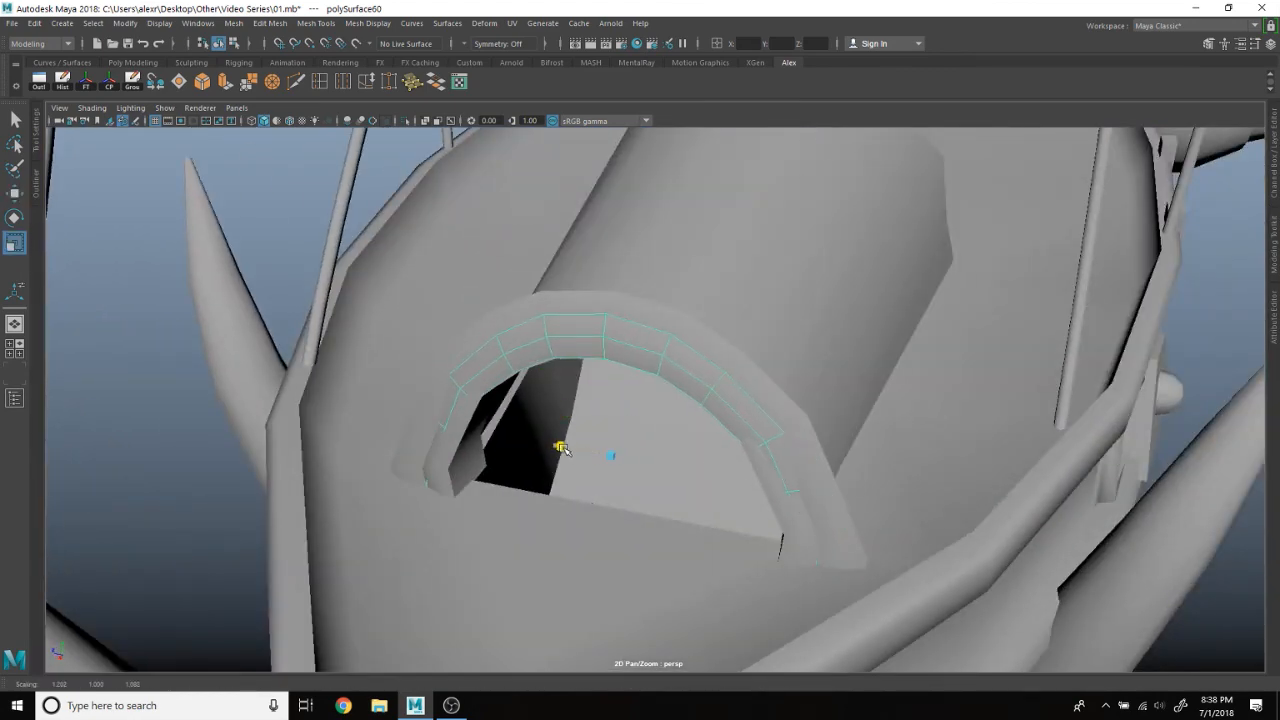
{"action": "left_click_drag", "start_coordinate": [561, 447], "coordinate": [760, 452], "text": "alt"}
Step: Select the deck canopy together with the reference image and isolate both
{"action": "left_click_drag", "start_coordinate": [625, 345], "coordinate": [690, 365], "text": "alt"}
{"action": "scroll", "coordinate": [720, 348], "scroll_direction": "down", "scroll_amount": 5}
{"action": "scroll", "coordinate": [694, 366], "scroll_direction": "up", "scroll_amount": 4}
{"action": "scroll", "coordinate": [599, 322], "scroll_direction": "down", "scroll_amount": 4}
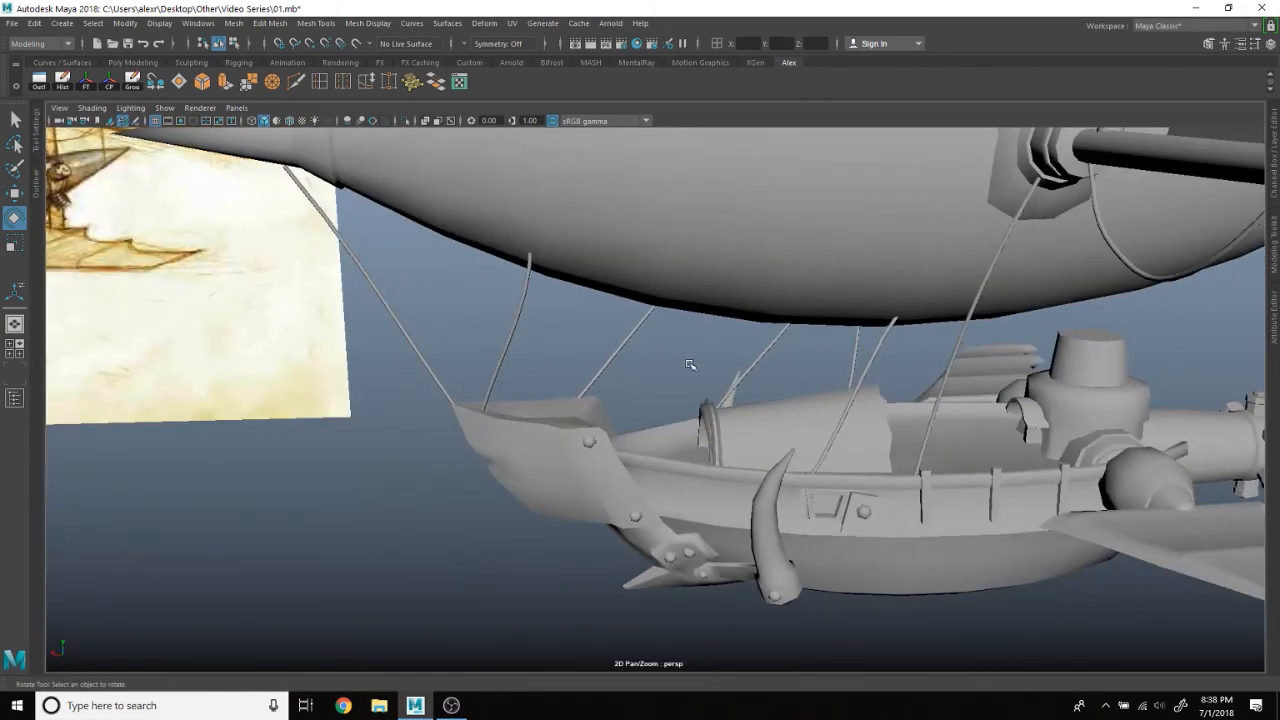
{"action": "scroll", "coordinate": [690, 365], "scroll_direction": "up", "scroll_amount": 10}
{"action": "left_click_drag", "start_coordinate": [517, 403], "coordinate": [508, 362], "text": "alt"}
{"action": "left_click", "coordinate": [578, 410]}
{"action": "left_click", "coordinate": [372, 214]}
{"action": "left_click_drag", "start_coordinate": [372, 214], "coordinate": [605, 364], "text": "alt"}
{"action": "scroll", "coordinate": [494, 295], "scroll_direction": "down", "scroll_amount": 4}
{"action": "scroll", "coordinate": [714, 363], "scroll_direction": "down", "scroll_amount": 5}
{"action": "scroll", "coordinate": [685, 363], "scroll_direction": "up", "scroll_amount": 3}
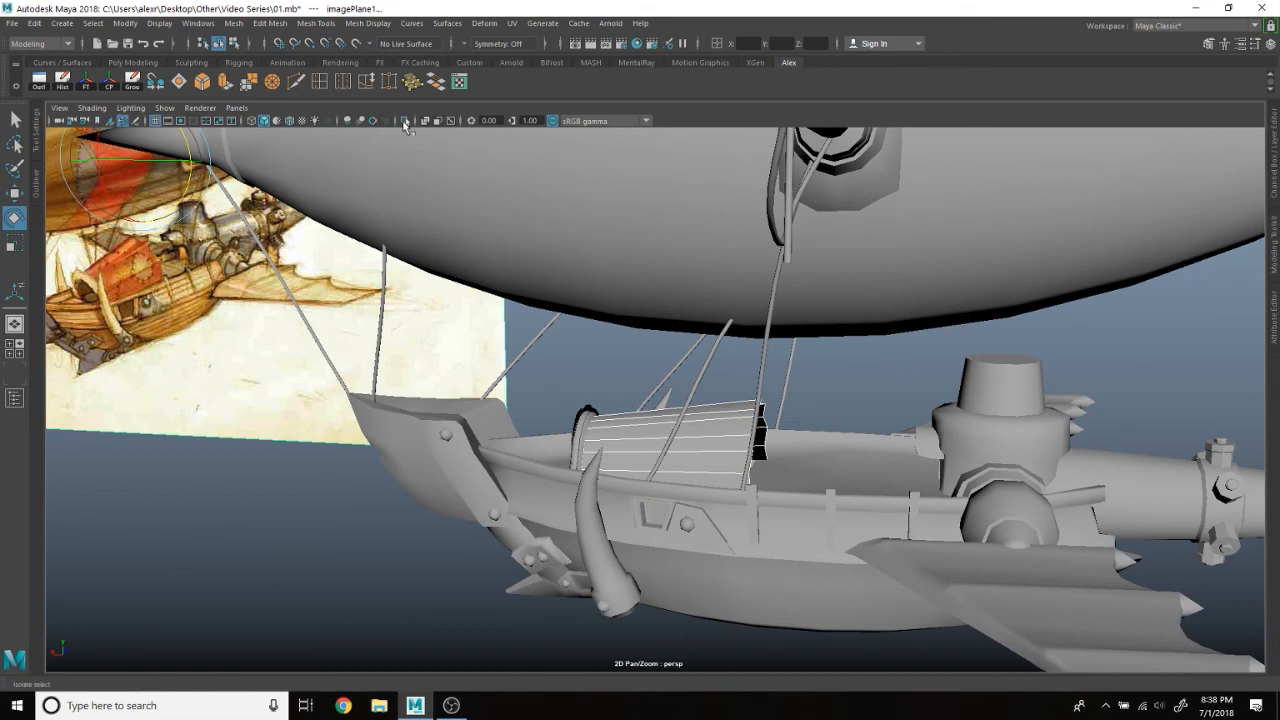
{"action": "left_click", "coordinate": [405, 121]}
Step: Compare the isolated canopy's shape and ragged rear edge with the reference painting, then bring back the full scene
{"action": "left_click_drag", "start_coordinate": [486, 271], "coordinate": [726, 376], "text": "alt"}
{"action": "middle_click_drag", "start_coordinate": [591, 379], "coordinate": [593, 400], "text": "alt"}
{"action": "mouse_move", "coordinate": [593, 400]}
{"action": "left_mouse_down", "text": "alt"}
{"action": "mouse_move", "coordinate": [617, 394]}
{"action": "mouse_move", "coordinate": [596, 397]}
{"action": "left_mouse_up", "text": "alt"}
{"action": "left_click_drag", "start_coordinate": [721, 394], "coordinate": [746, 377], "text": "alt"}
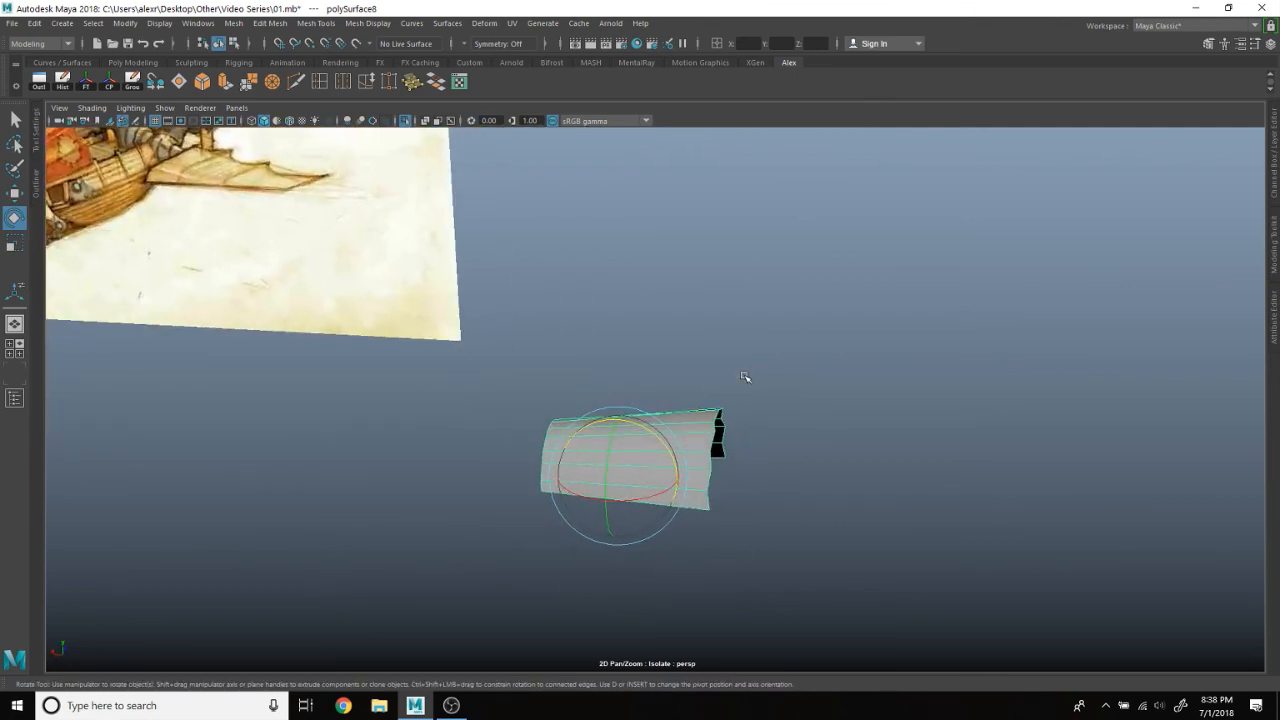
{"action": "scroll", "coordinate": [750, 400], "scroll_direction": "up", "scroll_amount": 6}
{"action": "middle_click_drag", "start_coordinate": [757, 443], "coordinate": [661, 397], "text": "alt"}
{"action": "left_click_drag", "start_coordinate": [661, 397], "coordinate": [701, 397], "text": "alt"}
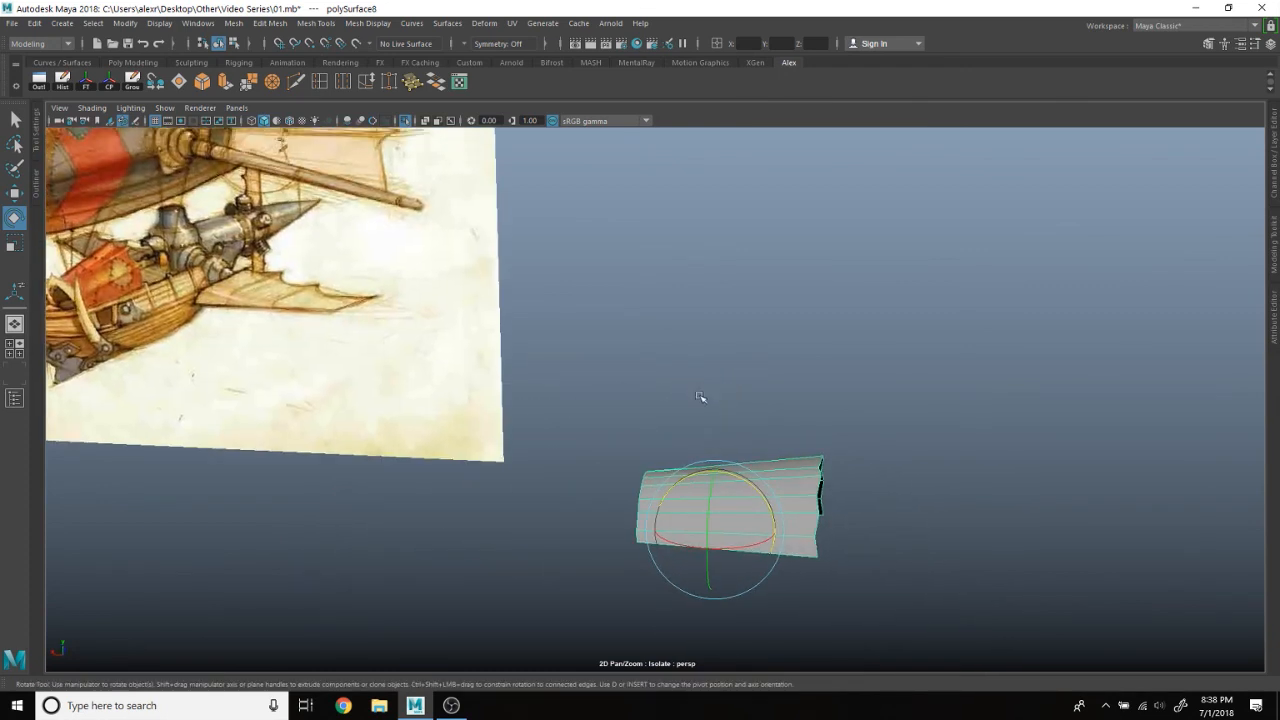
{"action": "left_click_drag", "start_coordinate": [727, 329], "coordinate": [795, 364], "text": "alt"}
{"action": "left_click", "coordinate": [787, 393]}
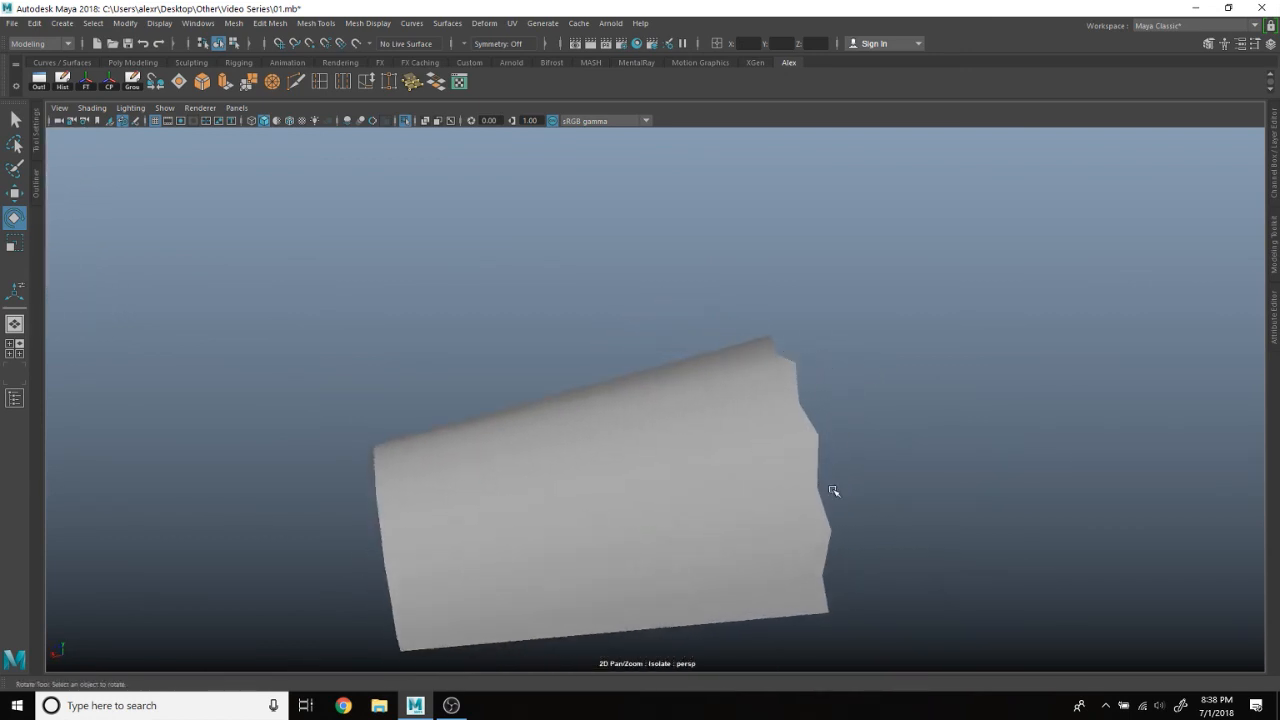
{"action": "left_click_drag", "start_coordinate": [818, 477], "coordinate": [648, 416], "text": "alt"}
{"action": "left_click", "coordinate": [637, 403]}
{"action": "scroll", "coordinate": [637, 403], "scroll_direction": "down", "scroll_amount": 5}
{"action": "left_click", "coordinate": [403, 121]}
Step: Select all parts of the airship, clear the selection and save the scene
{"action": "scroll", "coordinate": [573, 388], "scroll_direction": "down", "scroll_amount": 3}
{"action": "left_click", "coordinate": [567, 397]}
{"action": "middle_click_drag", "start_coordinate": [567, 397], "coordinate": [617, 398], "text": "alt"}
{"action": "key", "text": "w"}
{"action": "scroll", "coordinate": [628, 369], "scroll_direction": "down", "scroll_amount": 3}
{"action": "left_click_drag", "start_coordinate": [614, 313], "coordinate": [635, 290], "text": "alt"}
{"action": "left_click_drag", "start_coordinate": [981, 554], "coordinate": [983, 558]}
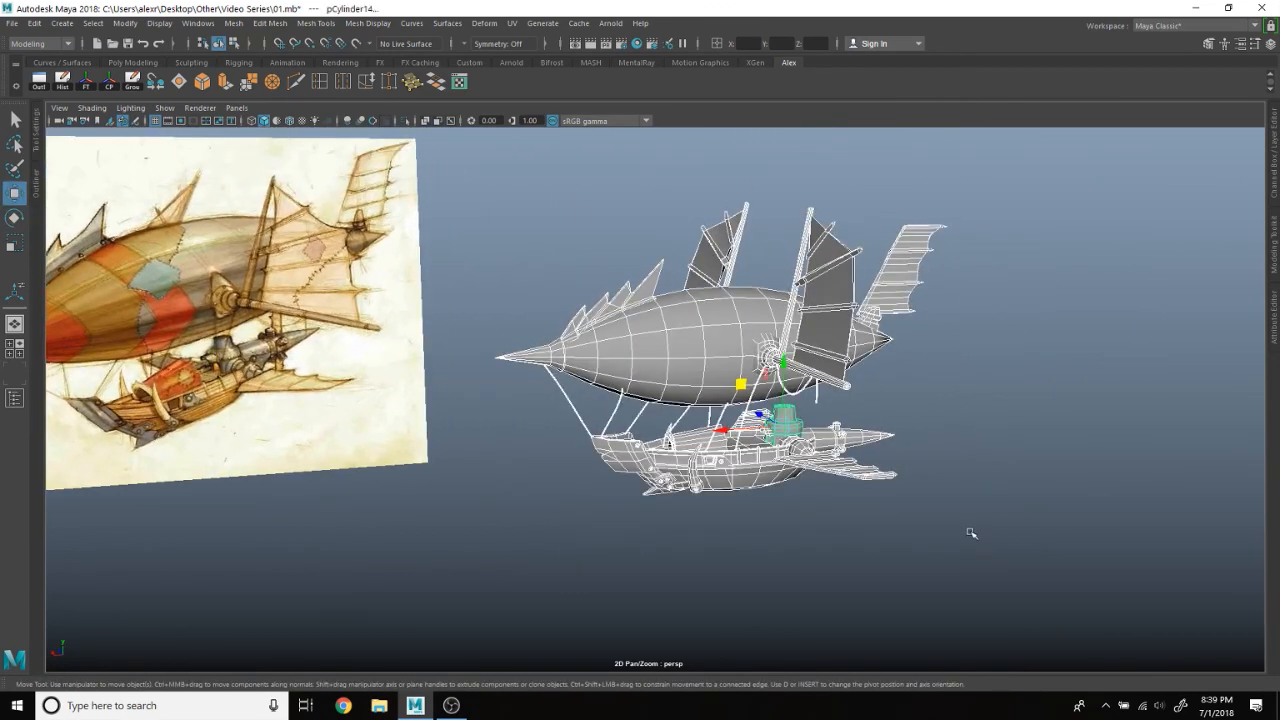
{"action": "left_click", "coordinate": [971, 534]}
{"action": "scroll", "coordinate": [964, 529], "scroll_direction": "up", "scroll_amount": 4}
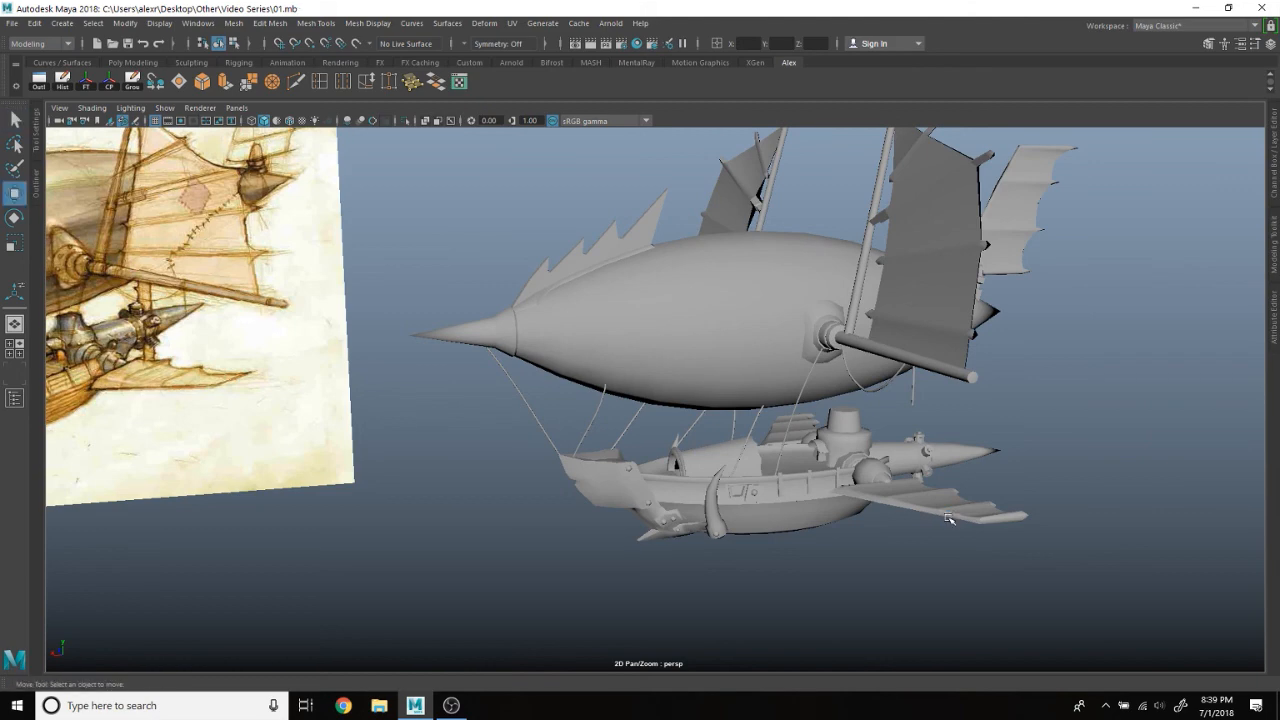
Step: Inspect the airship from the front and side against the reference painting, then select all of its parts
{"action": "left_click_drag", "start_coordinate": [892, 422], "coordinate": [707, 413], "text": "alt"}
{"action": "left_click_drag", "start_coordinate": [875, 449], "coordinate": [733, 358], "text": "alt"}
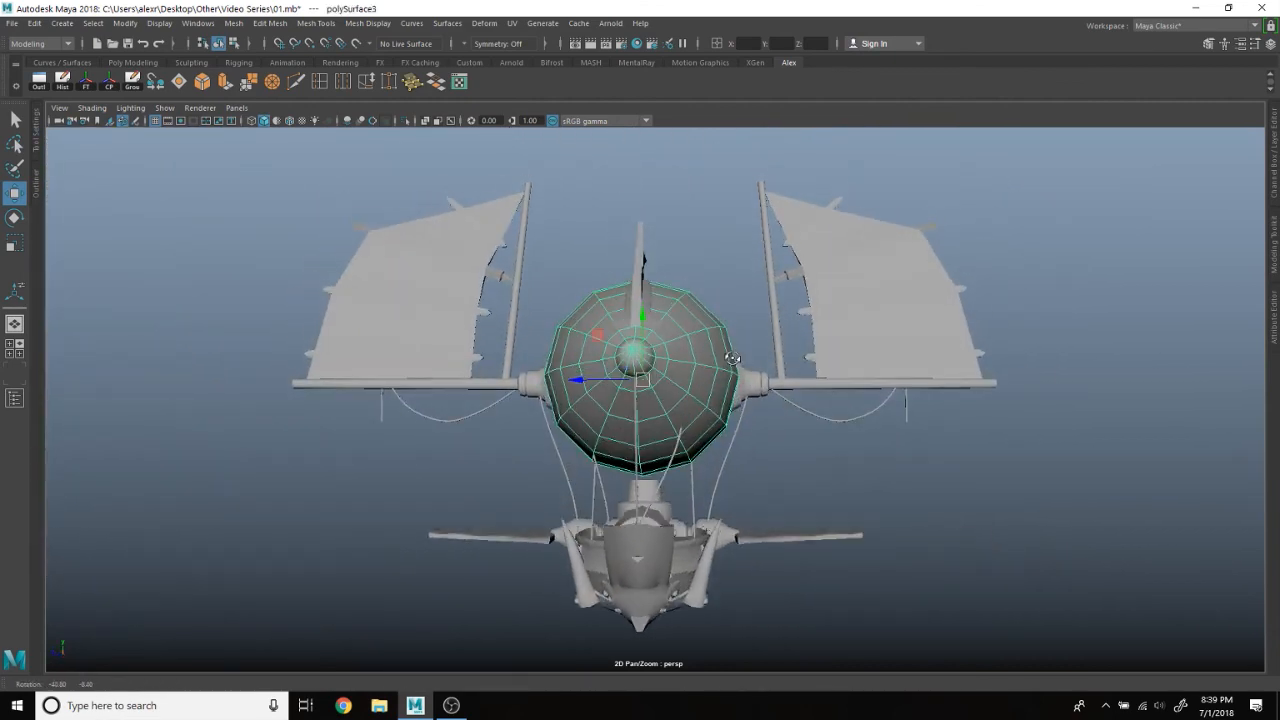
{"action": "middle_click_drag", "start_coordinate": [687, 366], "coordinate": [669, 370], "text": "alt"}
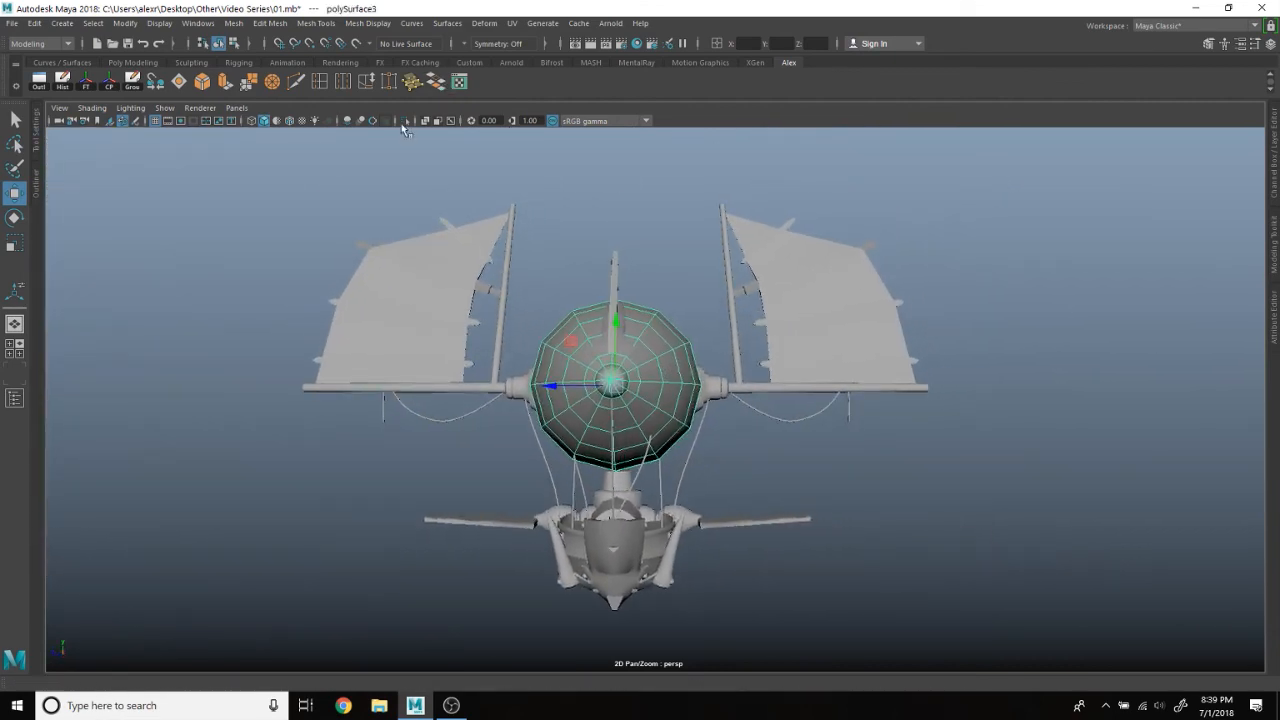
{"action": "left_click_drag", "start_coordinate": [712, 243], "coordinate": [683, 250], "text": "alt"}
{"action": "left_click_drag", "start_coordinate": [991, 575], "coordinate": [940, 481], "text": "alt"}
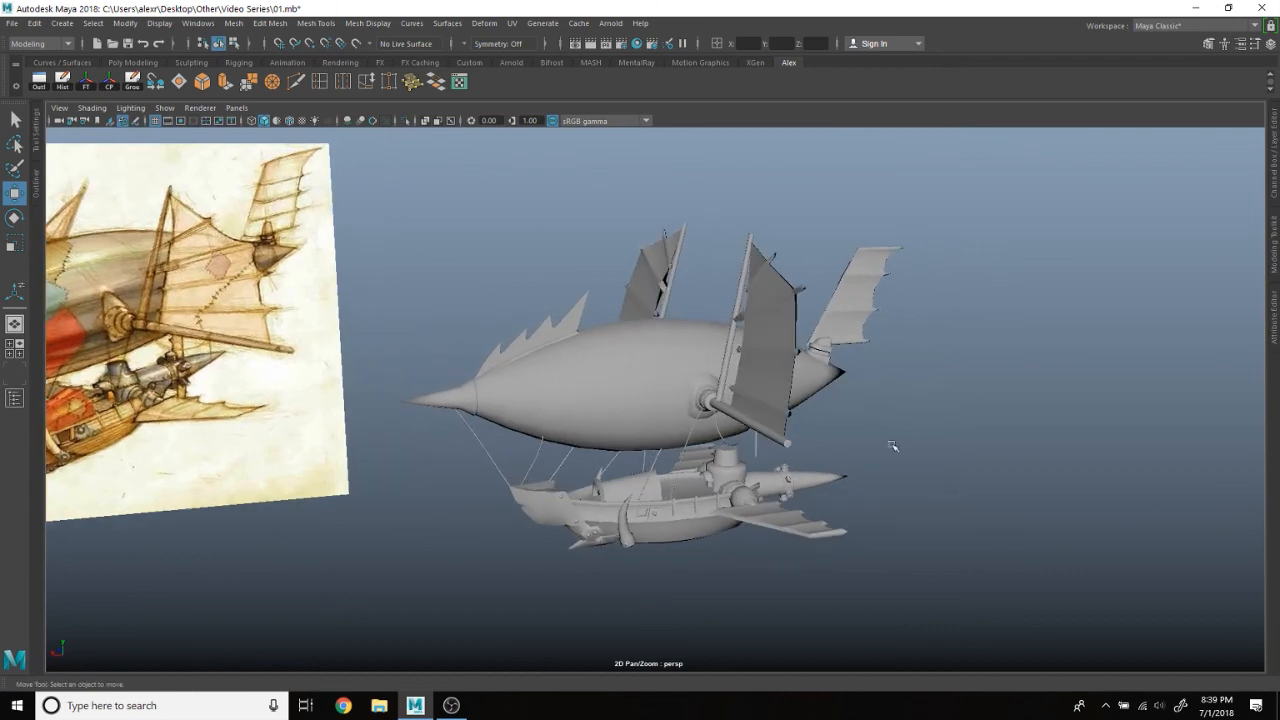
{"action": "left_click_drag", "start_coordinate": [575, 291], "coordinate": [438, 180], "text": "alt"}
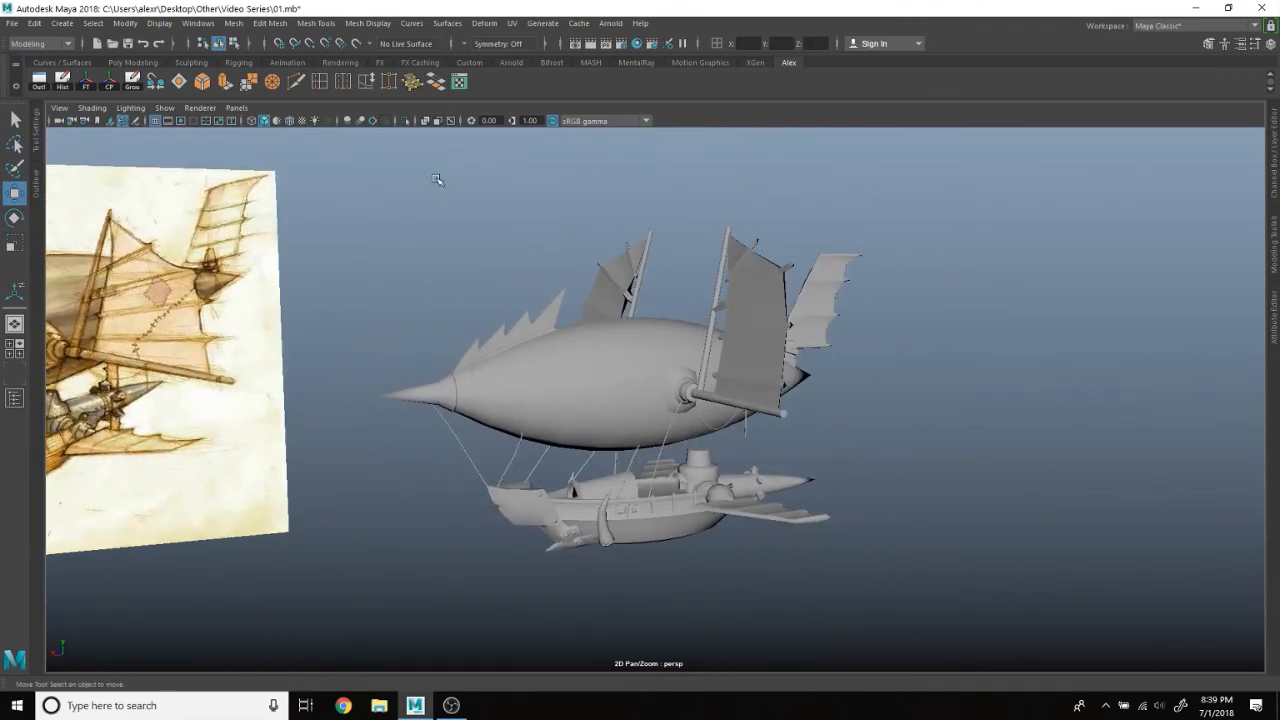
{"action": "left_click_drag", "start_coordinate": [770, 498], "coordinate": [853, 586]}
{"action": "left_click_drag", "start_coordinate": [673, 369], "coordinate": [370, 250], "text": "alt"}
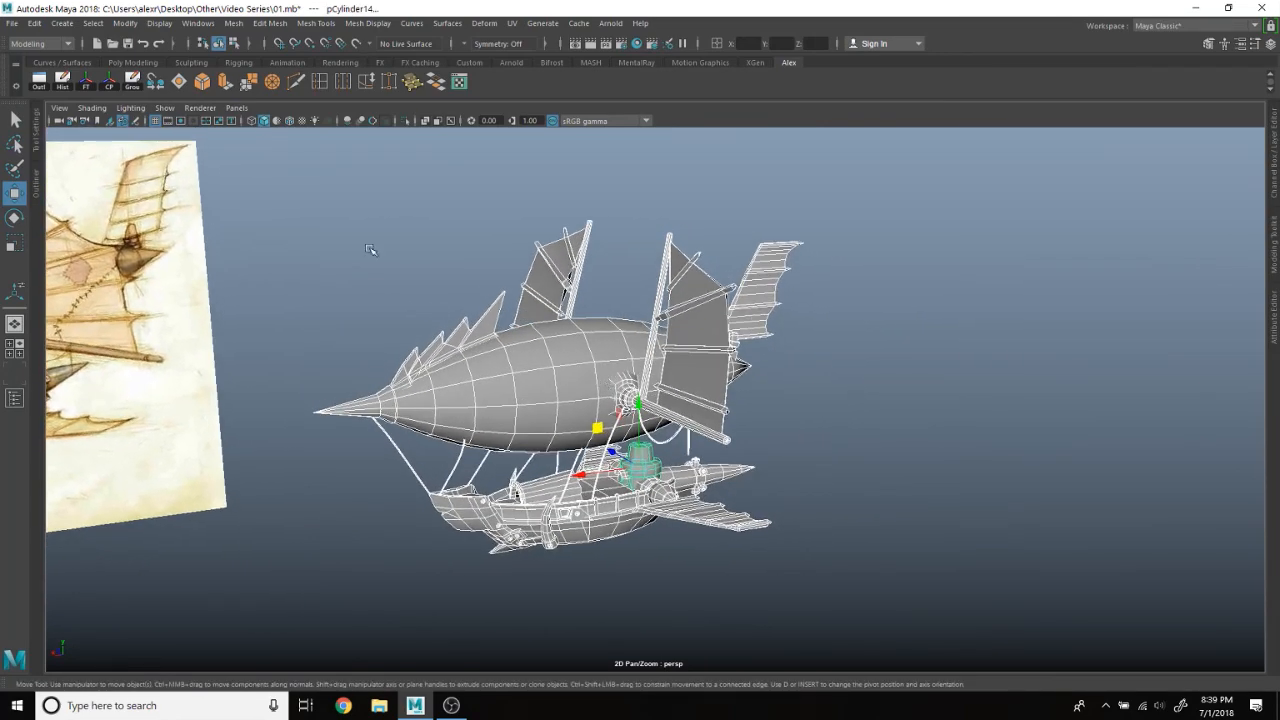
Step: Group all the selected airship parts and try scaling the group along the ship's length
{"action": "left_click", "coordinate": [133, 82]}
{"action": "scroll", "coordinate": [487, 403], "scroll_direction": "up", "scroll_amount": 5}
{"action": "key", "text": "r"}
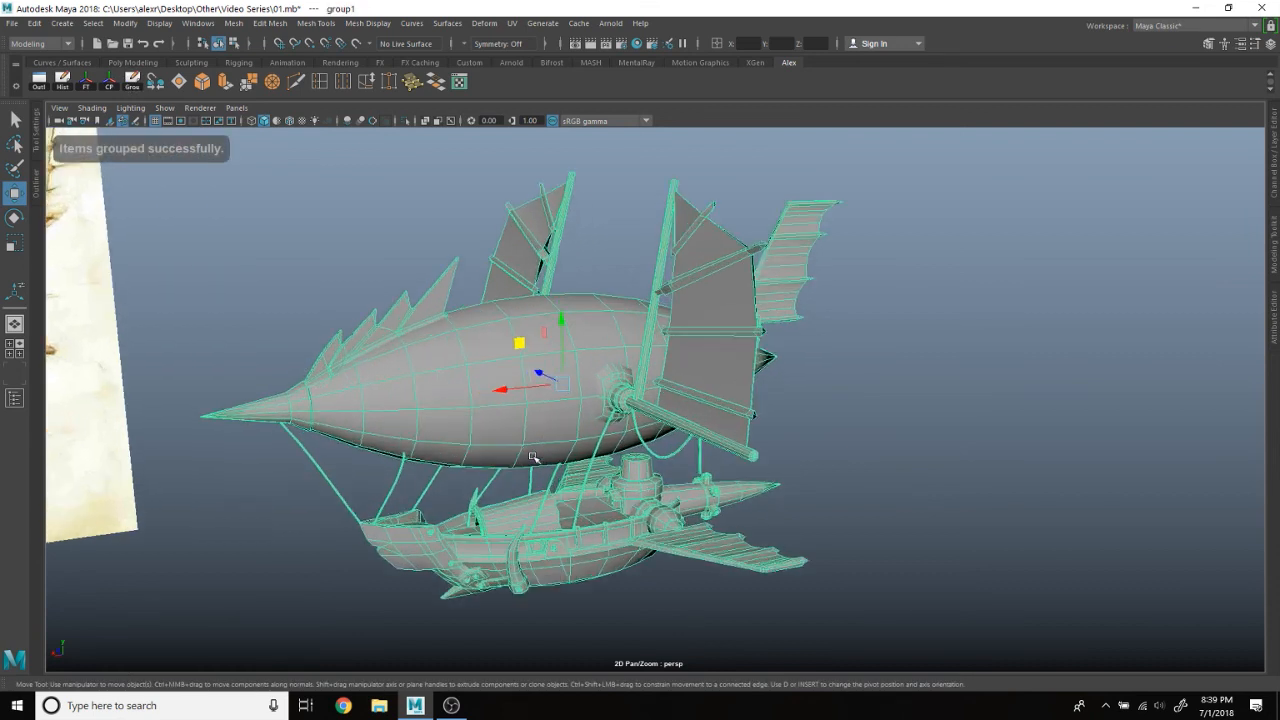
{"action": "left_click_drag", "start_coordinate": [506, 389], "coordinate": [520, 389]}
{"action": "right_click", "coordinate": [891, 272]}
{"action": "left_click", "coordinate": [923, 254]}
{"action": "left_click_drag", "start_coordinate": [834, 403], "coordinate": [592, 407], "text": "alt"}
{"action": "left_click", "coordinate": [592, 407]}
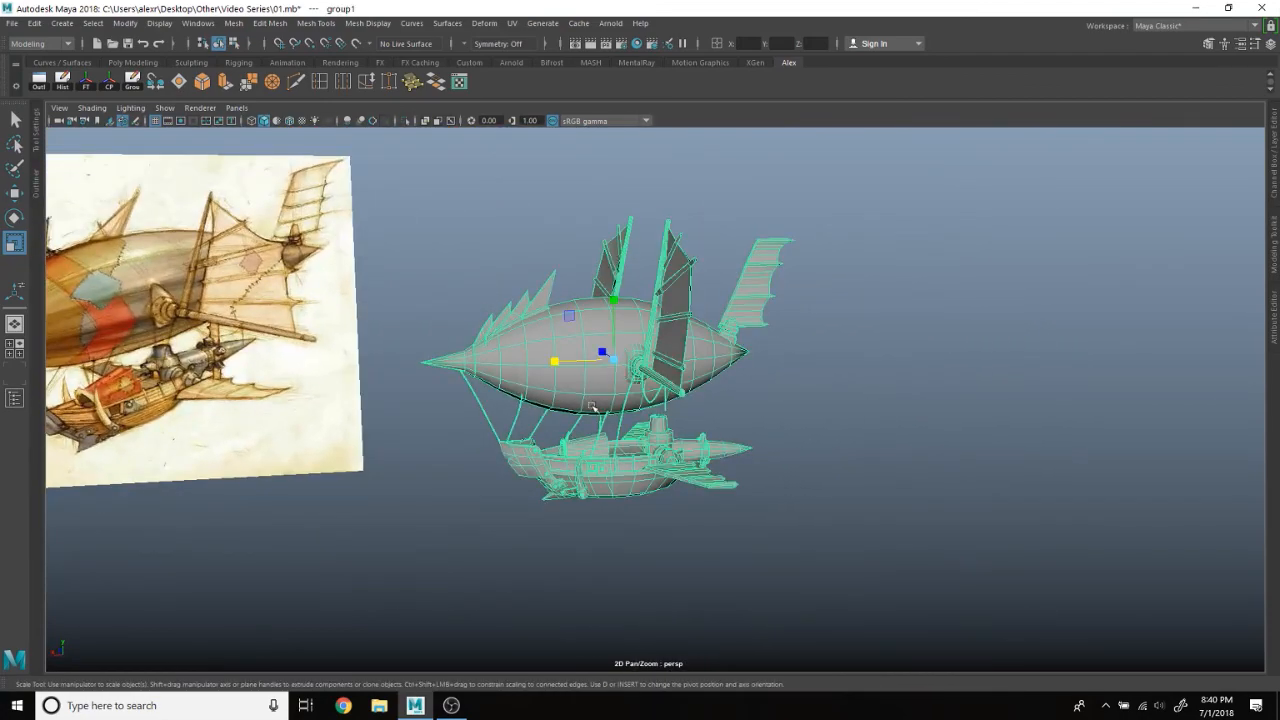
{"action": "key", "text": "ctrl+z"}
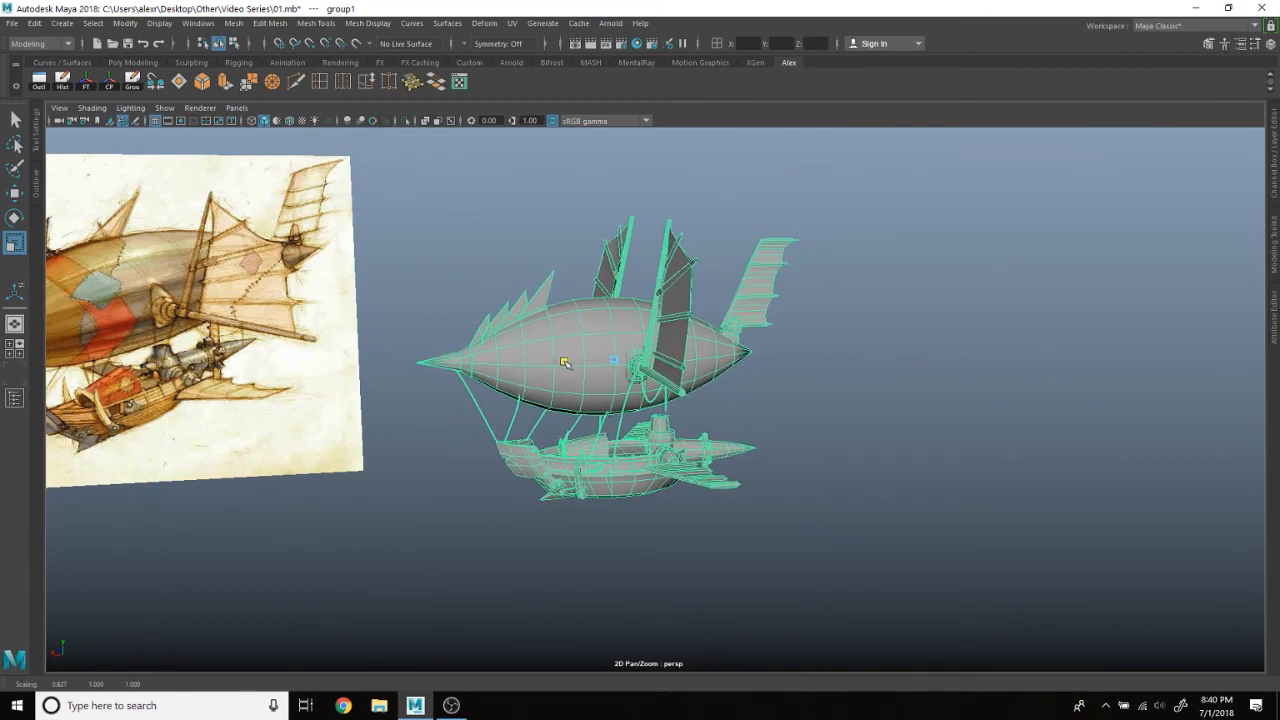
Step: Select all of the airship's parts and clear the selection
{"action": "left_click_drag", "start_coordinate": [735, 383], "coordinate": [779, 455], "text": "alt"}
{"action": "scroll", "coordinate": [907, 428], "scroll_direction": "up", "scroll_amount": 3}
{"action": "scroll", "coordinate": [817, 426], "scroll_direction": "down", "scroll_amount": 5}
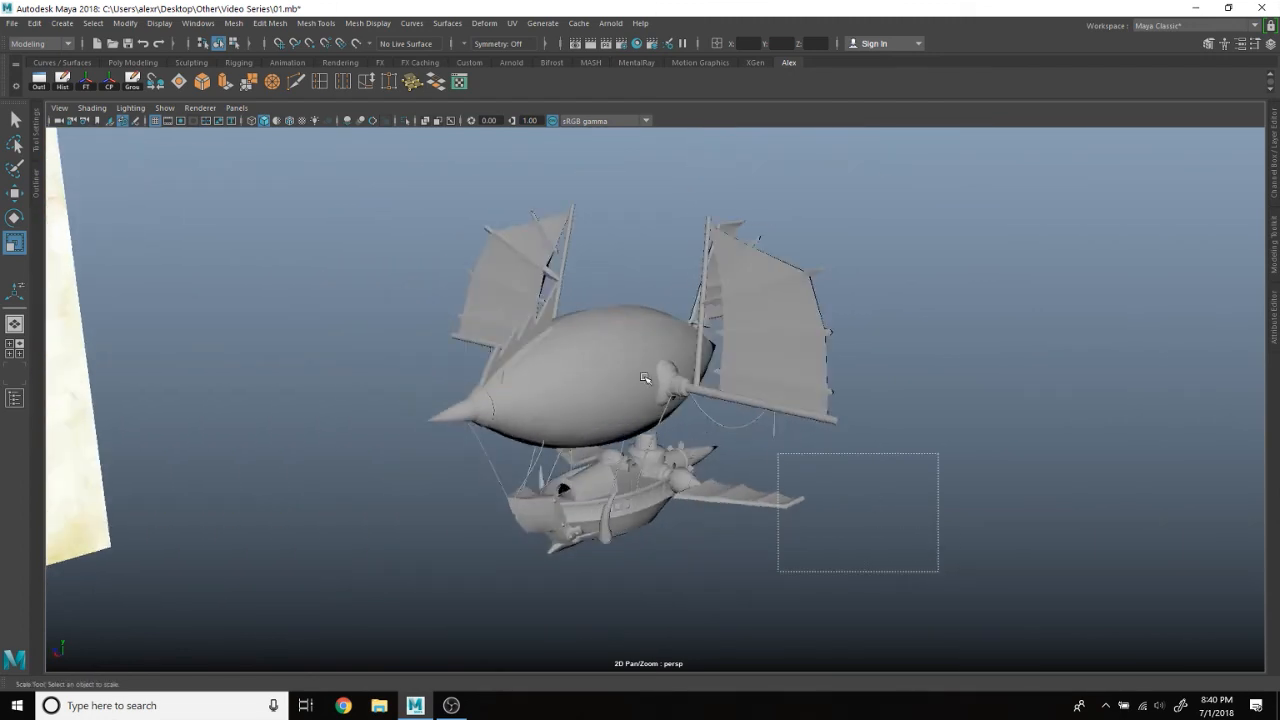
{"action": "left_click_drag", "start_coordinate": [352, 182], "coordinate": [350, 180]}
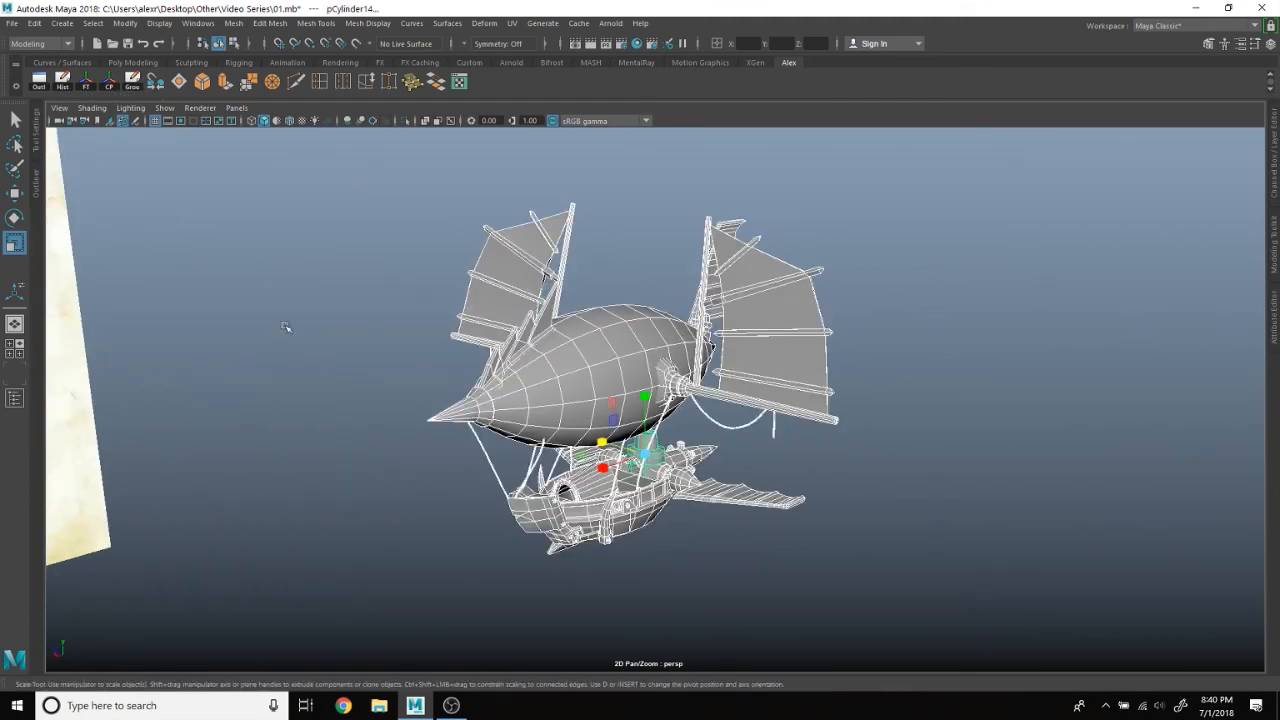
{"action": "left_click", "coordinate": [200, 243]}
Step: Delete the side sail assembly left of the balloon as seen from the bow
{"action": "scroll", "coordinate": [383, 382], "scroll_direction": "up", "scroll_amount": 3}
{"action": "left_click", "coordinate": [531, 400]}
{"action": "left_click_drag", "start_coordinate": [531, 400], "coordinate": [568, 398], "text": "alt"}
{"action": "scroll", "coordinate": [568, 398], "scroll_direction": "up", "scroll_amount": 2}
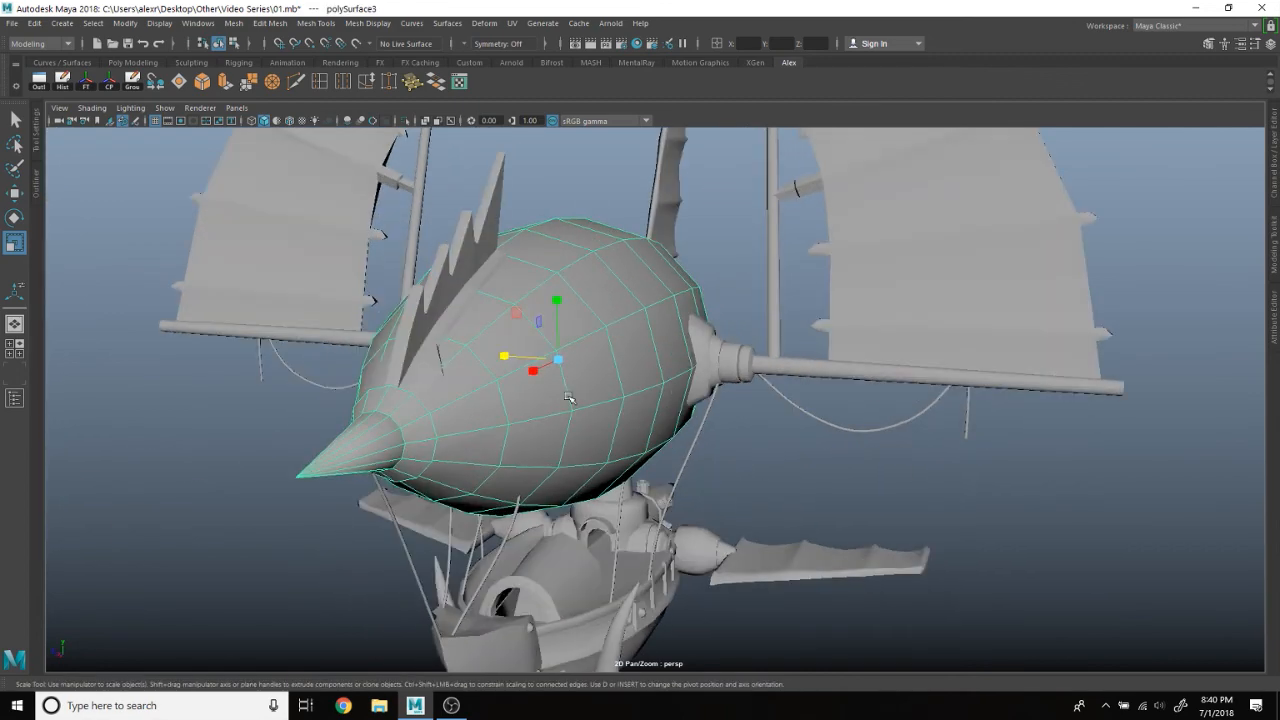
{"action": "left_click_drag", "start_coordinate": [467, 211], "coordinate": [467, 279], "text": "alt"}
{"action": "left_click", "coordinate": [422, 316]}
{"action": "key", "text": "Delete"}
Step: Separate the combined rigging ropes and remove the loose ones on the side of the deleted sail
{"action": "left_click", "coordinate": [417, 457]}
{"action": "left_click", "coordinate": [236, 23]}
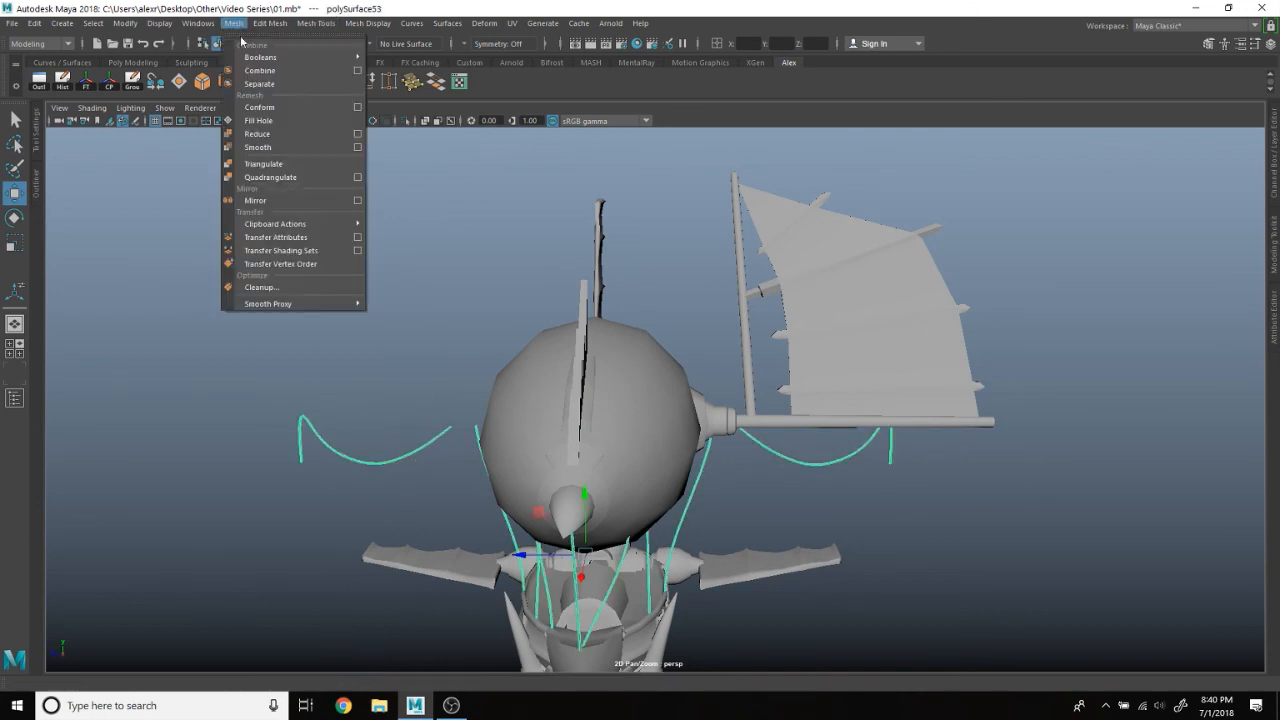
{"action": "left_click", "coordinate": [259, 85]}
{"action": "left_click", "coordinate": [423, 349]}
{"action": "left_click_drag", "start_coordinate": [423, 349], "coordinate": [449, 264], "text": "alt"}
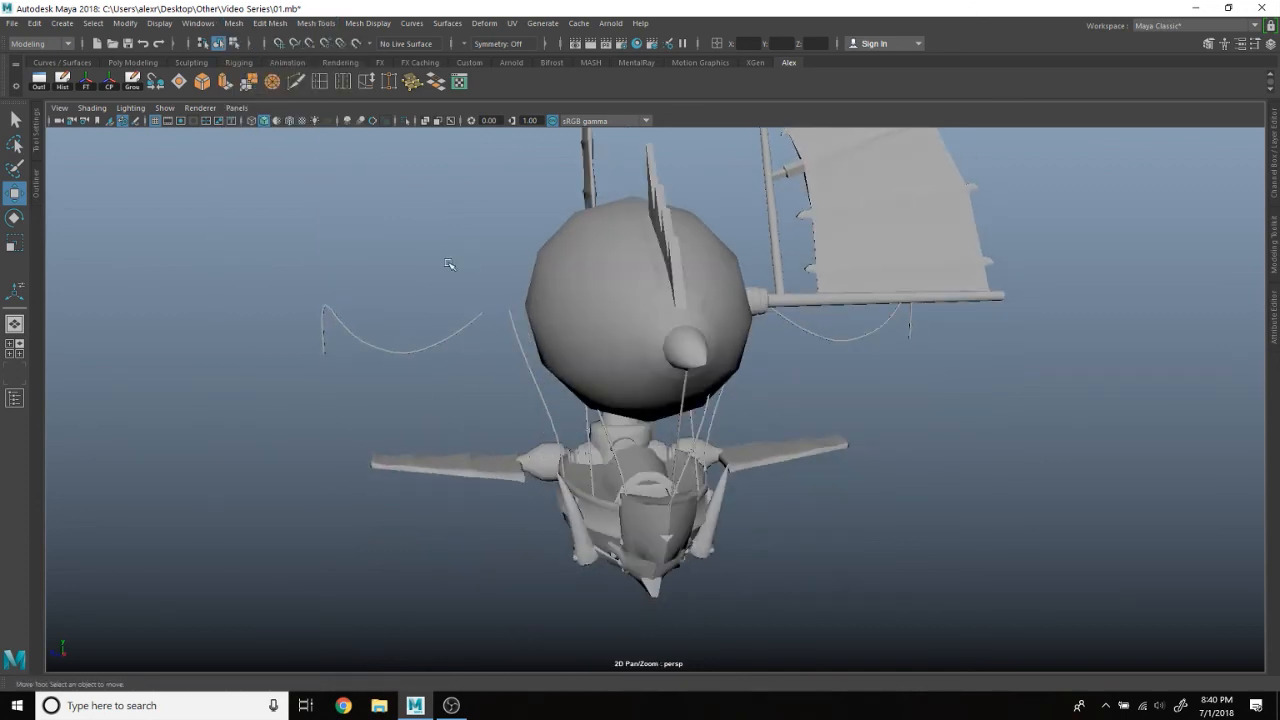
{"action": "scroll", "coordinate": [825, 333], "scroll_direction": "up", "scroll_amount": 3}
{"action": "left_click_drag", "start_coordinate": [829, 331], "coordinate": [799, 329], "text": "alt"}
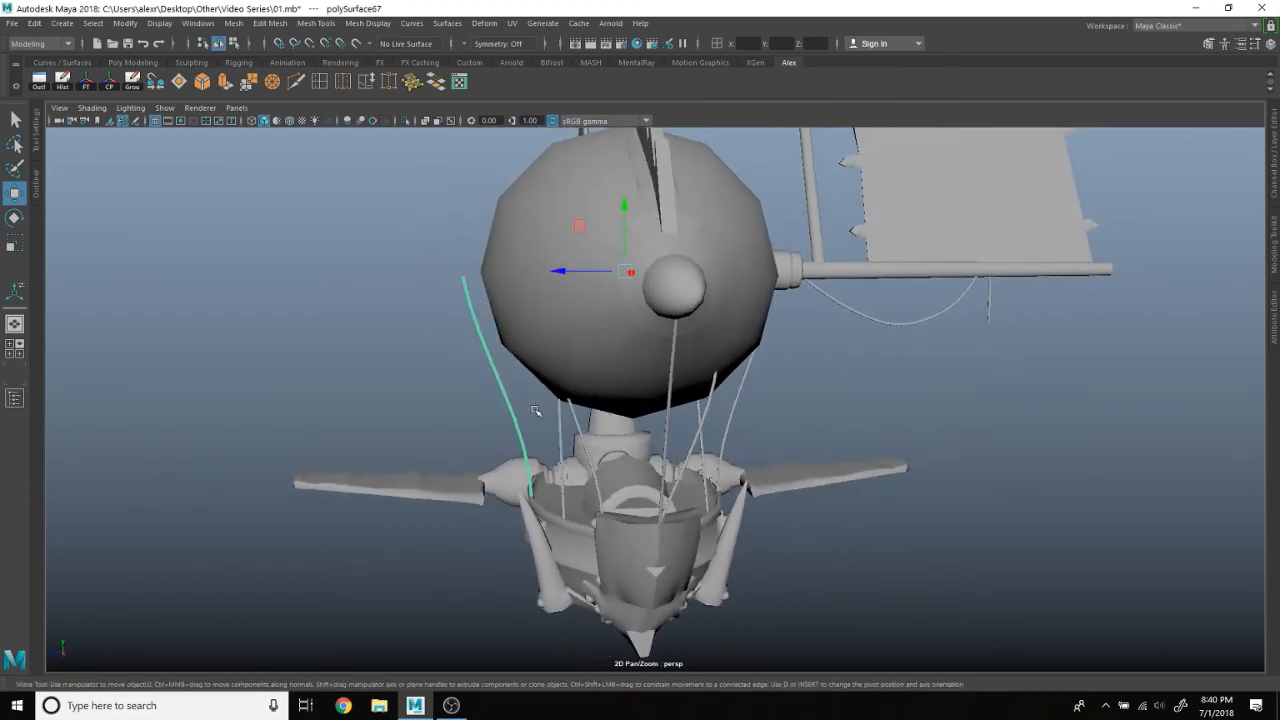
Step: Isolate the balloon envelope and delete the half of its faces on the removed sail's side, using the side view
{"action": "left_click", "coordinate": [568, 348]}
{"action": "left_click_drag", "start_coordinate": [570, 332], "coordinate": [535, 372], "text": "alt"}
{"action": "left_click", "coordinate": [404, 121]}
{"action": "mouse_move", "coordinate": [659, 330]}
{"action": "left_mouse_down", "text": "alt"}
{"action": "mouse_move", "coordinate": [660, 318]}
{"action": "mouse_move", "coordinate": [655, 350]}
{"action": "left_mouse_up", "text": "alt"}
{"action": "key", "text": "space"}
{"action": "key", "text": "space"}
{"action": "right_click_drag", "start_coordinate": [589, 309], "coordinate": [590, 342]}
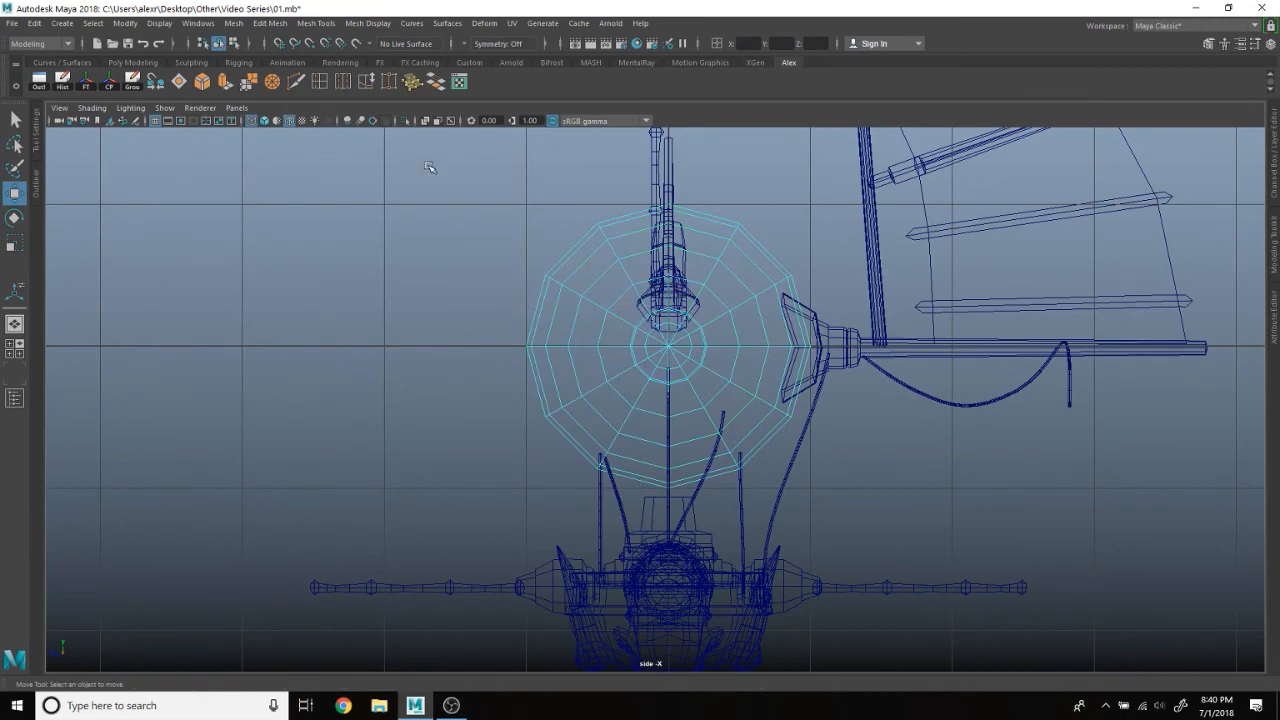
{"action": "left_click_drag", "start_coordinate": [660, 522], "coordinate": [660, 522]}
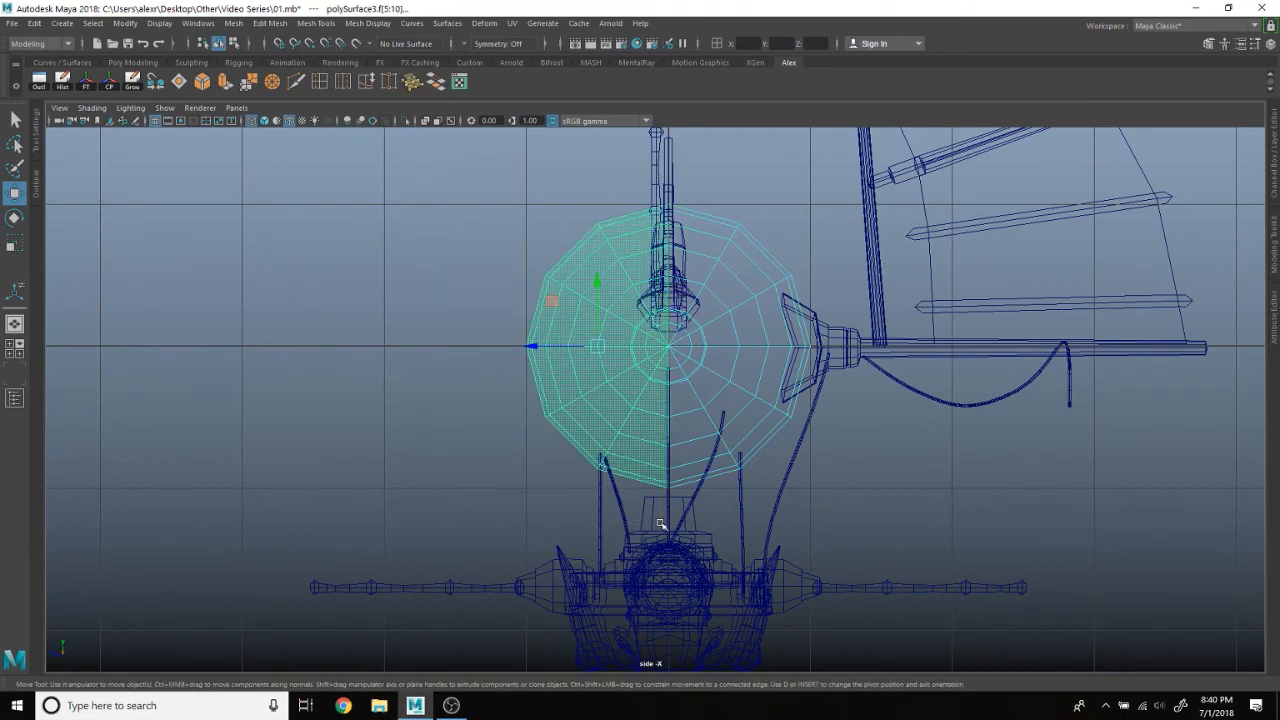
{"action": "key", "text": "Delete"}
Step: Return to object mode in the perspective view and bring back the full scene
{"action": "key", "text": "space"}
{"action": "key", "text": "space"}
{"action": "left_click_drag", "start_coordinate": [846, 238], "coordinate": [776, 264], "text": "alt"}
{"action": "right_click_drag", "start_coordinate": [775, 263], "coordinate": [830, 248]}
{"action": "left_click", "coordinate": [479, 160]}
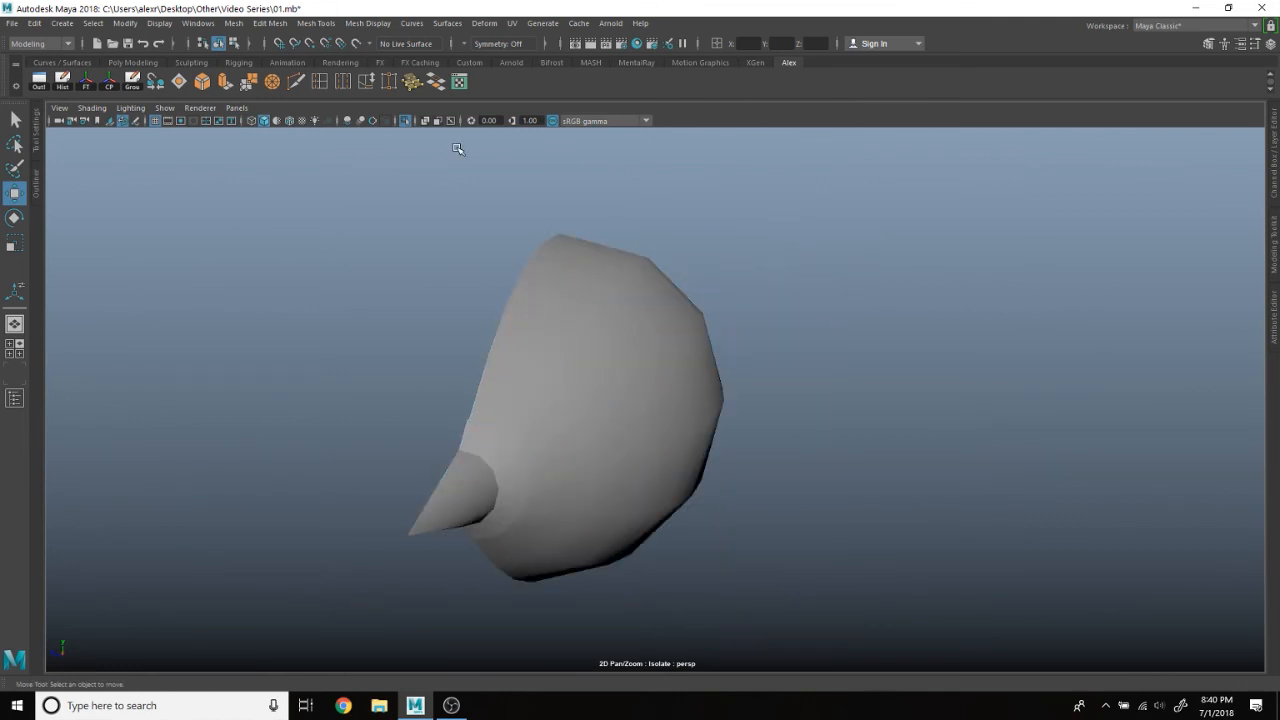
{"action": "left_click", "coordinate": [405, 121]}
Step: Select the tail-fin mount at the rear of the balloon and isolate it
{"action": "left_click_drag", "start_coordinate": [560, 330], "coordinate": [838, 262], "text": "alt"}
{"action": "left_click", "coordinate": [657, 340]}
{"action": "middle_click_drag", "start_coordinate": [615, 265], "coordinate": [608, 396], "text": "alt"}
{"action": "scroll", "coordinate": [608, 396], "scroll_direction": "up", "scroll_amount": 5}
{"action": "left_click", "coordinate": [631, 457]}
{"action": "scroll", "coordinate": [631, 457], "scroll_direction": "up", "scroll_amount": 5}
{"action": "middle_click_drag", "start_coordinate": [625, 440], "coordinate": [657, 339], "text": "alt"}
{"action": "left_click_drag", "start_coordinate": [657, 339], "coordinate": [680, 358], "text": "alt"}
{"action": "middle_click_drag", "start_coordinate": [680, 358], "coordinate": [698, 320], "text": "alt"}
{"action": "left_click_drag", "start_coordinate": [698, 320], "coordinate": [703, 280], "text": "alt"}
{"action": "middle_click_drag", "start_coordinate": [703, 280], "coordinate": [692, 319], "text": "alt"}
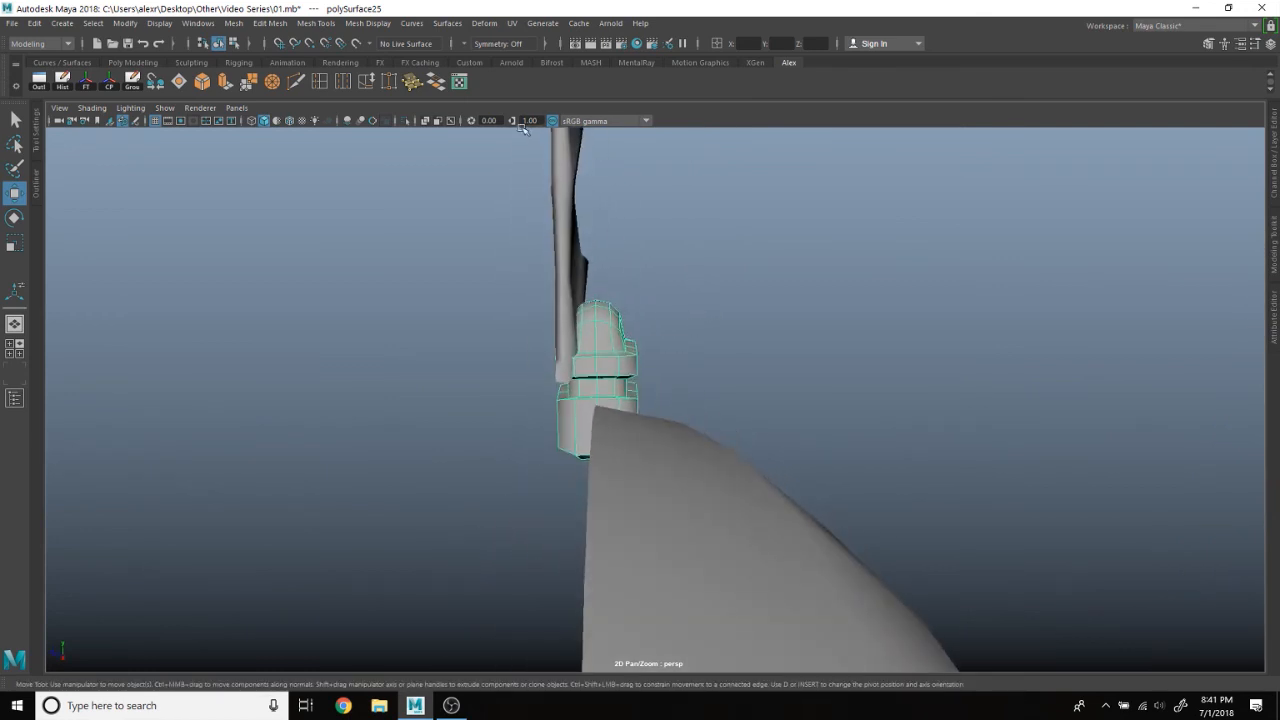
{"action": "left_click", "coordinate": [410, 120]}
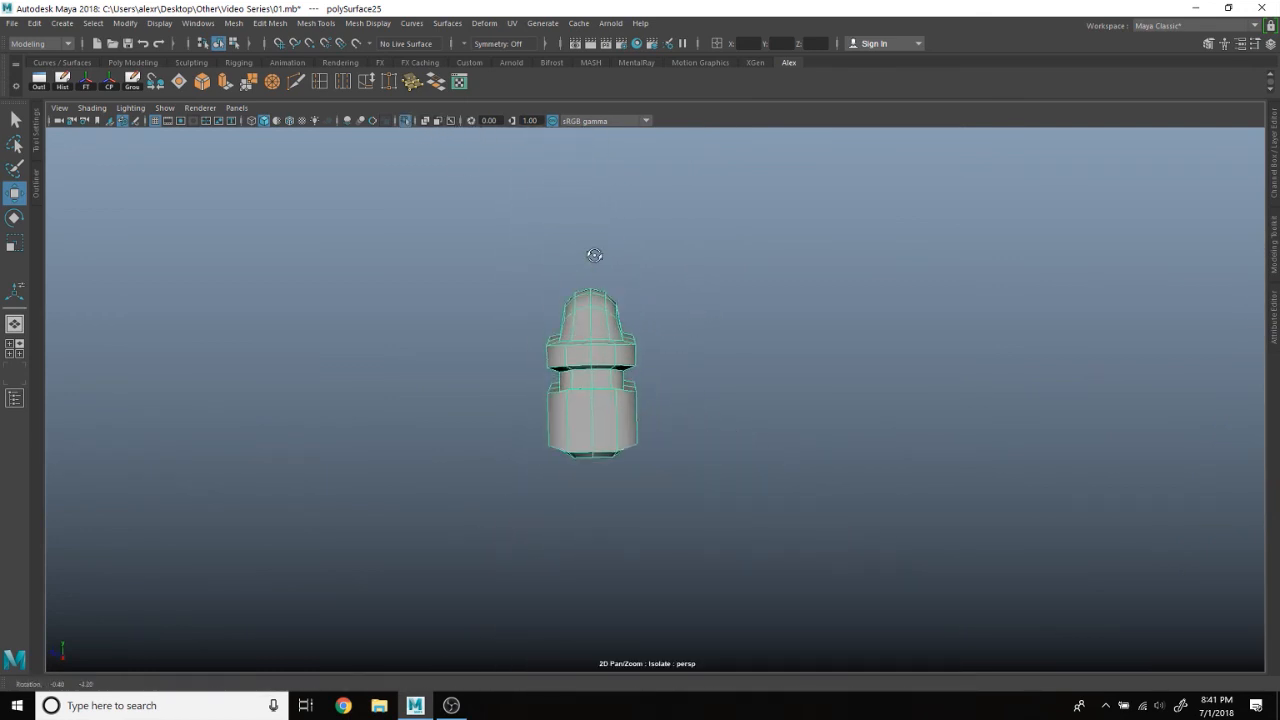
Step: Delete the matching half of the isolated mount's faces and bring back the full scene
{"action": "left_click_drag", "start_coordinate": [594, 255], "coordinate": [597, 257], "text": "alt"}
{"action": "right_click_drag", "start_coordinate": [603, 309], "coordinate": [606, 351]}
{"action": "left_click_drag", "start_coordinate": [491, 261], "coordinate": [538, 370]}
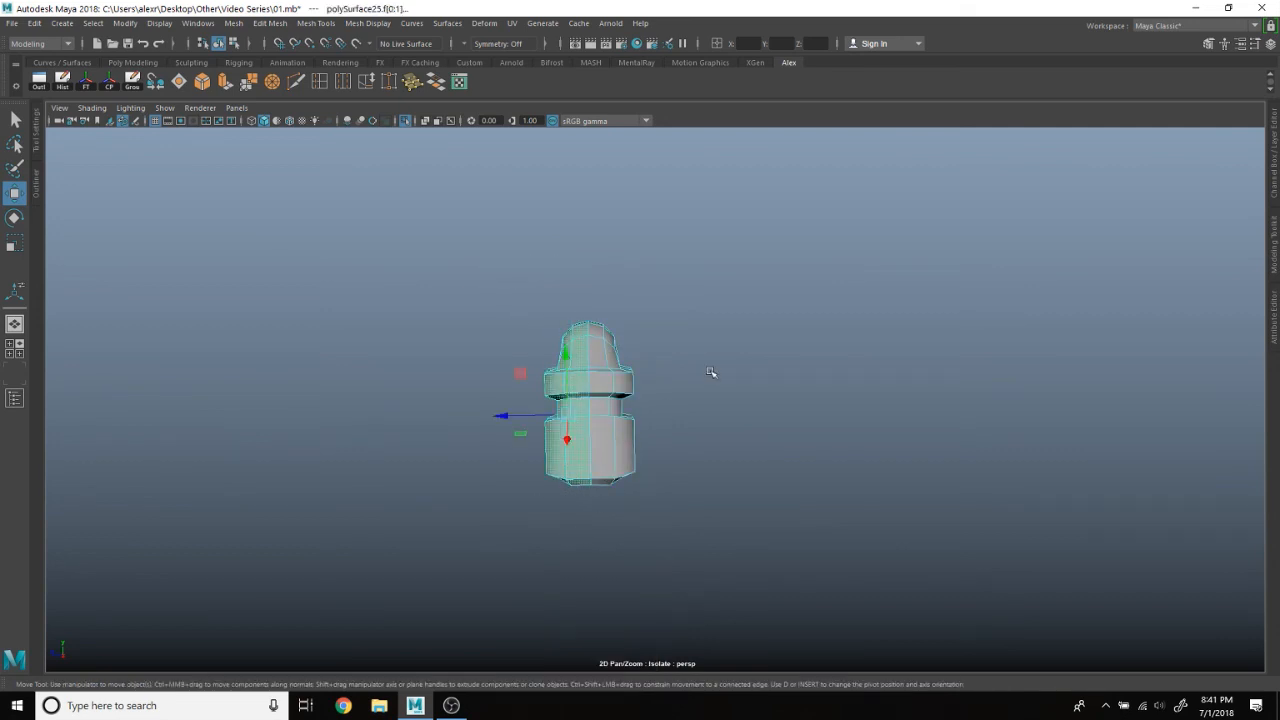
{"action": "right_click_drag", "start_coordinate": [699, 307], "coordinate": [768, 284]}
{"action": "left_click_drag", "start_coordinate": [806, 323], "coordinate": [735, 323], "text": "alt"}
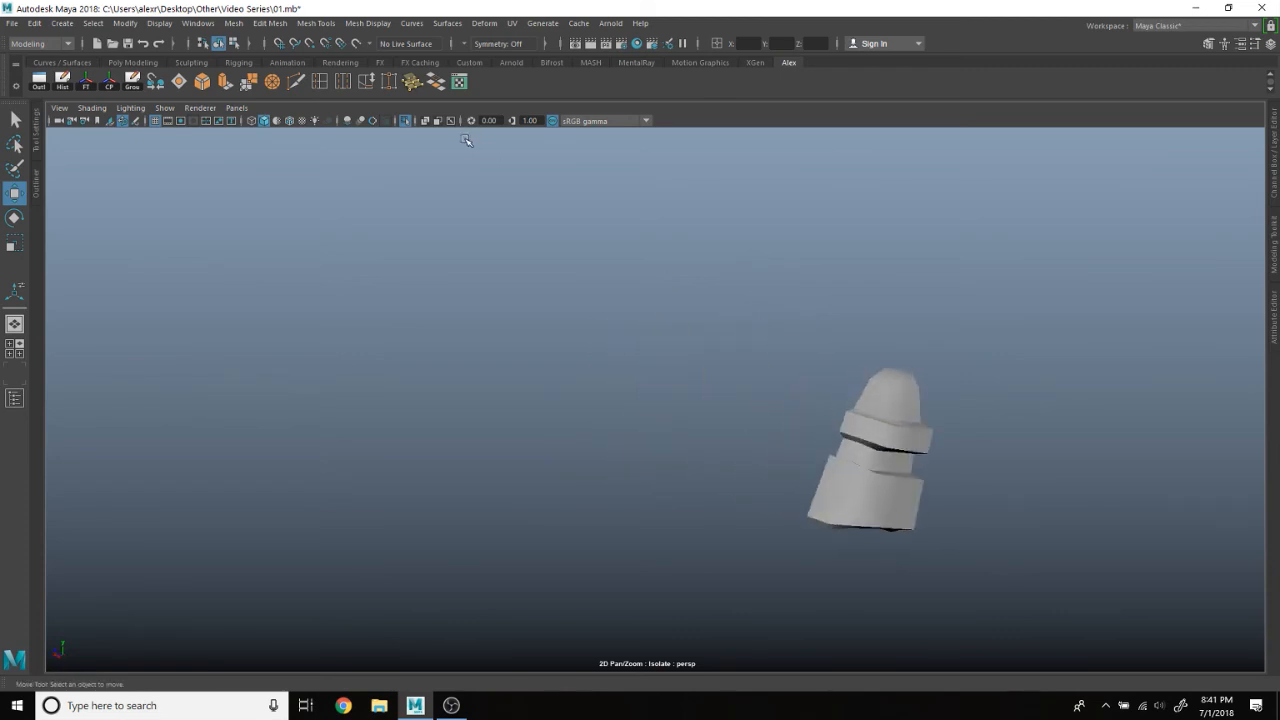
{"action": "left_click", "coordinate": [406, 121]}
Step: Delete the bow plating, tusk and fittings on the same side of the hull
{"action": "left_click_drag", "start_coordinate": [850, 440], "coordinate": [842, 328], "text": "alt"}
{"action": "scroll", "coordinate": [808, 404], "scroll_direction": "down", "scroll_amount": 6}
{"action": "scroll", "coordinate": [684, 337], "scroll_direction": "up", "scroll_amount": 3}
{"action": "middle_click_drag", "start_coordinate": [704, 500], "coordinate": [656, 373], "text": "alt"}
{"action": "left_click", "coordinate": [658, 343]}
{"action": "scroll", "coordinate": [660, 344], "scroll_direction": "up", "scroll_amount": 3}
{"action": "left_click_drag", "start_coordinate": [656, 373], "coordinate": [650, 374], "text": "alt"}
{"action": "key", "text": "Delete"}
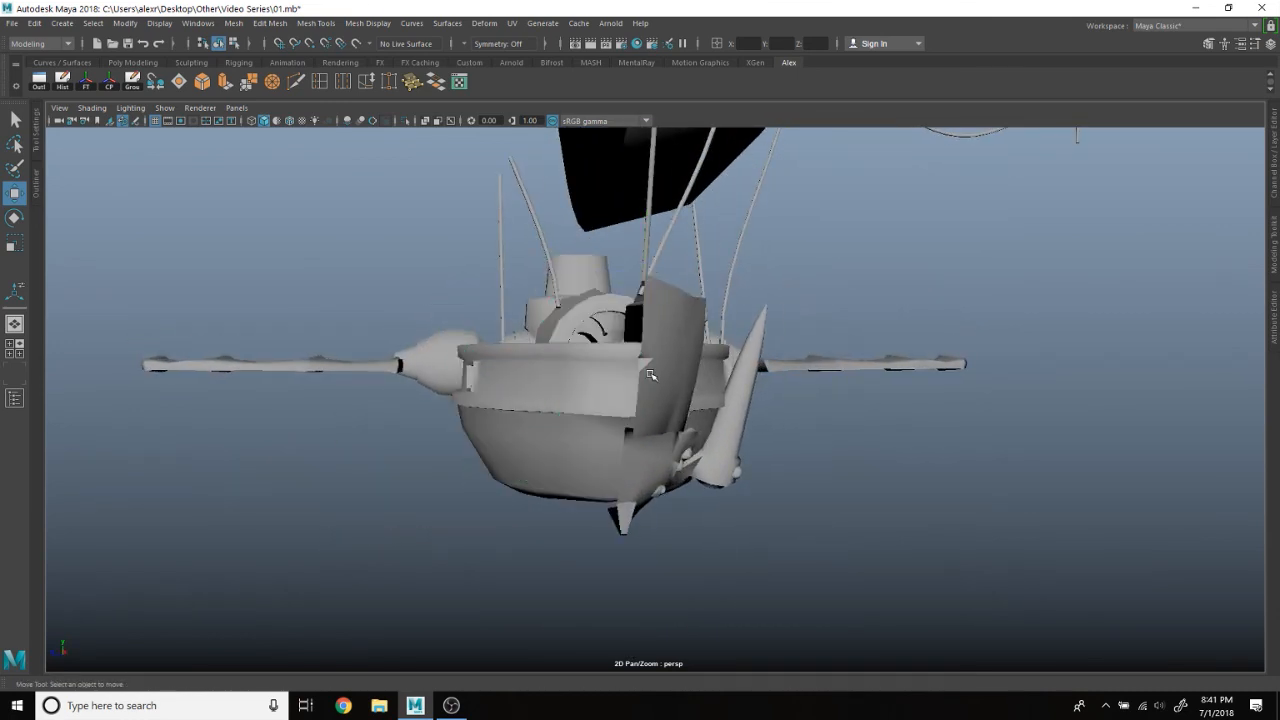
Step: Isolate the hull and select the faces on one side of its centreline in the side view
{"action": "left_click", "coordinate": [576, 389]}
{"action": "left_click_drag", "start_coordinate": [576, 389], "coordinate": [560, 396], "text": "alt"}
{"action": "left_click", "coordinate": [404, 120]}
{"action": "left_click_drag", "start_coordinate": [609, 360], "coordinate": [611, 352], "text": "alt"}
{"action": "key", "text": "space"}
{"action": "key", "text": "space"}
{"action": "scroll", "coordinate": [771, 569], "scroll_direction": "up", "scroll_amount": 2}
{"action": "middle_click_drag", "start_coordinate": [771, 569], "coordinate": [797, 337], "text": "alt"}
{"action": "scroll", "coordinate": [797, 337], "scroll_direction": "up", "scroll_amount": 3}
{"action": "right_click_drag", "start_coordinate": [674, 448], "coordinate": [664, 350]}
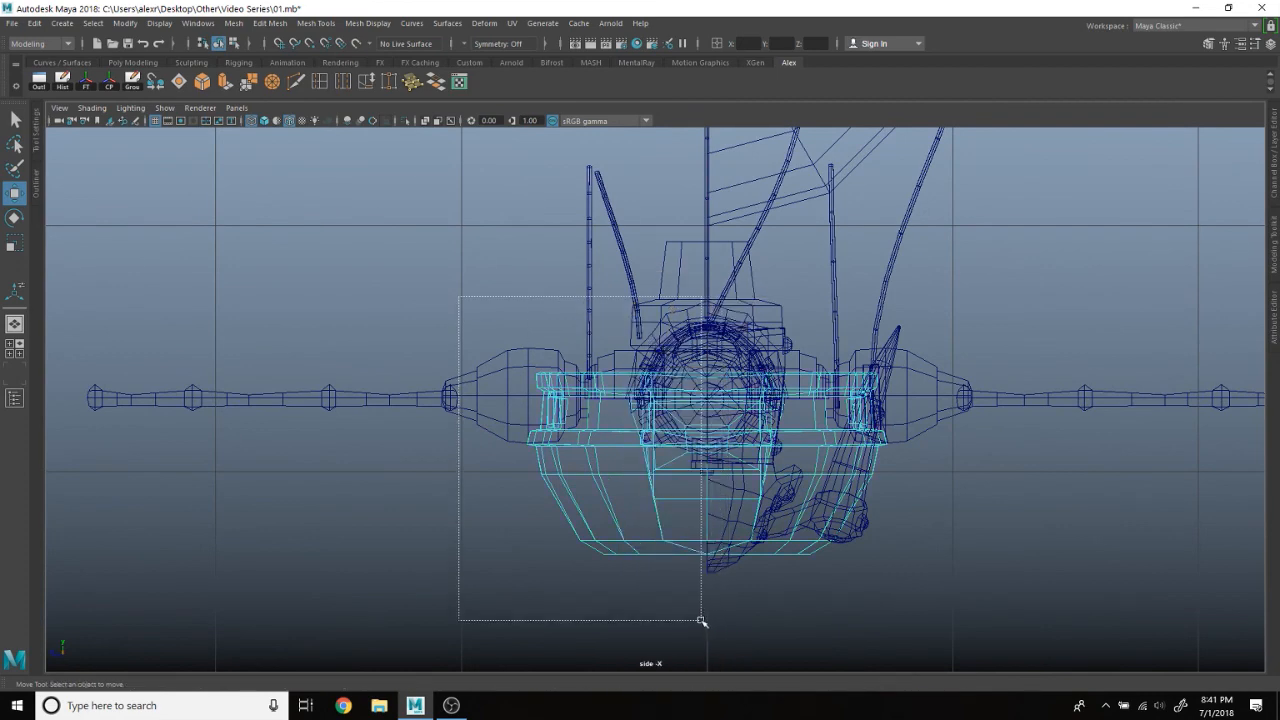
{"action": "left_click_drag", "start_coordinate": [702, 621], "coordinate": [702, 621]}
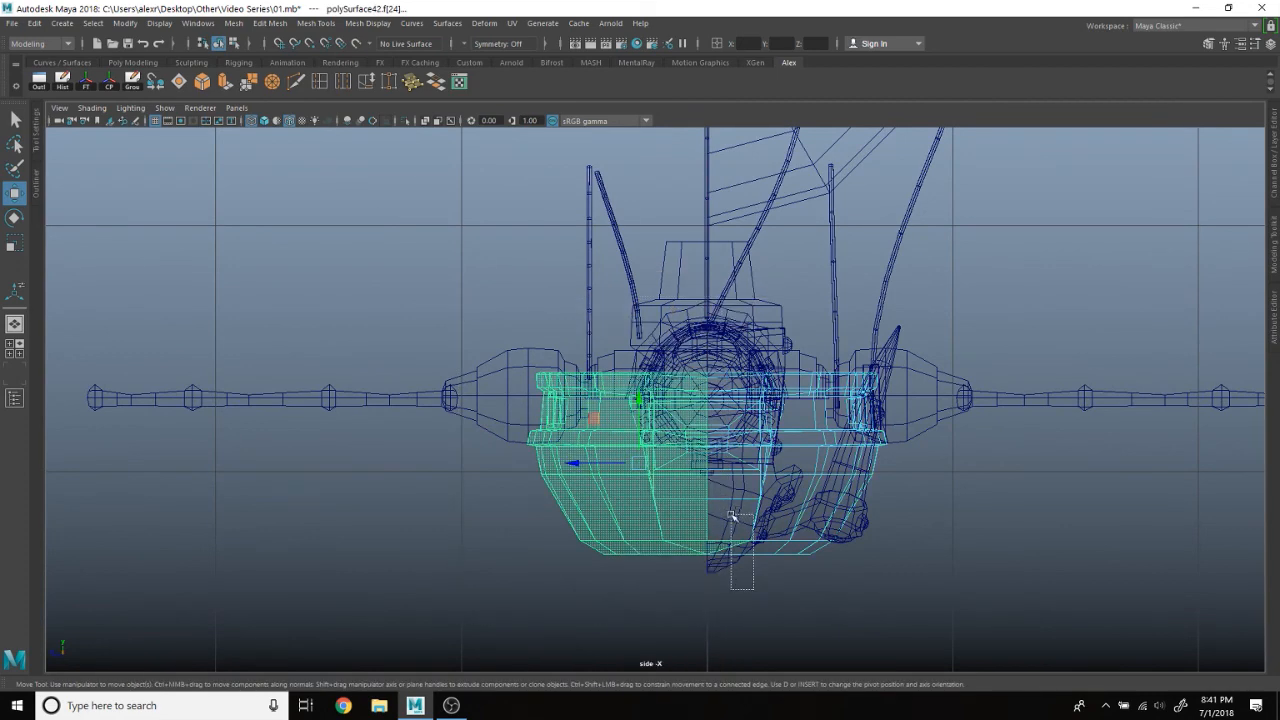
Step: Cut a new centreline edge between the two middle vertices at one end of the hull's underside with Multi-Cut
{"action": "key", "text": "space"}
{"action": "key", "text": "space"}
{"action": "left_click_drag", "start_coordinate": [848, 408], "coordinate": [734, 474], "text": "alt"}
{"action": "right_click_drag", "start_coordinate": [734, 474], "coordinate": [779, 395], "text": "alt"}
{"action": "left_click", "coordinate": [890, 481]}
{"action": "right_click_drag", "start_coordinate": [890, 481], "coordinate": [837, 531], "text": "alt"}
{"action": "left_click_drag", "start_coordinate": [837, 531], "coordinate": [808, 423], "text": "alt"}
{"action": "scroll", "coordinate": [808, 423], "scroll_direction": "up", "scroll_amount": 3}
{"action": "scroll", "coordinate": [746, 411], "scroll_direction": "down", "scroll_amount": 1}
{"action": "middle_click_drag", "start_coordinate": [746, 411], "coordinate": [775, 411], "text": "alt"}
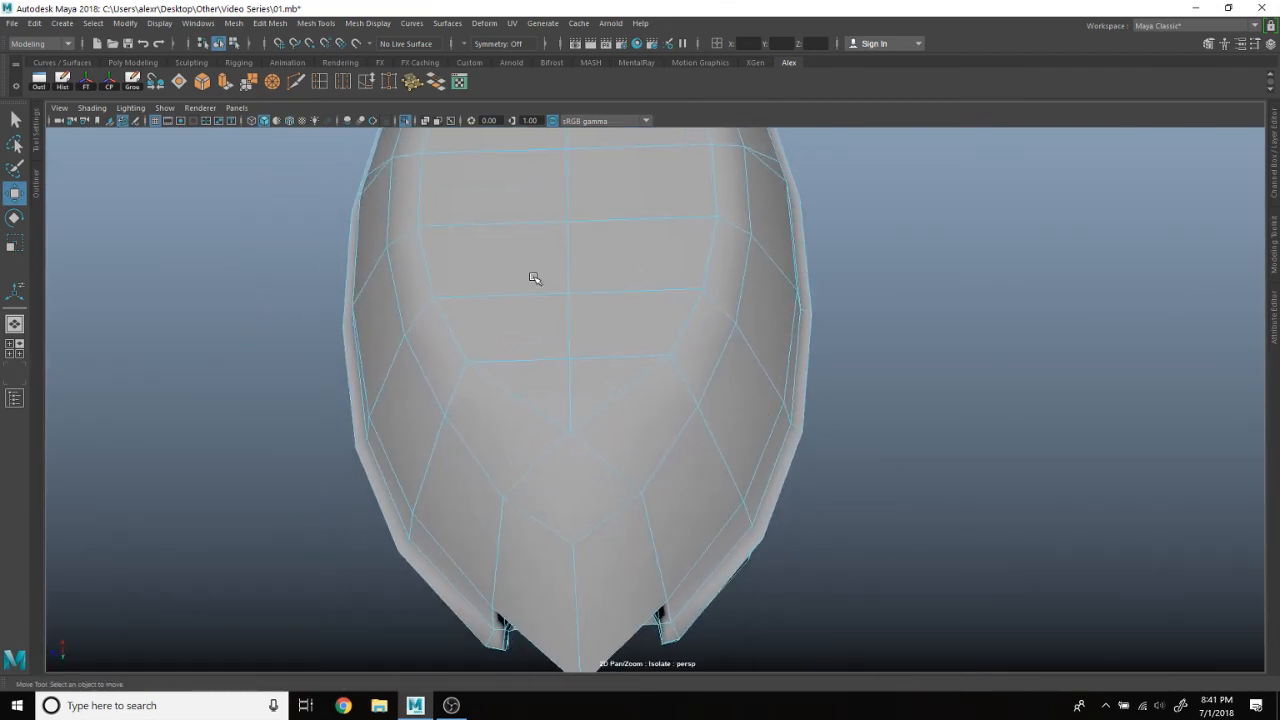
{"action": "scroll", "coordinate": [534, 280], "scroll_direction": "up", "scroll_amount": 1}
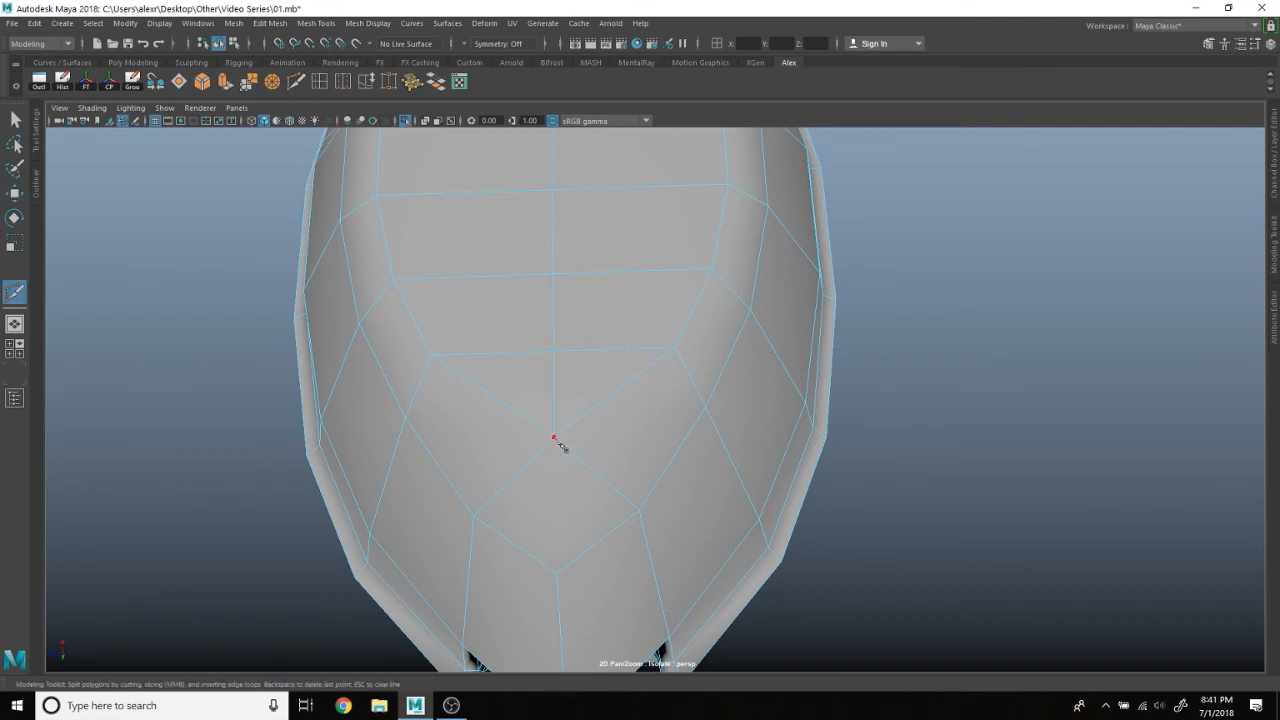
{"action": "right_click_drag", "start_coordinate": [587, 482], "coordinate": [620, 430], "text": "alt"}
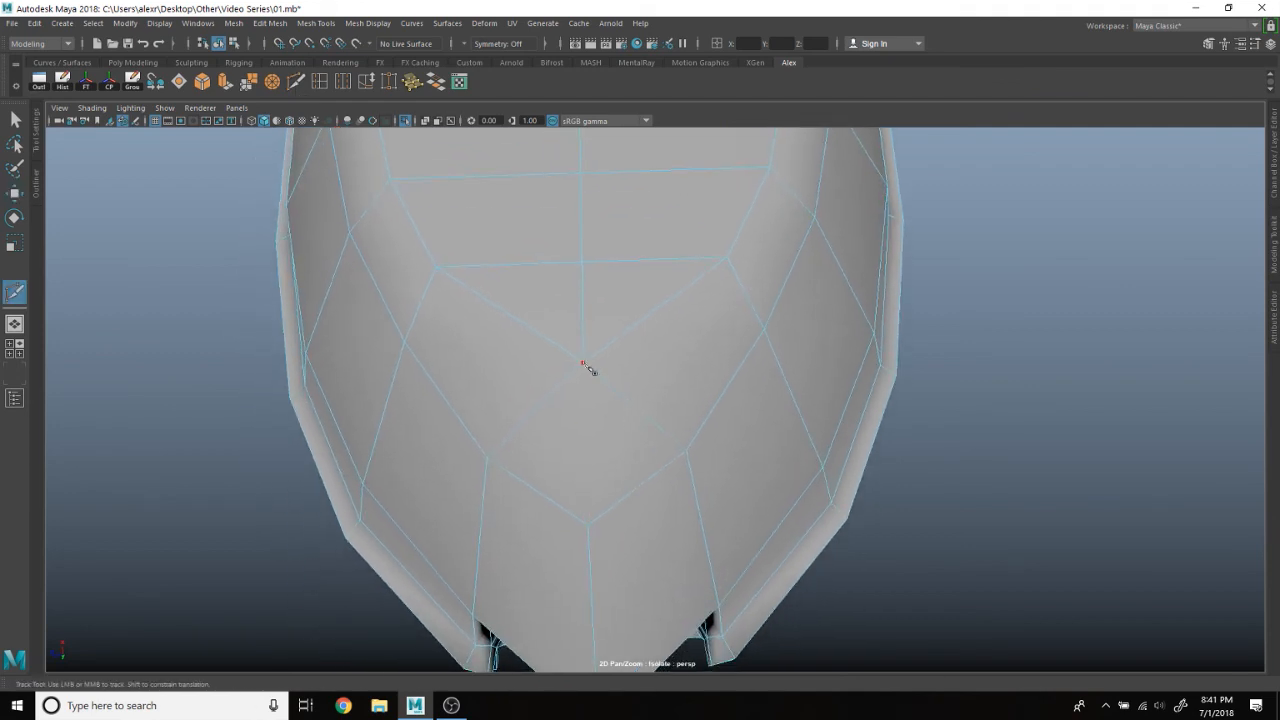
{"action": "left_click", "coordinate": [588, 526]}
Step: Cut the missing centreline edge at the opposite end of the hull's underside
{"action": "mouse_move", "coordinate": [630, 260]}
{"action": "middle_mouse_down", "text": "alt"}
{"action": "mouse_move", "coordinate": [624, 450]}
{"action": "mouse_move", "coordinate": [657, 557]}
{"action": "mouse_move", "coordinate": [649, 609]}
{"action": "middle_mouse_up", "text": "alt"}
{"action": "middle_click_drag", "start_coordinate": [646, 406], "coordinate": [641, 520], "text": "alt"}
{"action": "left_click", "coordinate": [583, 306]}
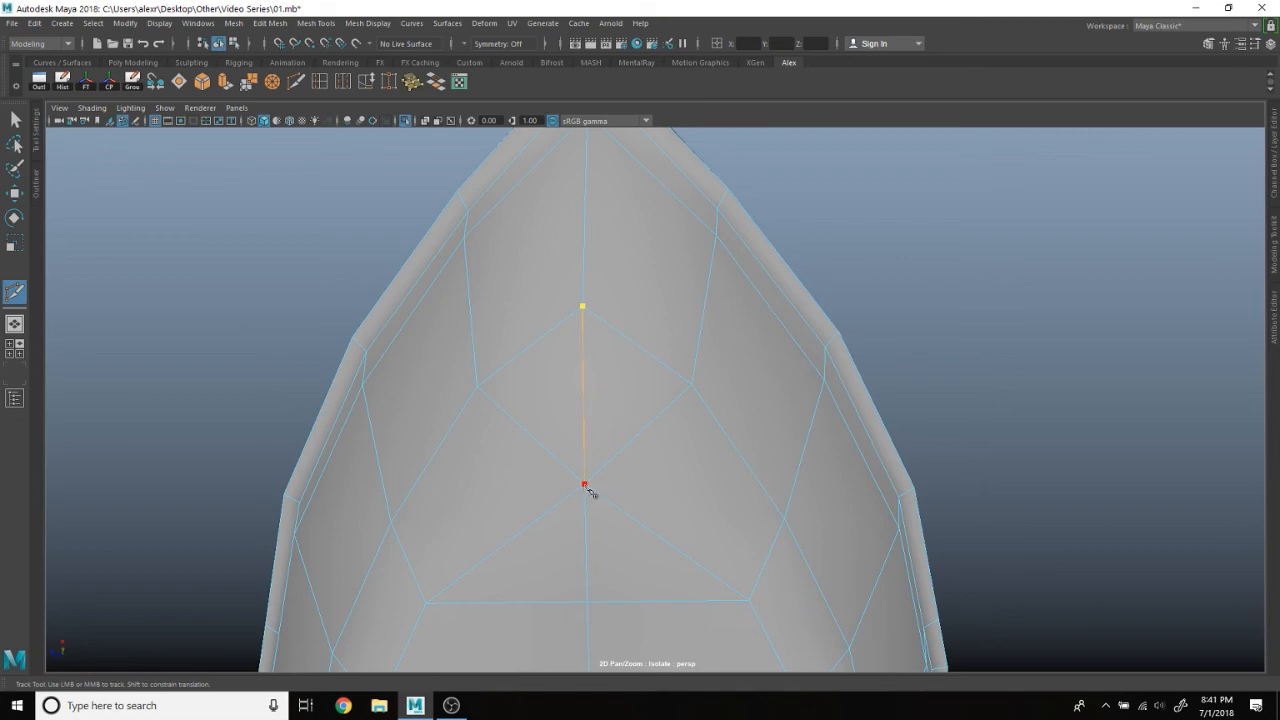
{"action": "scroll", "coordinate": [590, 492], "scroll_direction": "down", "scroll_amount": 10}
{"action": "key", "text": "w"}
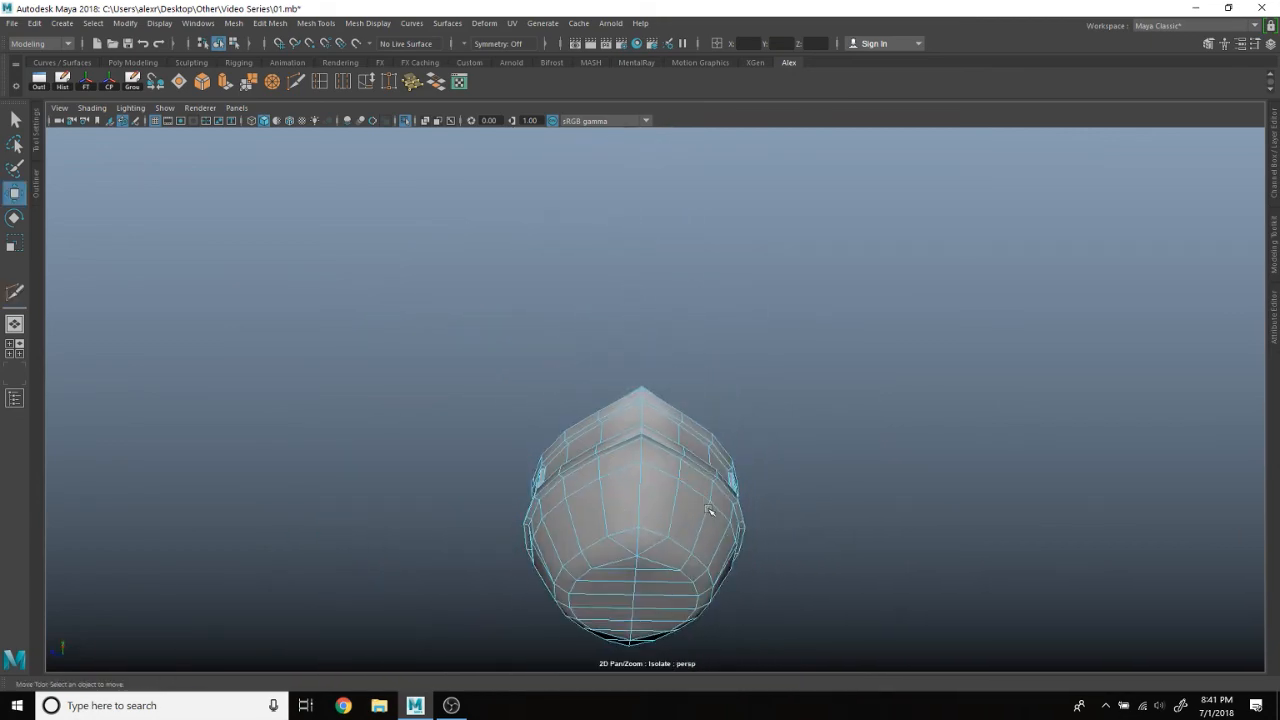
Step: Delete the hull faces on one side of the centreline and bring back the full scene in object mode
{"action": "key", "text": "space"}
{"action": "key", "text": "space"}
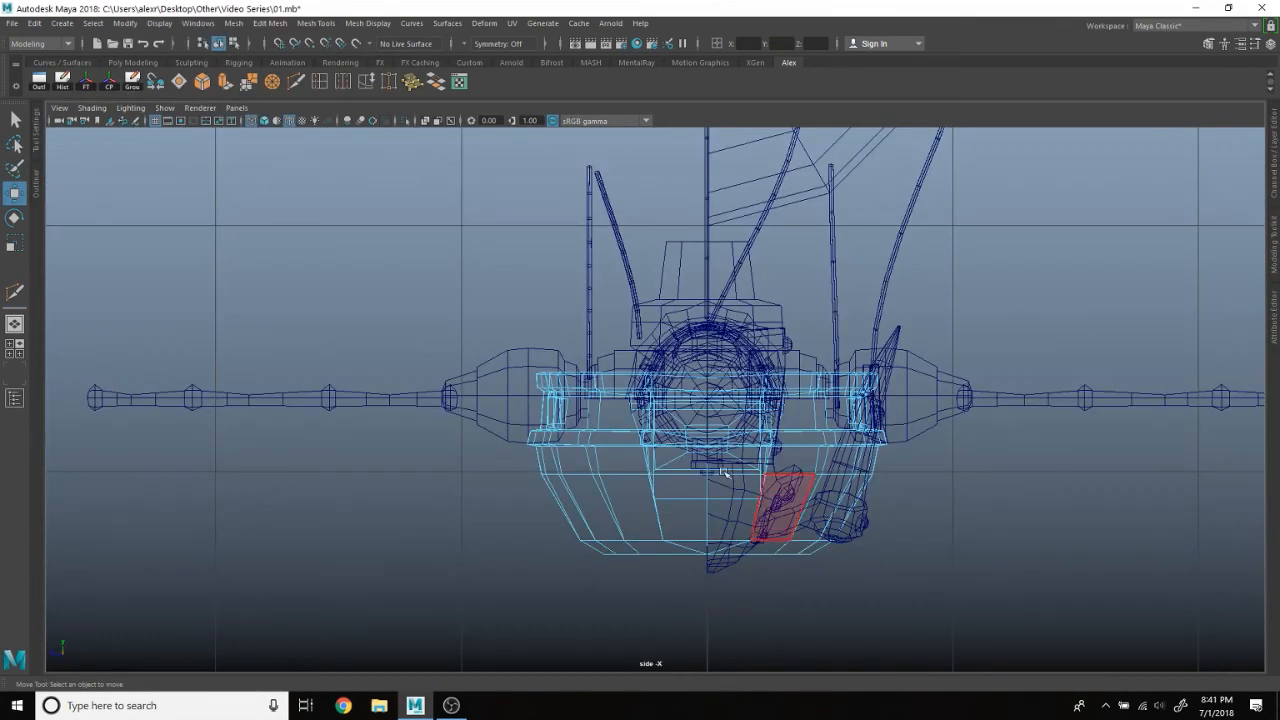
{"action": "left_click_drag", "start_coordinate": [704, 632], "coordinate": [702, 633]}
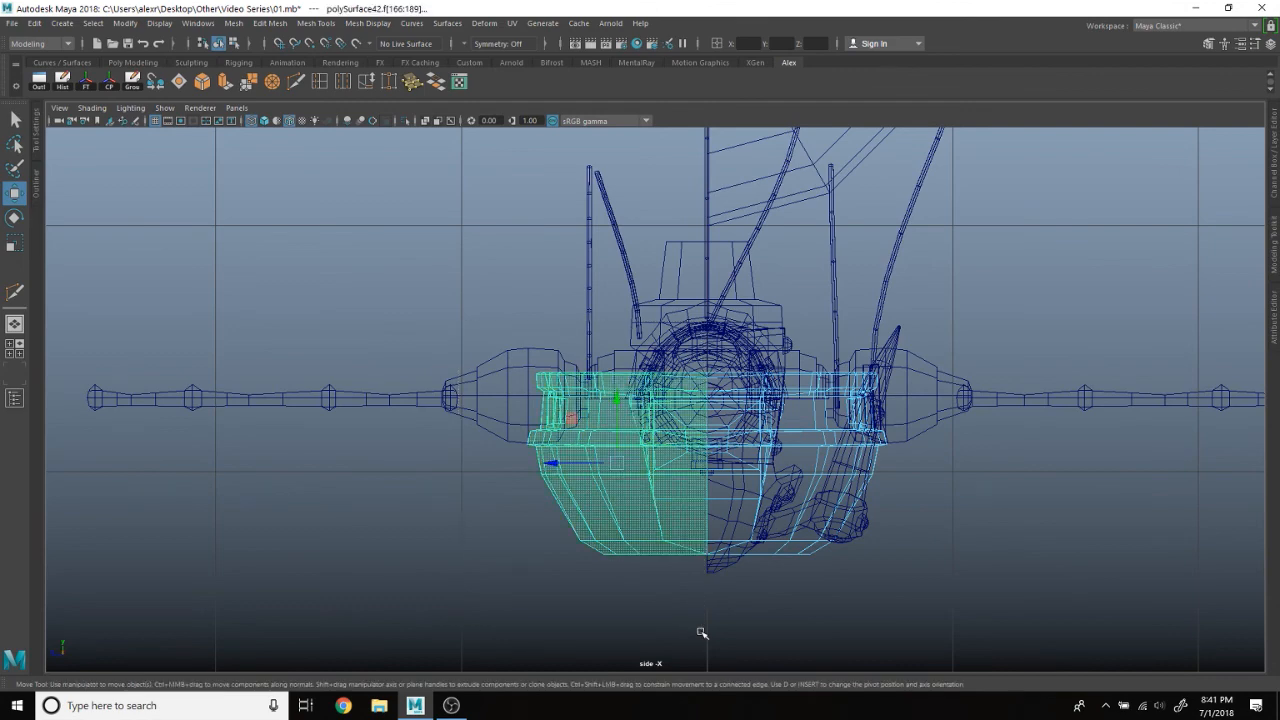
{"action": "key", "text": "Delete"}
{"action": "key", "text": "space"}
{"action": "key", "text": "space"}
{"action": "right_click_drag", "start_coordinate": [926, 258], "coordinate": [953, 238]}
{"action": "left_click_drag", "start_coordinate": [857, 331], "coordinate": [841, 327], "text": "alt"}
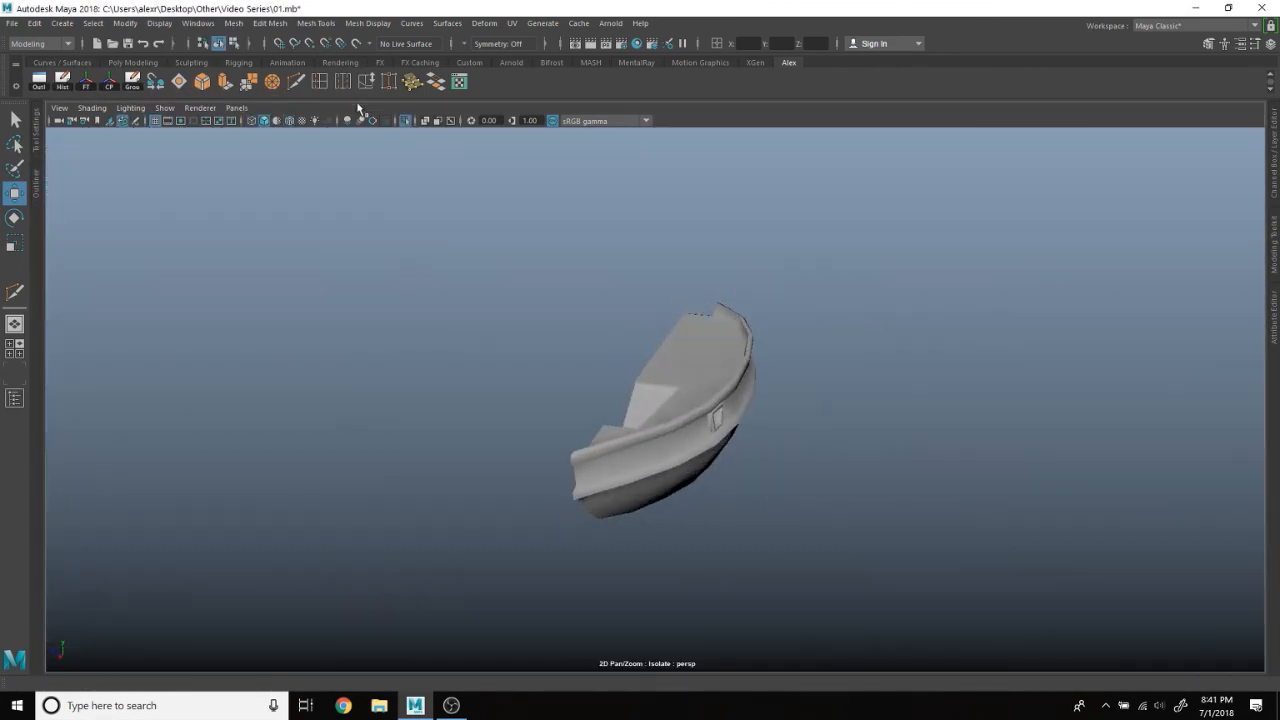
{"action": "left_click", "coordinate": [406, 121]}
Step: Select the canopy on the deck and view it from the ship's side
{"action": "left_click_drag", "start_coordinate": [540, 350], "coordinate": [636, 343], "text": "alt"}
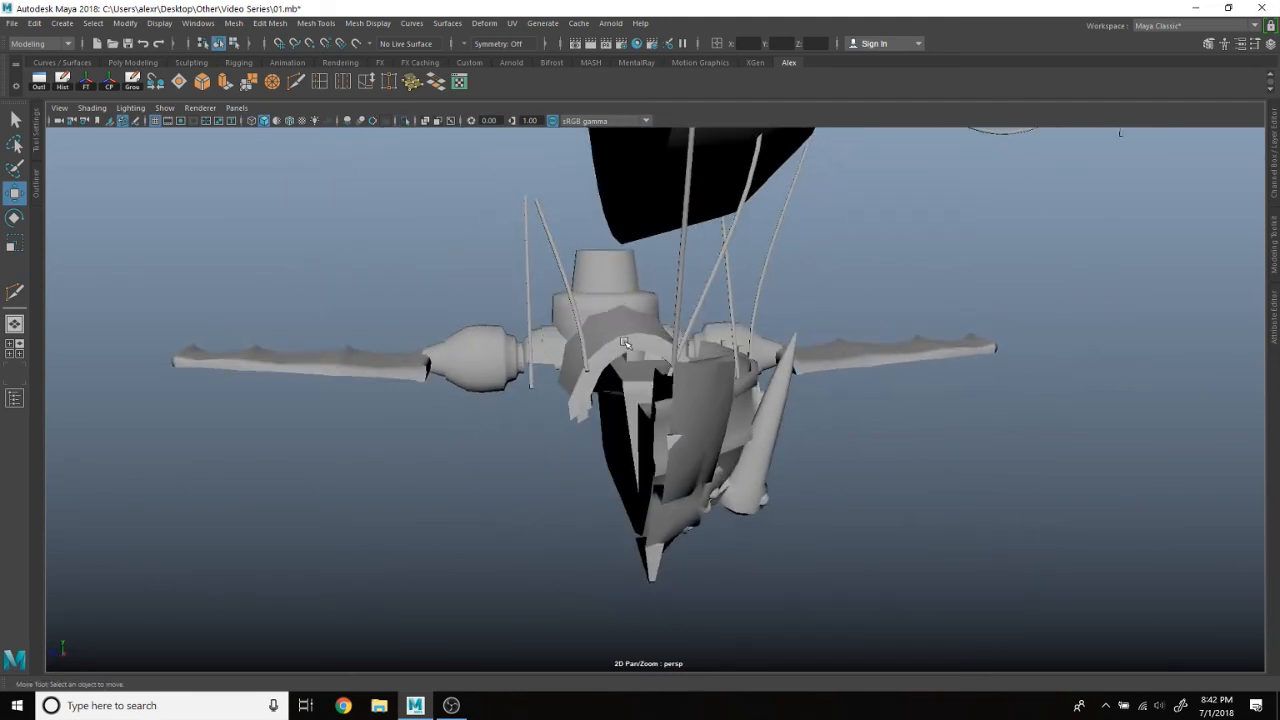
{"action": "left_click", "coordinate": [645, 335]}
{"action": "middle_click_drag", "start_coordinate": [645, 335], "coordinate": [671, 399], "text": "alt"}
{"action": "left_click_drag", "start_coordinate": [671, 399], "coordinate": [454, 411], "text": "alt"}
{"action": "left_click", "coordinate": [634, 384]}
{"action": "scroll", "coordinate": [643, 413], "scroll_direction": "up", "scroll_amount": 2}
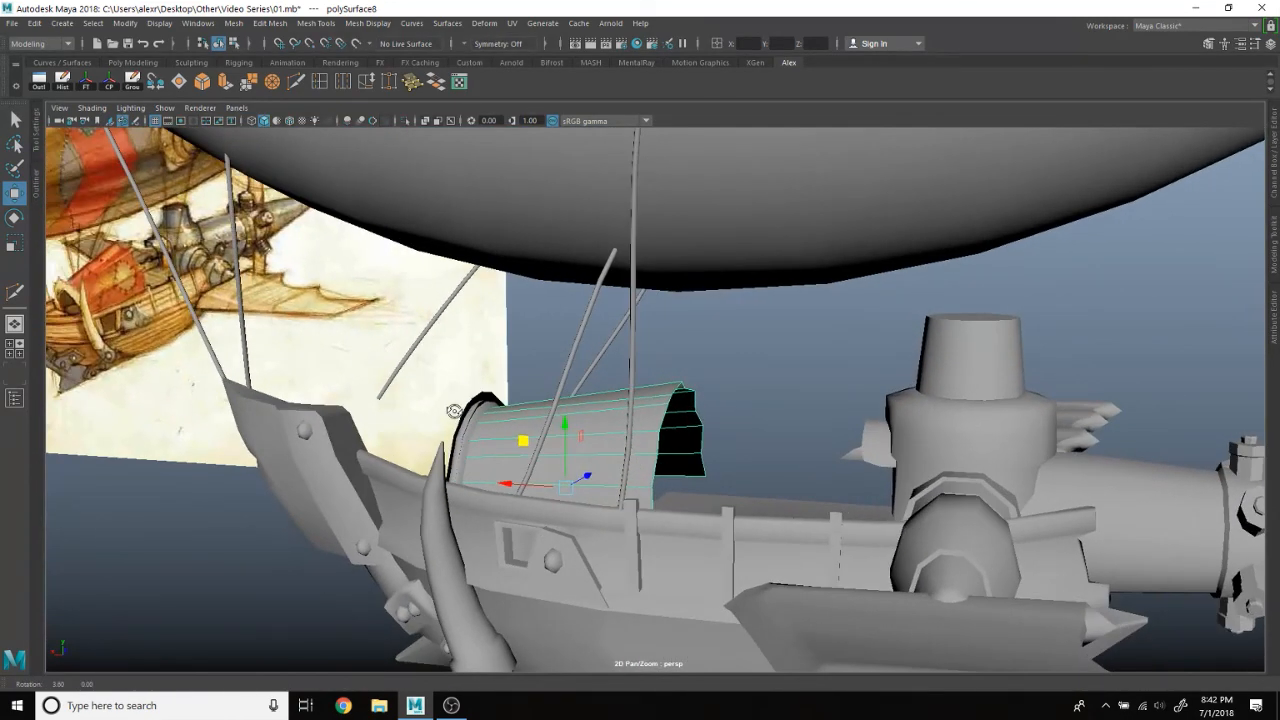
Step: Compare the deck canopy and the surrounding ropes with the reference painting from several angles
{"action": "left_click_drag", "start_coordinate": [457, 412], "coordinate": [509, 403], "text": "alt"}
{"action": "middle_click_drag", "start_coordinate": [509, 403], "coordinate": [637, 446], "text": "alt"}
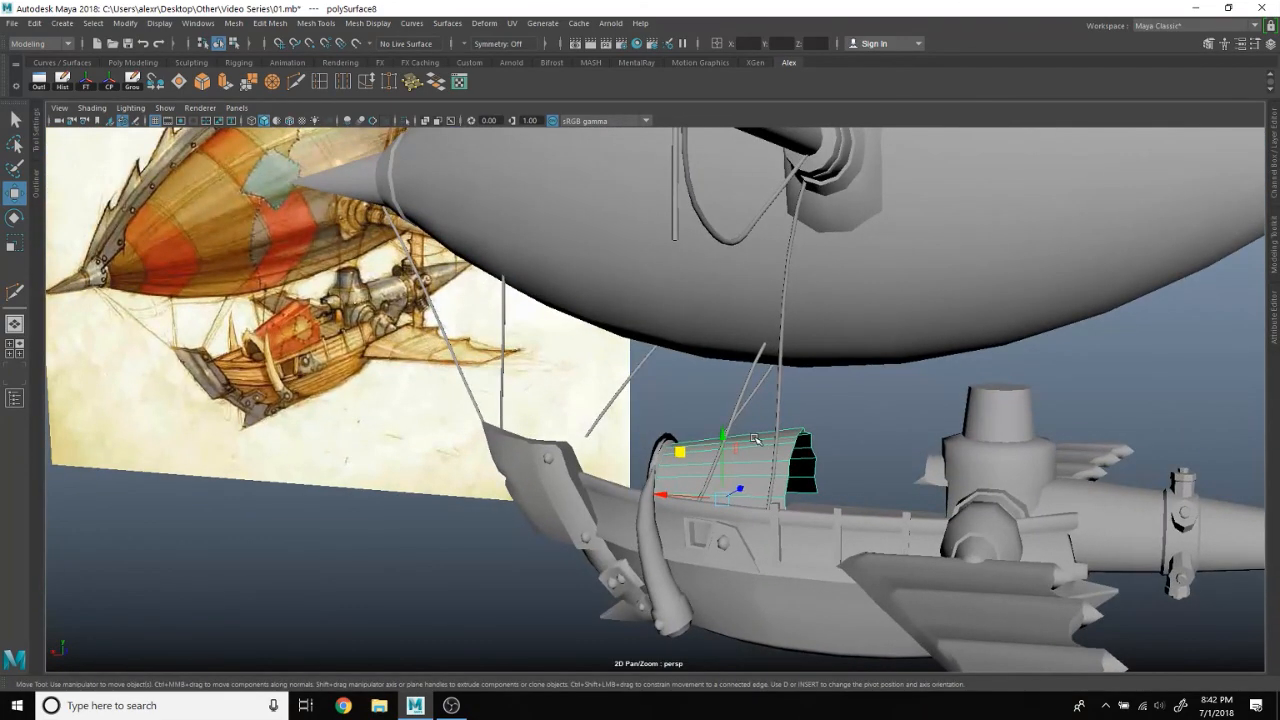
{"action": "scroll", "coordinate": [752, 439], "scroll_direction": "up", "scroll_amount": 4}
{"action": "left_click_drag", "start_coordinate": [703, 443], "coordinate": [891, 444], "text": "alt"}
{"action": "scroll", "coordinate": [603, 449], "scroll_direction": "up", "scroll_amount": 5}
{"action": "left_click_drag", "start_coordinate": [603, 449], "coordinate": [455, 368], "text": "alt"}
{"action": "scroll", "coordinate": [677, 412], "scroll_direction": "down", "scroll_amount": 5}
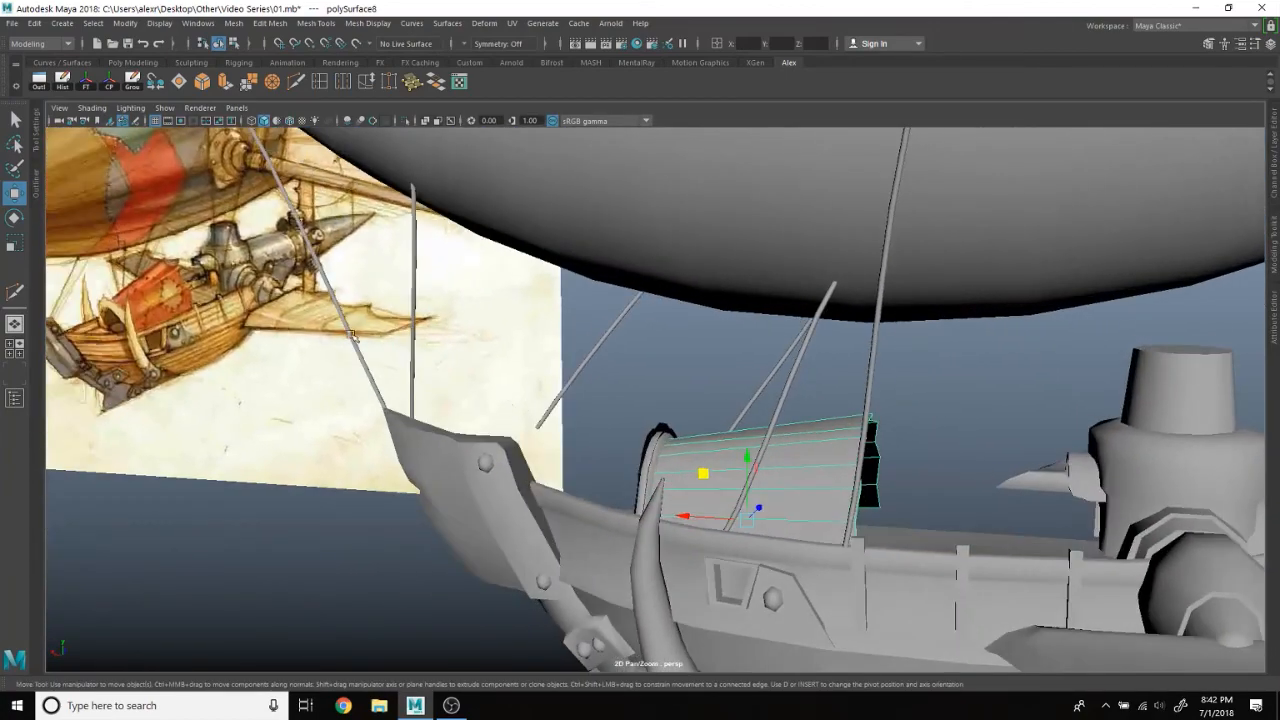
{"action": "left_click_drag", "start_coordinate": [705, 416], "coordinate": [577, 364], "text": "alt"}
{"action": "middle_click_drag", "start_coordinate": [577, 364], "coordinate": [663, 413], "text": "alt"}
{"action": "right_click_drag", "start_coordinate": [663, 413], "coordinate": [651, 396], "text": "alt"}
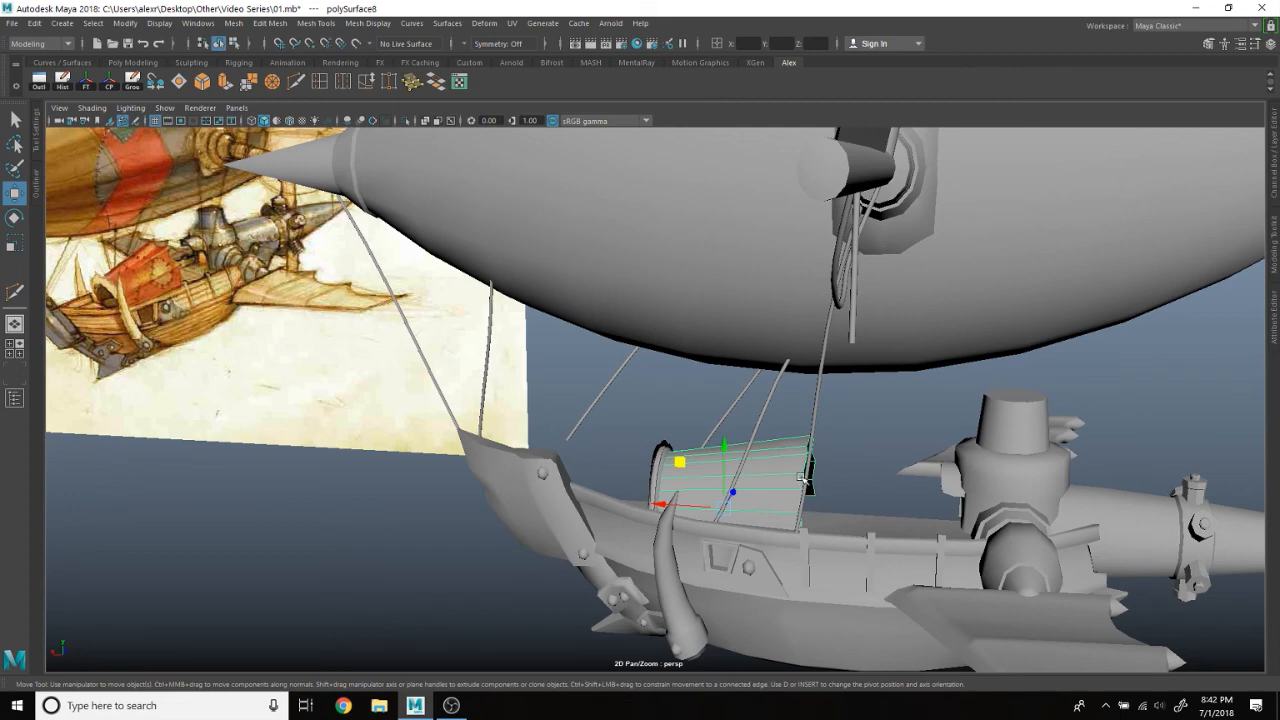
Step: Select the engine's smokestack on the deck and isolate it for editing
{"action": "left_click_drag", "start_coordinate": [803, 478], "coordinate": [570, 392], "text": "alt"}
{"action": "left_click", "coordinate": [710, 388]}
{"action": "scroll", "coordinate": [710, 394], "scroll_direction": "down", "scroll_amount": 5}
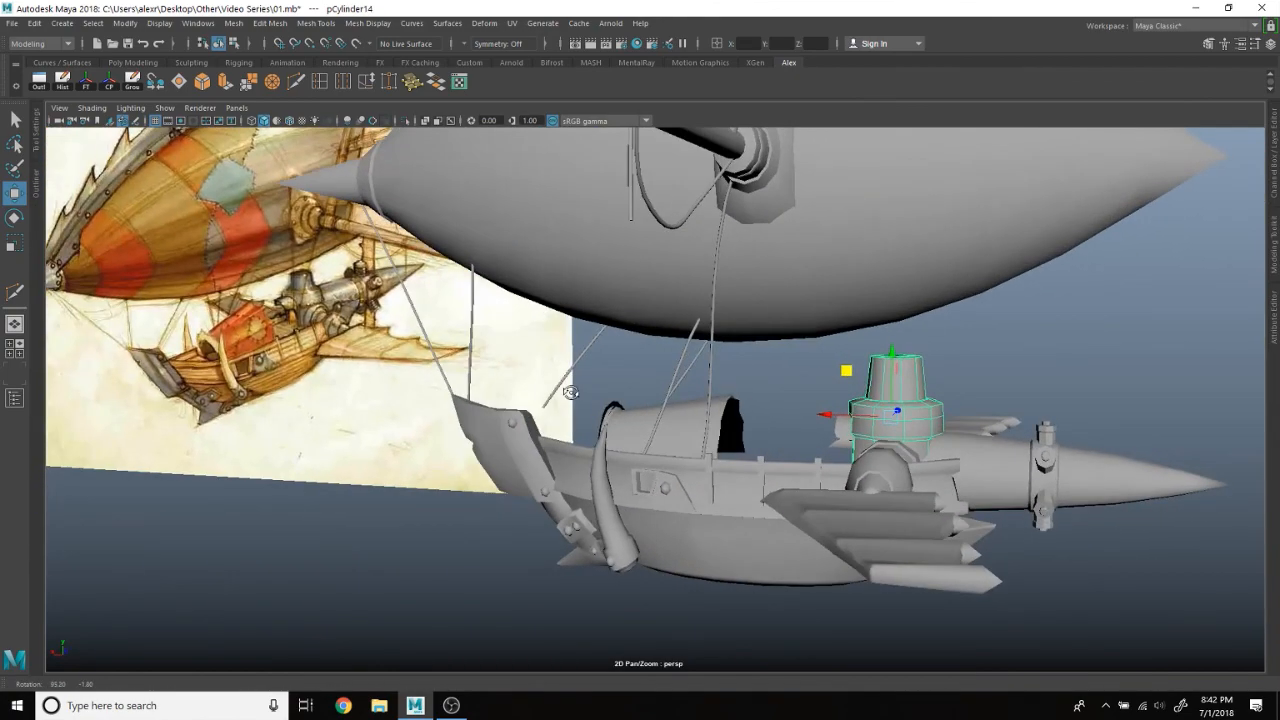
{"action": "left_click_drag", "start_coordinate": [893, 392], "coordinate": [890, 345], "text": "alt"}
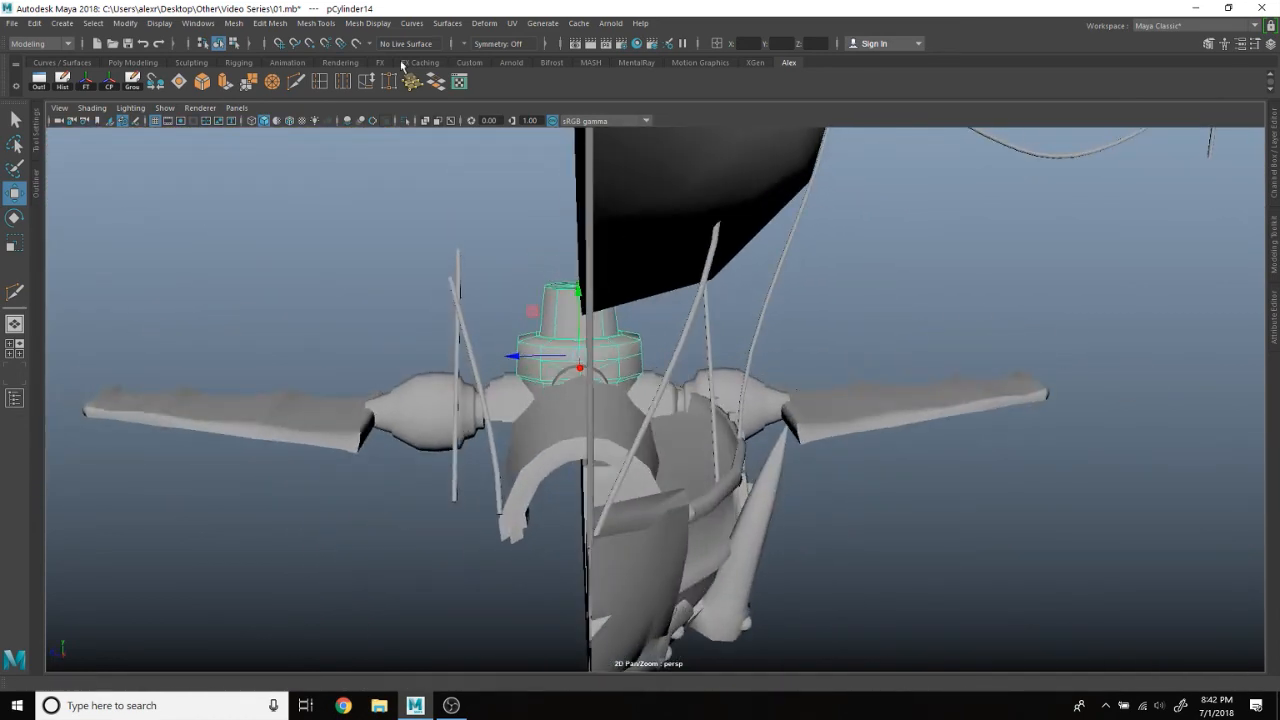
{"action": "left_click", "coordinate": [404, 120]}
{"action": "scroll", "coordinate": [690, 340], "scroll_direction": "up", "scroll_amount": 6}
{"action": "middle_click_drag", "start_coordinate": [704, 427], "coordinate": [769, 349], "text": "alt"}
Step: Delete the smokestack's faces on one side of the centreline in the side view, returning to object mode with the full scene shown
{"action": "key", "text": "space"}
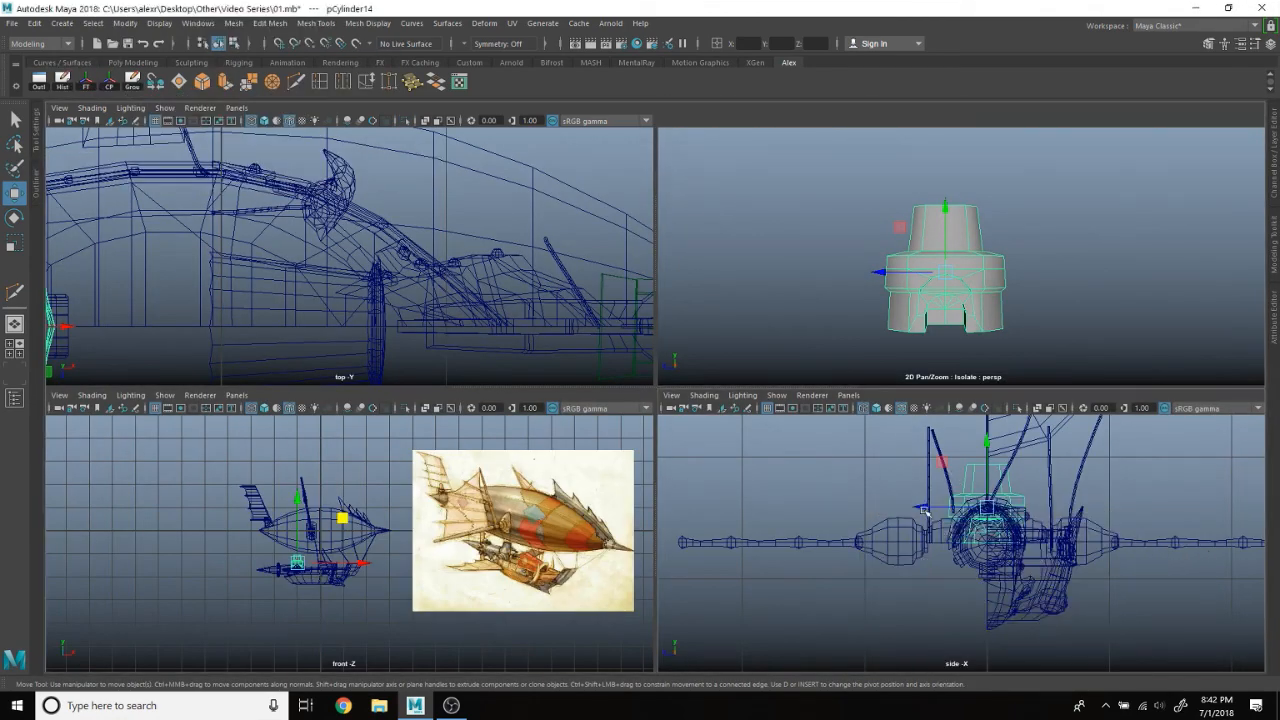
{"action": "key", "text": "space"}
{"action": "scroll", "coordinate": [651, 274], "scroll_direction": "up", "scroll_amount": 4}
{"action": "scroll", "coordinate": [651, 274], "scroll_direction": "down", "scroll_amount": 1}
{"action": "middle_click_drag", "start_coordinate": [651, 274], "coordinate": [617, 346], "text": "alt"}
{"action": "right_click_drag", "start_coordinate": [620, 308], "coordinate": [621, 346]}
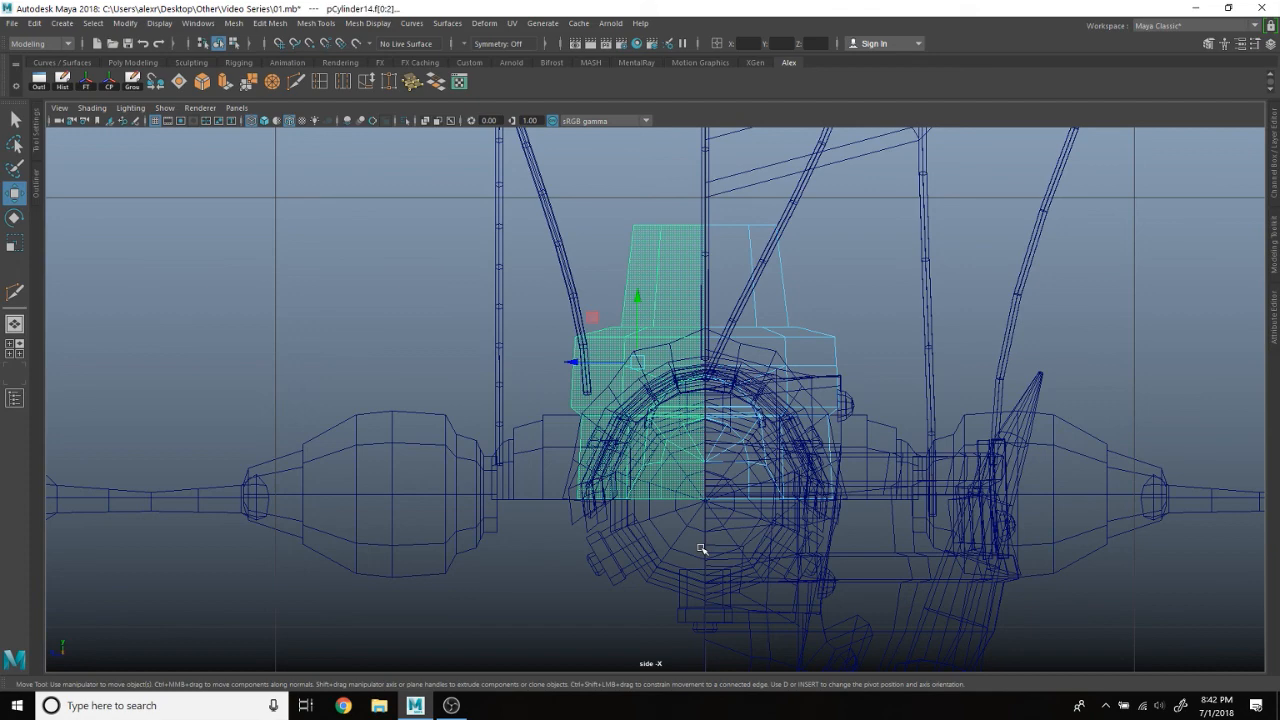
{"action": "key", "text": "space"}
{"action": "key", "text": "space"}
{"action": "right_click_drag", "start_coordinate": [980, 251], "coordinate": [1012, 236]}
{"action": "left_click", "coordinate": [405, 121]}
Step: Delete one half of the curved band at the smokestack's base and return to object mode
{"action": "left_click_drag", "start_coordinate": [763, 363], "coordinate": [739, 376], "text": "alt"}
{"action": "mouse_move", "coordinate": [758, 374]}
{"action": "left_mouse_down", "text": "alt"}
{"action": "mouse_move", "coordinate": [786, 322]}
{"action": "mouse_move", "coordinate": [674, 400]}
{"action": "mouse_move", "coordinate": [674, 423]}
{"action": "mouse_move", "coordinate": [643, 398]}
{"action": "mouse_move", "coordinate": [758, 390]}
{"action": "left_mouse_up", "text": "alt"}
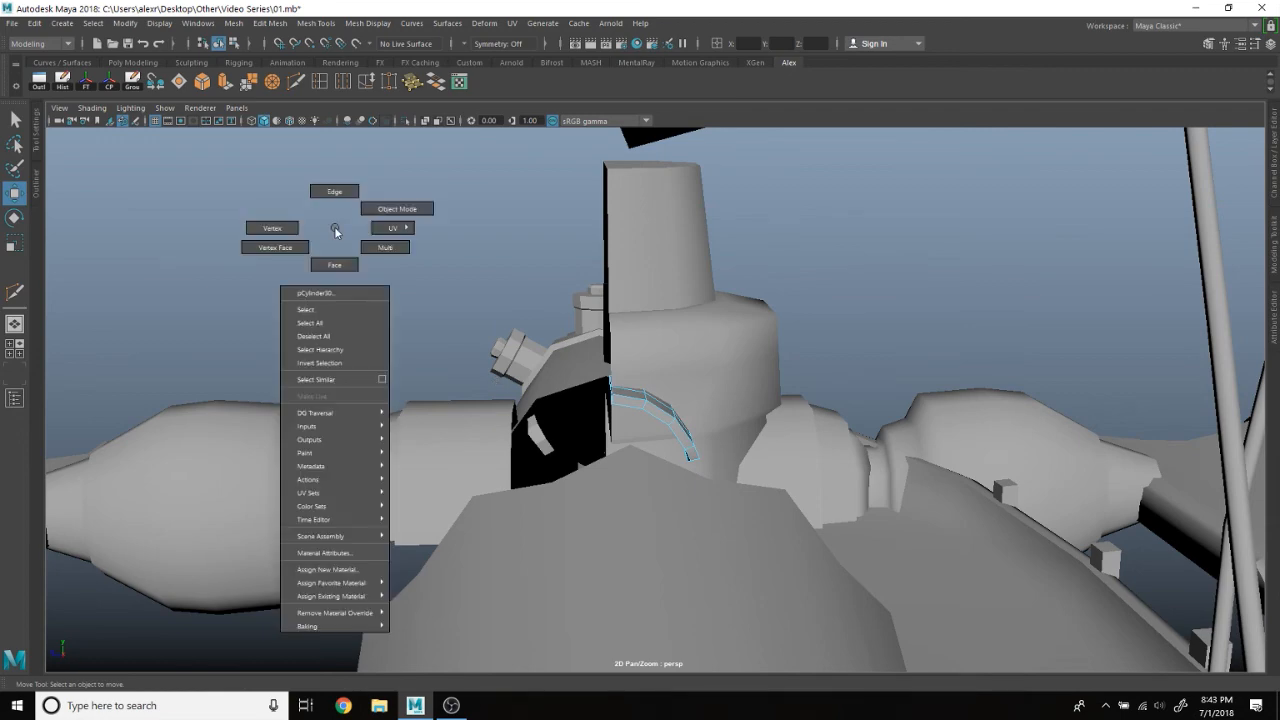
{"action": "mouse_move", "coordinate": [409, 200]}
{"action": "left_mouse_down", "text": "alt"}
{"action": "mouse_move", "coordinate": [576, 414]}
{"action": "mouse_move", "coordinate": [708, 408]}
{"action": "mouse_move", "coordinate": [766, 374]}
{"action": "mouse_move", "coordinate": [897, 394]}
{"action": "mouse_move", "coordinate": [980, 429]}
{"action": "mouse_move", "coordinate": [967, 433]}
{"action": "mouse_move", "coordinate": [1106, 421]}
{"action": "mouse_move", "coordinate": [1129, 404]}
{"action": "mouse_move", "coordinate": [530, 408]}
{"action": "left_mouse_up", "text": "alt"}
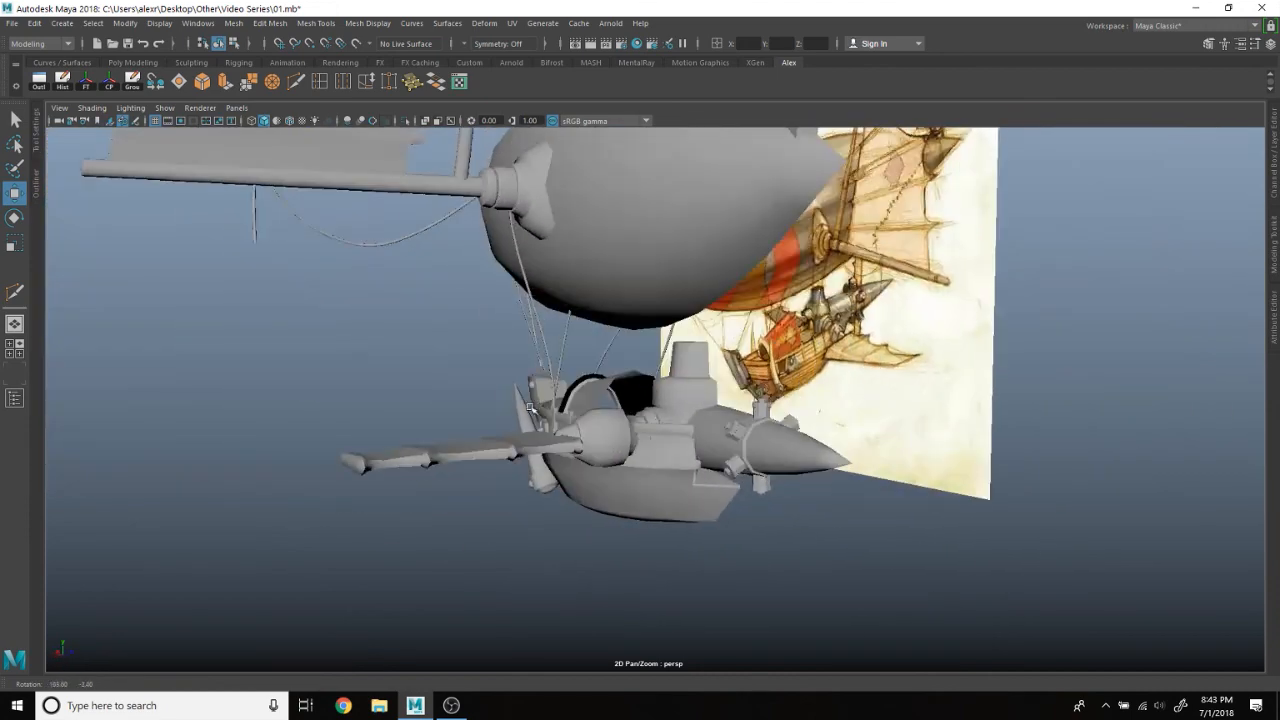
Step: Delete the engine nose cone's faces on one side of the centreline in the side view and return to object mode
{"action": "left_click", "coordinate": [775, 459]}
{"action": "left_click_drag", "start_coordinate": [775, 459], "coordinate": [597, 403], "text": "alt"}
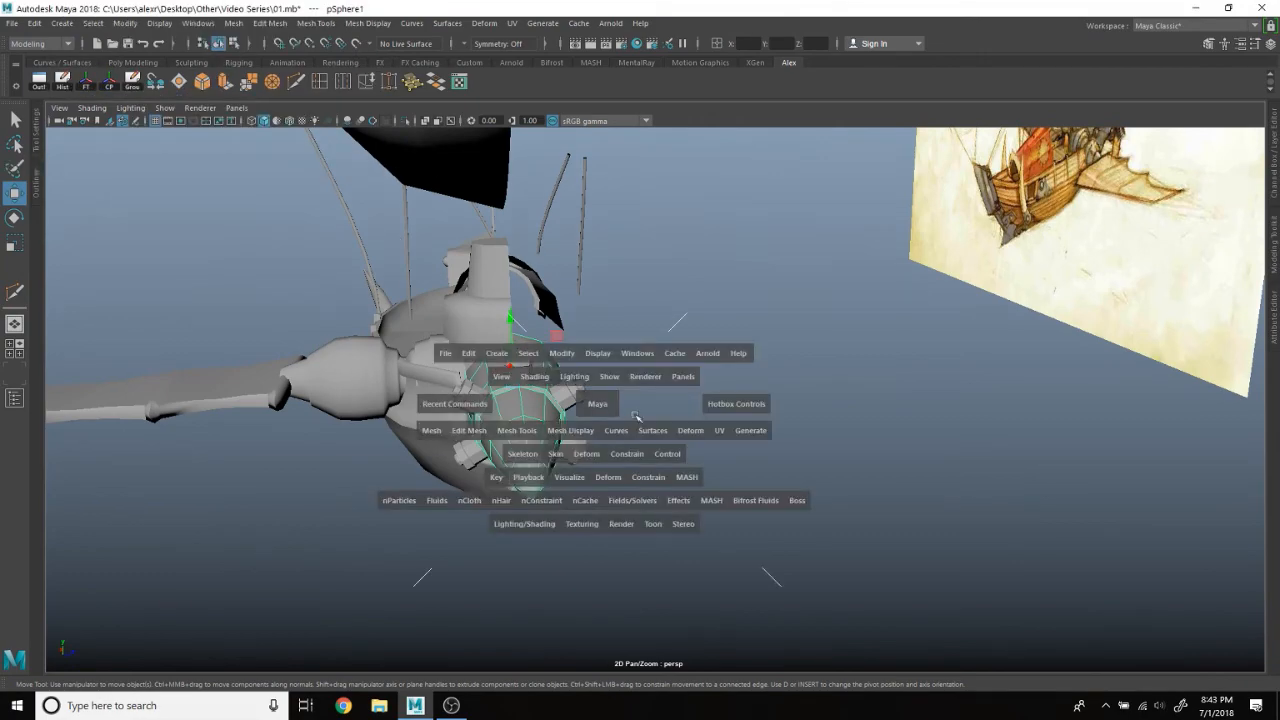
{"action": "key", "text": "space"}
{"action": "key", "text": "space"}
{"action": "scroll", "coordinate": [637, 384], "scroll_direction": "down", "scroll_amount": 5}
{"action": "scroll", "coordinate": [637, 384], "scroll_direction": "up", "scroll_amount": 5}
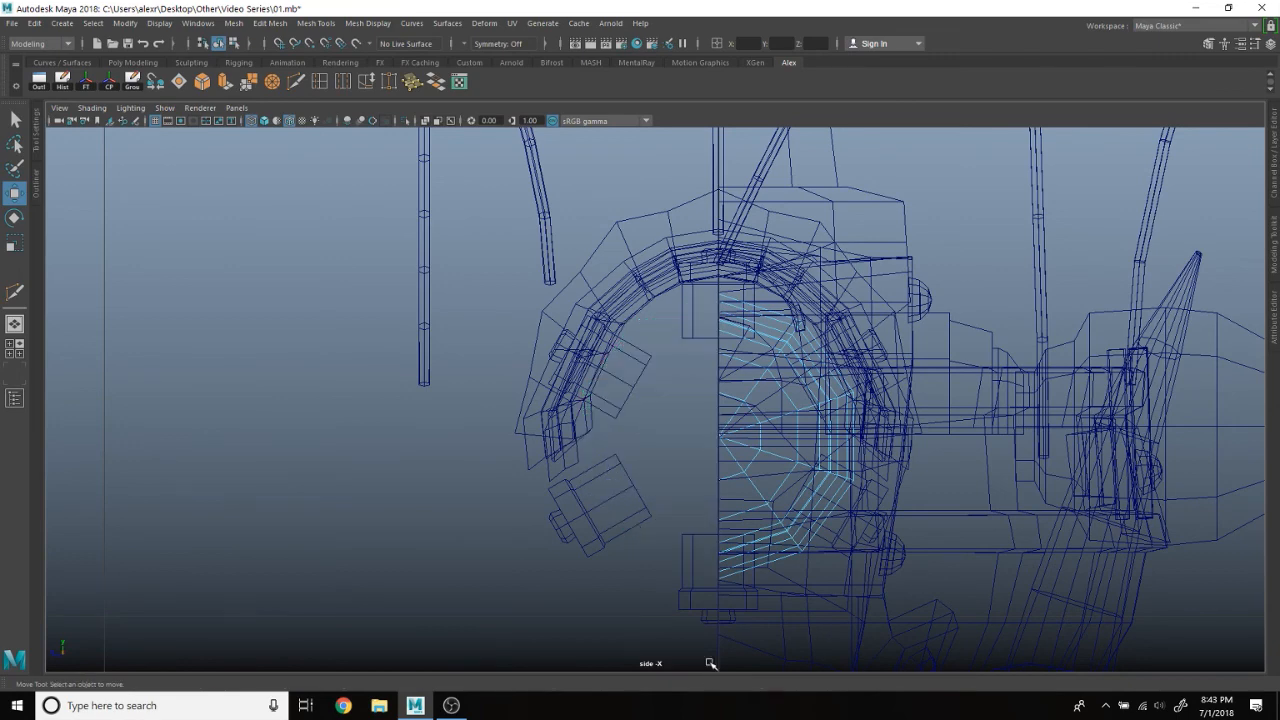
{"action": "key", "text": "space"}
{"action": "key", "text": "space"}
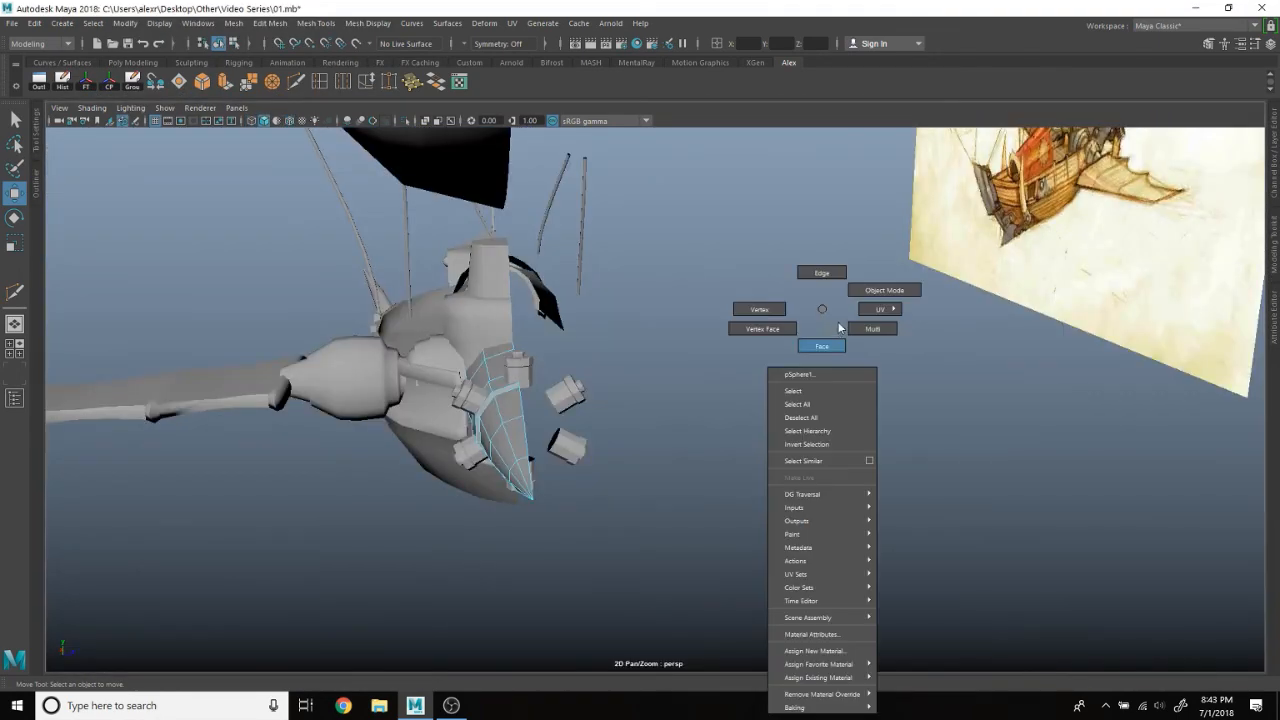
{"action": "left_click_drag", "start_coordinate": [853, 292], "coordinate": [622, 432], "text": "alt"}
Step: Delete the bolts around the engine nose cone's ring, keeping only the top one
{"action": "scroll", "coordinate": [792, 393], "scroll_direction": "up", "scroll_amount": 3}
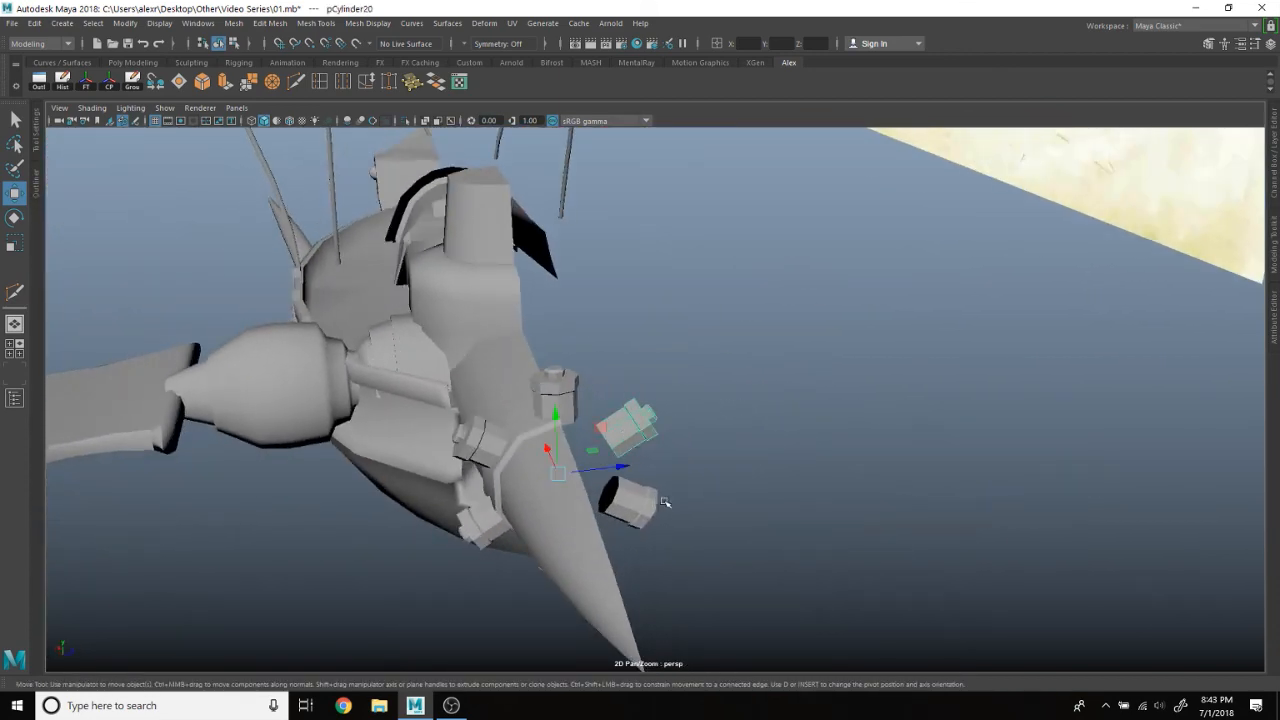
{"action": "left_click_drag", "start_coordinate": [731, 474], "coordinate": [636, 418], "text": "alt"}
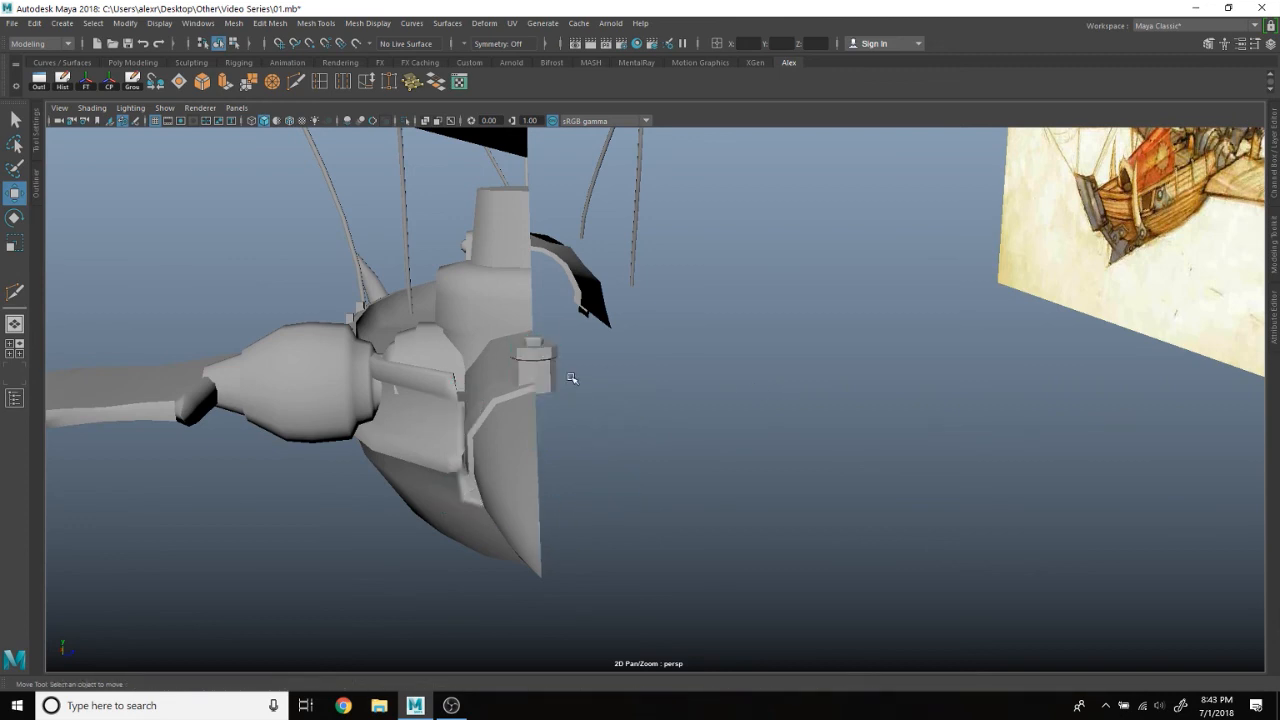
{"action": "left_click_drag", "start_coordinate": [519, 474], "coordinate": [634, 472], "text": "alt"}
{"action": "scroll", "coordinate": [634, 471], "scroll_direction": "down", "scroll_amount": 8}
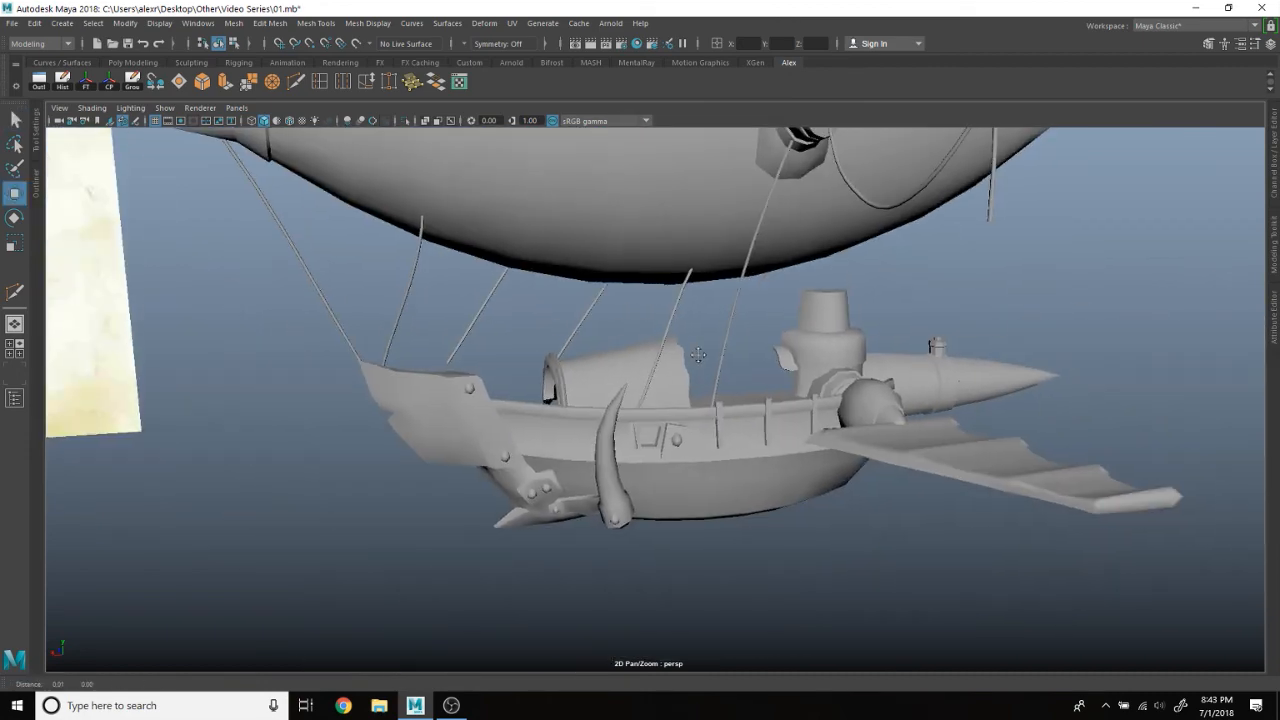
Step: Separate the combined mesh of the tail fin and the hull's side wing into individual objects
{"action": "middle_click_drag", "start_coordinate": [697, 356], "coordinate": [694, 458], "text": "alt"}
{"action": "left_click_drag", "start_coordinate": [694, 458], "coordinate": [802, 401], "text": "alt"}
{"action": "scroll", "coordinate": [802, 401], "scroll_direction": "down", "scroll_amount": 7}
{"action": "left_click_drag", "start_coordinate": [683, 375], "coordinate": [814, 463], "text": "alt"}
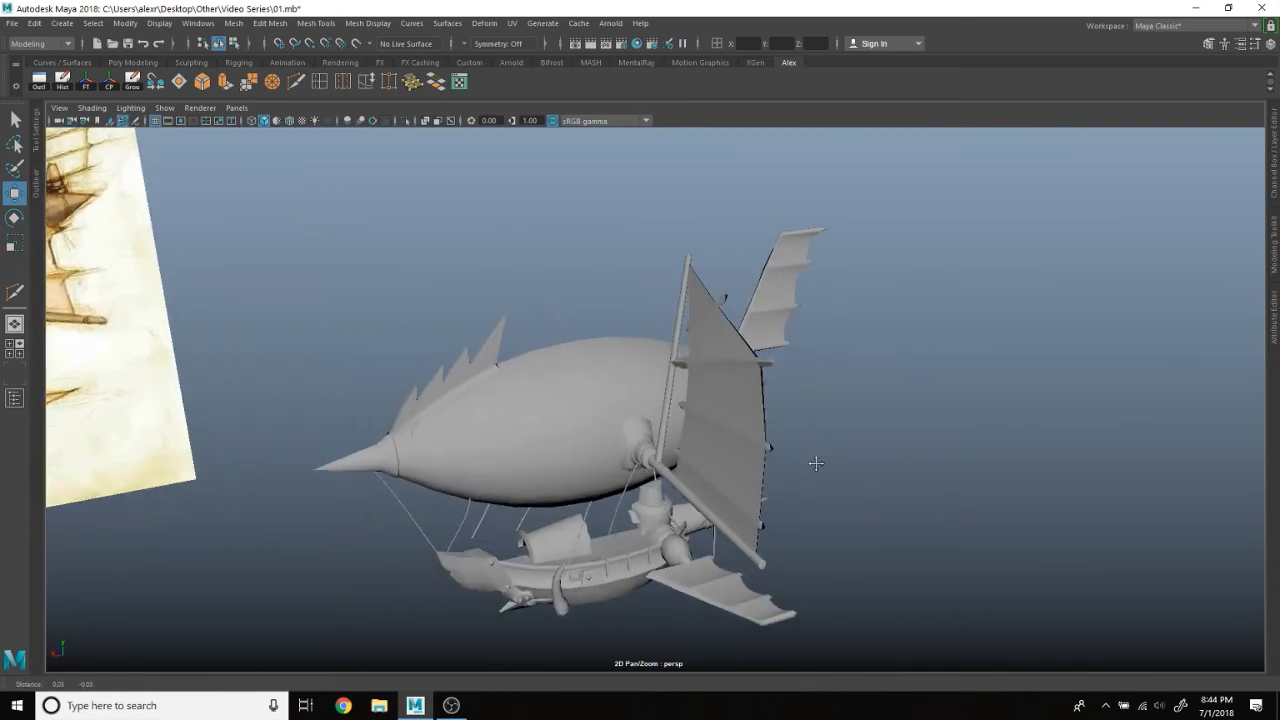
{"action": "scroll", "coordinate": [686, 416], "scroll_direction": "up", "scroll_amount": 5}
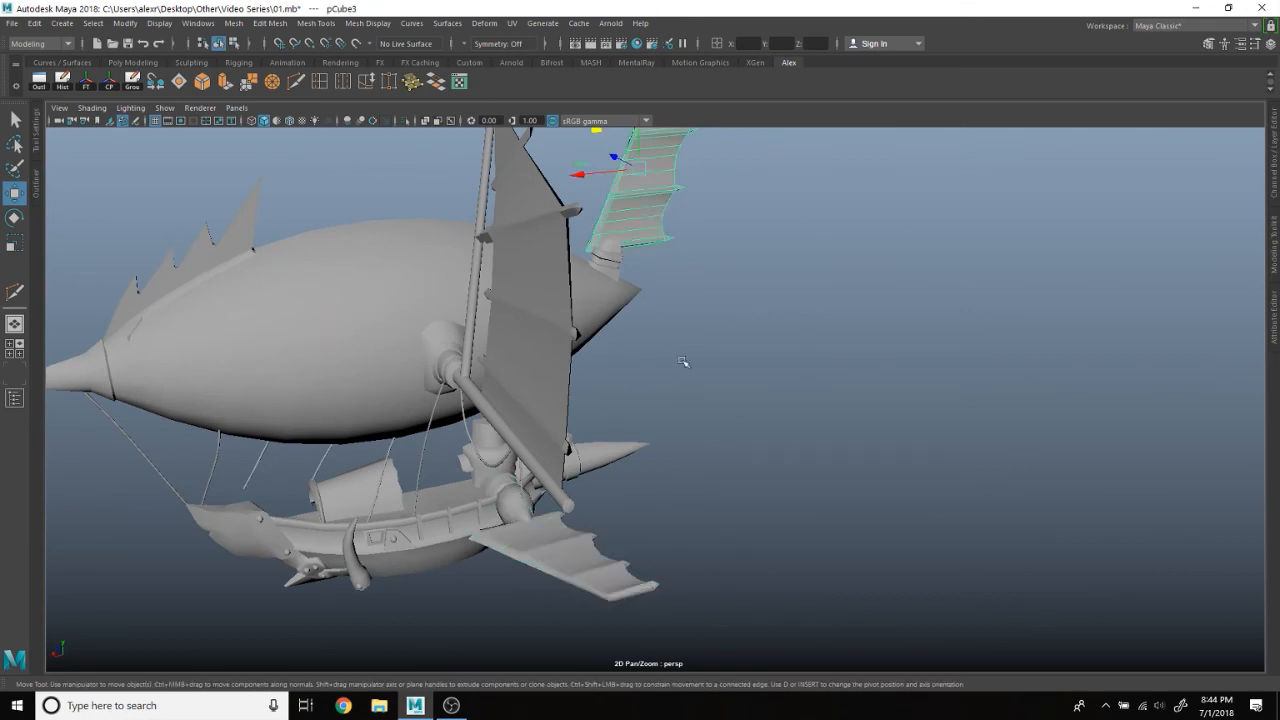
{"action": "left_click", "coordinate": [234, 24]}
{"action": "left_click", "coordinate": [262, 86]}
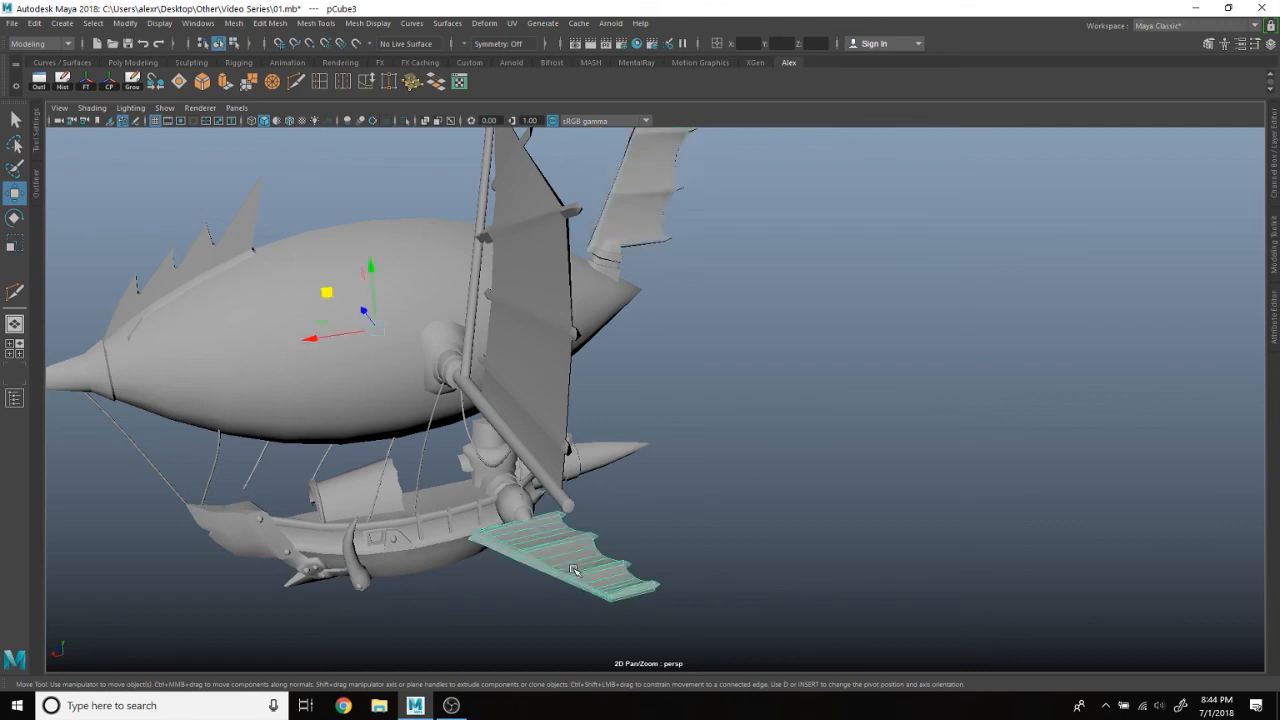
Step: Inspect the separated side wing and the rope running from the sail mount down to the deck
{"action": "middle_click_drag", "start_coordinate": [733, 438], "coordinate": [743, 486], "text": "alt"}
{"action": "scroll", "coordinate": [743, 486], "scroll_direction": "down", "scroll_amount": 4}
{"action": "left_click_drag", "start_coordinate": [743, 486], "coordinate": [692, 343], "text": "alt"}
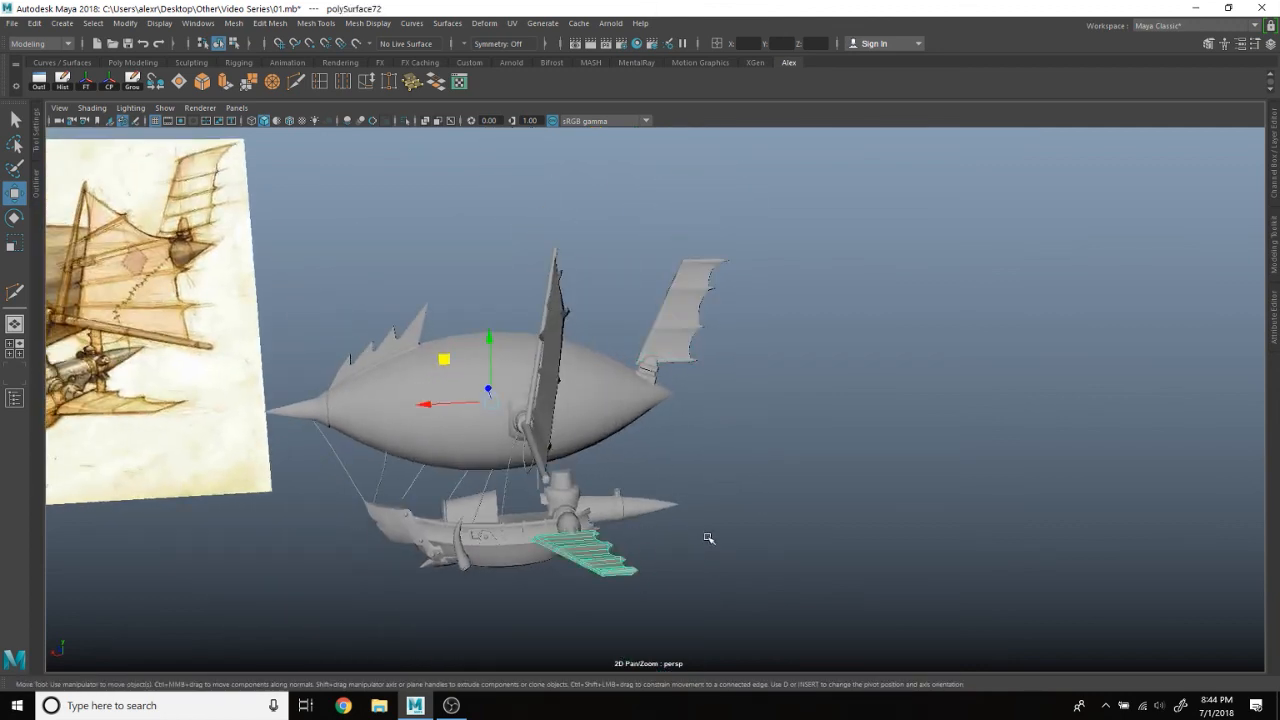
{"action": "scroll", "coordinate": [709, 545], "scroll_direction": "up", "scroll_amount": 4}
{"action": "left_click_drag", "start_coordinate": [767, 579], "coordinate": [783, 489], "text": "alt"}
{"action": "middle_click_drag", "start_coordinate": [783, 489], "coordinate": [820, 414], "text": "alt"}
{"action": "left_click", "coordinate": [822, 416]}
{"action": "left_click_drag", "start_coordinate": [822, 418], "coordinate": [752, 493], "text": "alt"}
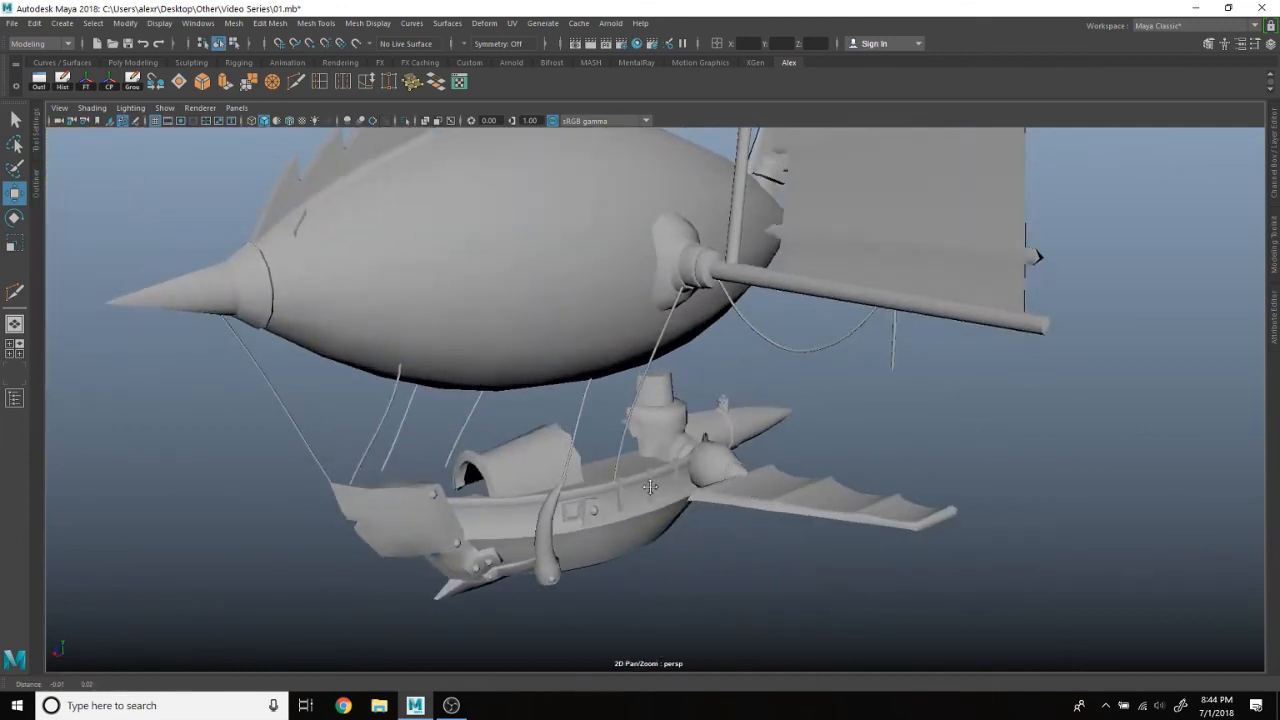
{"action": "middle_click_drag", "start_coordinate": [650, 487], "coordinate": [725, 498], "text": "alt"}
{"action": "left_click_drag", "start_coordinate": [725, 498], "coordinate": [723, 491], "text": "alt"}
{"action": "scroll", "coordinate": [729, 424], "scroll_direction": "up", "scroll_amount": 3}
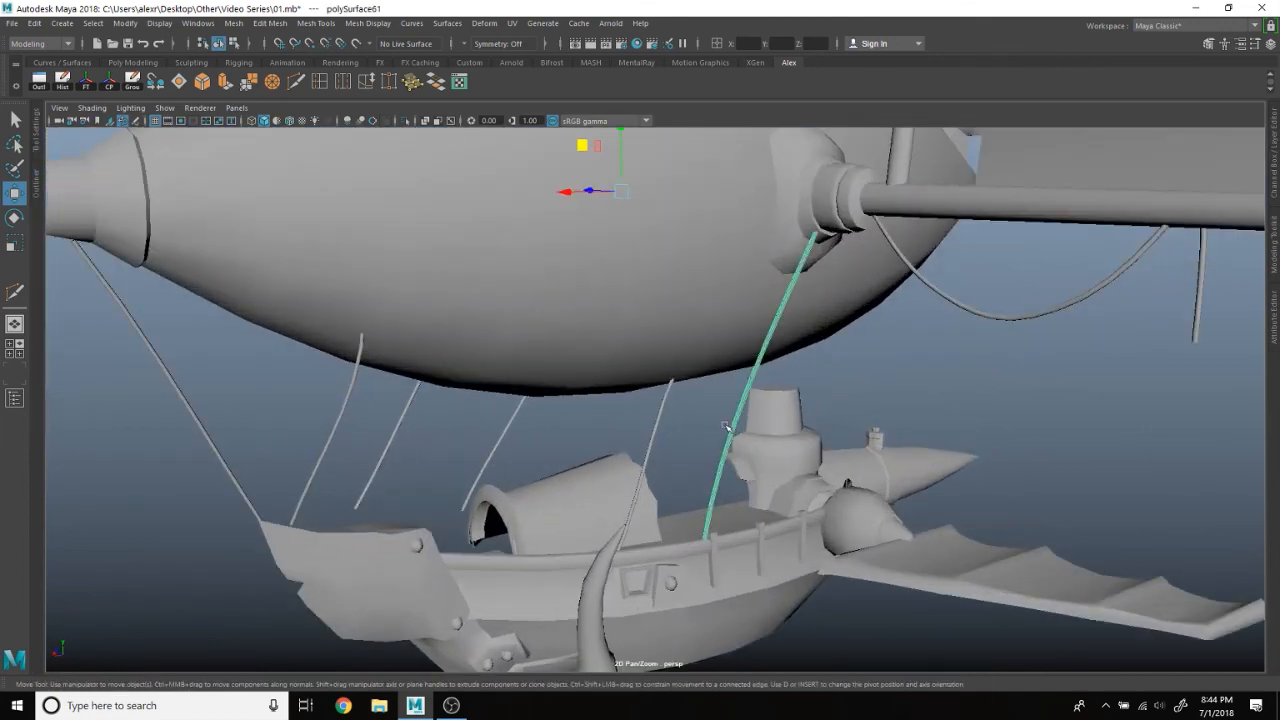
{"action": "left_click_drag", "start_coordinate": [555, 443], "coordinate": [530, 433], "text": "alt"}
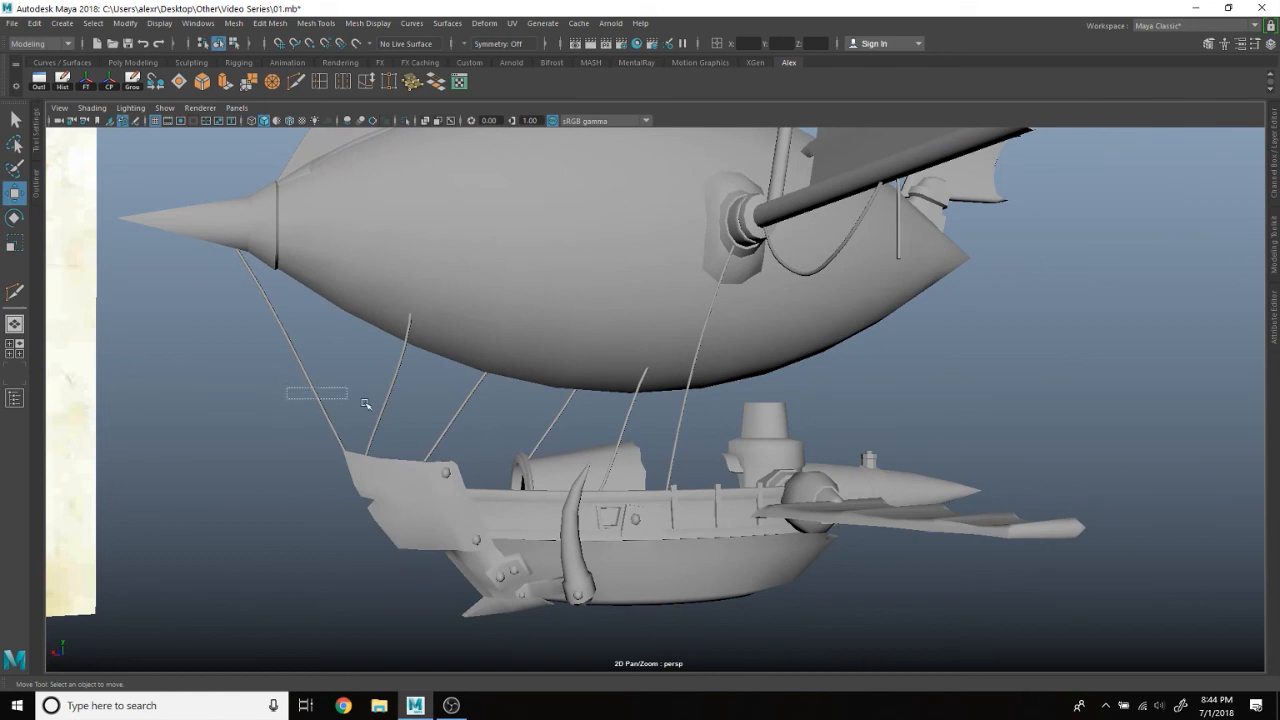
Step: Examine the rigging ropes between the balloon and the hull from several angles around the ship
{"action": "left_click", "coordinate": [464, 410]}
{"action": "scroll", "coordinate": [480, 412], "scroll_direction": "down", "scroll_amount": 4}
{"action": "left_click_drag", "start_coordinate": [531, 417], "coordinate": [590, 457], "text": "alt"}
{"action": "left_click", "coordinate": [766, 434]}
{"action": "scroll", "coordinate": [740, 444], "scroll_direction": "up", "scroll_amount": 3}
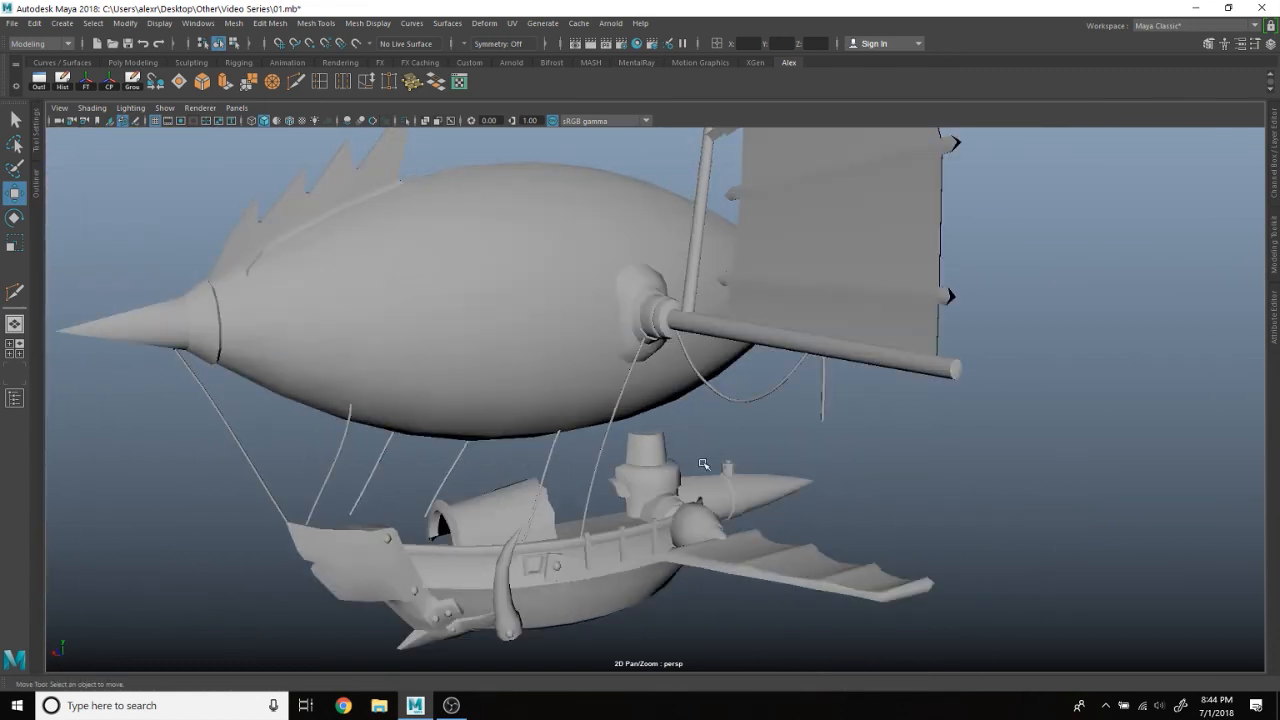
{"action": "left_click_drag", "start_coordinate": [704, 464], "coordinate": [417, 431], "text": "alt"}
{"action": "left_click_drag", "start_coordinate": [523, 463], "coordinate": [491, 457], "text": "alt"}
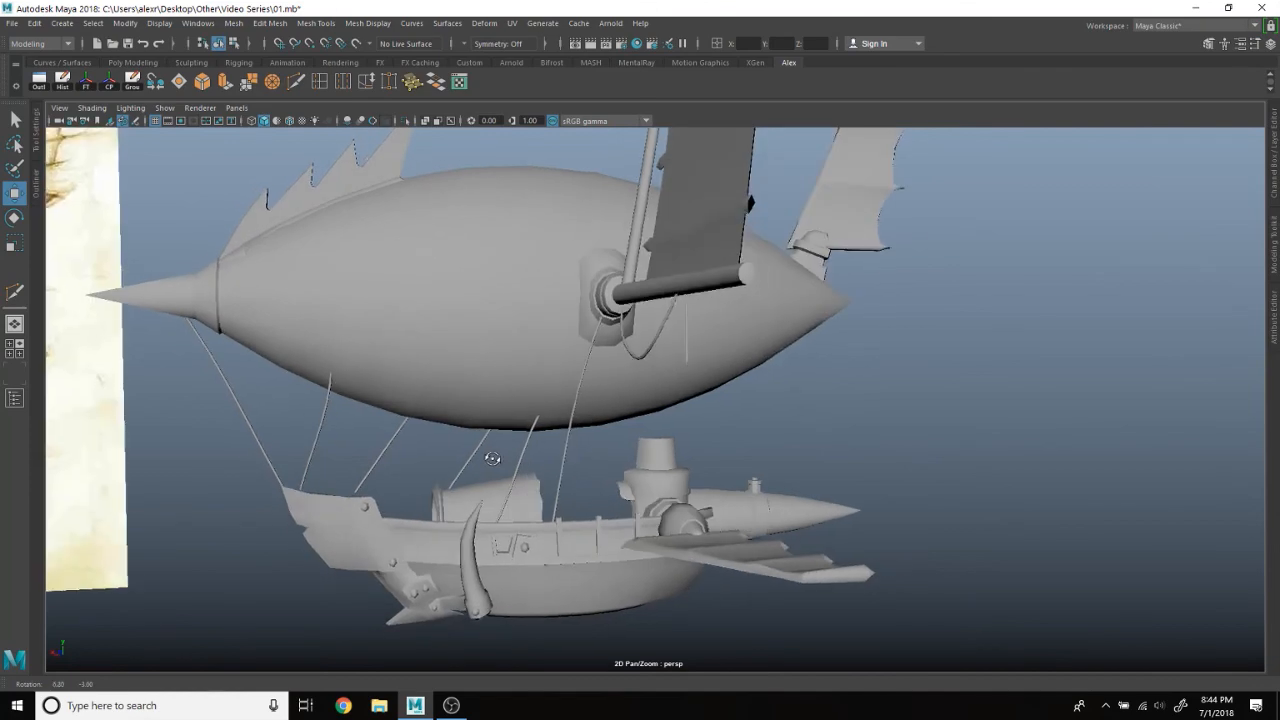
{"action": "scroll", "coordinate": [483, 475], "scroll_direction": "up", "scroll_amount": 3}
{"action": "middle_click_drag", "start_coordinate": [483, 477], "coordinate": [582, 407], "text": "alt"}
{"action": "left_click_drag", "start_coordinate": [582, 407], "coordinate": [725, 502], "text": "alt"}
{"action": "scroll", "coordinate": [520, 494], "scroll_direction": "up", "scroll_amount": 3}
{"action": "scroll", "coordinate": [727, 498], "scroll_direction": "down", "scroll_amount": 5}
{"action": "middle_click_drag", "start_coordinate": [754, 417], "coordinate": [649, 512], "text": "alt"}
{"action": "scroll", "coordinate": [649, 512], "scroll_direction": "down", "scroll_amount": 3}
{"action": "mouse_move", "coordinate": [654, 517]}
{"action": "left_mouse_down", "text": "alt"}
{"action": "mouse_move", "coordinate": [457, 518]}
{"action": "mouse_move", "coordinate": [640, 530]}
{"action": "left_mouse_up", "text": "alt"}
{"action": "scroll", "coordinate": [640, 530], "scroll_direction": "up", "scroll_amount": 4}
{"action": "middle_click_drag", "start_coordinate": [620, 560], "coordinate": [717, 409], "text": "alt"}
{"action": "scroll", "coordinate": [717, 409], "scroll_direction": "up", "scroll_amount": 10}
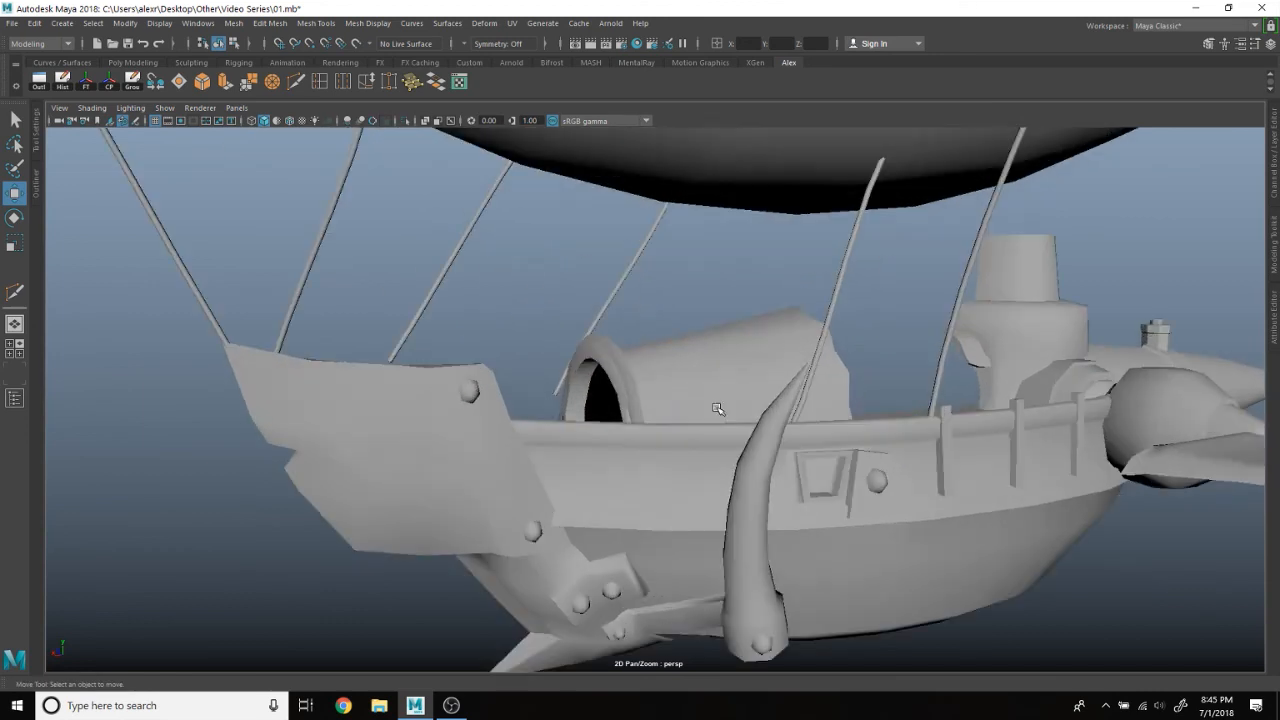
Step: Select the deck canopy's front rim and compare the canopy and nearby ropes with the reference painting
{"action": "left_click_drag", "start_coordinate": [697, 394], "coordinate": [590, 470], "text": "alt"}
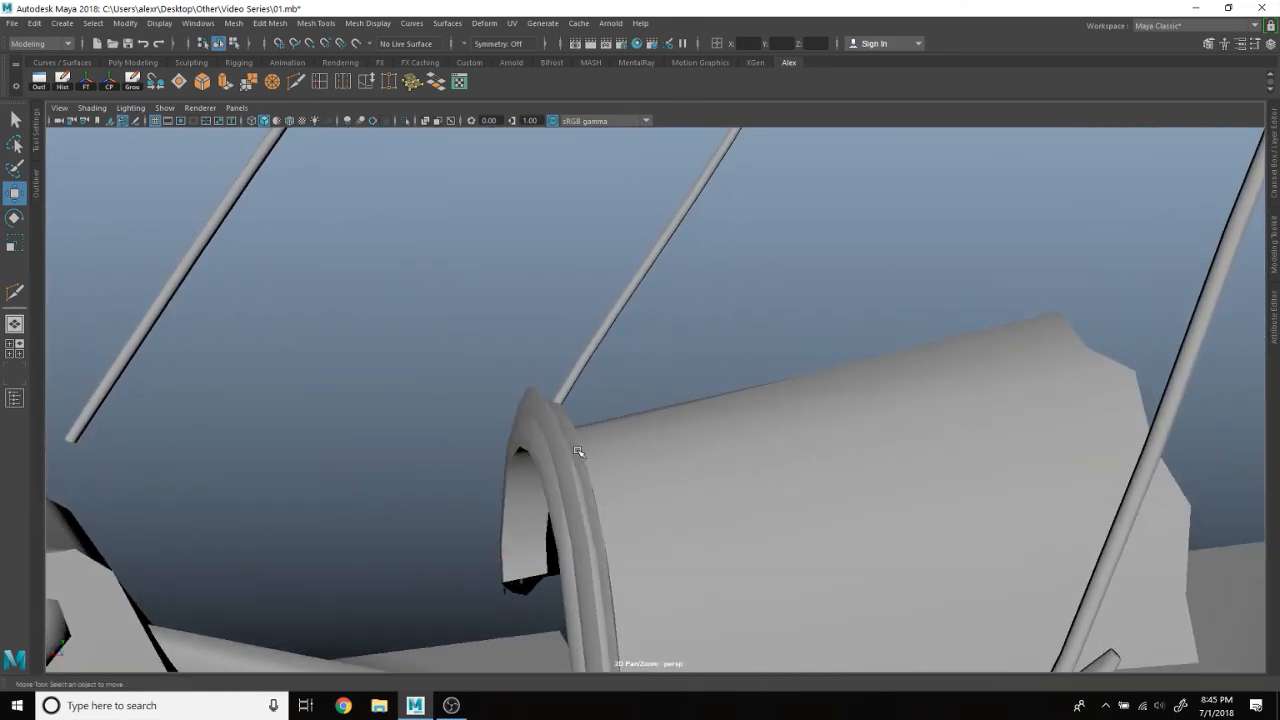
{"action": "left_click", "coordinate": [564, 466]}
{"action": "left_click_drag", "start_coordinate": [564, 466], "coordinate": [598, 387], "text": "alt"}
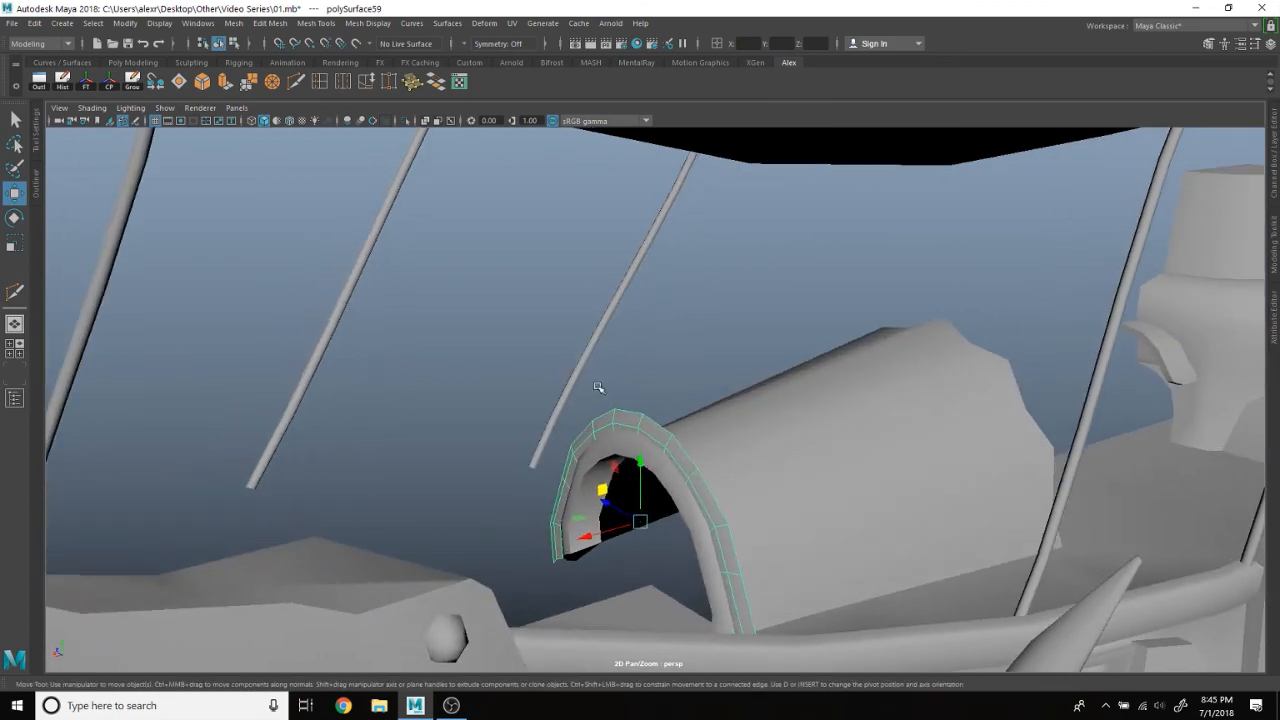
{"action": "left_click_drag", "start_coordinate": [697, 411], "coordinate": [629, 389], "text": "alt"}
{"action": "scroll", "coordinate": [629, 389], "scroll_direction": "down", "scroll_amount": 8}
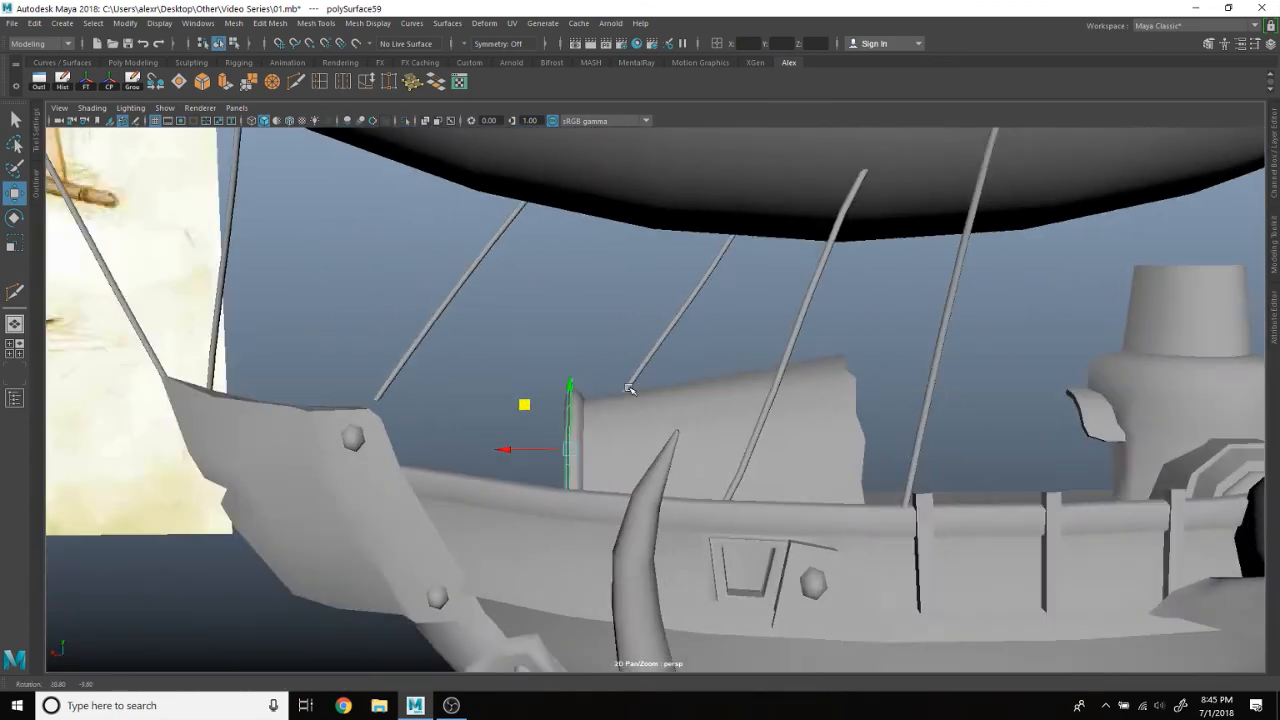
{"action": "middle_click_drag", "start_coordinate": [345, 302], "coordinate": [589, 368], "text": "alt"}
{"action": "scroll", "coordinate": [589, 368], "scroll_direction": "down", "scroll_amount": 2}
{"action": "left_click_drag", "start_coordinate": [589, 368], "coordinate": [542, 370], "text": "alt"}
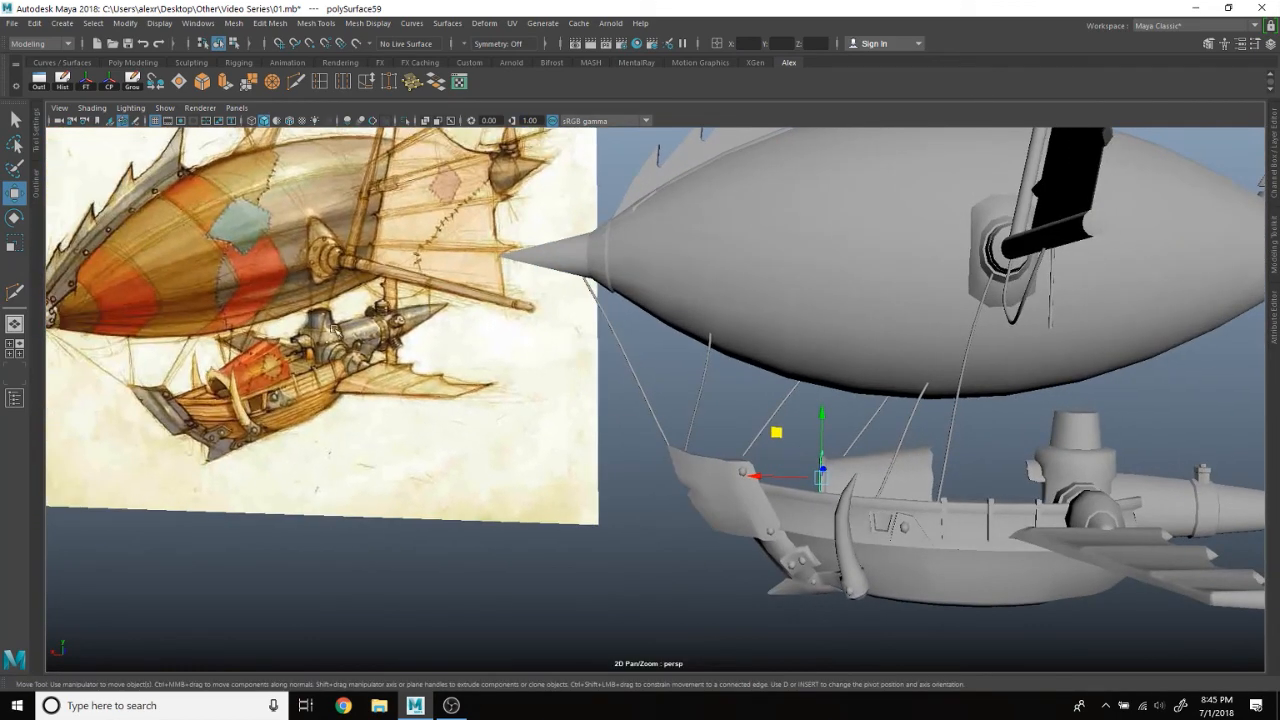
{"action": "scroll", "coordinate": [777, 471], "scroll_direction": "up", "scroll_amount": 5}
{"action": "middle_click_drag", "start_coordinate": [777, 471], "coordinate": [470, 352], "text": "alt"}
{"action": "left_click_drag", "start_coordinate": [683, 366], "coordinate": [753, 380], "text": "alt"}
{"action": "scroll", "coordinate": [786, 416], "scroll_direction": "up", "scroll_amount": 5}
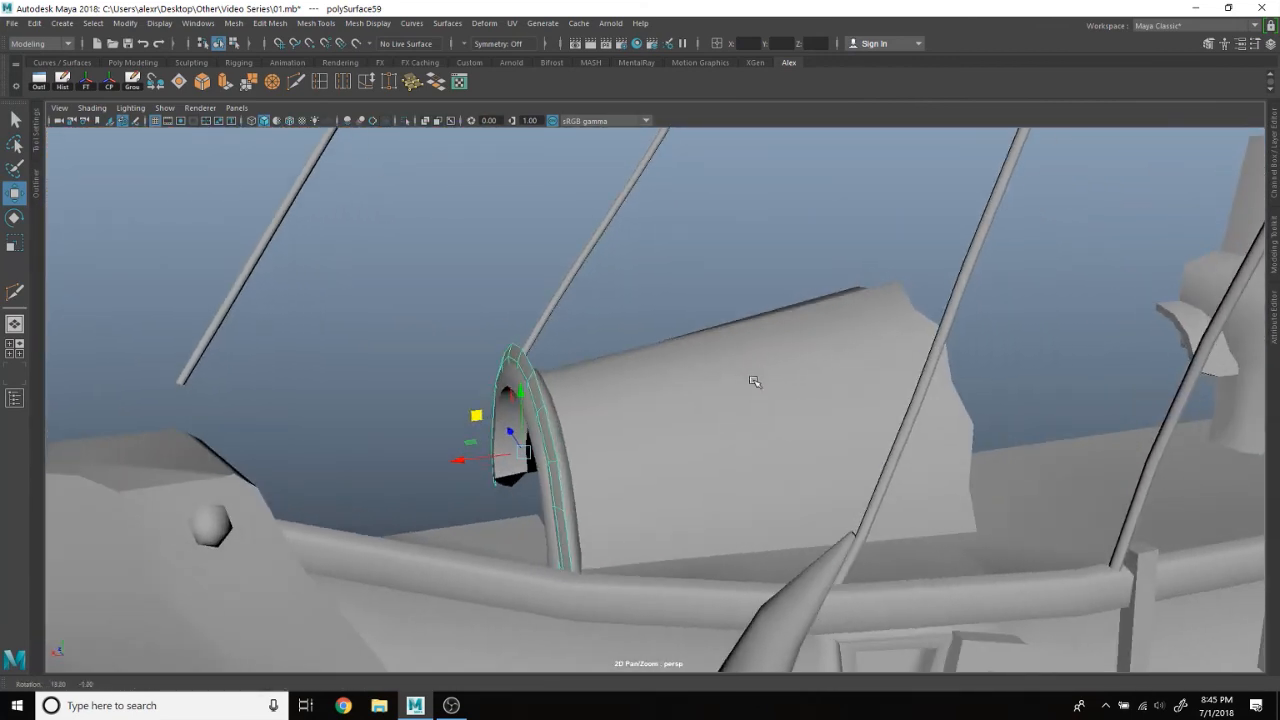
{"action": "left_click_drag", "start_coordinate": [628, 360], "coordinate": [588, 394], "text": "alt"}
{"action": "scroll", "coordinate": [590, 391], "scroll_direction": "down", "scroll_amount": 4}
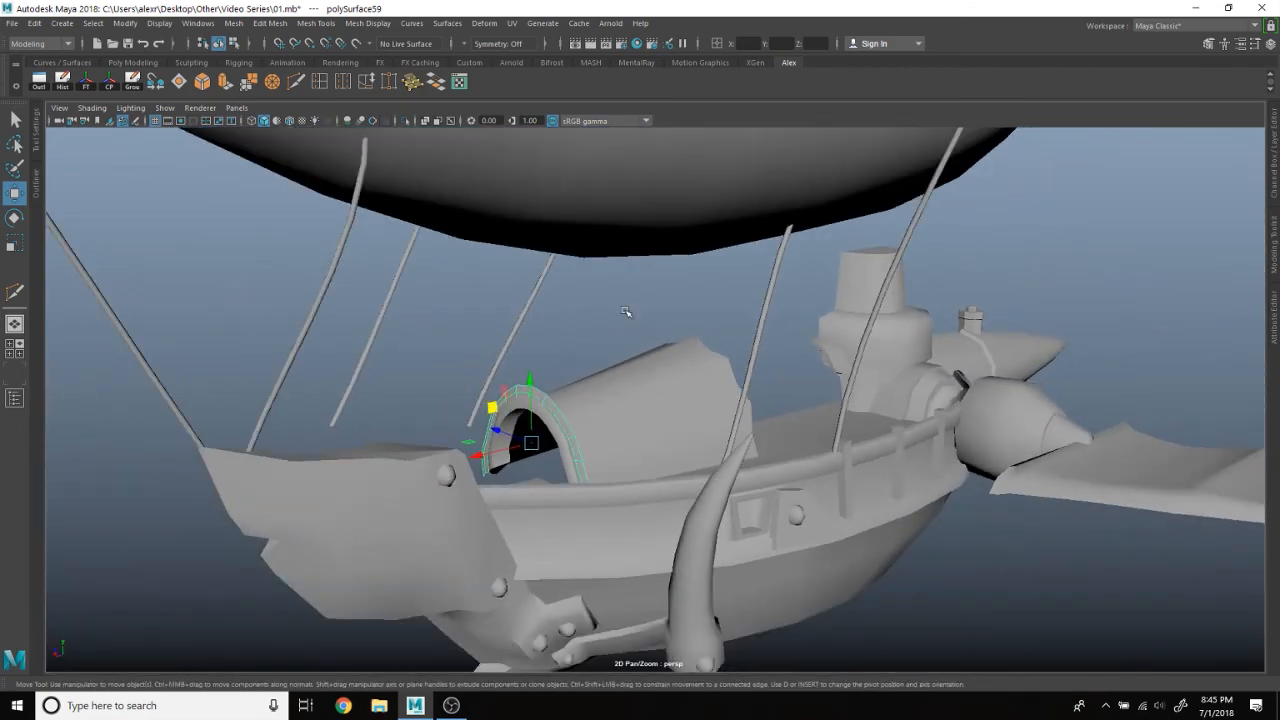
Step: Select the spiked crest on the front of the balloon and isolate it
{"action": "left_click", "coordinate": [628, 312]}
{"action": "scroll", "coordinate": [667, 357], "scroll_direction": "down", "scroll_amount": 3}
{"action": "middle_click_drag", "start_coordinate": [667, 358], "coordinate": [598, 493], "text": "alt"}
{"action": "left_click_drag", "start_coordinate": [598, 493], "coordinate": [970, 448], "text": "alt"}
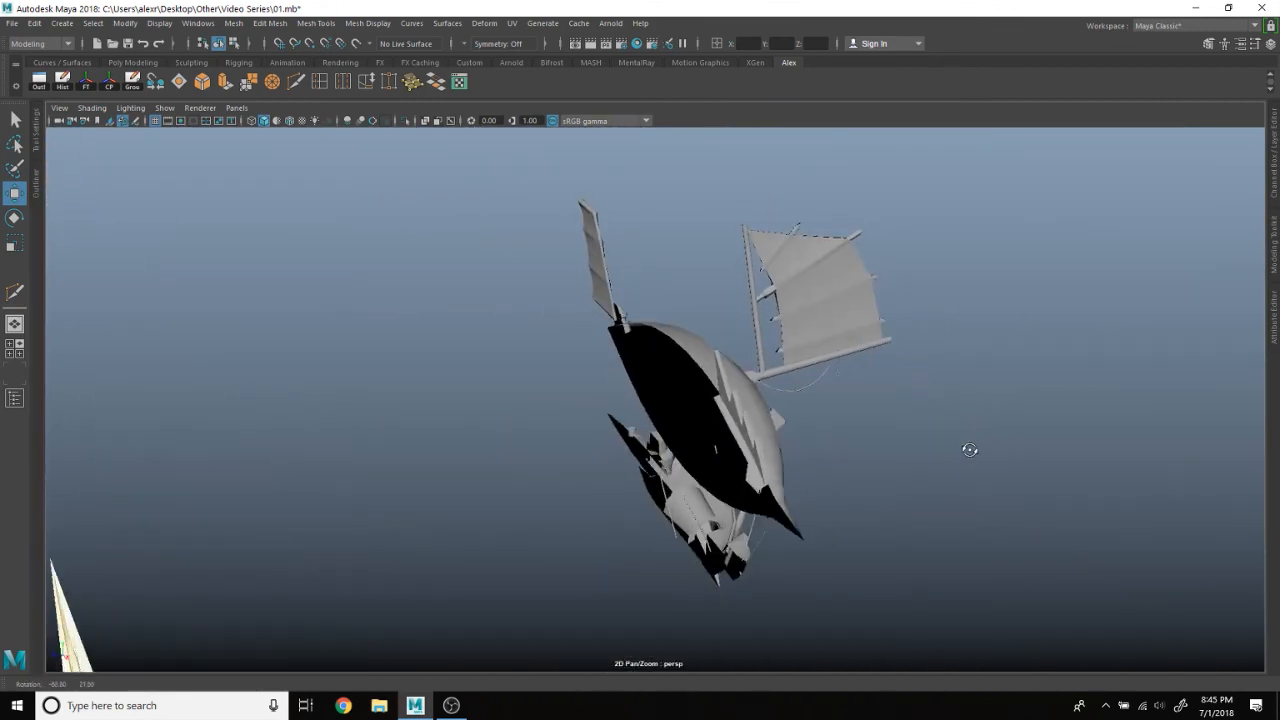
{"action": "scroll", "coordinate": [858, 455], "scroll_direction": "up", "scroll_amount": 5}
{"action": "left_click_drag", "start_coordinate": [778, 543], "coordinate": [767, 411], "text": "alt"}
{"action": "left_click", "coordinate": [614, 431]}
{"action": "scroll", "coordinate": [614, 431], "scroll_direction": "up", "scroll_amount": 3}
{"action": "left_click_drag", "start_coordinate": [617, 434], "coordinate": [650, 395], "text": "alt"}
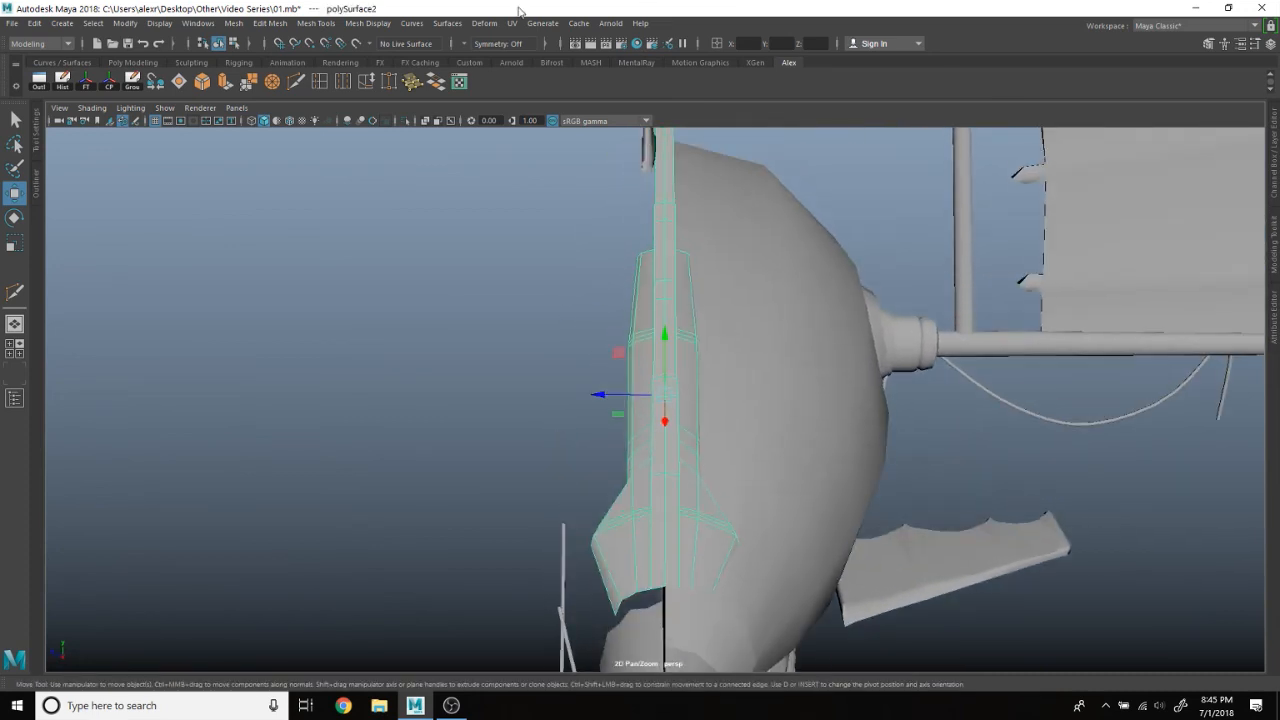
{"action": "left_click", "coordinate": [409, 121]}
Step: Delete the crest's faces on one side of the centreline in the side view and bring back the full scene in object mode
{"action": "key", "text": "space"}
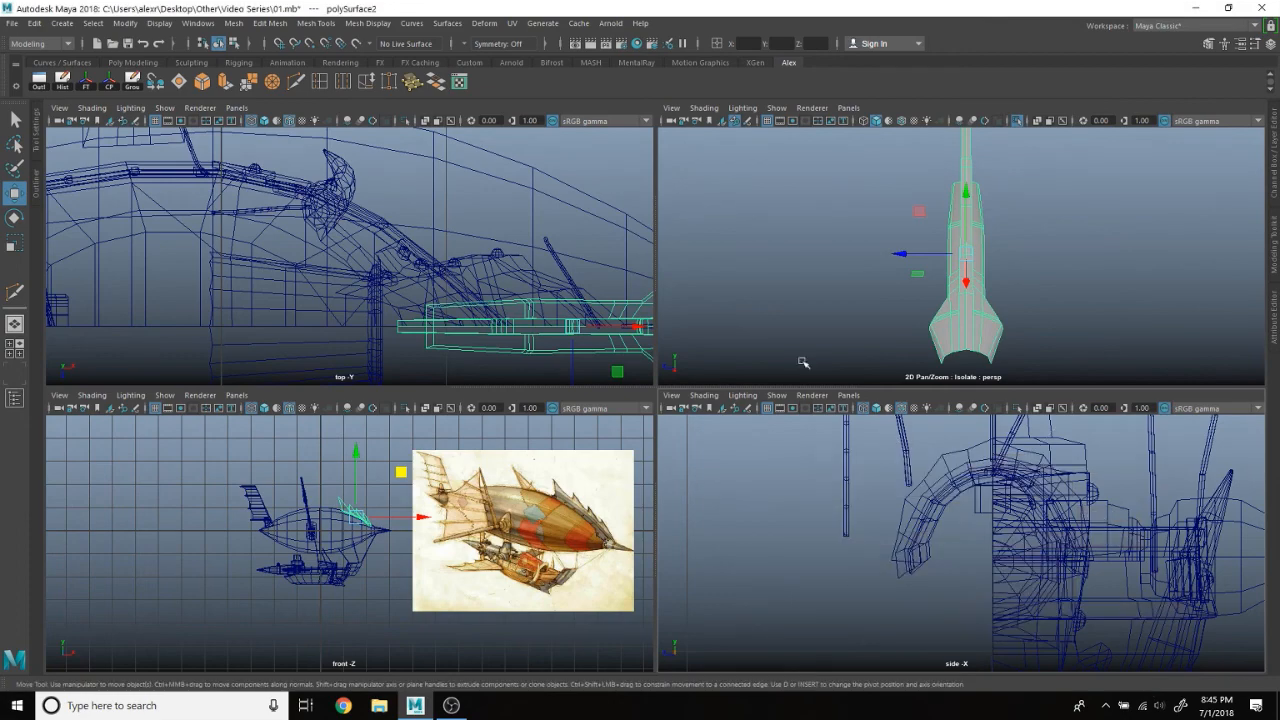
{"action": "key", "text": "space"}
{"action": "middle_click_drag", "start_coordinate": [758, 512], "coordinate": [747, 633], "text": "alt"}
{"action": "middle_click_drag", "start_coordinate": [697, 360], "coordinate": [714, 500], "text": "alt"}
{"action": "scroll", "coordinate": [714, 500], "scroll_direction": "down", "scroll_amount": 10}
{"action": "middle_click_drag", "start_coordinate": [694, 307], "coordinate": [706, 351], "text": "alt"}
{"action": "scroll", "coordinate": [705, 363], "scroll_direction": "up", "scroll_amount": 6}
{"action": "scroll", "coordinate": [706, 367], "scroll_direction": "up", "scroll_amount": 4}
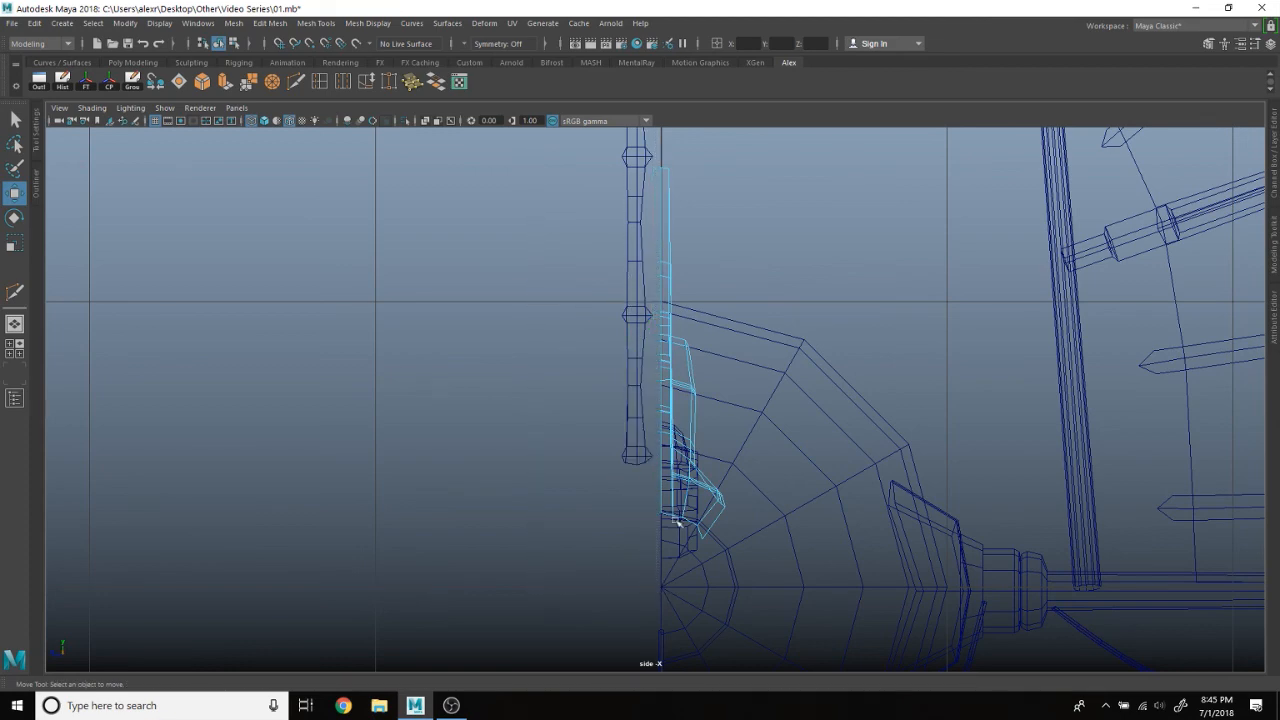
{"action": "key", "text": "space"}
{"action": "key", "text": "space"}
{"action": "right_click_drag", "start_coordinate": [932, 261], "coordinate": [982, 236]}
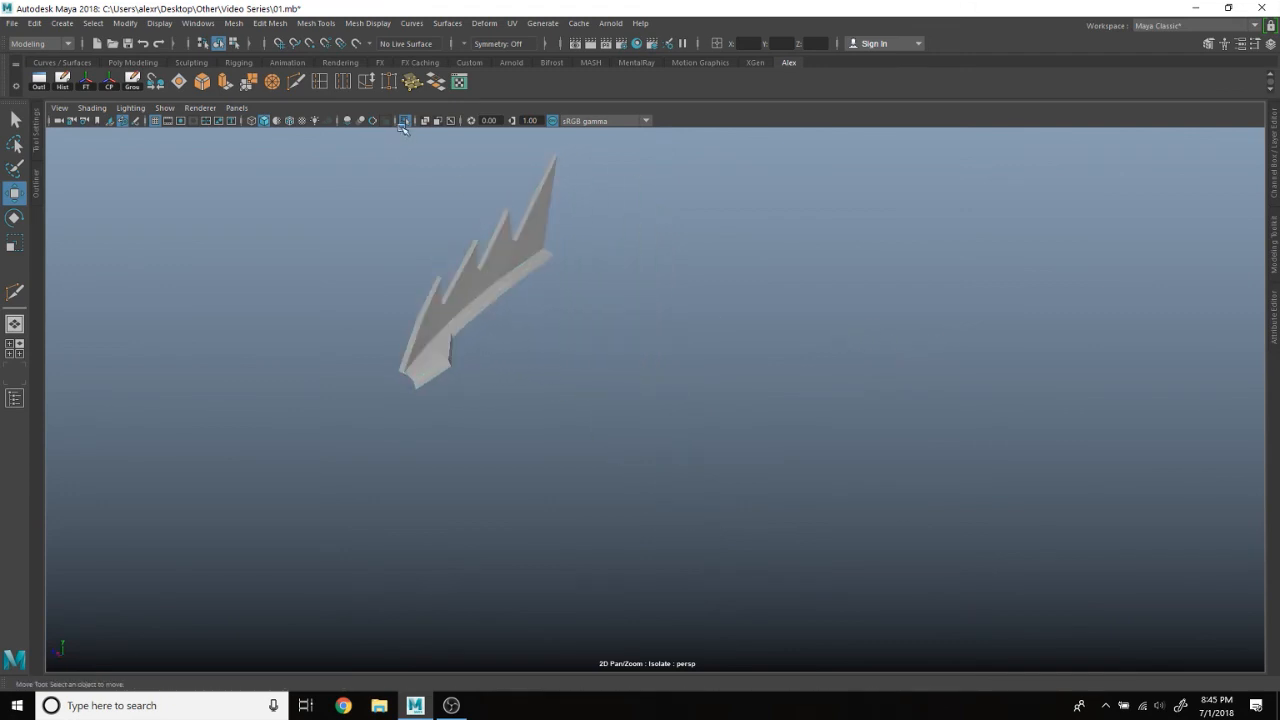
{"action": "left_click", "coordinate": [404, 121]}
{"action": "left_click_drag", "start_coordinate": [620, 330], "coordinate": [678, 339], "text": "alt"}
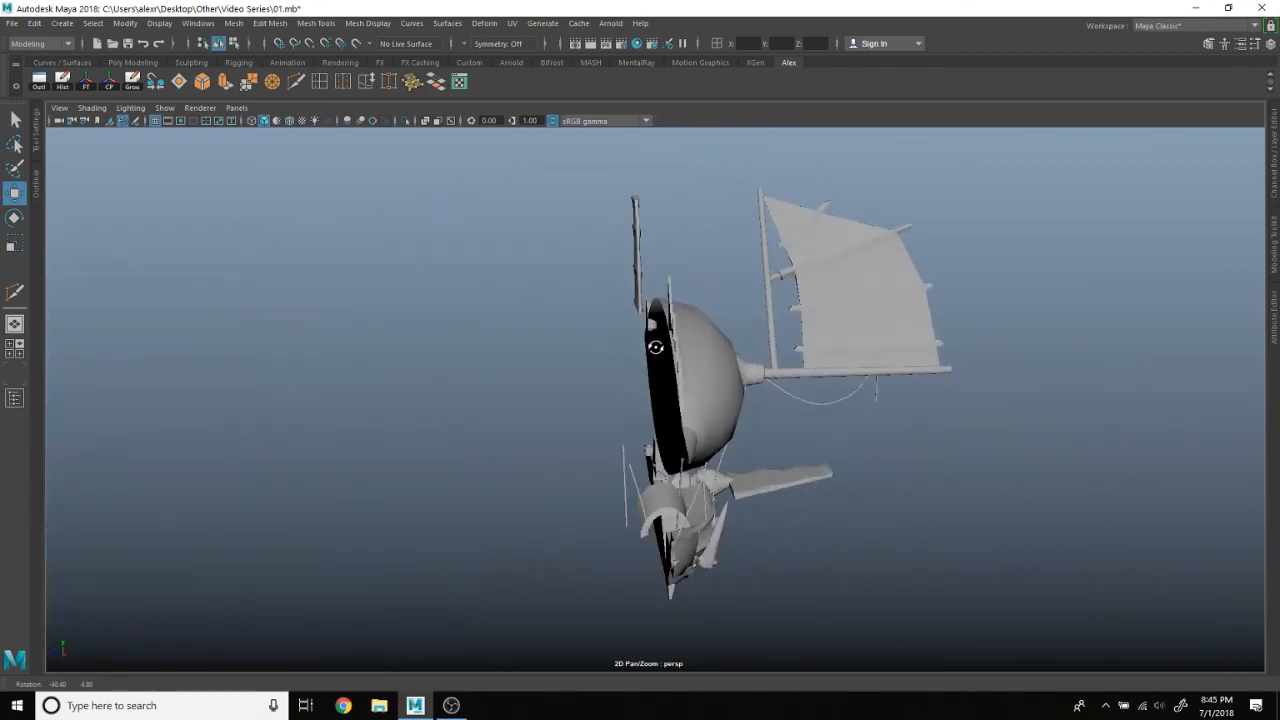